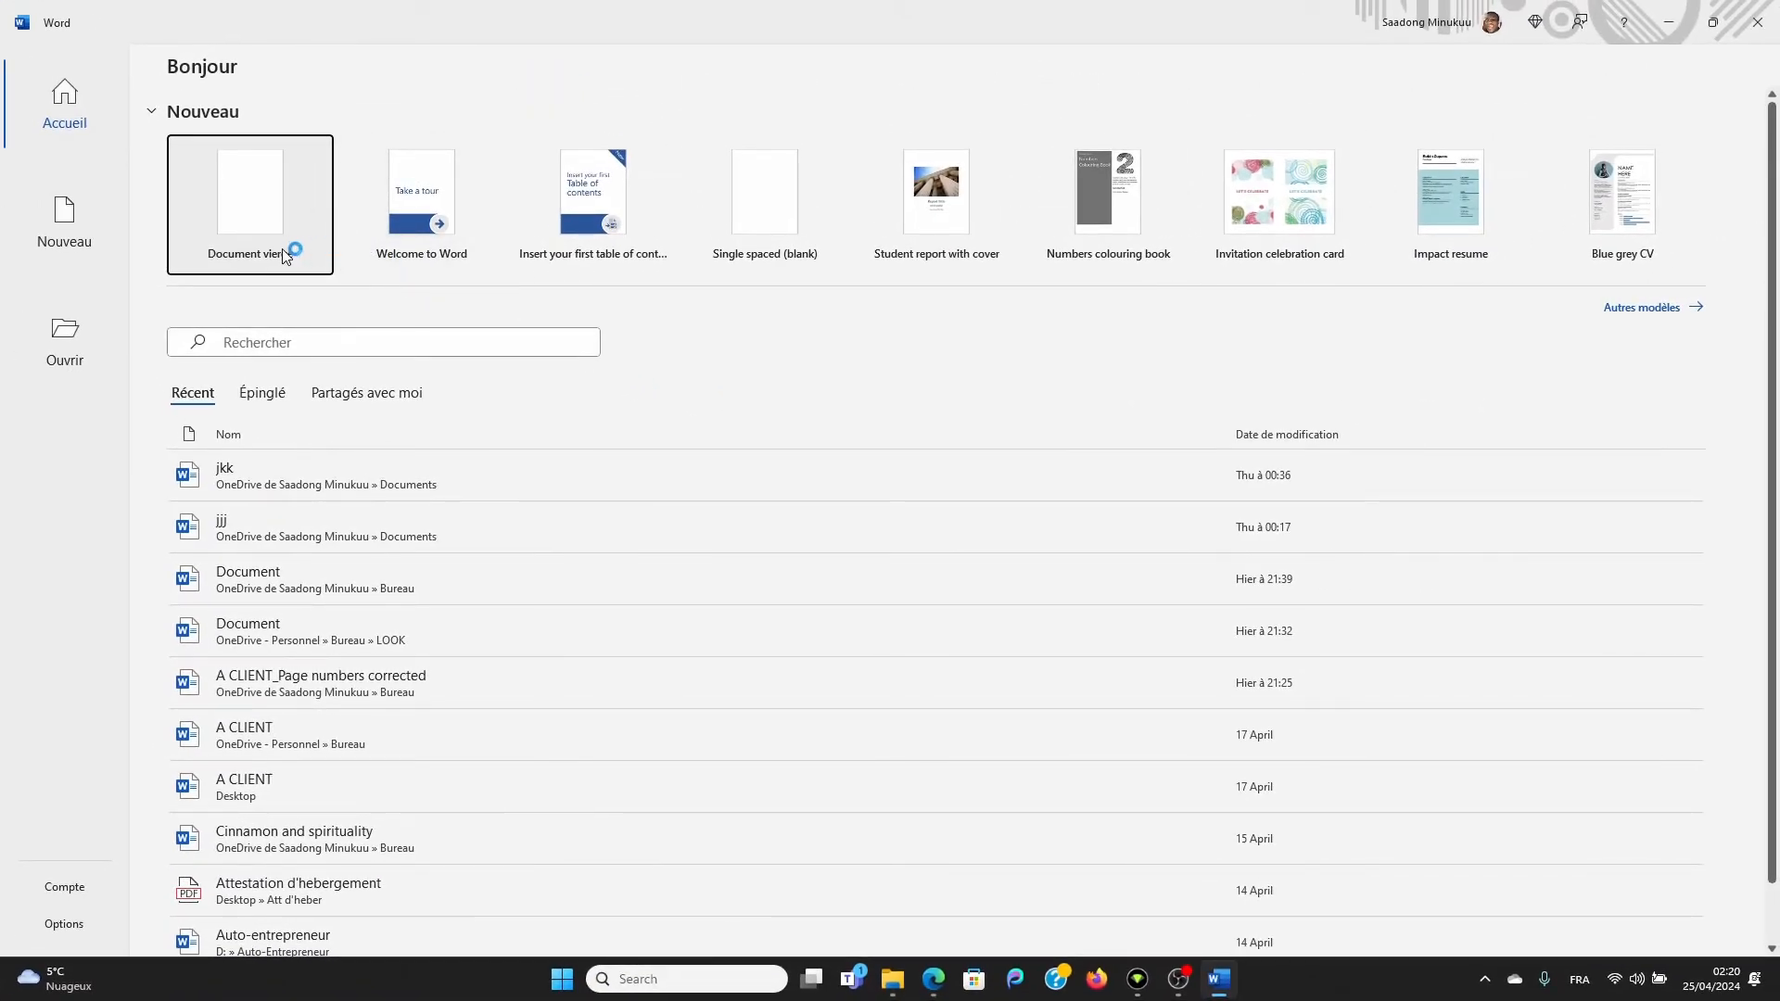
Step: Create a blank document and look over its empty page
{"action": "left_click", "coordinate": [255, 223]}
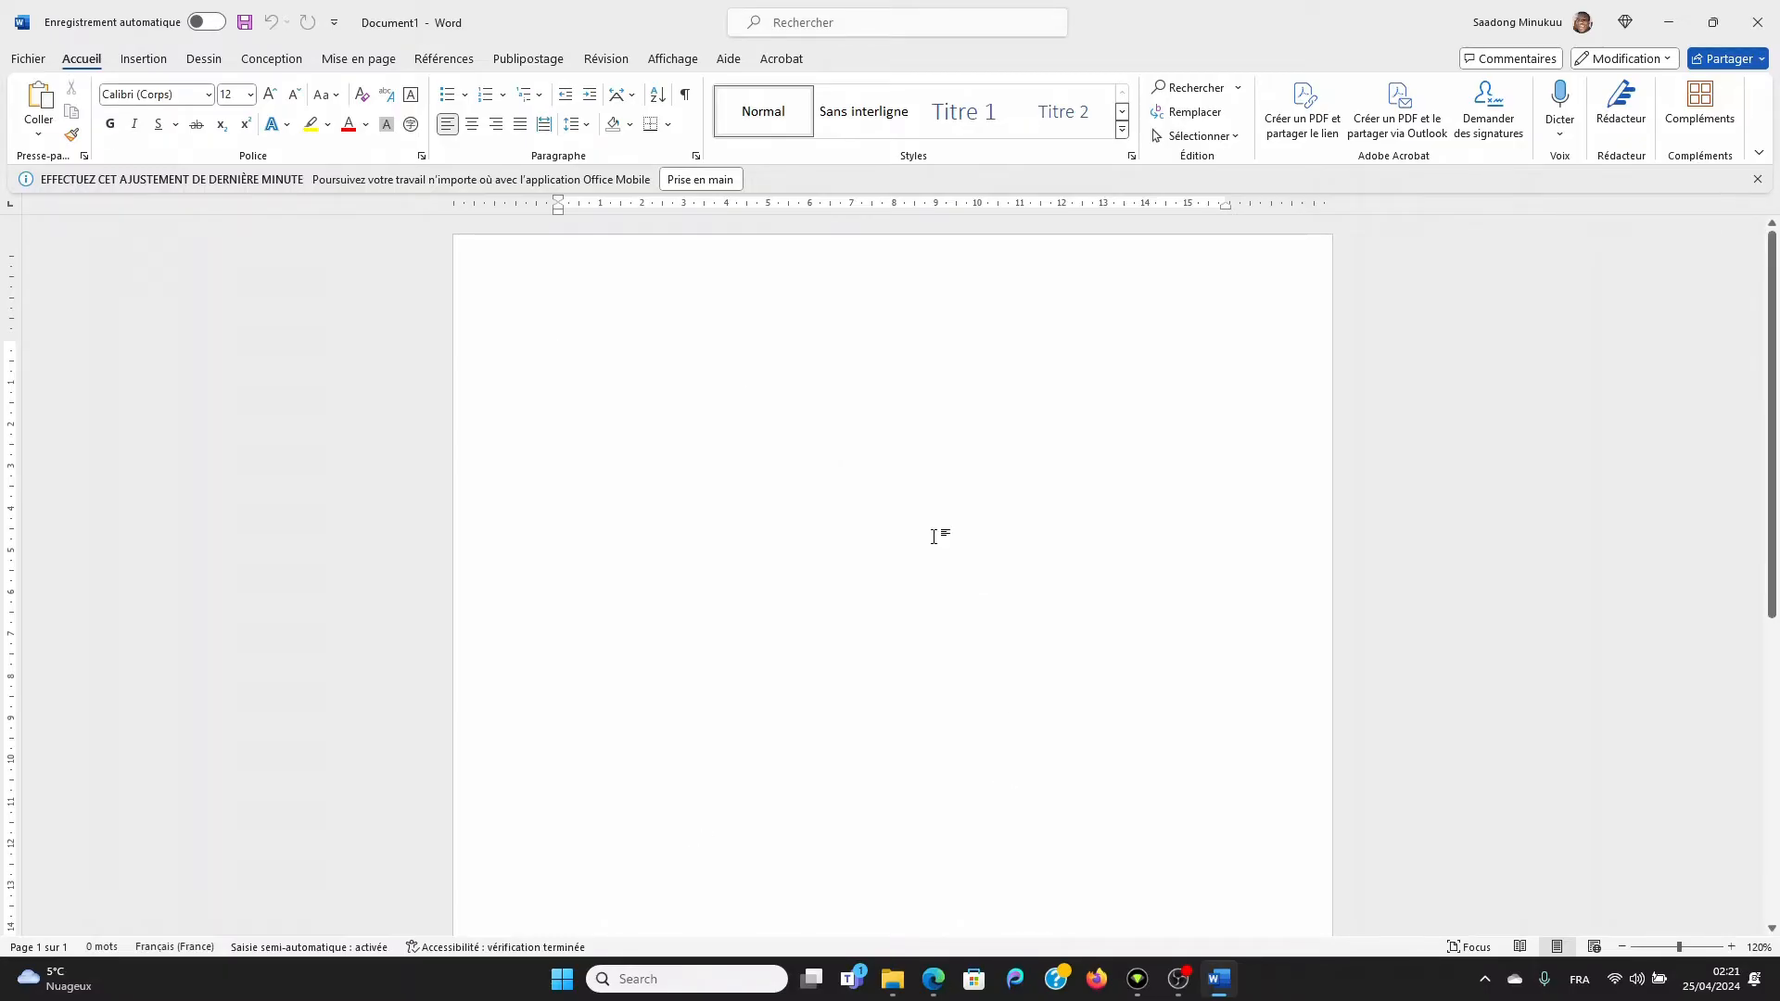
{"action": "scroll", "coordinate": [910, 632], "scroll_direction": "down", "scroll_amount": 1}
{"action": "scroll", "coordinate": [910, 633], "scroll_direction": "down", "scroll_amount": 5}
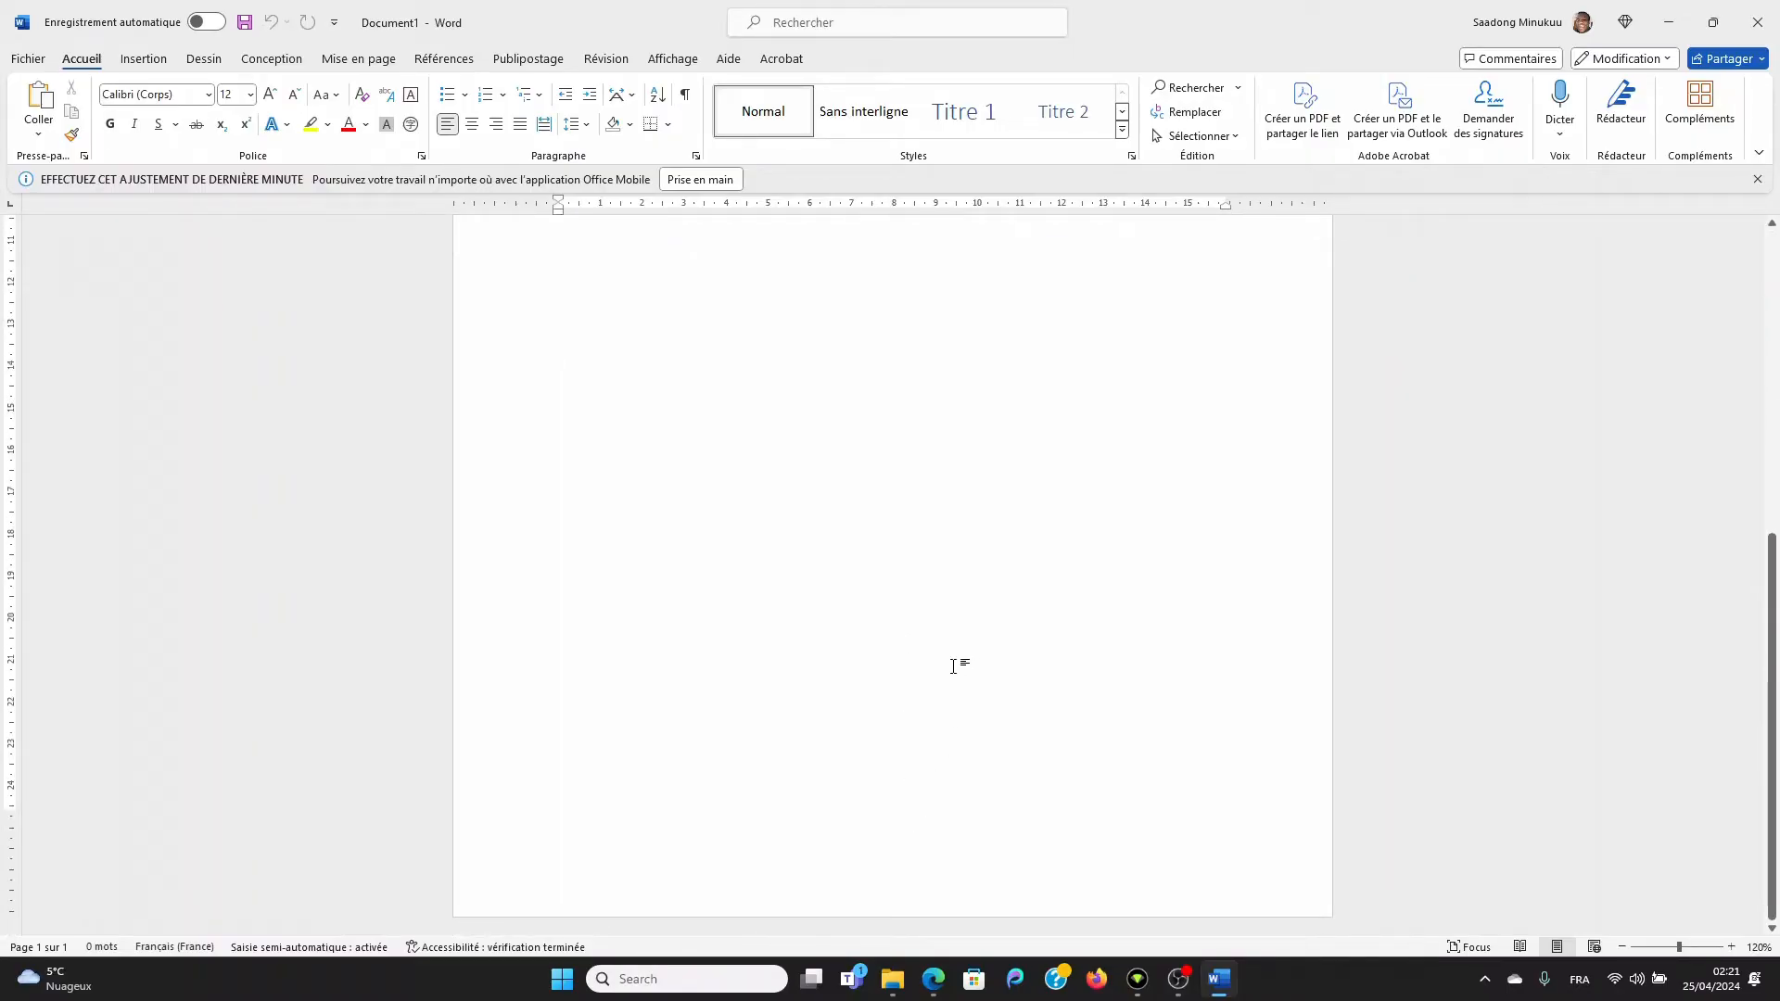
{"action": "scroll", "coordinate": [956, 666], "scroll_direction": "up", "scroll_amount": 6}
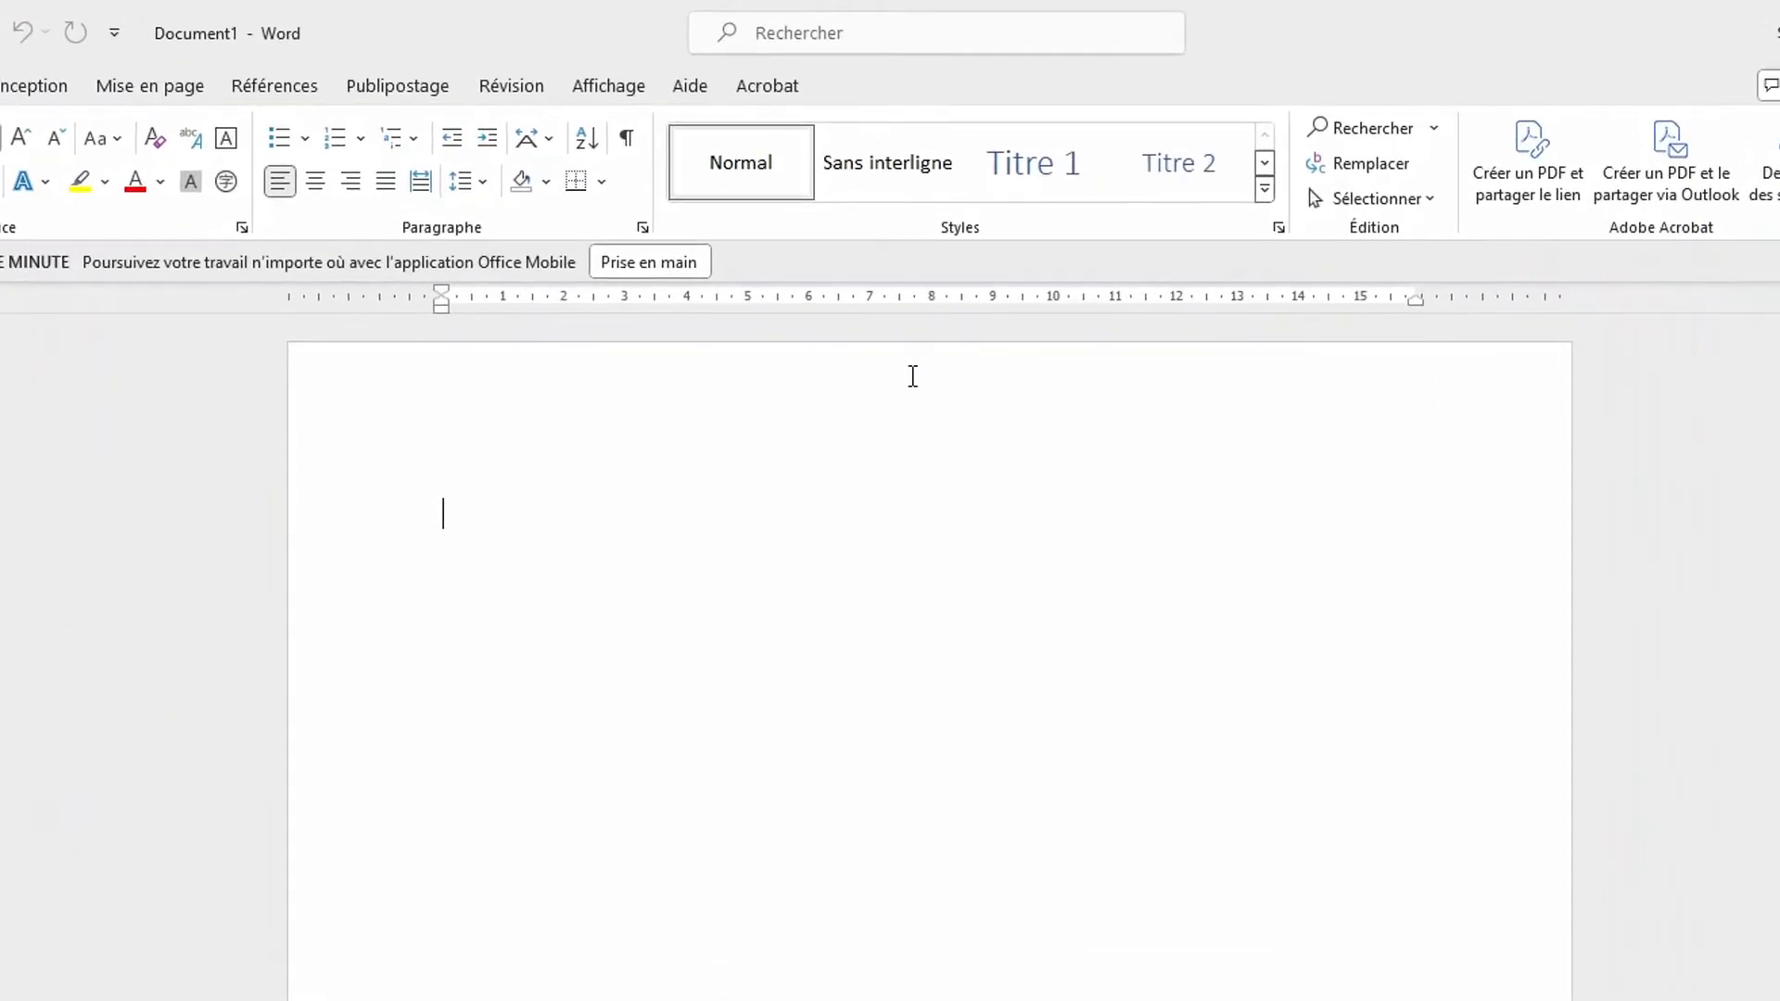
Step: Open the header area of the page for editing, view it, and return to the body text
{"action": "left_click", "coordinate": [909, 377]}
{"action": "double_click", "coordinate": [906, 388]}
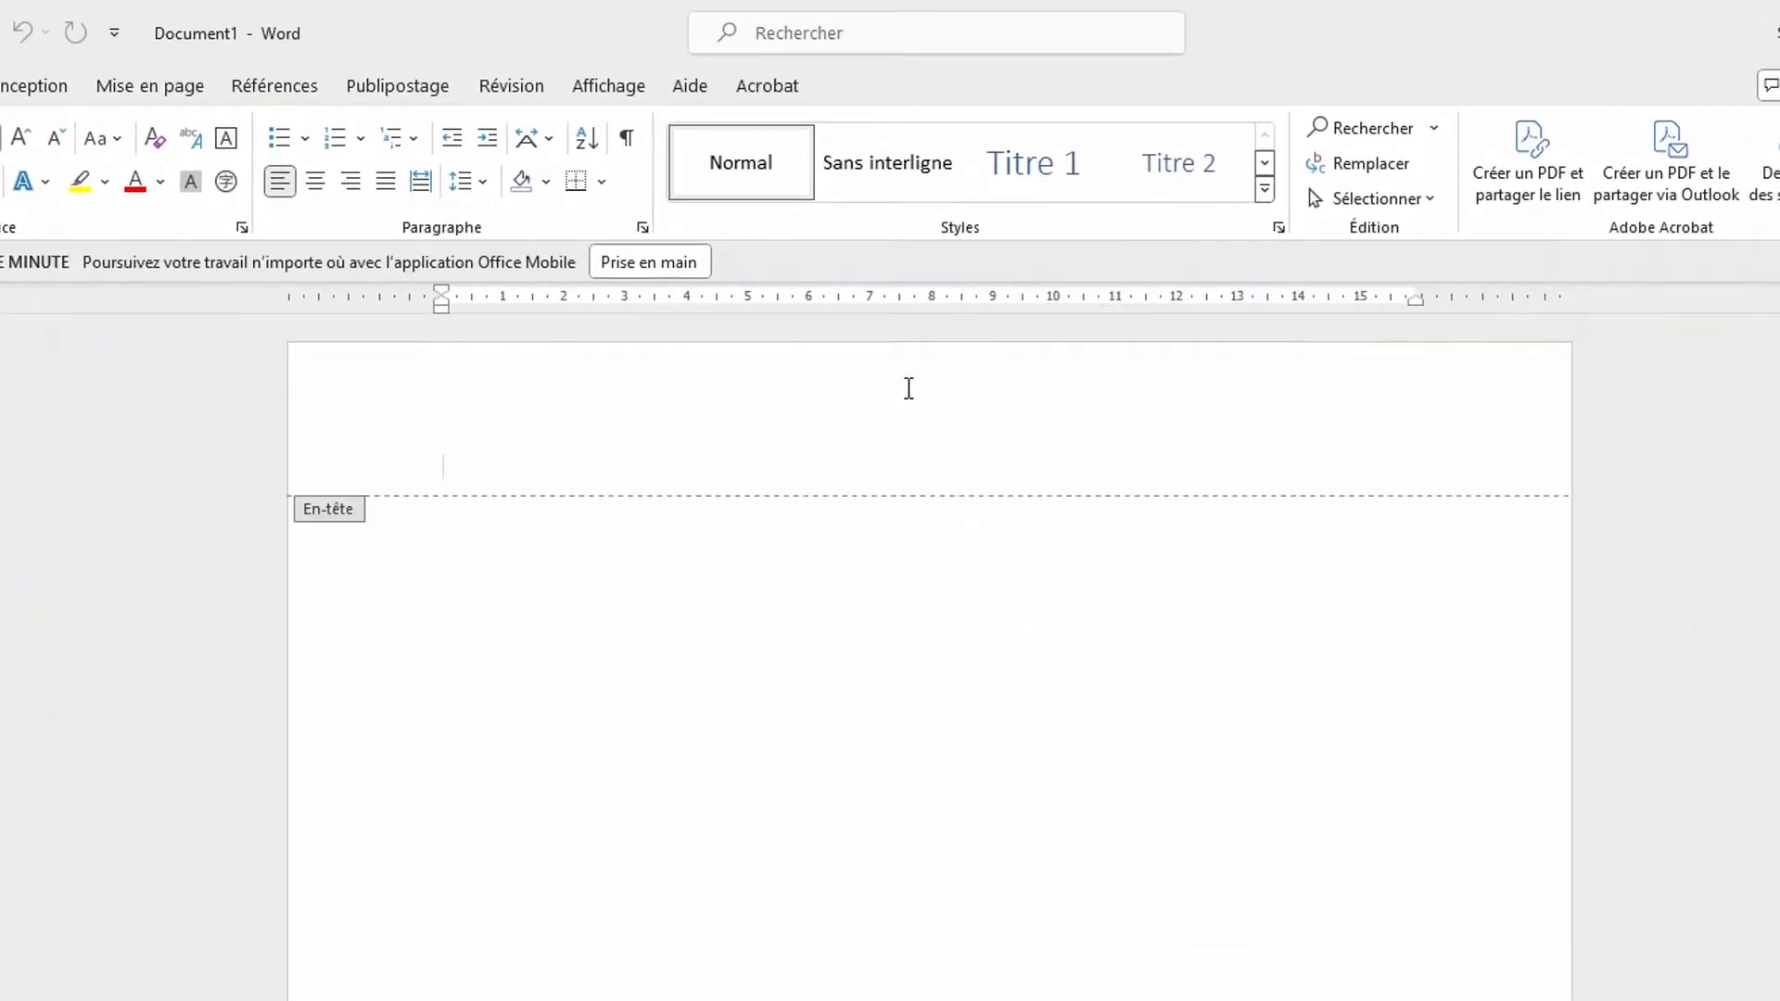
{"action": "scroll", "coordinate": [723, 816], "scroll_direction": "down", "scroll_amount": 3}
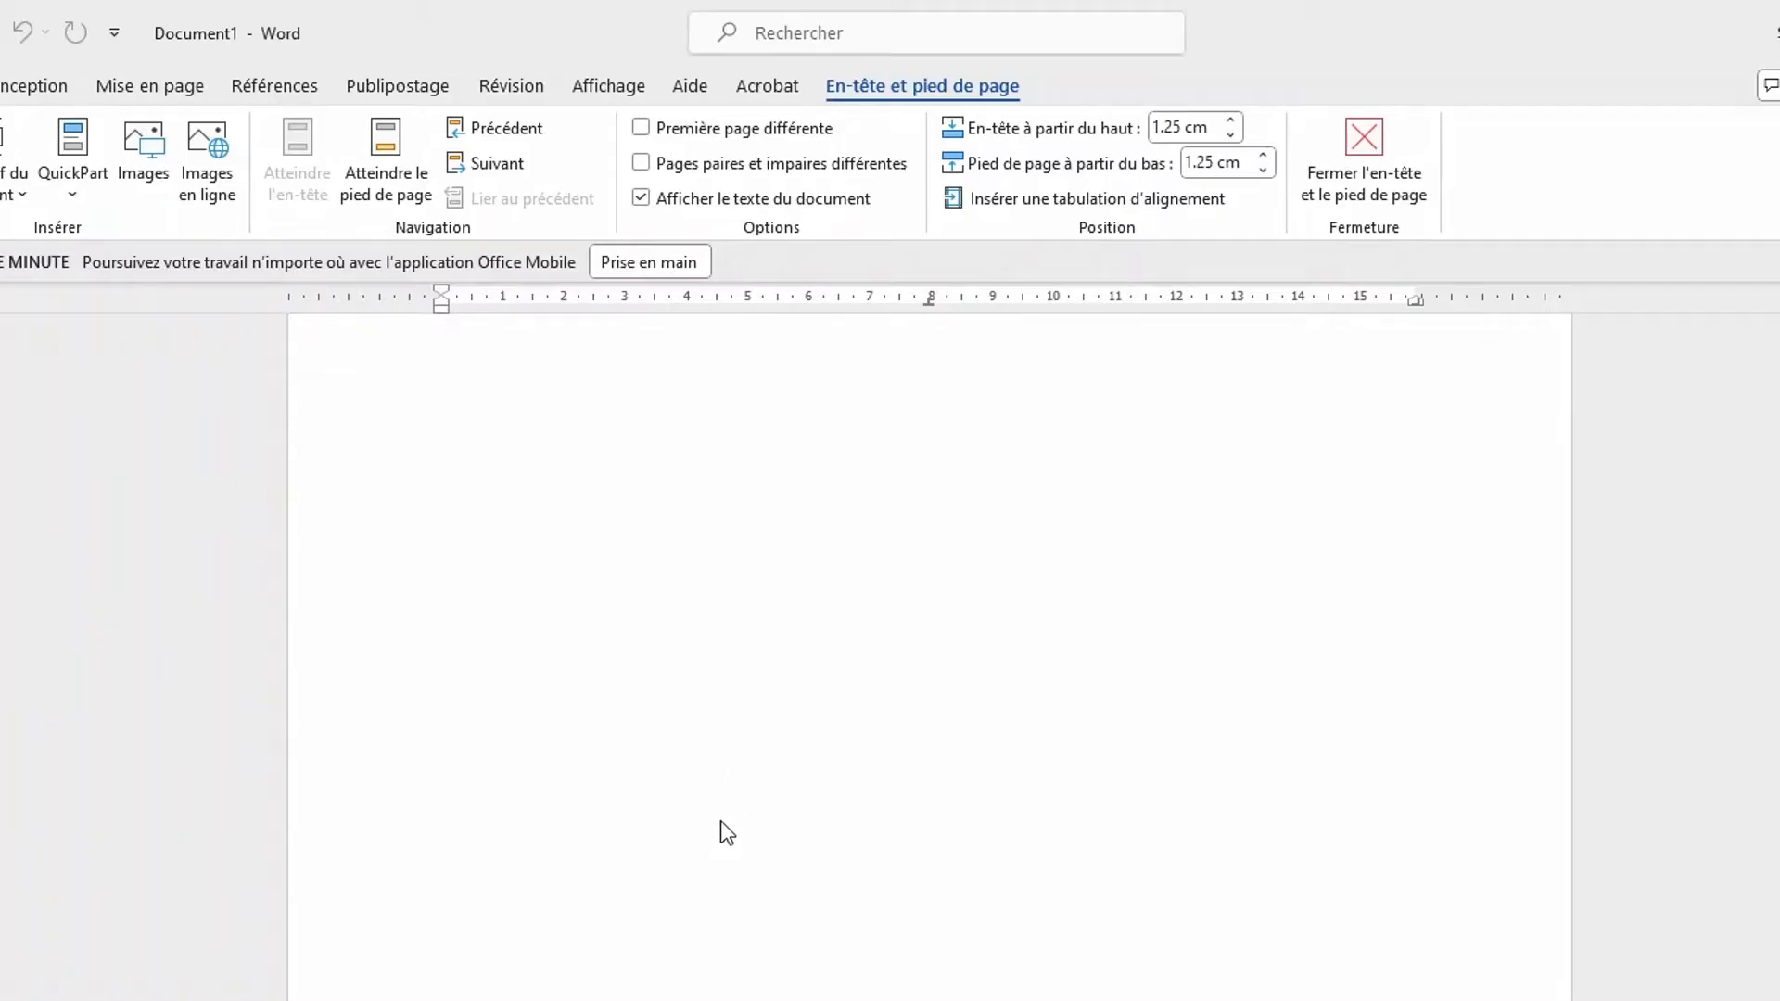
{"action": "scroll", "coordinate": [648, 897], "scroll_direction": "up", "scroll_amount": 3}
{"action": "double_click", "coordinate": [749, 695]}
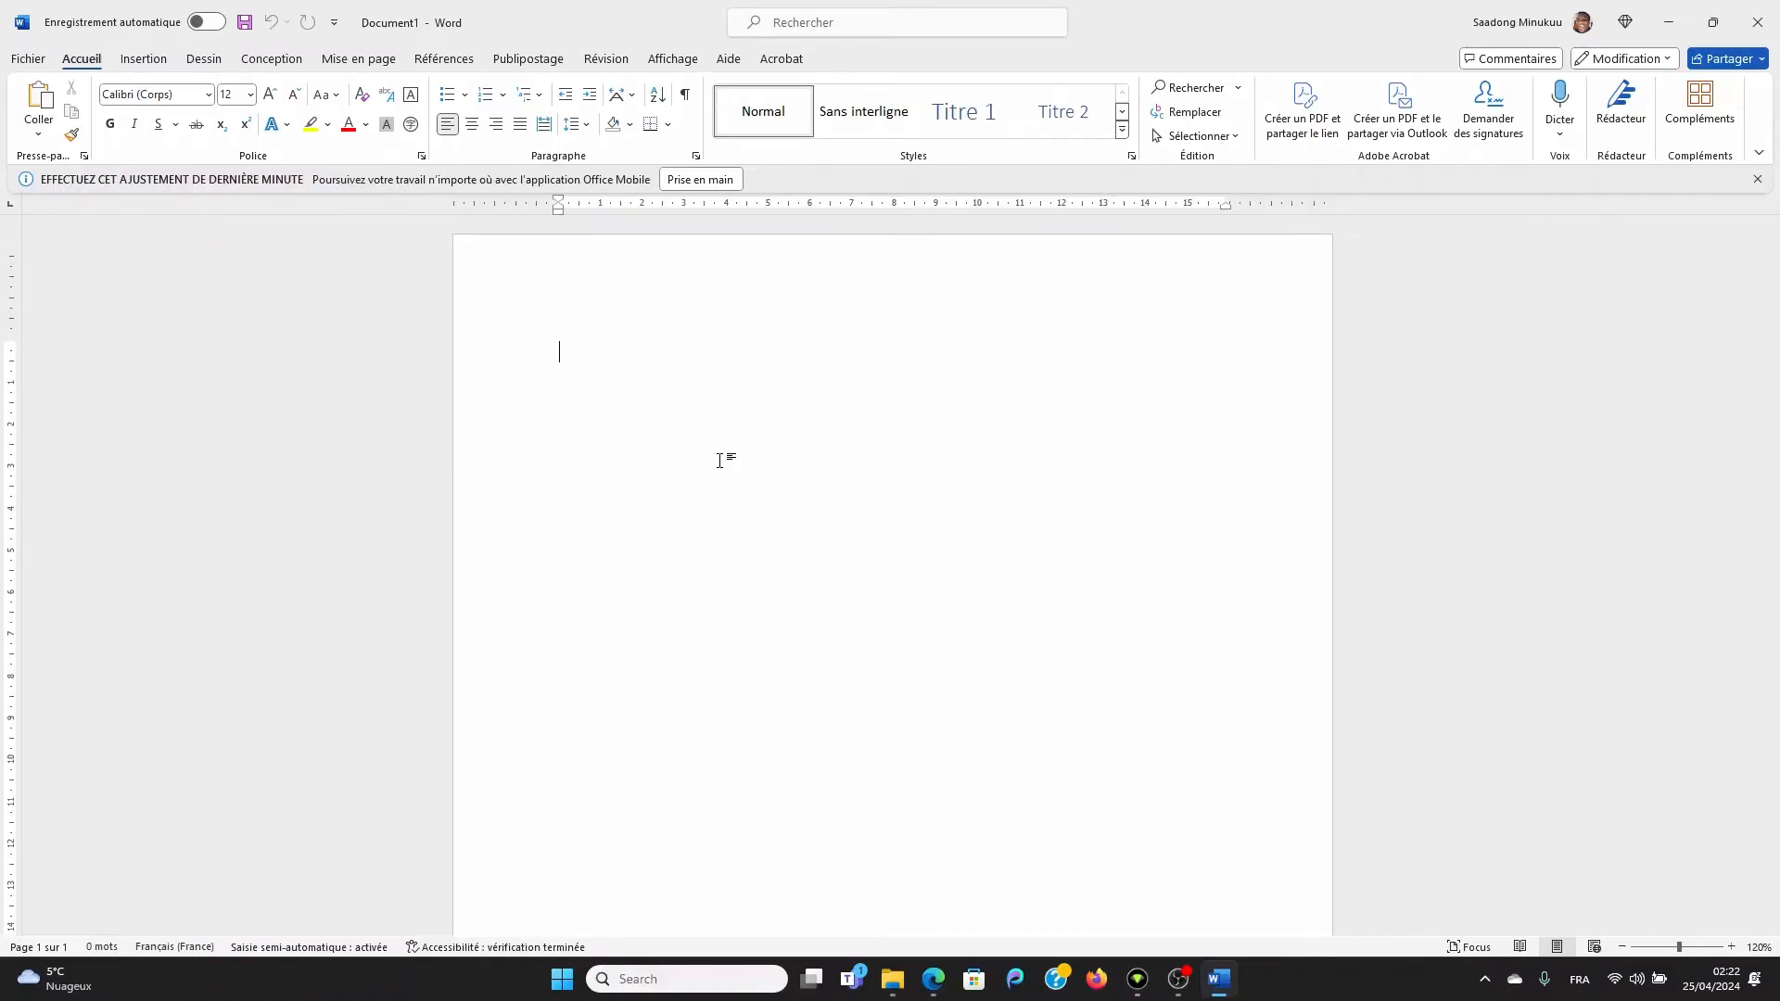
Step: Insert page breaks until the document has nine pages, and return to the first page
{"action": "scroll", "coordinate": [719, 461], "scroll_direction": "down", "scroll_amount": 5}
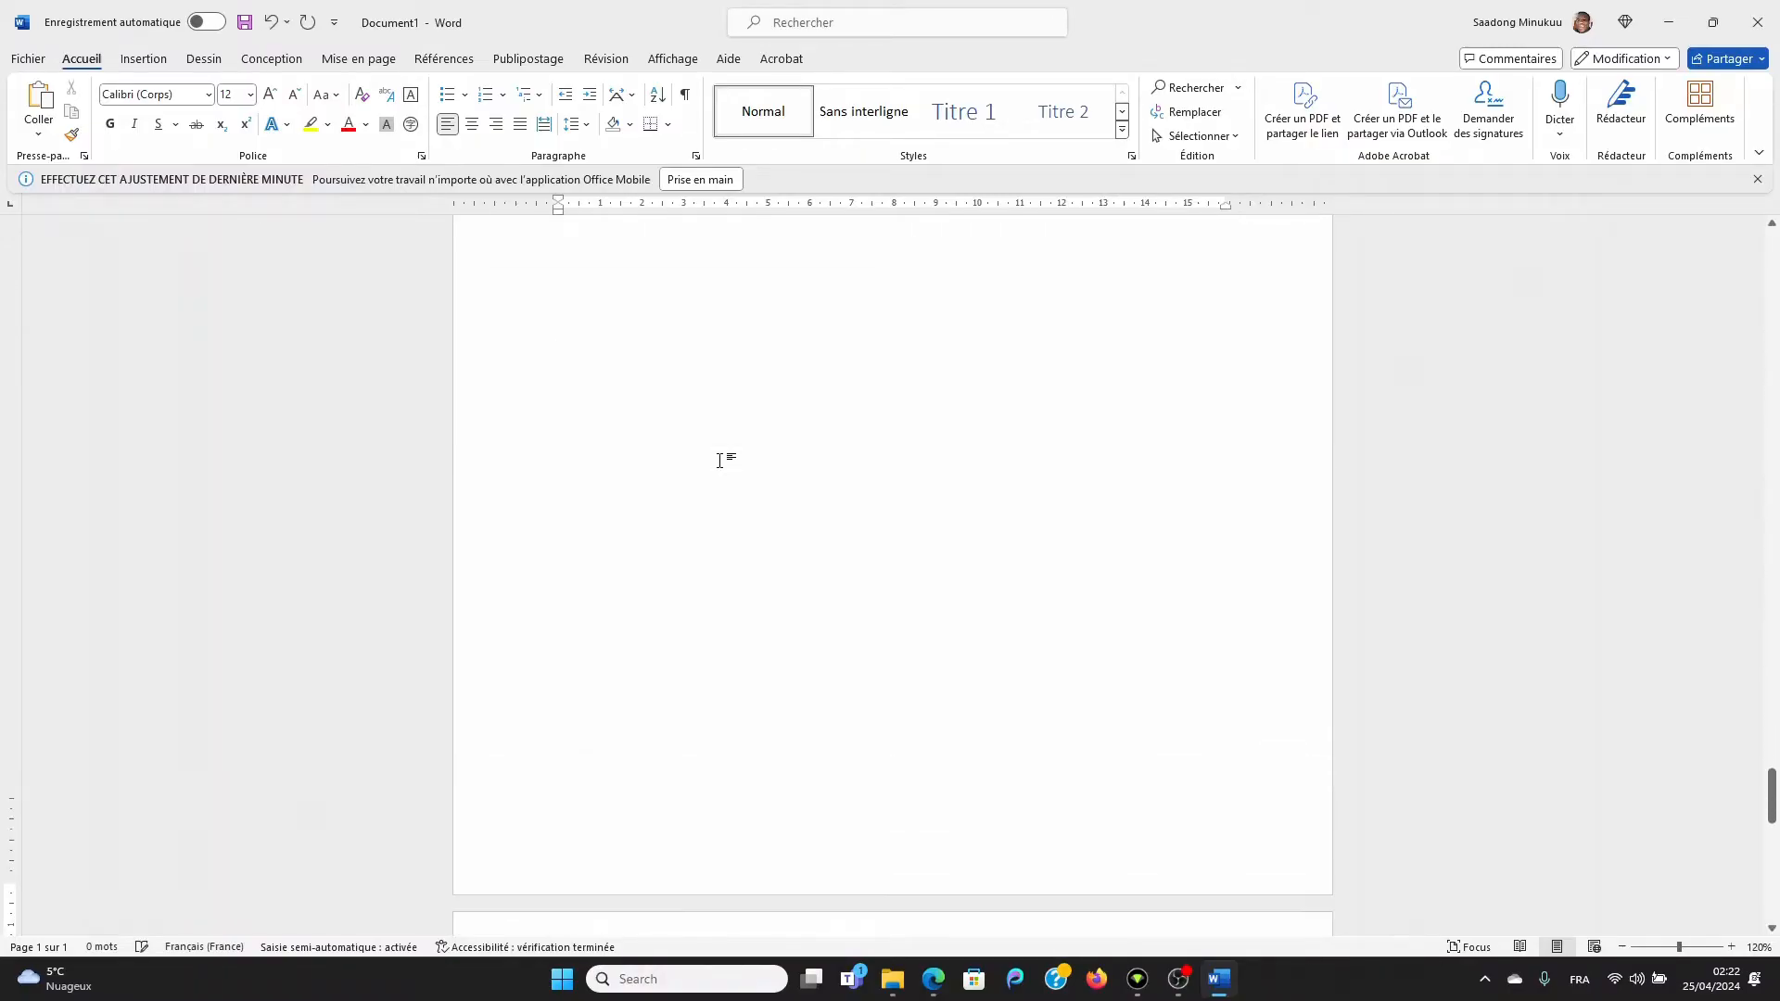
{"action": "key", "text": "ctrl+Return"}
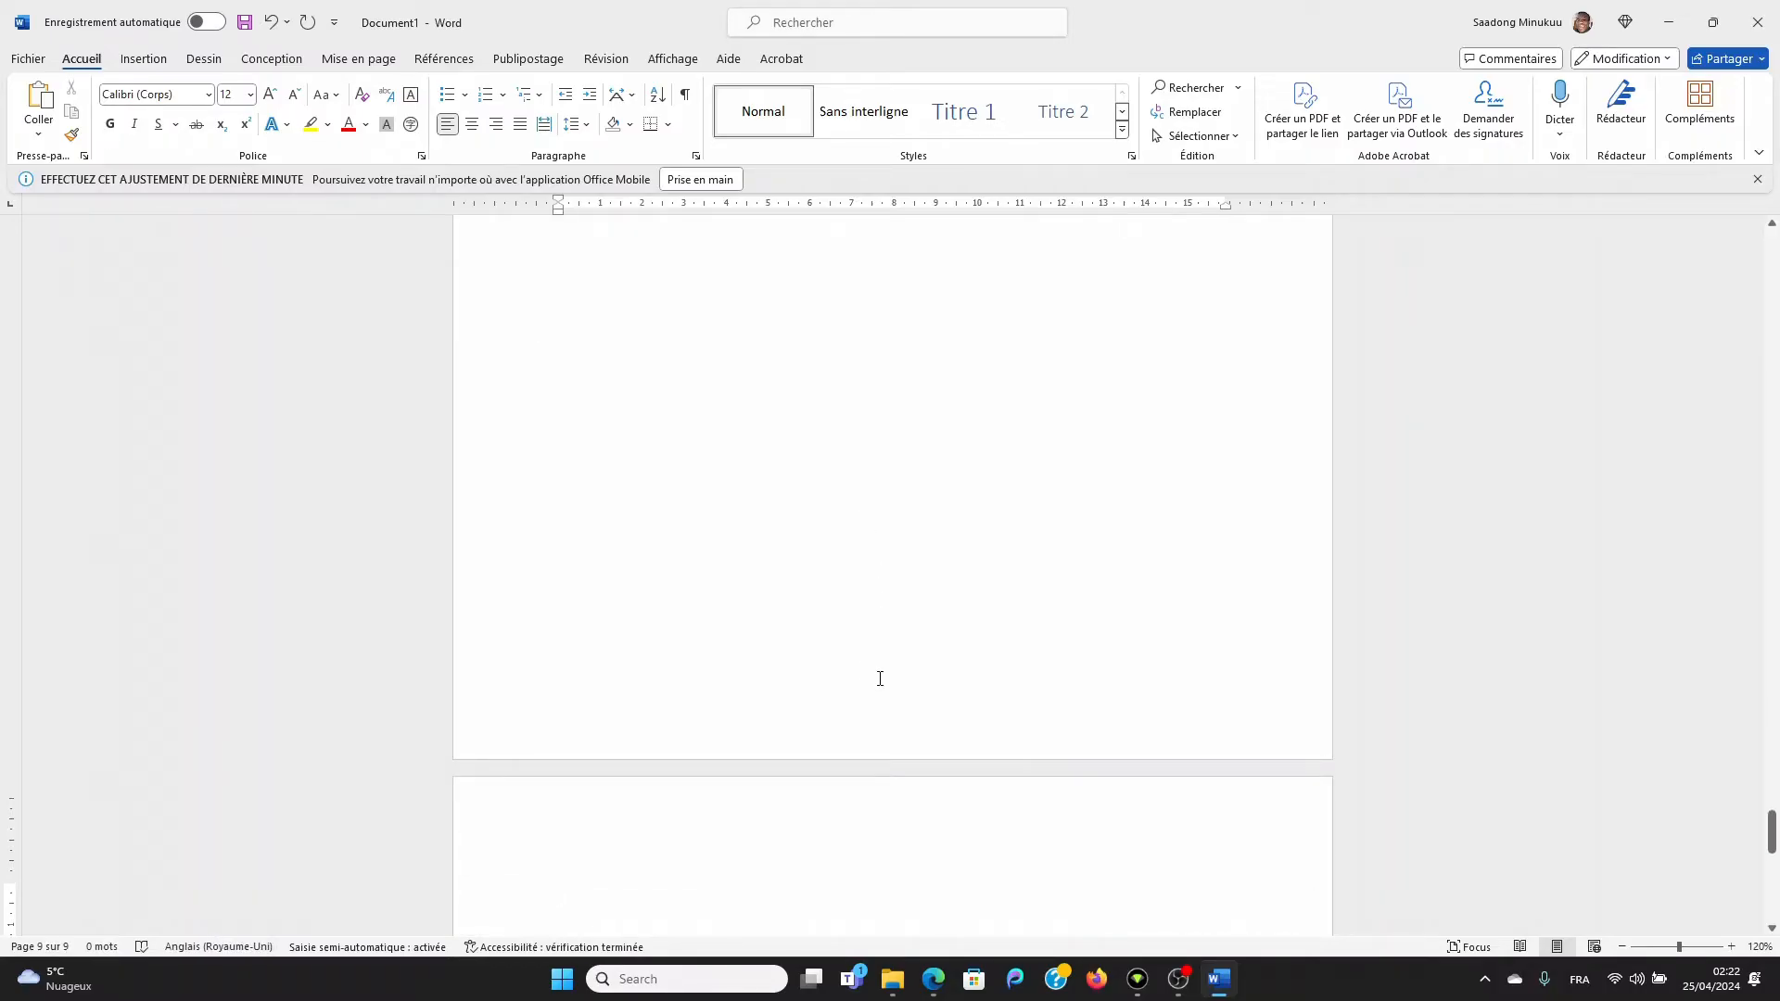
{"action": "scroll", "coordinate": [902, 664], "scroll_direction": "up", "scroll_amount": 15}
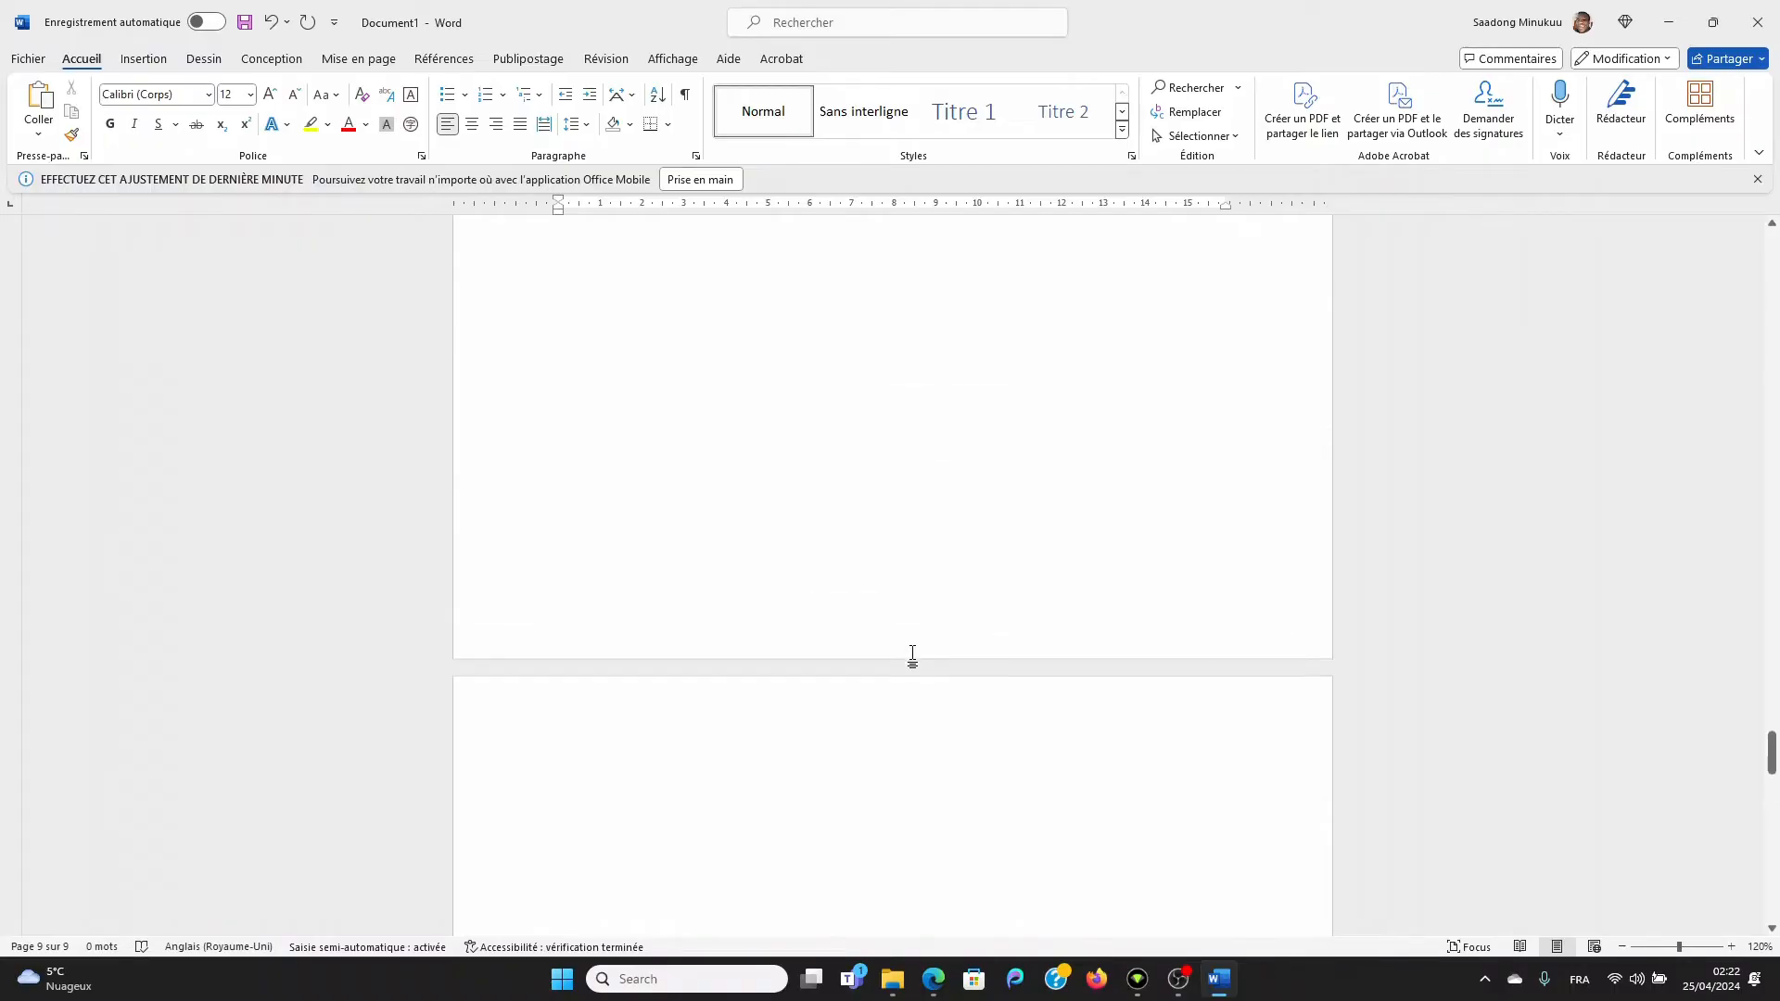
{"action": "left_click_drag", "start_coordinate": [1771, 751], "coordinate": [1773, 252]}
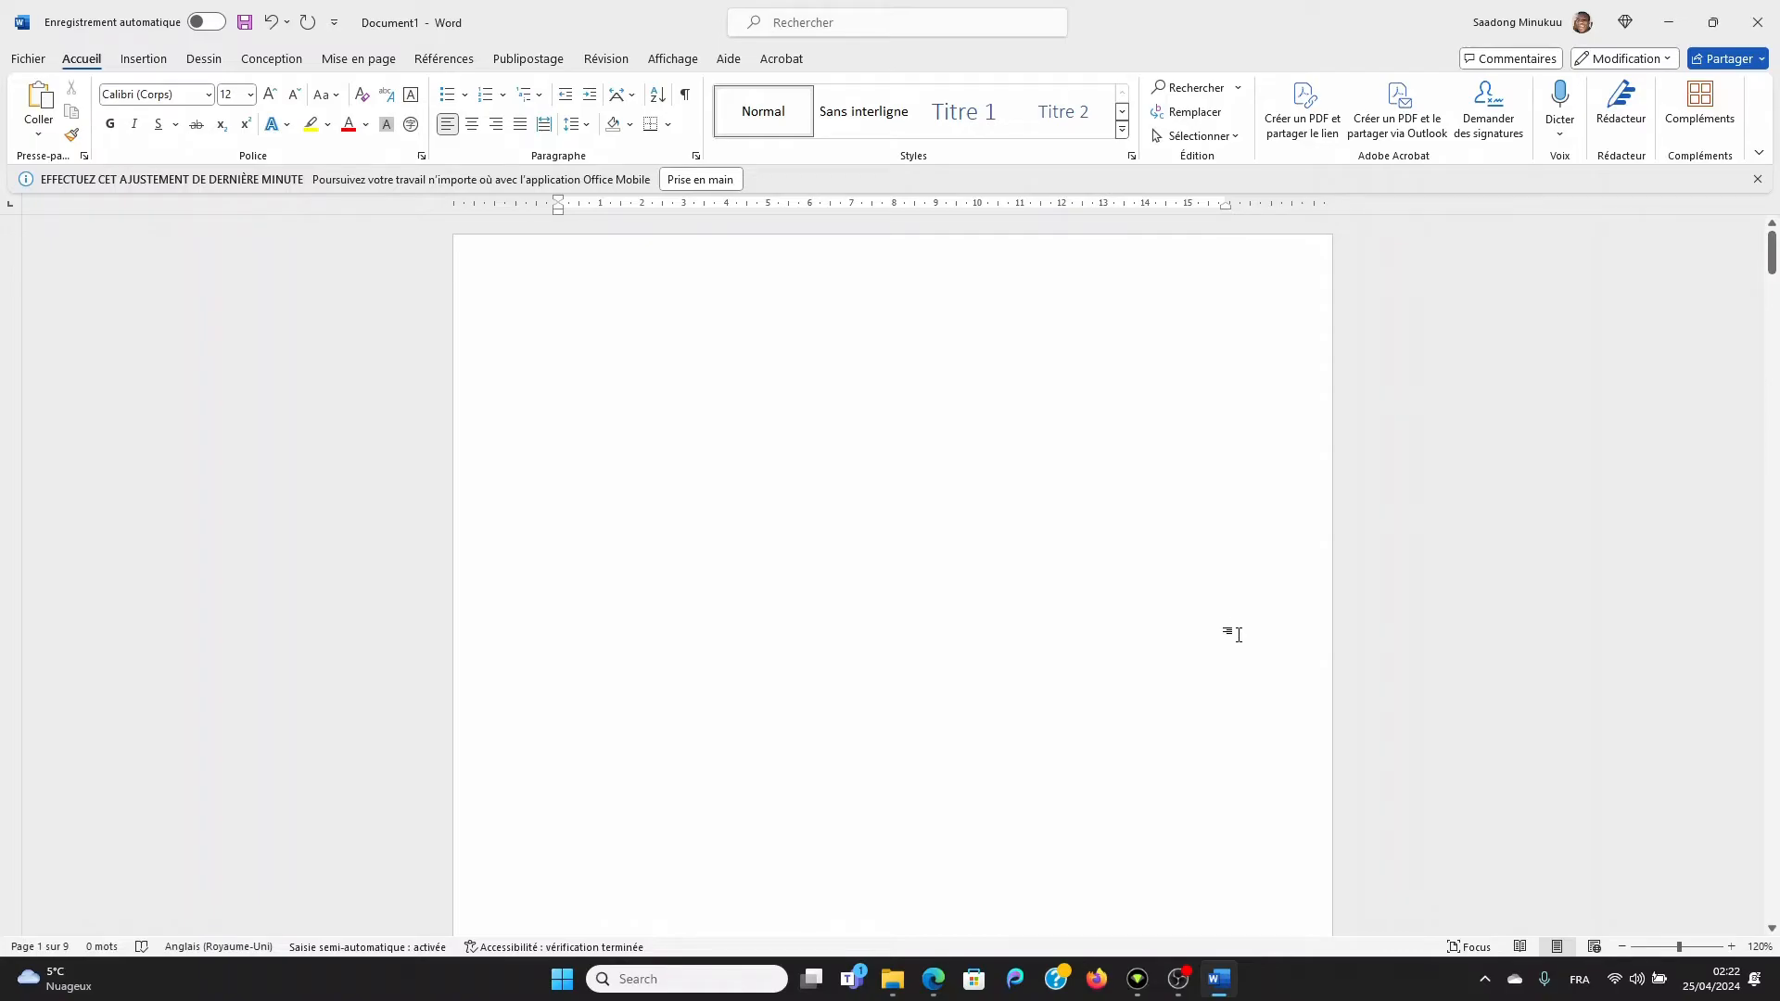
Step: Open the first page's header for editing and examine the header and footer areas across the pages
{"action": "double_click", "coordinate": [984, 253]}
{"action": "scroll", "coordinate": [1050, 759], "scroll_direction": "down", "scroll_amount": 10}
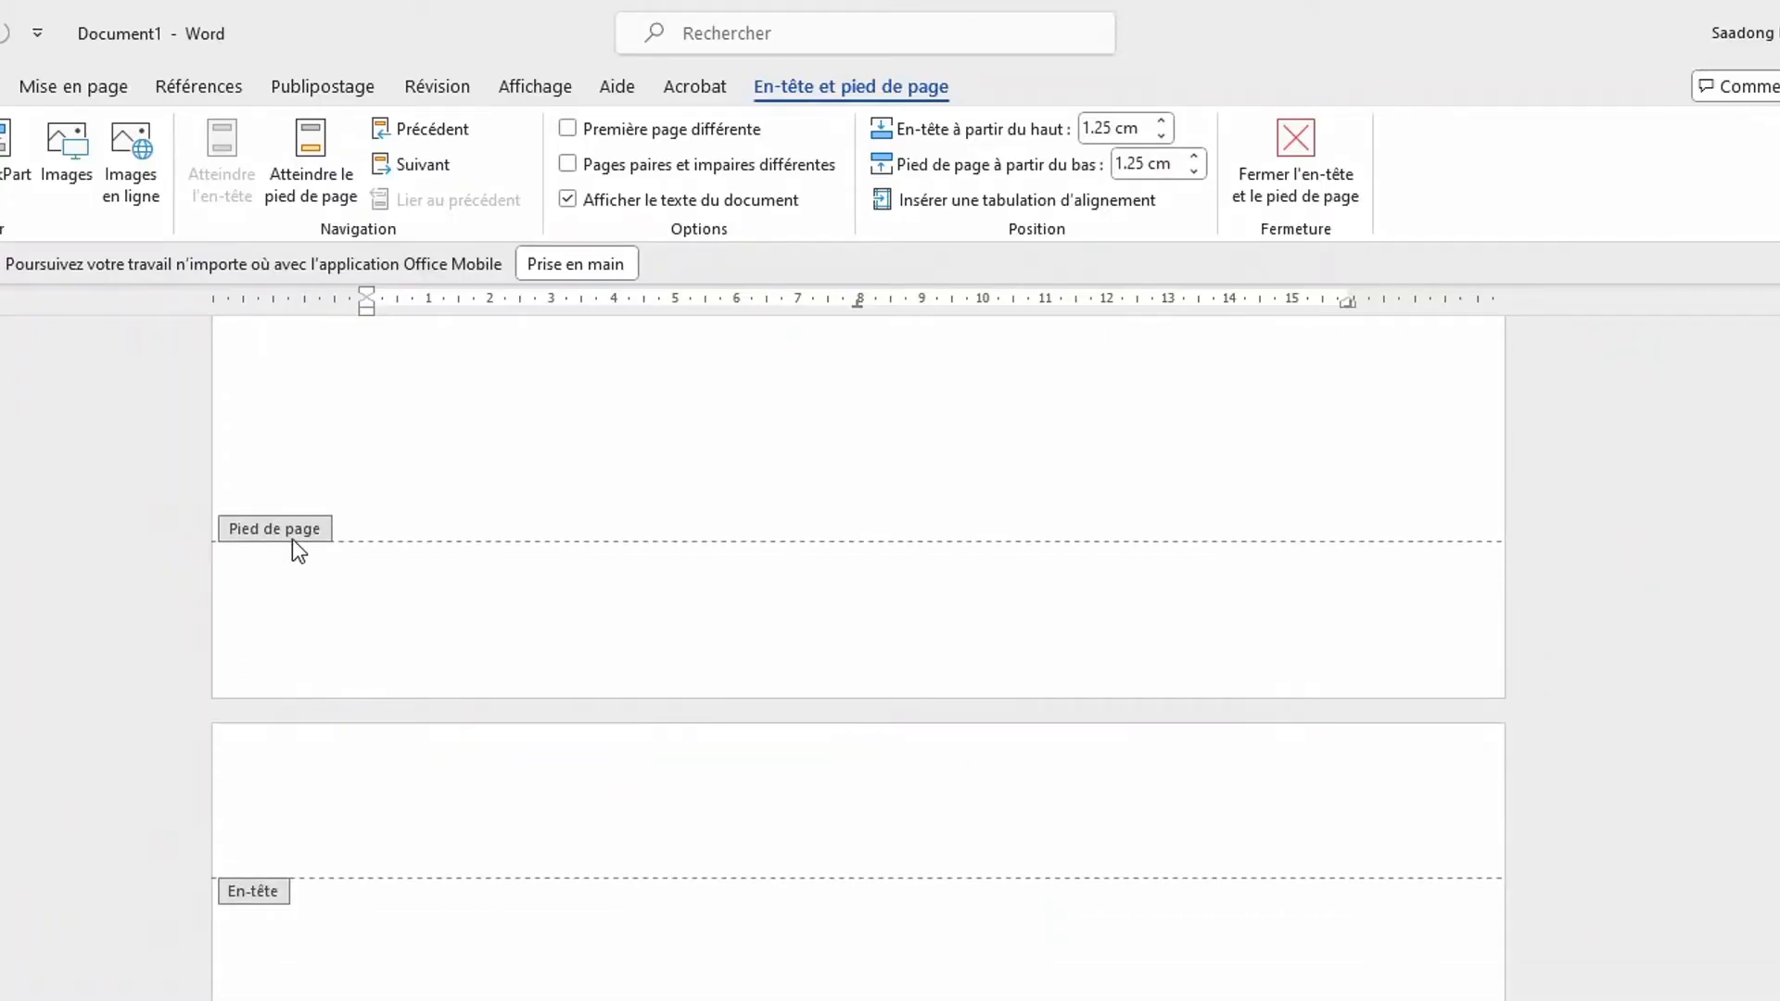
{"action": "scroll", "coordinate": [393, 755], "scroll_direction": "down", "scroll_amount": 12}
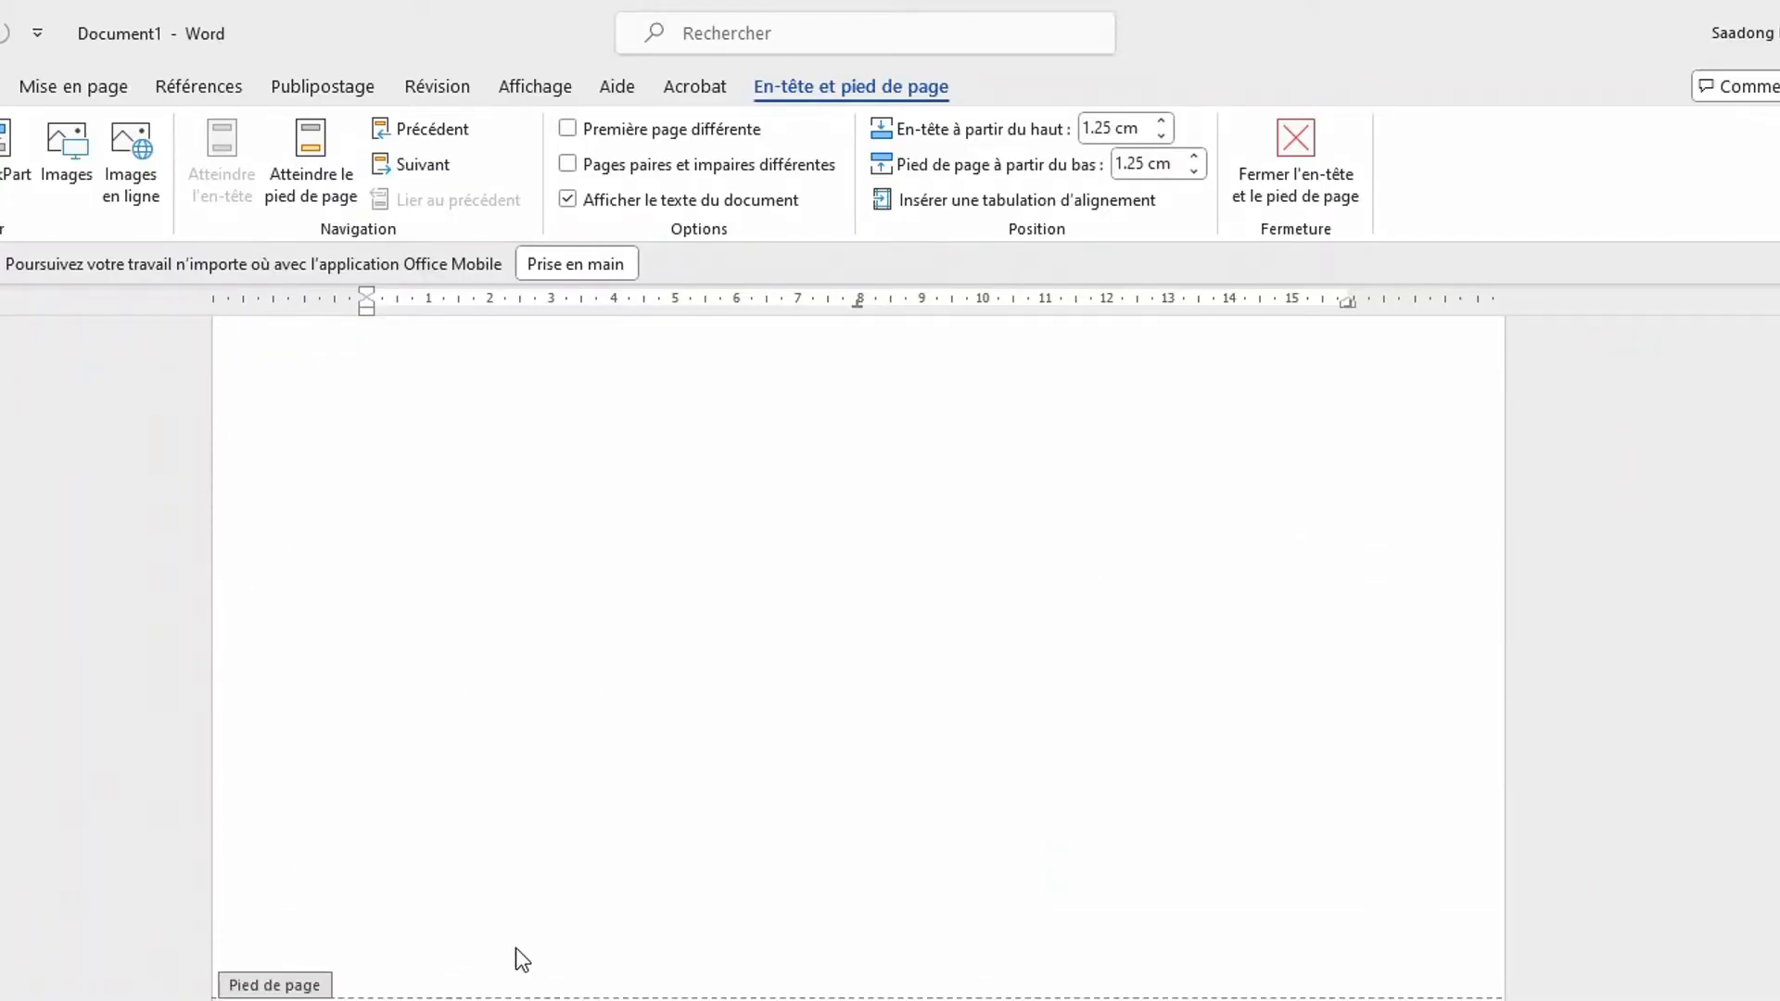
{"action": "scroll", "coordinate": [650, 846], "scroll_direction": "down", "scroll_amount": 15}
{"action": "scroll", "coordinate": [649, 849], "scroll_direction": "up", "scroll_amount": 10}
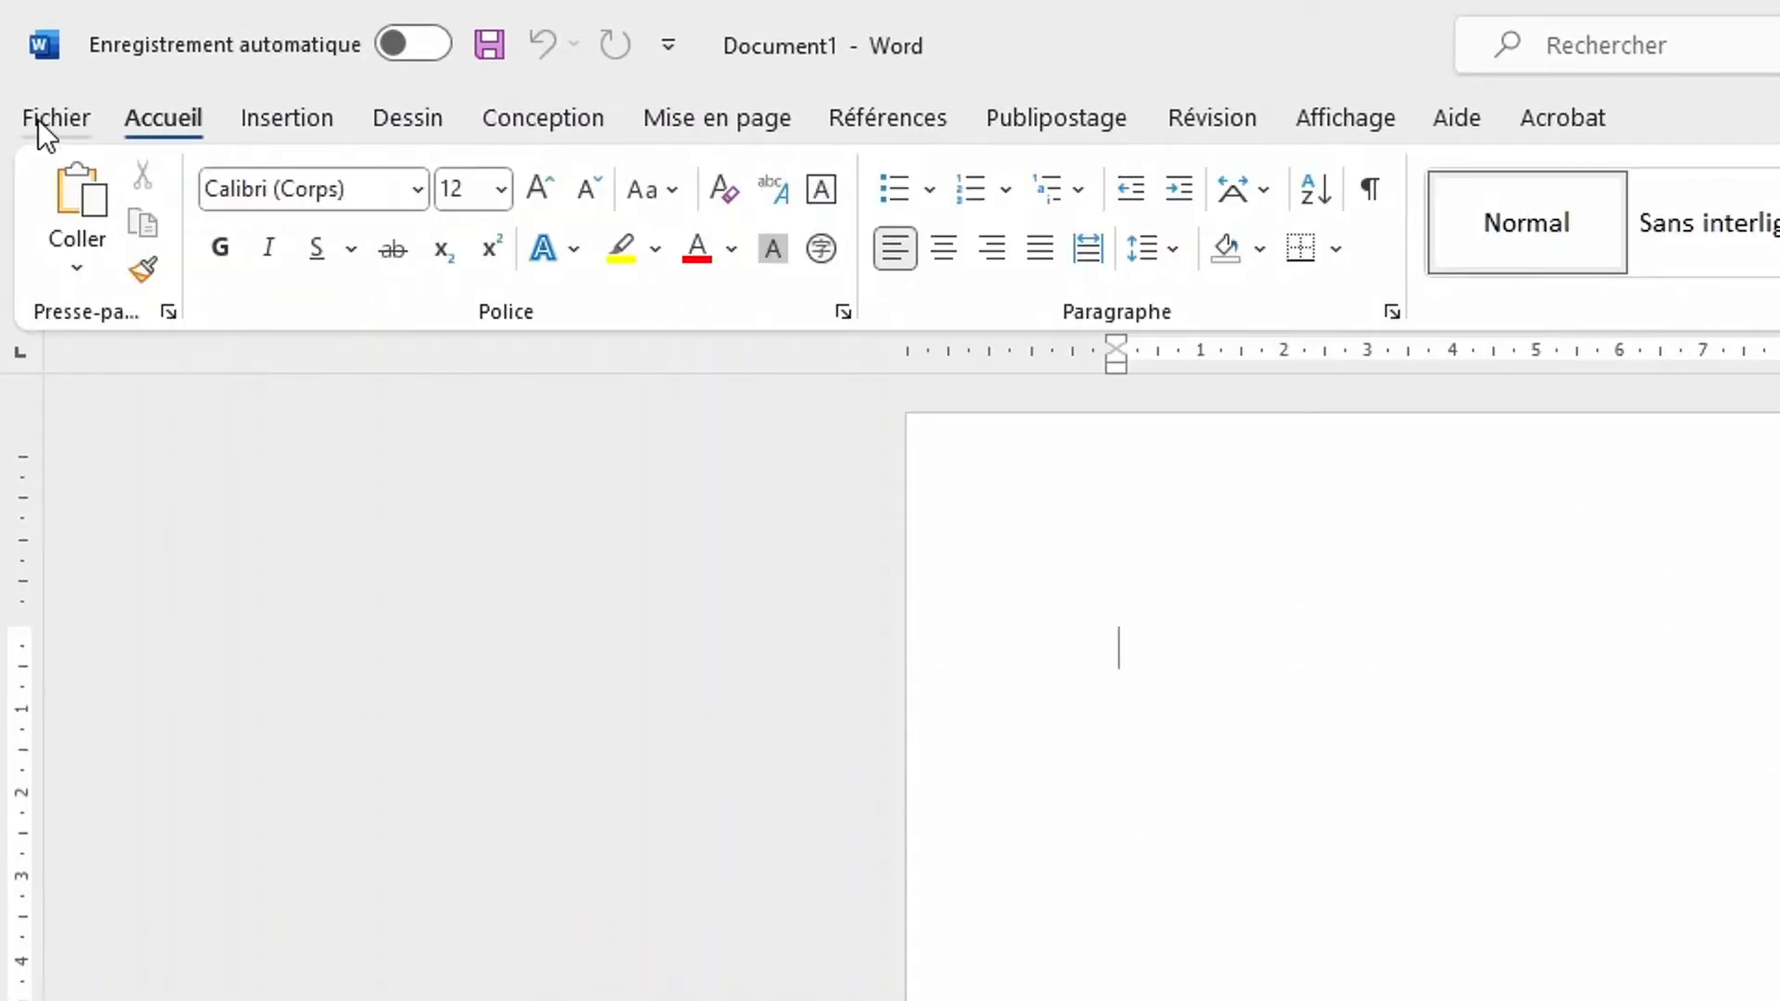
Step: Set English as the default Office display language in the language options and apply the change
{"action": "left_click", "coordinate": [37, 120]}
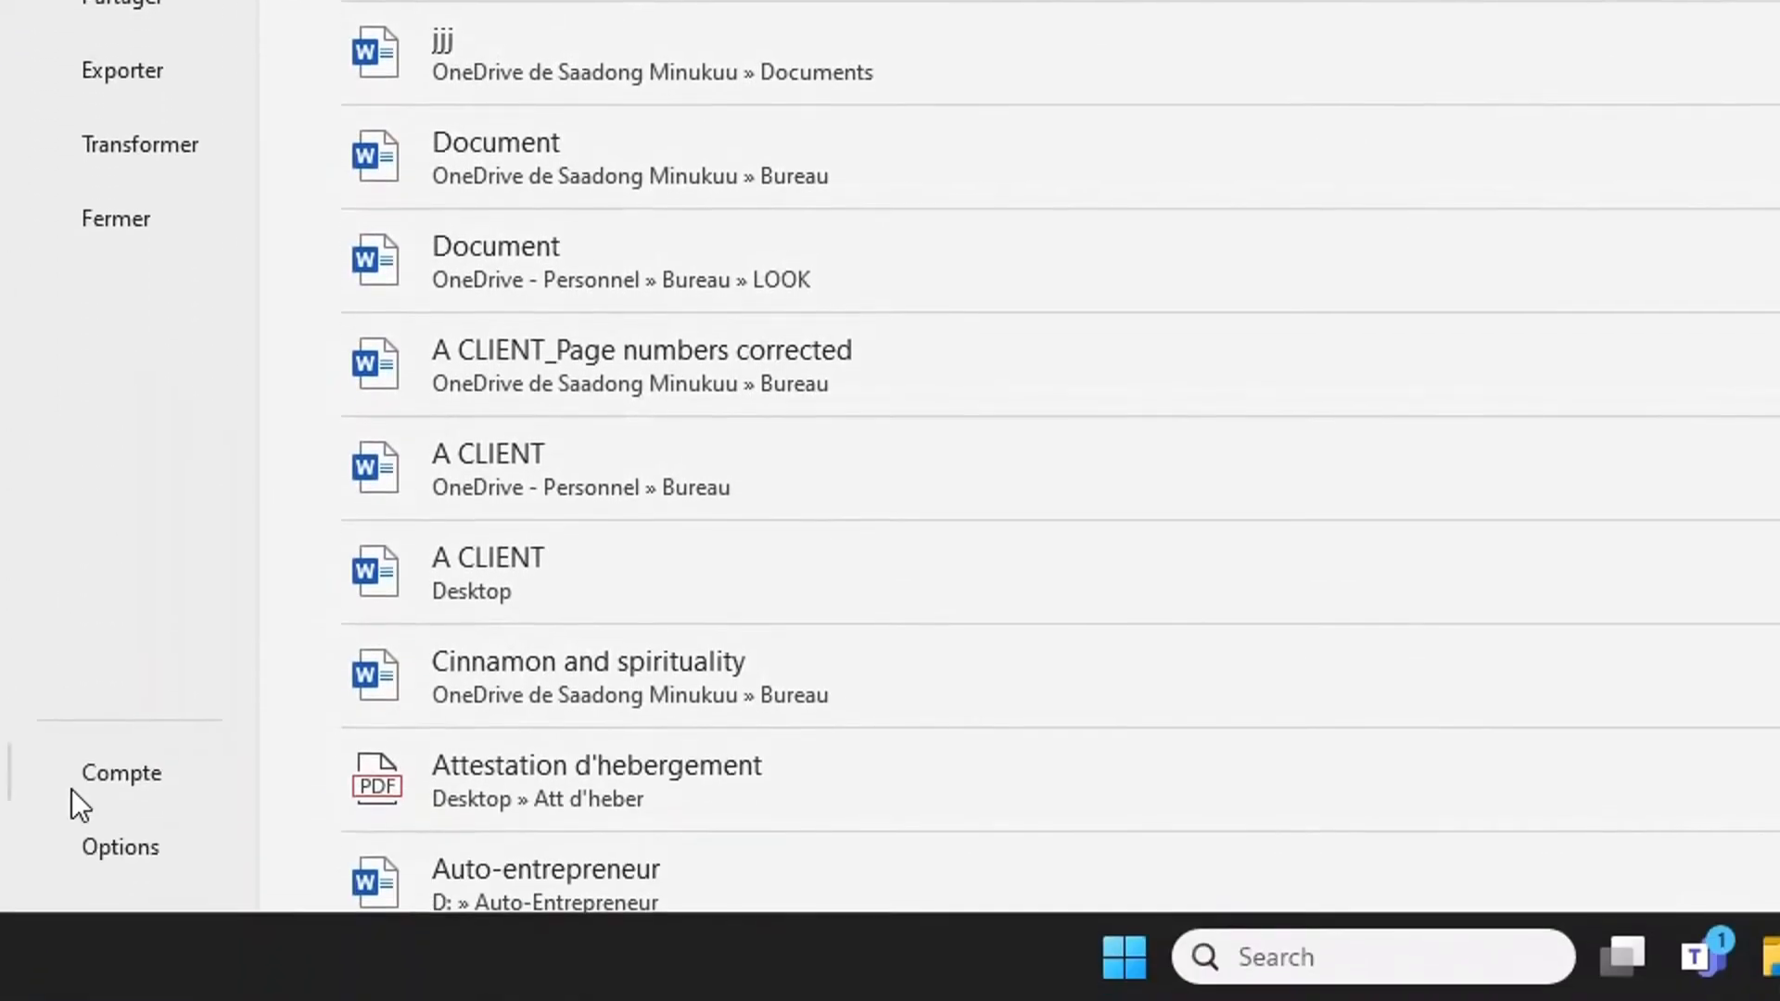
{"action": "left_click", "coordinate": [102, 844]}
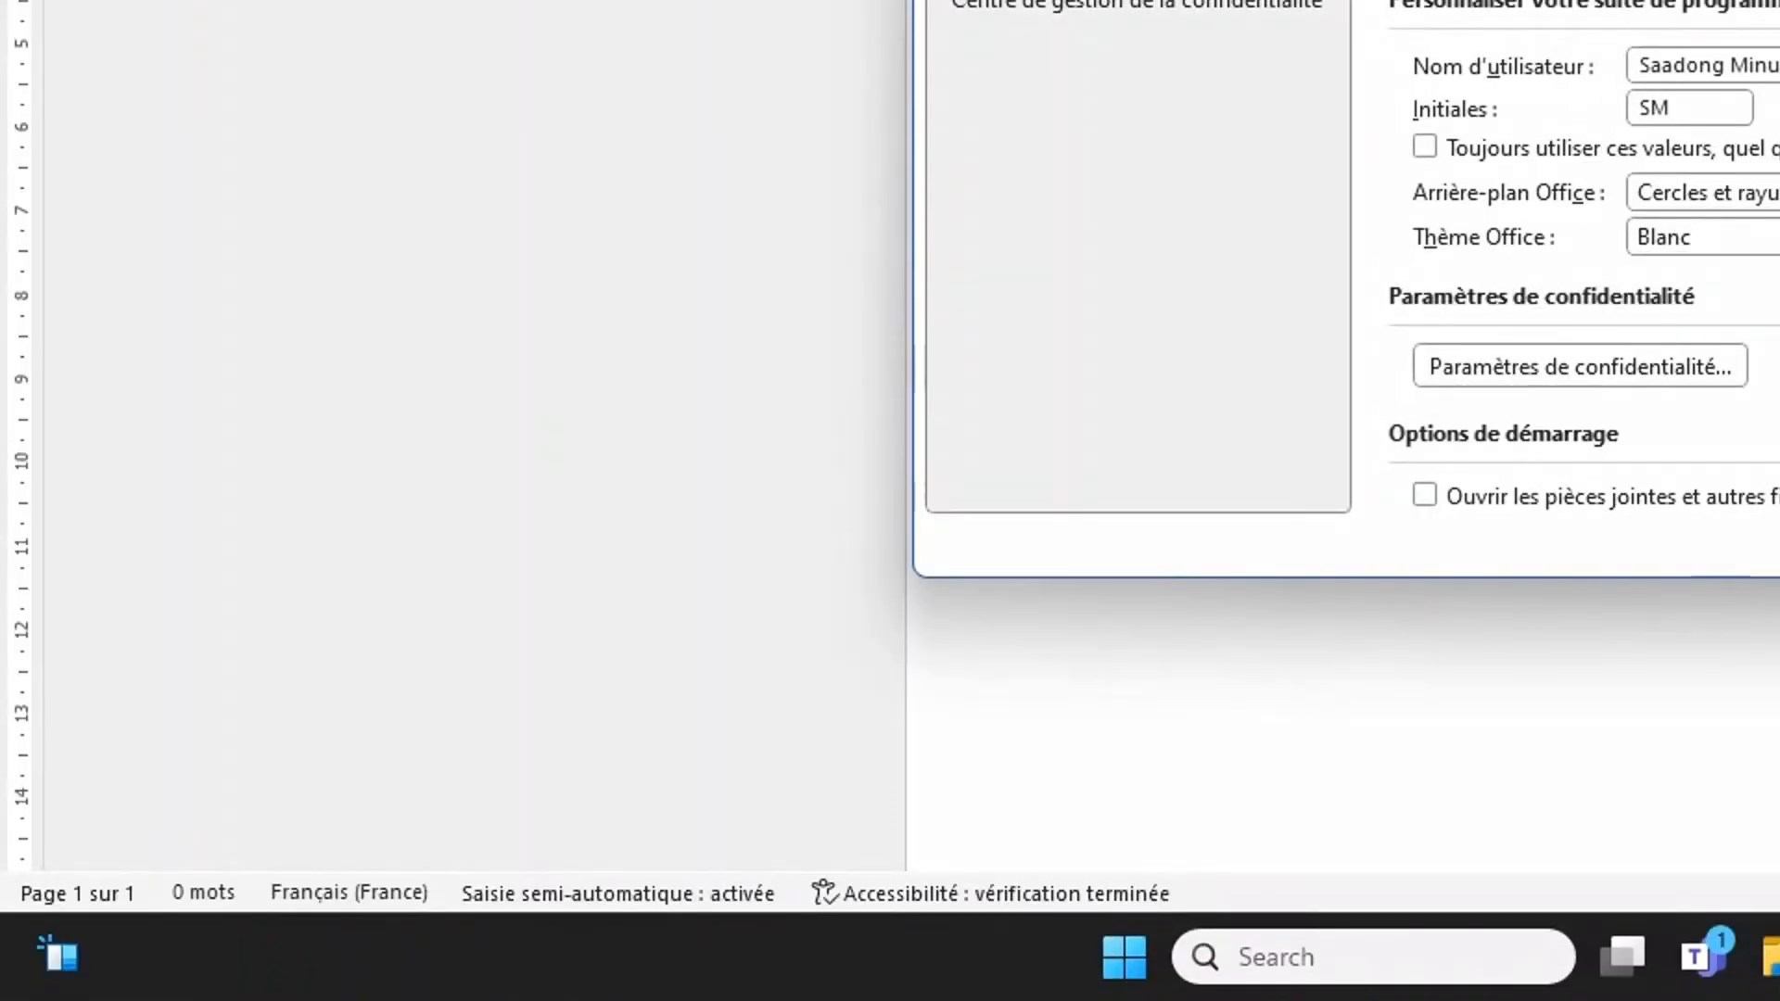
{"action": "left_click", "coordinate": [638, 186]}
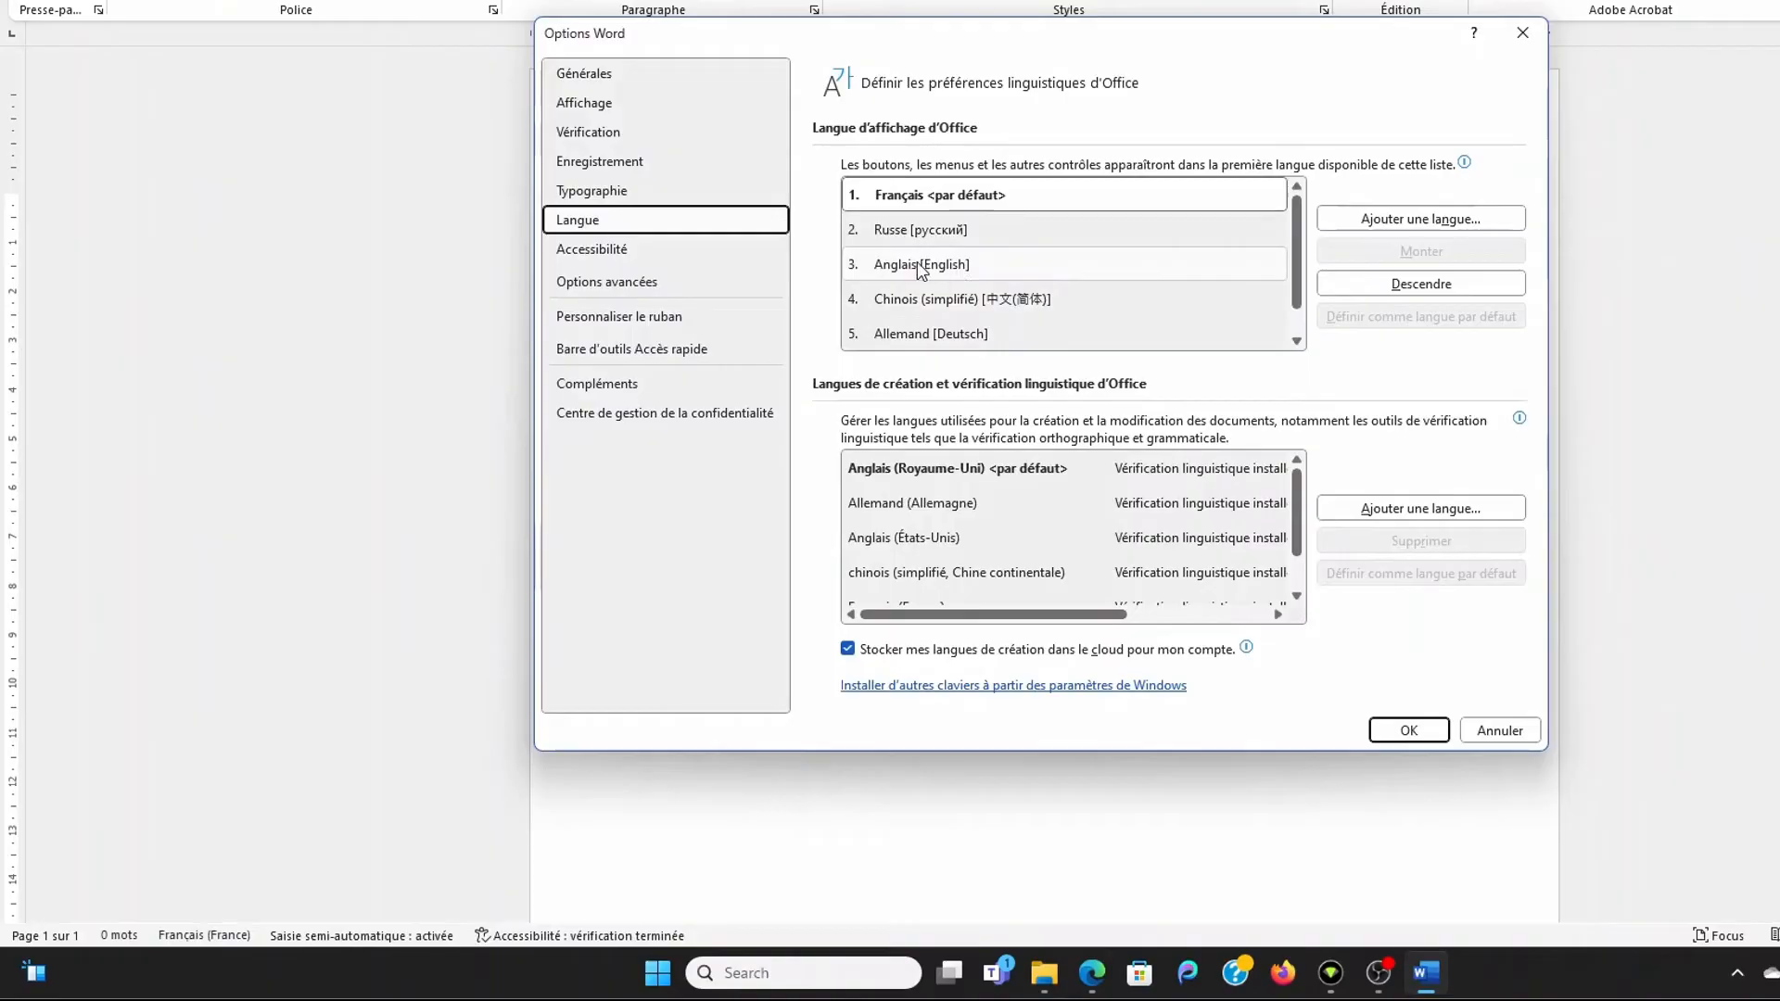
{"action": "left_click", "coordinate": [918, 267]}
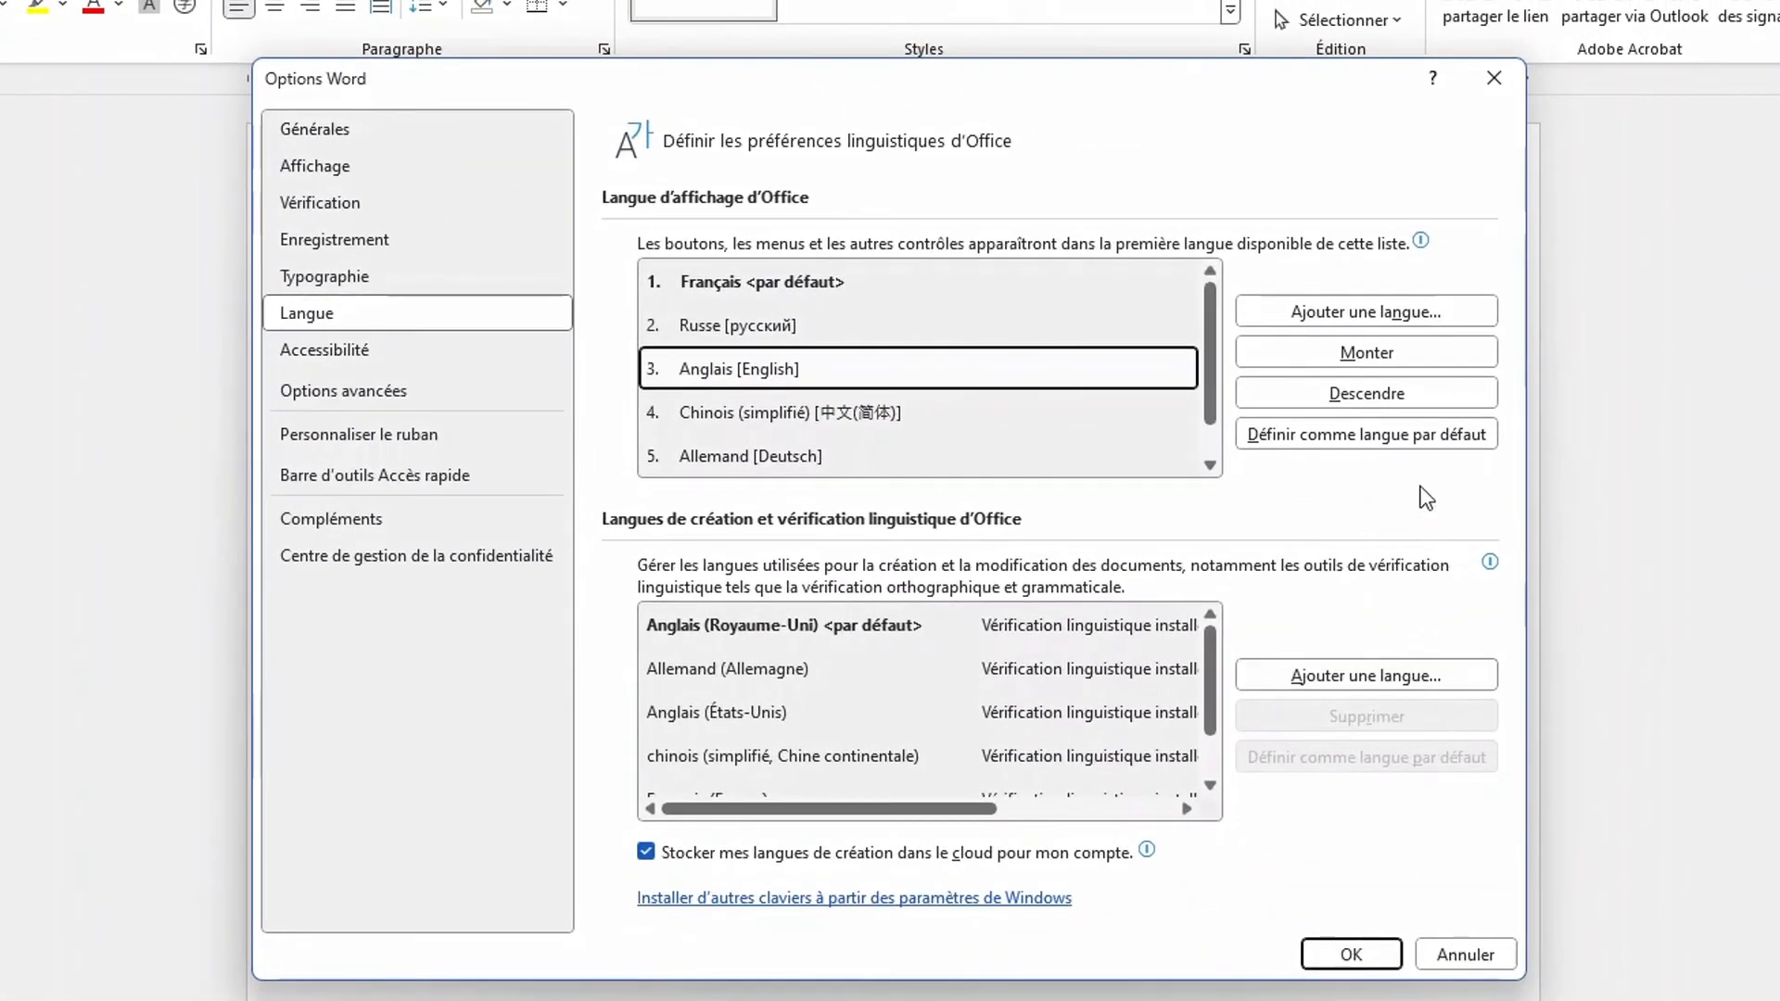
{"action": "left_click", "coordinate": [1363, 442]}
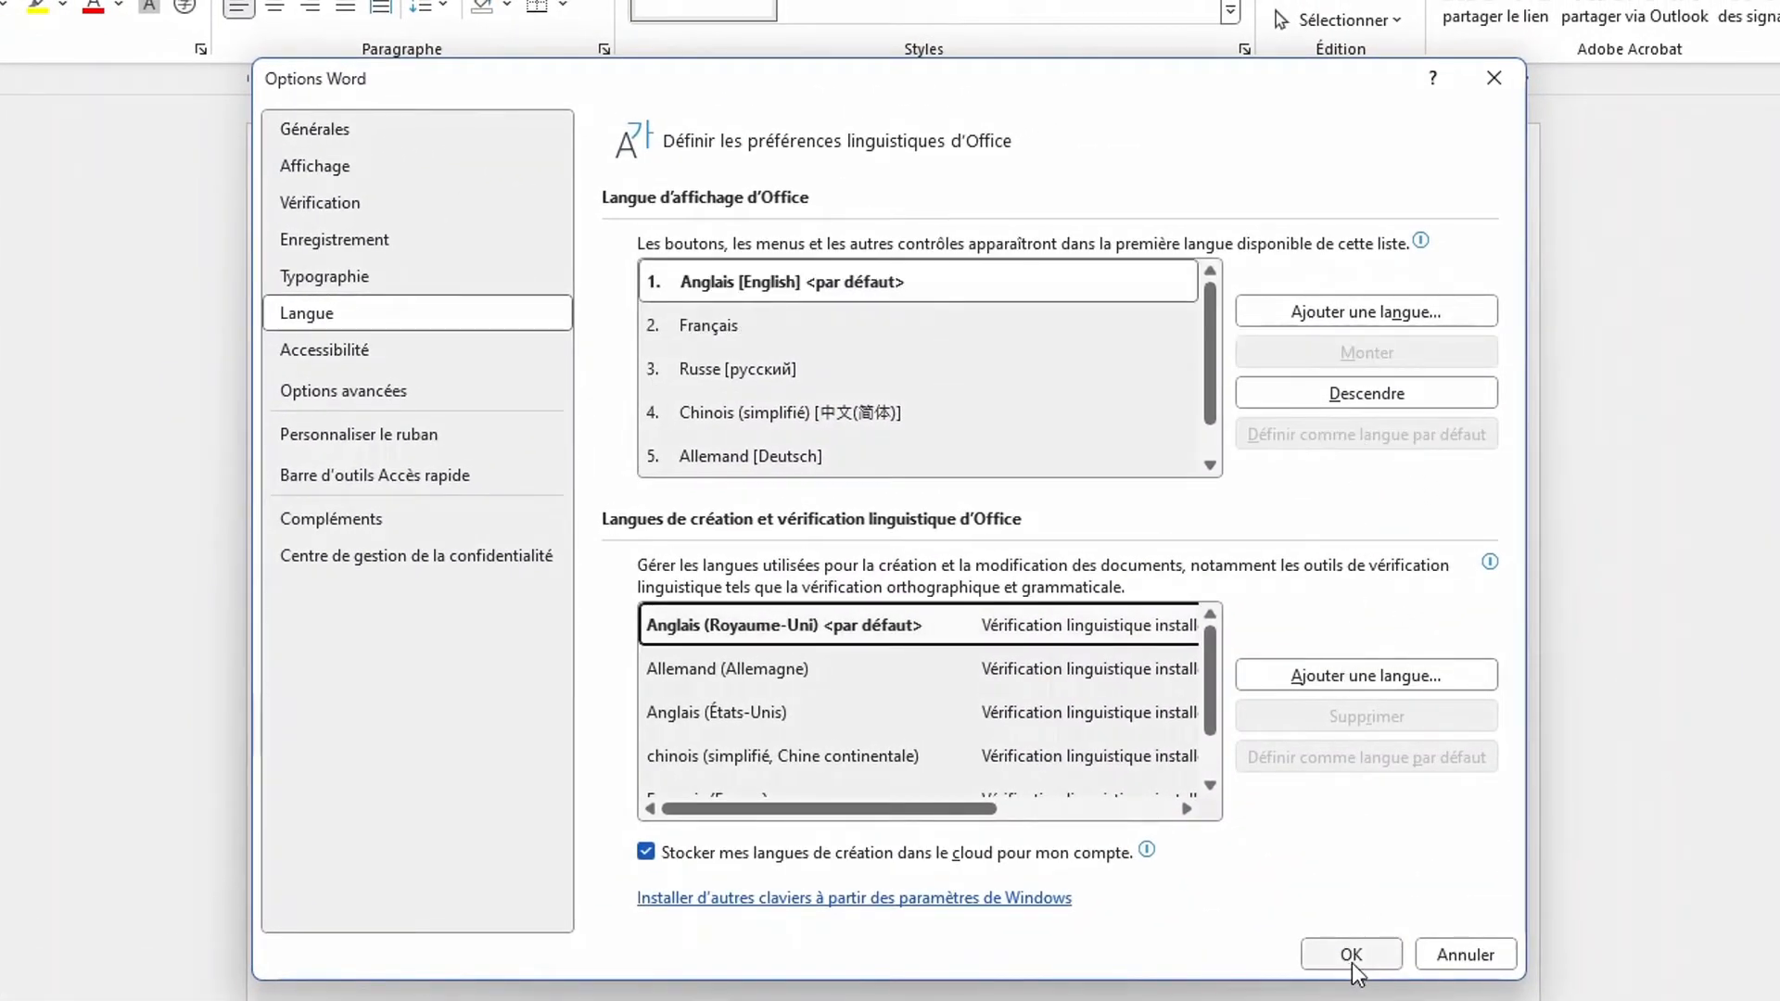
{"action": "left_click", "coordinate": [1350, 958]}
{"action": "left_click", "coordinate": [1167, 595]}
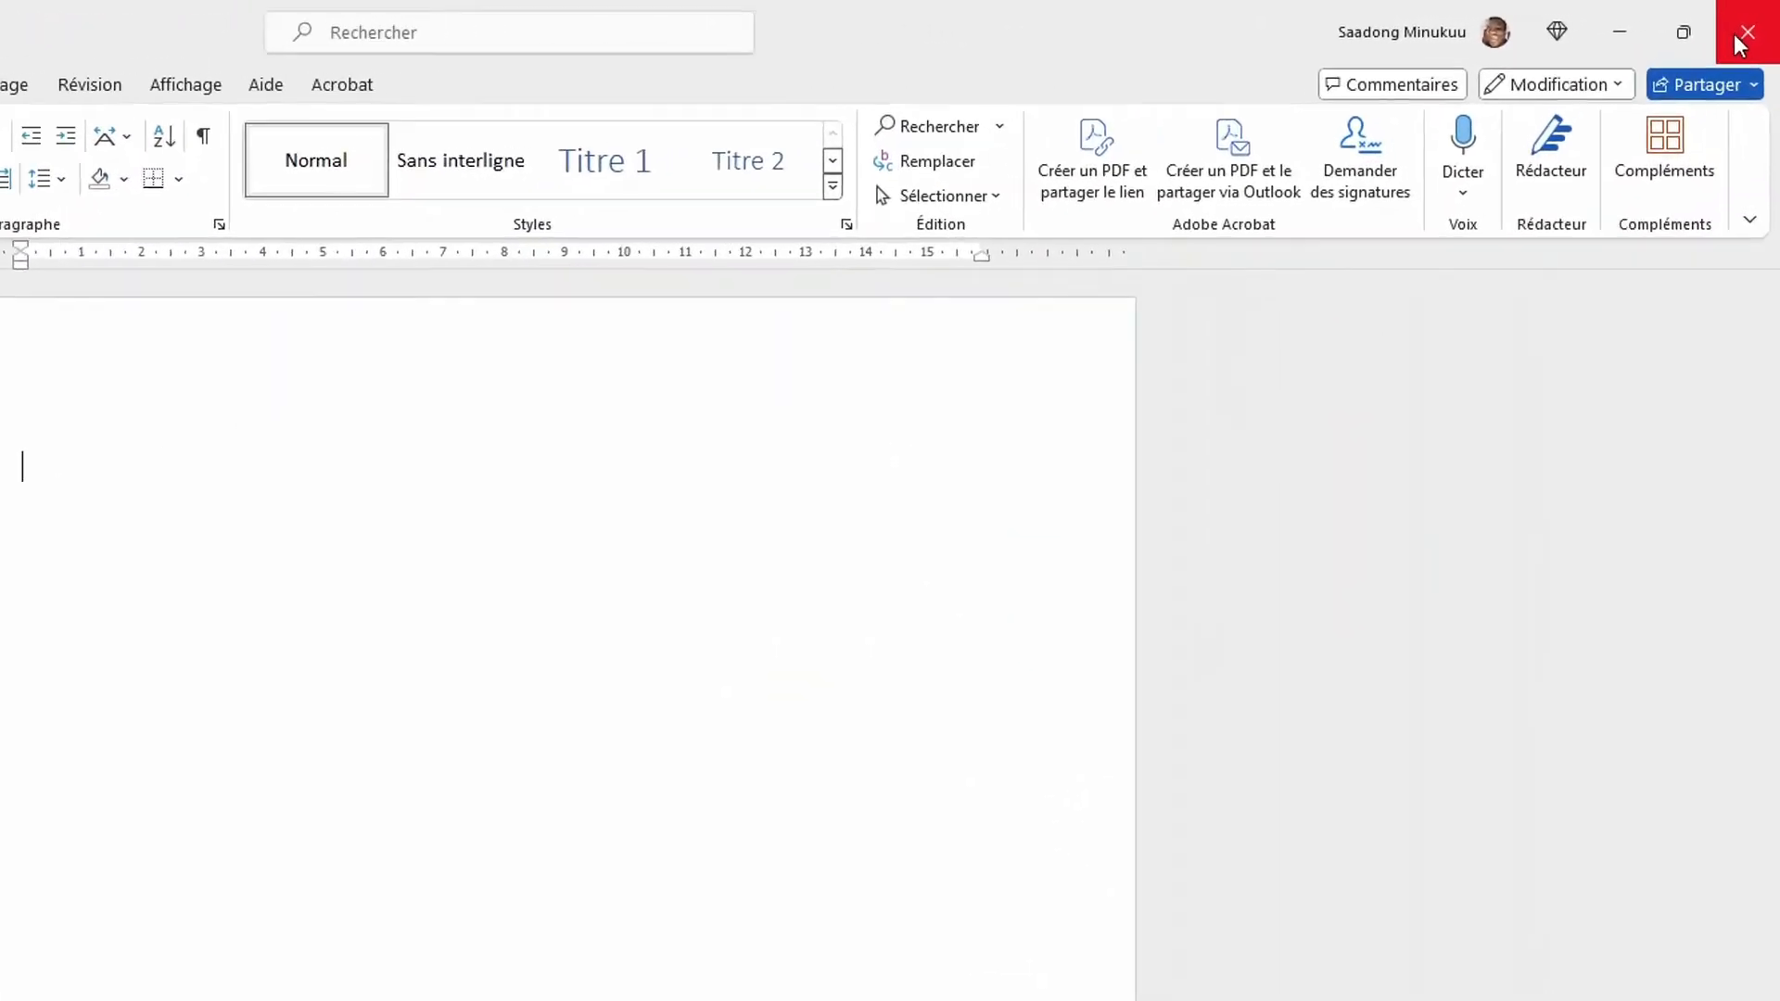
Step: Close and restart Word, and create a new blank document
{"action": "left_click", "coordinate": [1757, 21]}
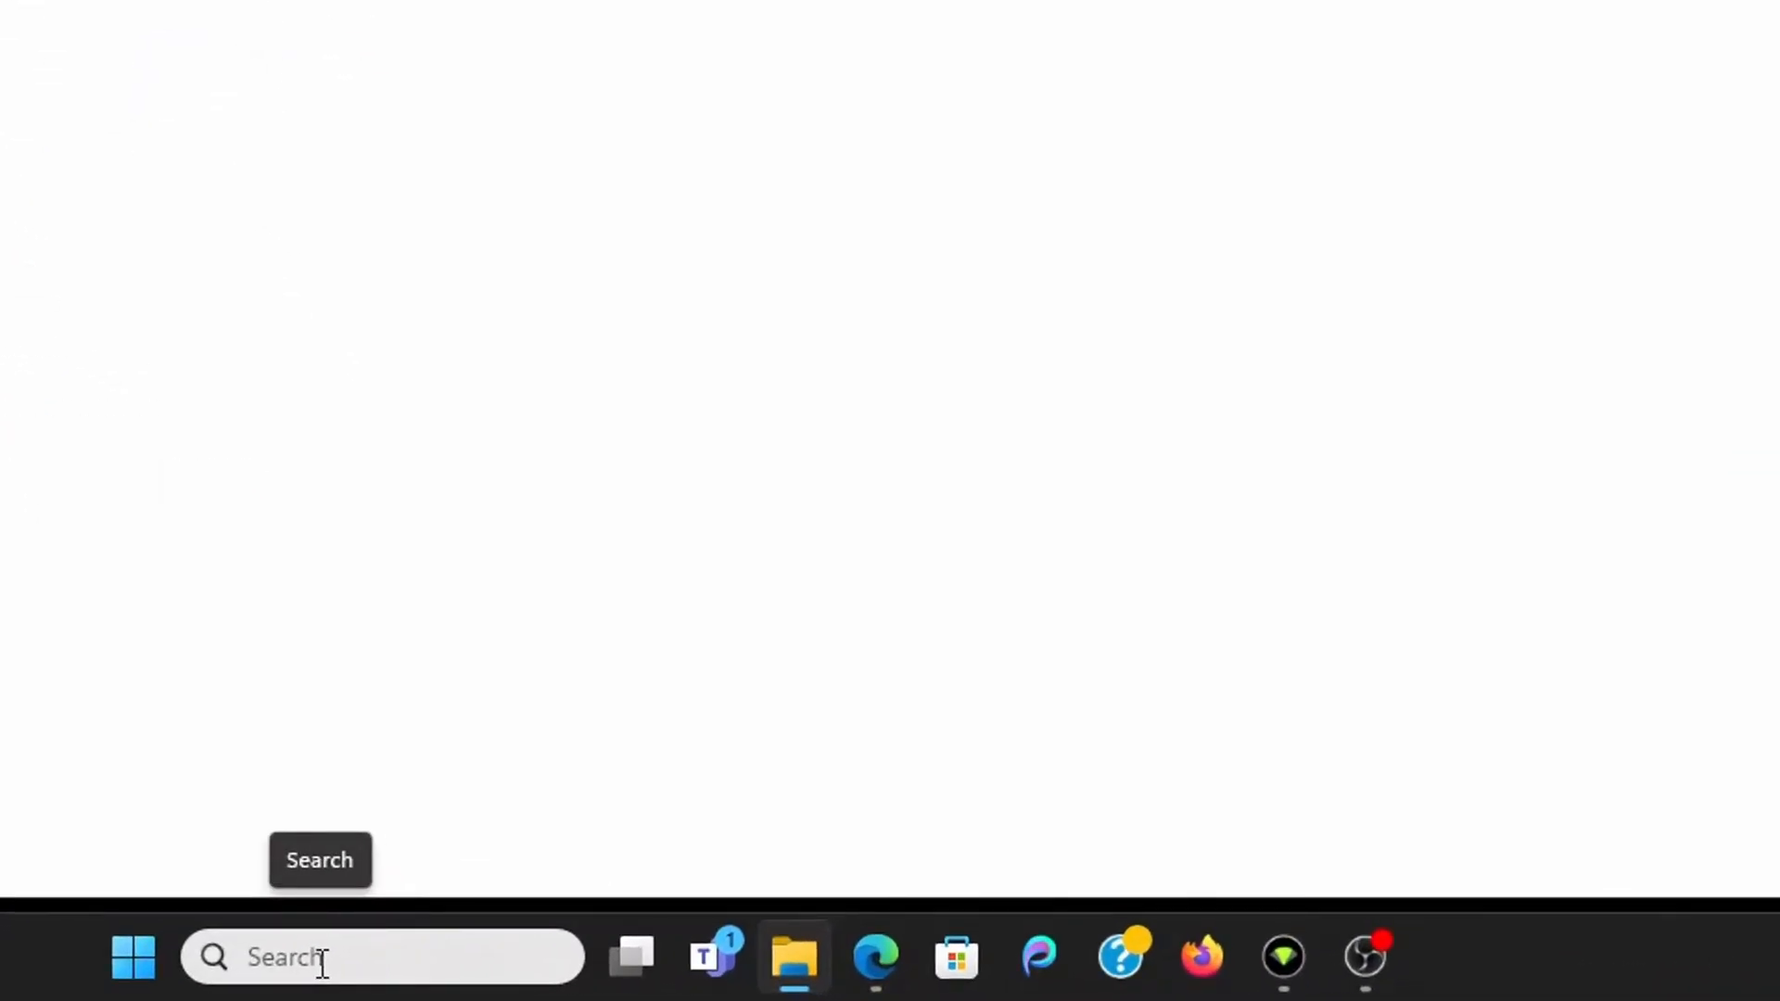
{"action": "left_click", "coordinate": [321, 960]}
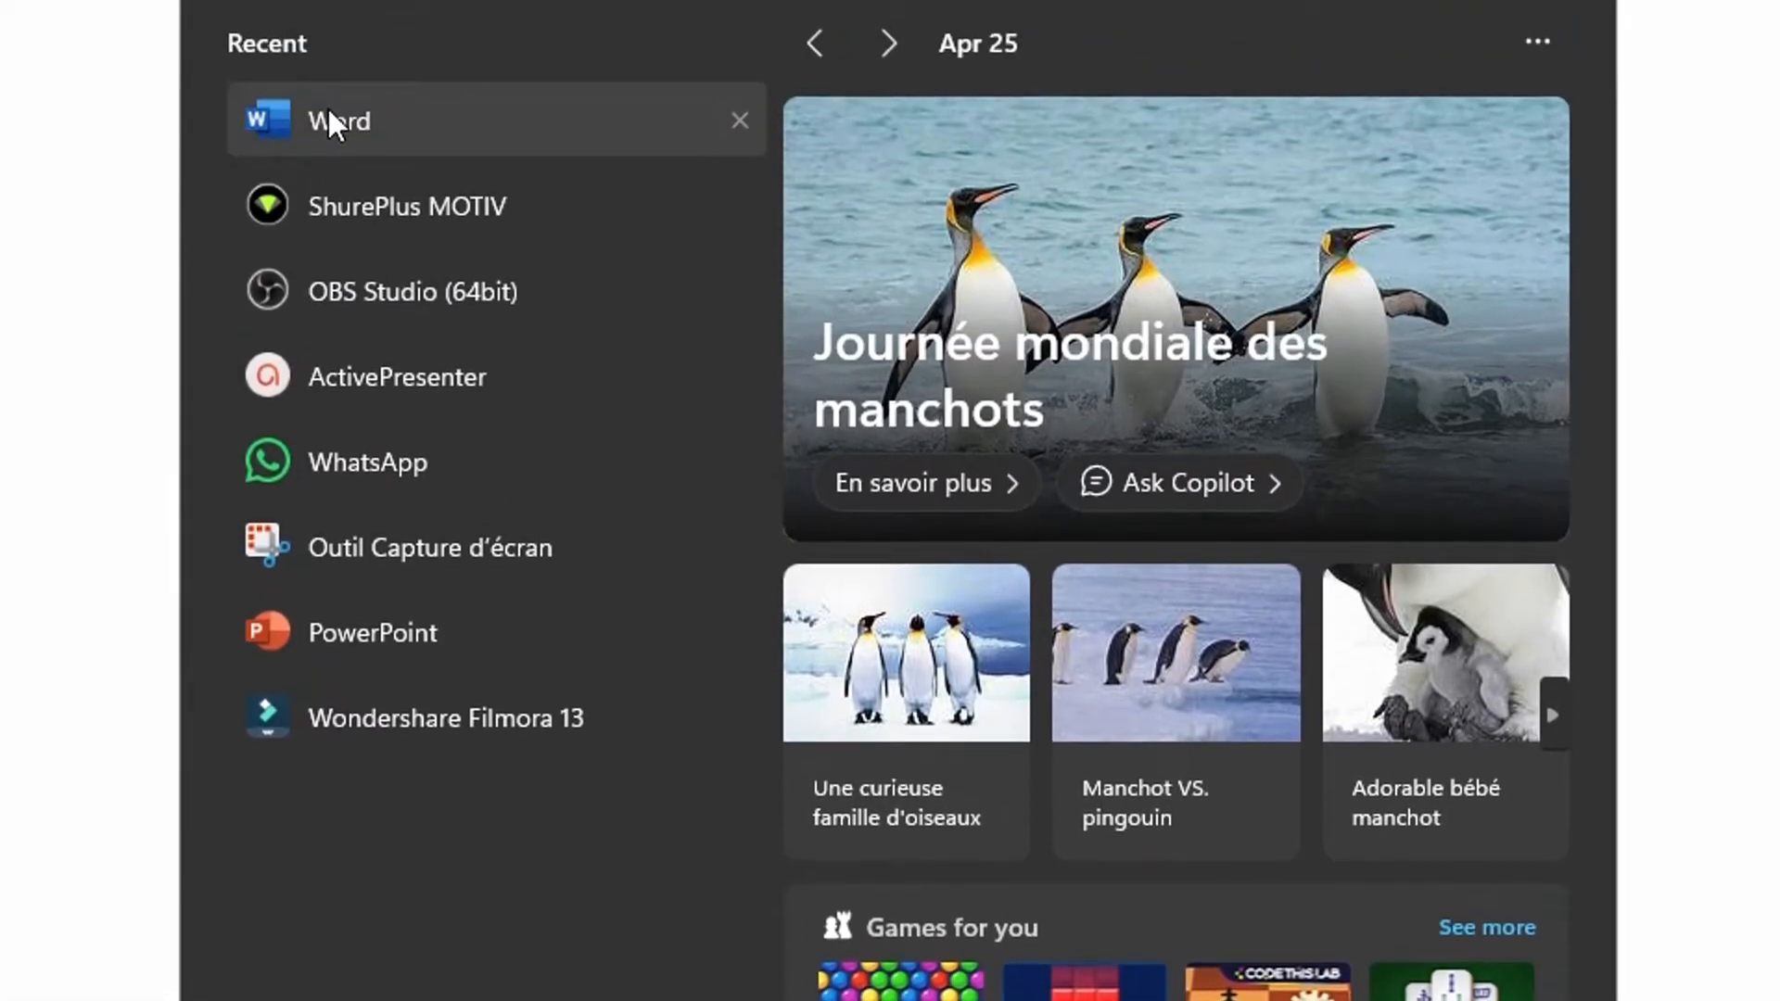
{"action": "left_click", "coordinate": [326, 120]}
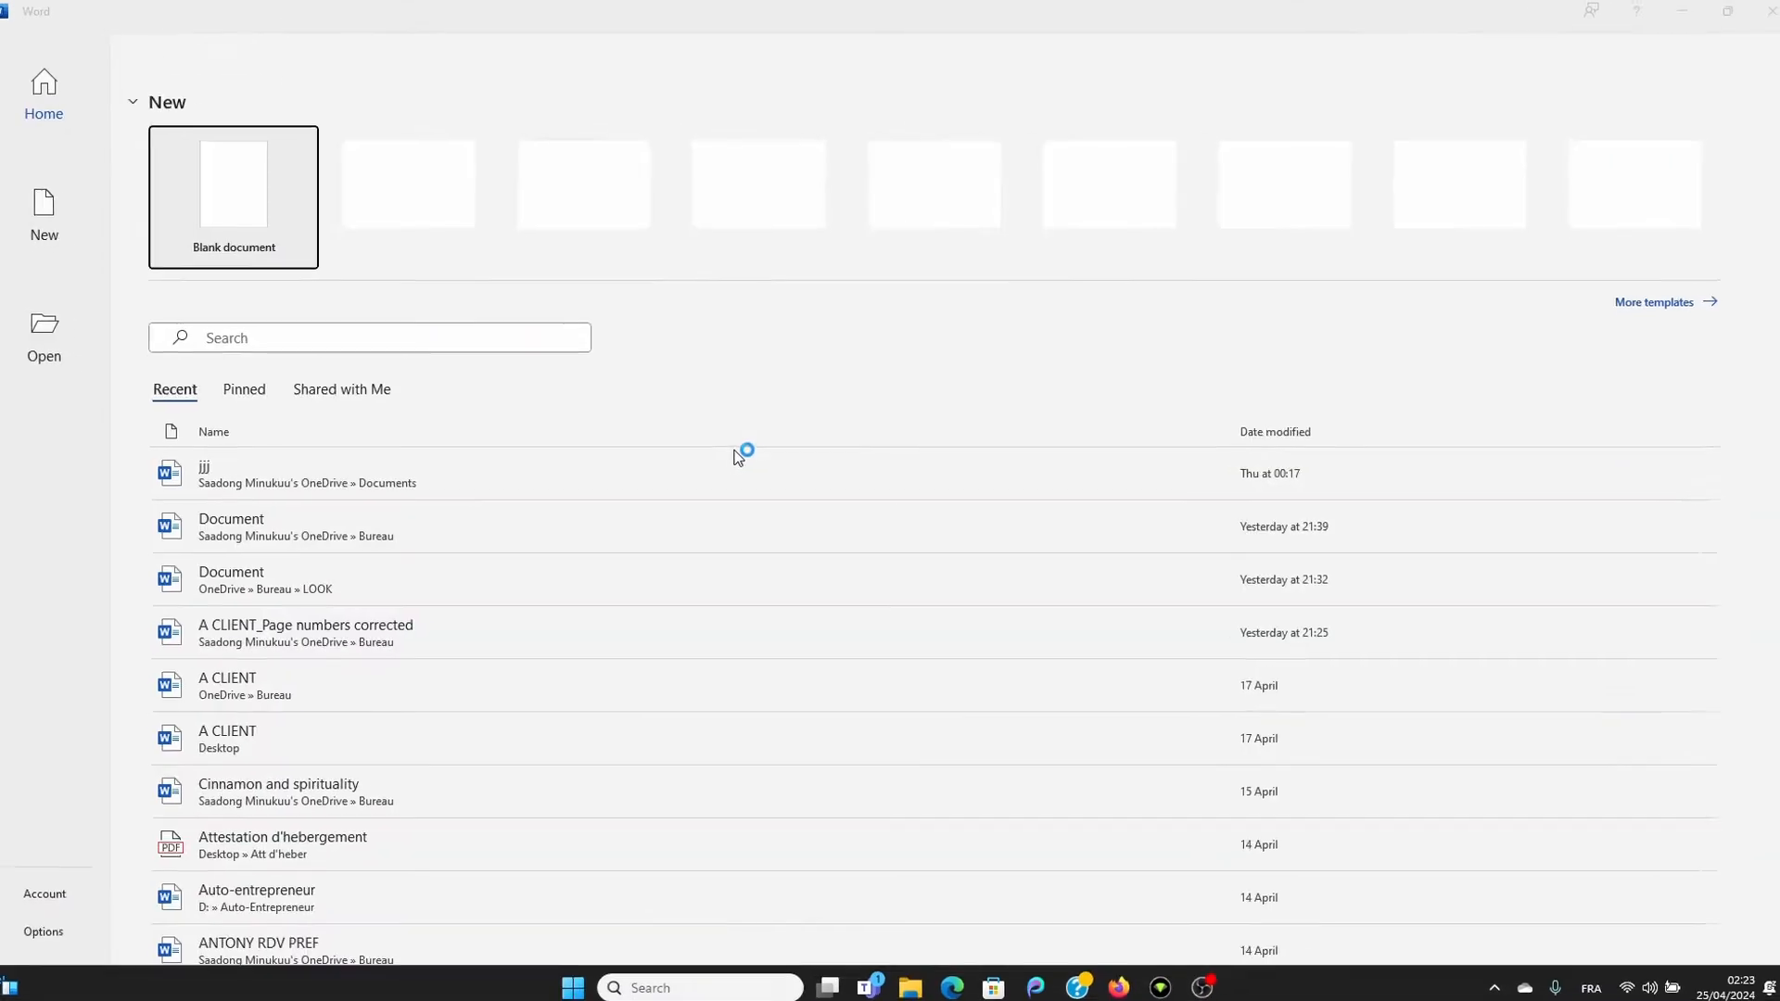
{"action": "left_click", "coordinate": [252, 225]}
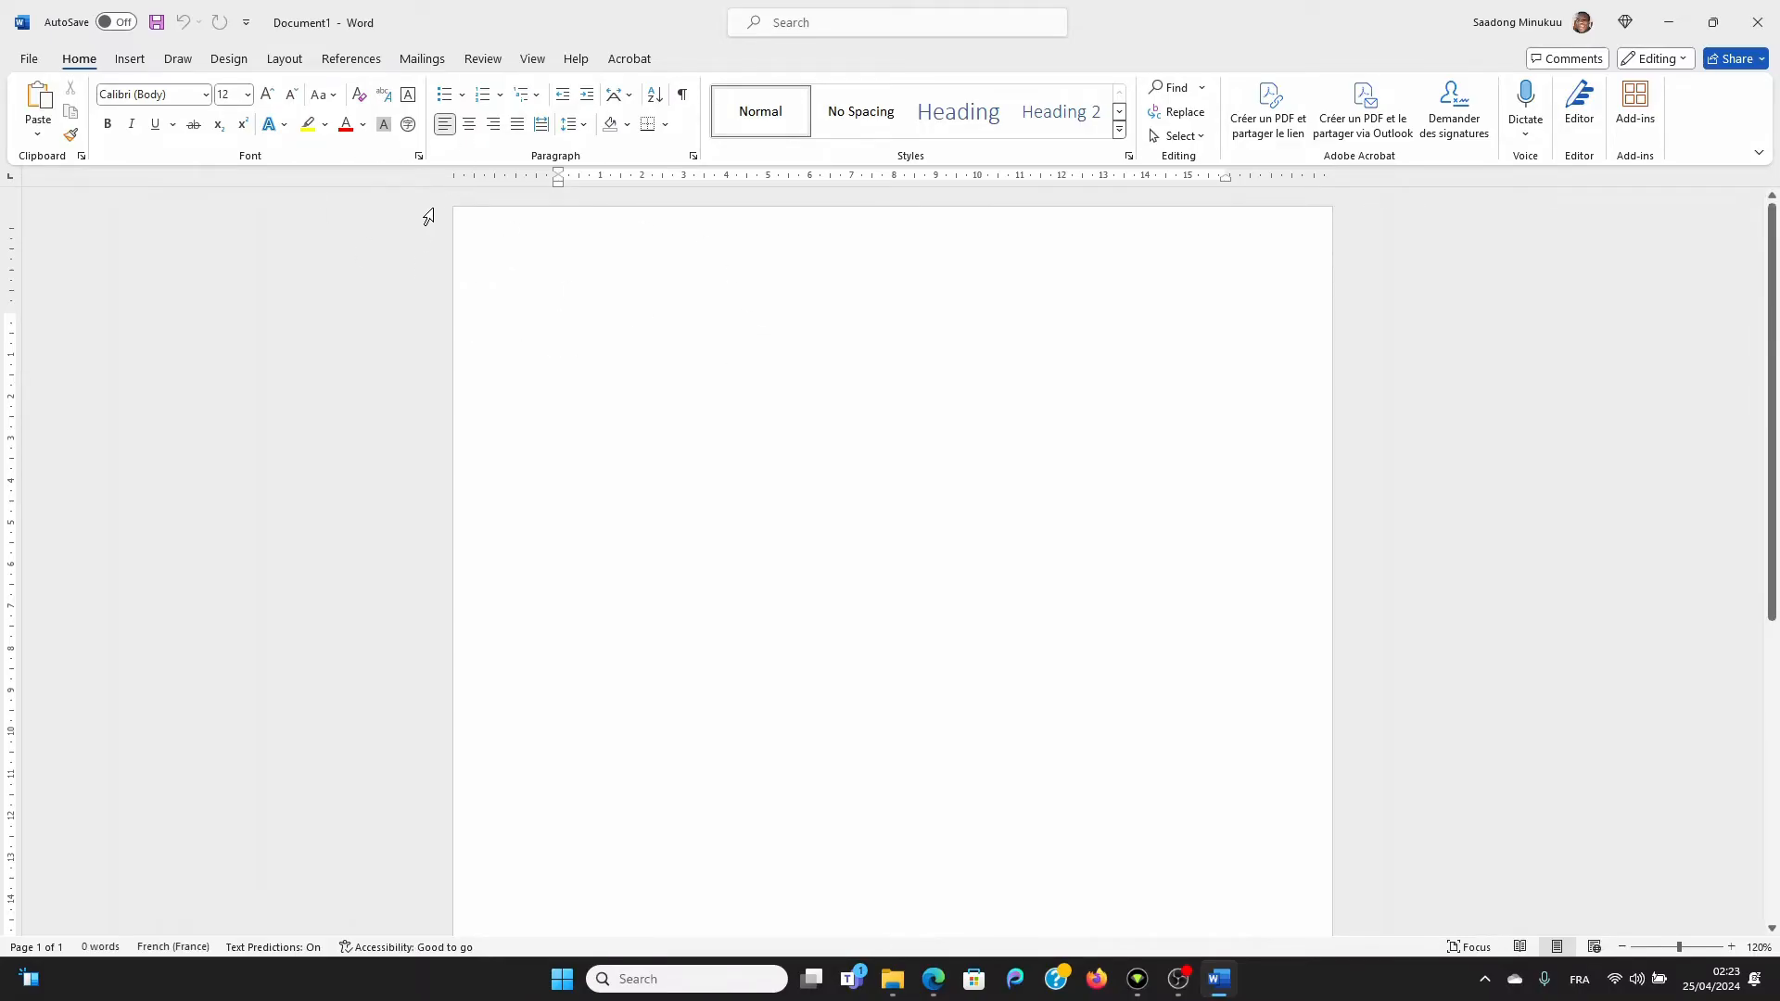
Step: Insert six page breaks in the blank document so that it has seven pages
{"action": "scroll", "coordinate": [732, 352], "scroll_direction": "down", "scroll_amount": 6}
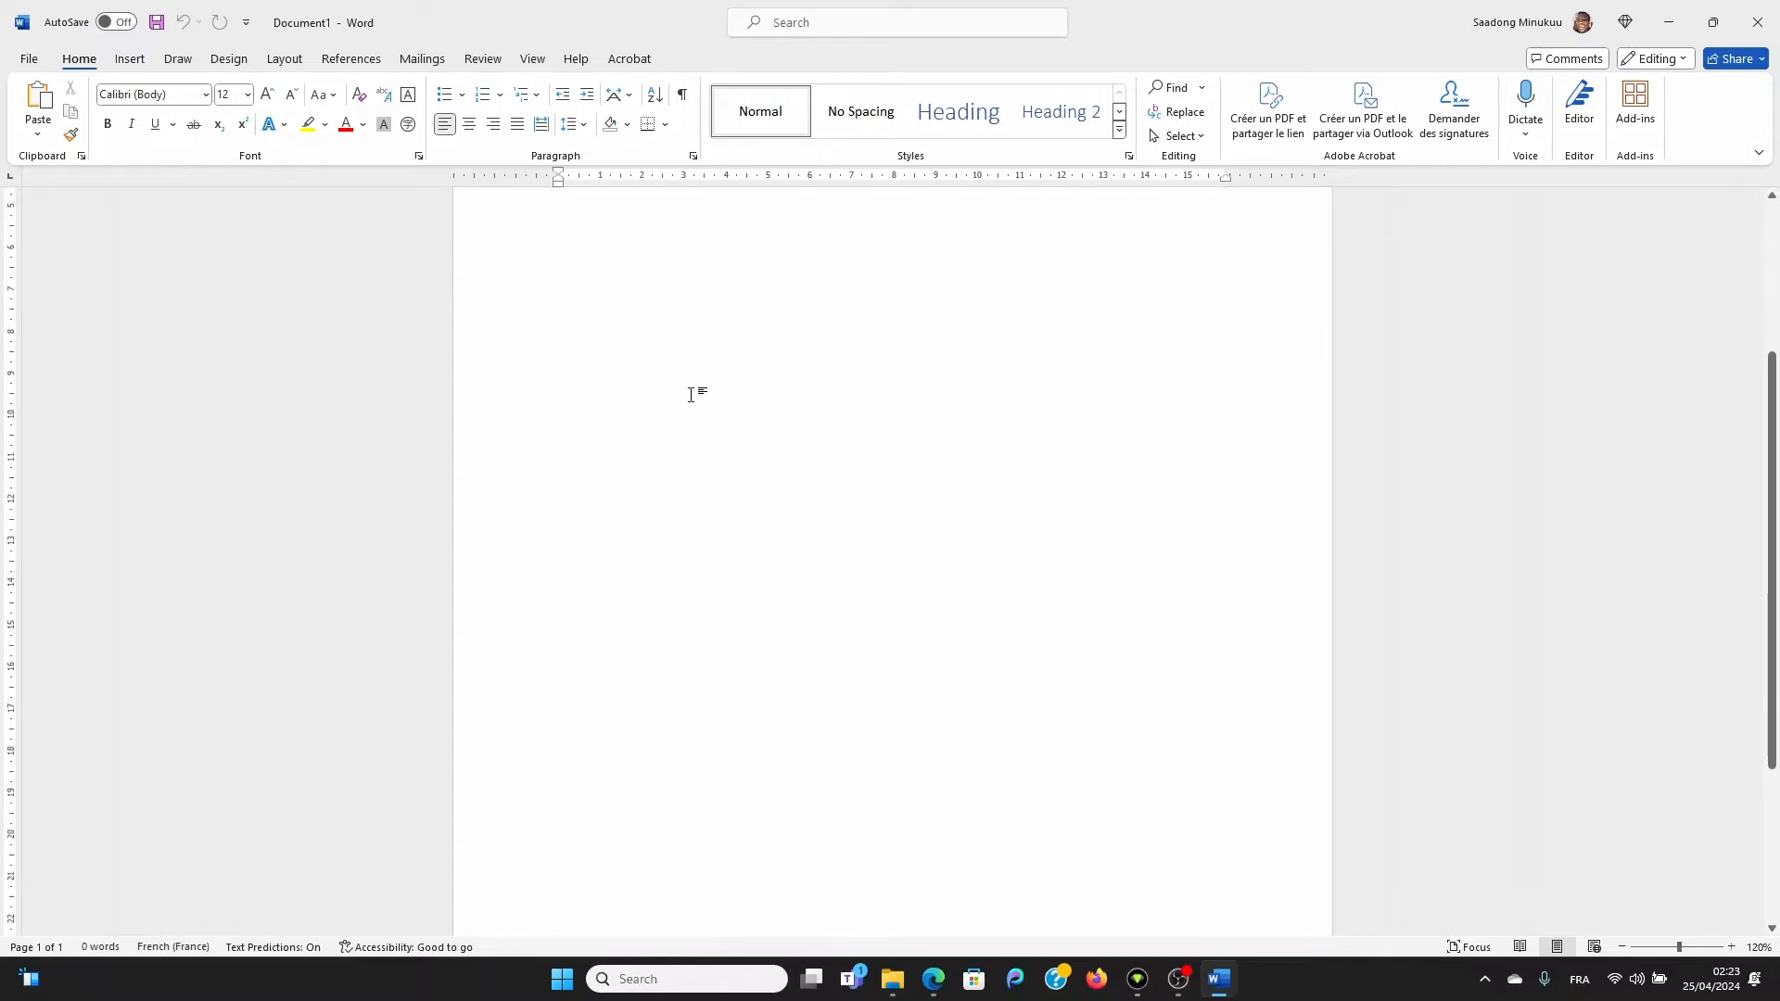
{"action": "scroll", "coordinate": [769, 530], "scroll_direction": "up", "scroll_amount": 2}
{"action": "scroll", "coordinate": [769, 529], "scroll_direction": "up", "scroll_amount": 3}
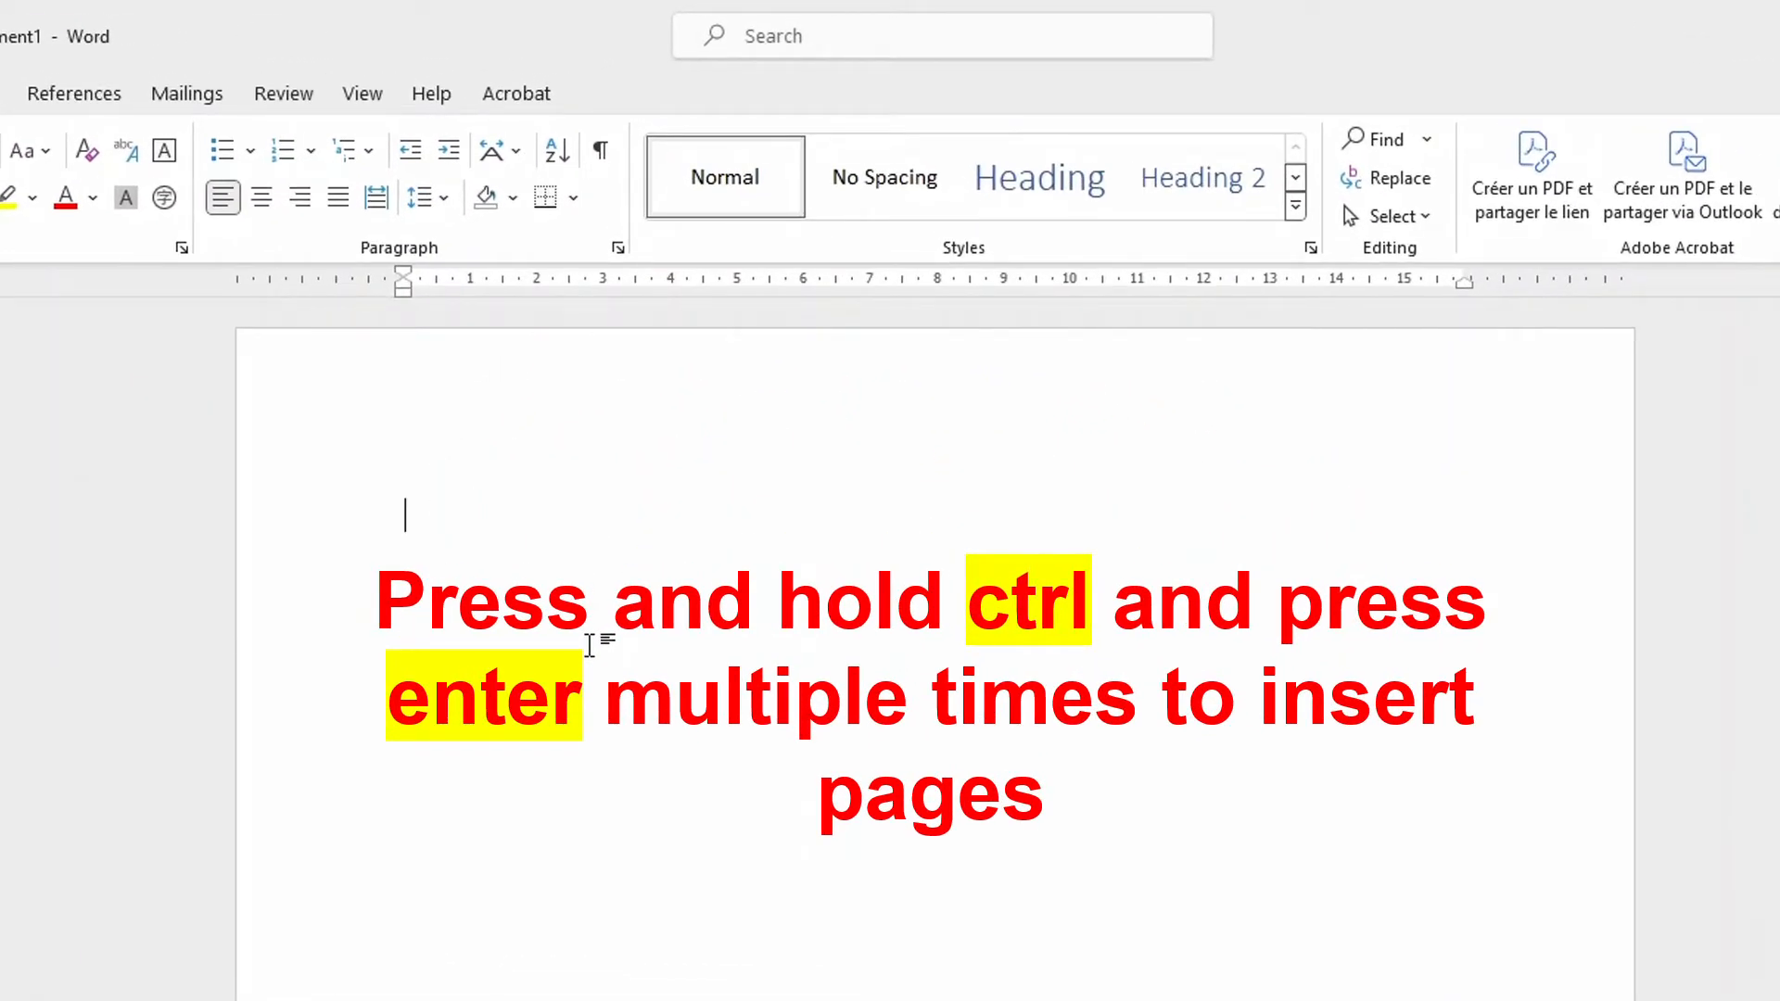
{"action": "key", "text": "ctrl+Return"}
{"action": "key", "text": "ctrl+Return"}
{"action": "key", "text": "ctrl+Return"}
{"action": "key", "text": "ctrl+Return"}
{"action": "key", "text": "ctrl+Return"}
{"action": "key", "text": "ctrl+Return"}
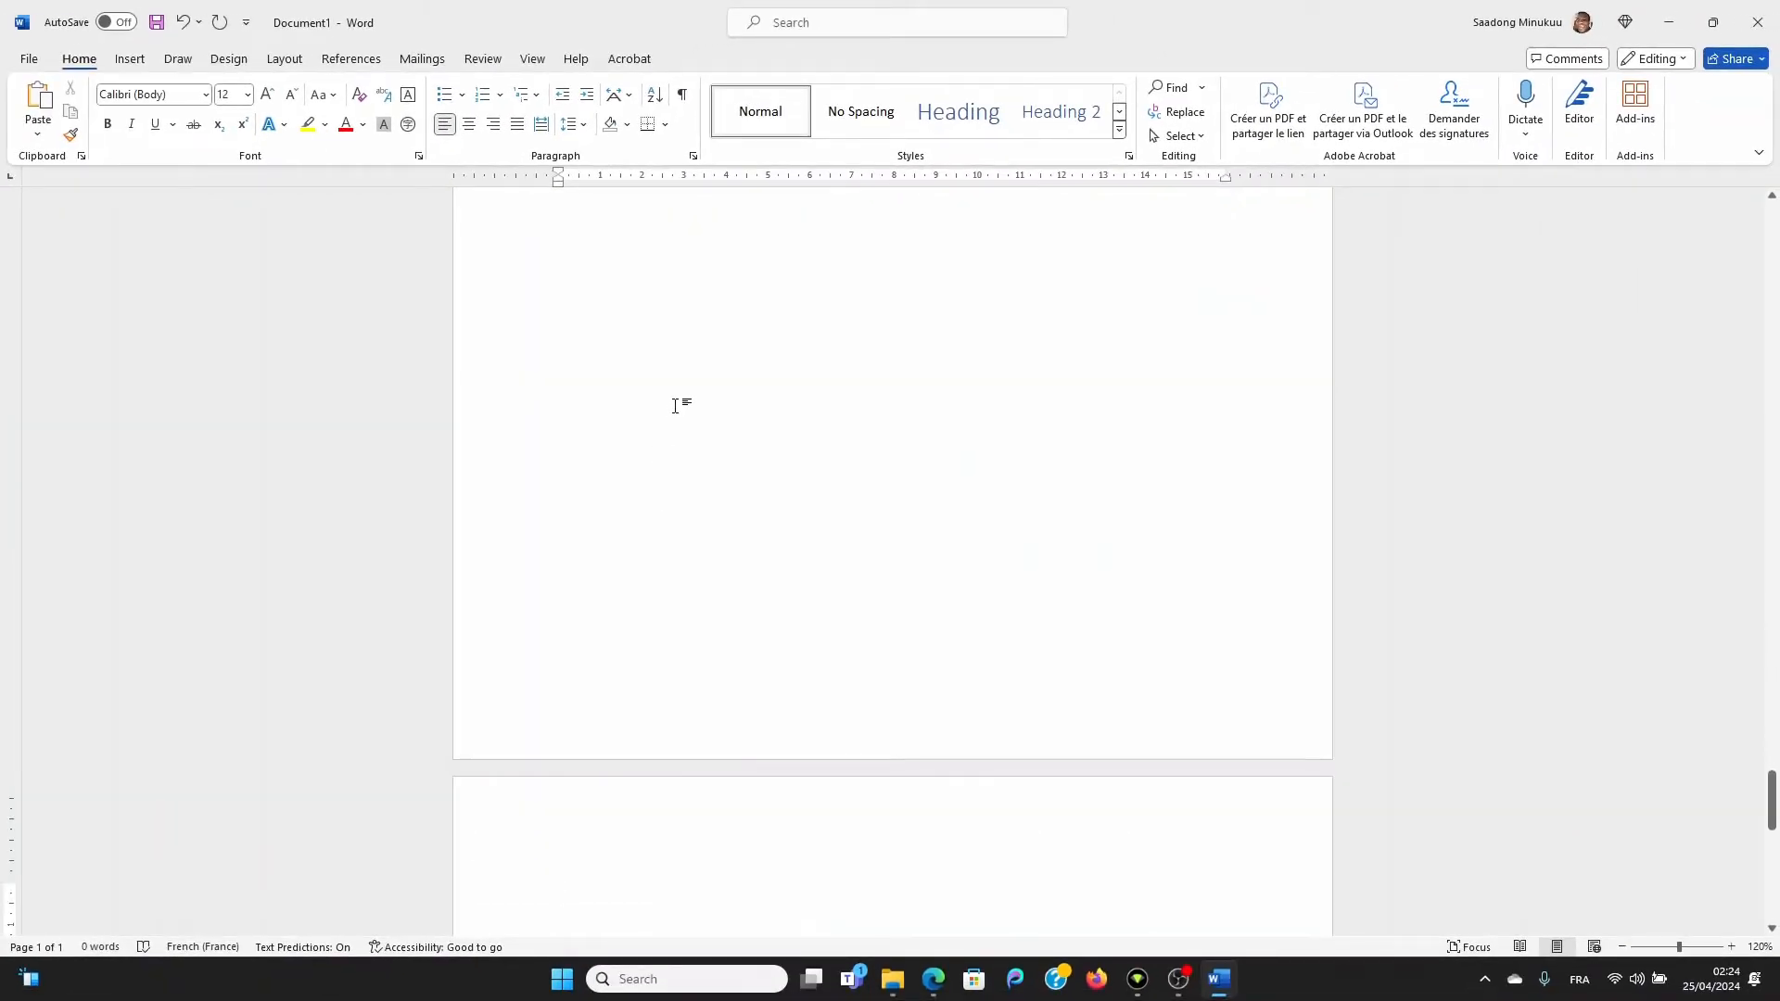
Step: Open the first page's header for editing, examine the header and footer areas of the pages, and return to the body text
{"action": "scroll", "coordinate": [774, 402], "scroll_direction": "up", "scroll_amount": 15}
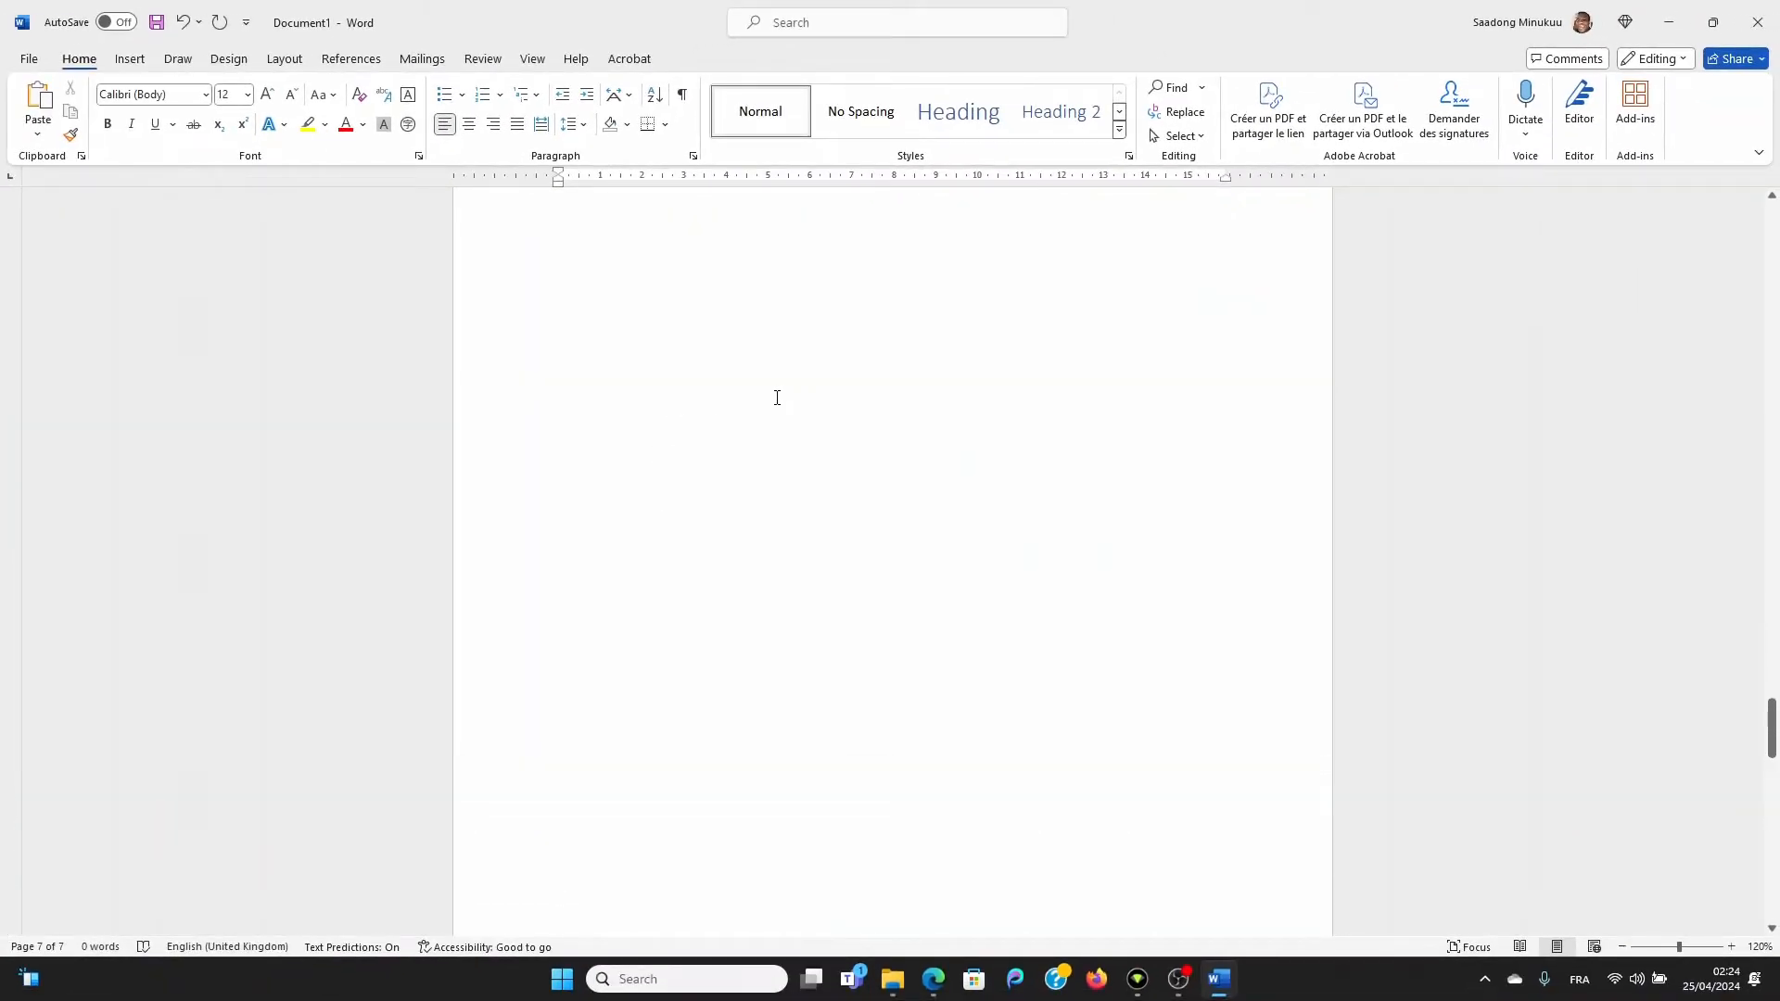
{"action": "scroll", "coordinate": [867, 339], "scroll_direction": "up", "scroll_amount": 15}
{"action": "scroll", "coordinate": [913, 369], "scroll_direction": "up", "scroll_amount": 3}
{"action": "scroll", "coordinate": [919, 363], "scroll_direction": "up", "scroll_amount": 15}
{"action": "scroll", "coordinate": [1083, 275], "scroll_direction": "up", "scroll_amount": 5}
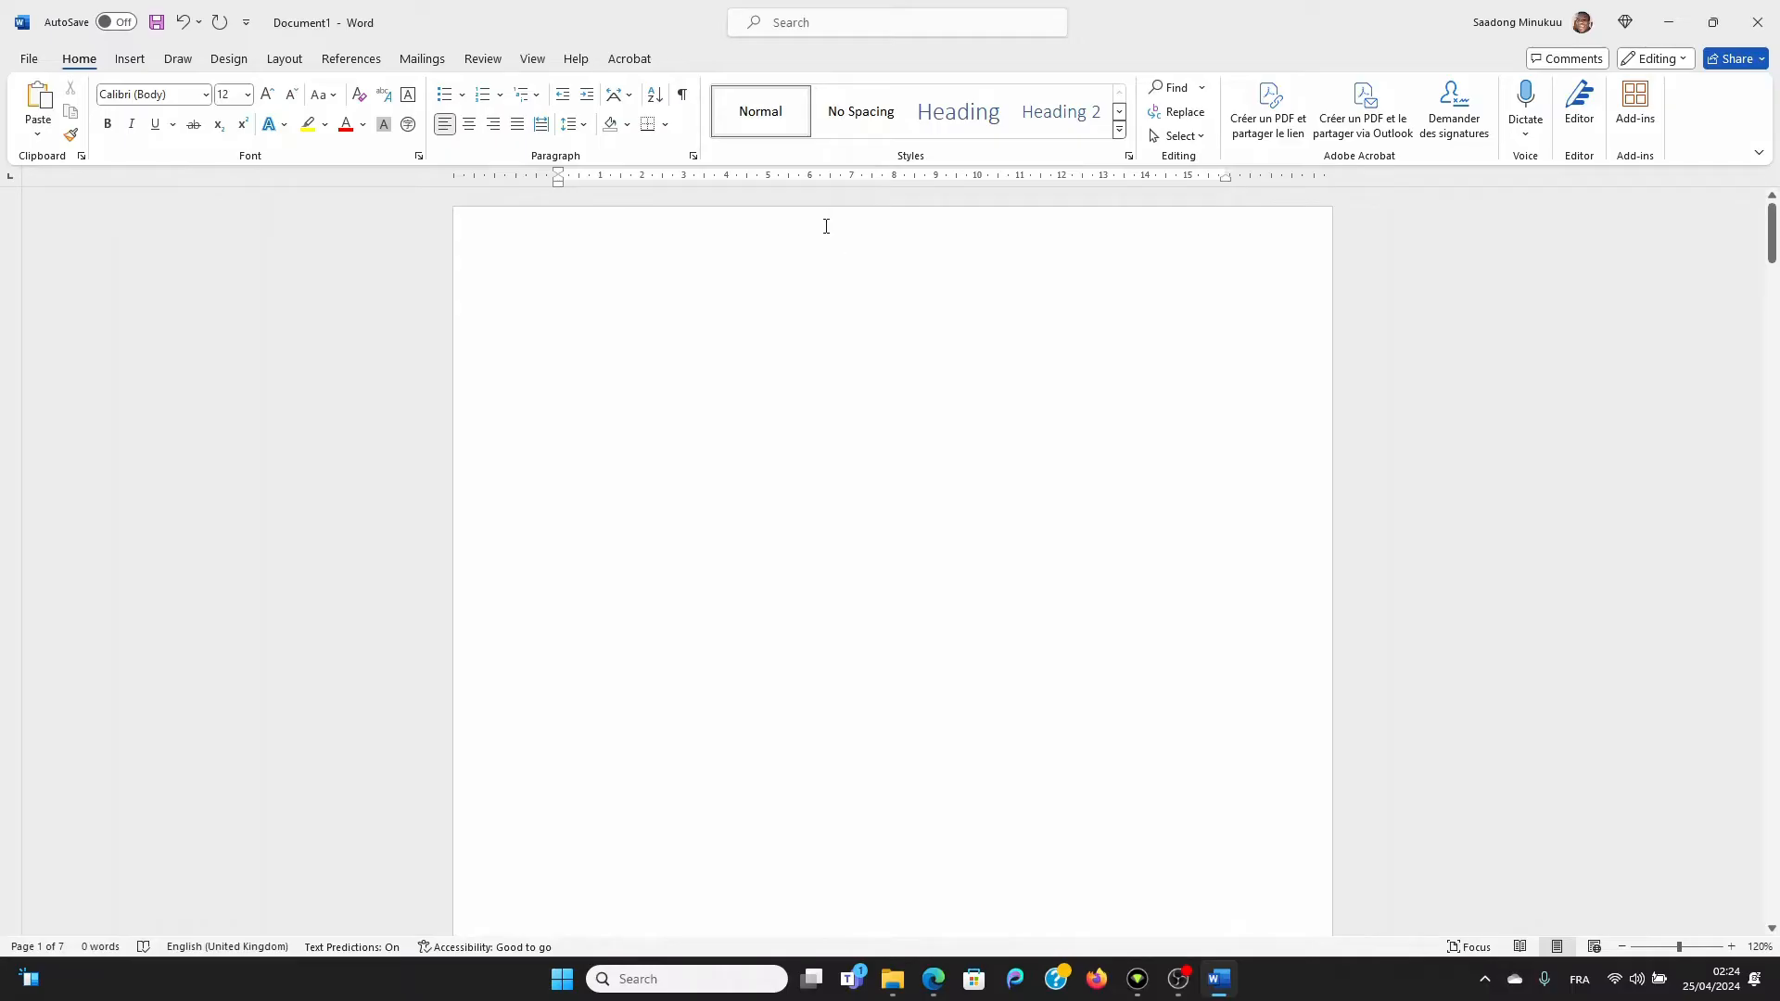
{"action": "double_click", "coordinate": [824, 232]}
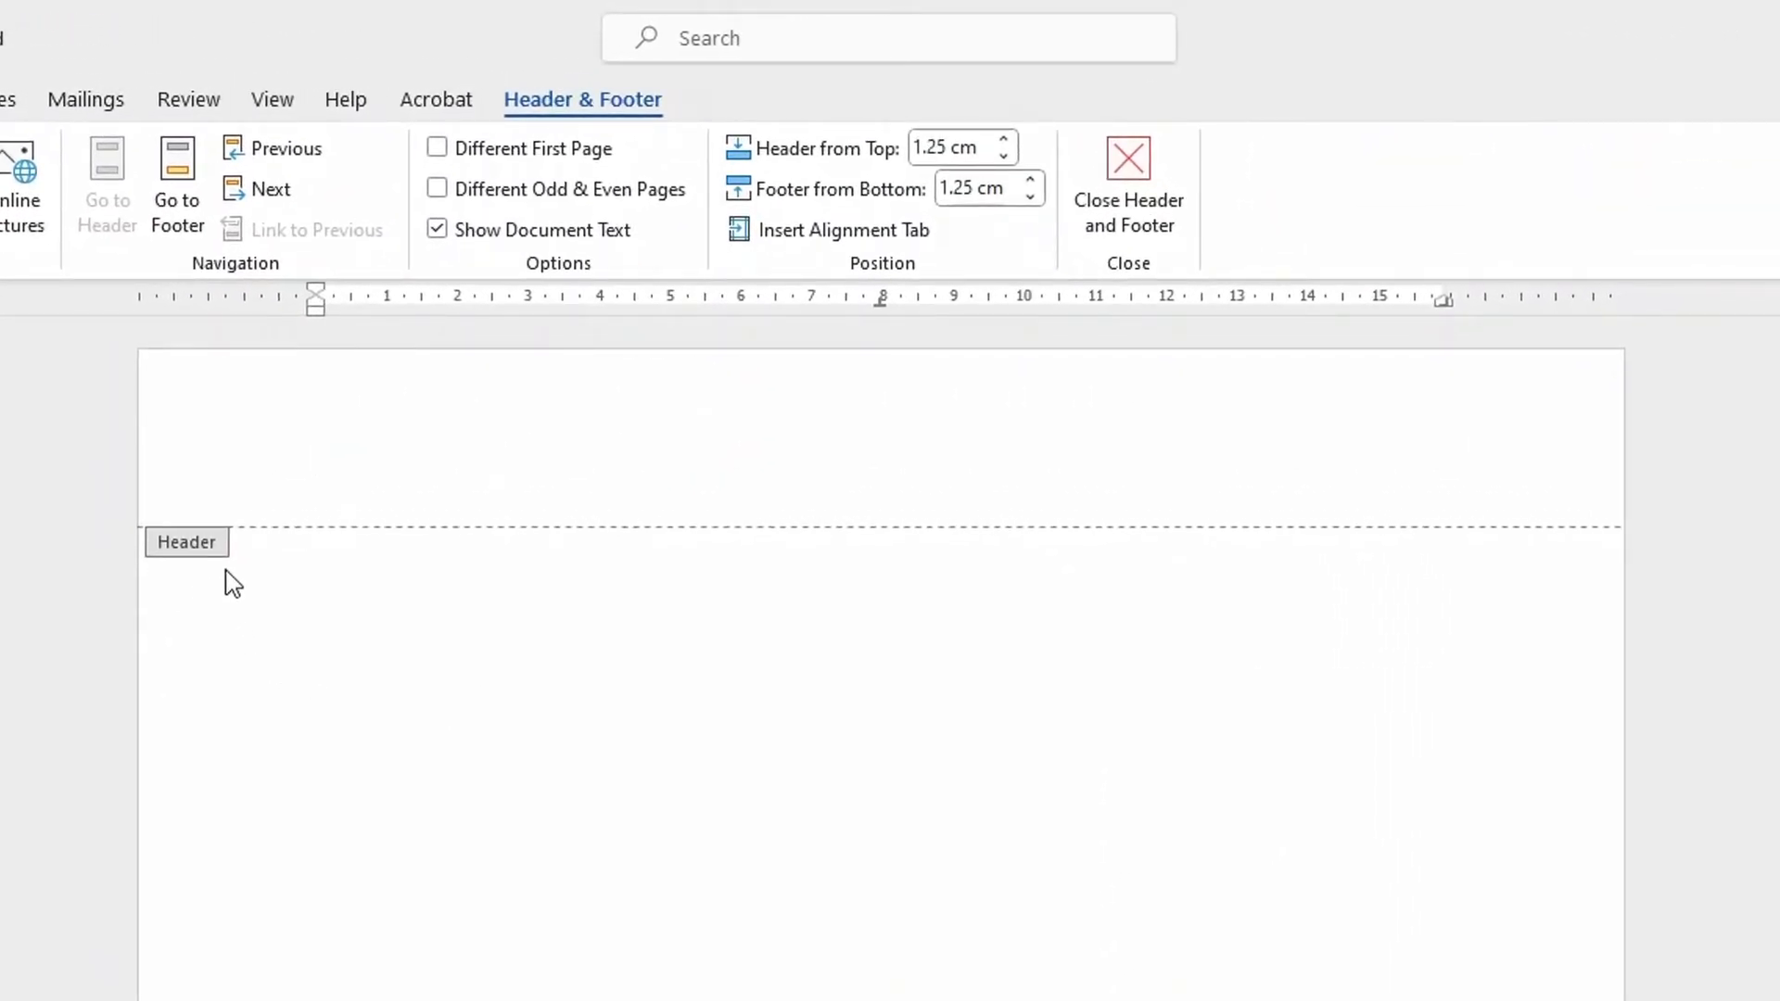
{"action": "scroll", "coordinate": [430, 898], "scroll_direction": "down", "scroll_amount": 10}
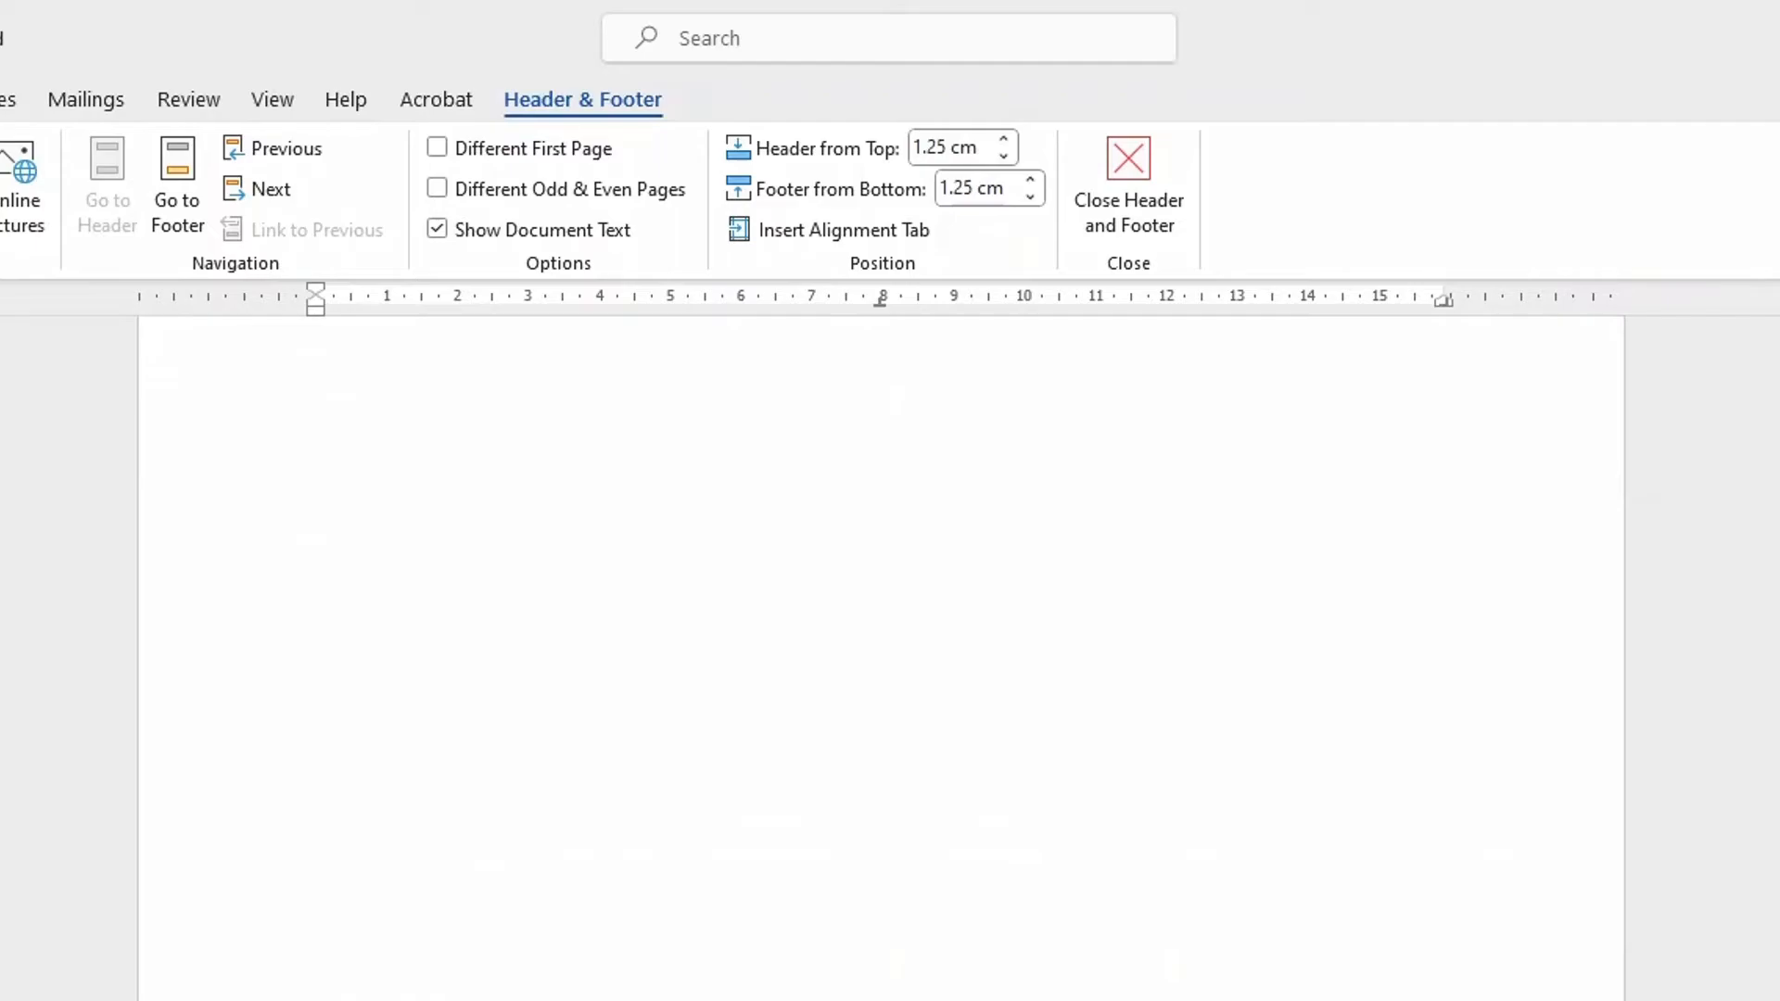
{"action": "scroll", "coordinate": [881, 648], "scroll_direction": "down", "scroll_amount": 5}
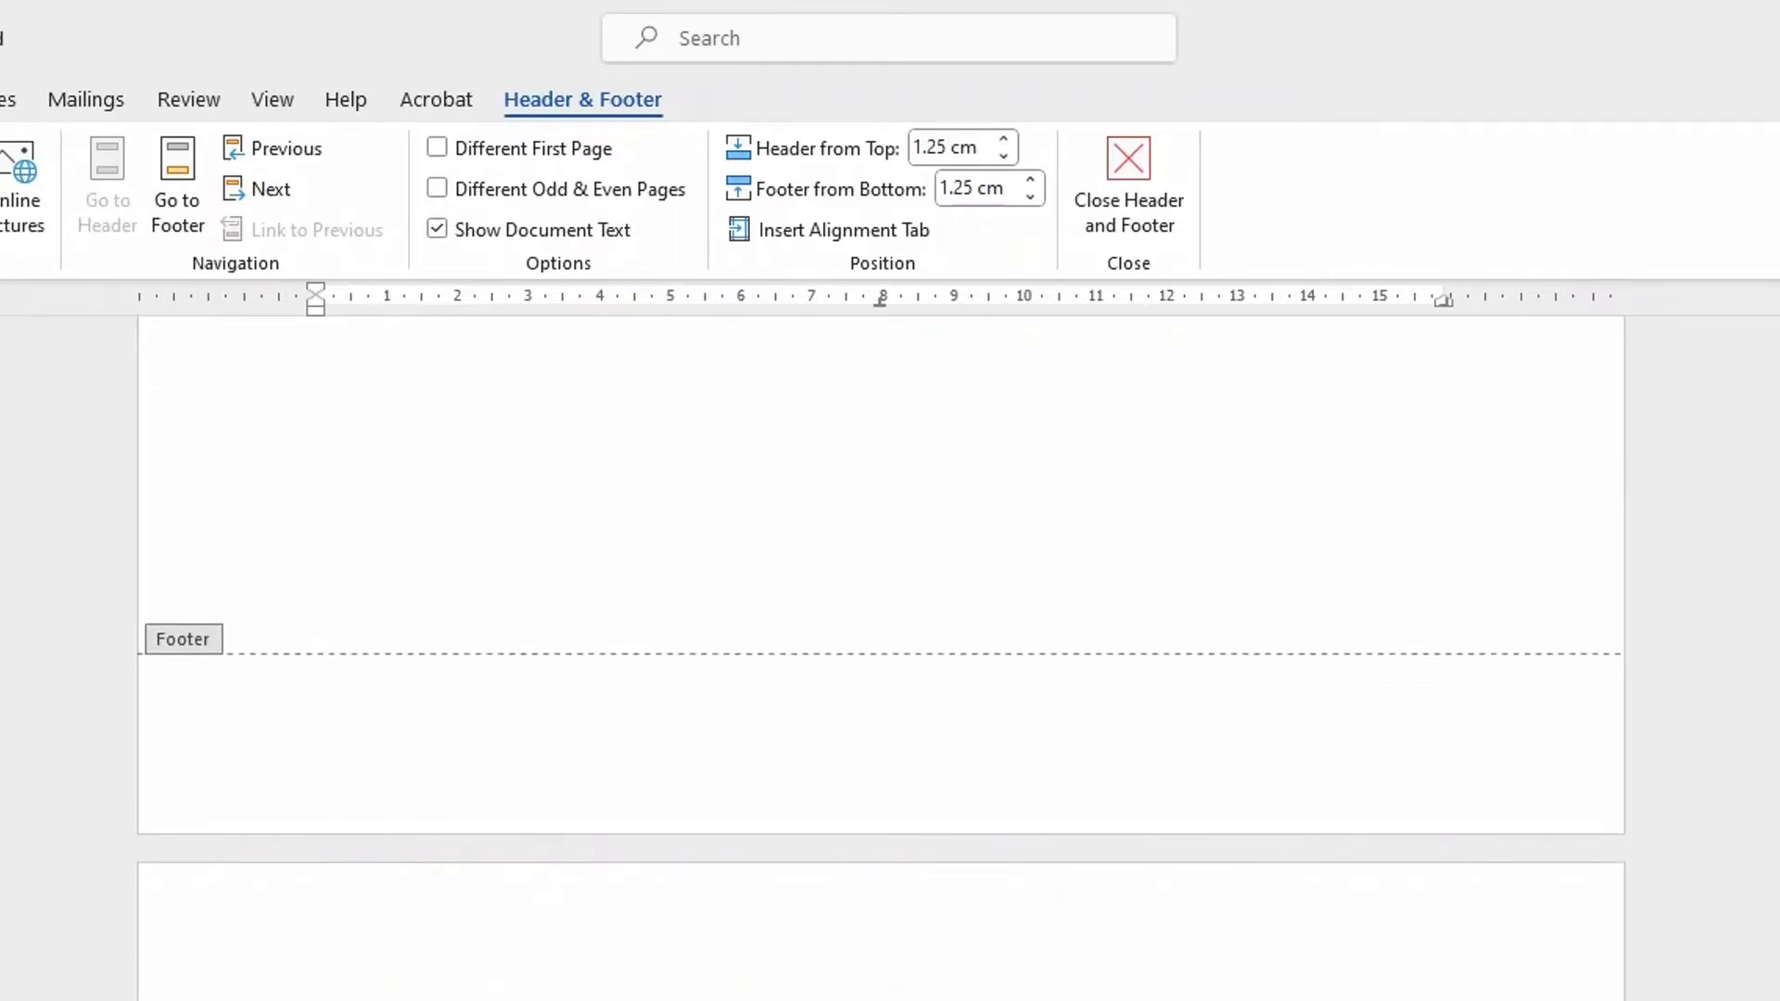
{"action": "scroll", "coordinate": [866, 675], "scroll_direction": "up", "scroll_amount": 13}
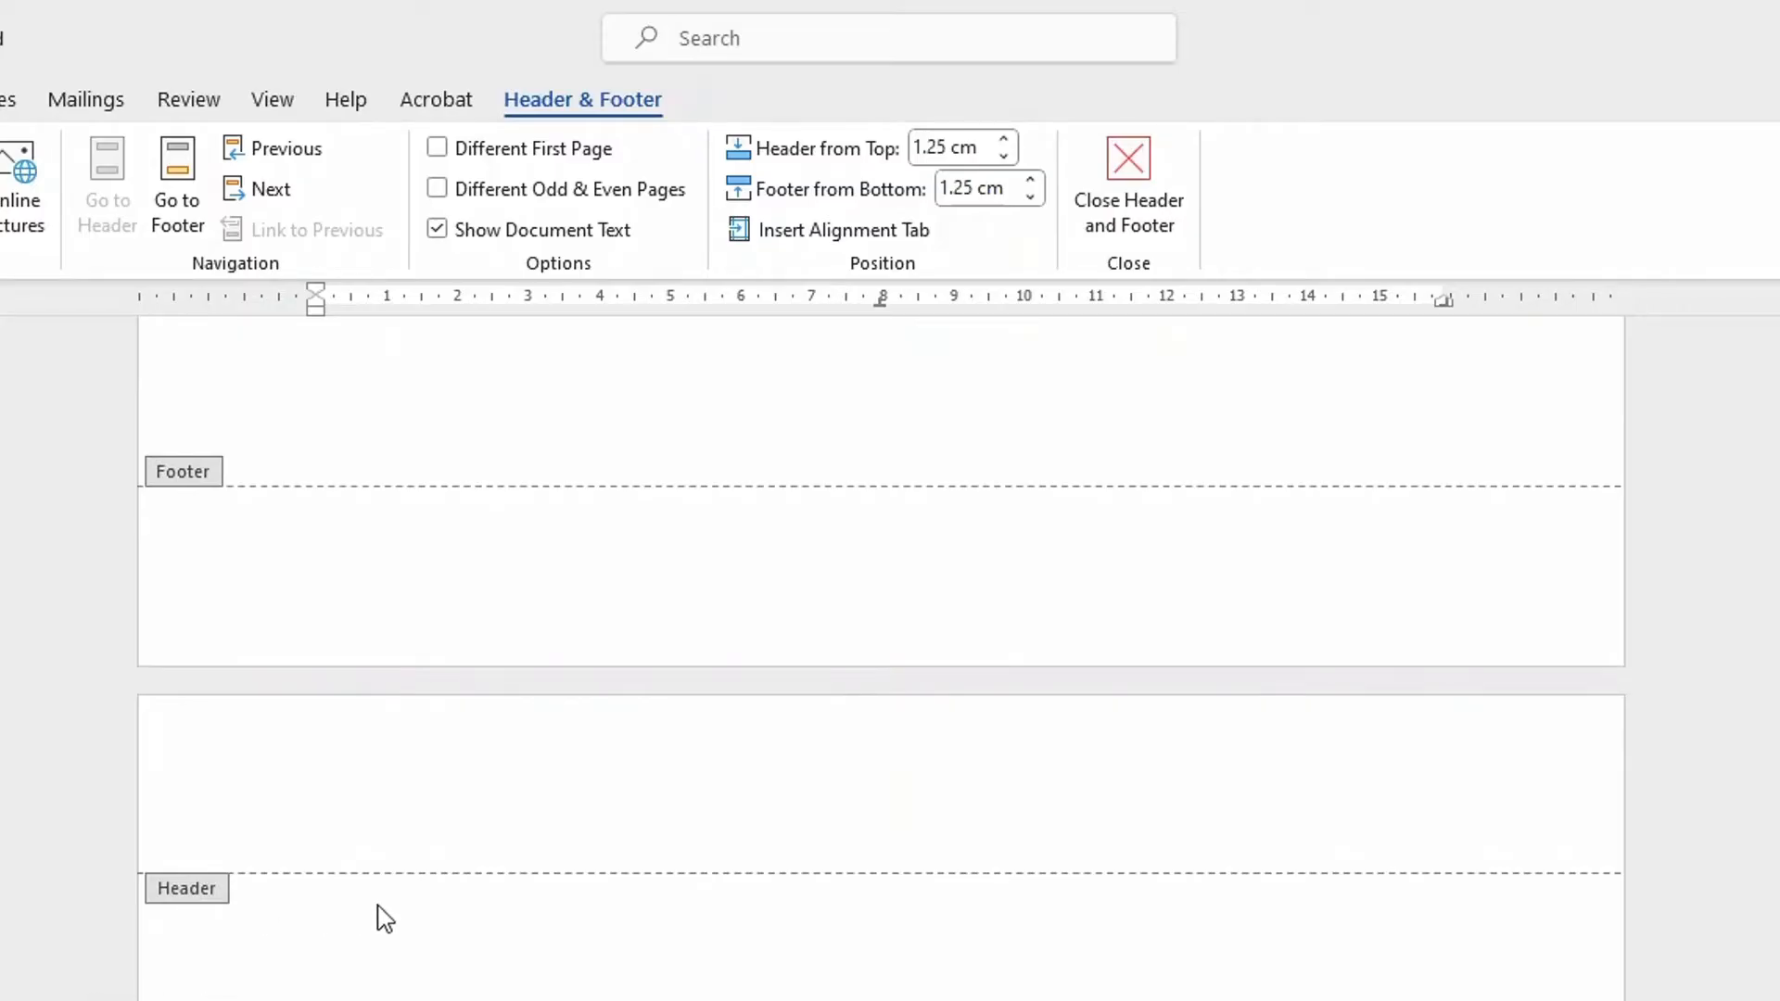
{"action": "scroll", "coordinate": [890, 815], "scroll_direction": "down", "scroll_amount": 6}
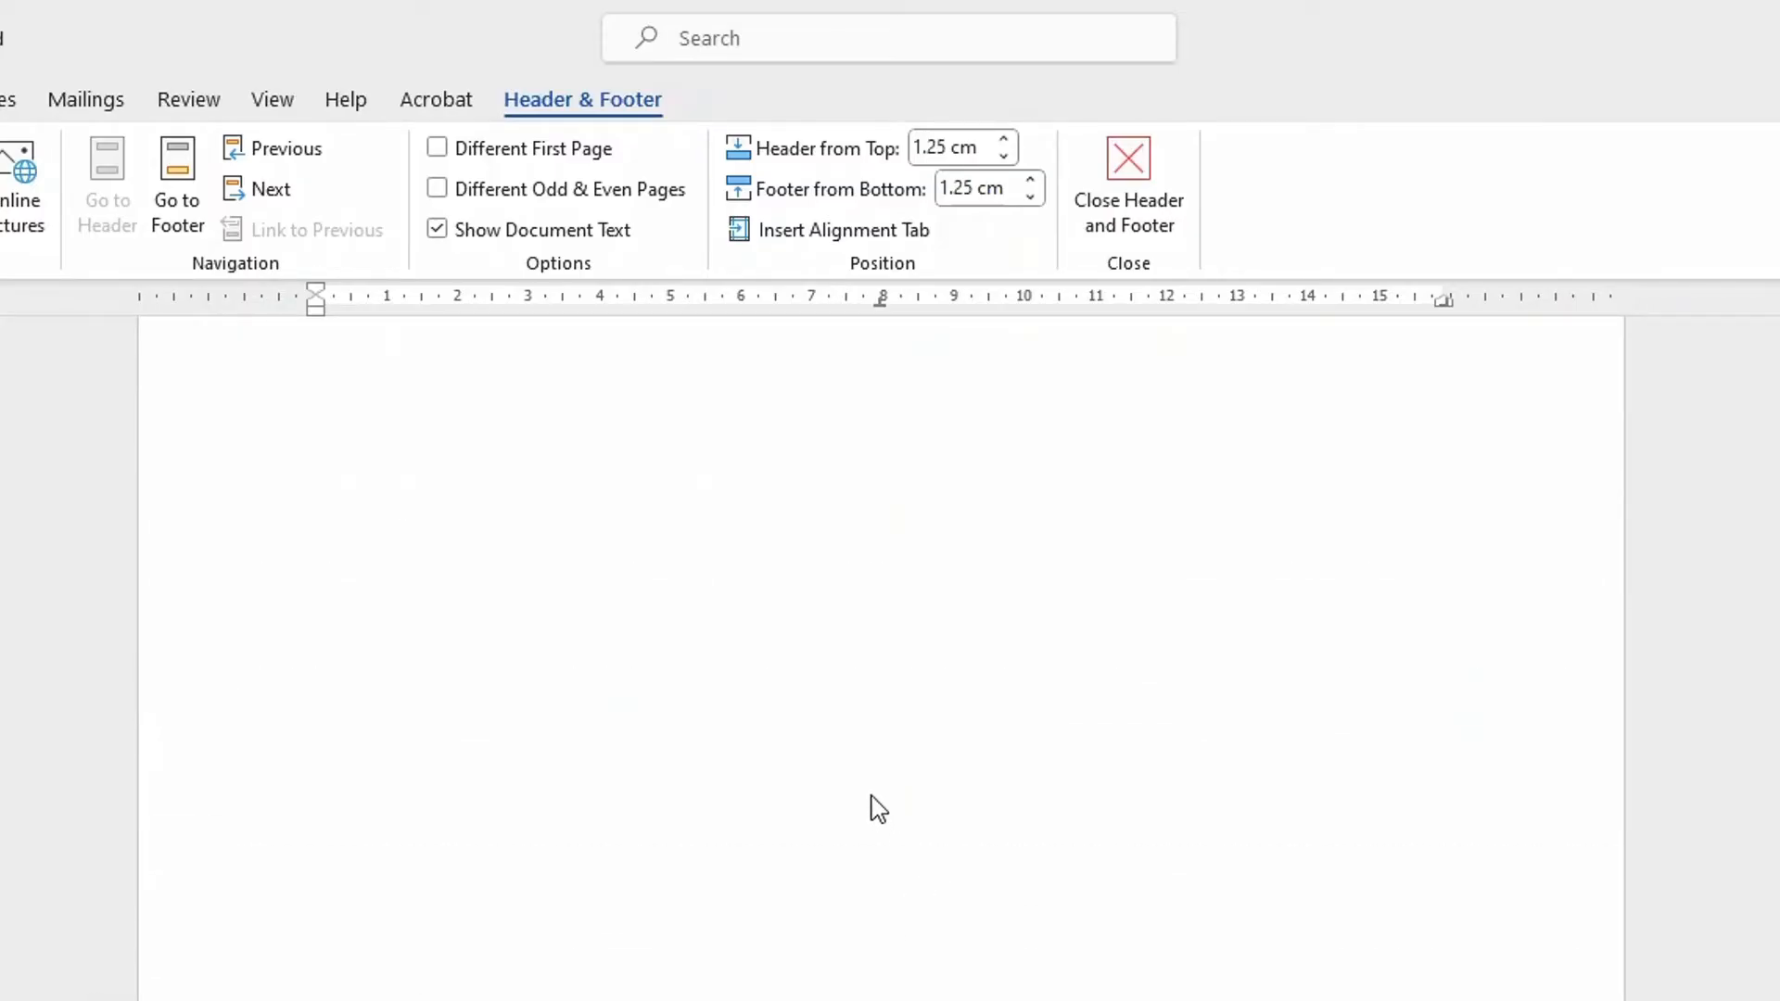
{"action": "scroll", "coordinate": [877, 804], "scroll_direction": "up", "scroll_amount": 3}
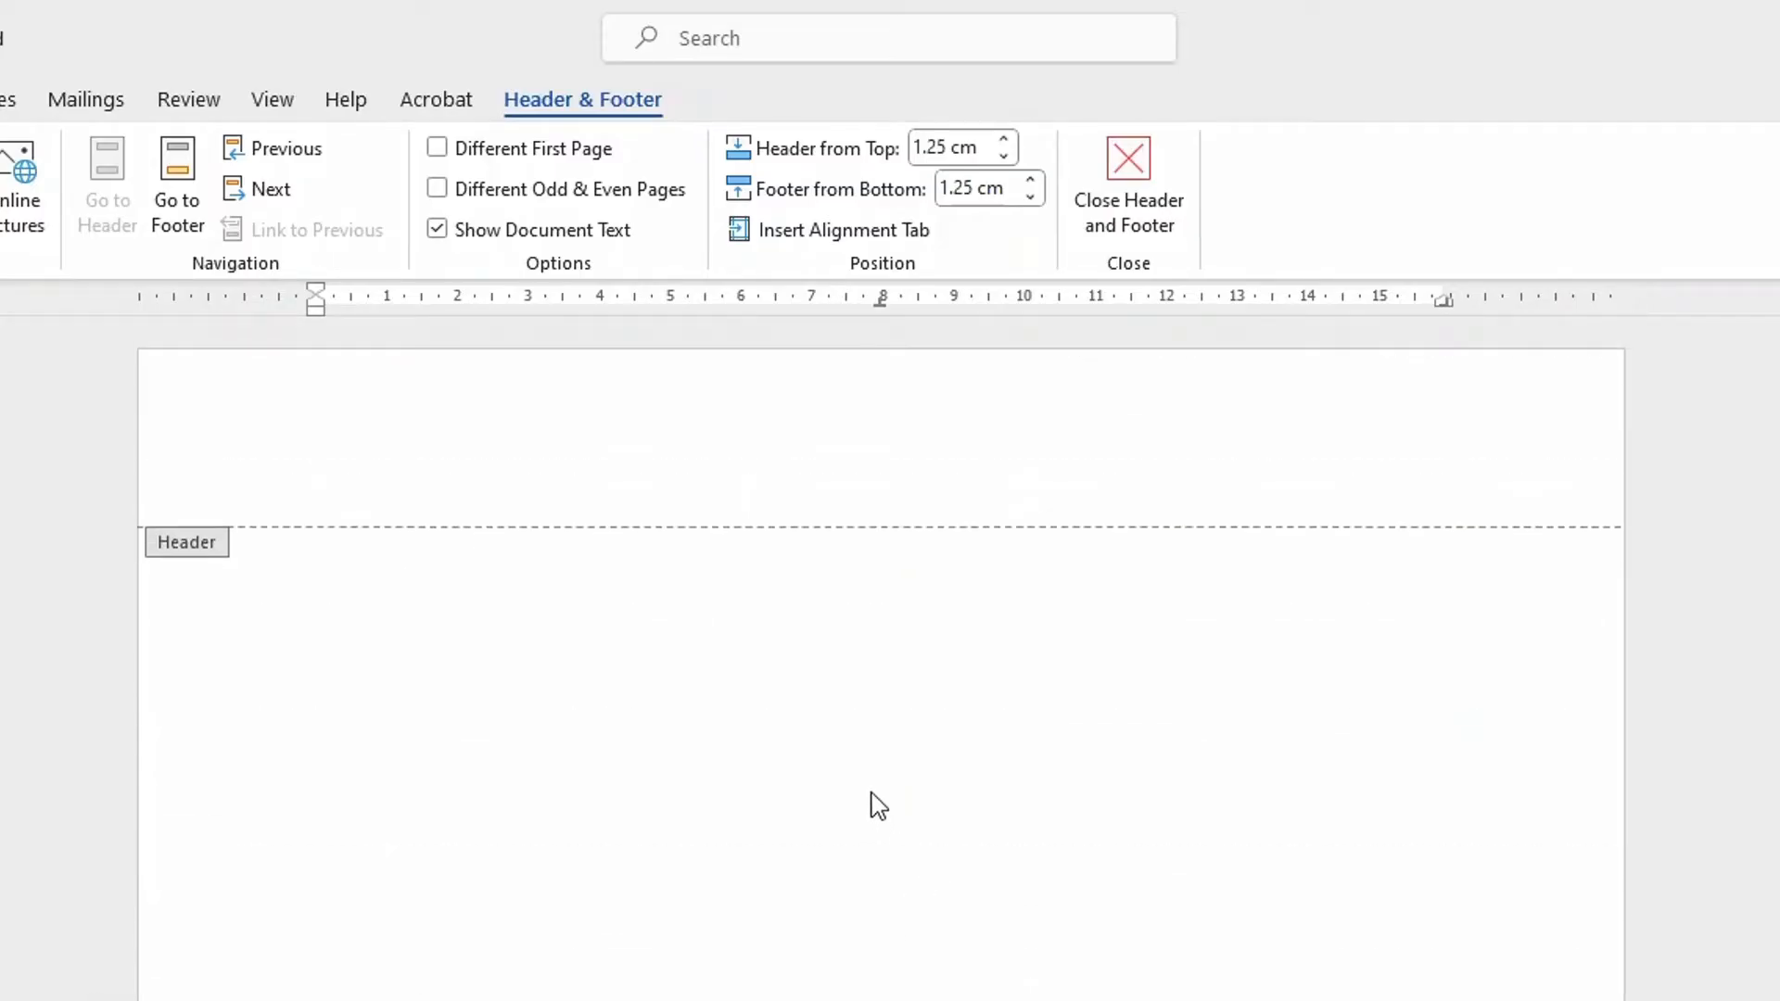
{"action": "double_click", "coordinate": [796, 812]}
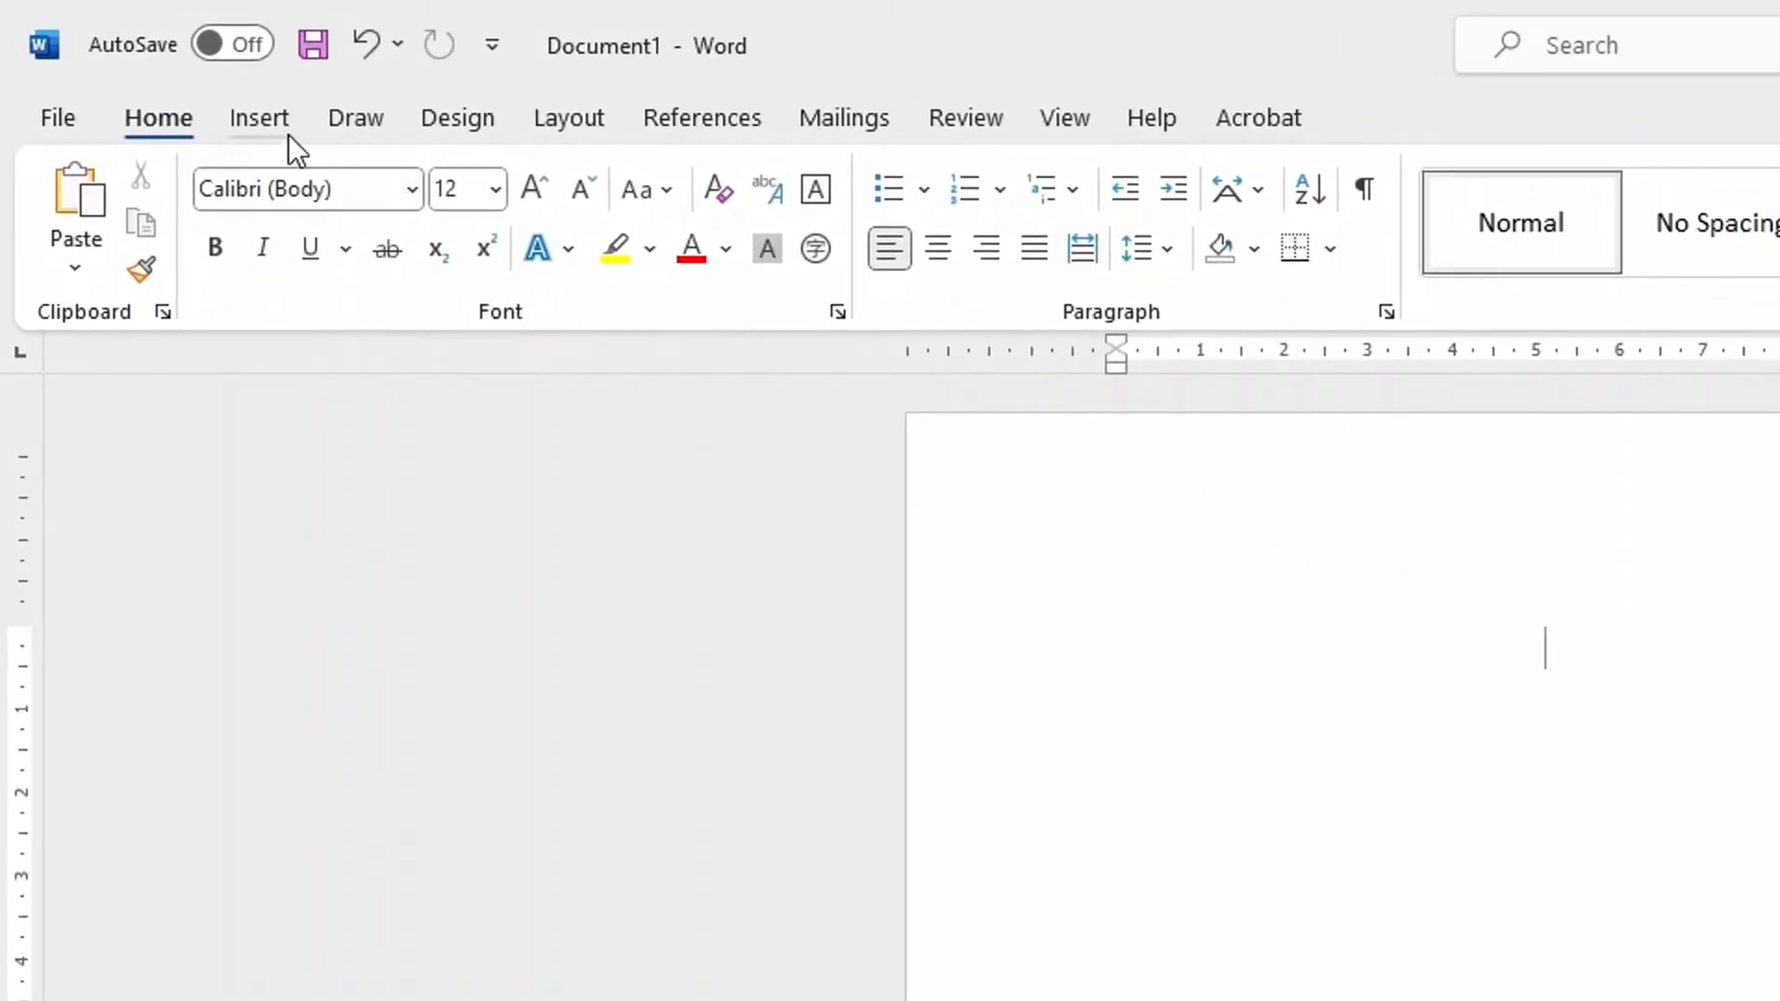
Step: Insert page numbers at the bottom of the pages using the Plain Number 3 style
{"action": "left_click", "coordinate": [127, 58]}
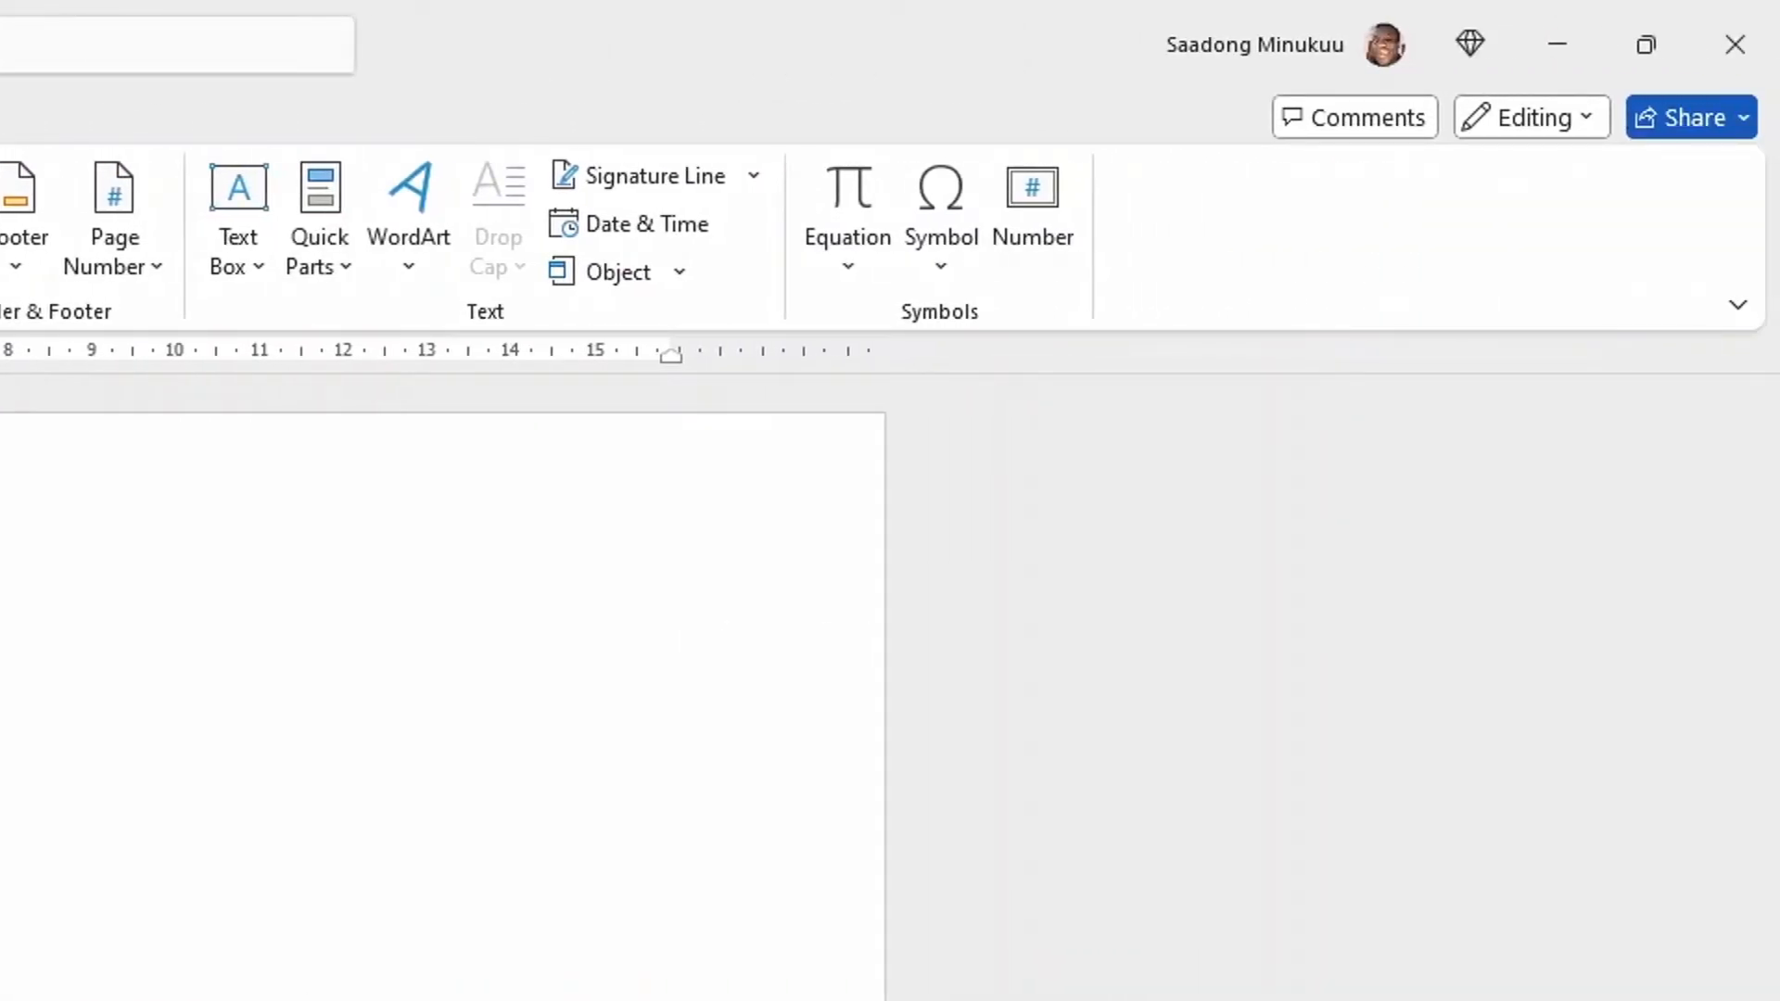
{"action": "left_click", "coordinate": [126, 282]}
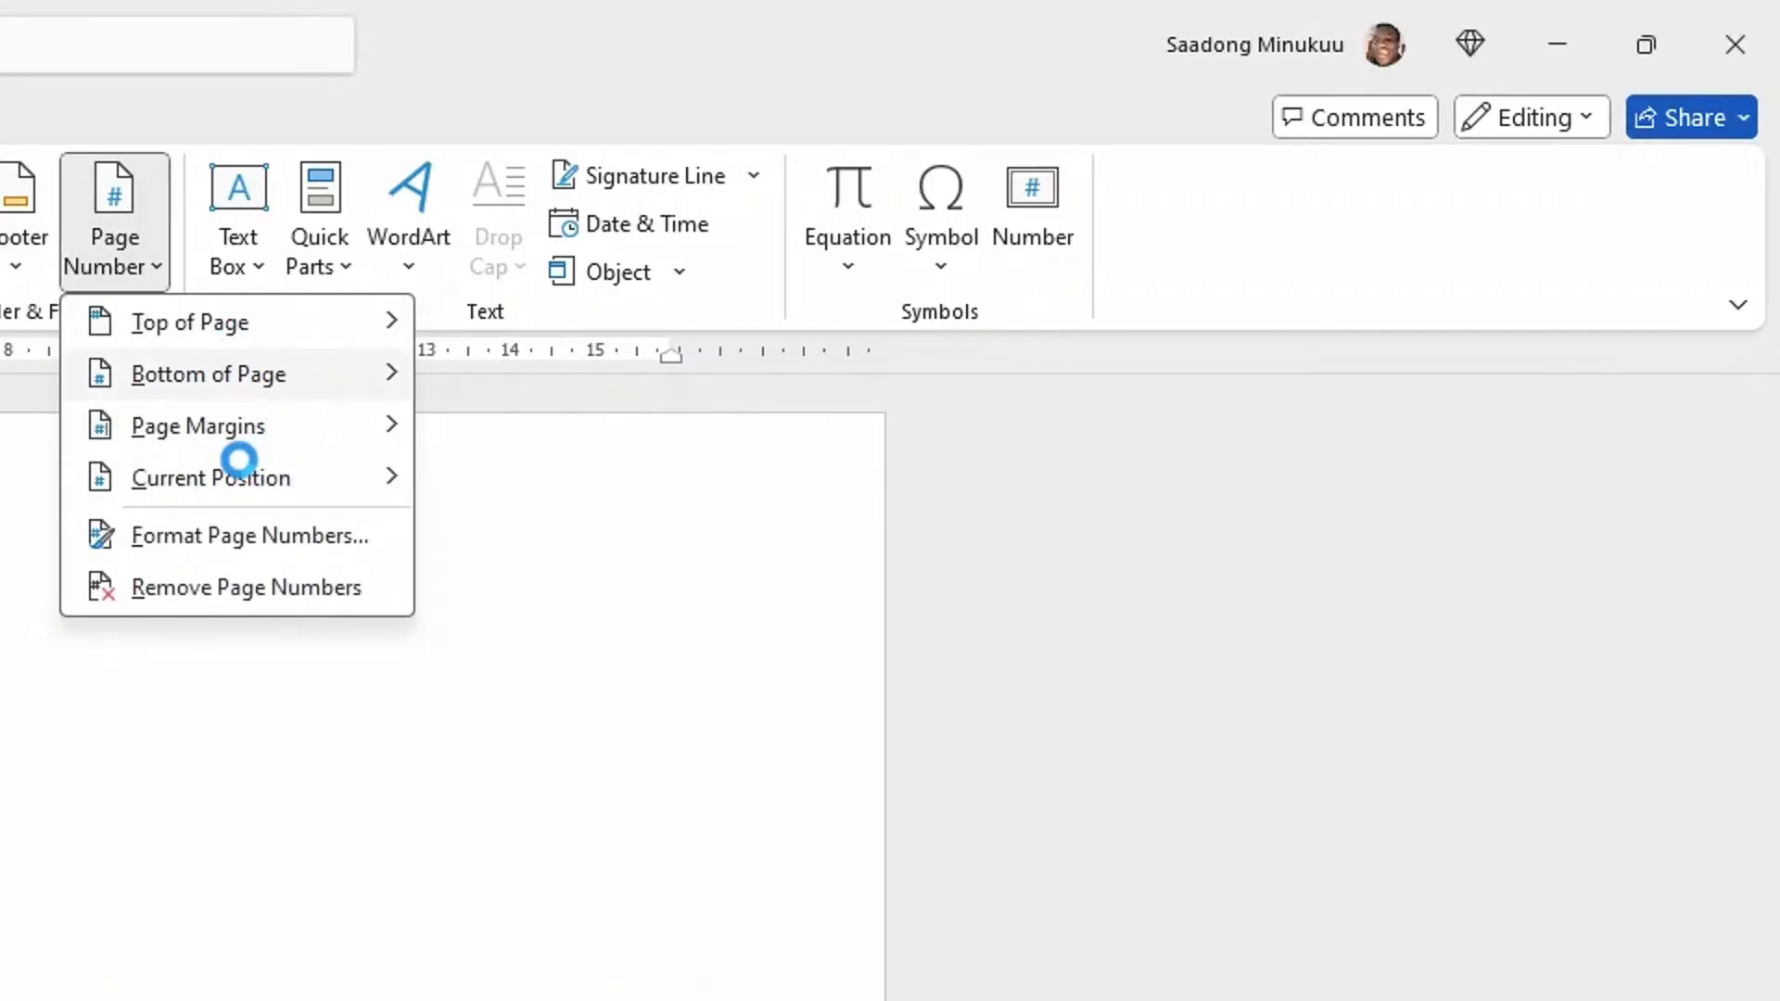
{"action": "mouse_move", "coordinate": [266, 396]}
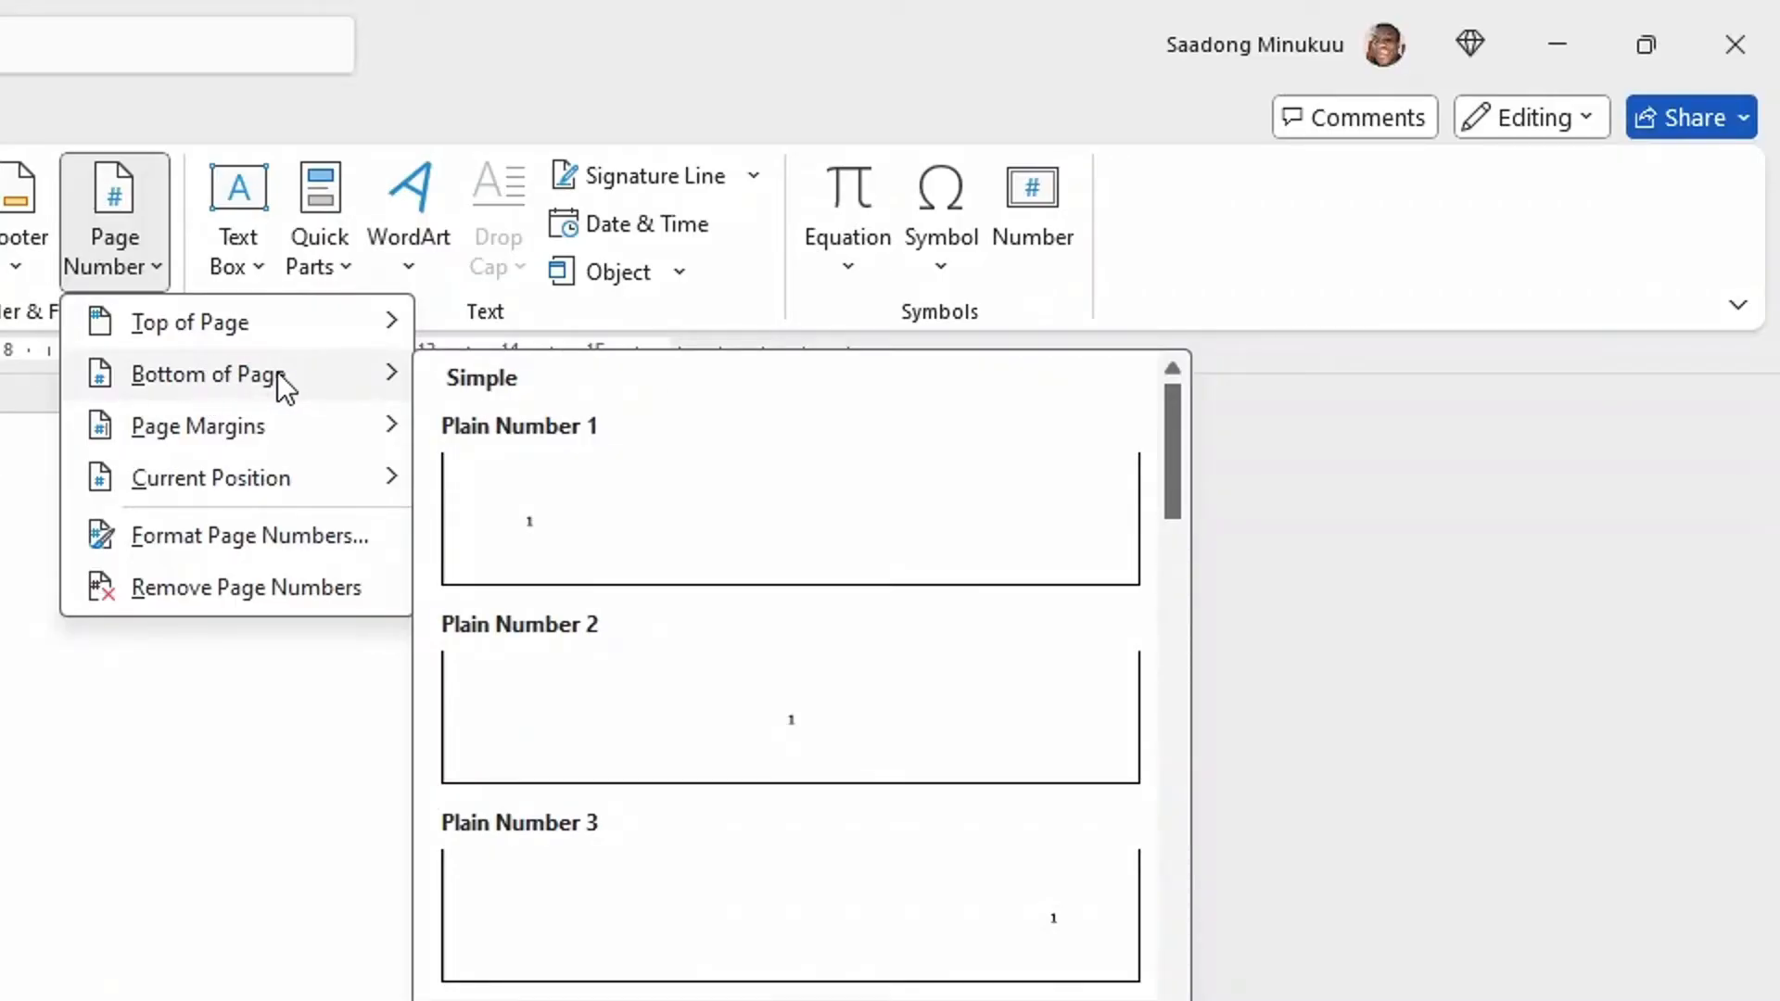
{"action": "left_click", "coordinate": [961, 910]}
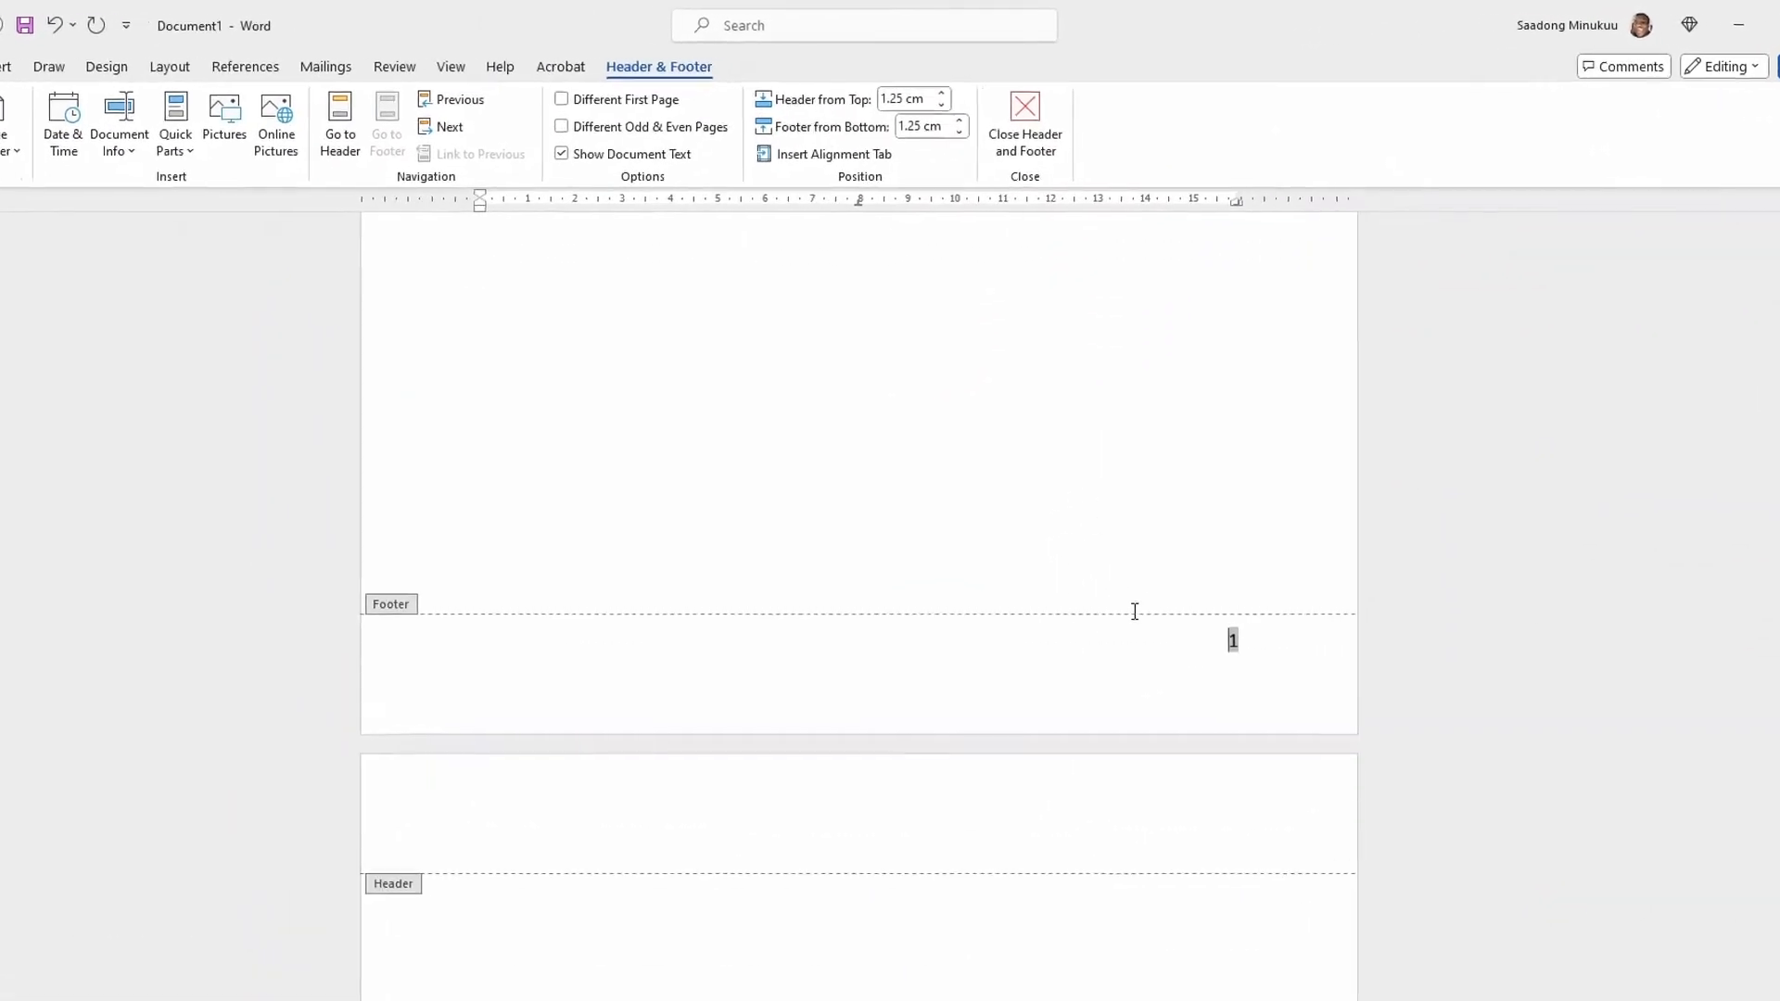
Step: Examine the page numbers in the footers of the pages and return to the body text
{"action": "scroll", "coordinate": [1135, 611], "scroll_direction": "down", "scroll_amount": 15}
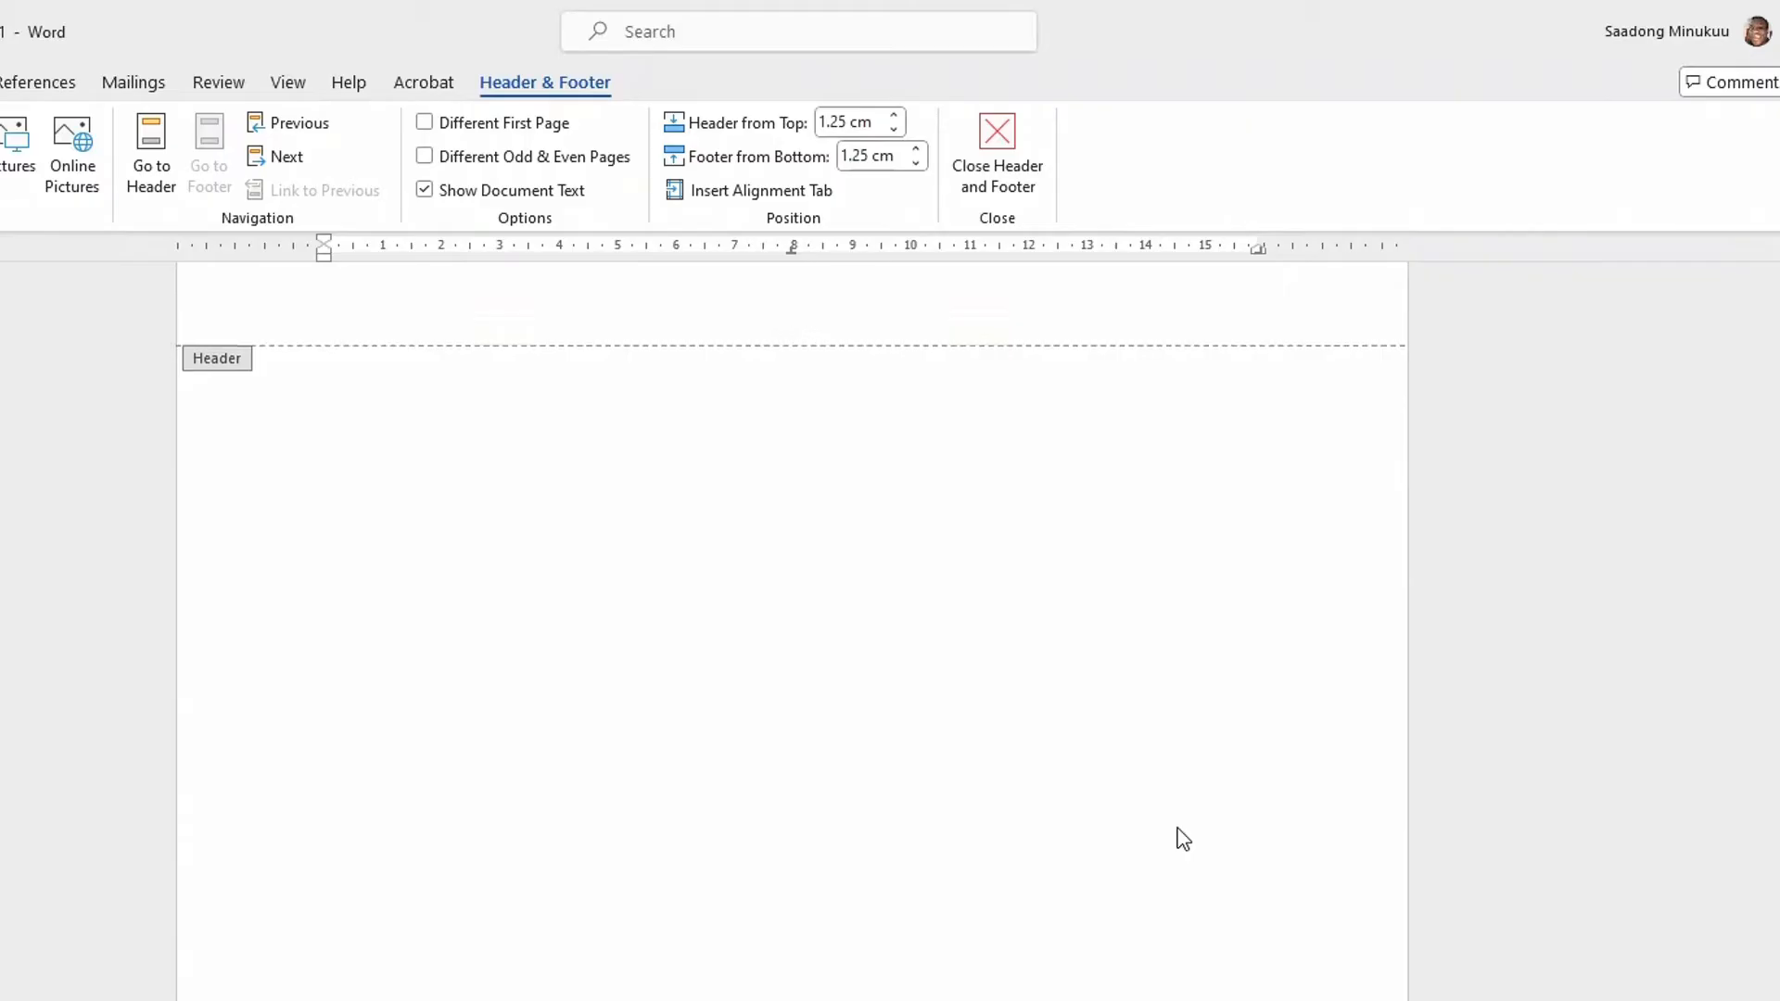
{"action": "scroll", "coordinate": [1178, 853], "scroll_direction": "down", "scroll_amount": 10}
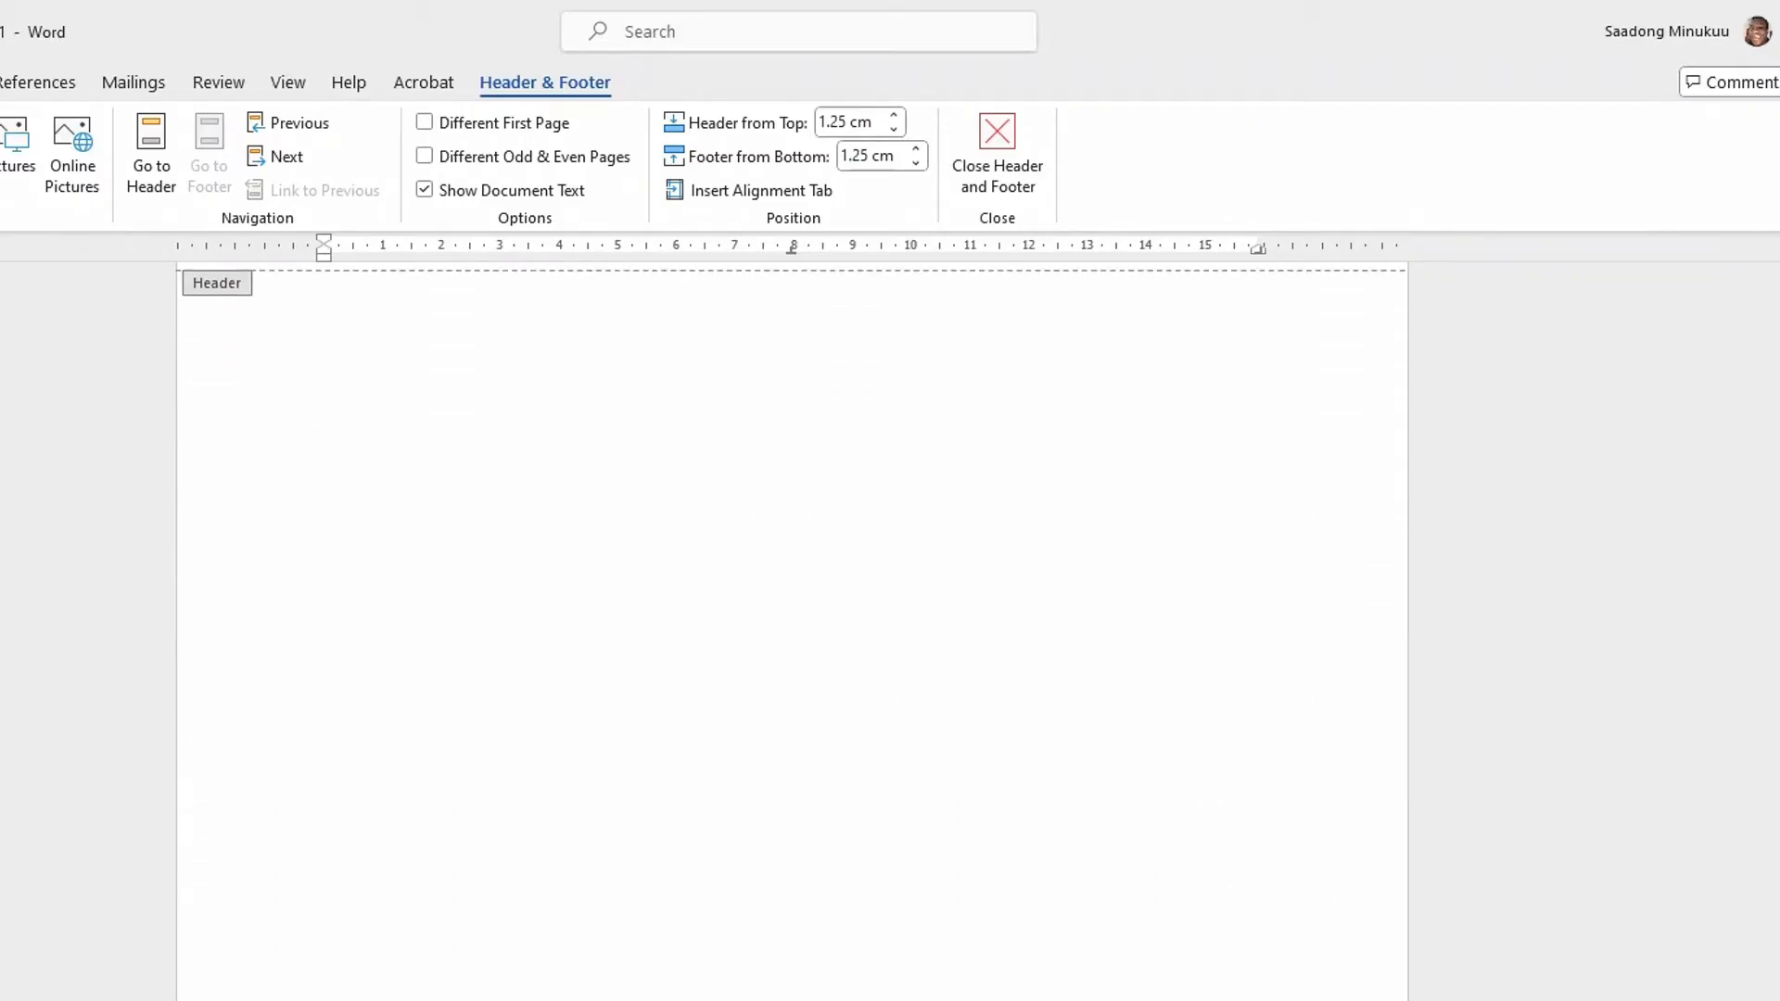
{"action": "scroll", "coordinate": [792, 630], "scroll_direction": "down", "scroll_amount": 5}
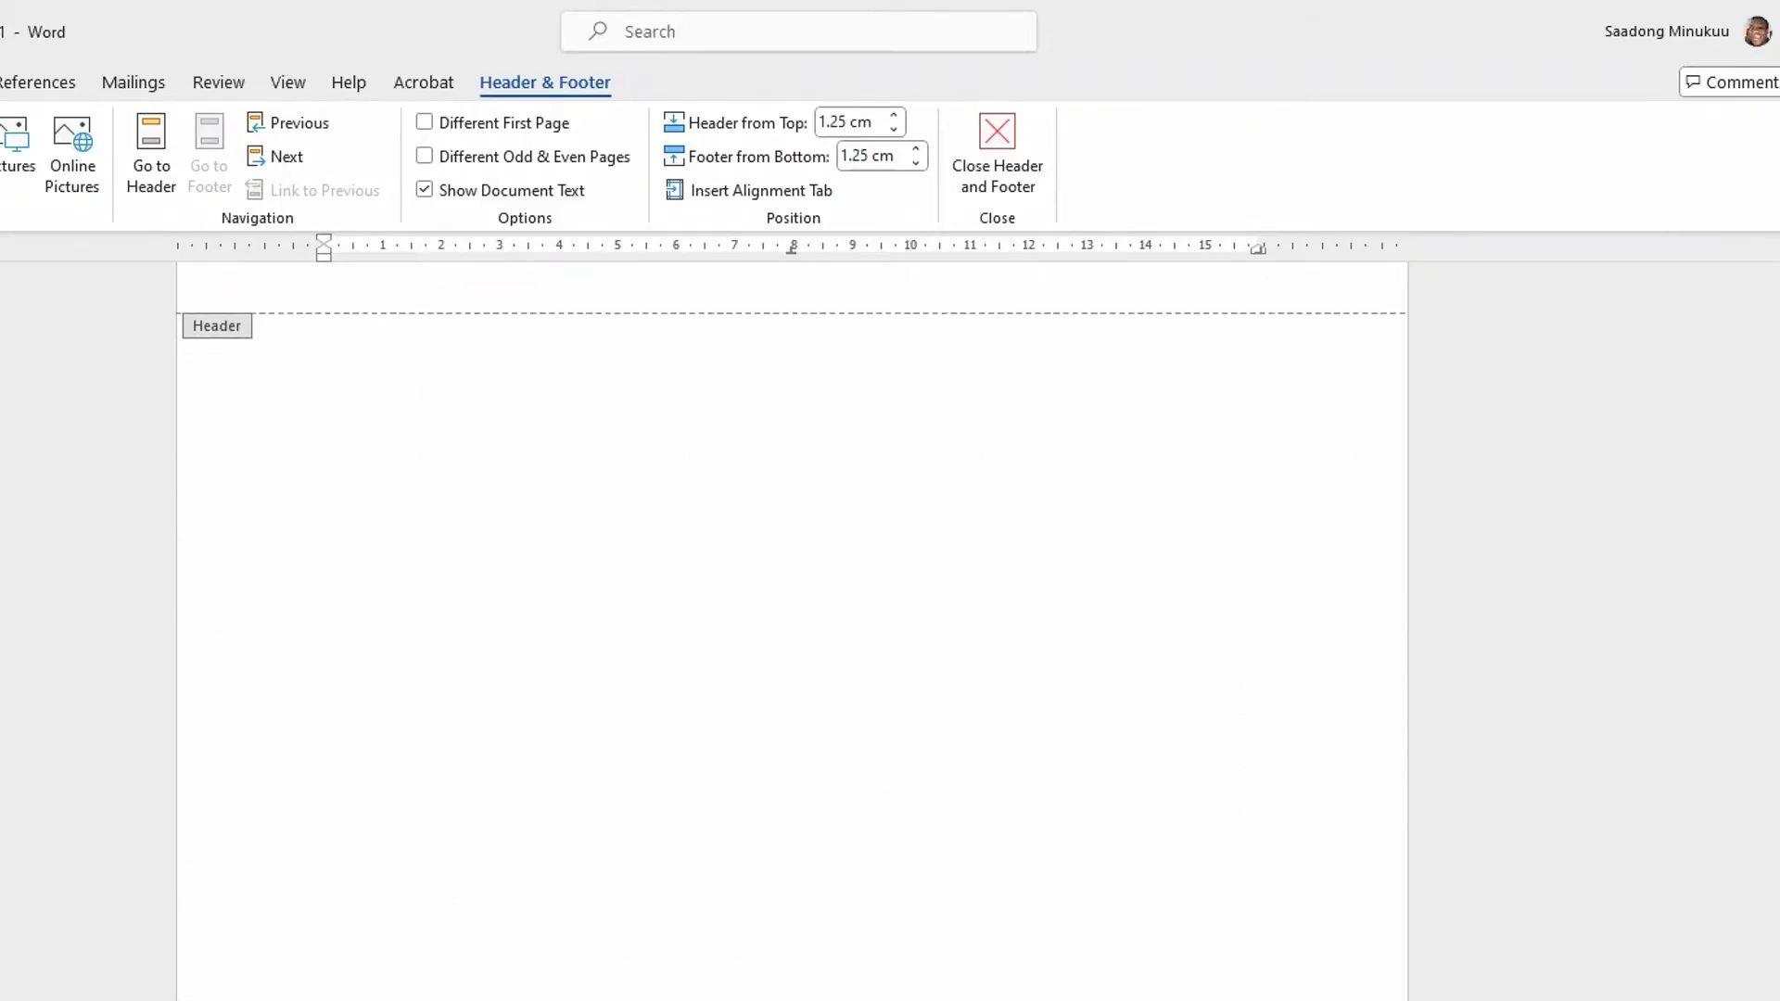
{"action": "scroll", "coordinate": [793, 631], "scroll_direction": "down", "scroll_amount": 10}
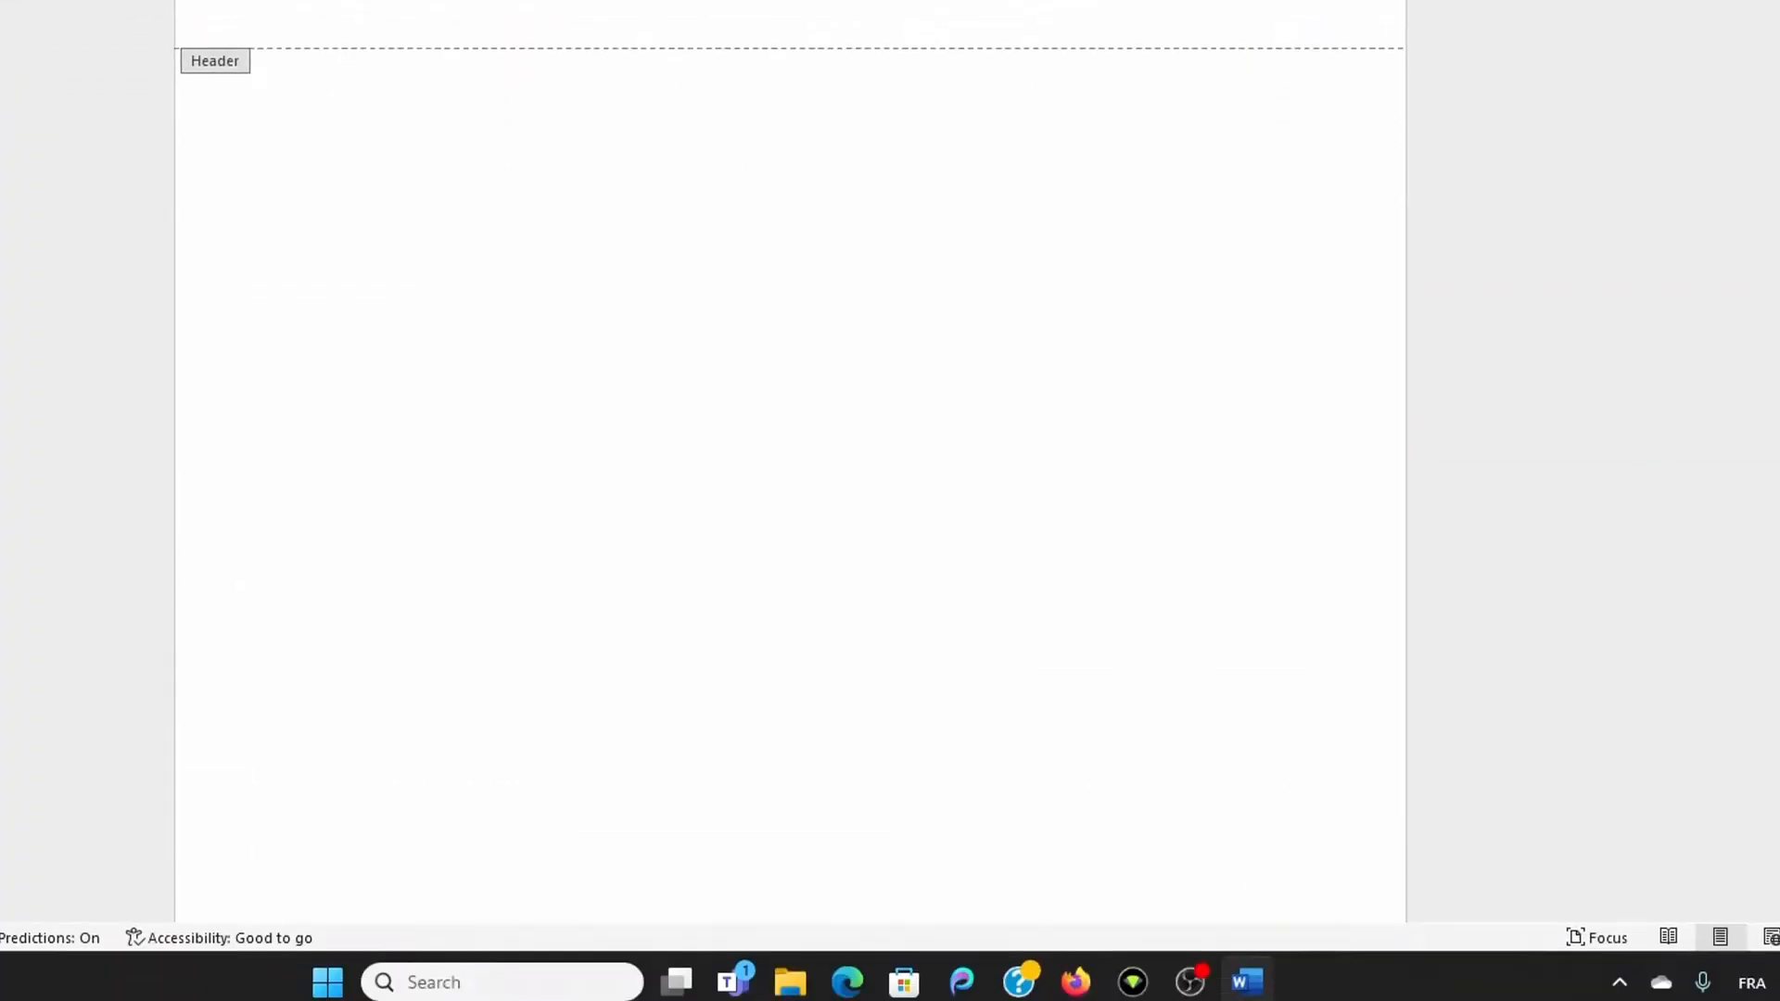
{"action": "scroll", "coordinate": [731, 445], "scroll_direction": "down", "scroll_amount": 7}
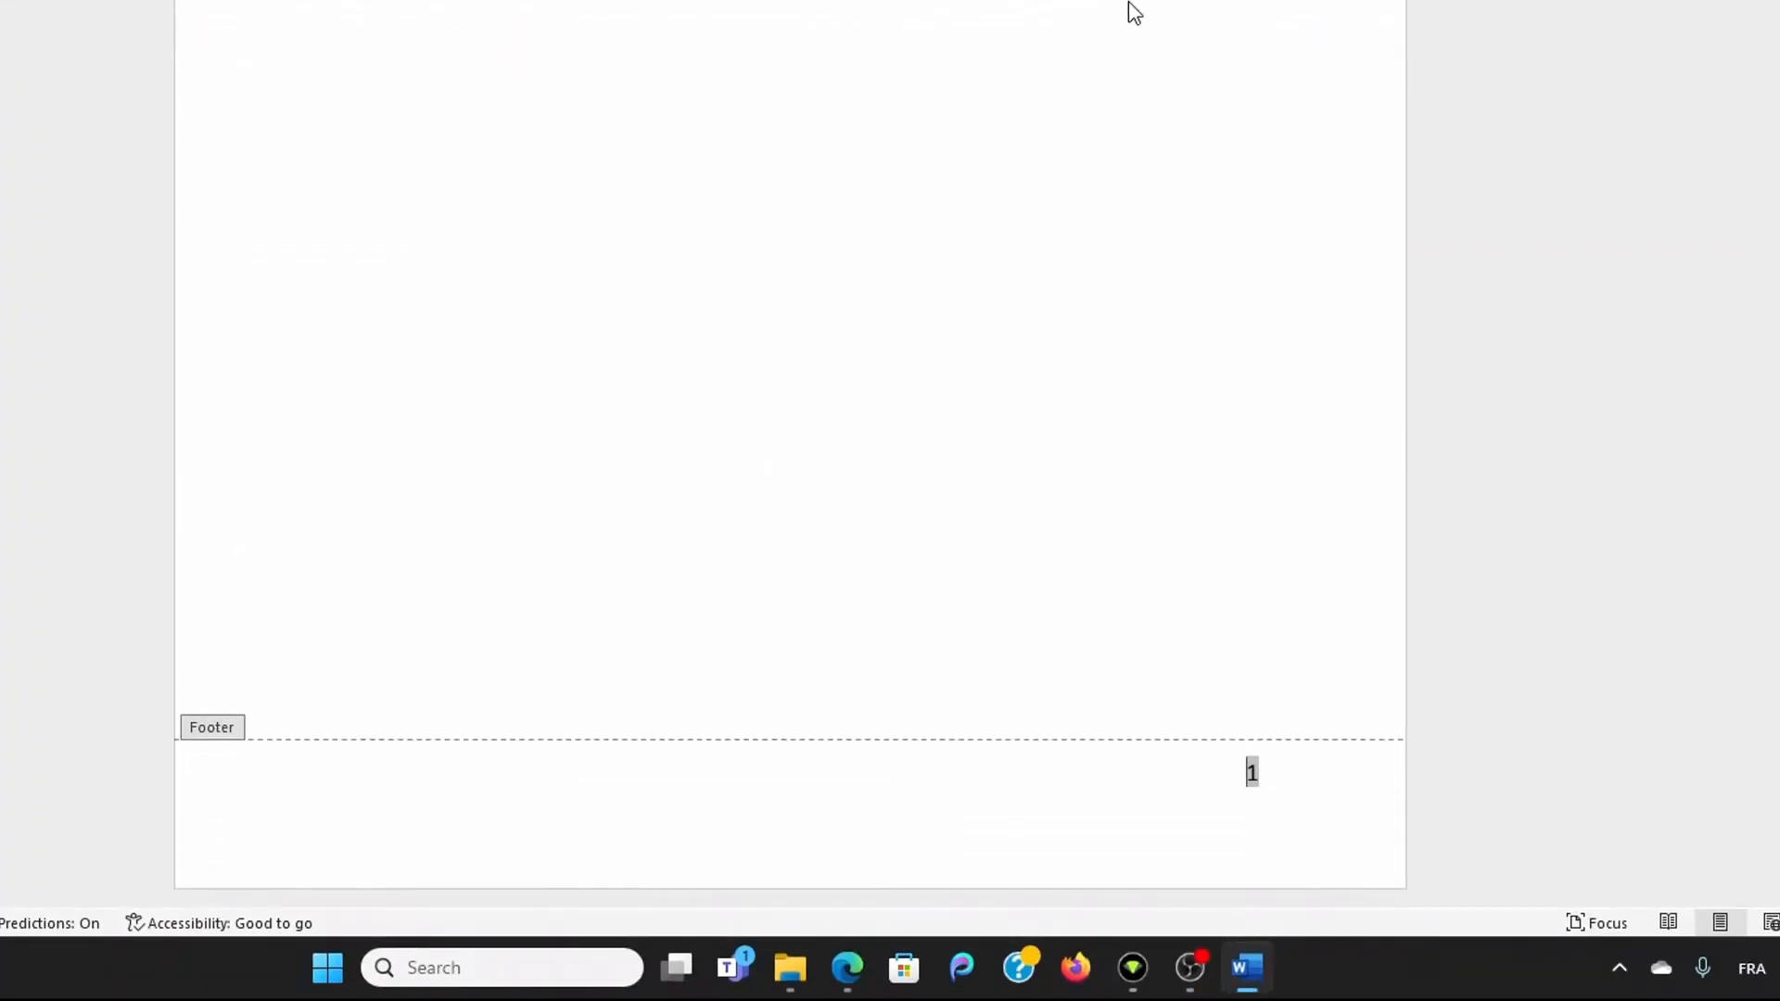
{"action": "scroll", "coordinate": [1020, 621], "scroll_direction": "down", "scroll_amount": 1}
{"action": "scroll", "coordinate": [1316, 541], "scroll_direction": "down", "scroll_amount": 2}
{"action": "scroll", "coordinate": [1160, 541], "scroll_direction": "up", "scroll_amount": 3}
{"action": "double_click", "coordinate": [930, 450]}
{"action": "scroll", "coordinate": [1020, 745], "scroll_direction": "down", "scroll_amount": 1}
{"action": "scroll", "coordinate": [1013, 735], "scroll_direction": "down", "scroll_amount": 1}
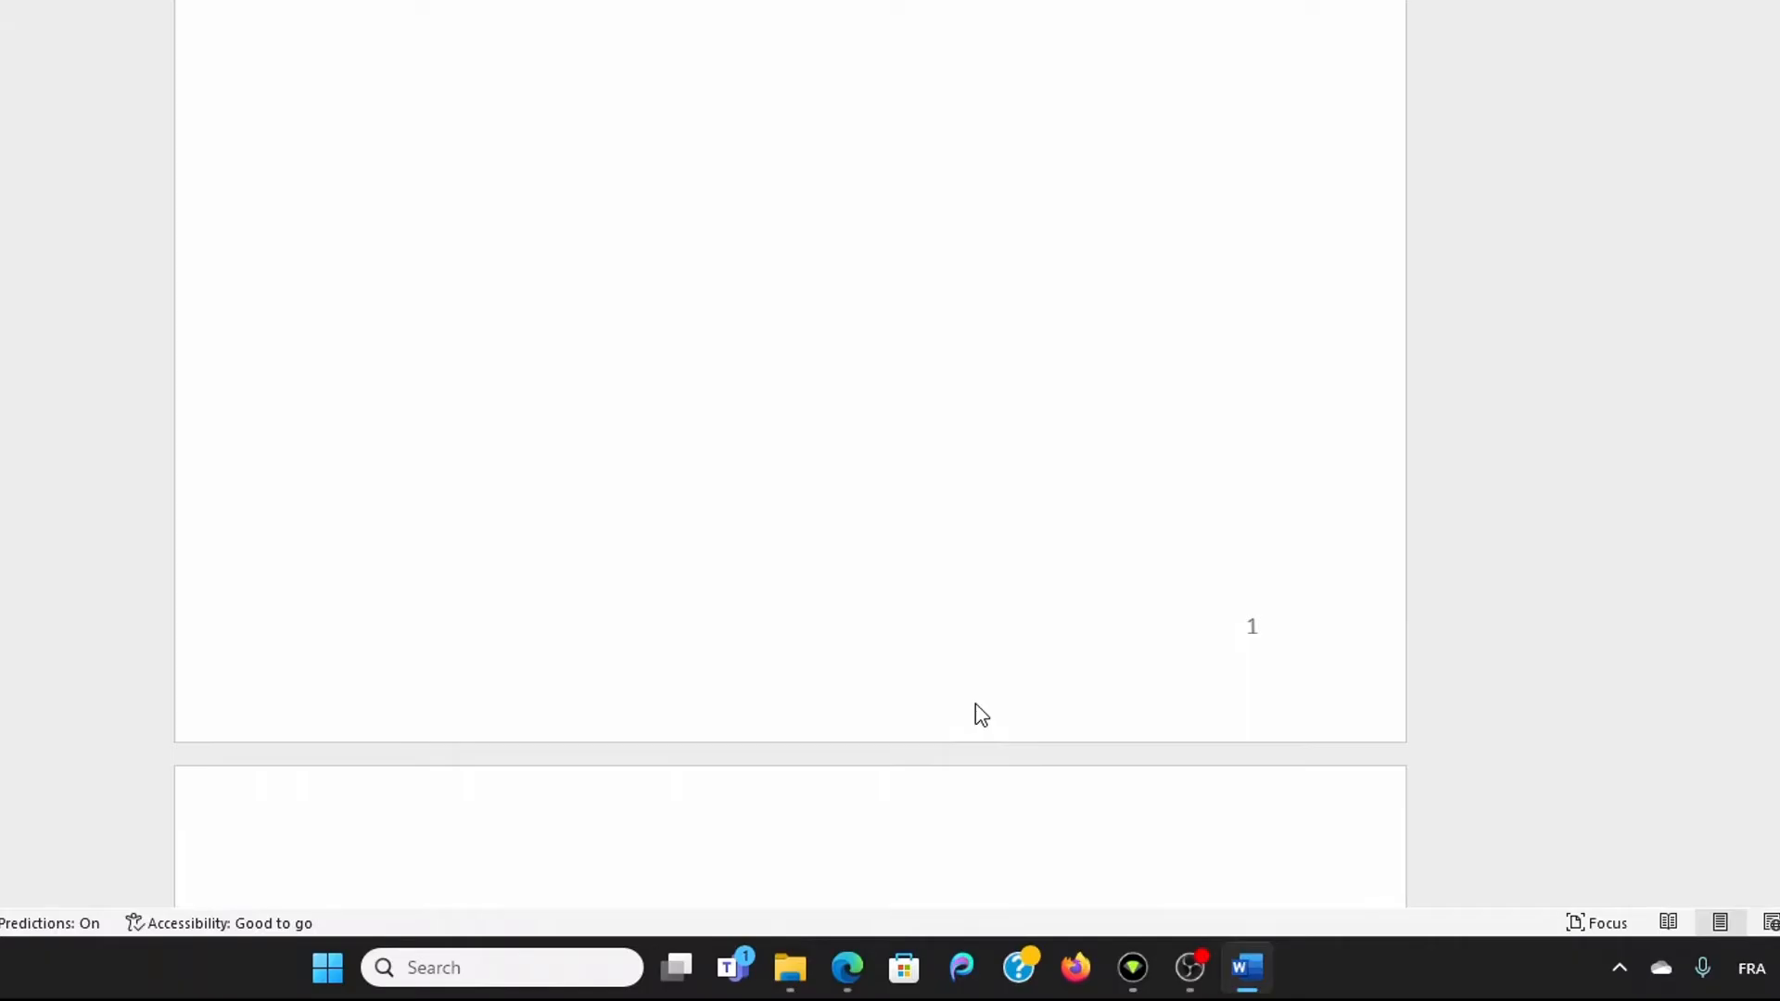
Step: Delete the page number from the first page's footer and check the footers of the following pages
{"action": "double_click", "coordinate": [976, 706]}
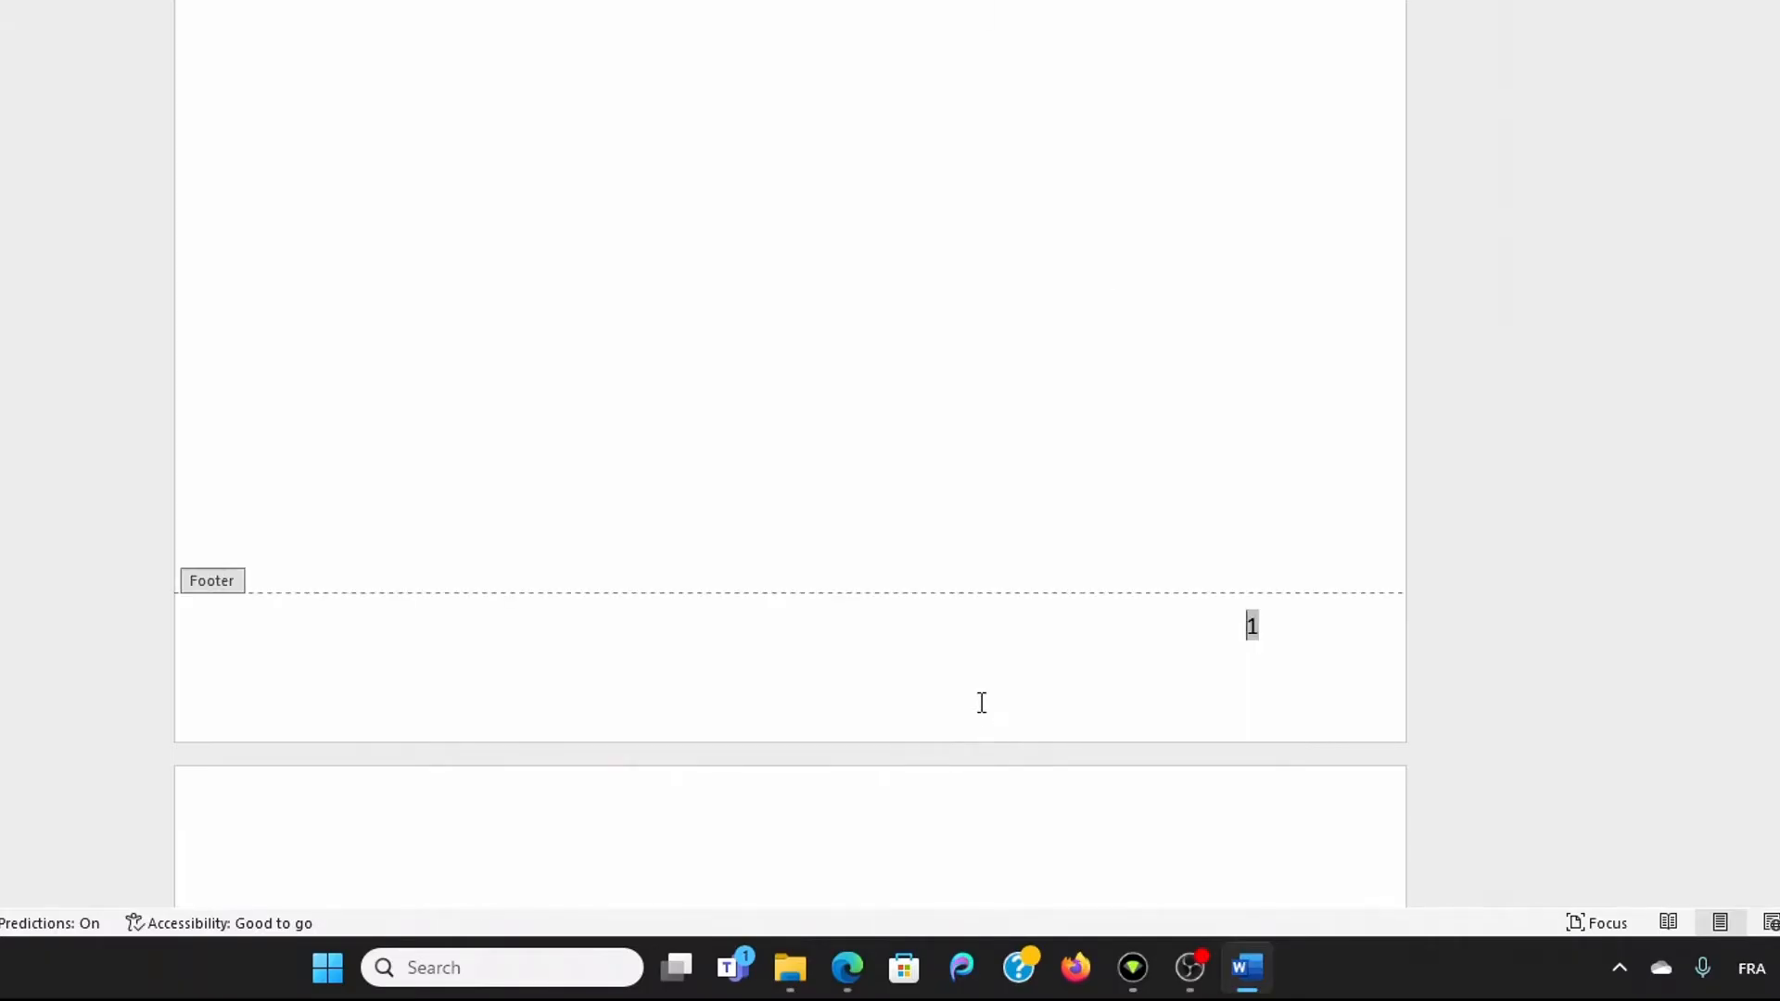
{"action": "double_click", "coordinate": [1252, 627]}
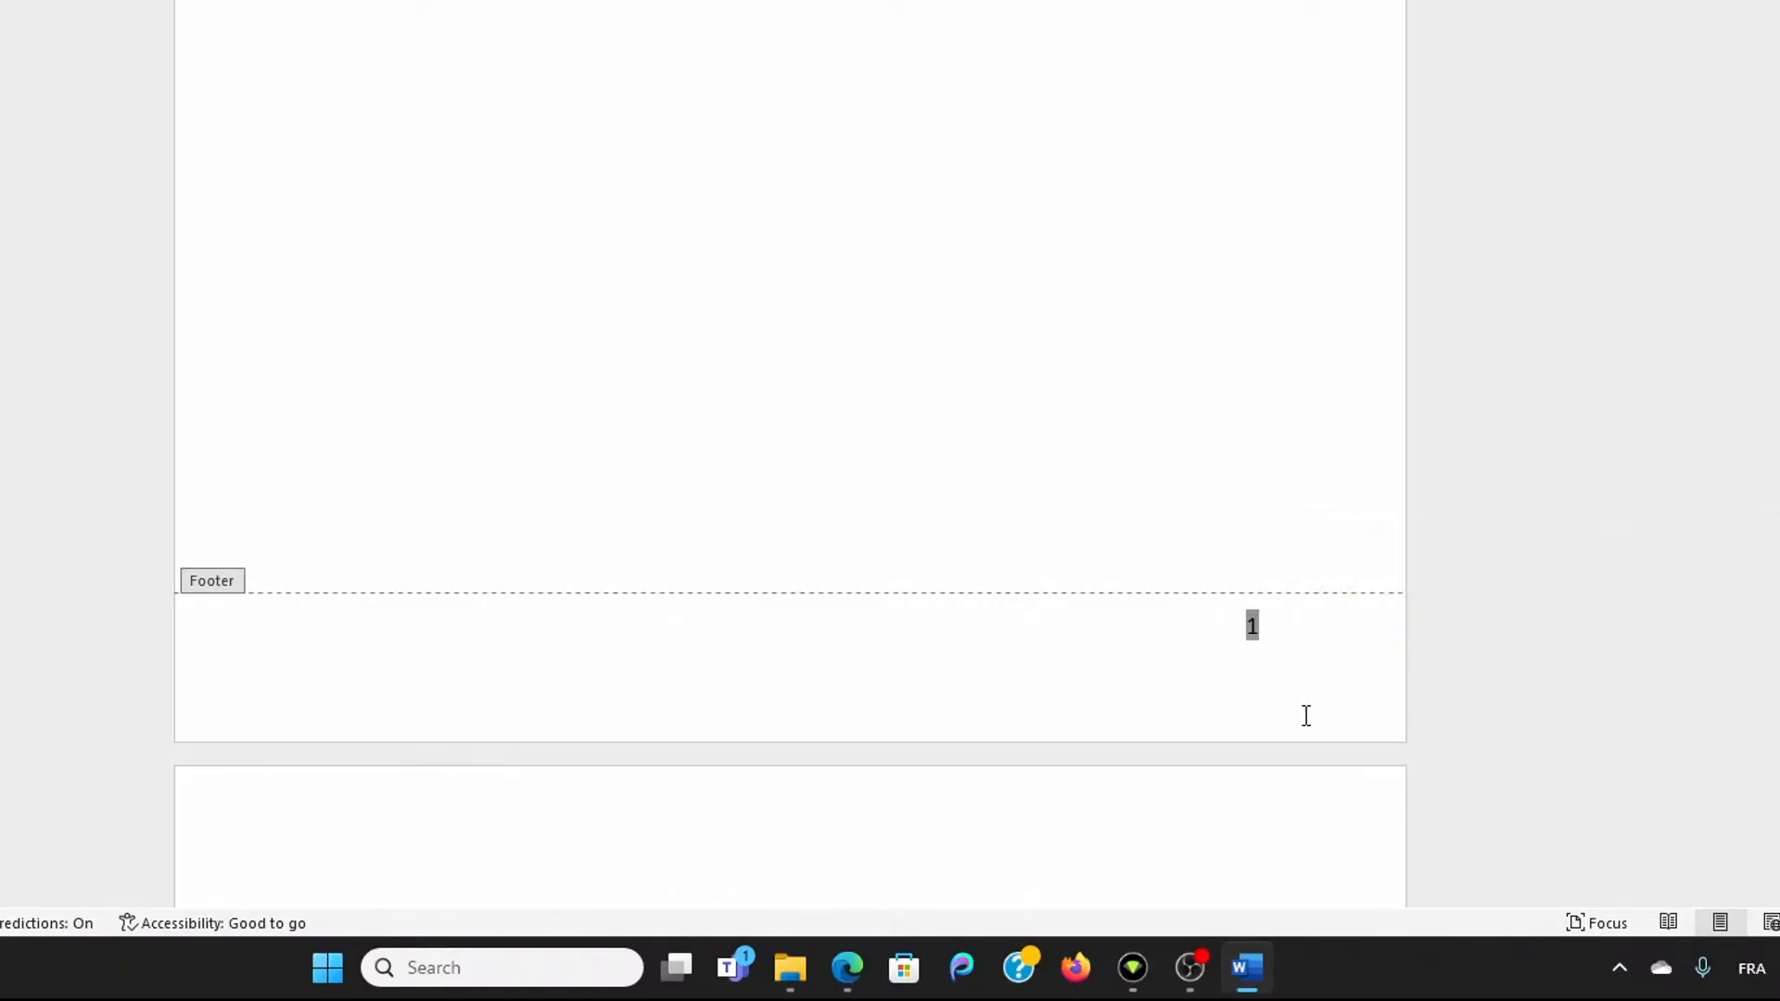
{"action": "left_click", "coordinate": [1249, 709]}
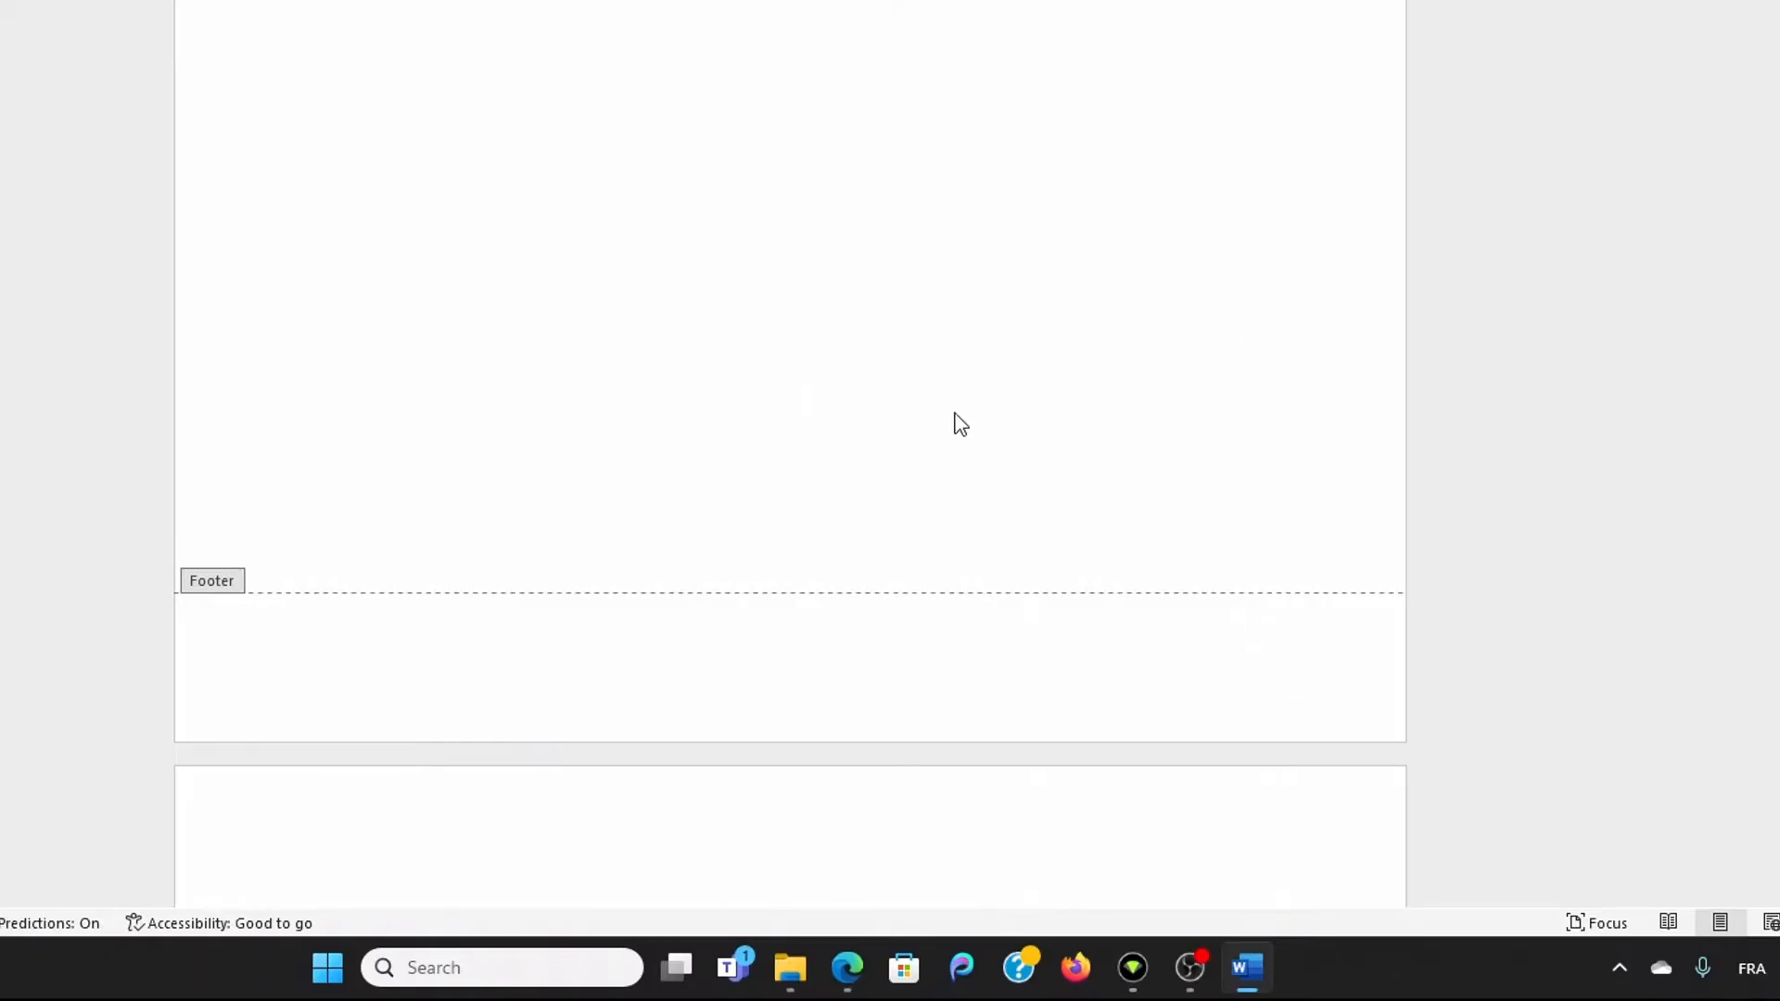
{"action": "scroll", "coordinate": [1001, 520], "scroll_direction": "down", "scroll_amount": 10}
{"action": "scroll", "coordinate": [1038, 677], "scroll_direction": "up", "scroll_amount": 10}
{"action": "scroll", "coordinate": [1137, 648], "scroll_direction": "down", "scroll_amount": 4}
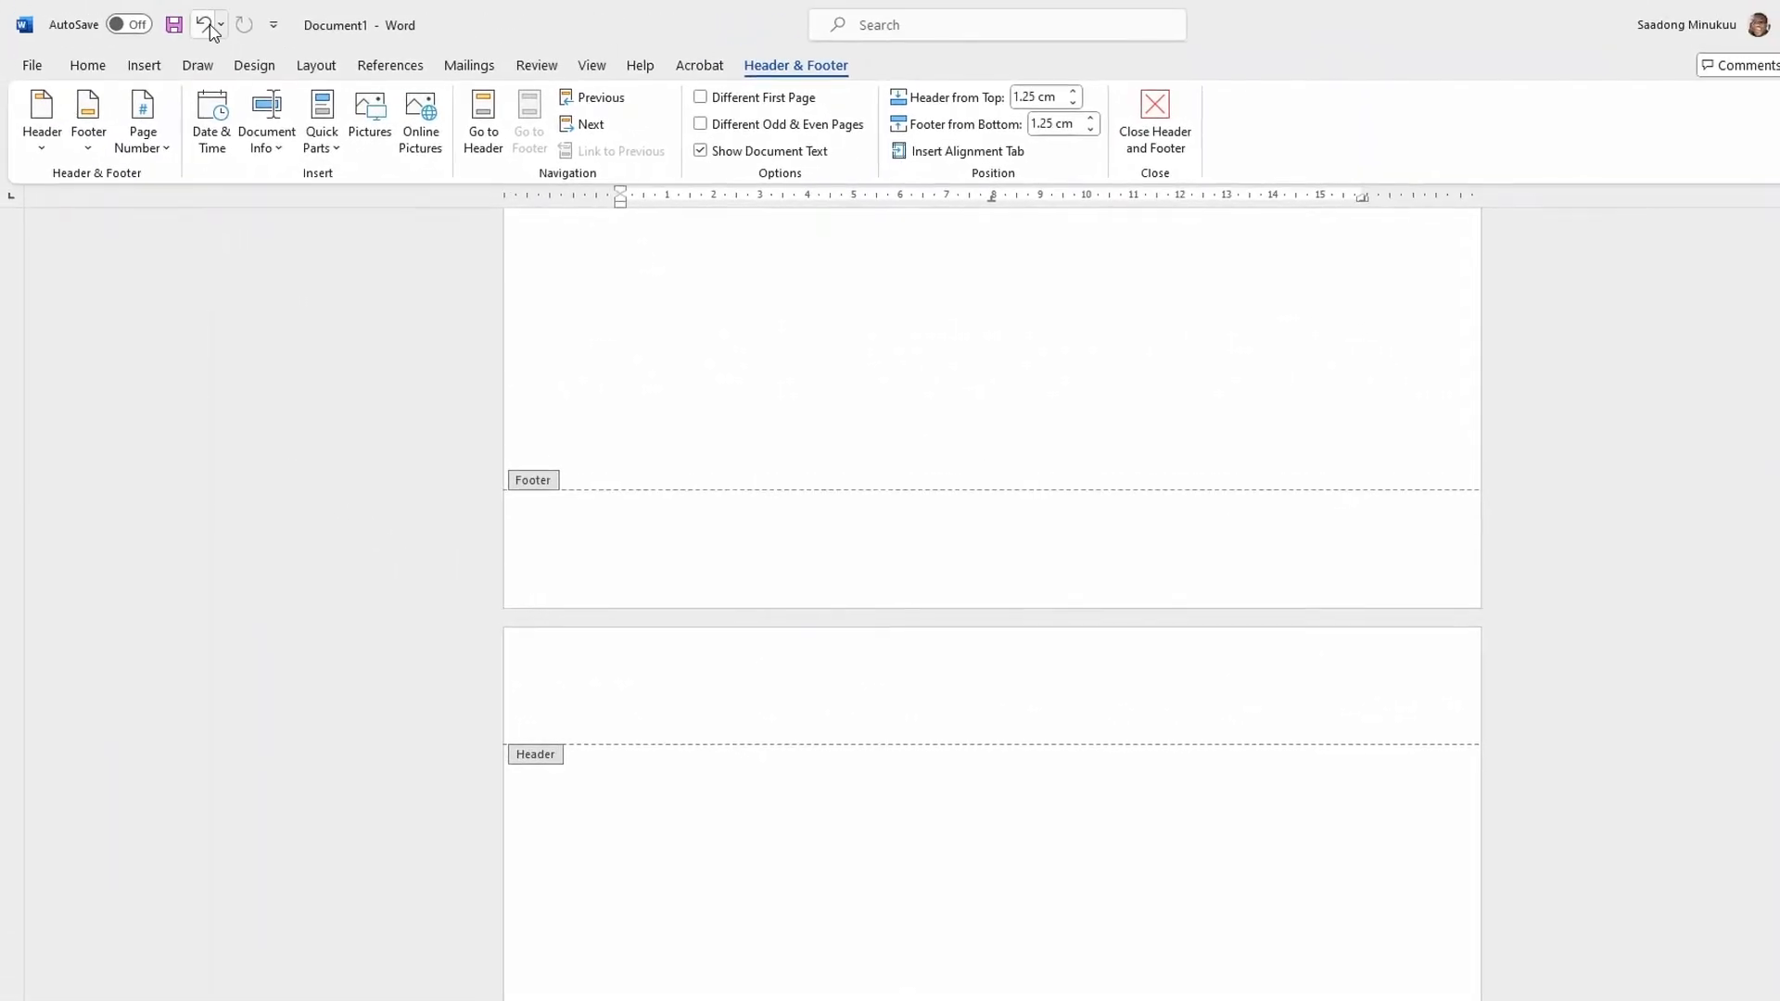
Step: Undo the page number deletion, check the footers again, and return to the body text of the first page
{"action": "left_click", "coordinate": [208, 25]}
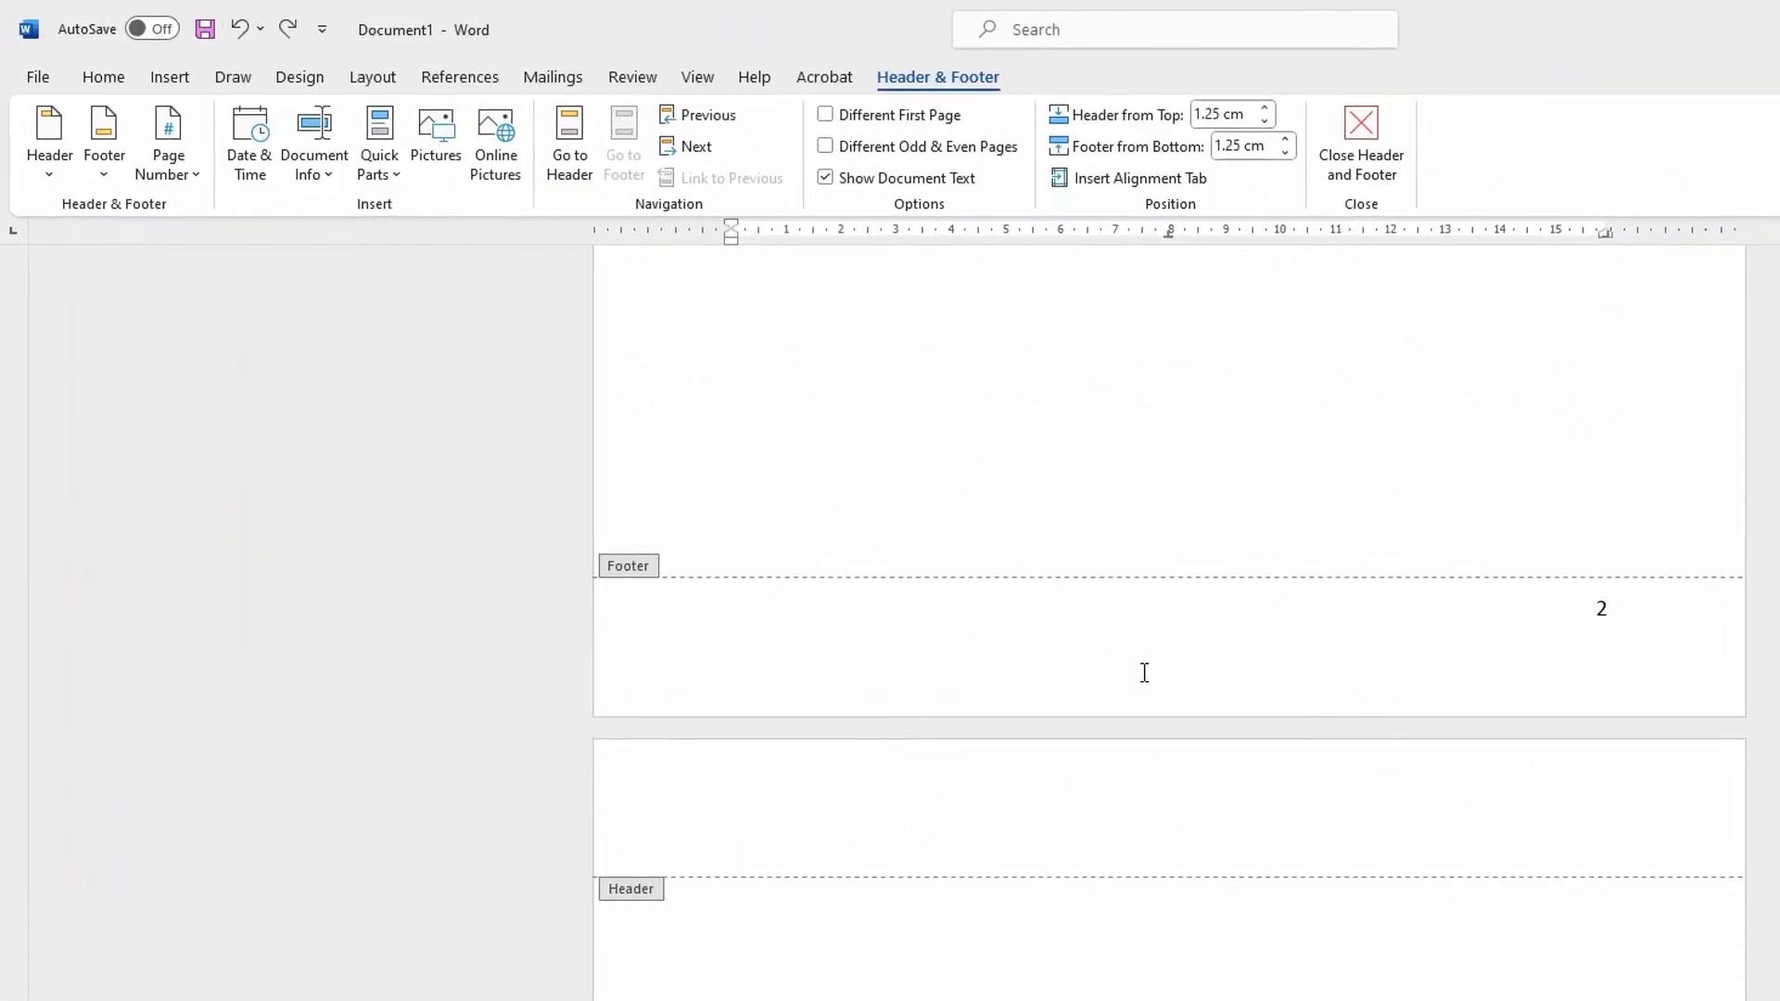
{"action": "scroll", "coordinate": [965, 570], "scroll_direction": "up", "scroll_amount": 4}
{"action": "scroll", "coordinate": [1216, 729], "scroll_direction": "down", "scroll_amount": 2}
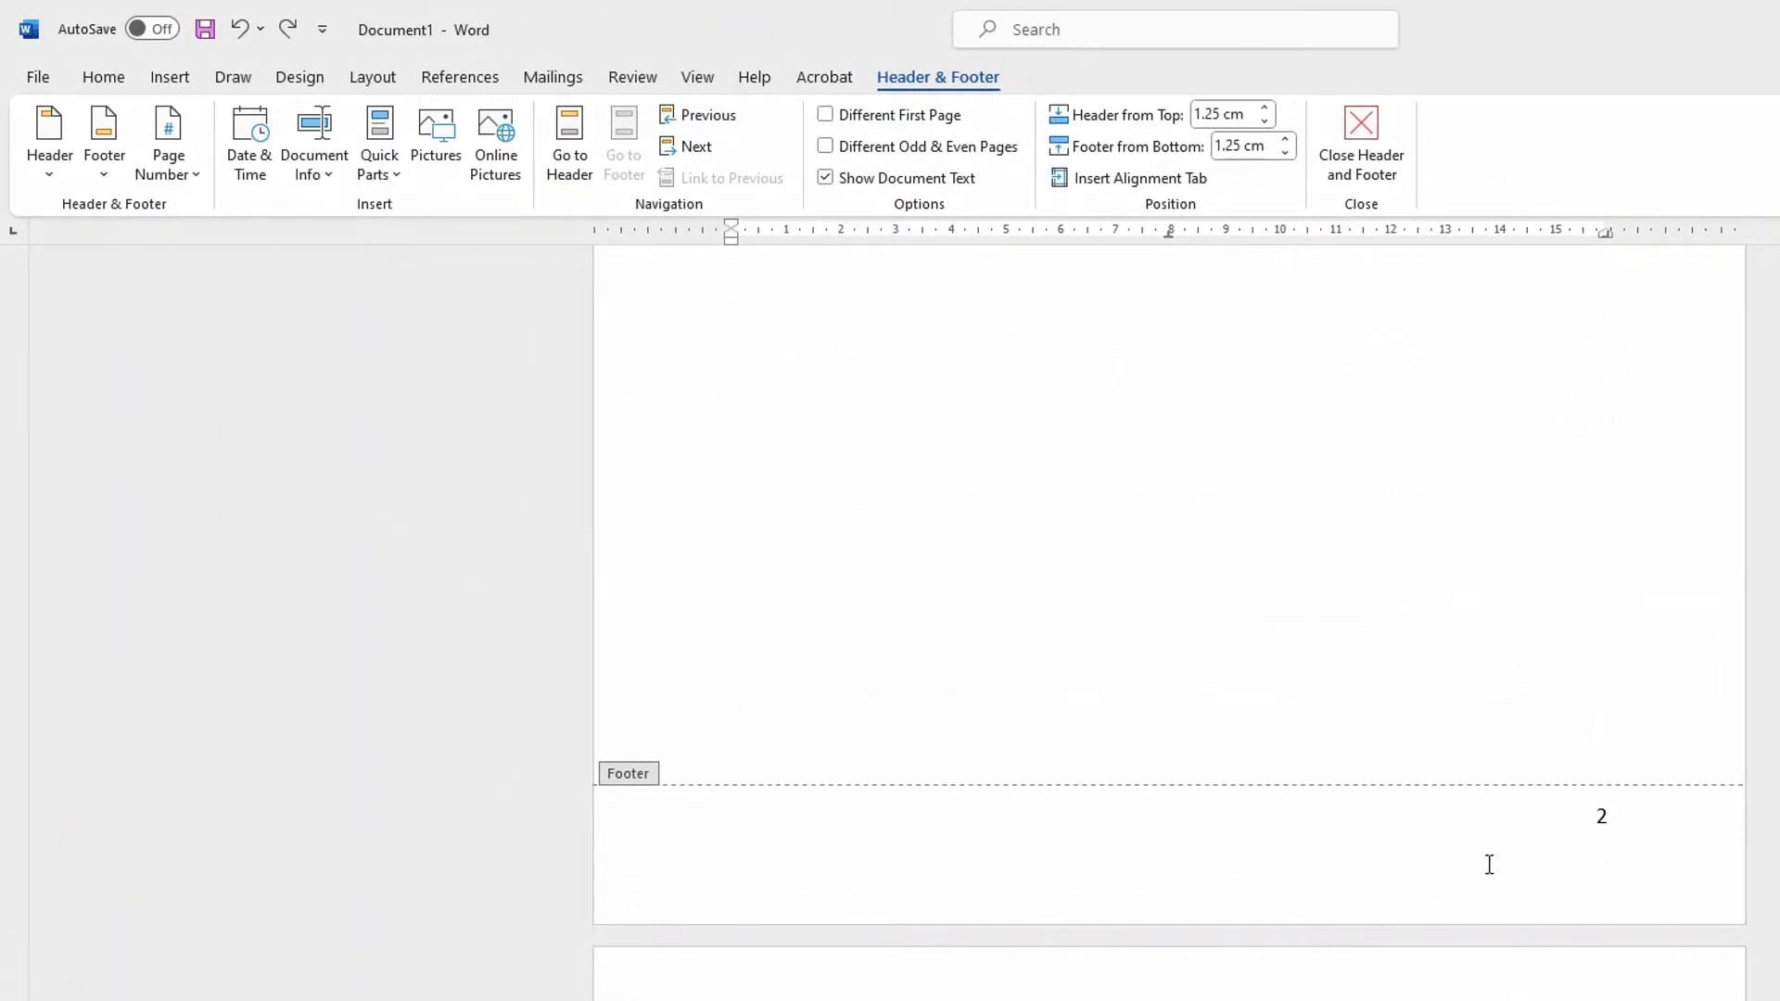
{"action": "scroll", "coordinate": [1455, 811], "scroll_direction": "up", "scroll_amount": 14}
{"action": "scroll", "coordinate": [1452, 804], "scroll_direction": "up", "scroll_amount": 5}
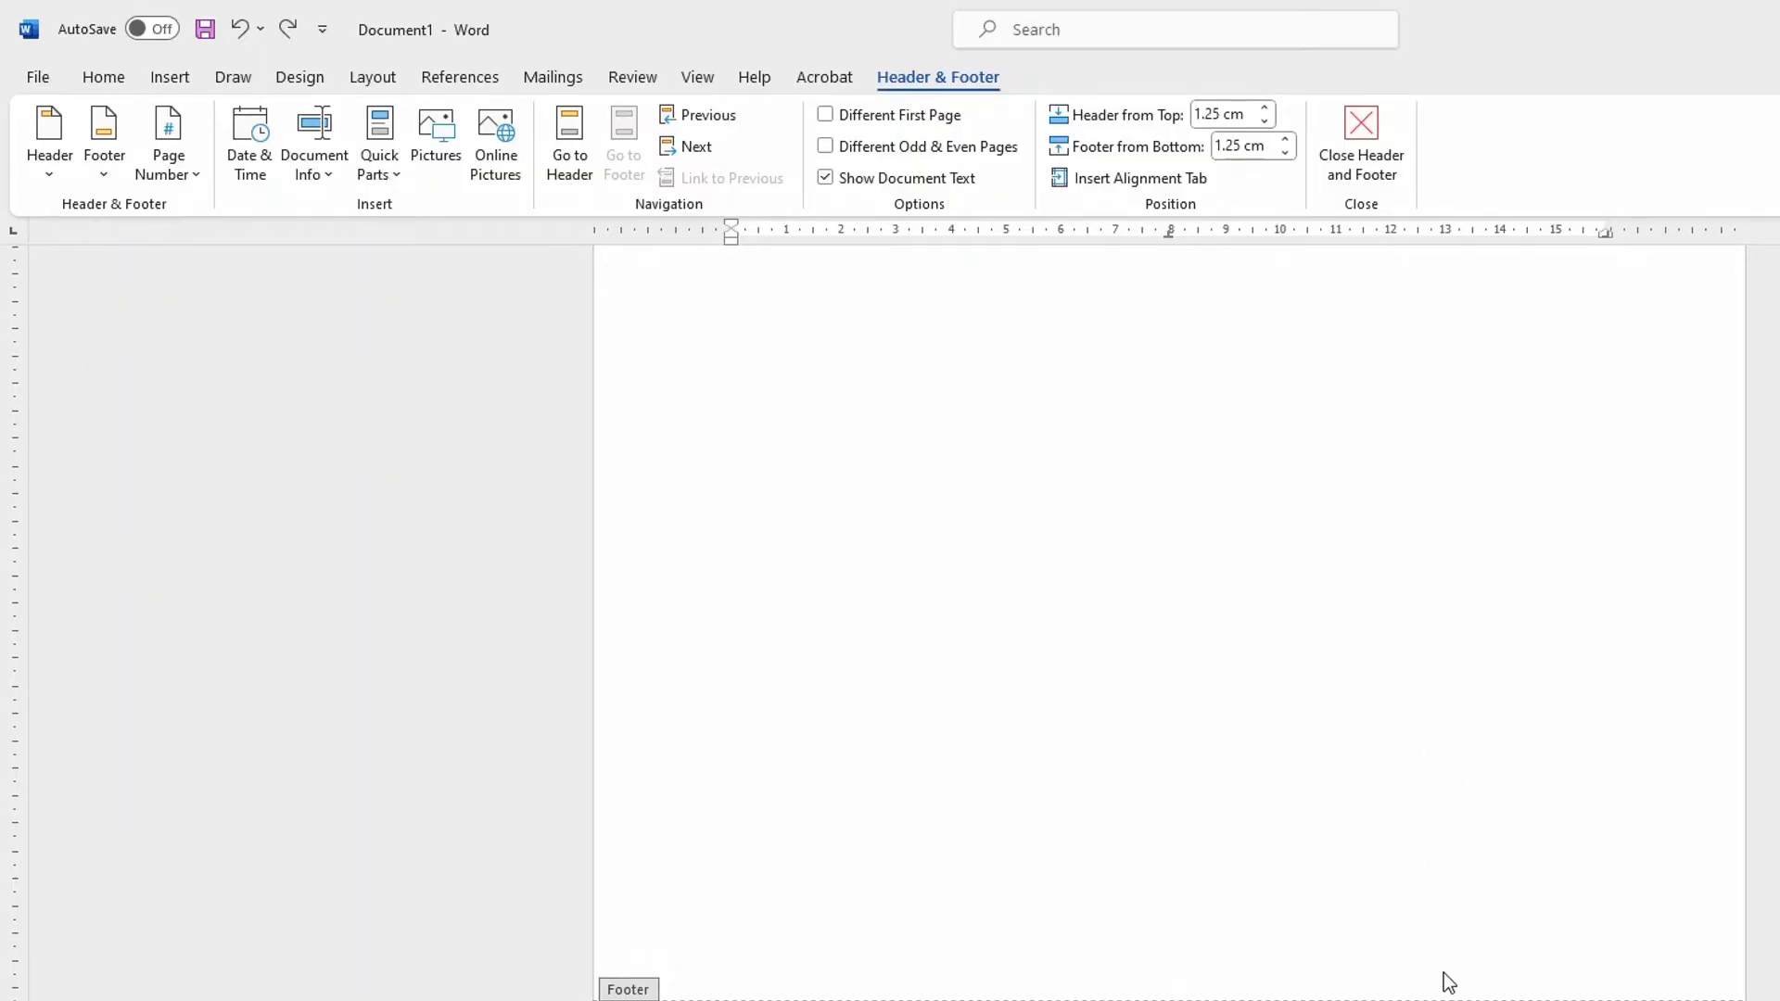
{"action": "scroll", "coordinate": [1428, 911], "scroll_direction": "down", "scroll_amount": 5}
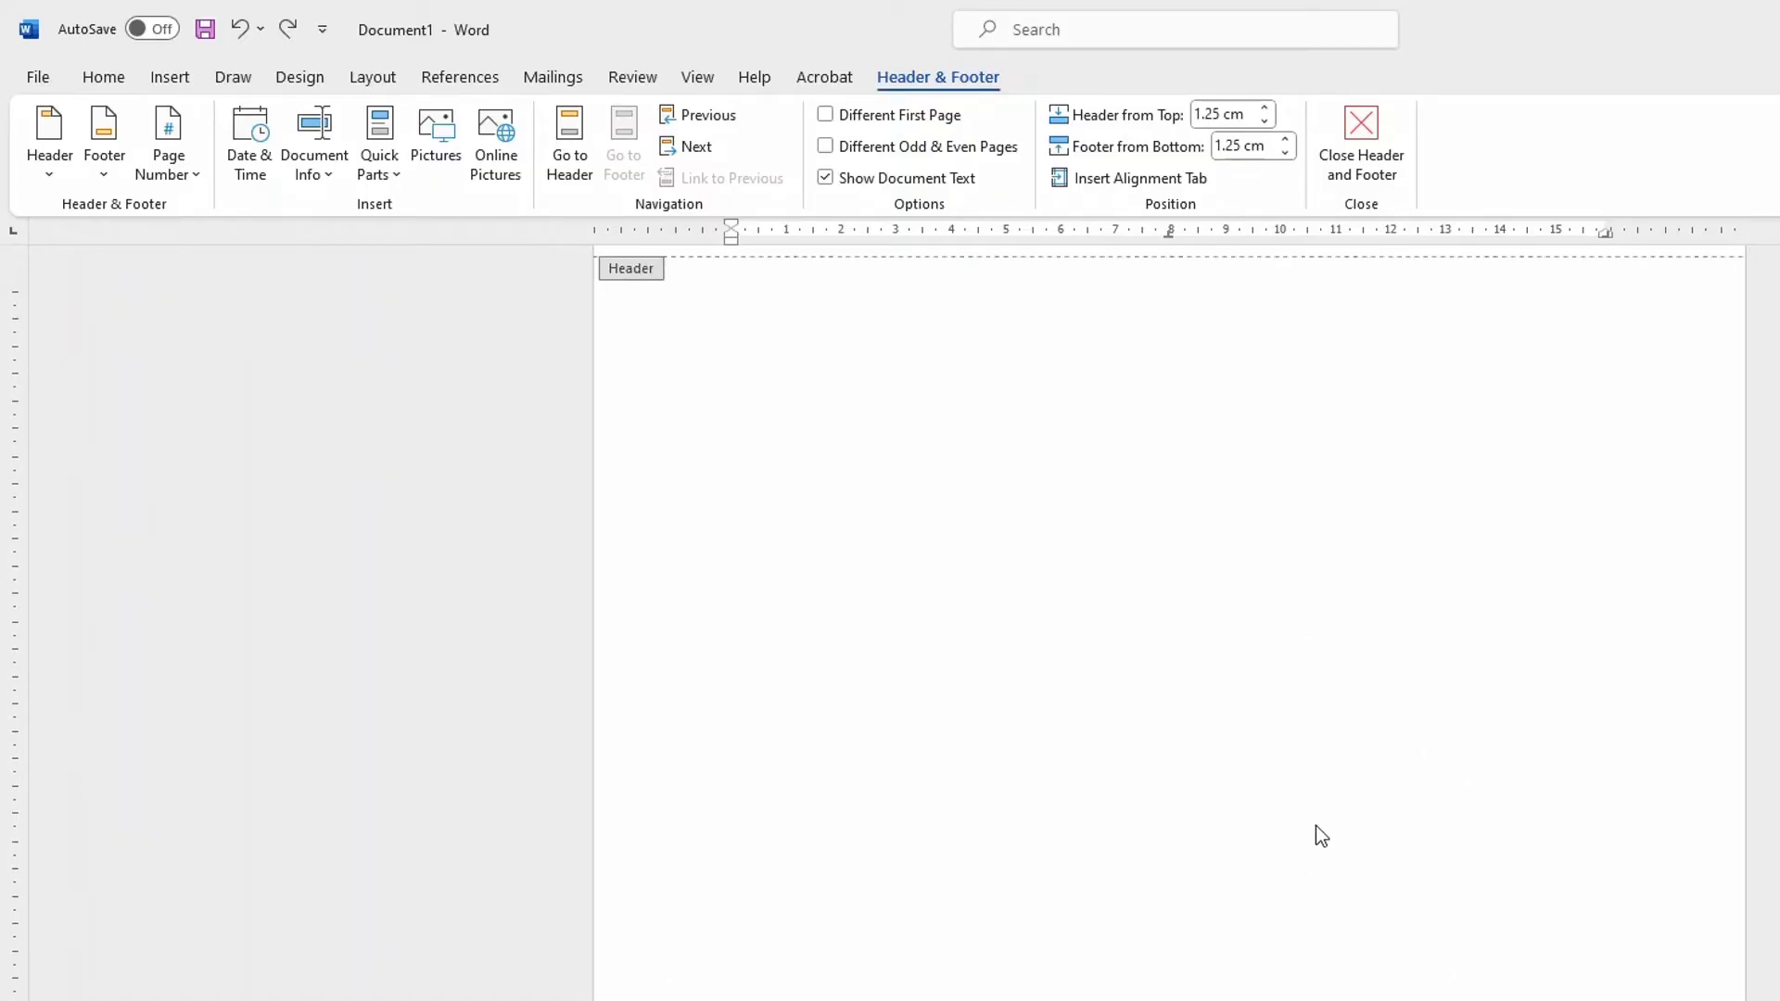
{"action": "double_click", "coordinate": [1232, 823]}
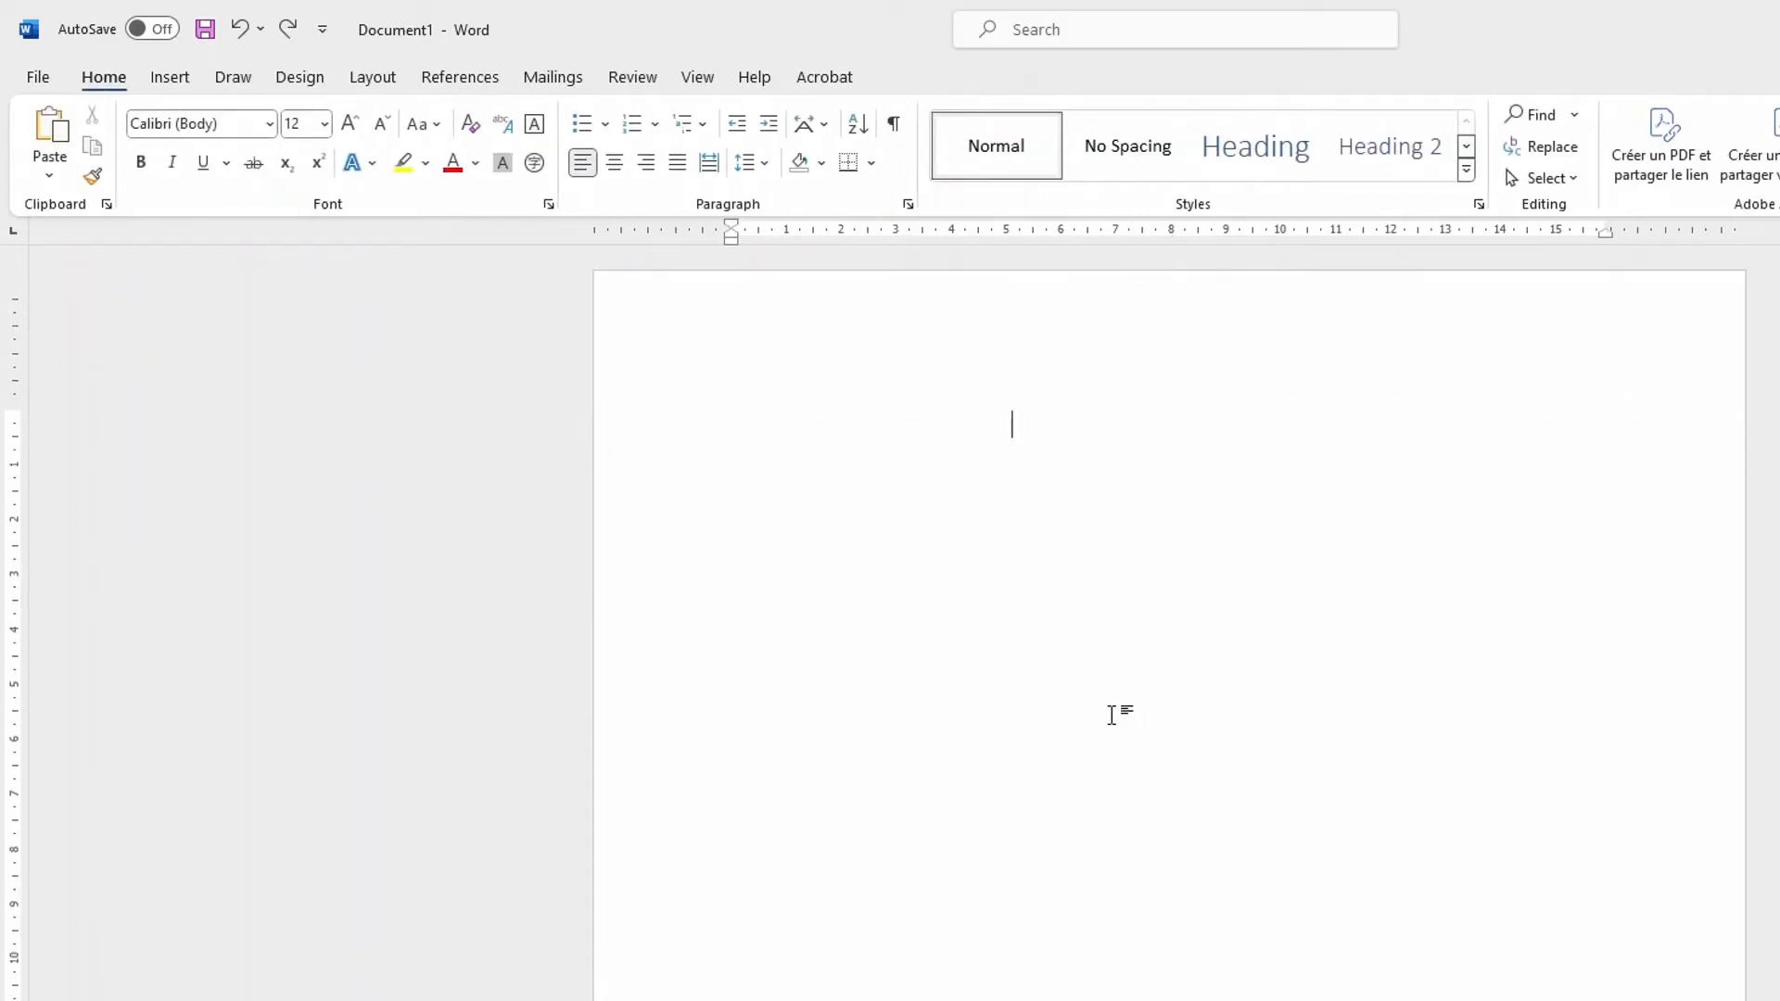
Step: Insert a Next Page section break at the start of the first page's body text
{"action": "left_click", "coordinate": [1038, 657]}
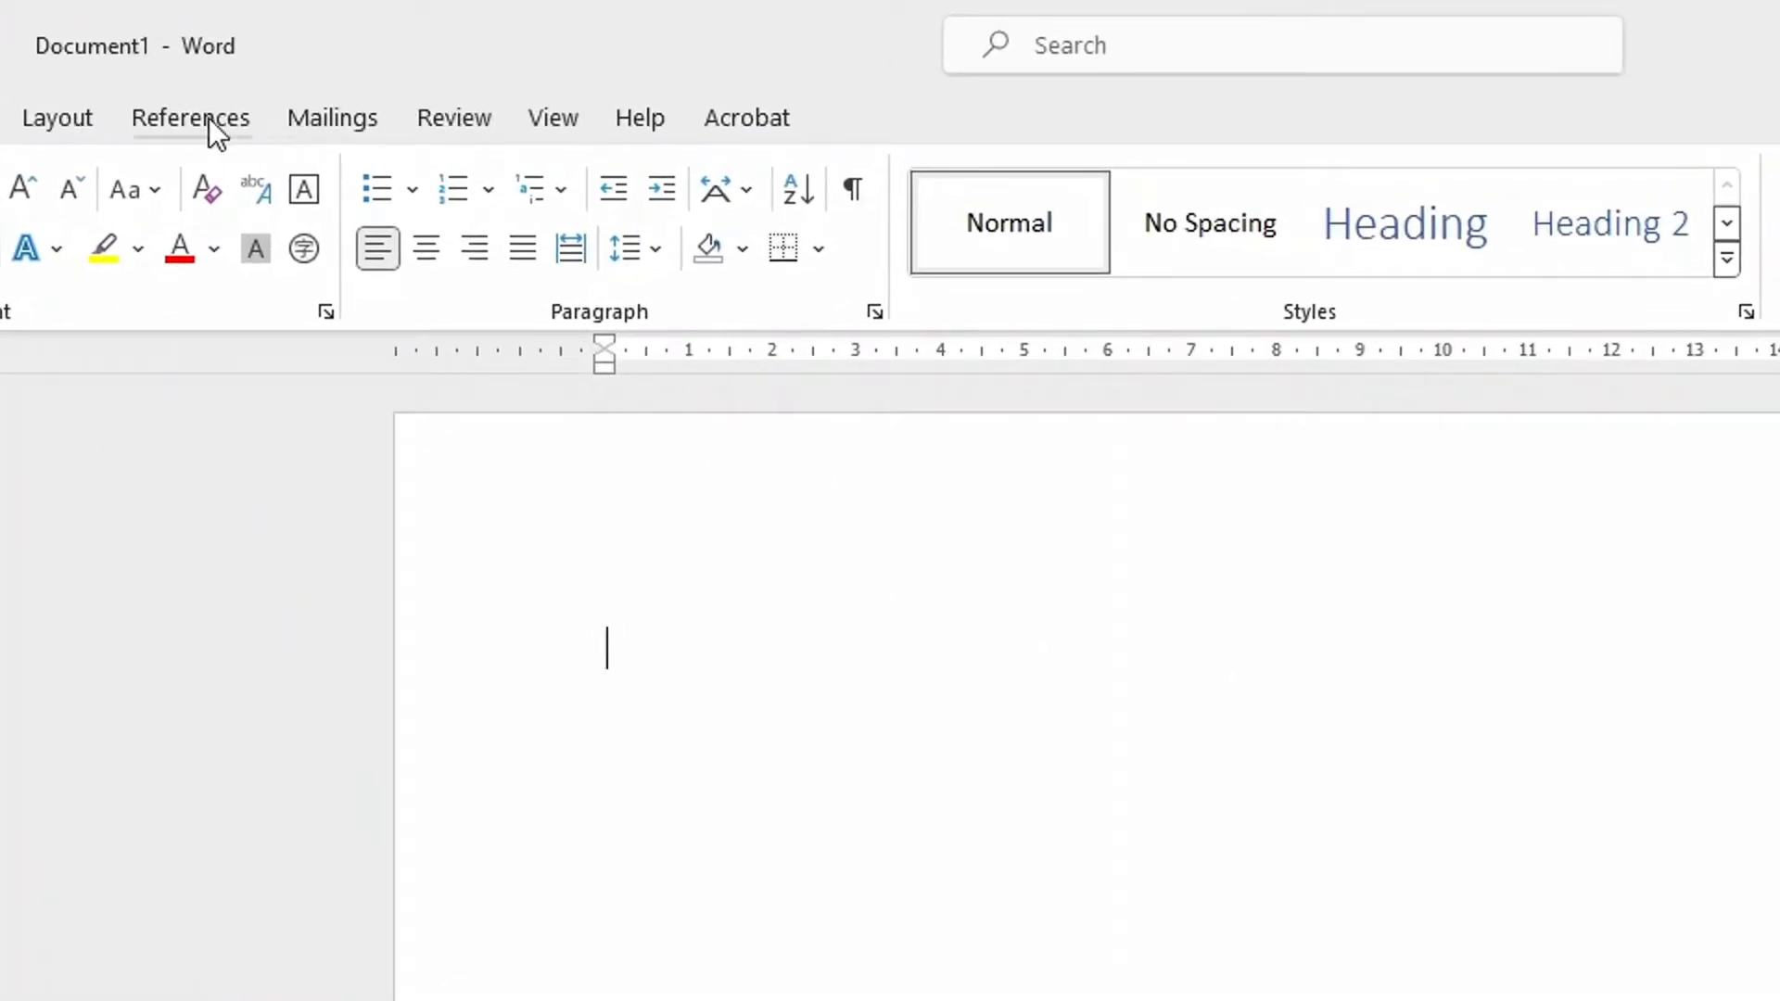
{"action": "left_click", "coordinate": [65, 132]}
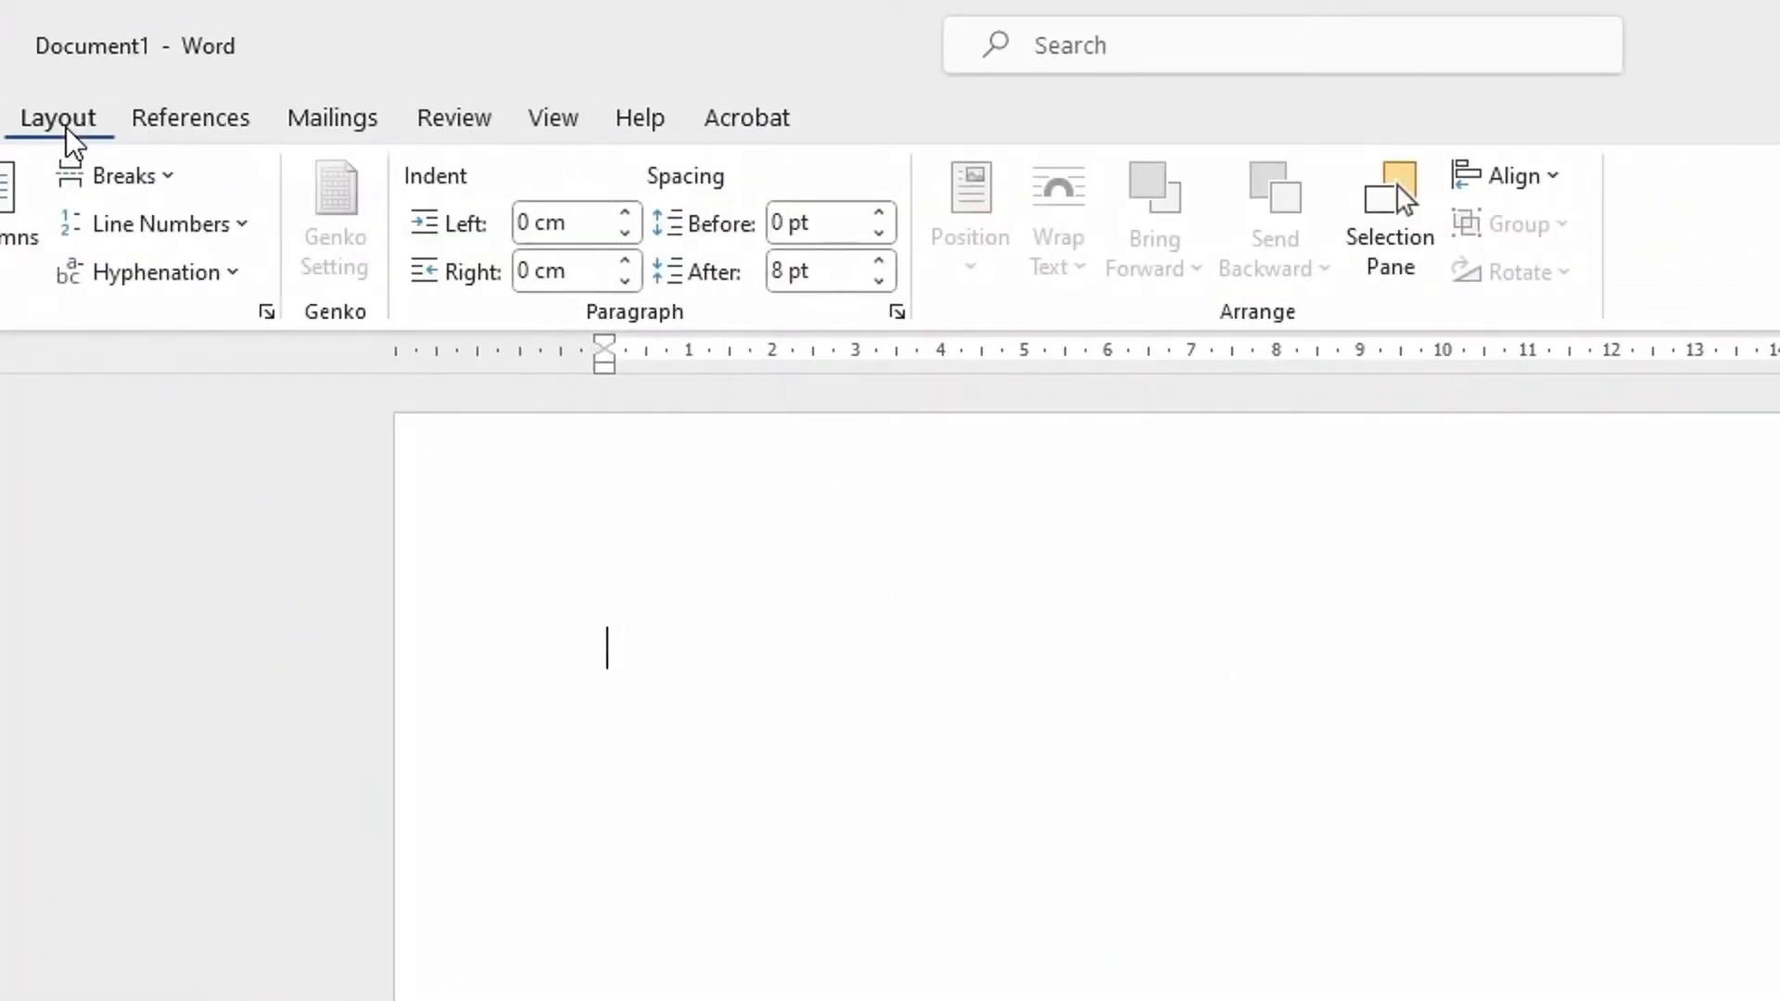
{"action": "left_click", "coordinate": [168, 190]}
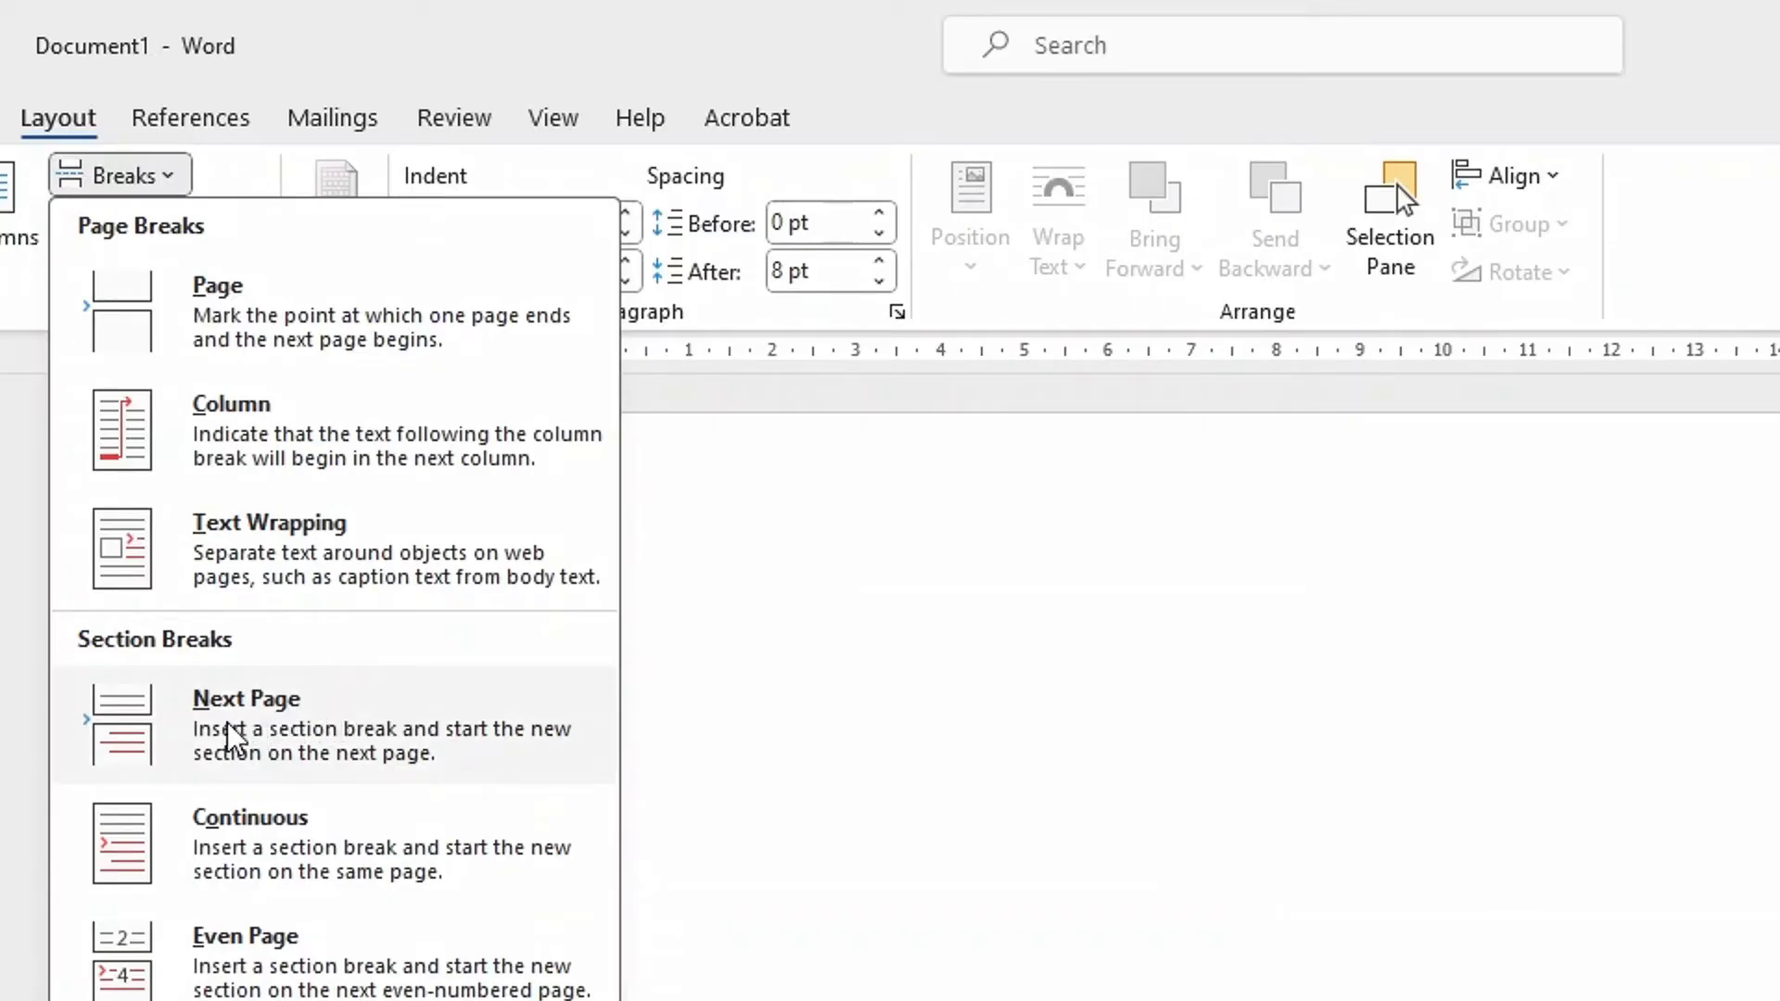
{"action": "left_click", "coordinate": [269, 730]}
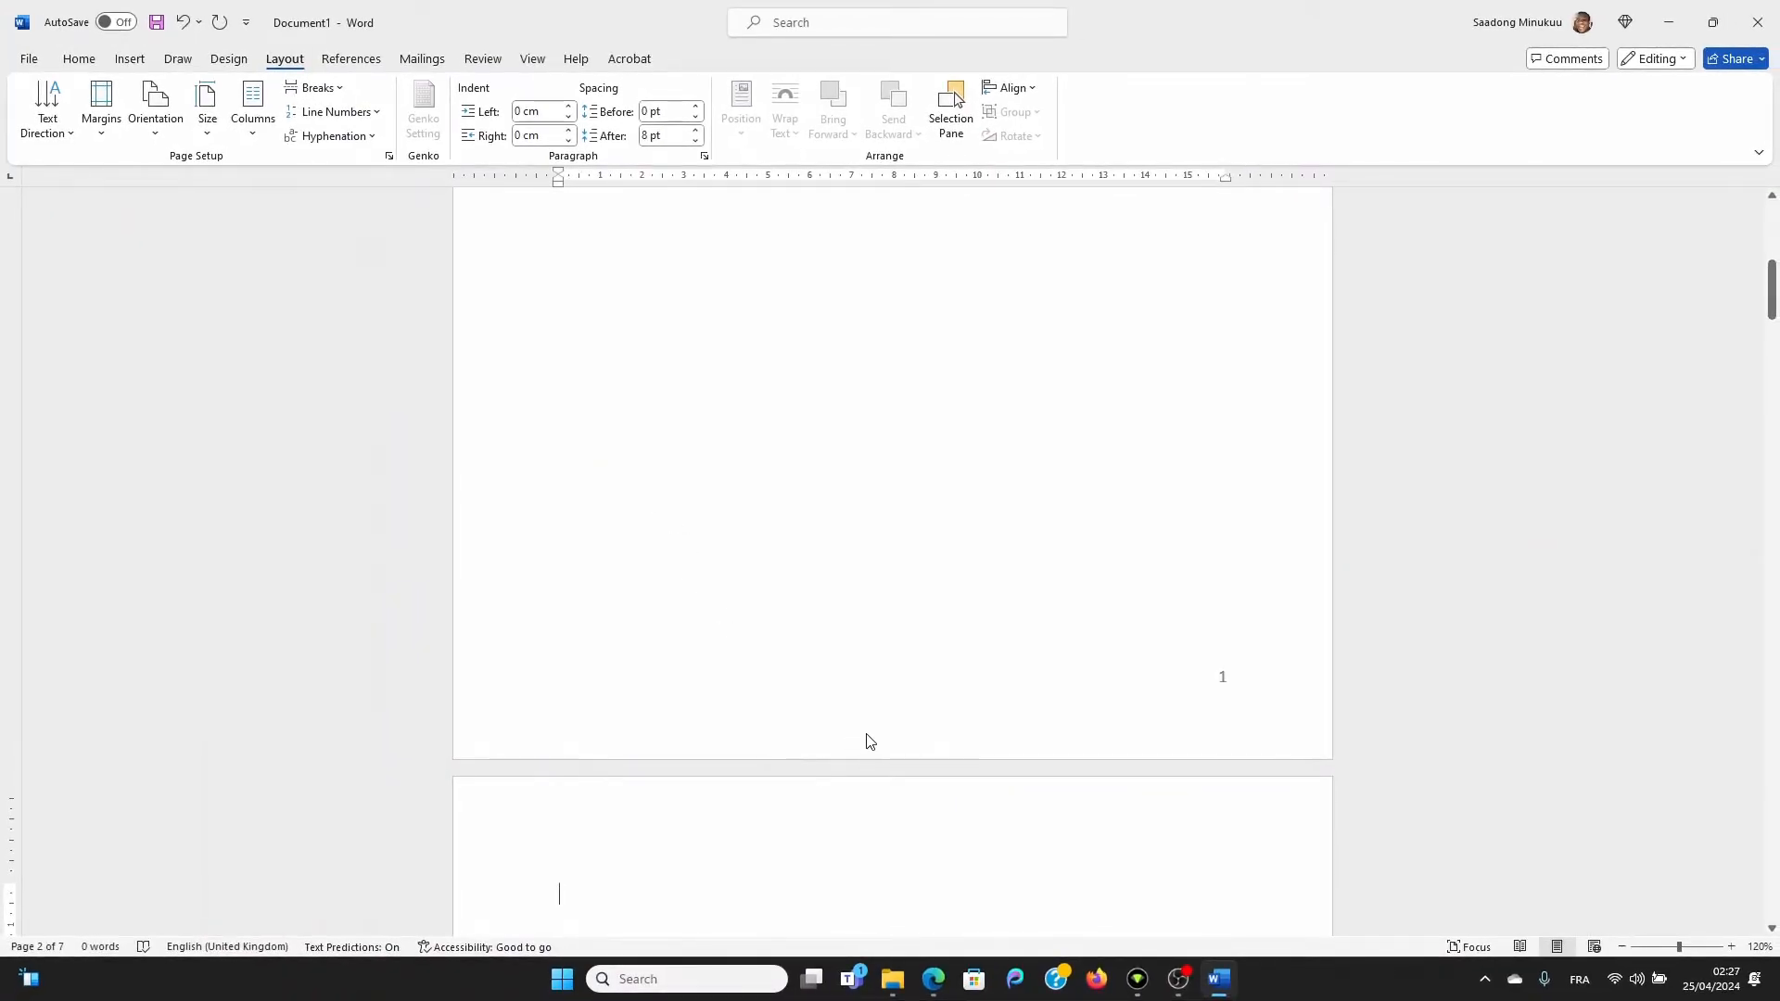
Step: Open the first page's footer in Section 1 for editing
{"action": "double_click", "coordinate": [923, 738]}
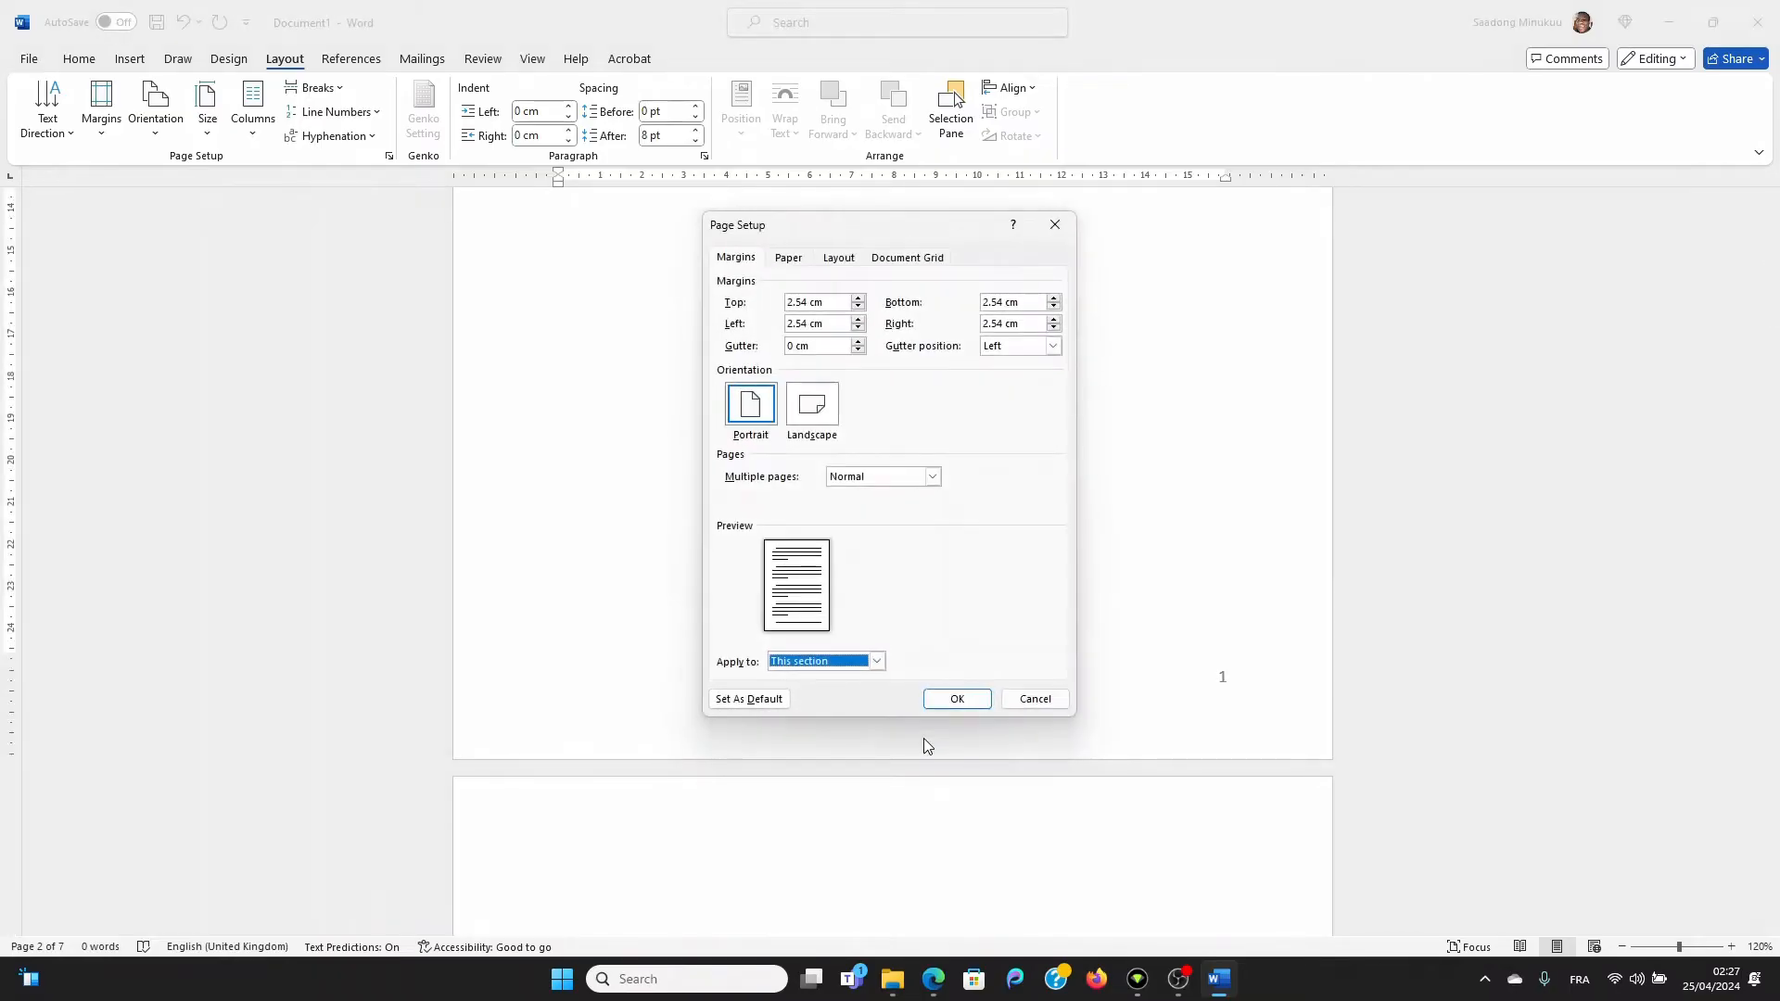
{"action": "left_click", "coordinate": [1023, 703]}
{"action": "double_click", "coordinate": [962, 733]}
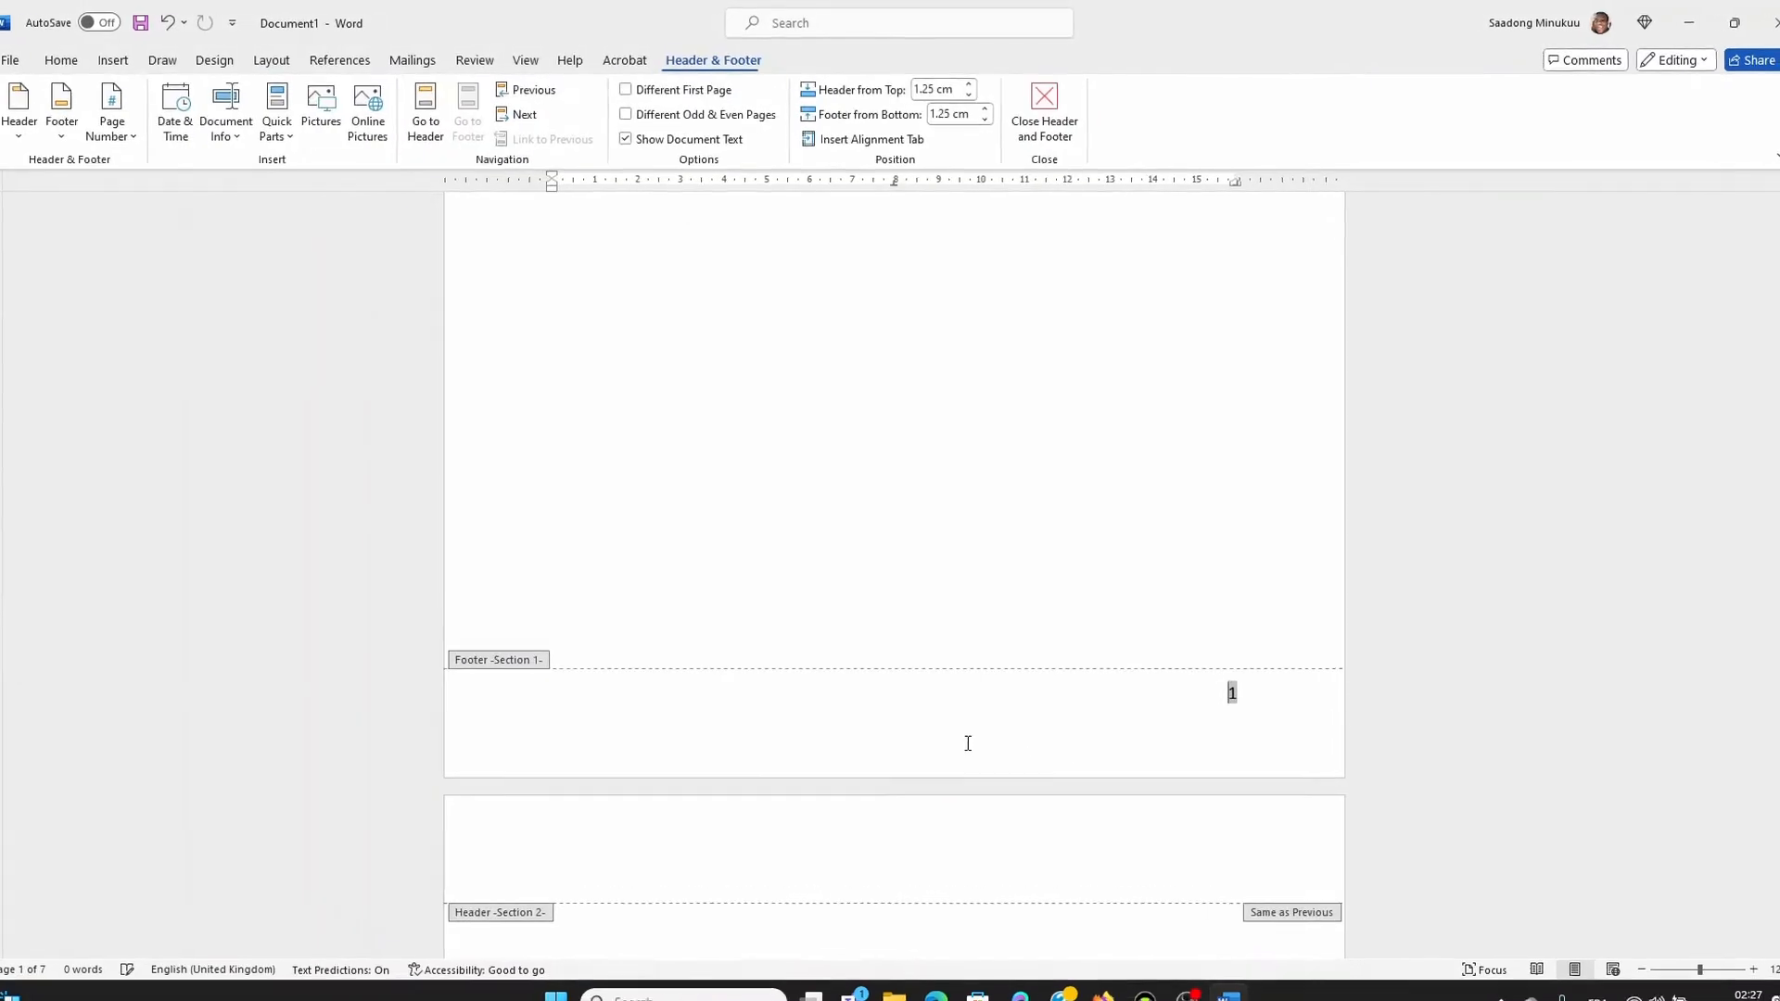
Step: Examine the section labels, the links to the previous section and the page numbers in the Section 1 and Section 2 headers and footers
{"action": "scroll", "coordinate": [819, 683], "scroll_direction": "up", "scroll_amount": 2}
{"action": "scroll", "coordinate": [818, 685], "scroll_direction": "down", "scroll_amount": 4}
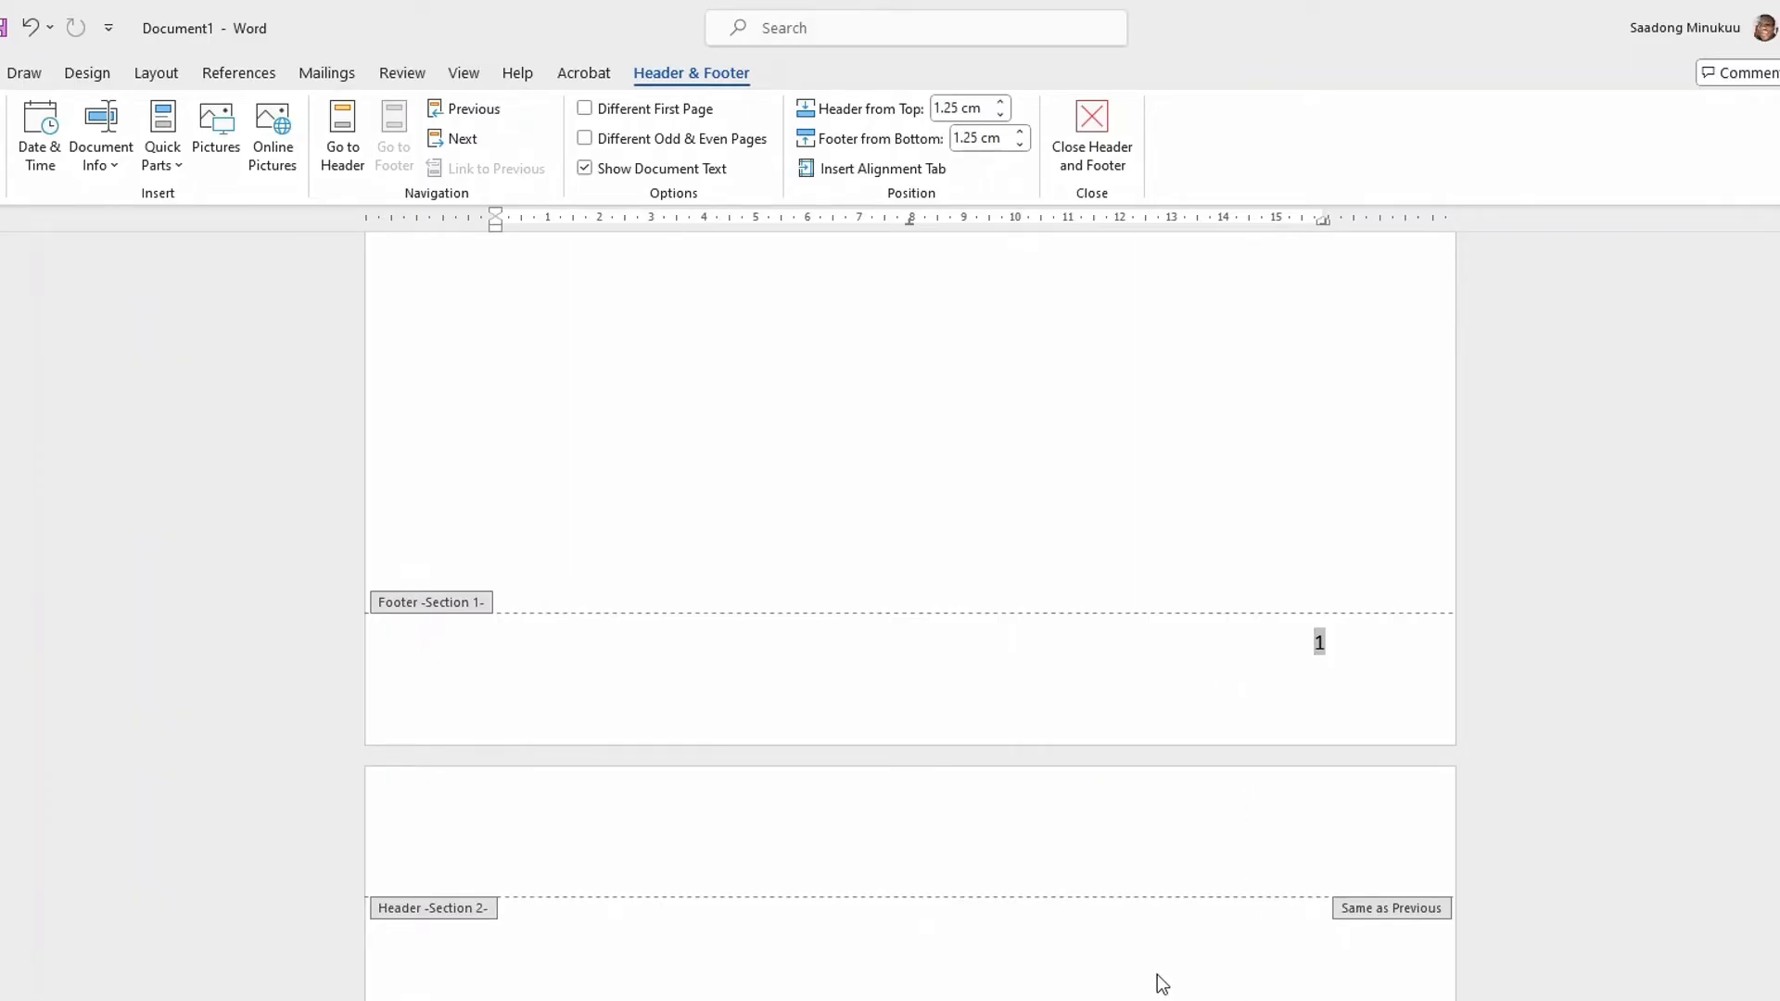
{"action": "scroll", "coordinate": [1163, 973], "scroll_direction": "down", "scroll_amount": 10}
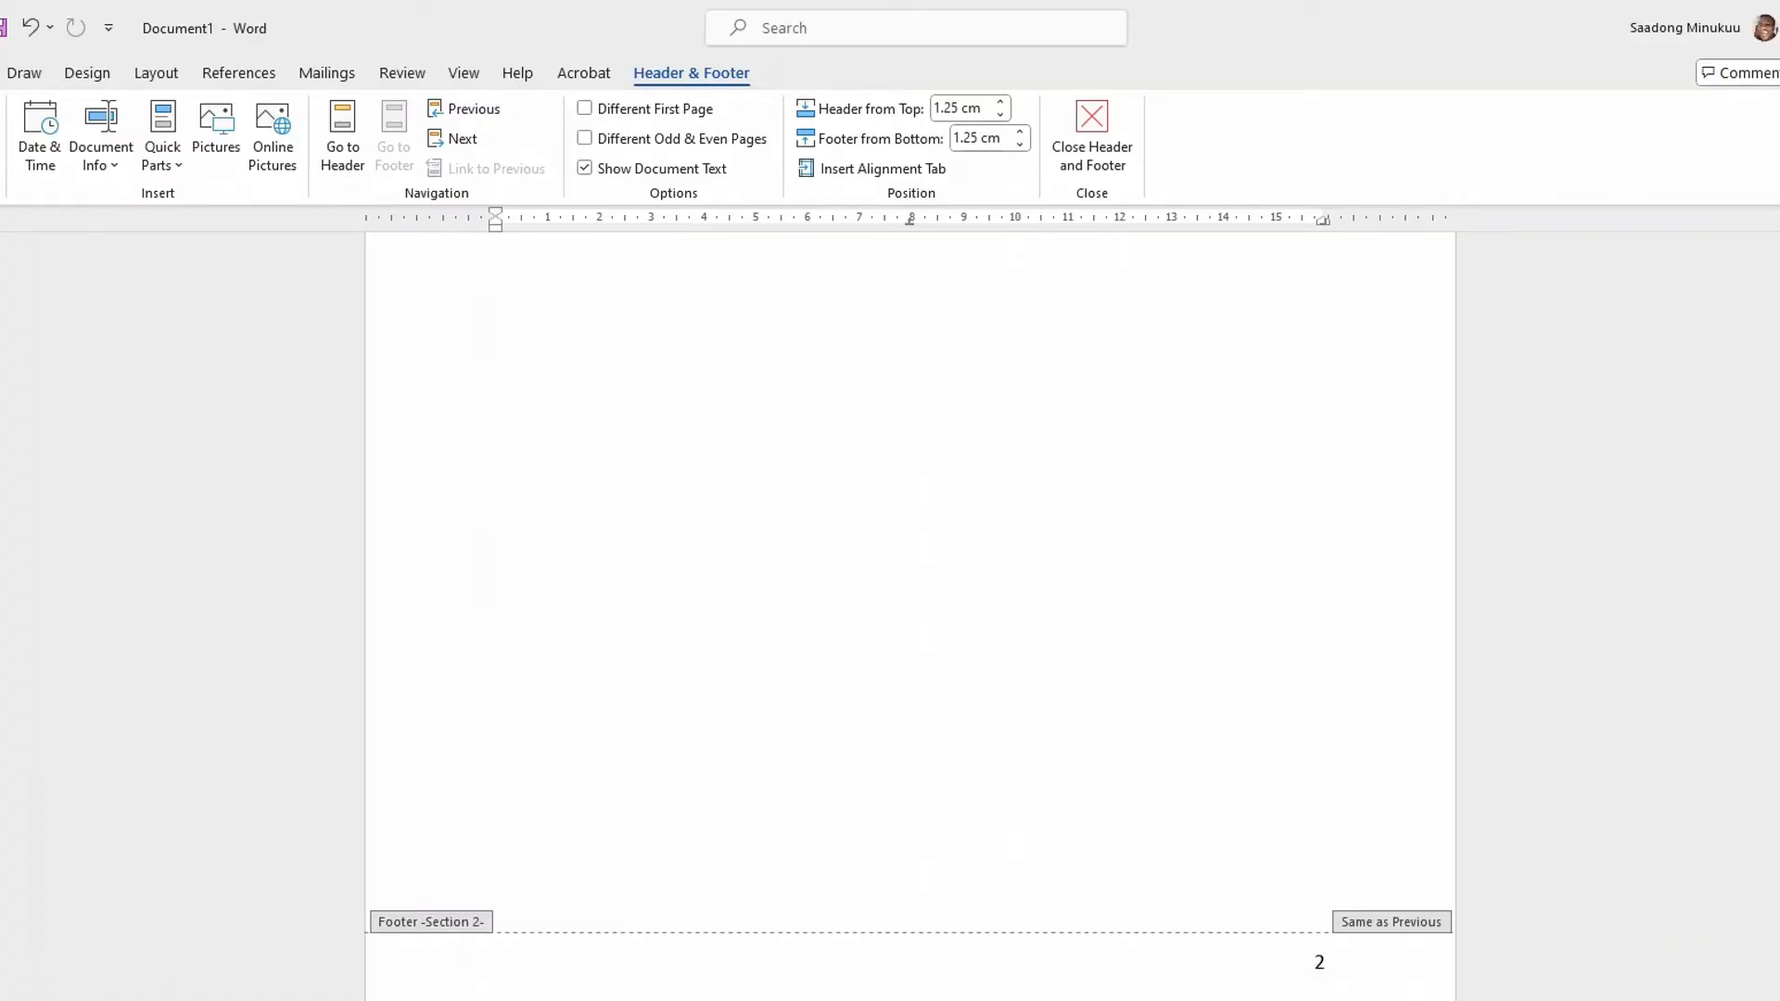
{"action": "scroll", "coordinate": [859, 907], "scroll_direction": "down", "scroll_amount": 20}
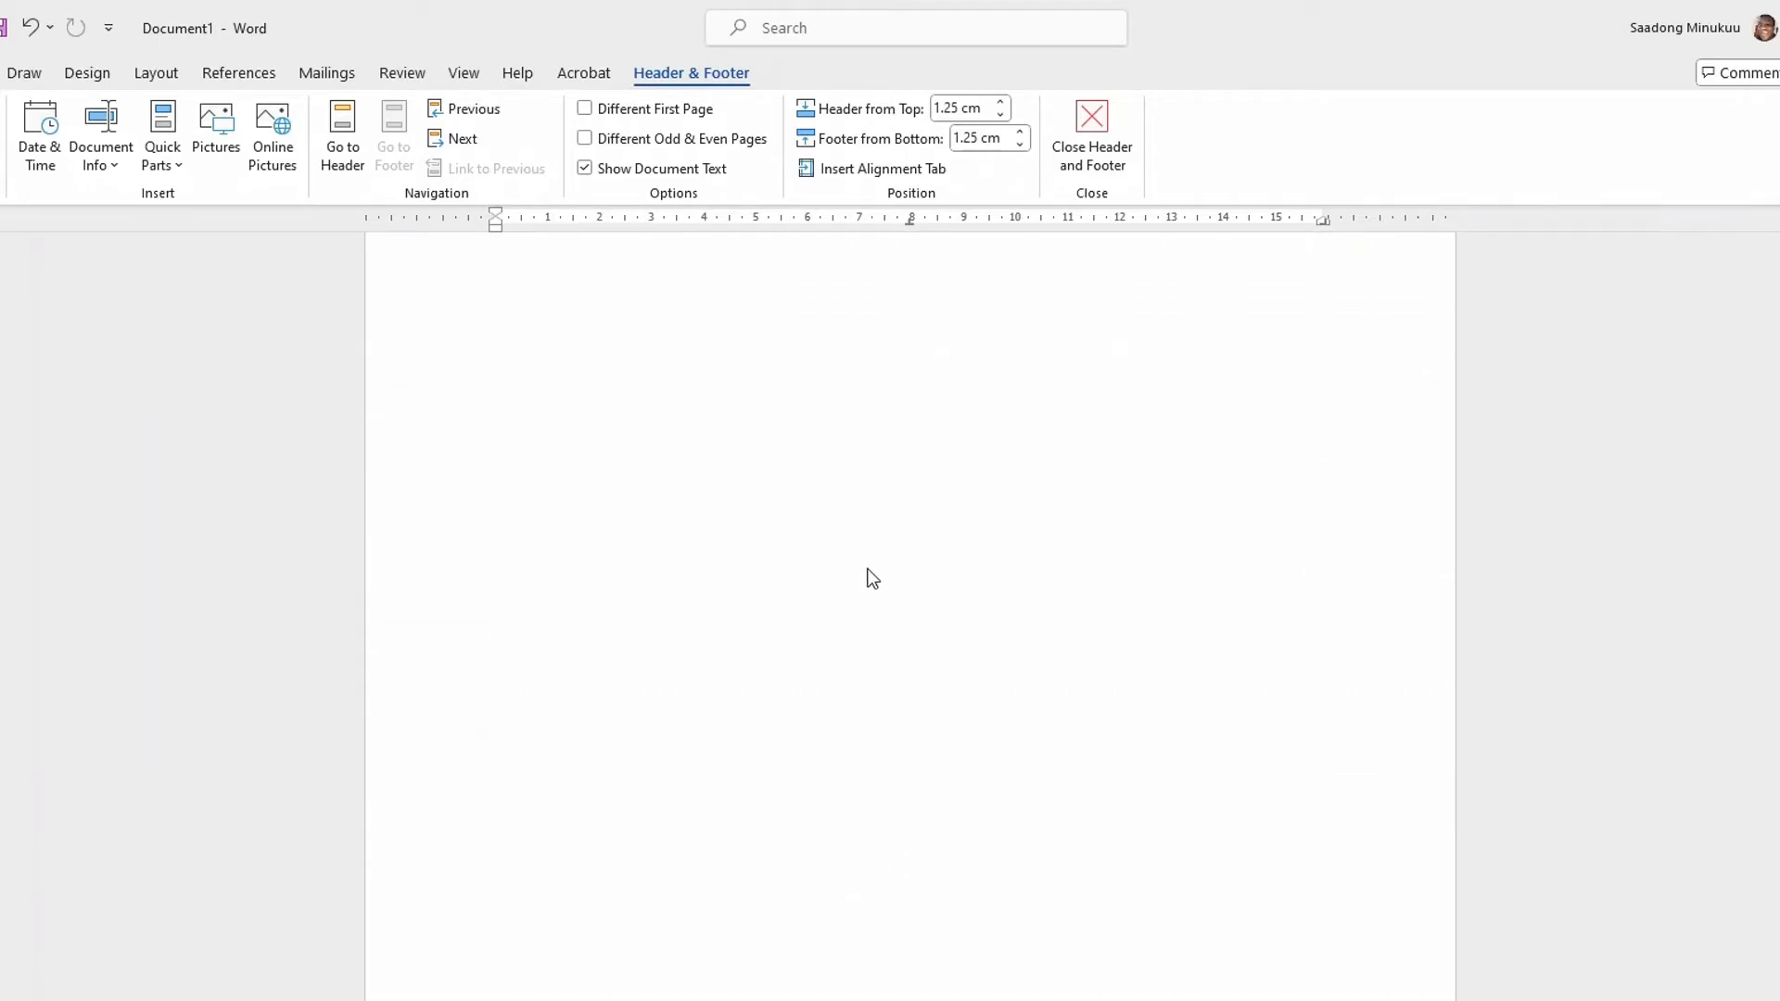
{"action": "scroll", "coordinate": [871, 898], "scroll_direction": "down", "scroll_amount": 3}
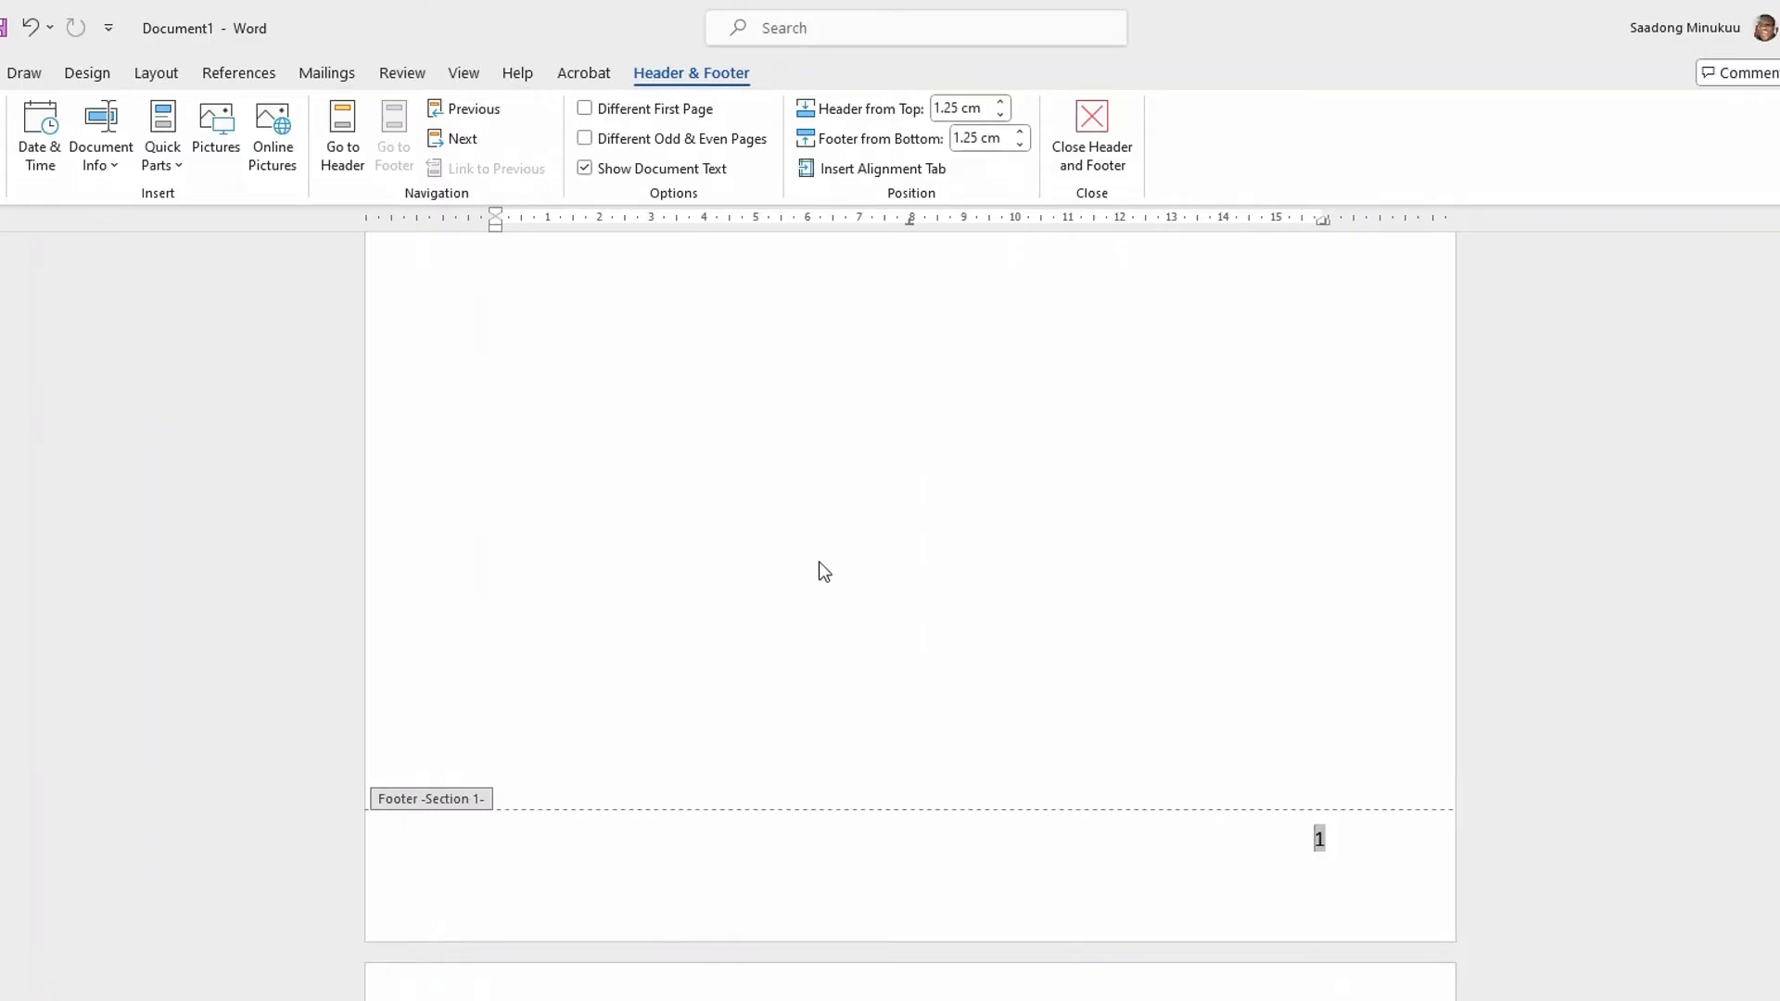
{"action": "scroll", "coordinate": [819, 562], "scroll_direction": "up", "scroll_amount": 2}
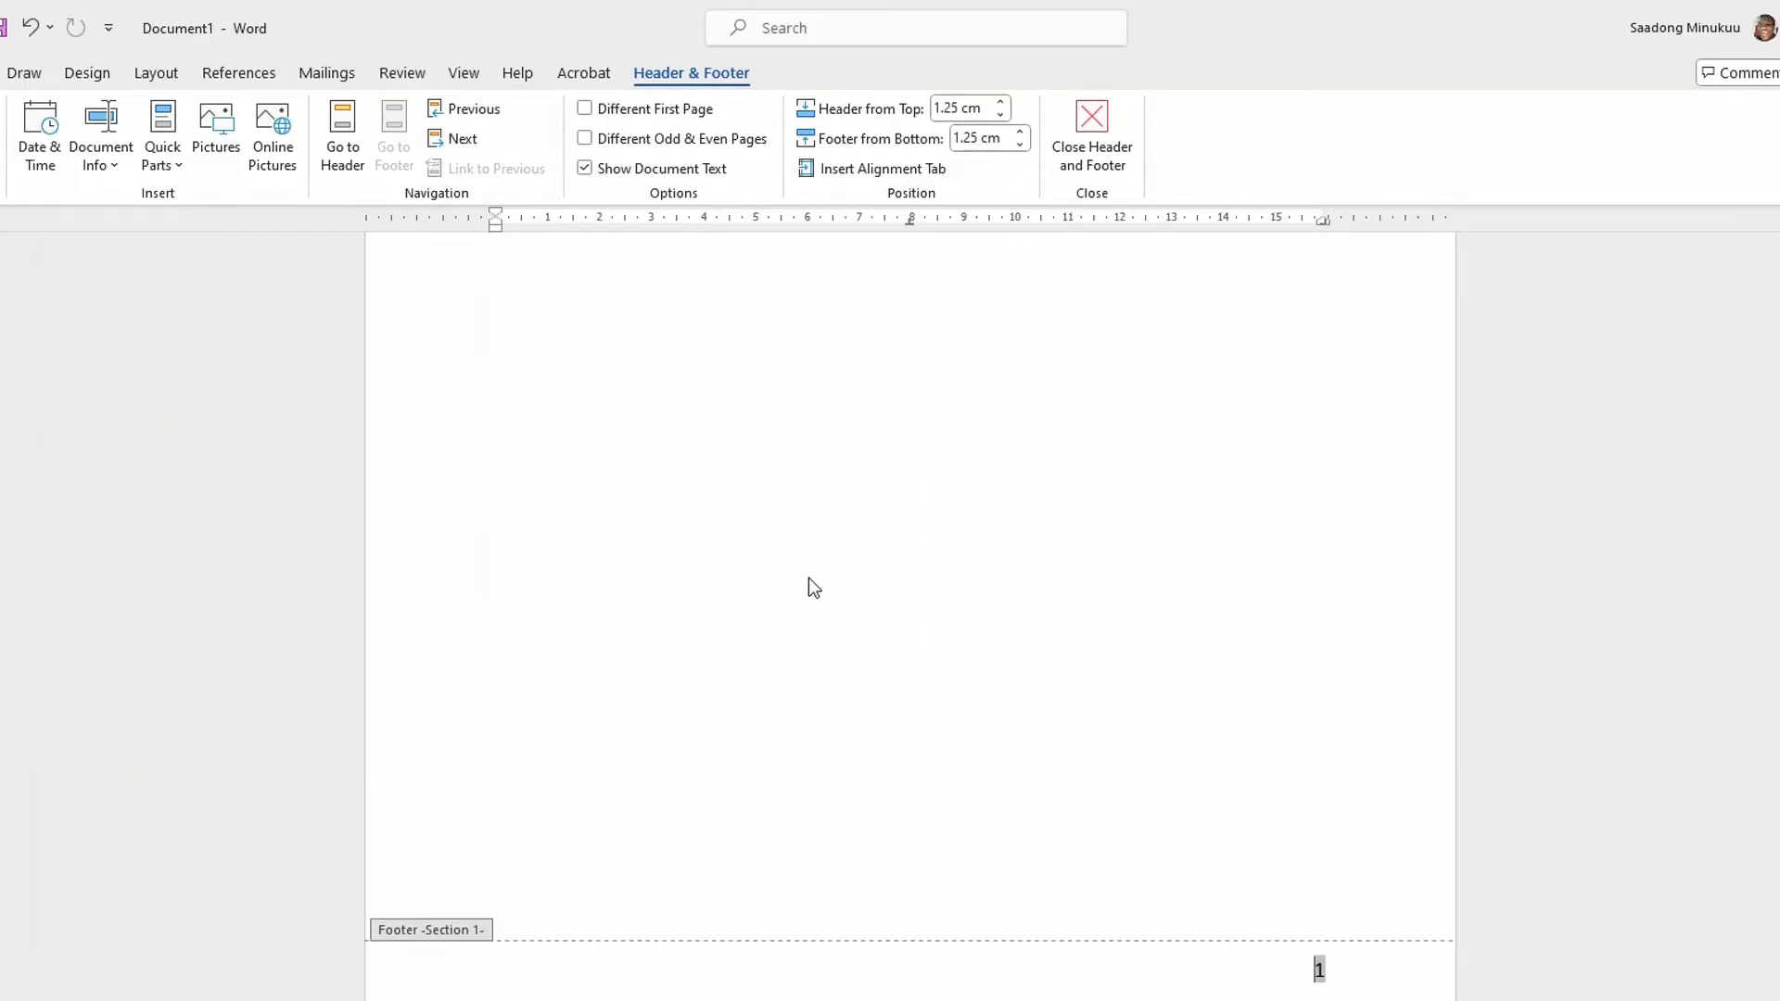
{"action": "scroll", "coordinate": [835, 584], "scroll_direction": "down", "scroll_amount": 3}
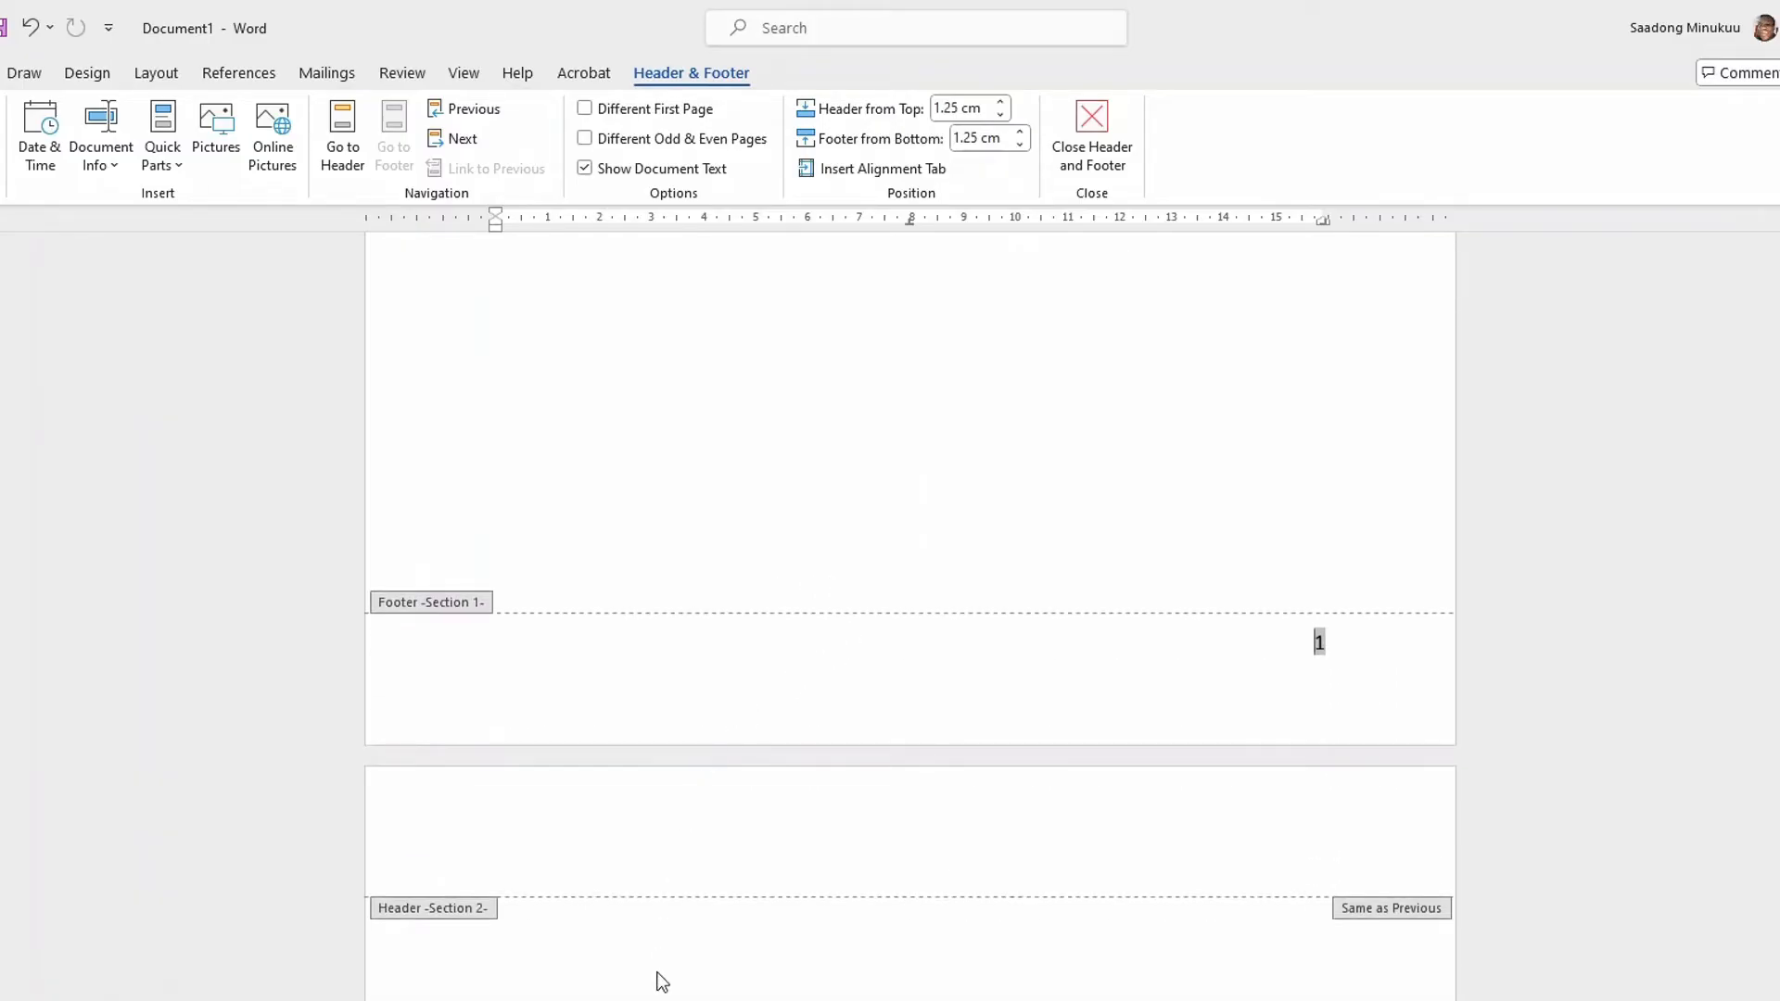
{"action": "scroll", "coordinate": [911, 612], "scroll_direction": "down", "scroll_amount": 2}
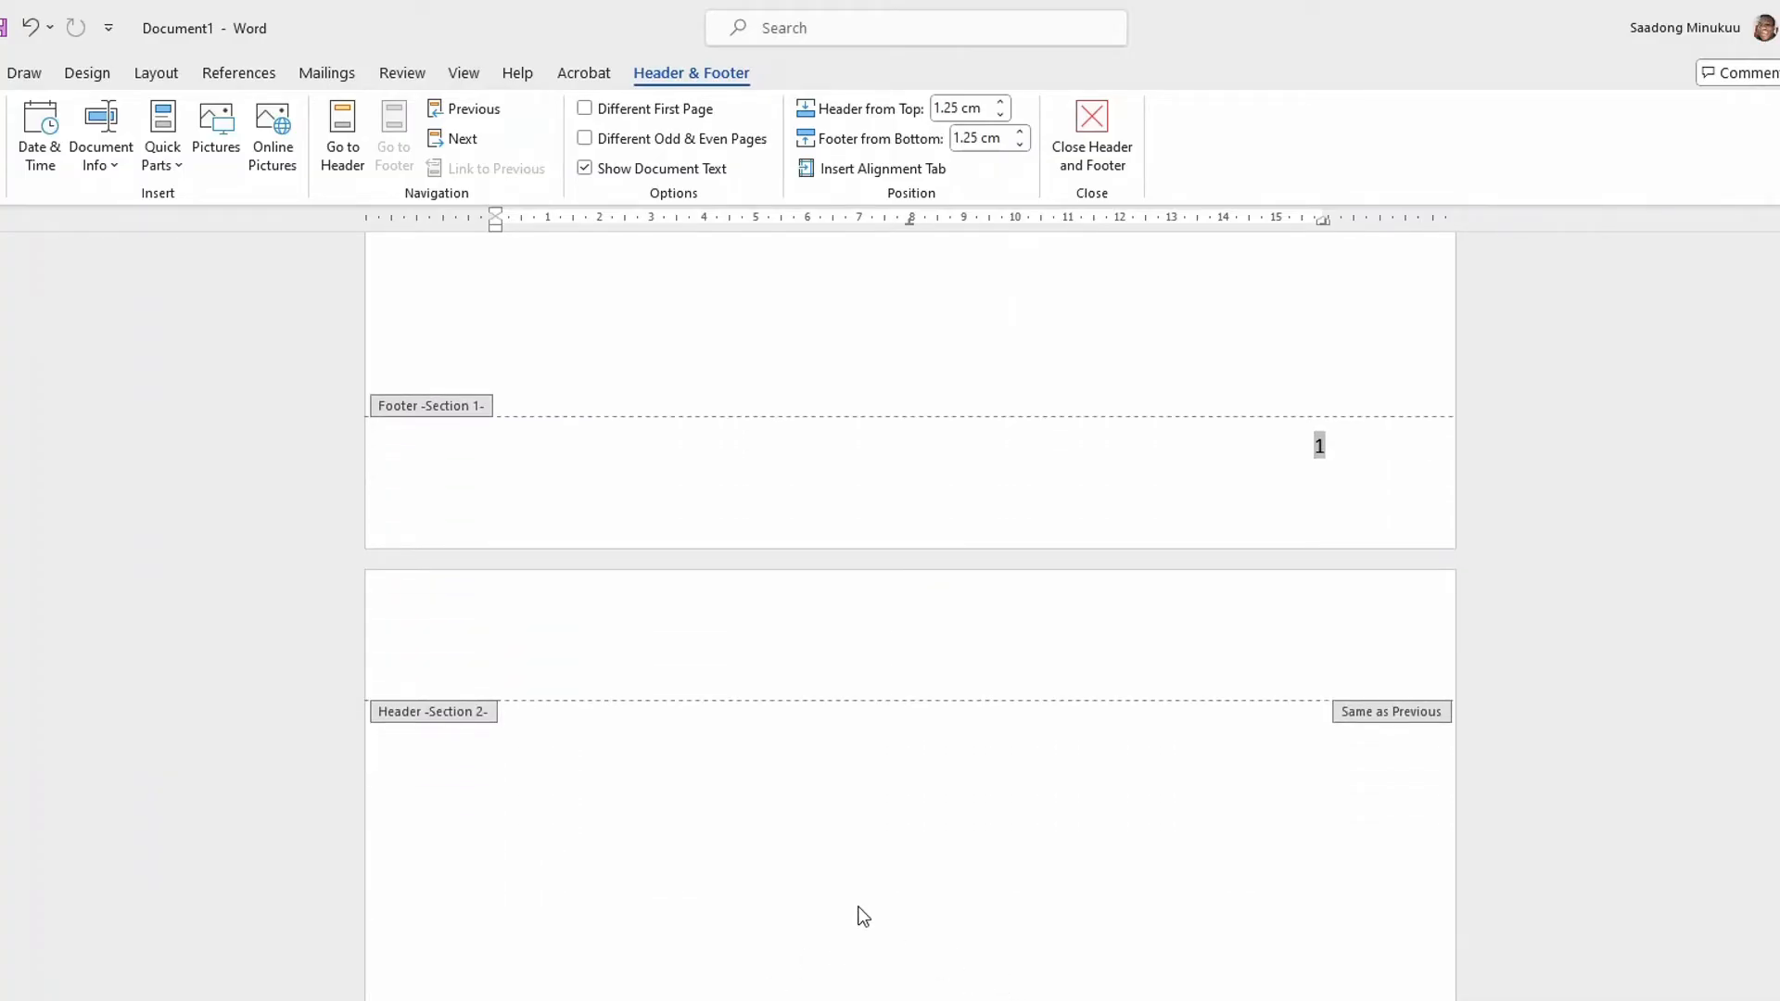
{"action": "scroll", "coordinate": [896, 933], "scroll_direction": "down", "scroll_amount": 14}
{"action": "scroll", "coordinate": [742, 936], "scroll_direction": "down", "scroll_amount": 14}
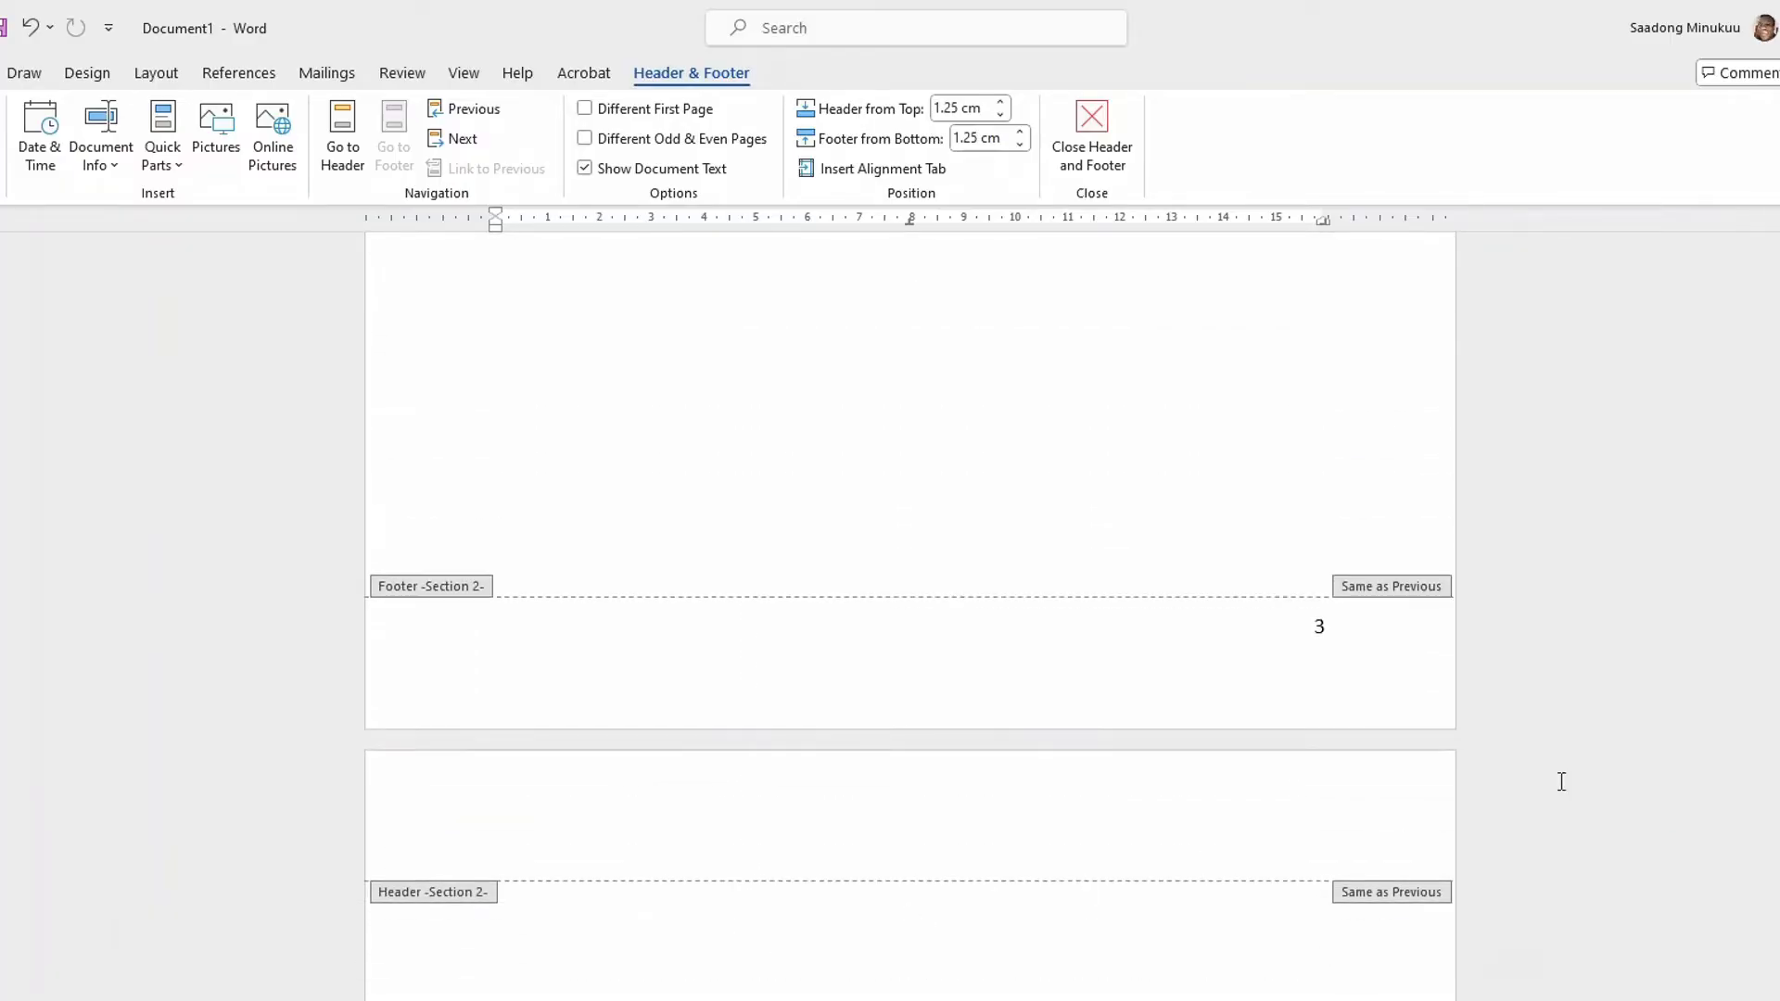
{"action": "scroll", "coordinate": [885, 677], "scroll_direction": "up", "scroll_amount": 1}
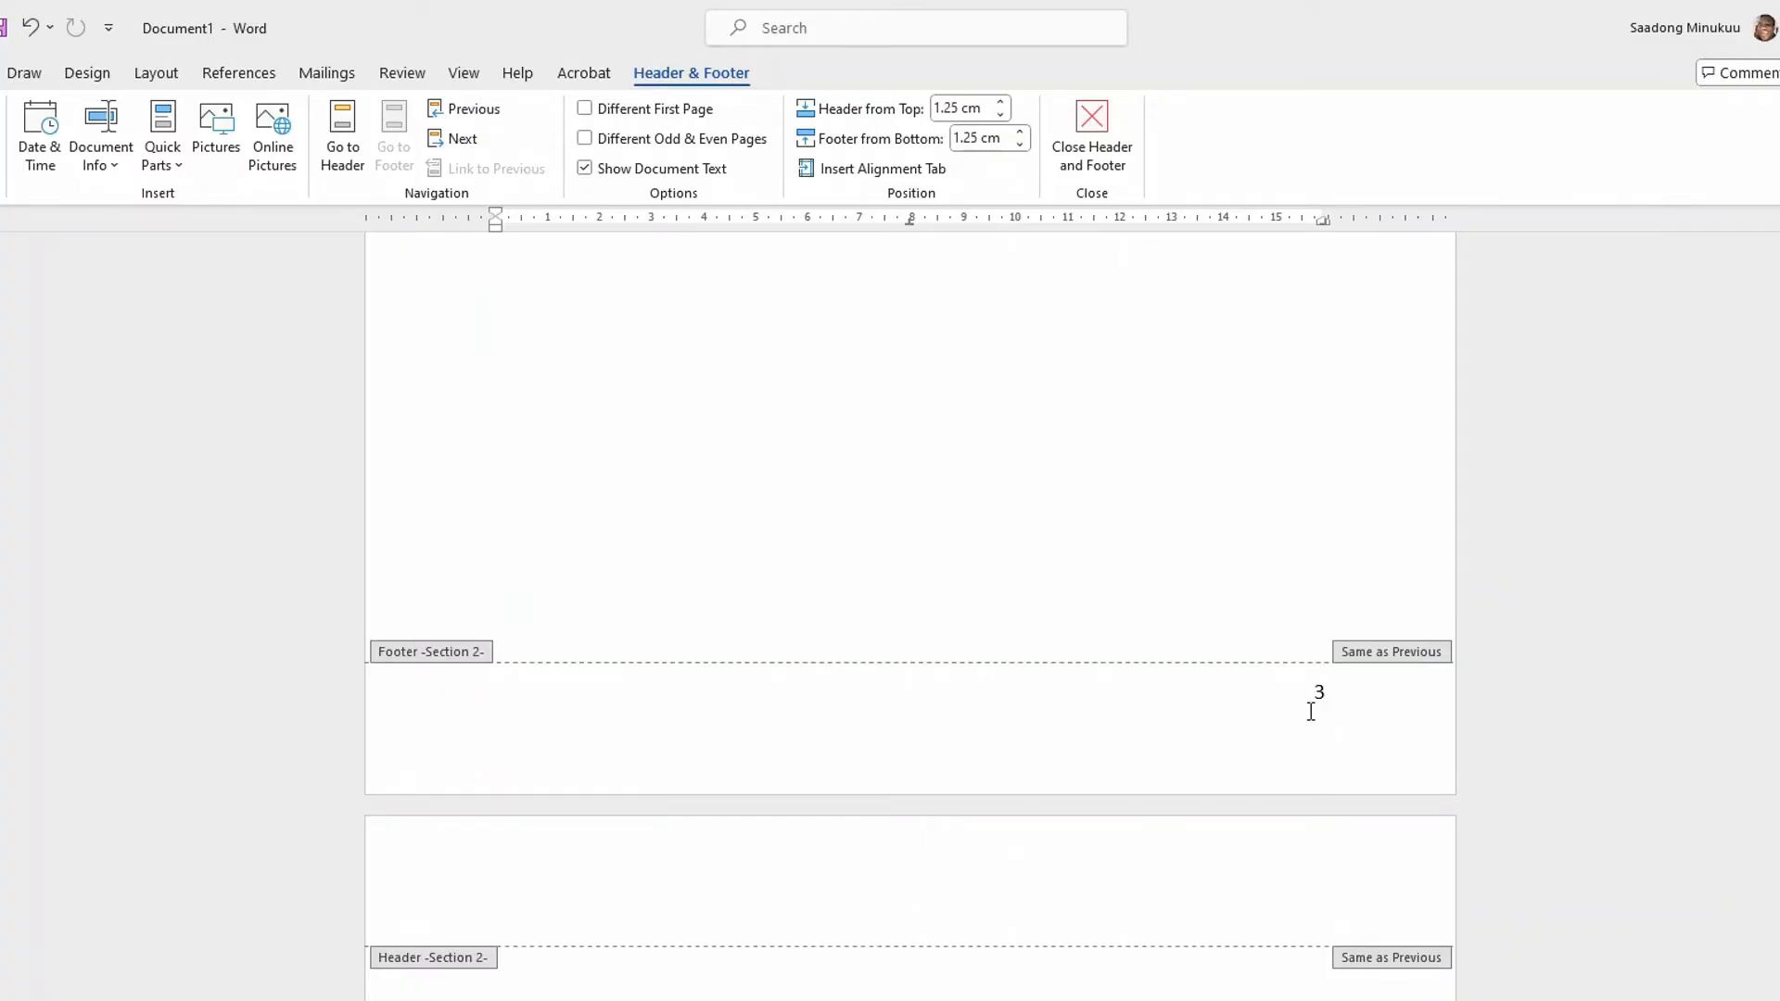
{"action": "scroll", "coordinate": [1181, 664], "scroll_direction": "up", "scroll_amount": 10}
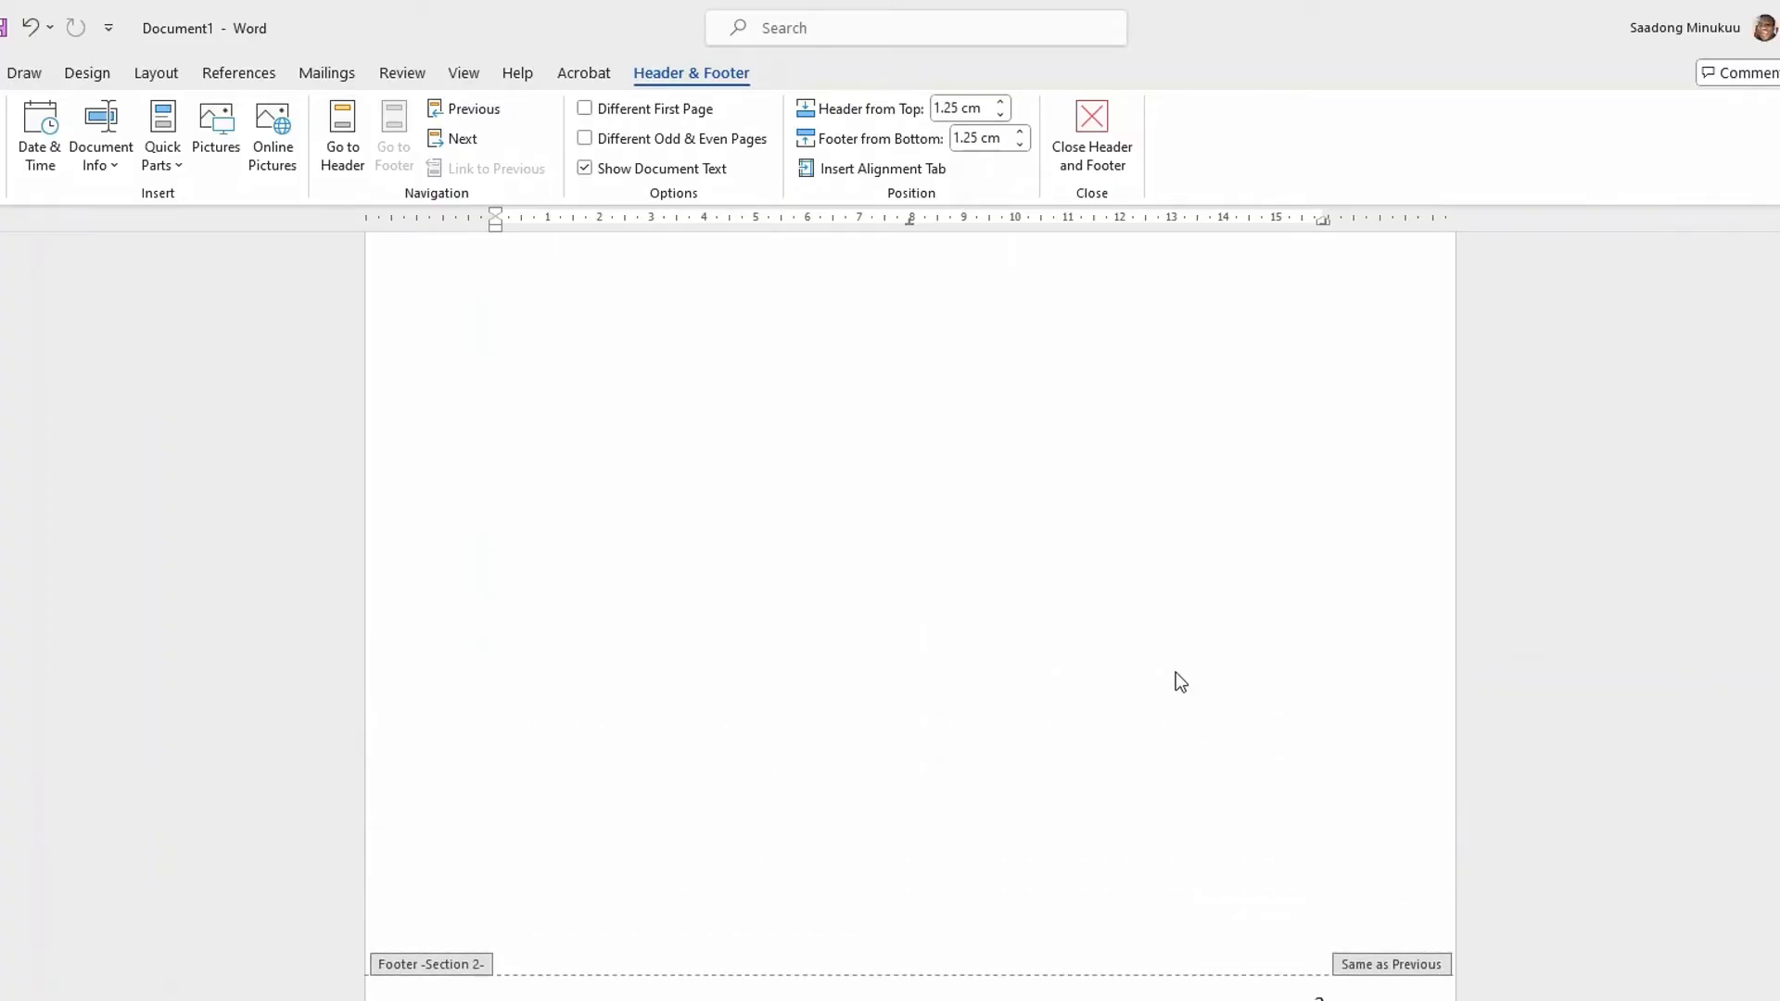
Step: Compare the page numbers in the Section 2 footers with the Section 1 footer on the first page
{"action": "scroll", "coordinate": [1133, 636], "scroll_direction": "up", "scroll_amount": 7}
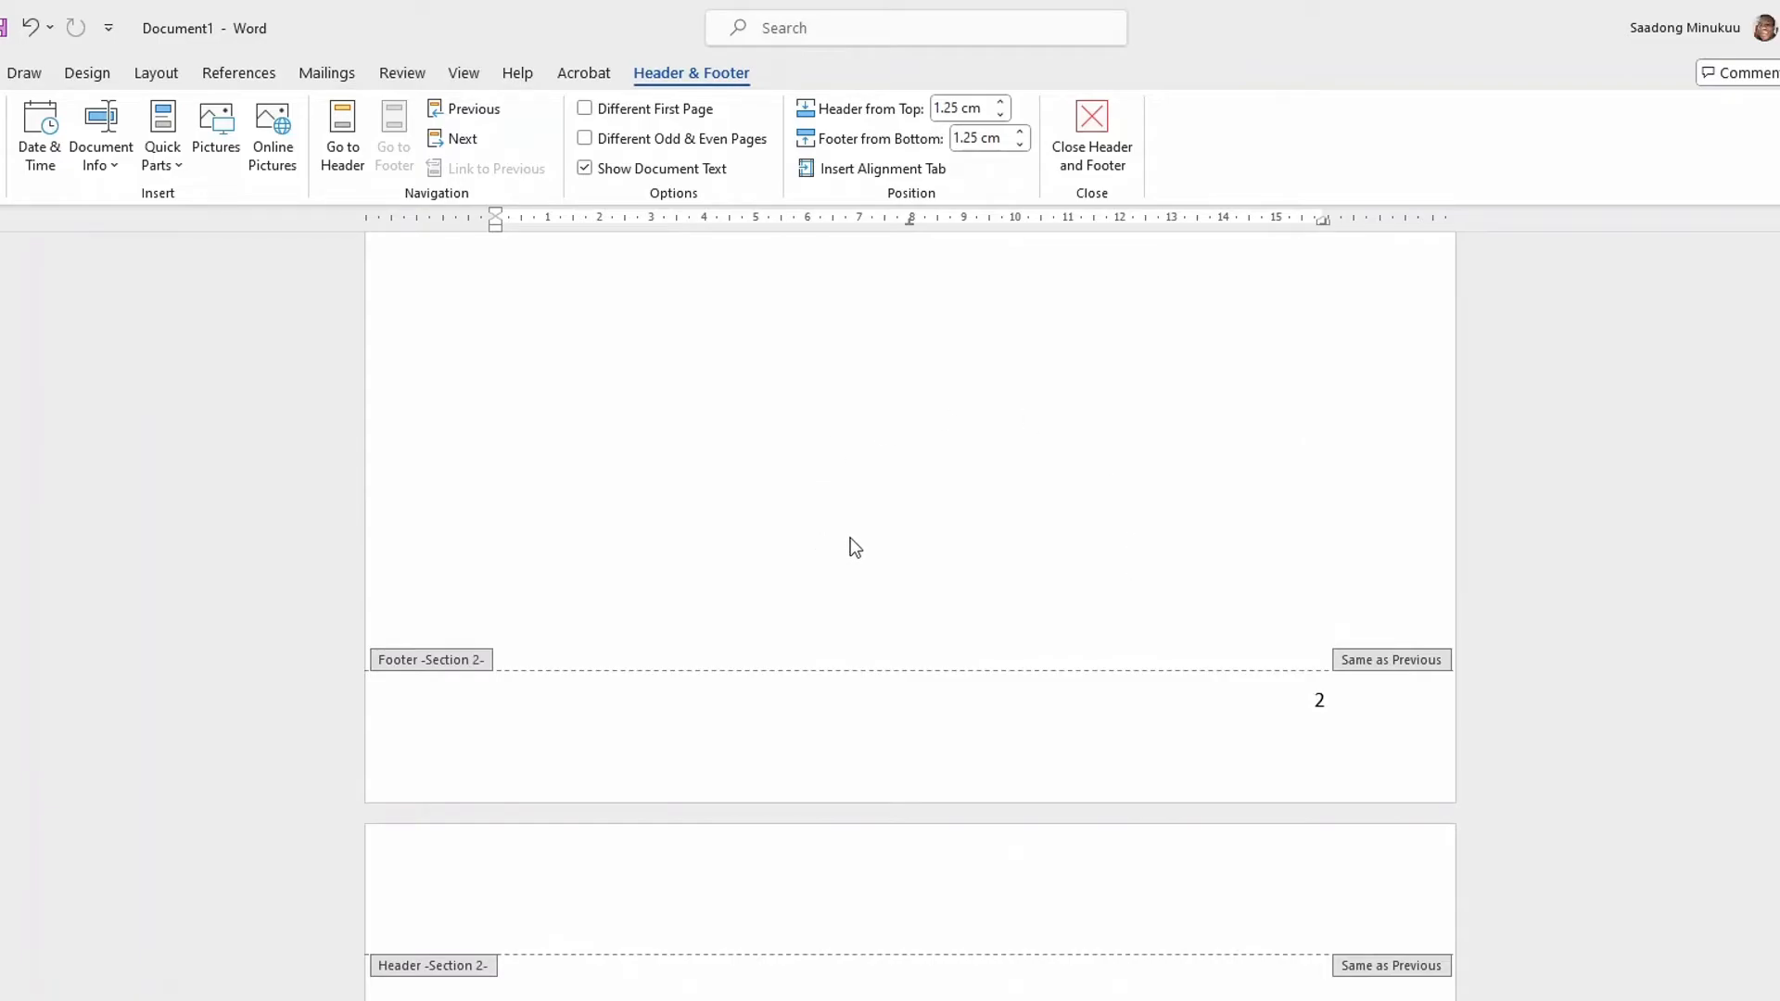
{"action": "scroll", "coordinate": [1025, 816], "scroll_direction": "down", "scroll_amount": 10}
{"action": "scroll", "coordinate": [1020, 783], "scroll_direction": "down", "scroll_amount": 3}
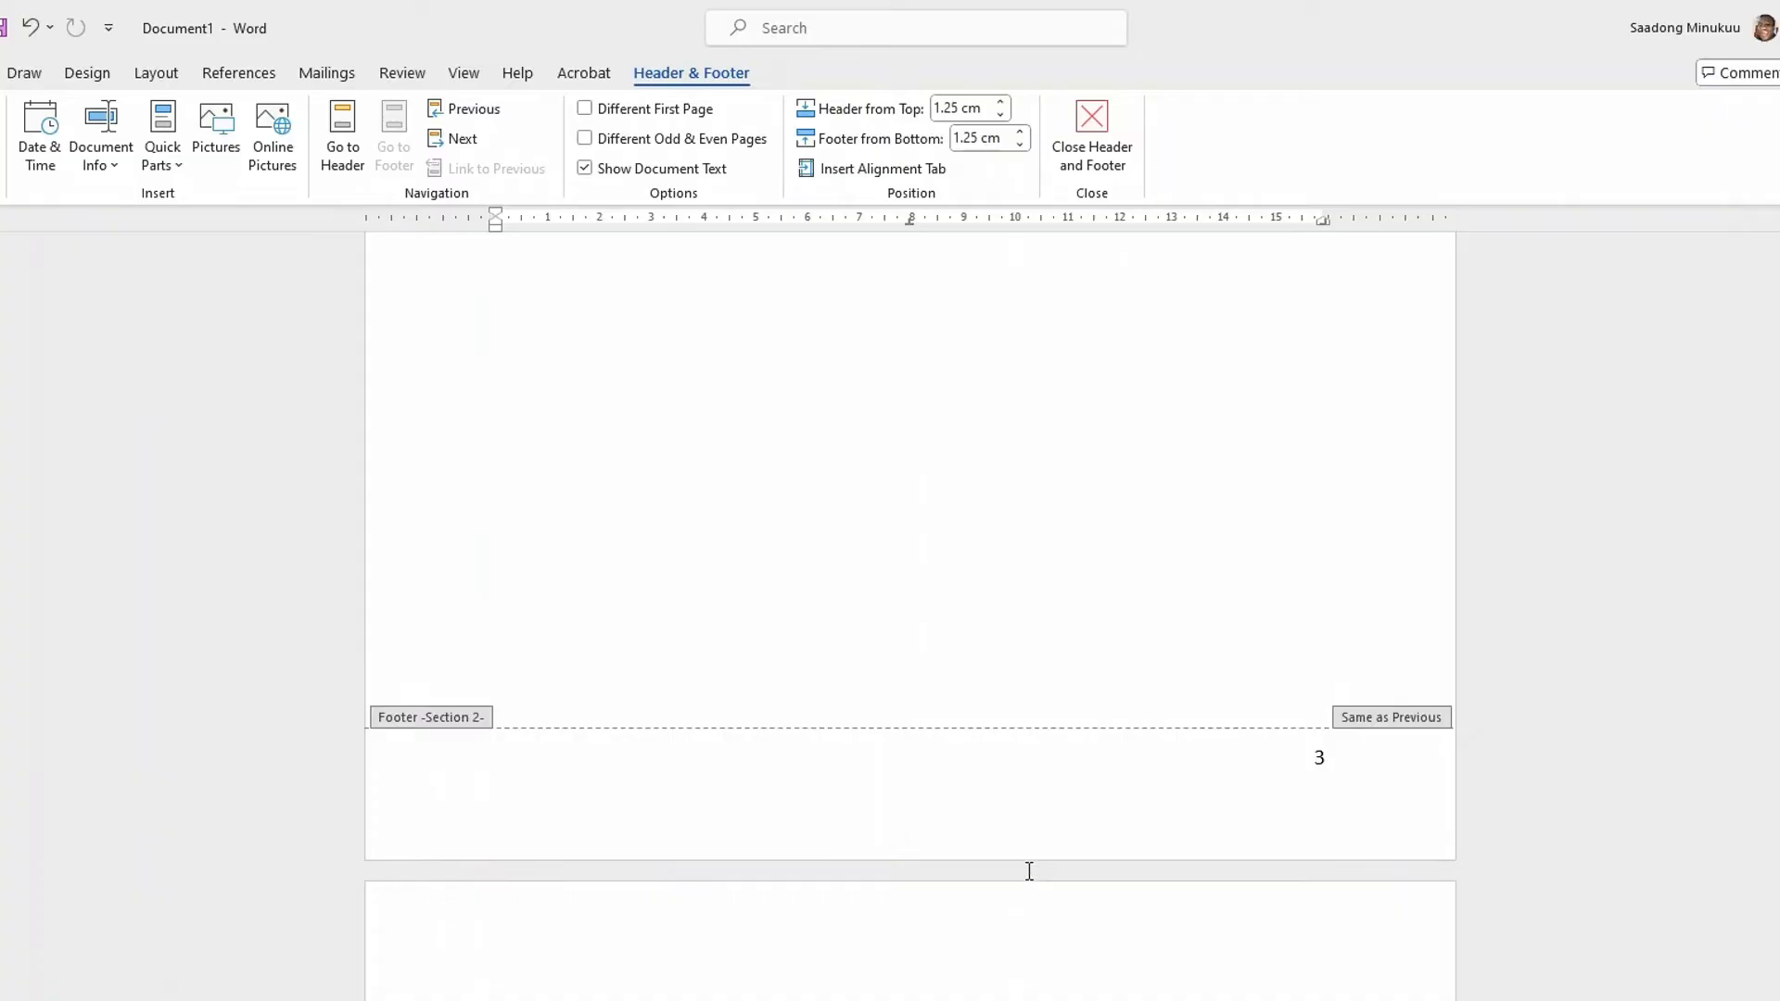
{"action": "scroll", "coordinate": [1029, 848], "scroll_direction": "up", "scroll_amount": 2}
{"action": "scroll", "coordinate": [1030, 849], "scroll_direction": "up", "scroll_amount": 3}
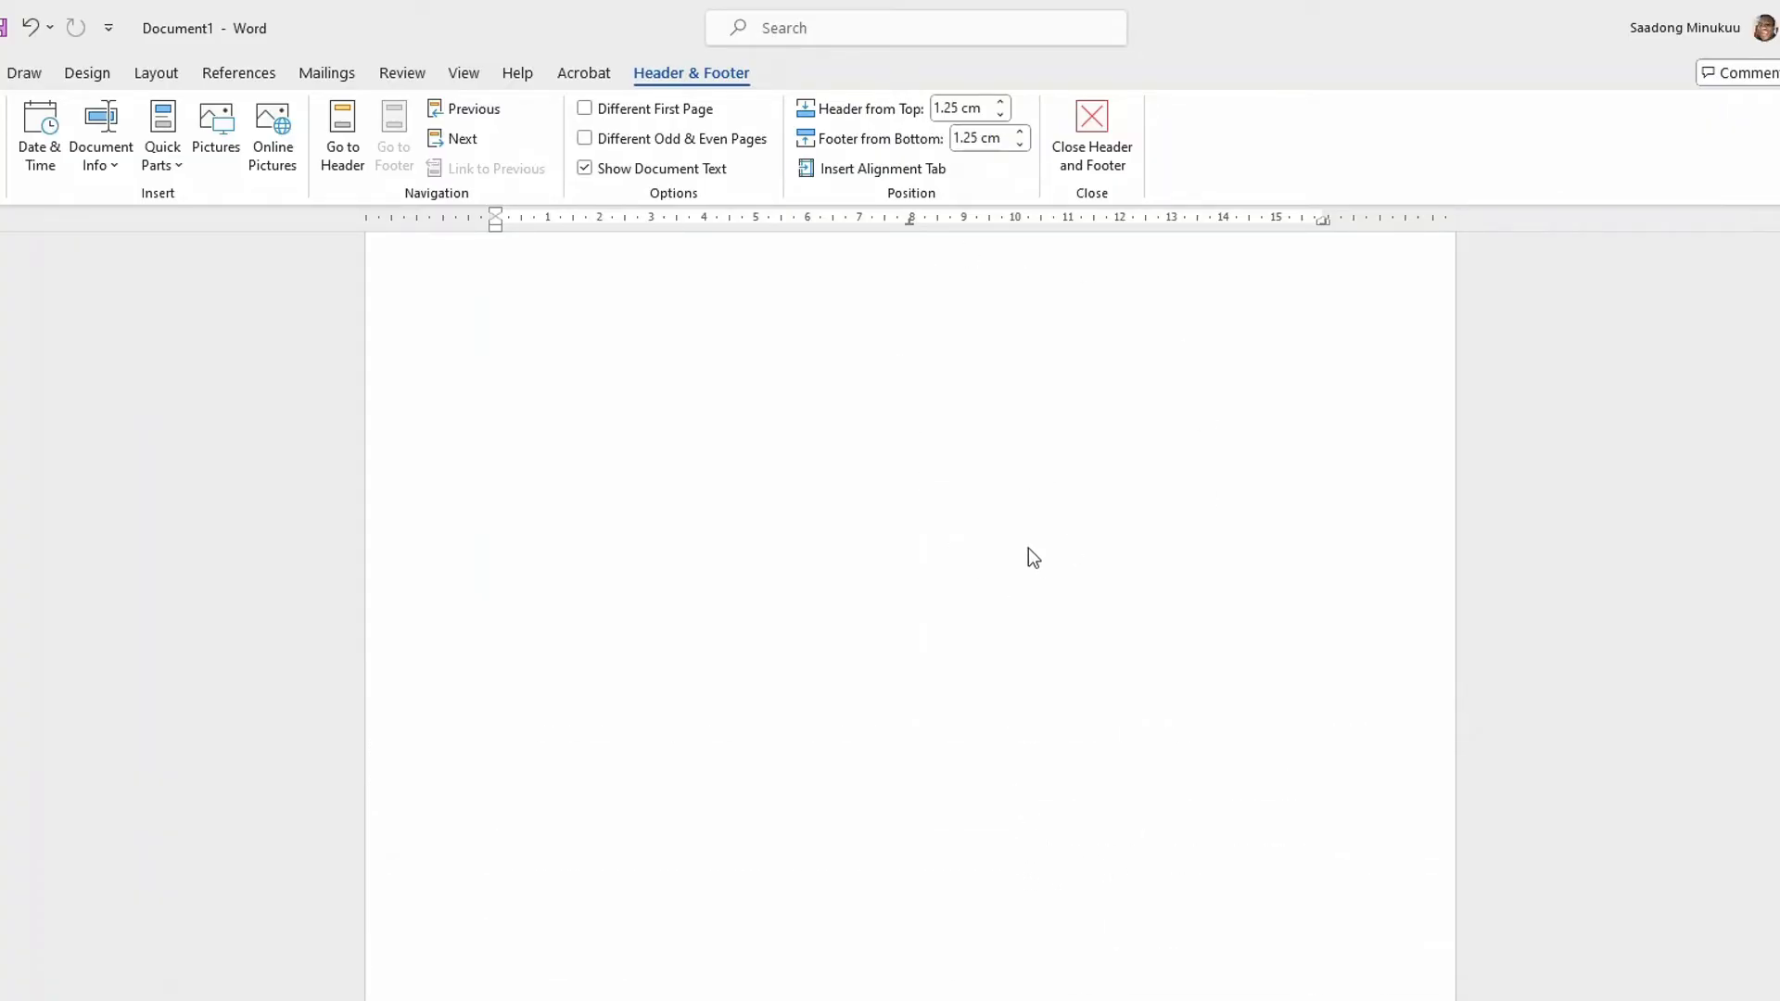
{"action": "scroll", "coordinate": [1034, 607], "scroll_direction": "down", "scroll_amount": 3}
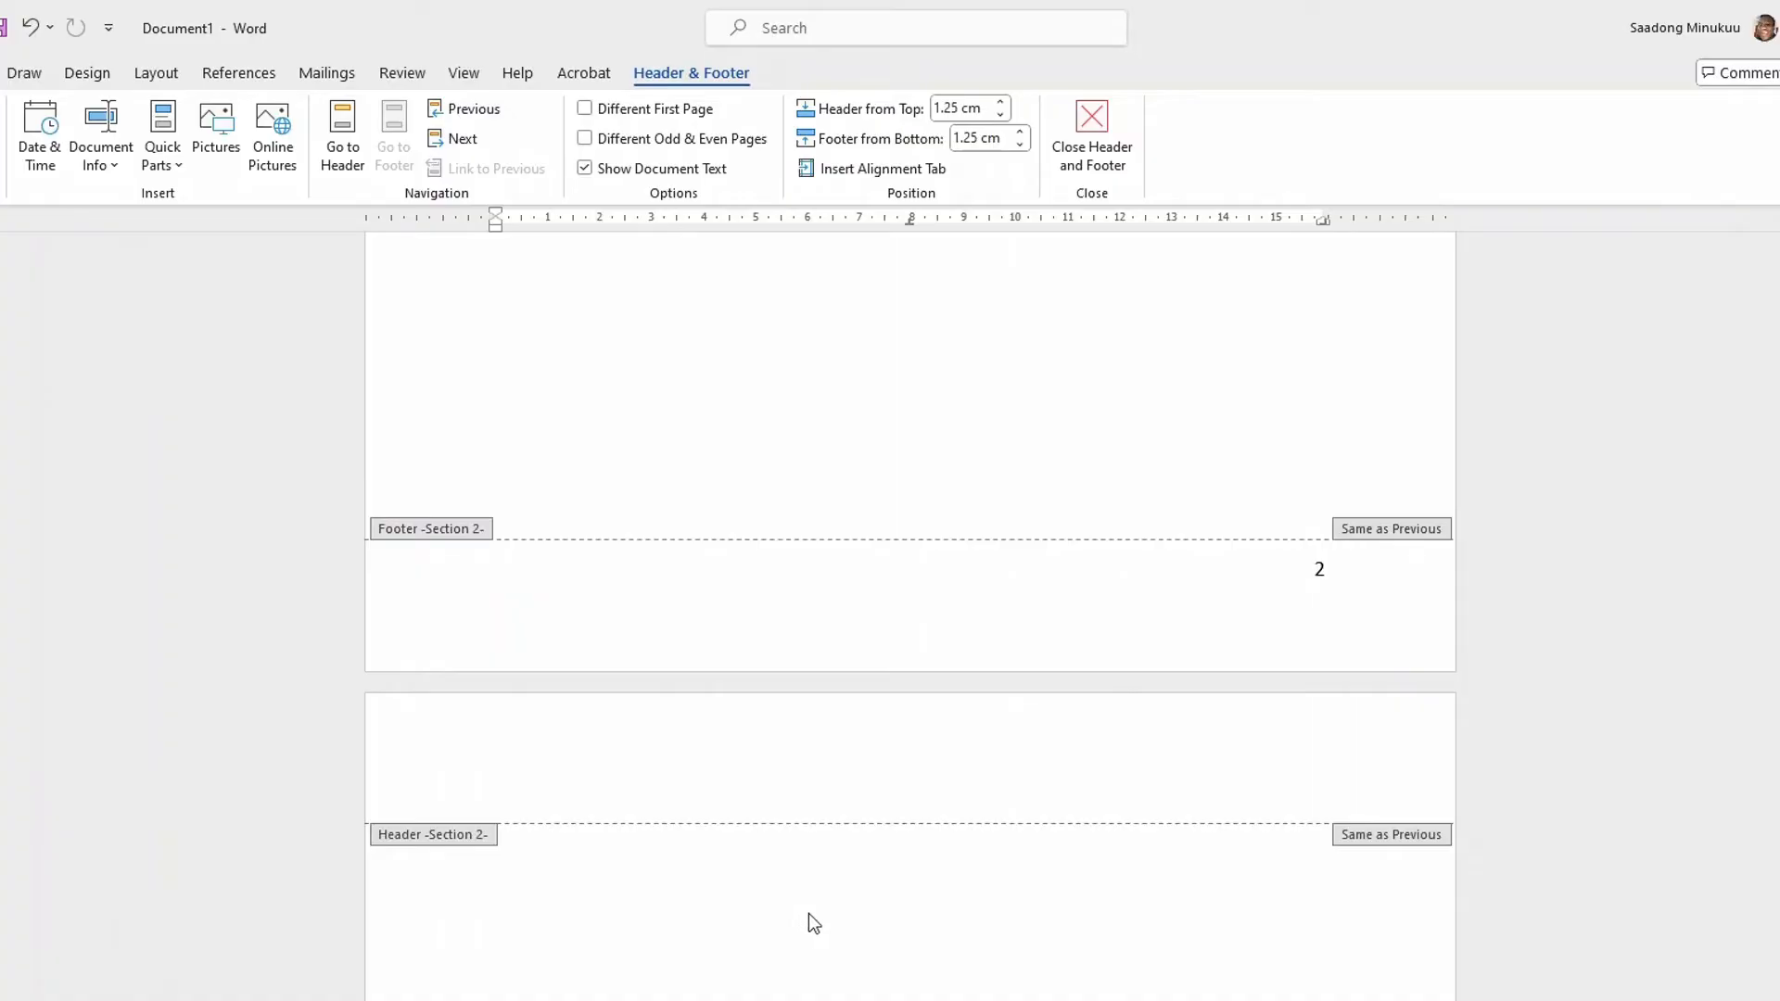
{"action": "scroll", "coordinate": [816, 921], "scroll_direction": "up", "scroll_amount": 15}
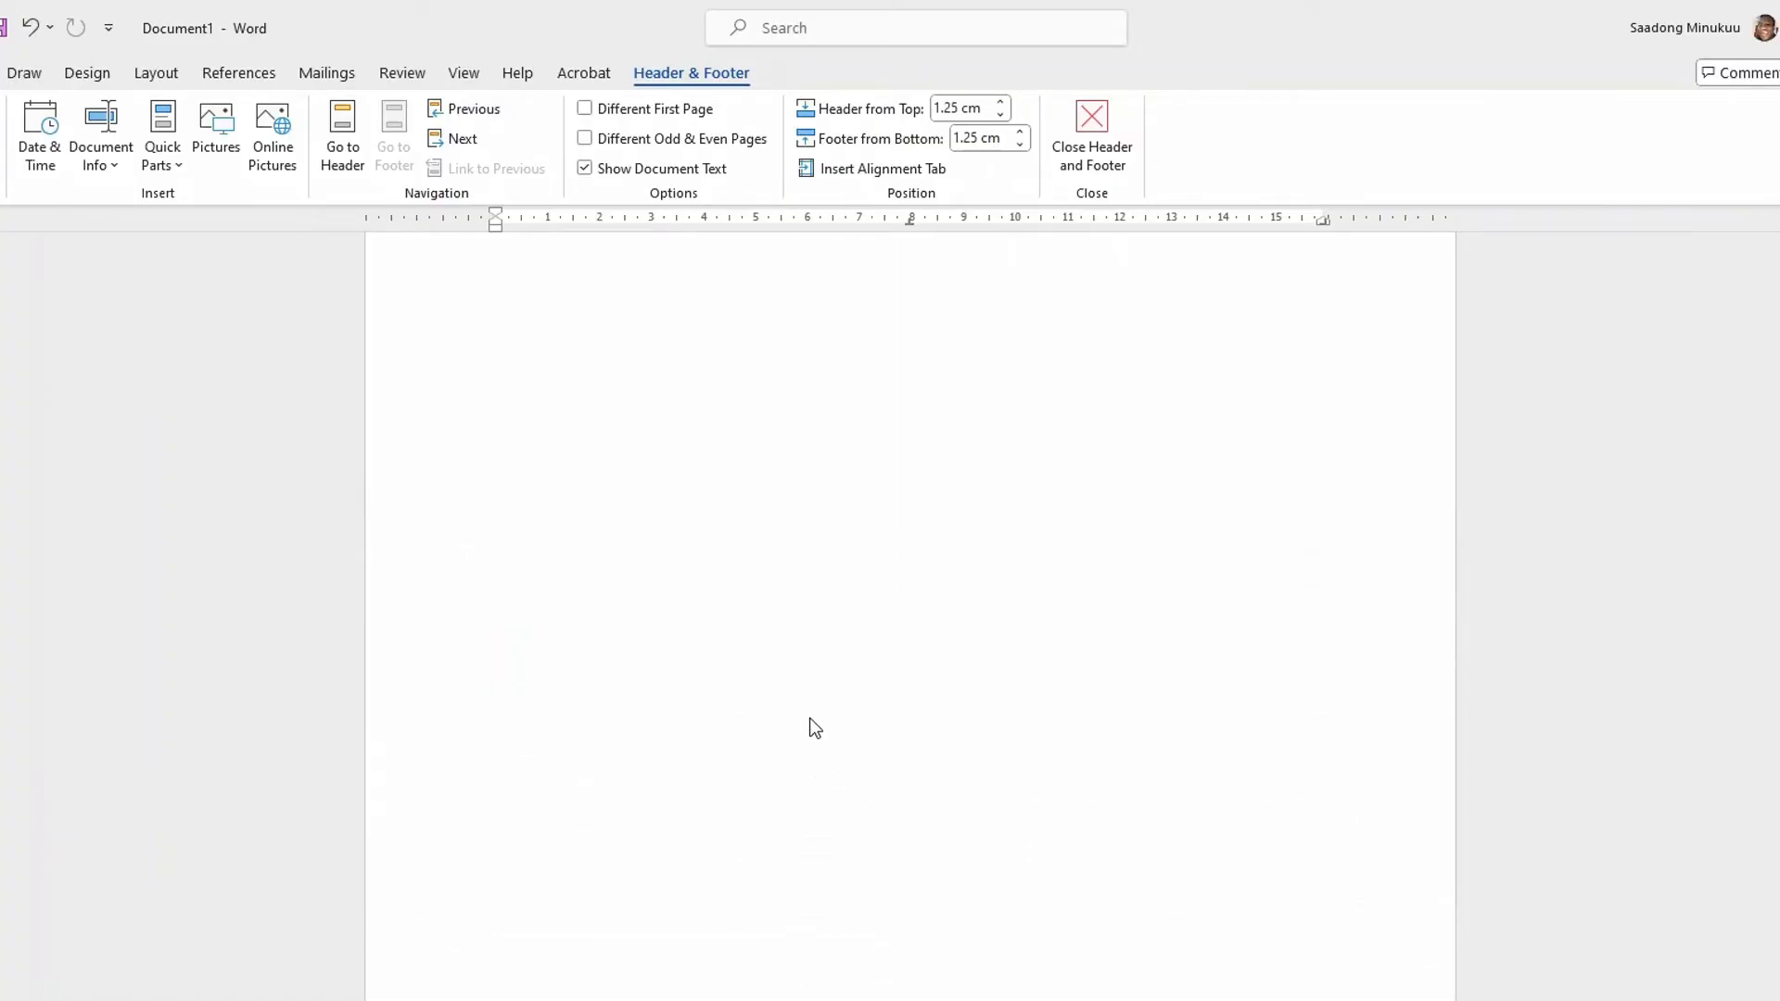
{"action": "scroll", "coordinate": [811, 732], "scroll_direction": "up", "scroll_amount": 8}
{"action": "scroll", "coordinate": [804, 722], "scroll_direction": "down", "scroll_amount": 3}
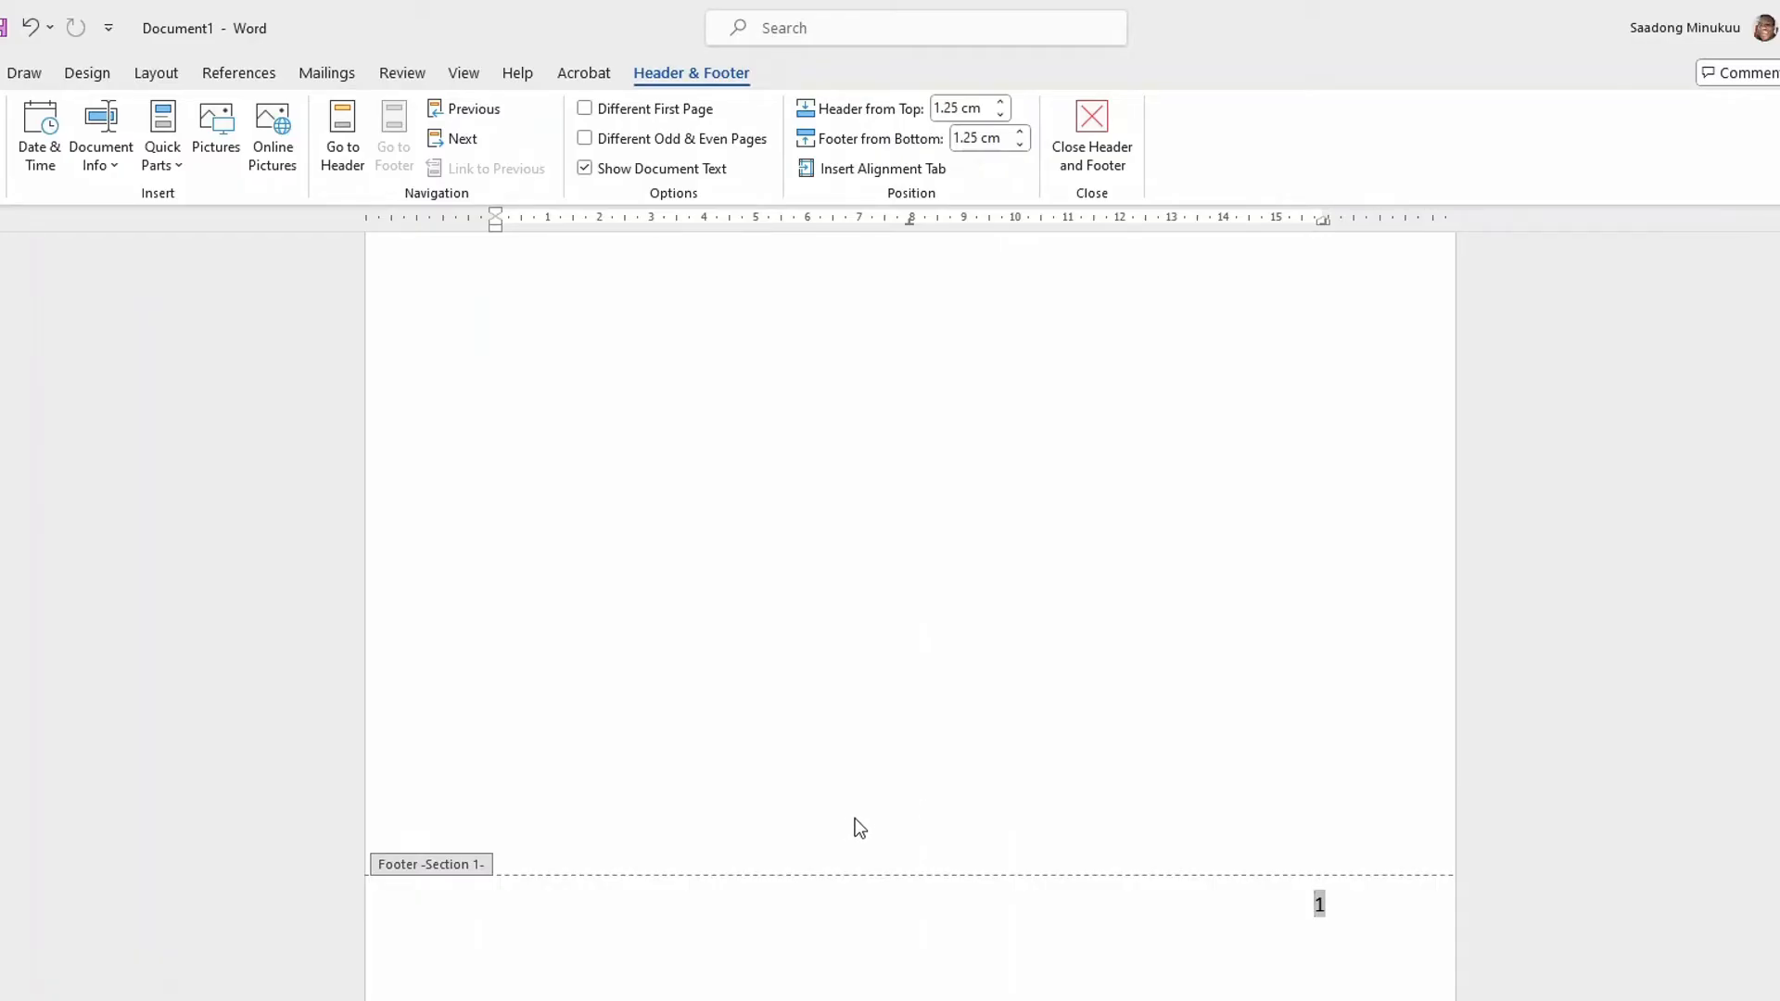
{"action": "scroll", "coordinate": [822, 430], "scroll_direction": "up", "scroll_amount": 3}
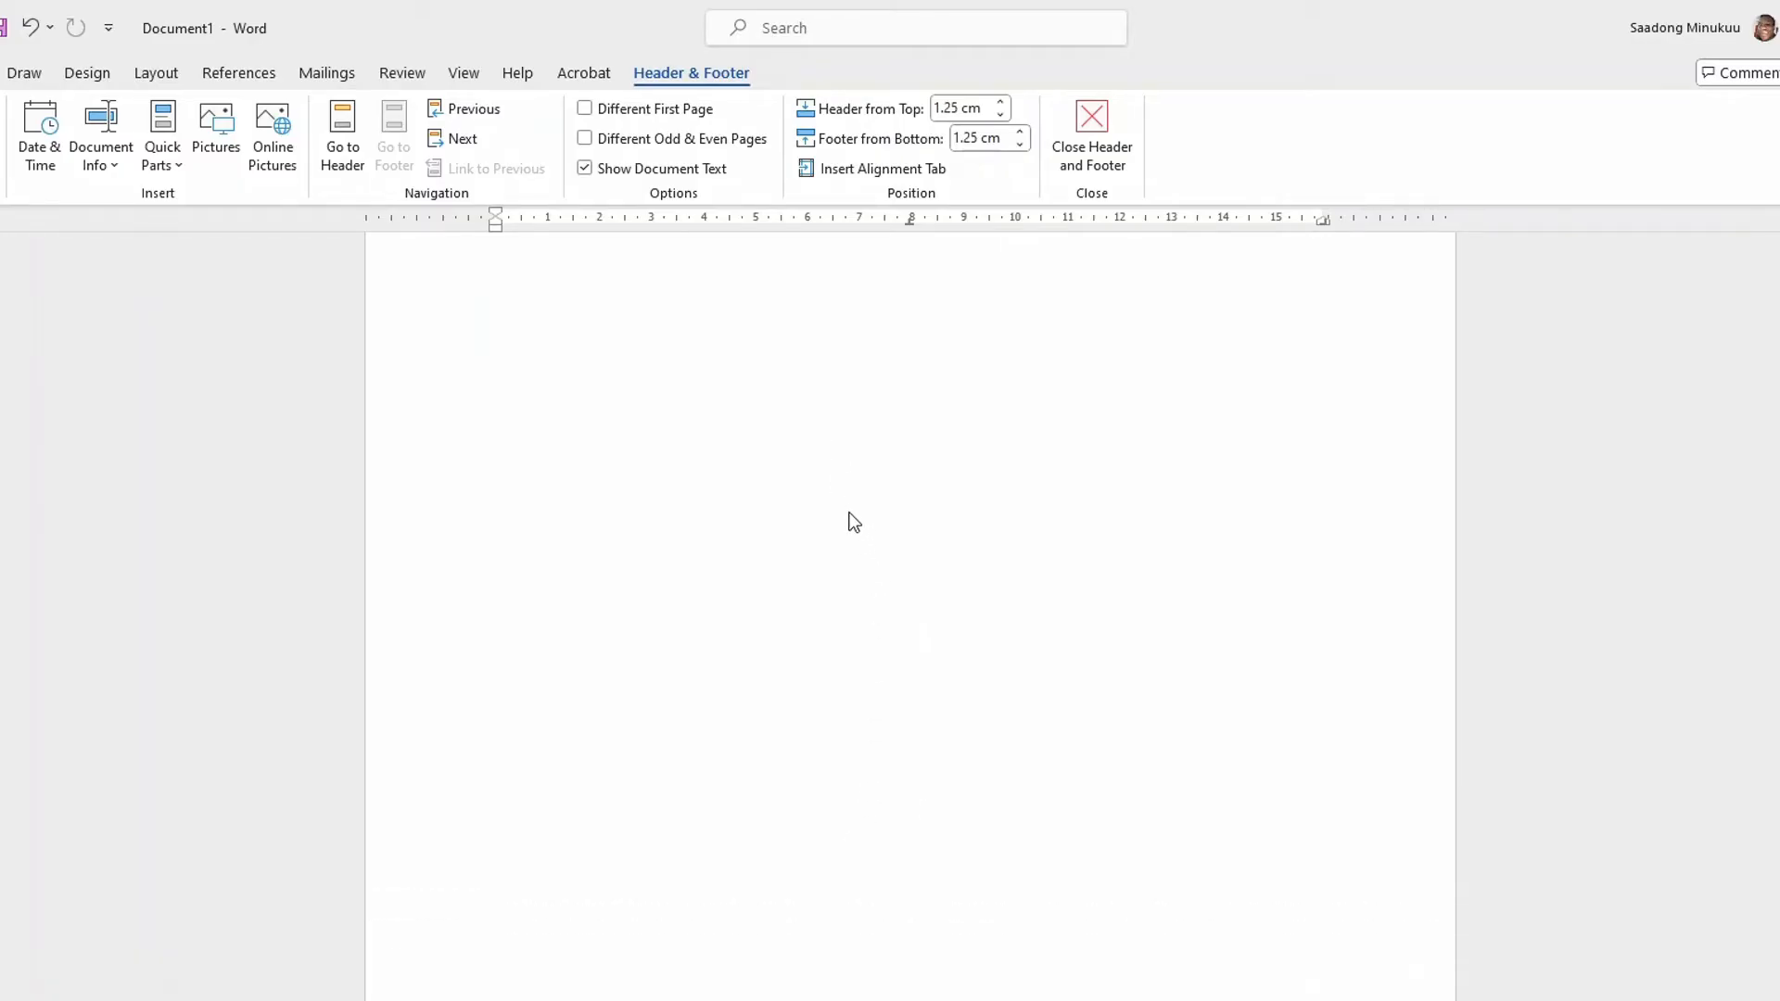
{"action": "scroll", "coordinate": [855, 545], "scroll_direction": "down", "scroll_amount": 3}
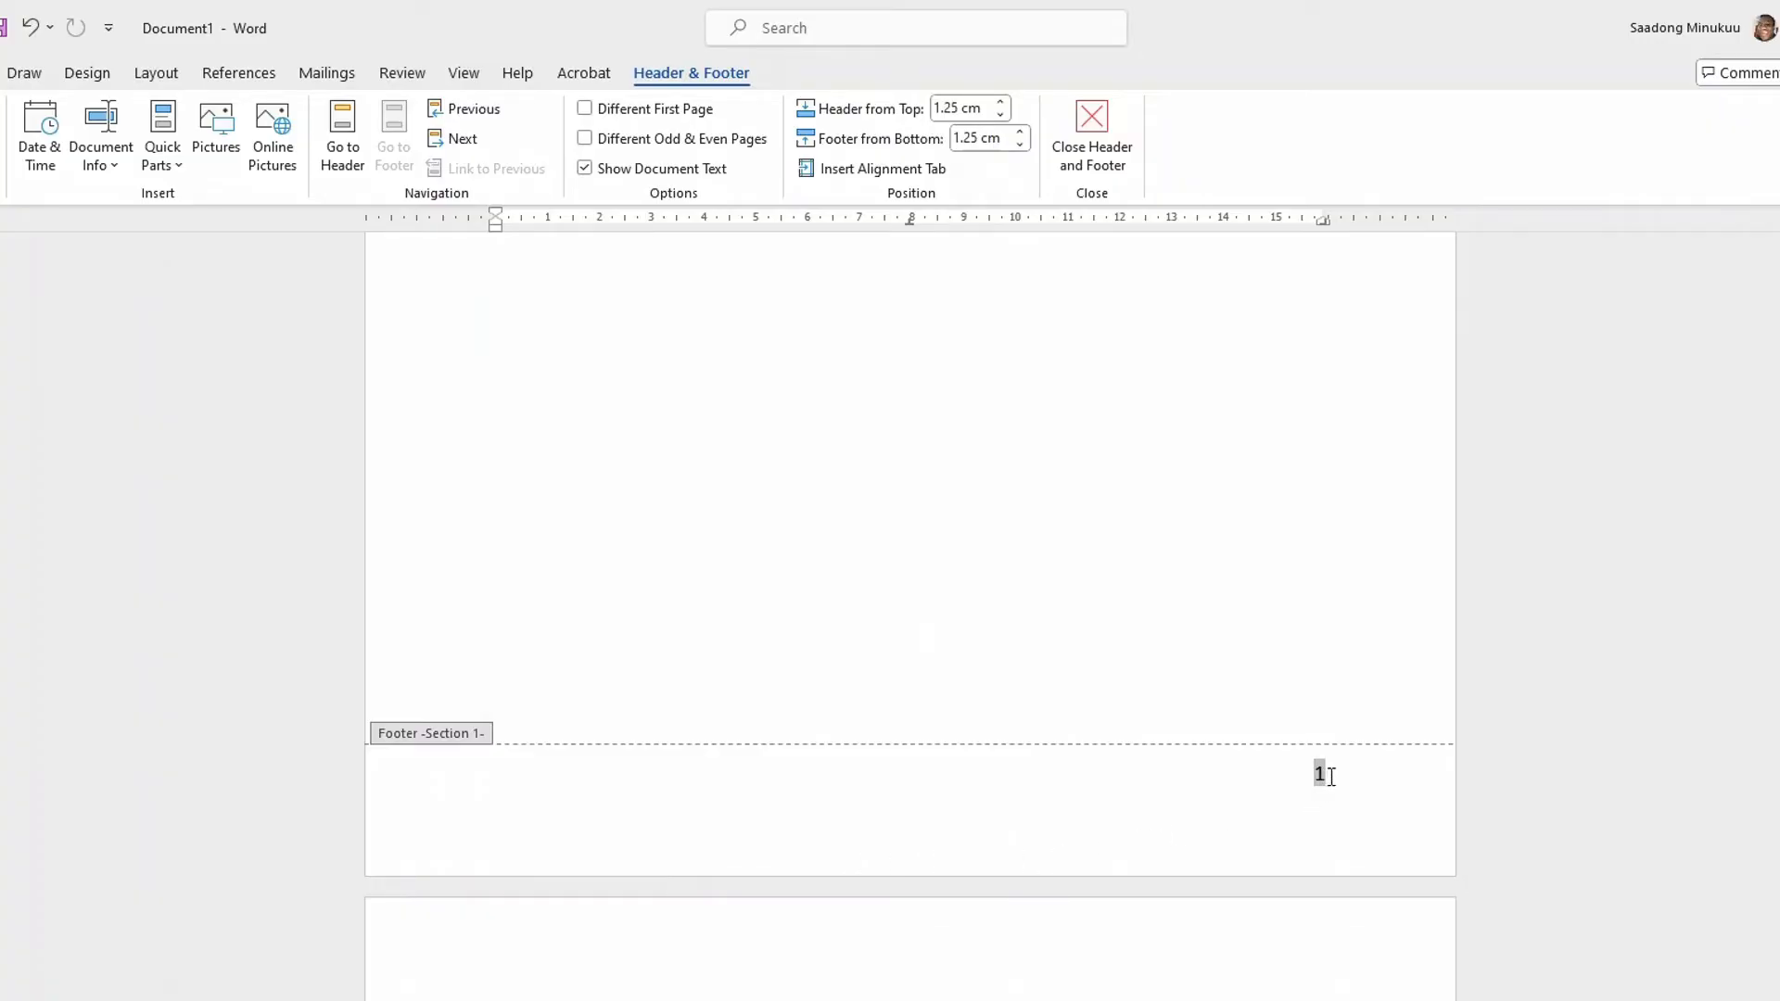
Step: Try deleting the page number from the Section 1 footer, check the Section 2 footers, and undo the deletion
{"action": "left_click_drag", "start_coordinate": [1332, 776], "coordinate": [1315, 777]}
{"action": "key", "text": "Delete"}
{"action": "scroll", "coordinate": [653, 816], "scroll_direction": "down", "scroll_amount": 8}
{"action": "scroll", "coordinate": [649, 821], "scroll_direction": "down", "scroll_amount": 8}
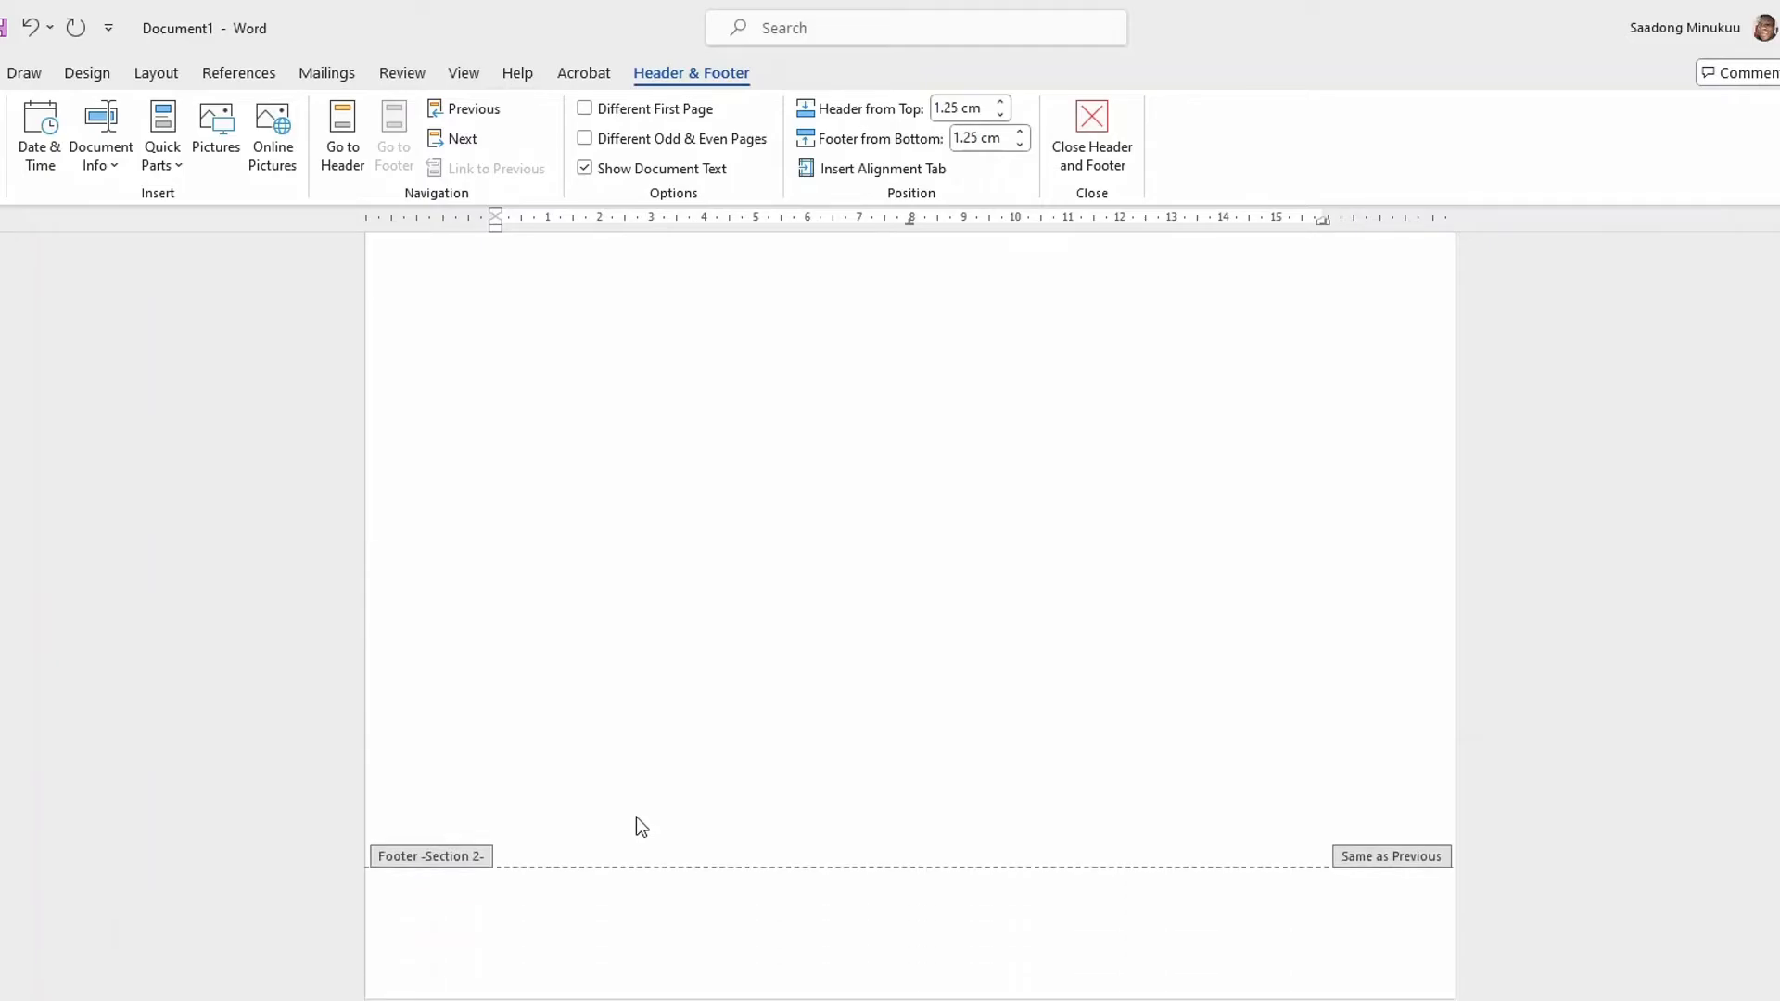
{"action": "scroll", "coordinate": [655, 839], "scroll_direction": "up", "scroll_amount": 10}
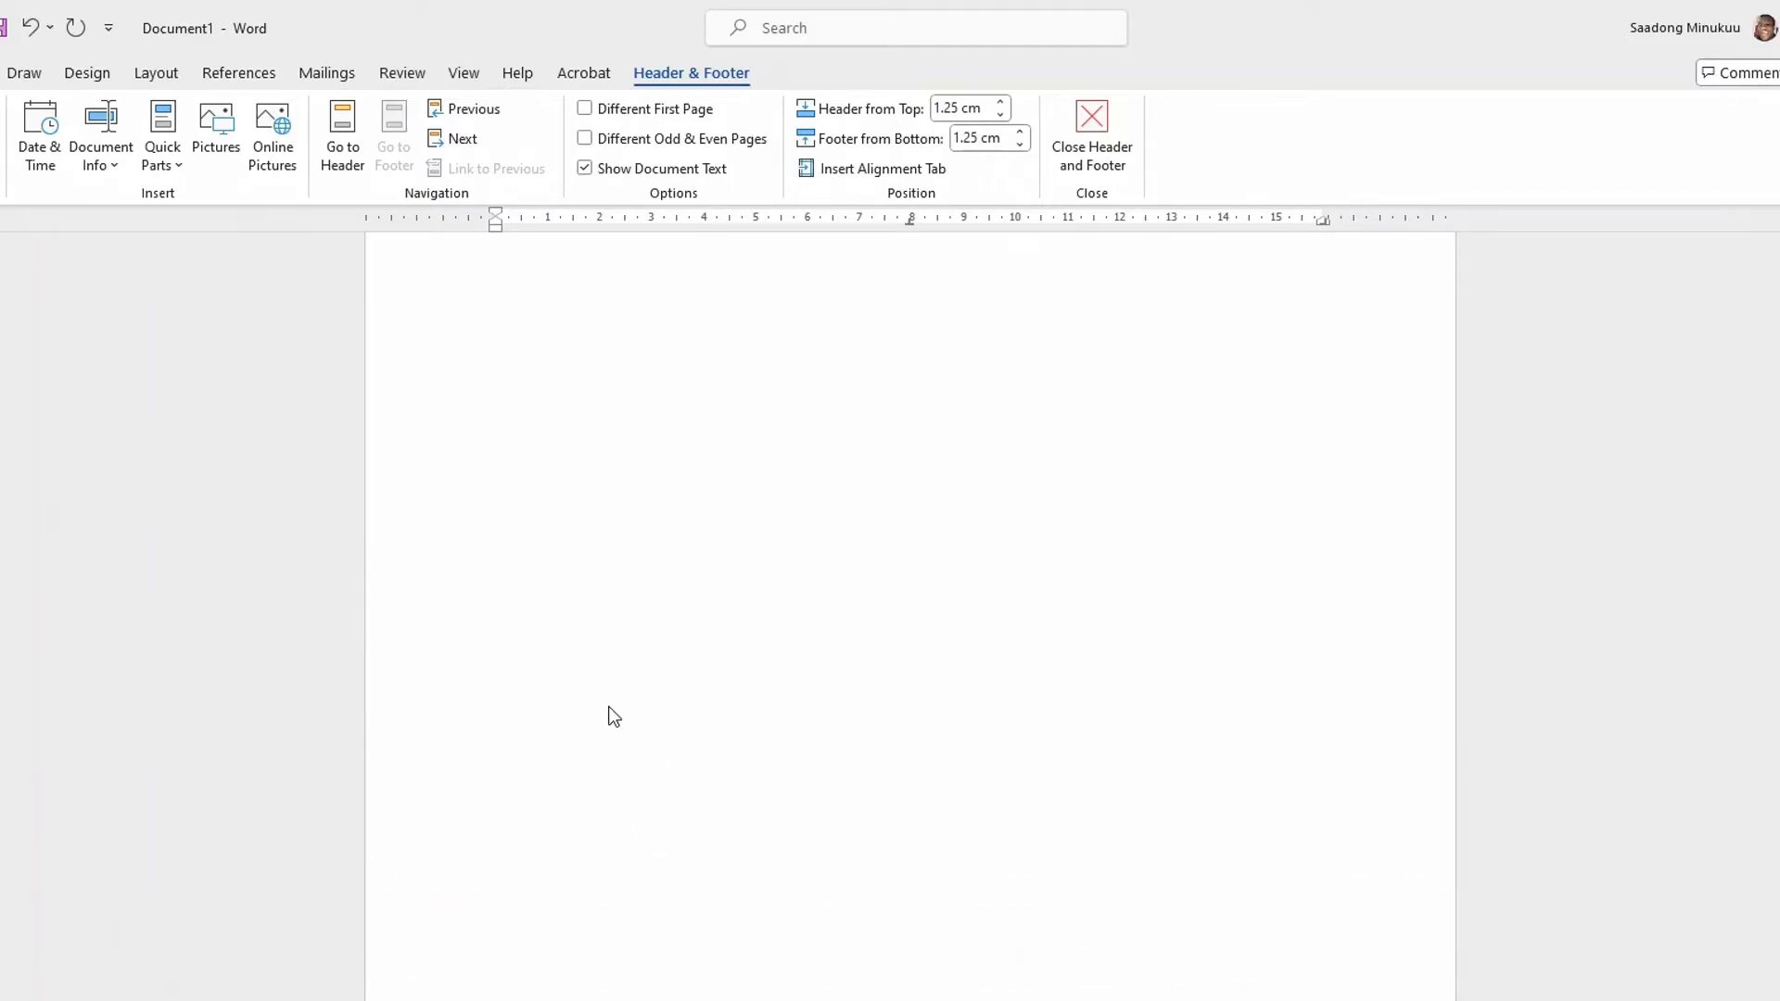
{"action": "scroll", "coordinate": [612, 715], "scroll_direction": "up", "scroll_amount": 3}
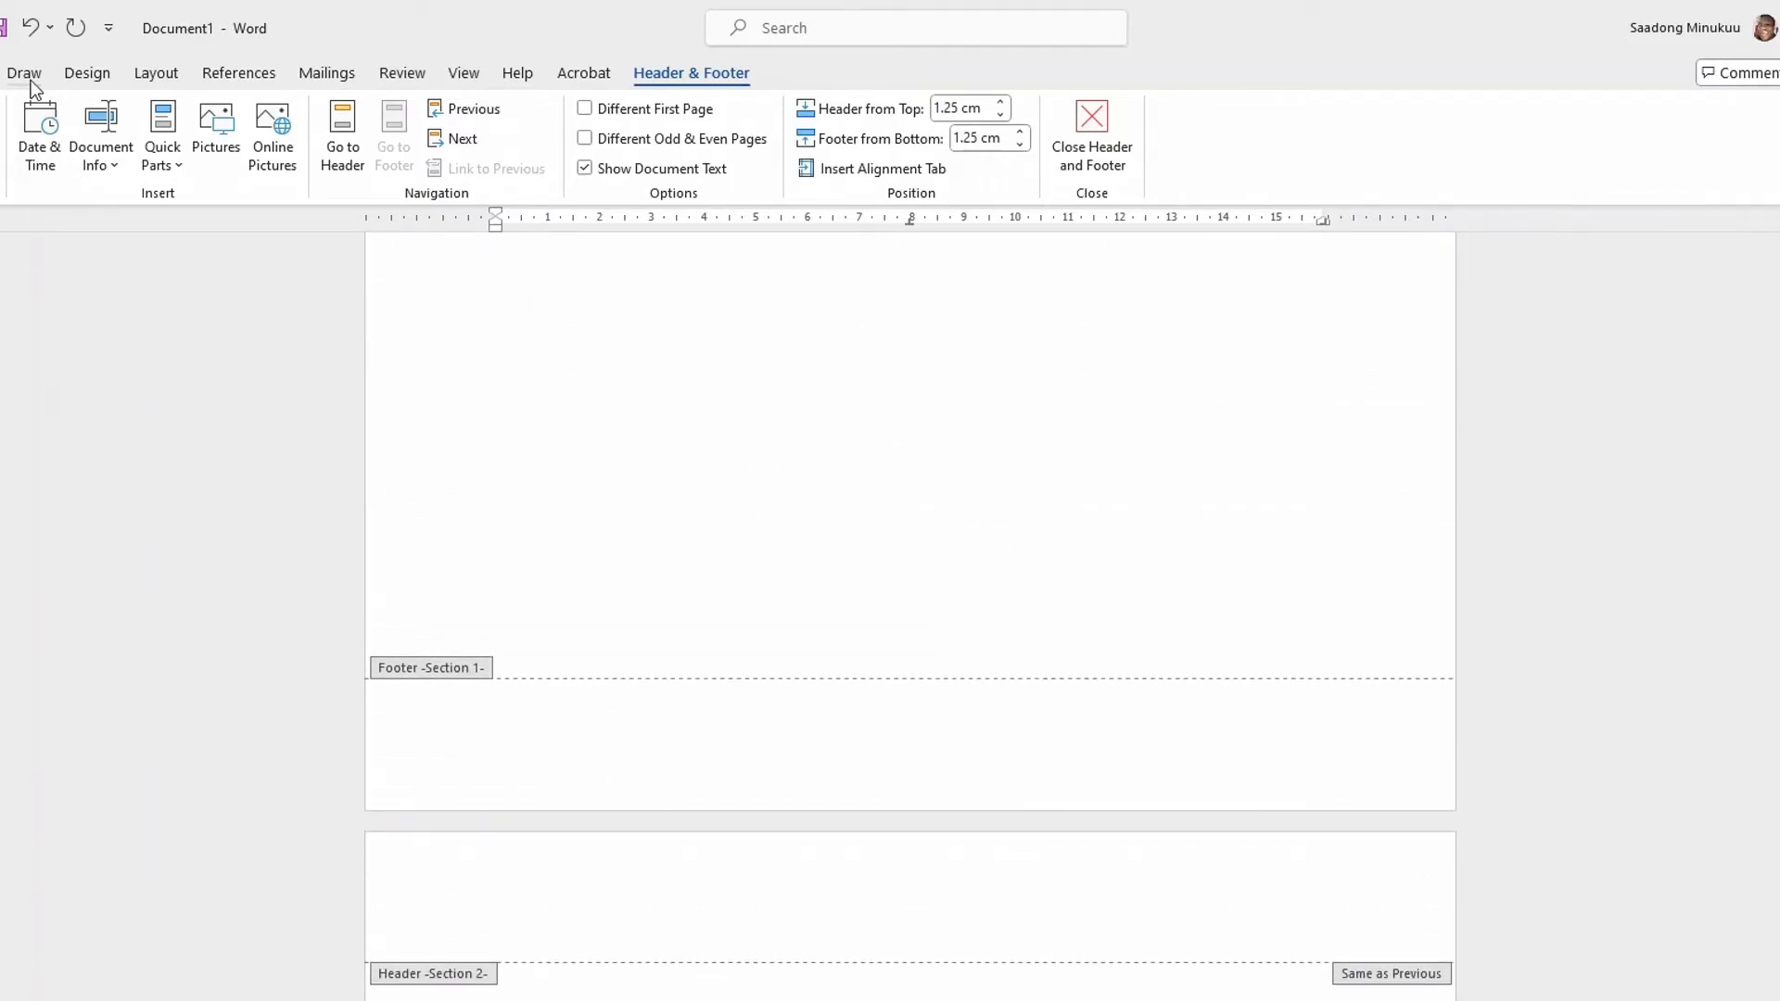
{"action": "left_click", "coordinate": [31, 28]}
Step: Turn off Link to Previous for the Section 2 footer on the second page
{"action": "scroll", "coordinate": [997, 950], "scroll_direction": "down", "scroll_amount": 3}
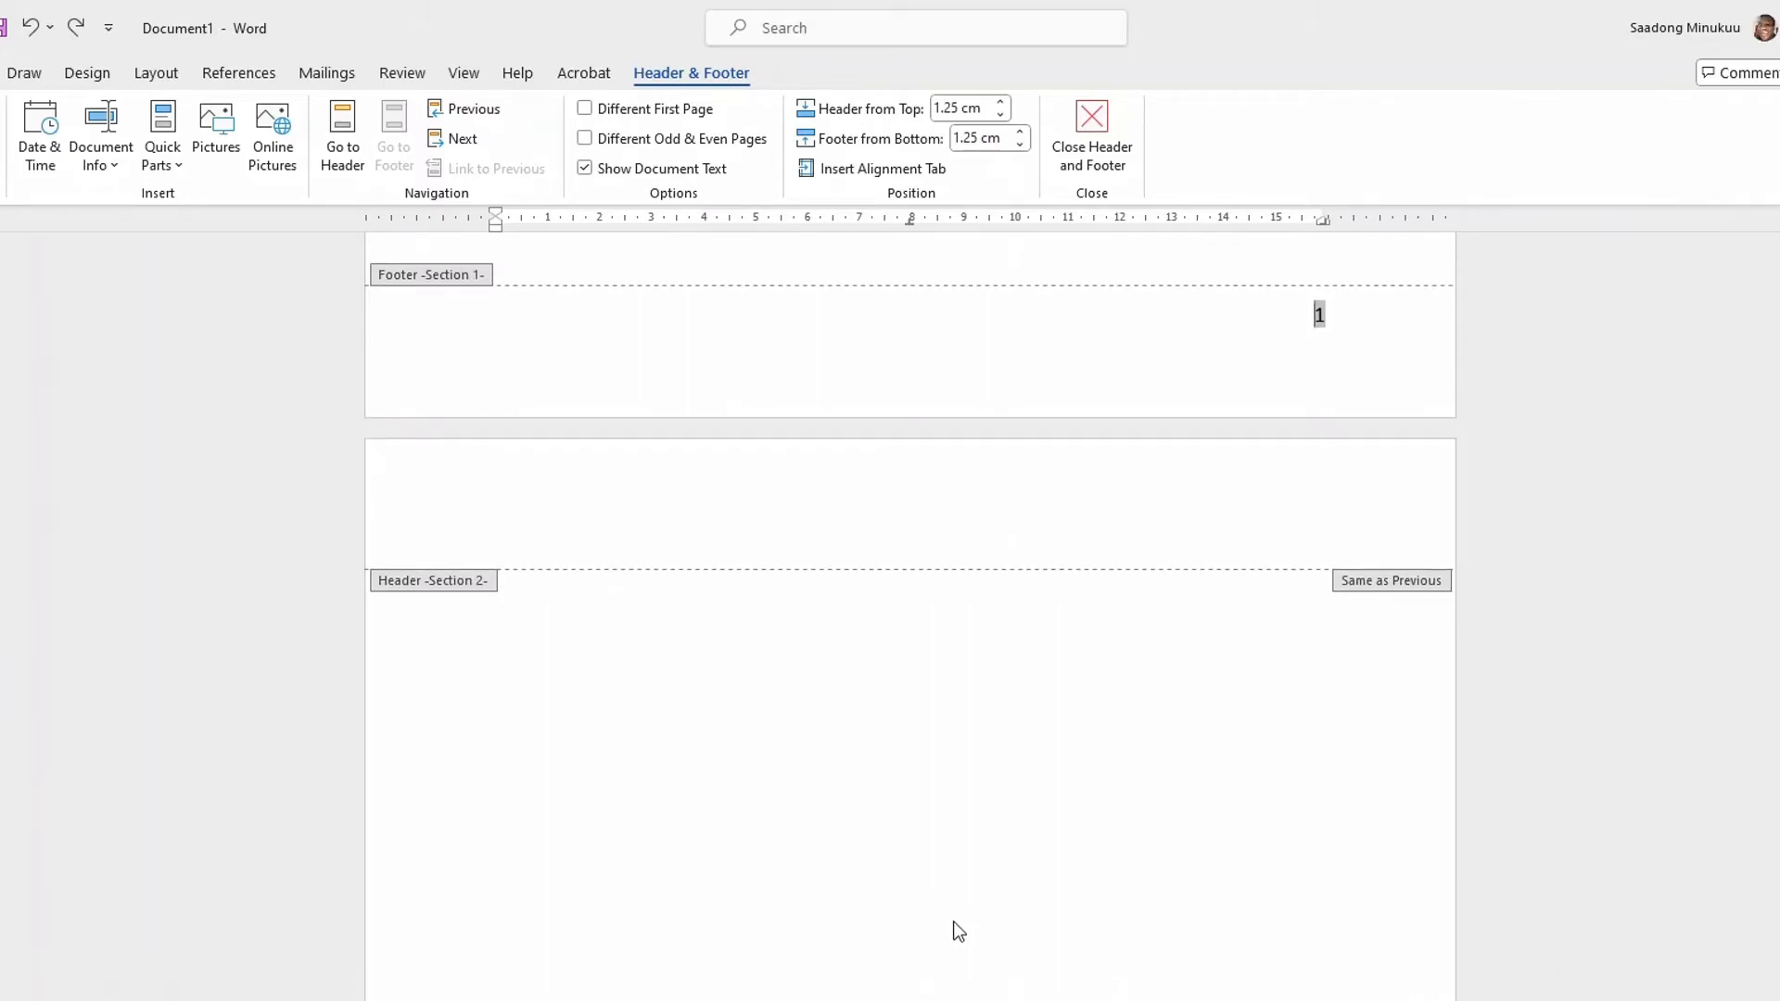
{"action": "scroll", "coordinate": [954, 922], "scroll_direction": "down", "scroll_amount": 3}
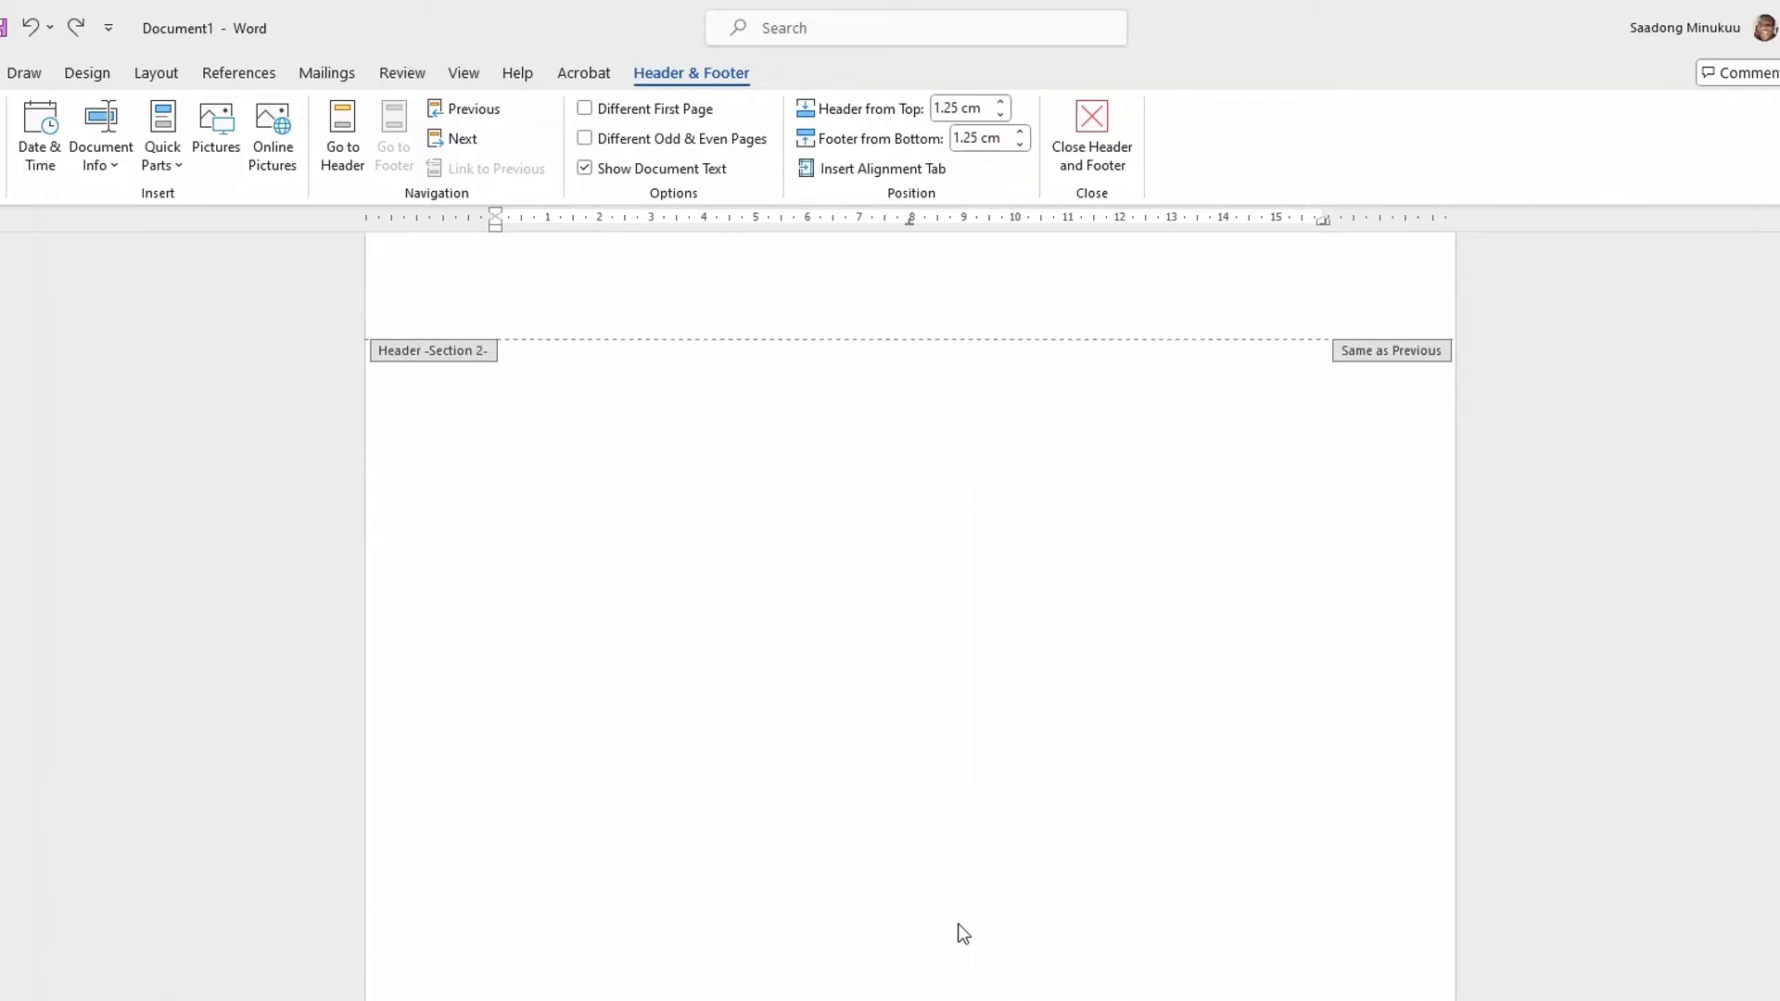
{"action": "scroll", "coordinate": [959, 930], "scroll_direction": "down", "scroll_amount": 1}
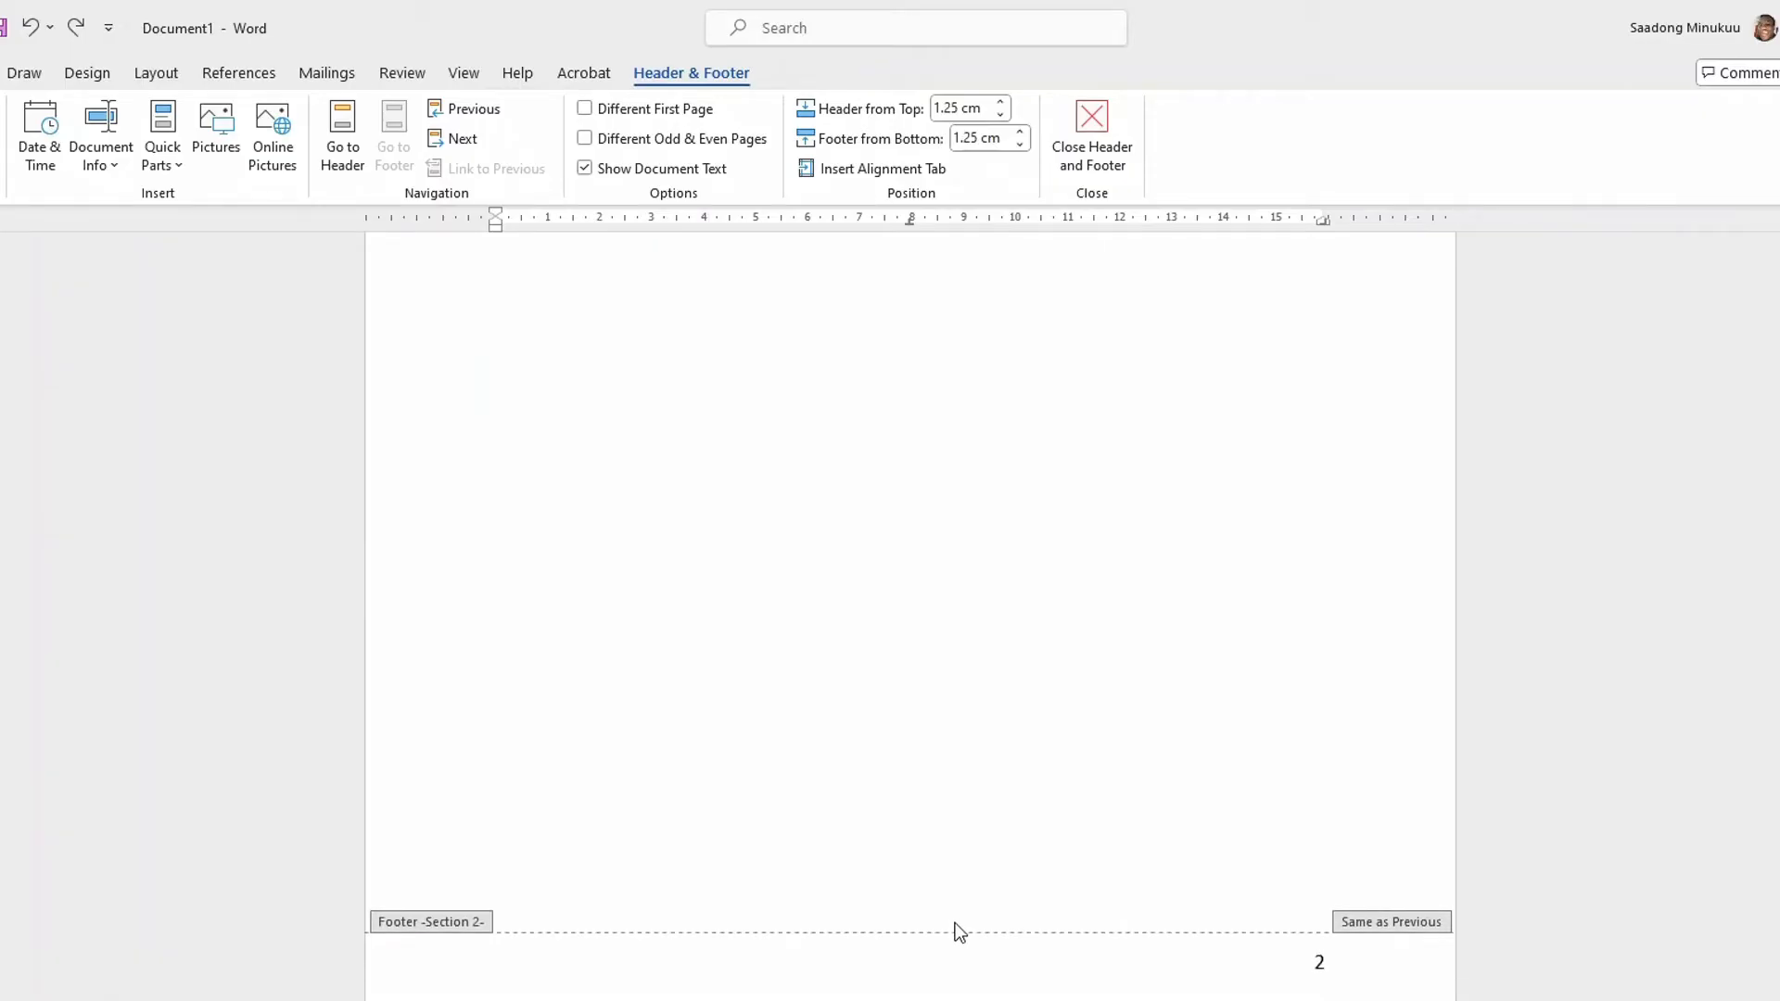
{"action": "left_click", "coordinate": [1154, 981]}
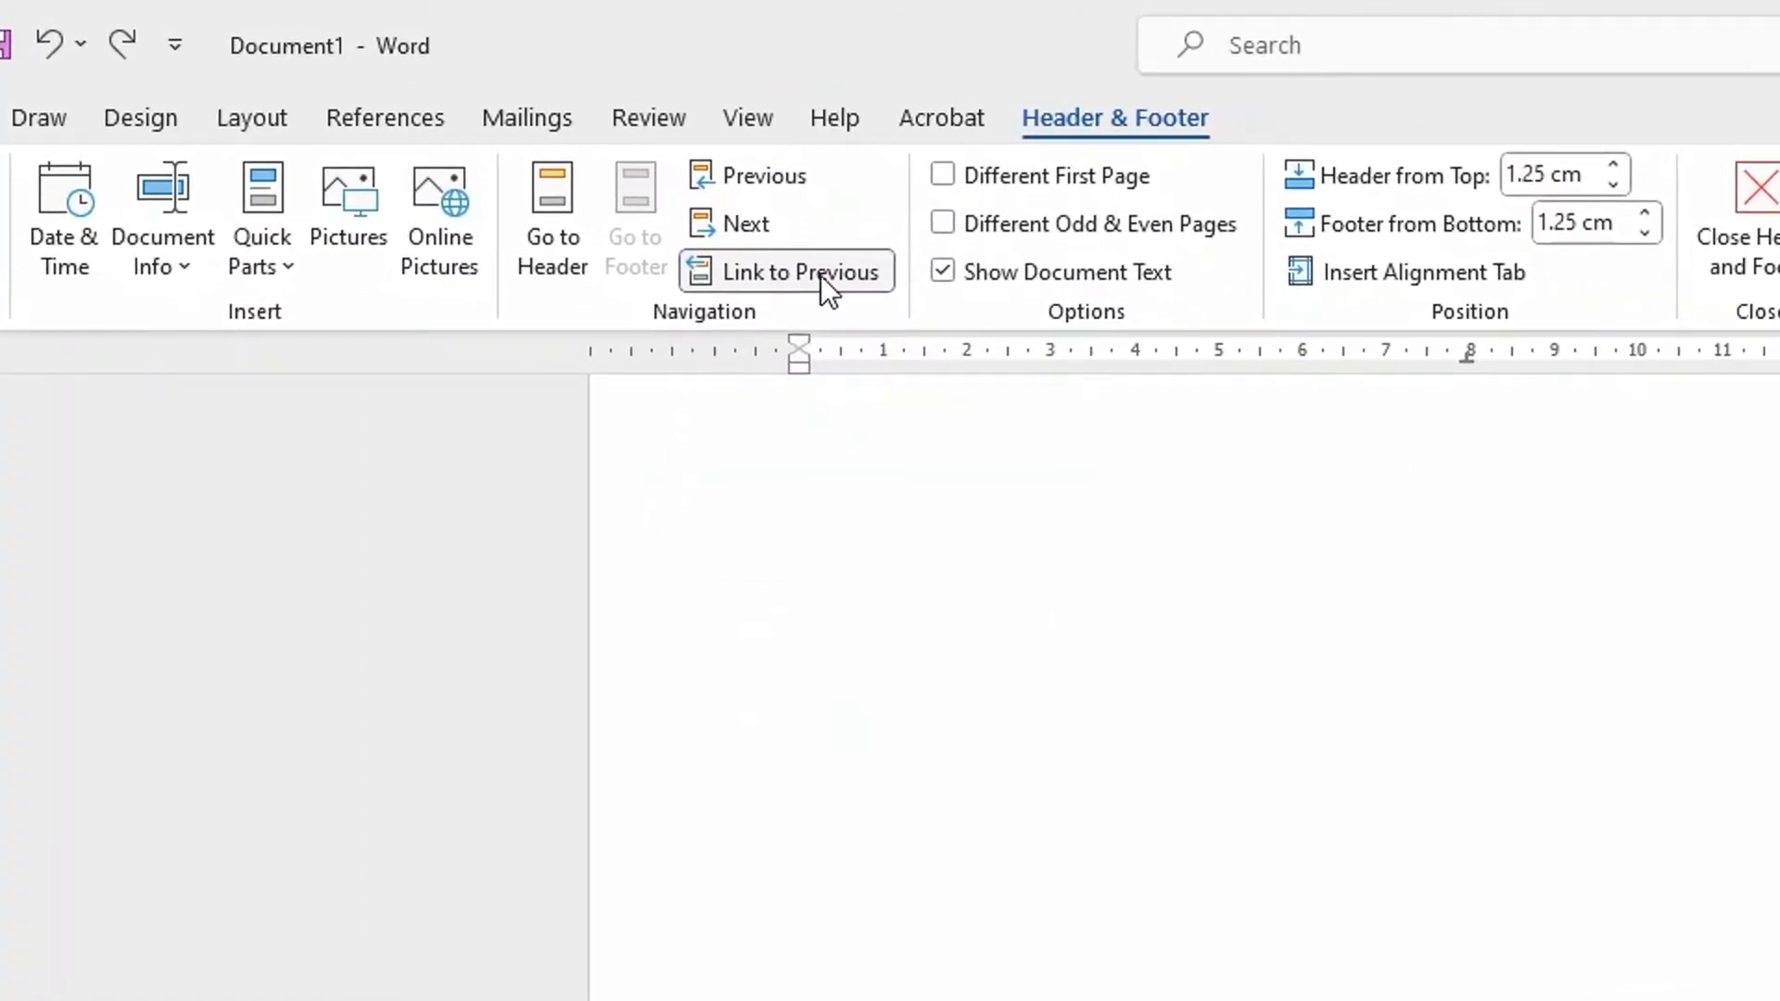
{"action": "left_click", "coordinate": [815, 271]}
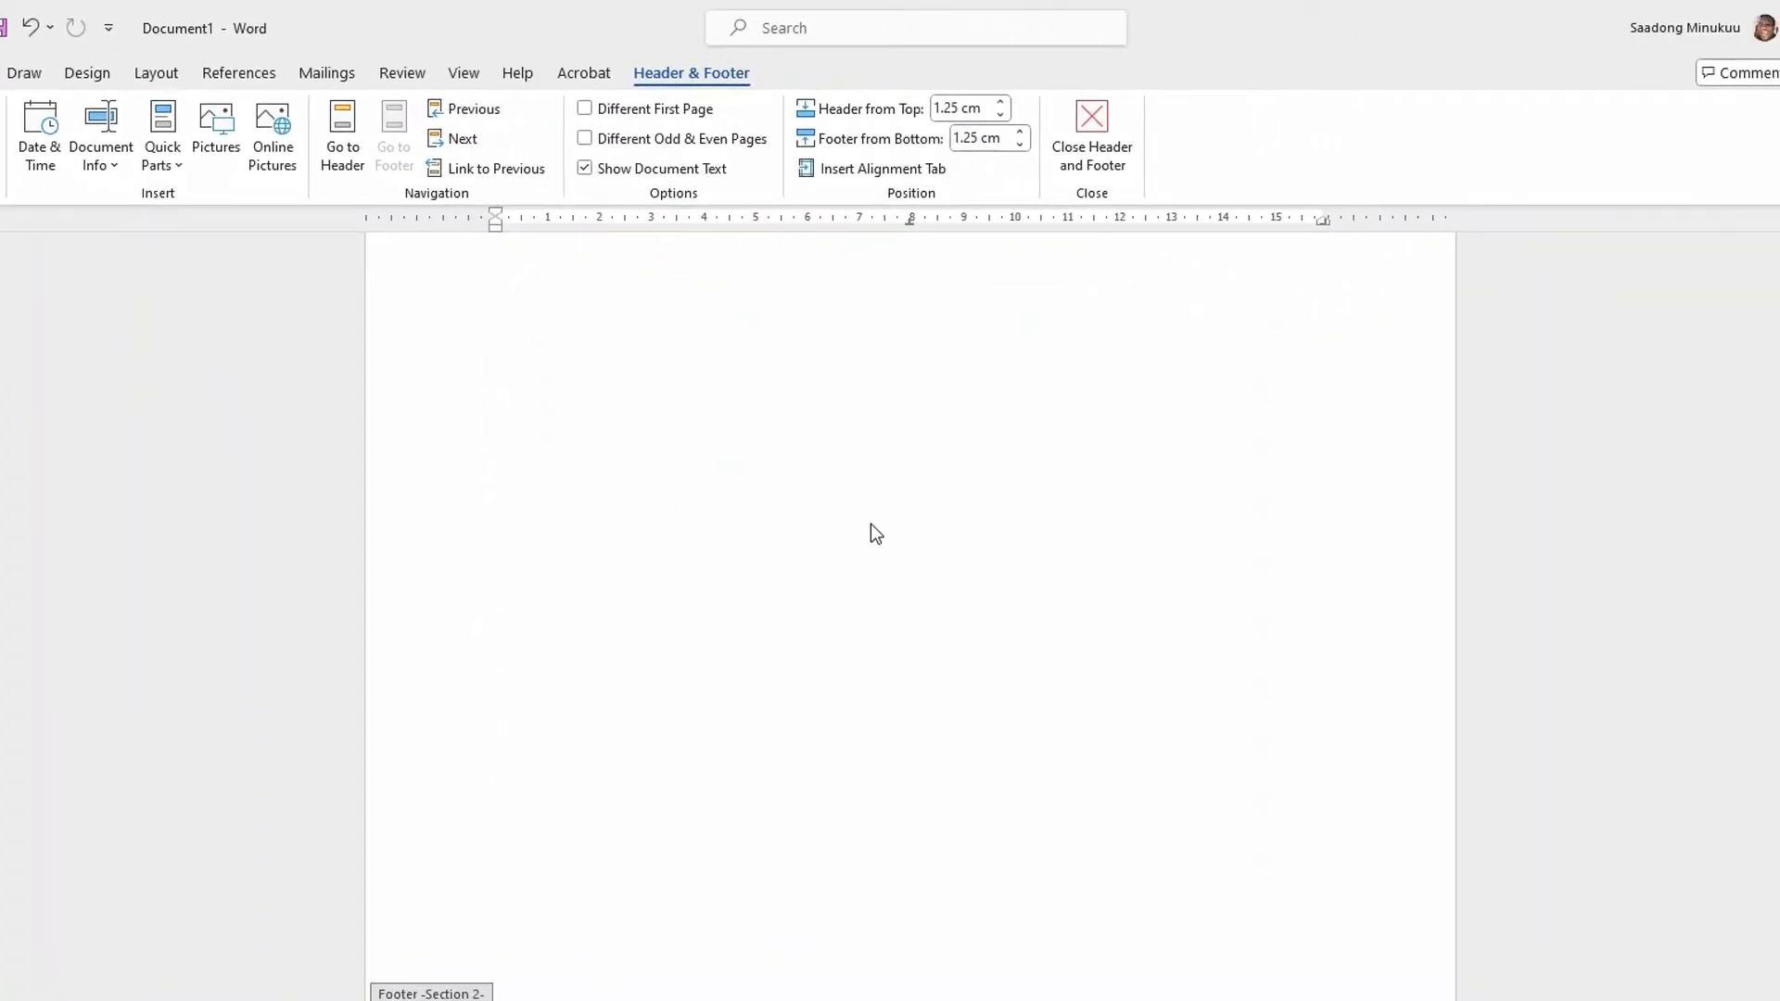
Step: Delete the page number from the first page's Section 1 footer and check the footers around the section boundary
{"action": "scroll", "coordinate": [880, 557], "scroll_direction": "up", "scroll_amount": 10}
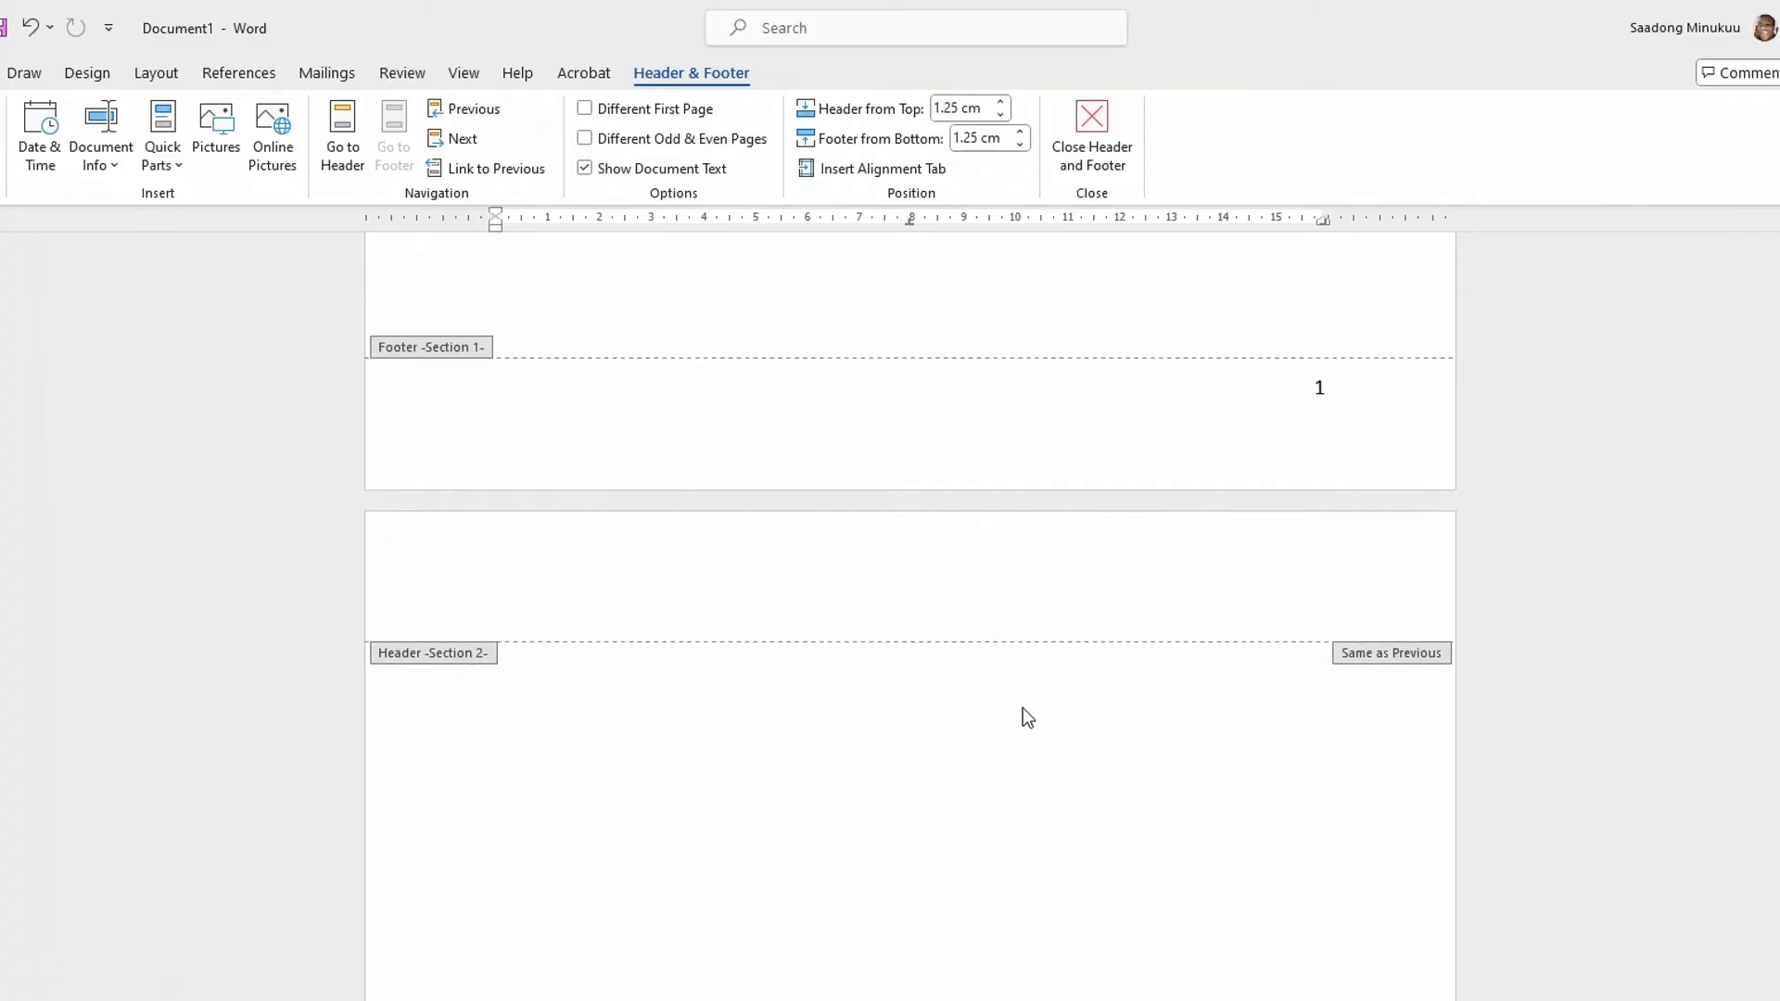
{"action": "scroll", "coordinate": [1025, 723], "scroll_direction": "up", "scroll_amount": 8}
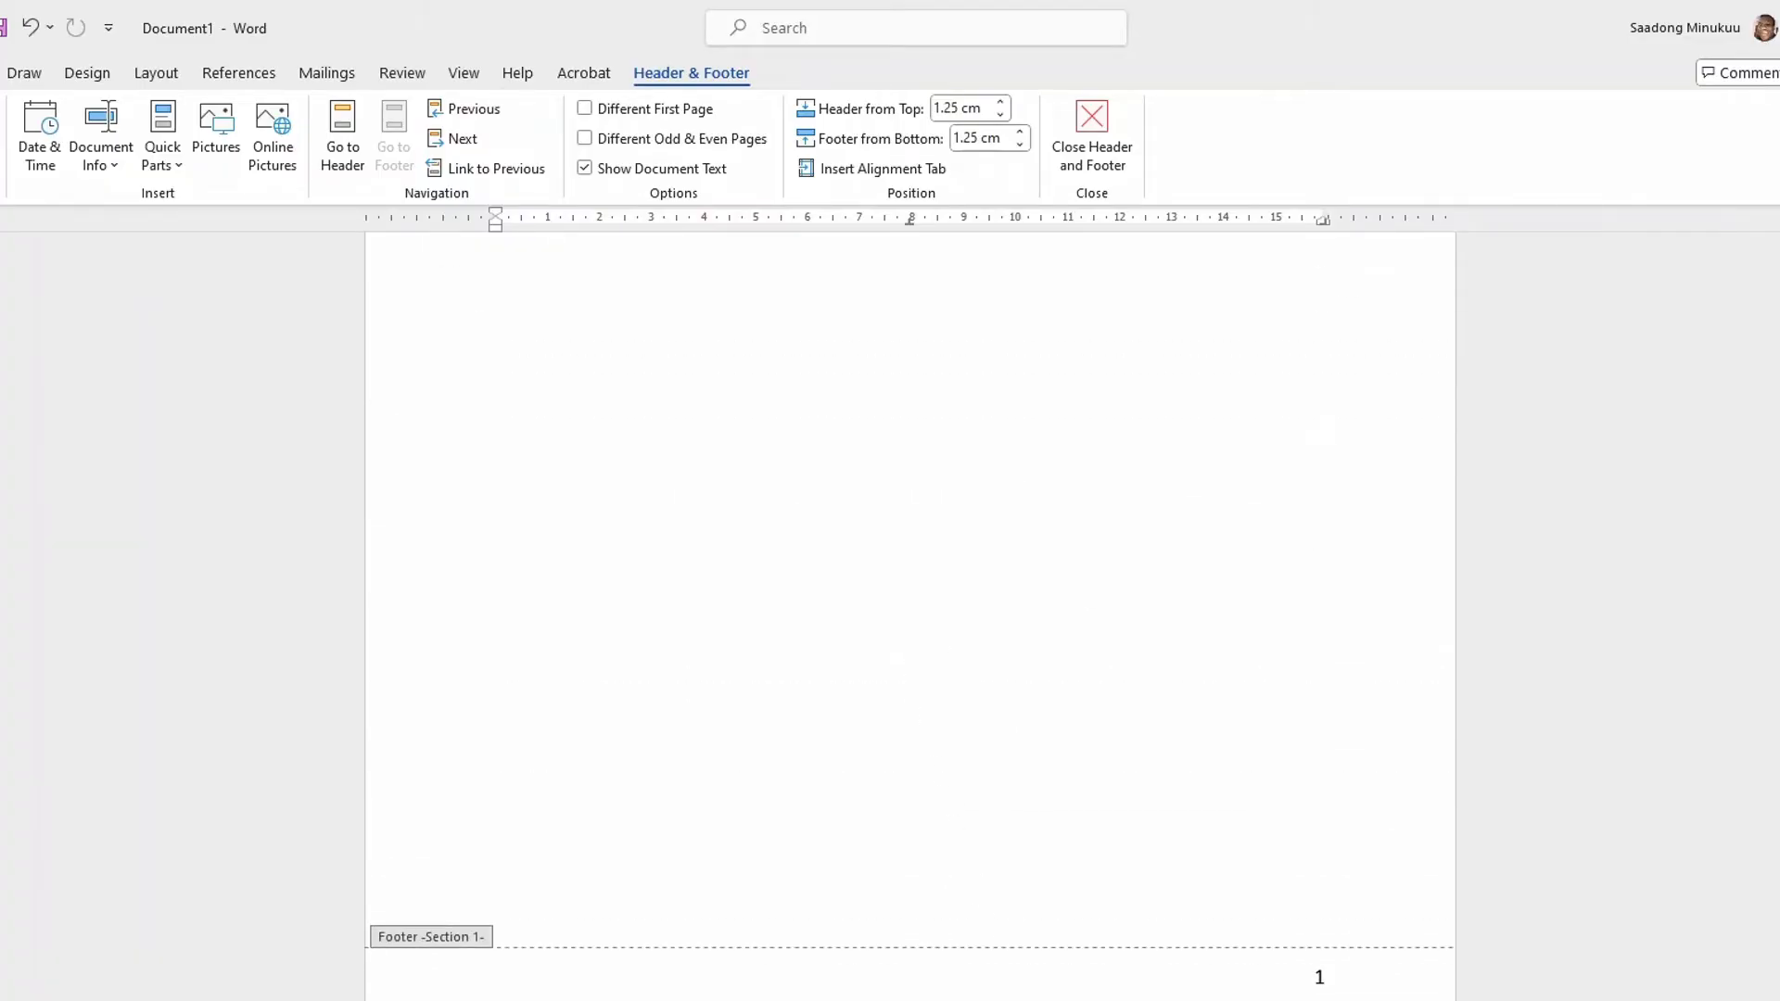
{"action": "left_click", "coordinate": [1326, 978]}
{"action": "left_click_drag", "start_coordinate": [1310, 1000], "coordinate": [1329, 1000]}
{"action": "key", "text": "Delete"}
{"action": "scroll", "coordinate": [1171, 927], "scroll_direction": "down", "scroll_amount": 15}
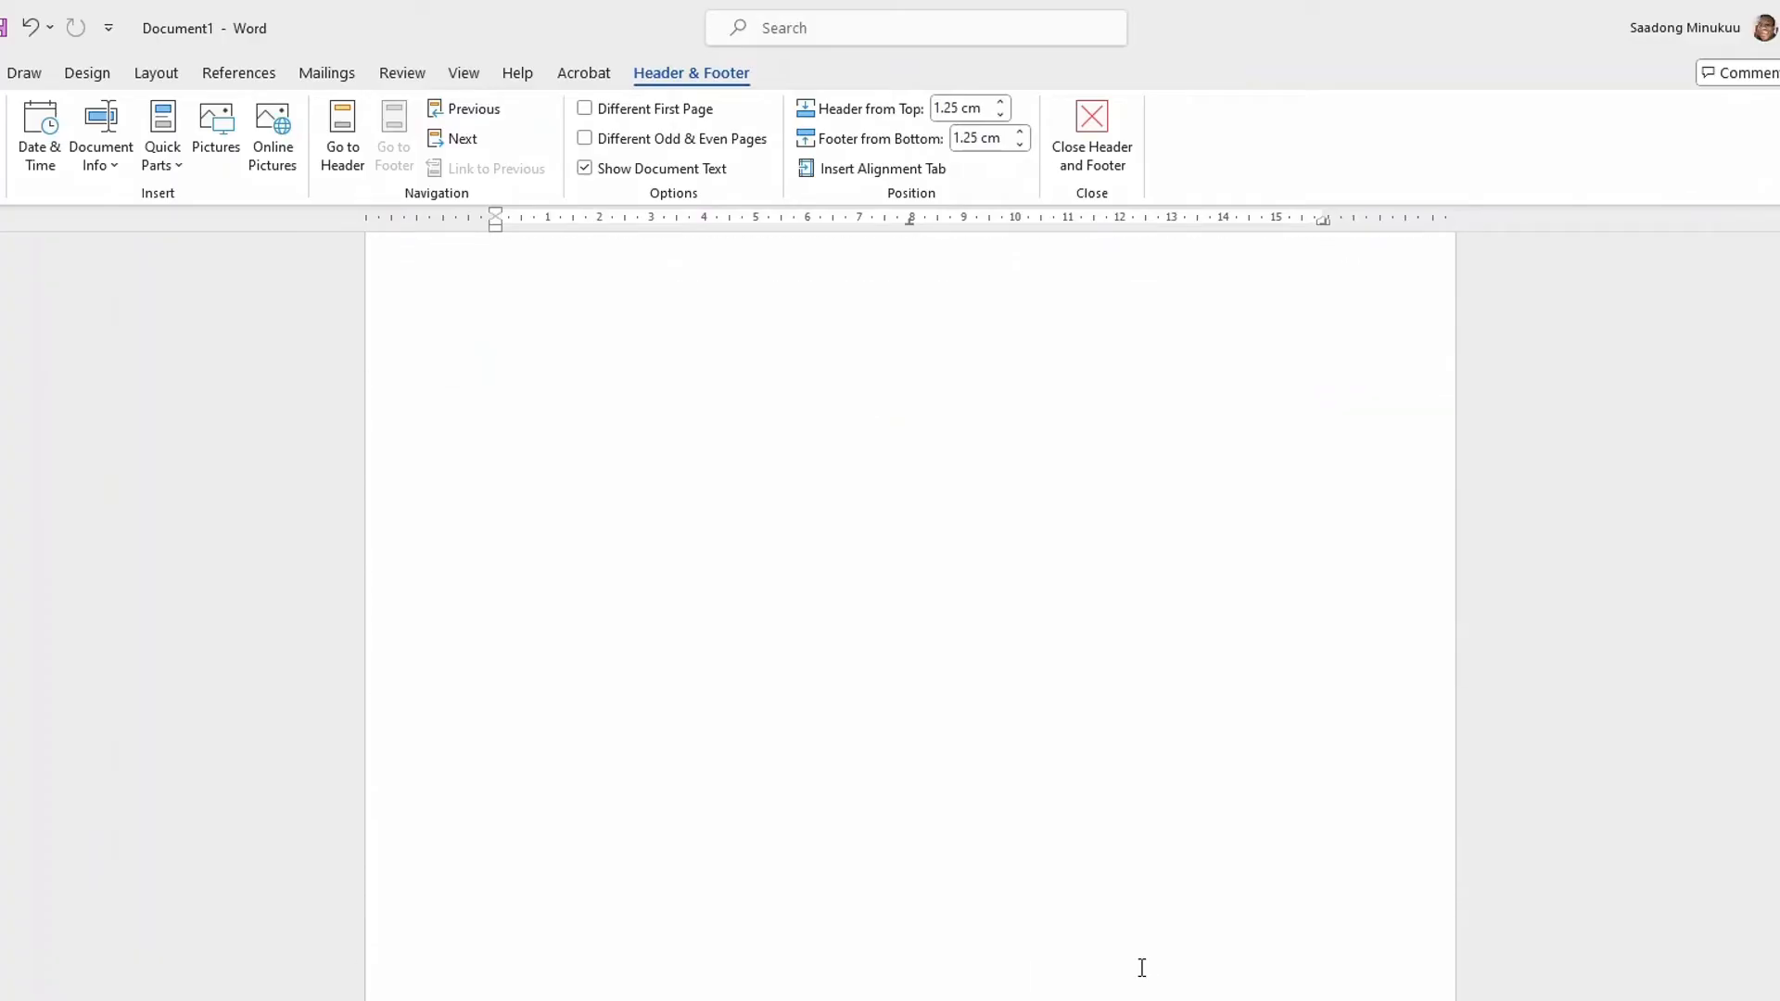
{"action": "scroll", "coordinate": [1138, 970], "scroll_direction": "down", "scroll_amount": 10}
{"action": "scroll", "coordinate": [1168, 593], "scroll_direction": "up", "scroll_amount": 5}
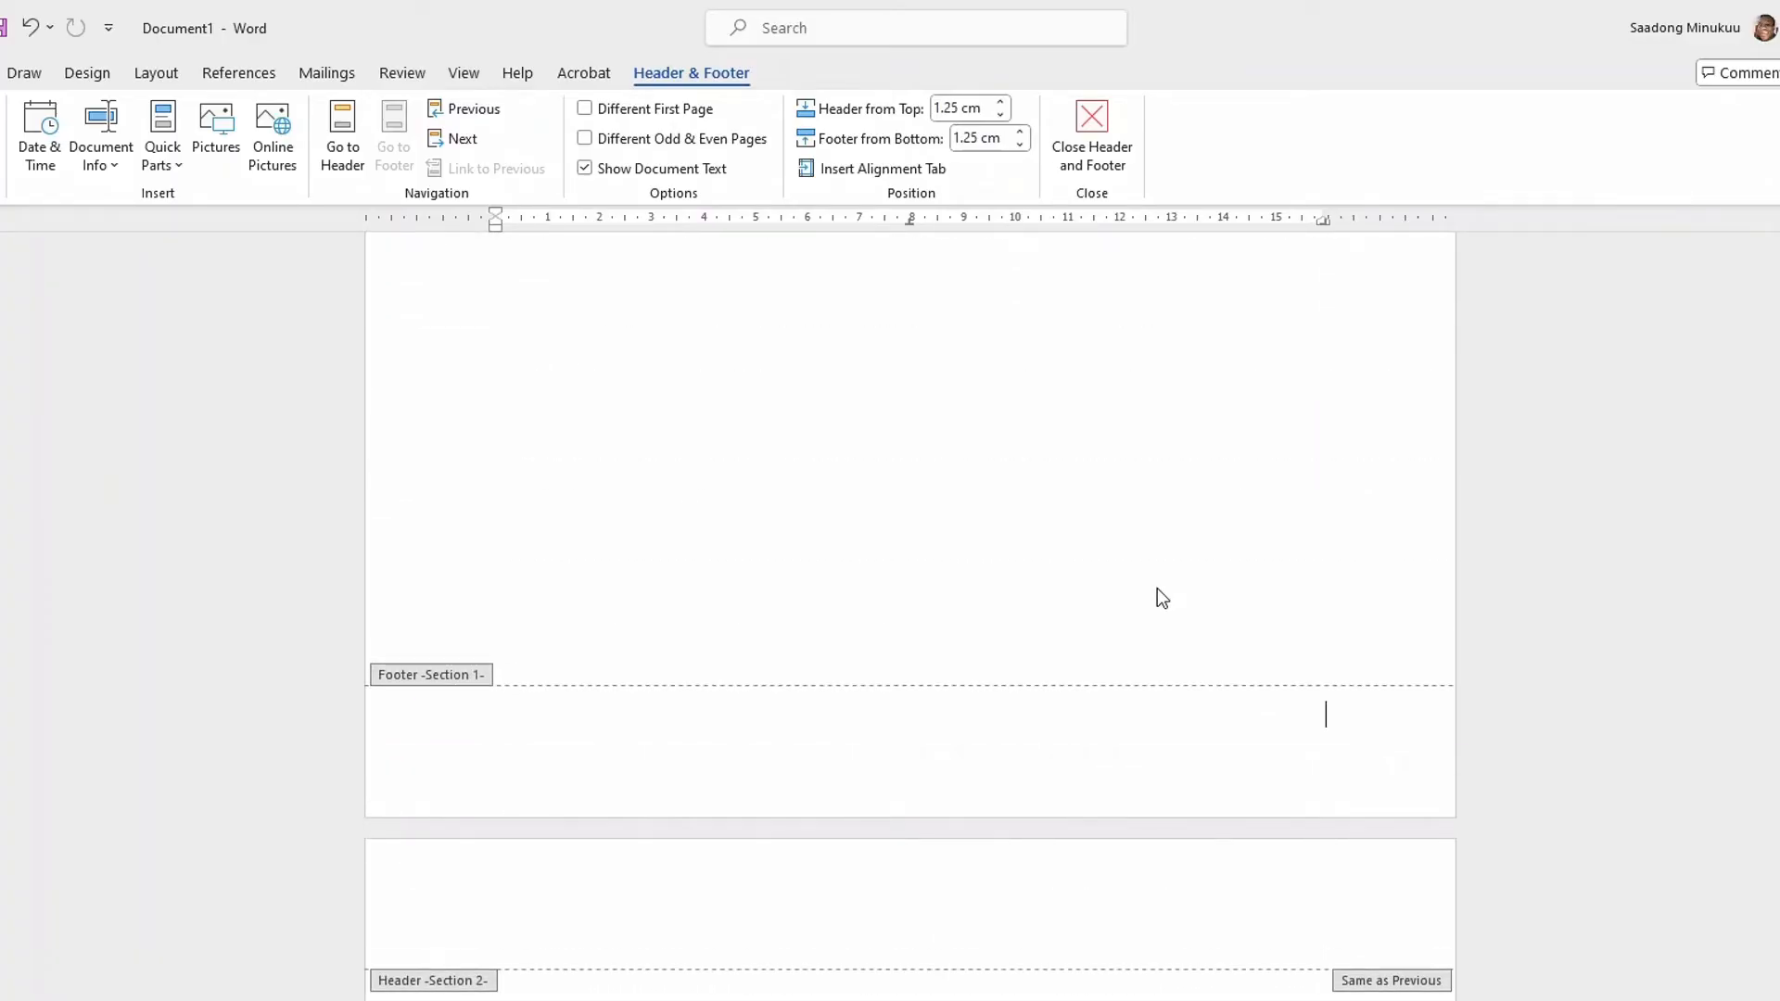
{"action": "scroll", "coordinate": [1154, 598], "scroll_direction": "up", "scroll_amount": 3}
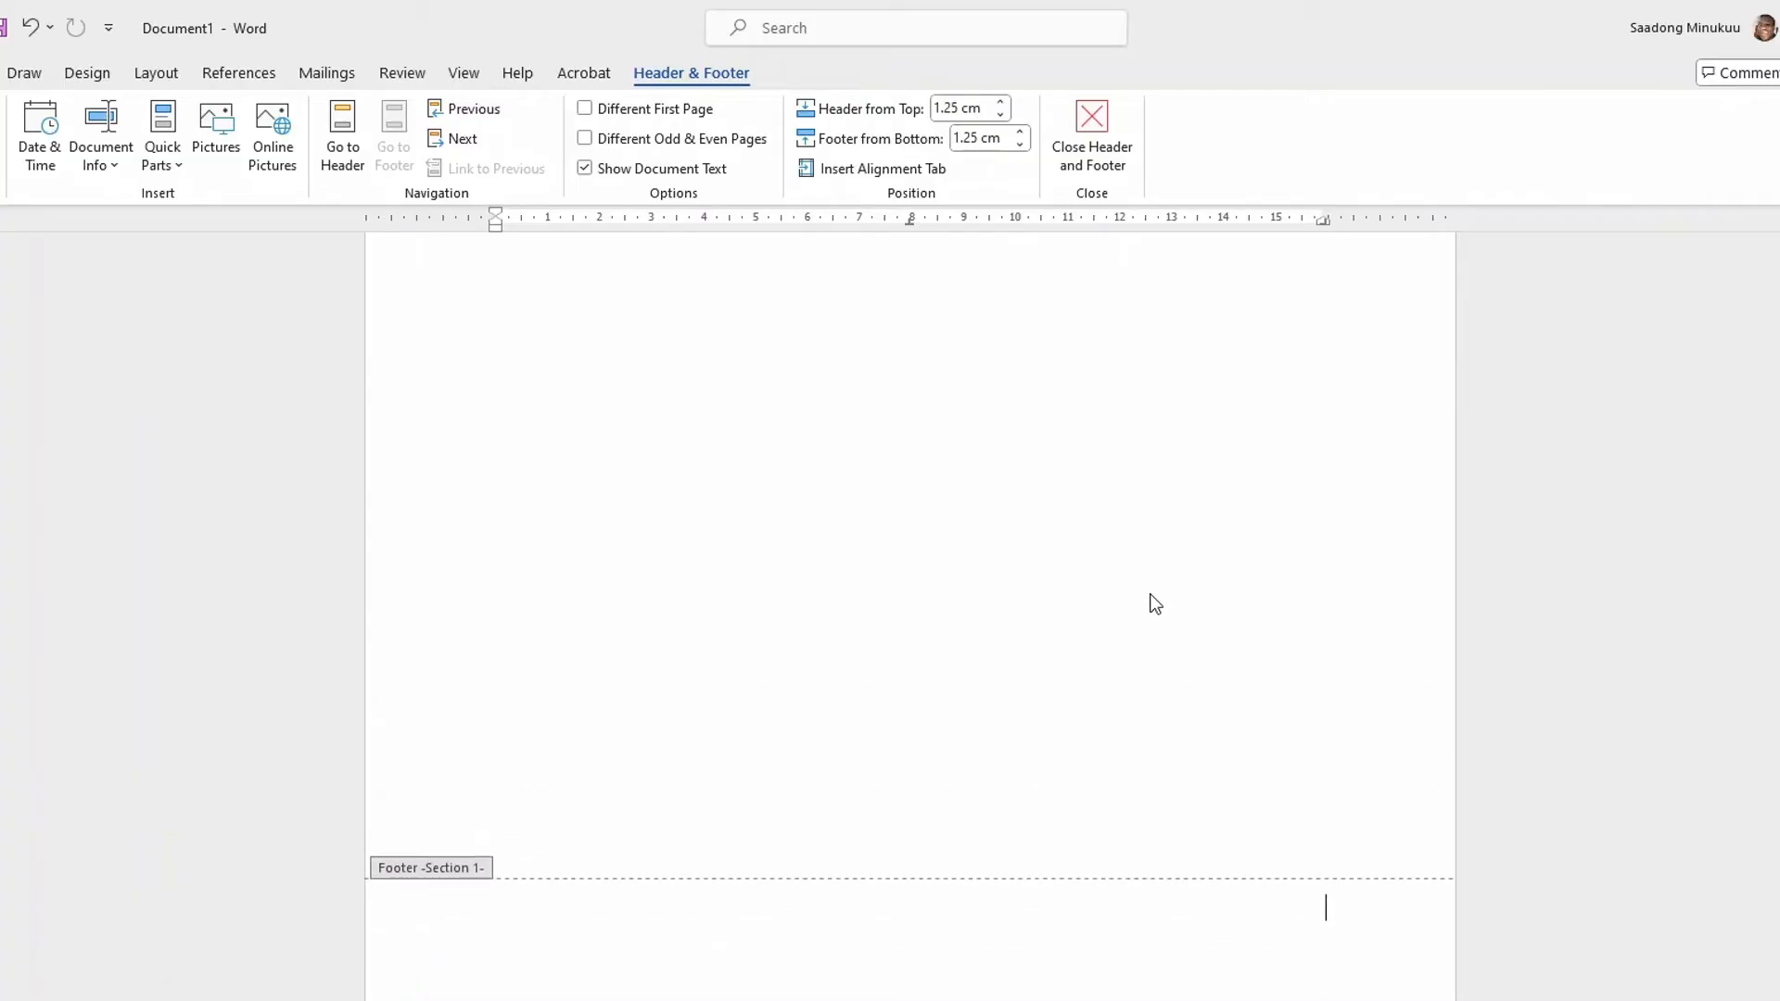
Step: Leave footer editing and place the cursor in the body of the first page
{"action": "double_click", "coordinate": [990, 457]}
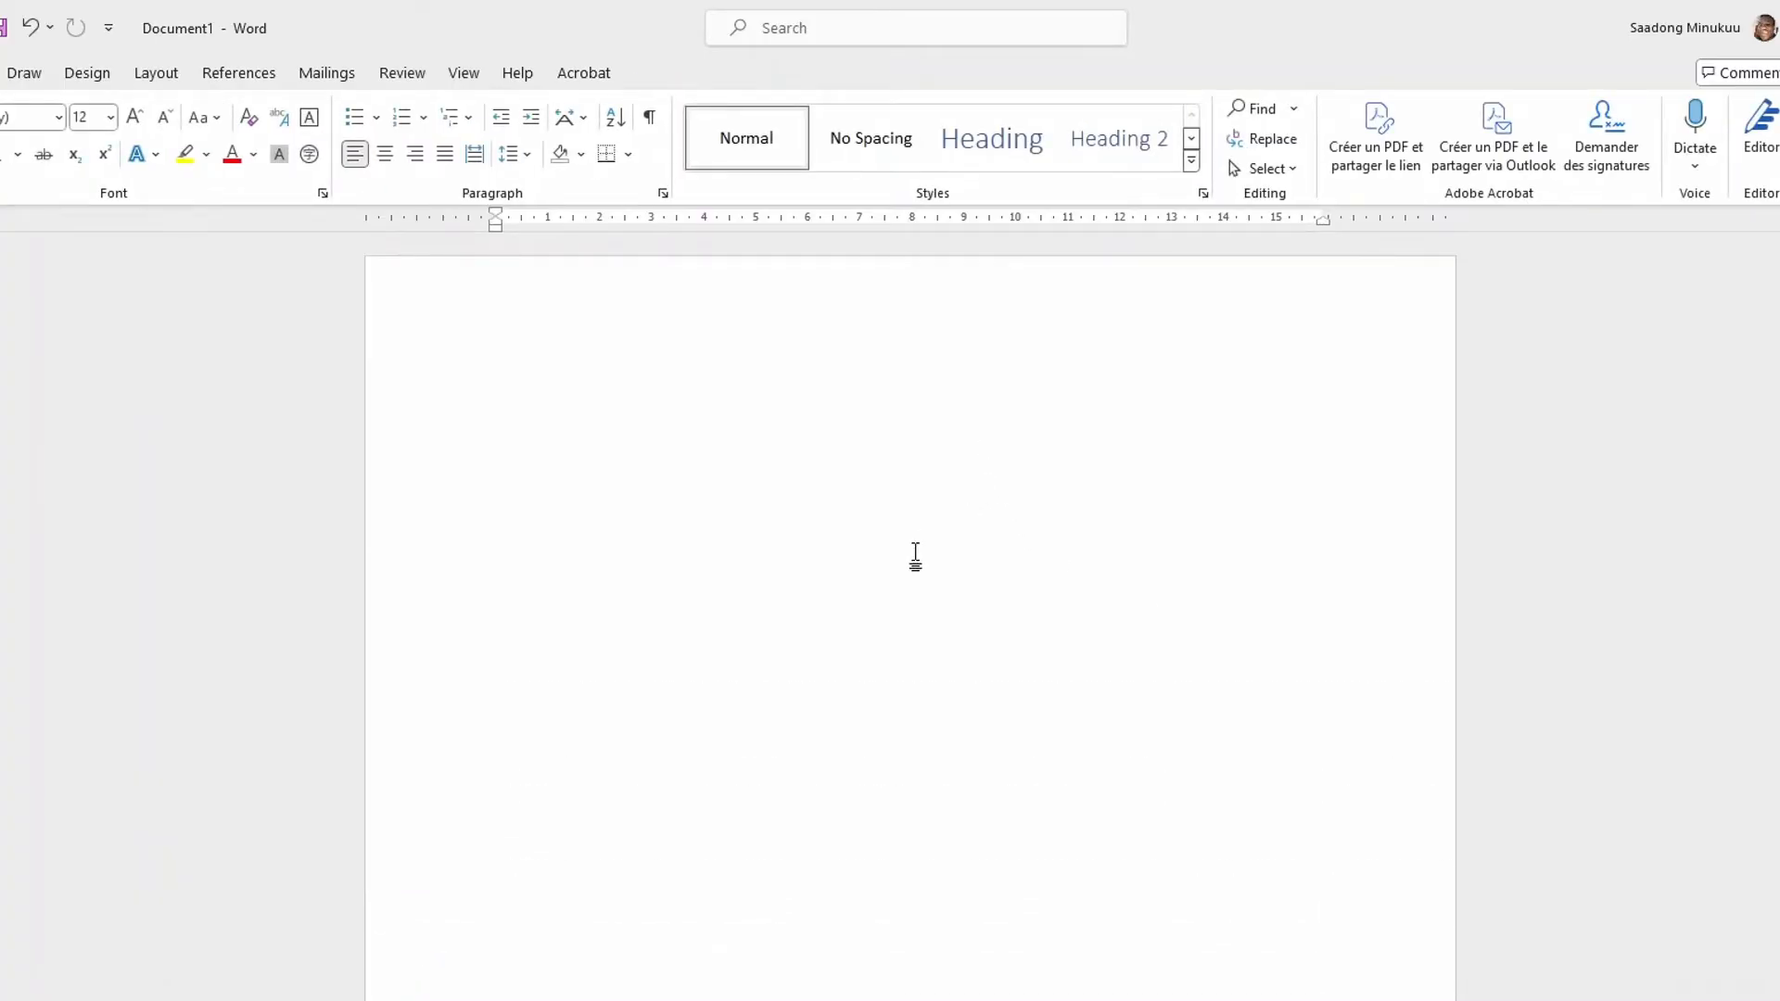
{"action": "double_click", "coordinate": [598, 408]}
{"action": "key", "text": "ctrl+z"}
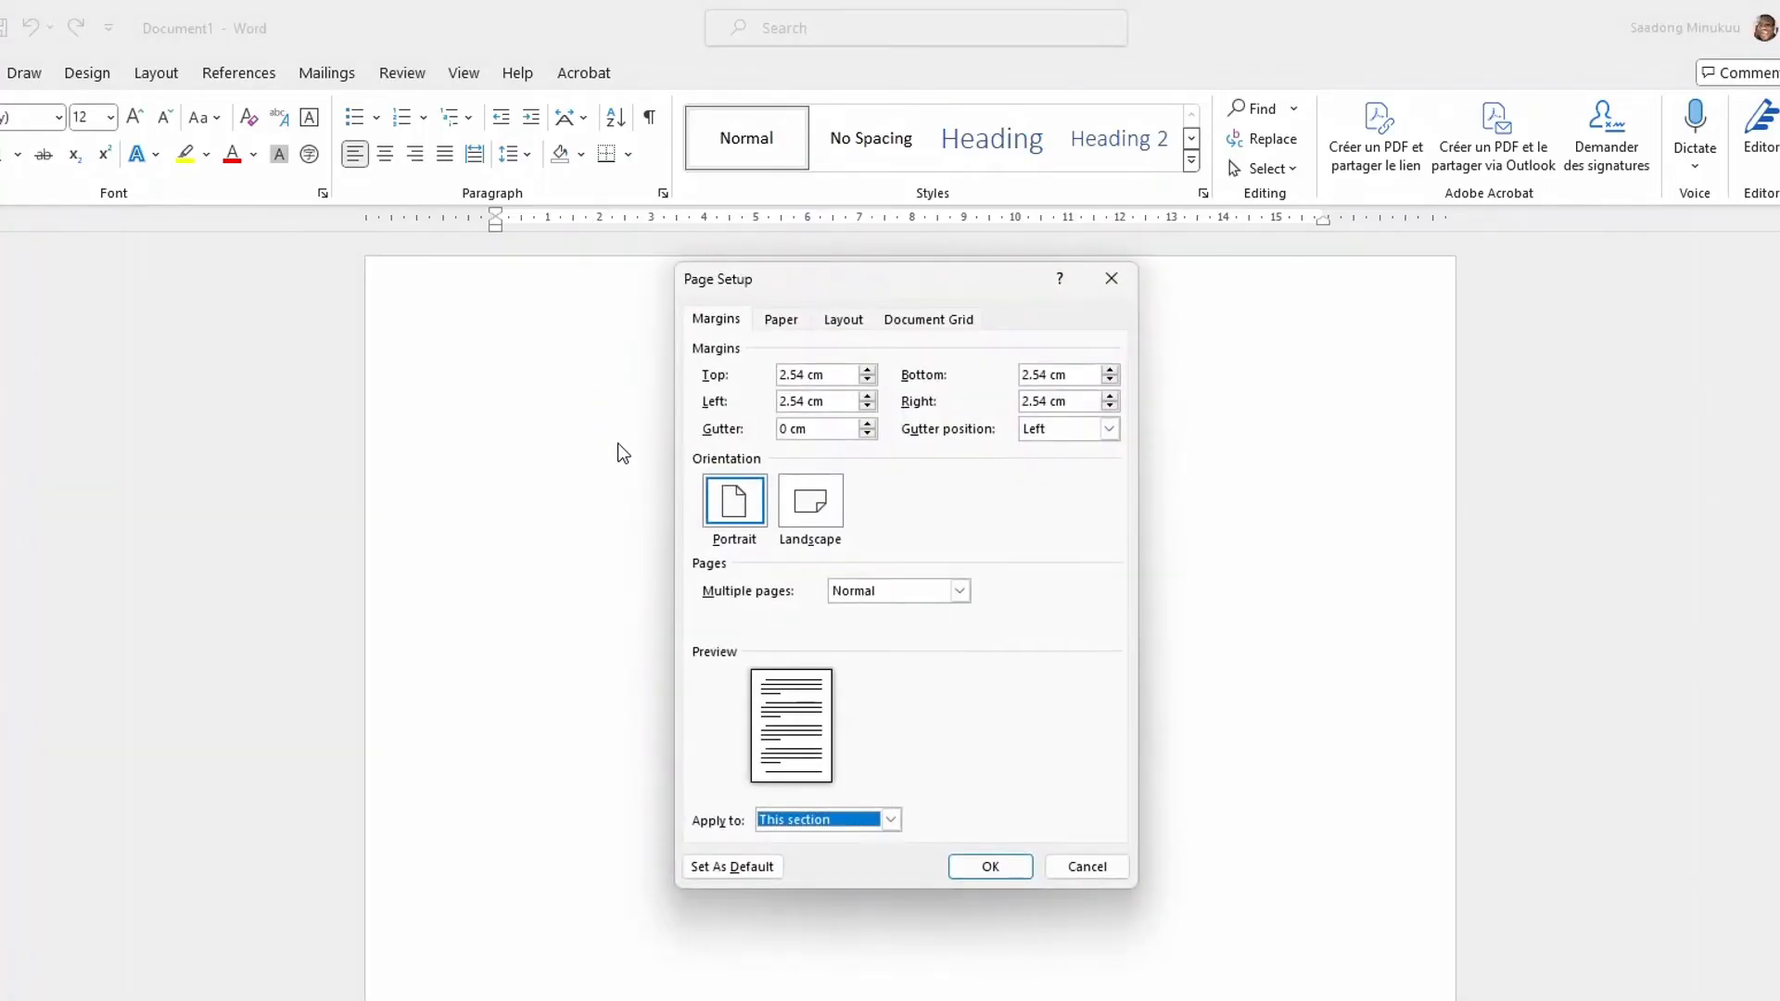
{"action": "left_click", "coordinate": [1086, 873]}
{"action": "double_click", "coordinate": [650, 544]}
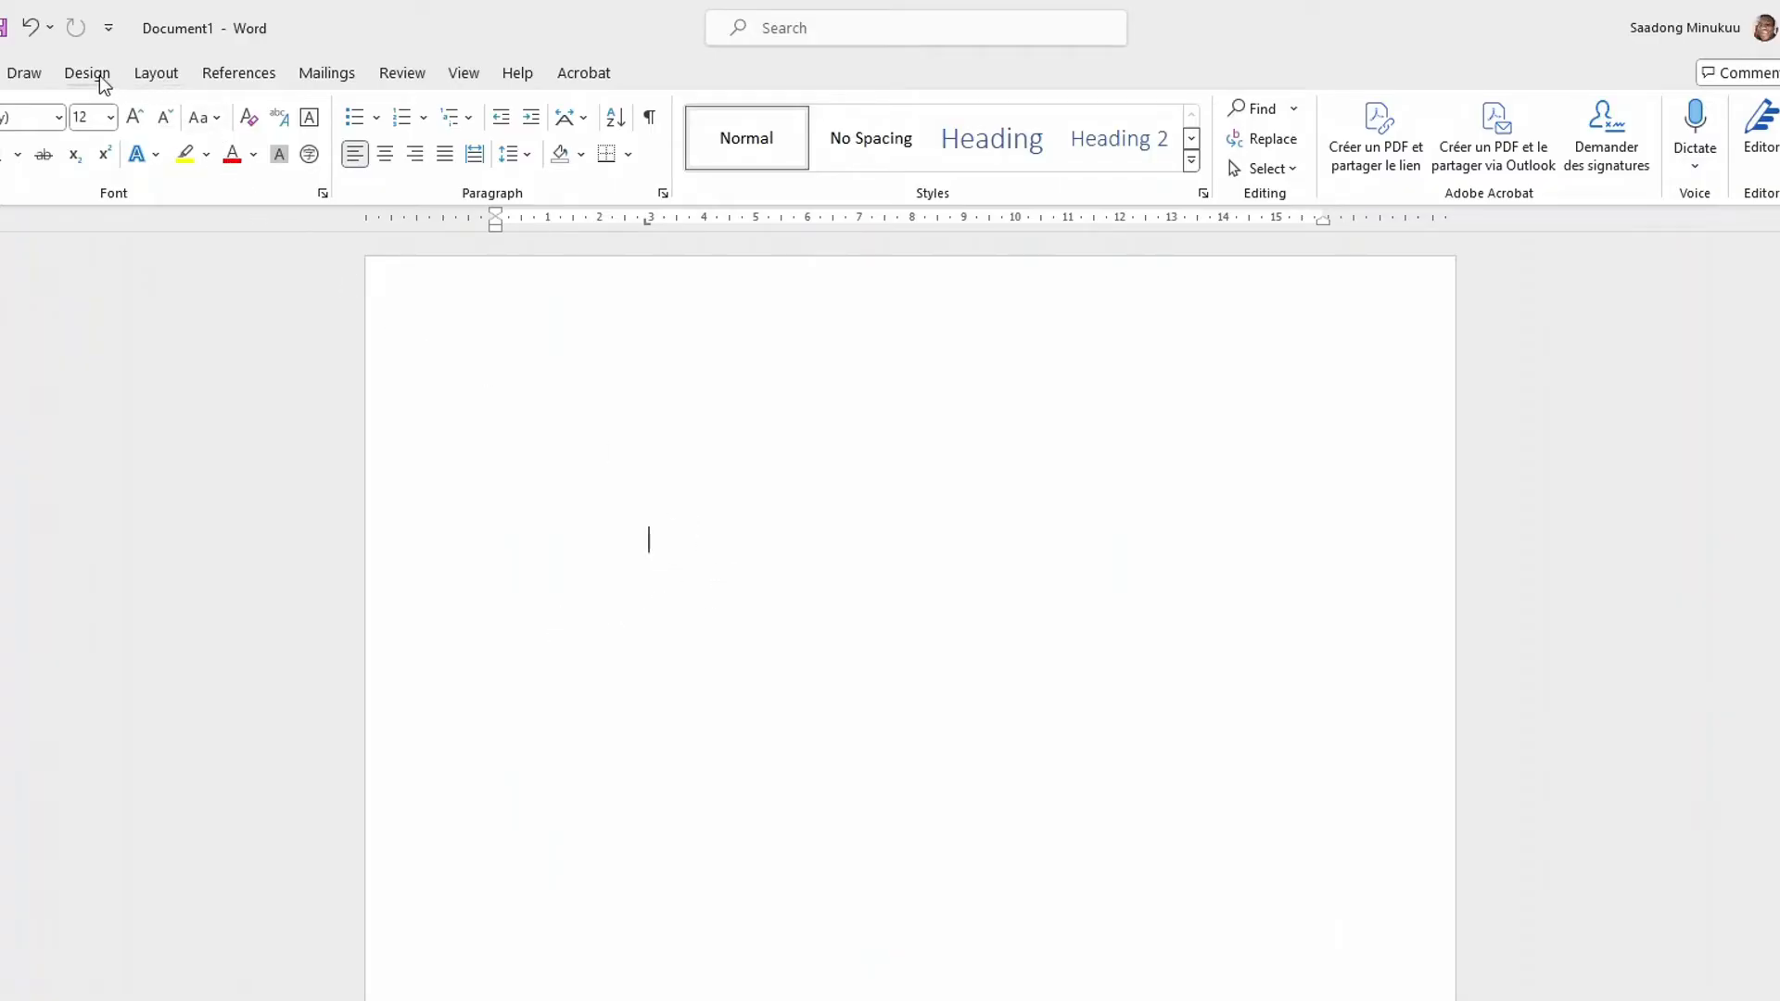
Step: Set up a Box page border with a solid line, 3 pt wide, in the theme blue color
{"action": "left_click", "coordinate": [93, 75]}
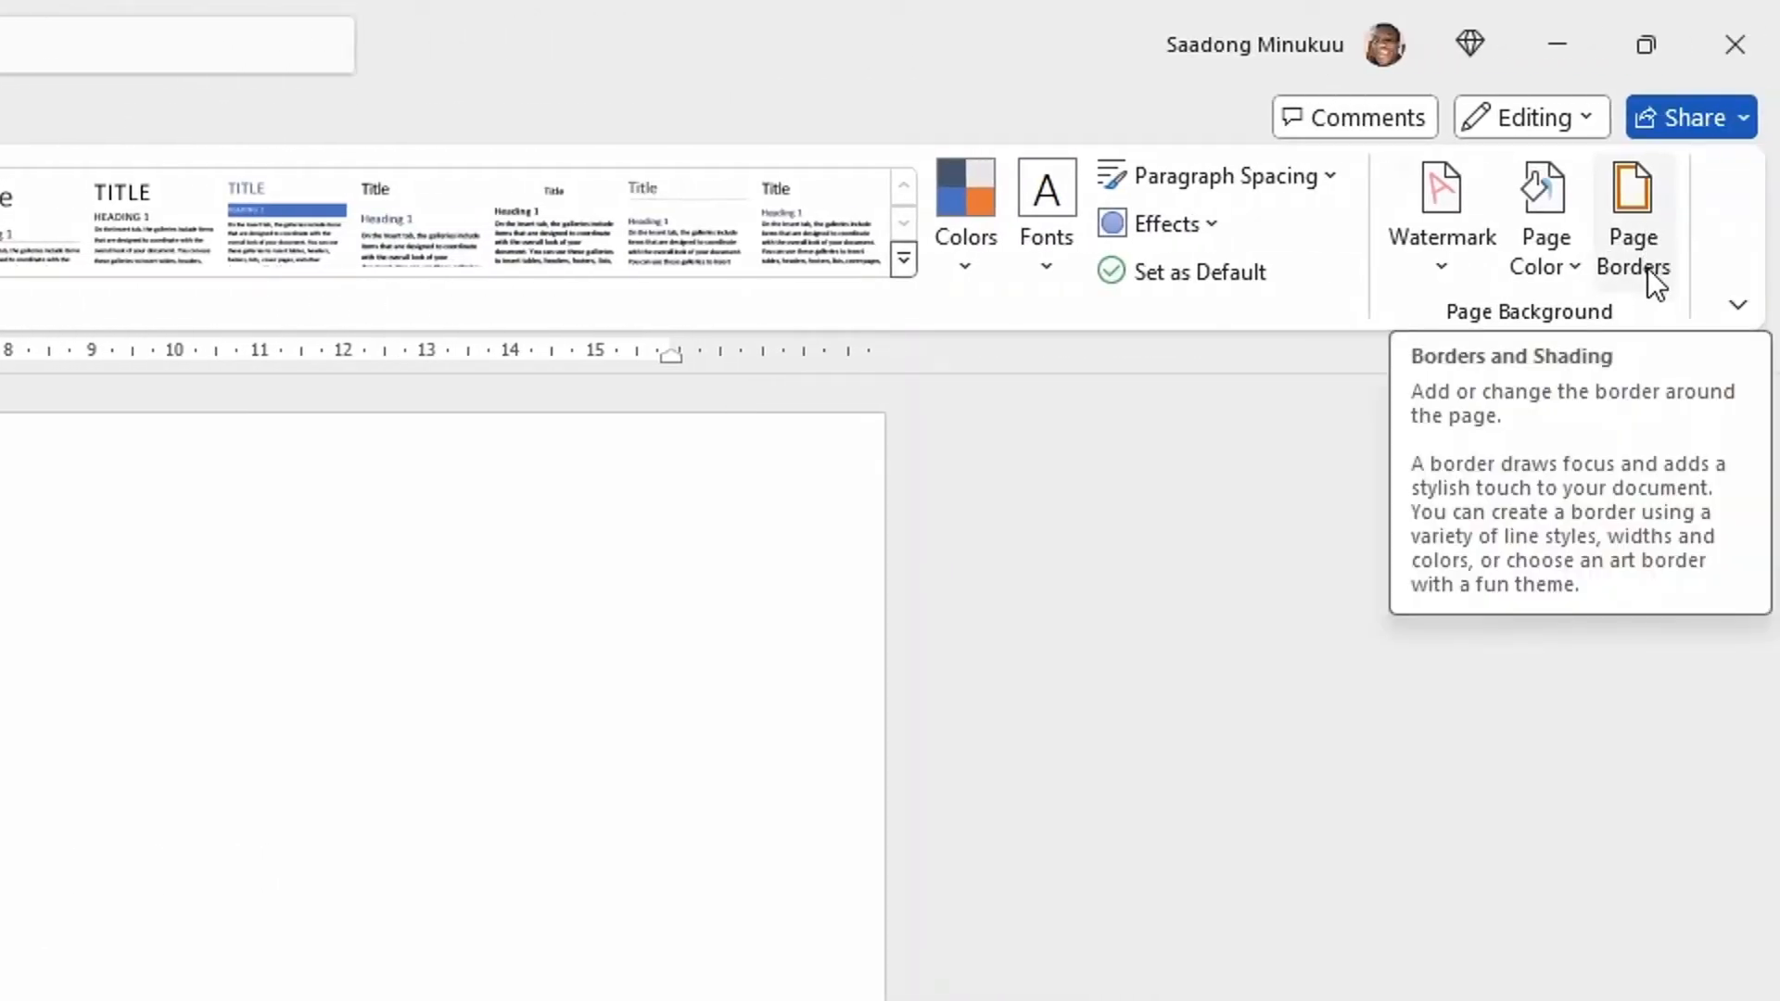
{"action": "left_click", "coordinate": [1649, 246]}
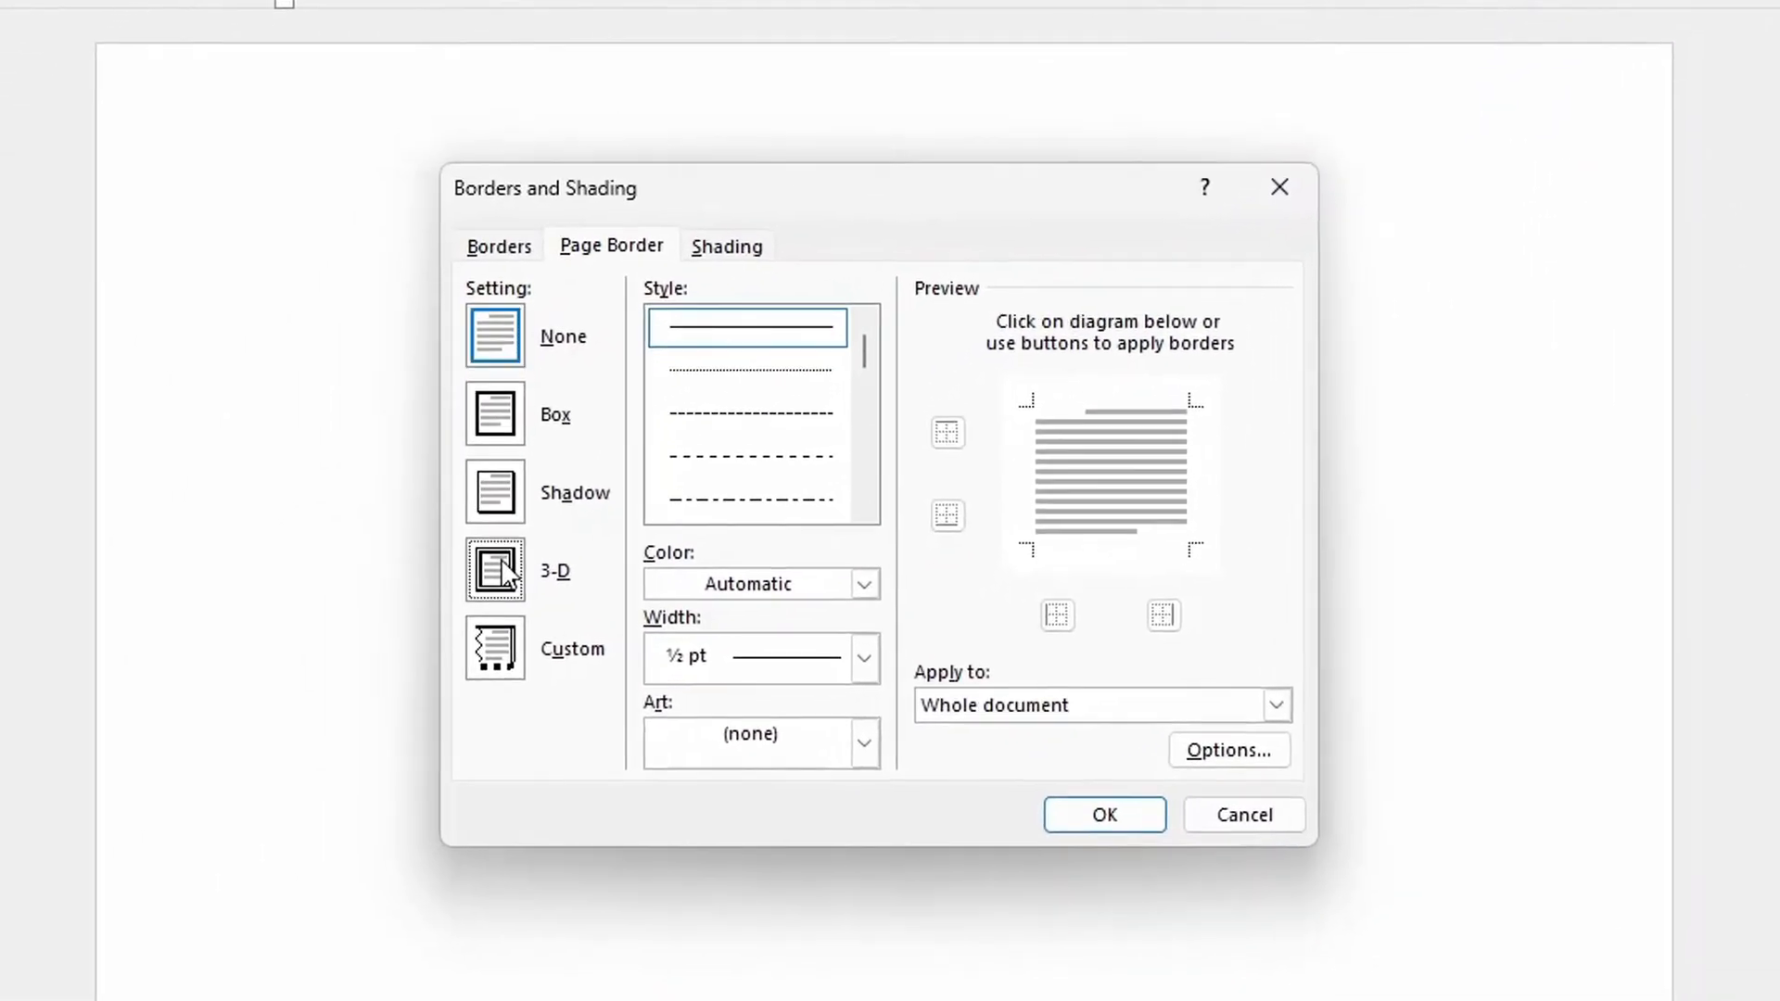
{"action": "left_click", "coordinate": [115, 757]}
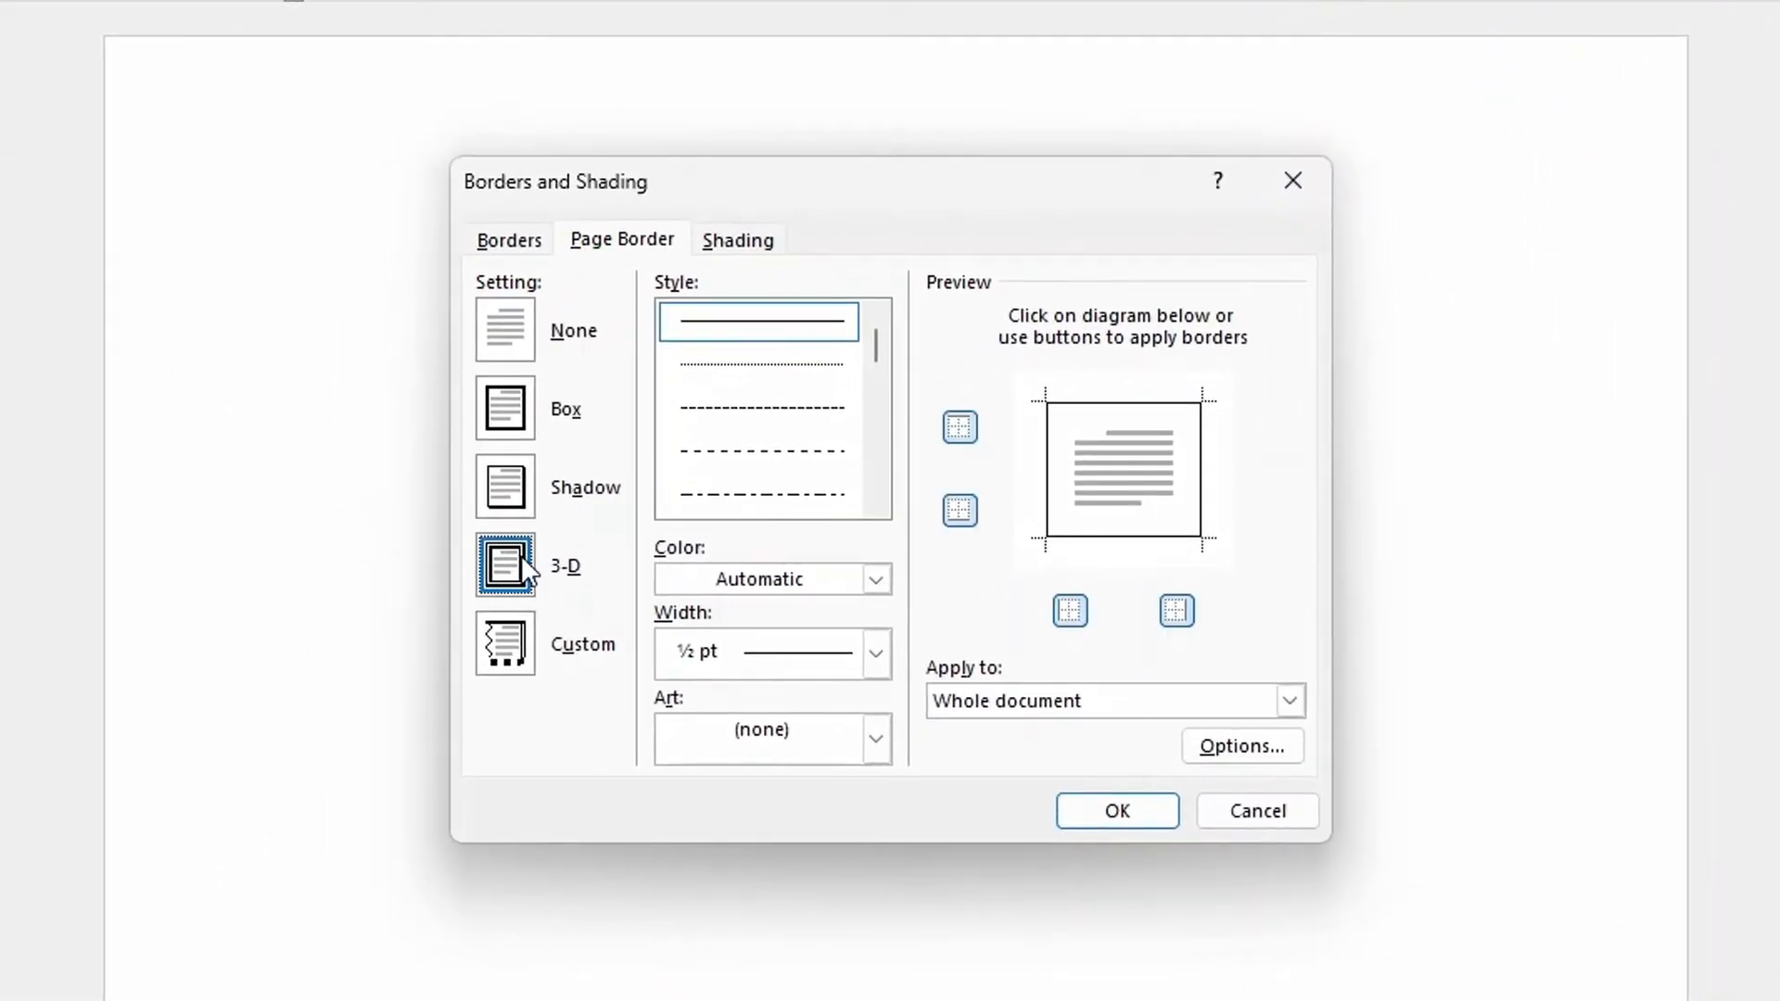
{"action": "left_click", "coordinate": [524, 428]}
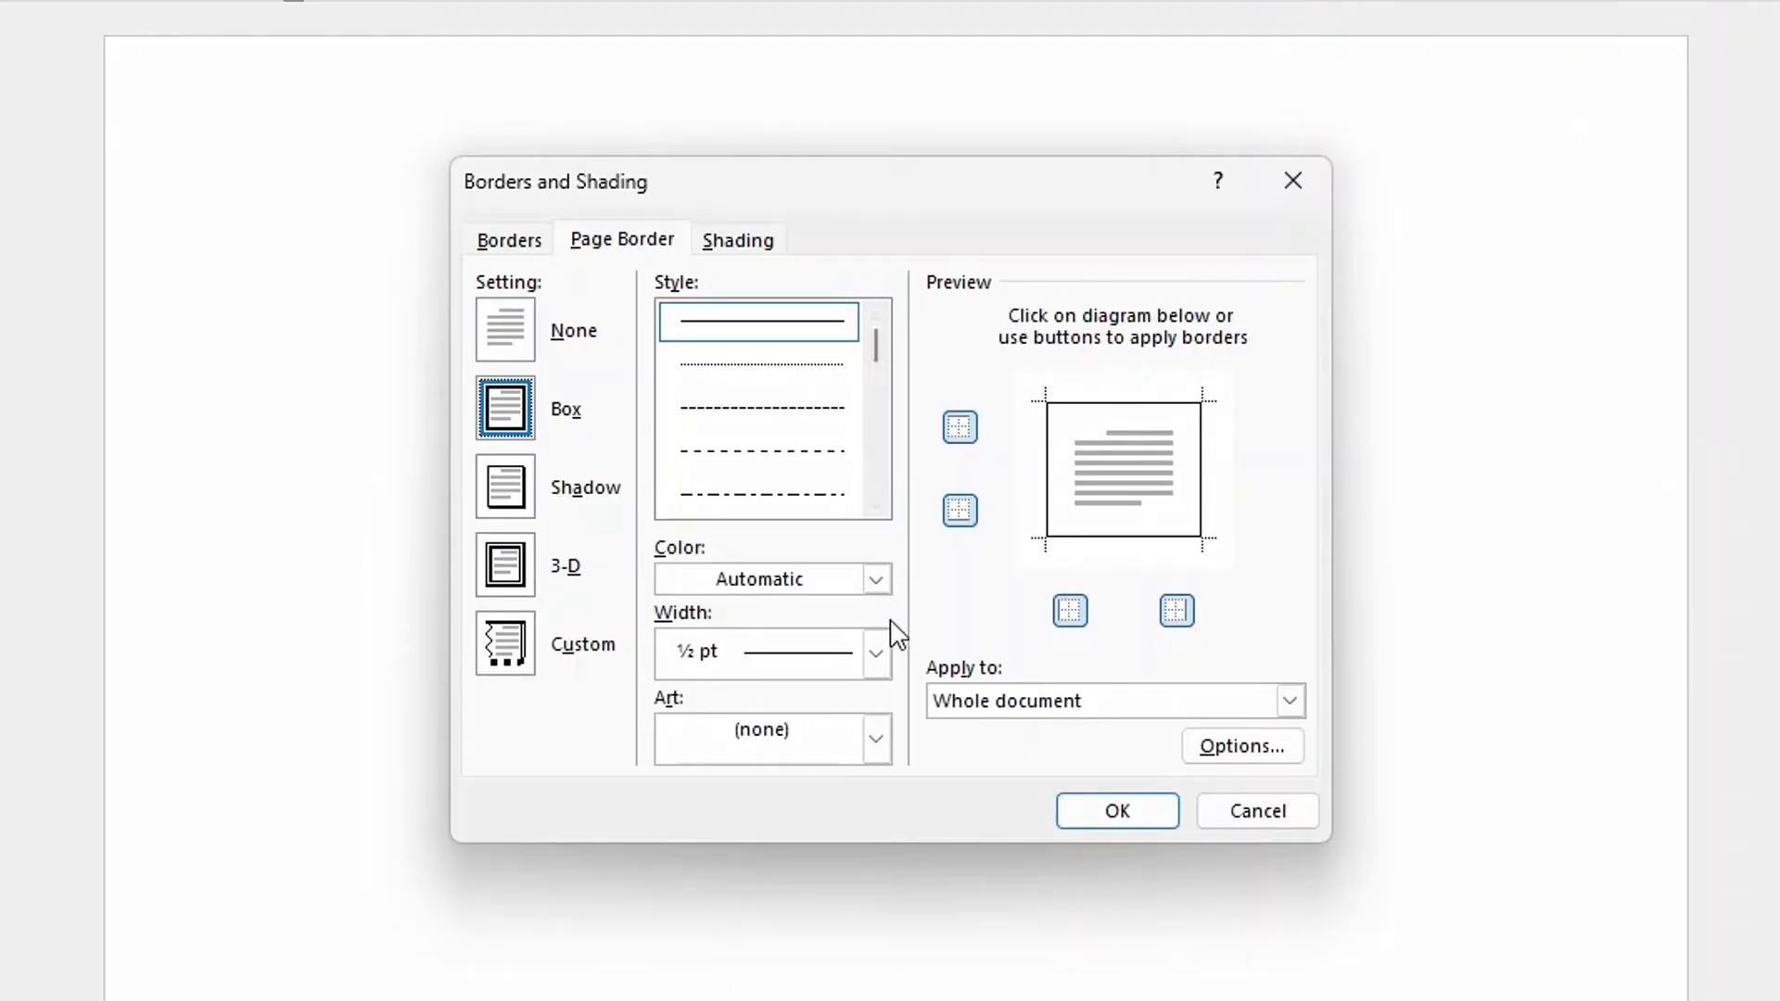
{"action": "left_click", "coordinate": [877, 655]}
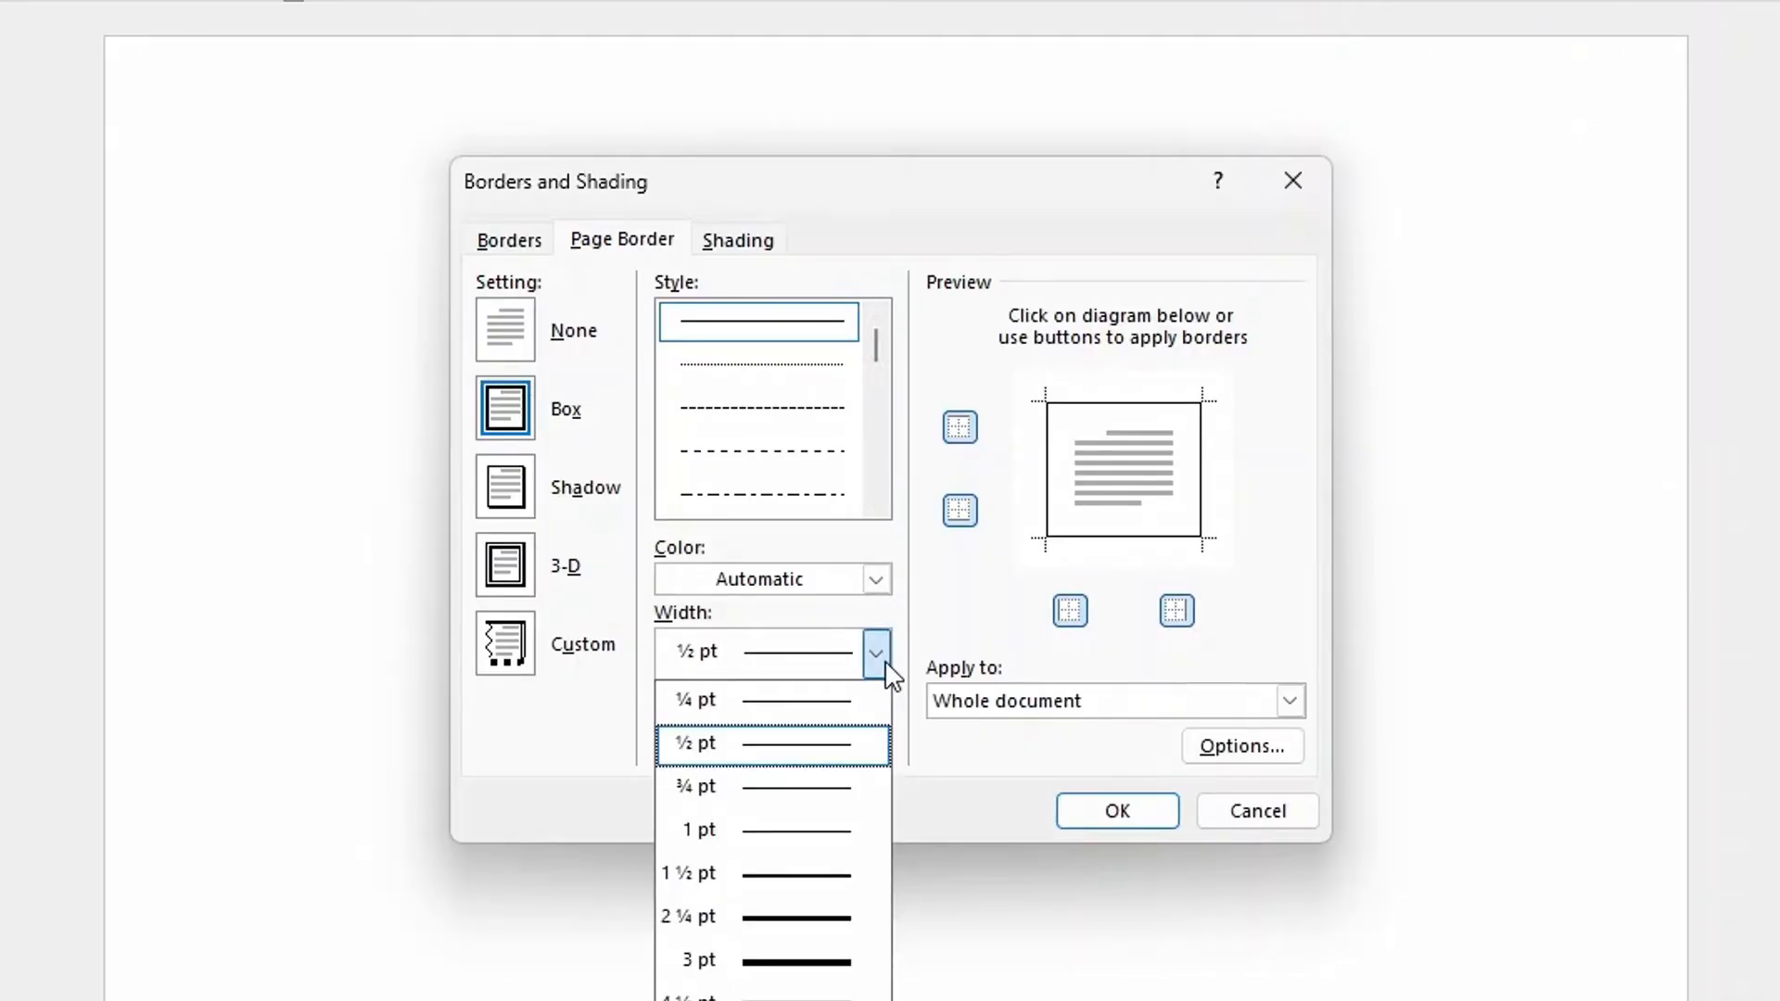
{"action": "left_click", "coordinate": [824, 962]}
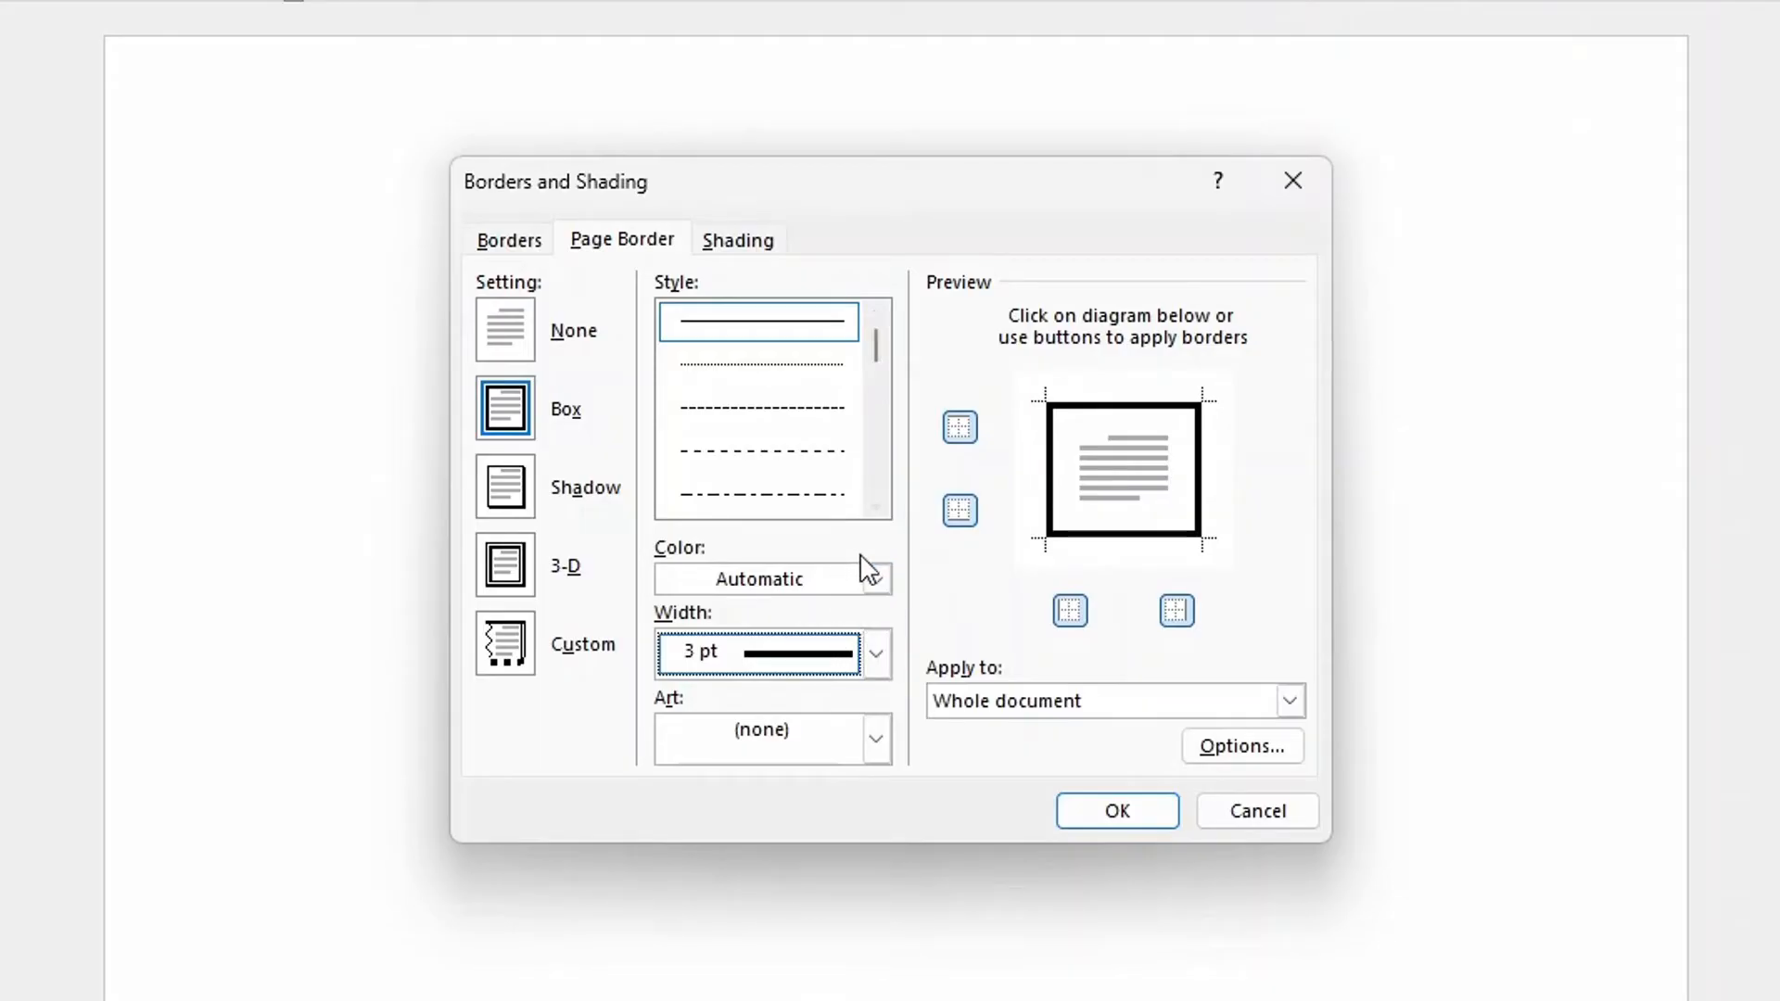
{"action": "left_click", "coordinate": [872, 577]}
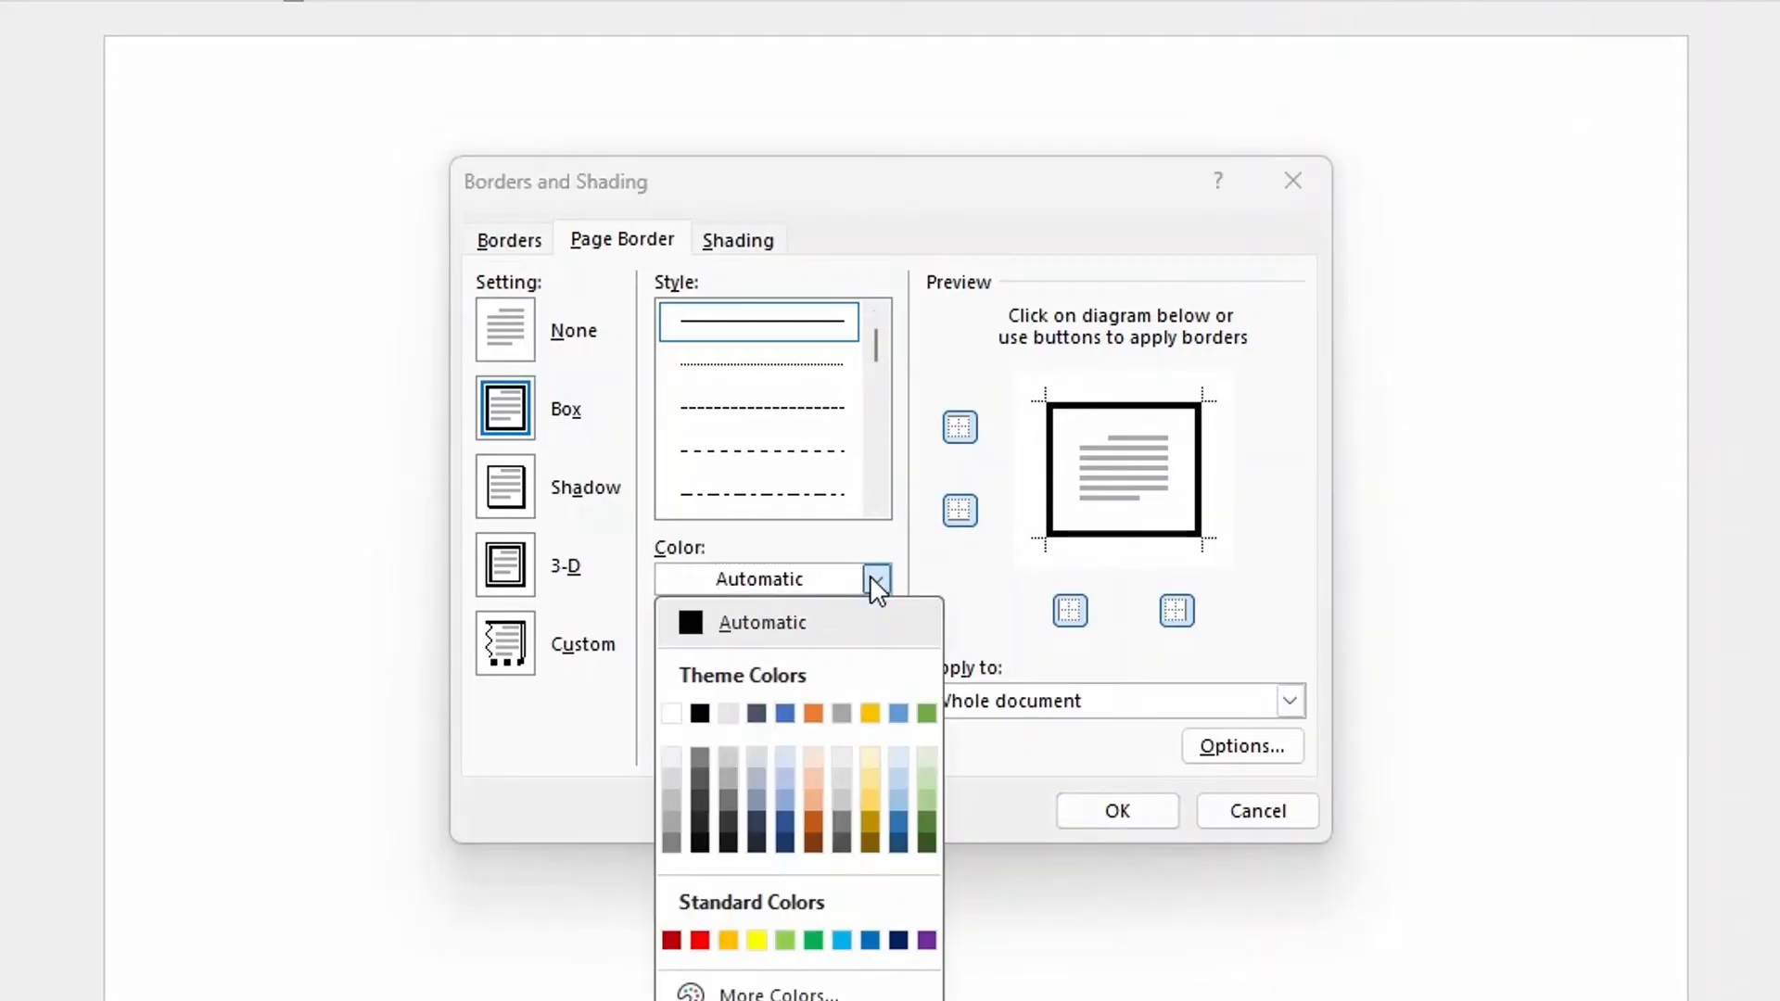
{"action": "left_click", "coordinate": [785, 714]}
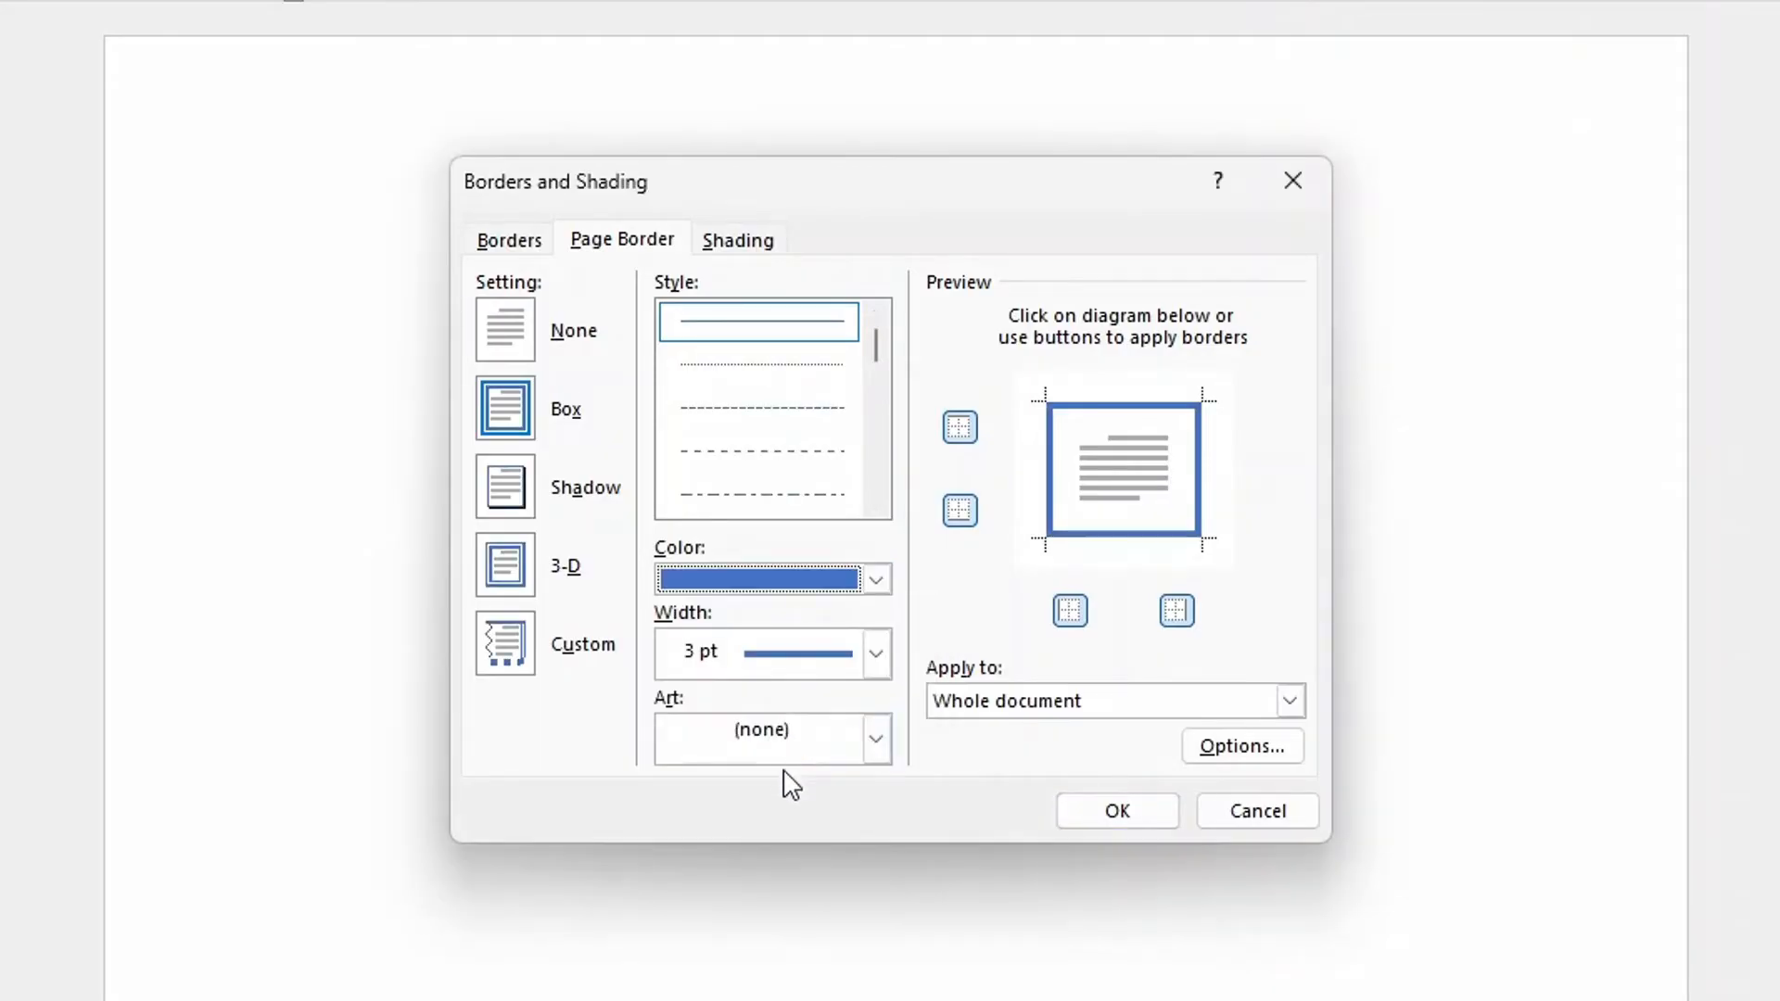
Step: Limit the page border to This section, apply it, and check it on the first page
{"action": "left_click", "coordinate": [1291, 701]}
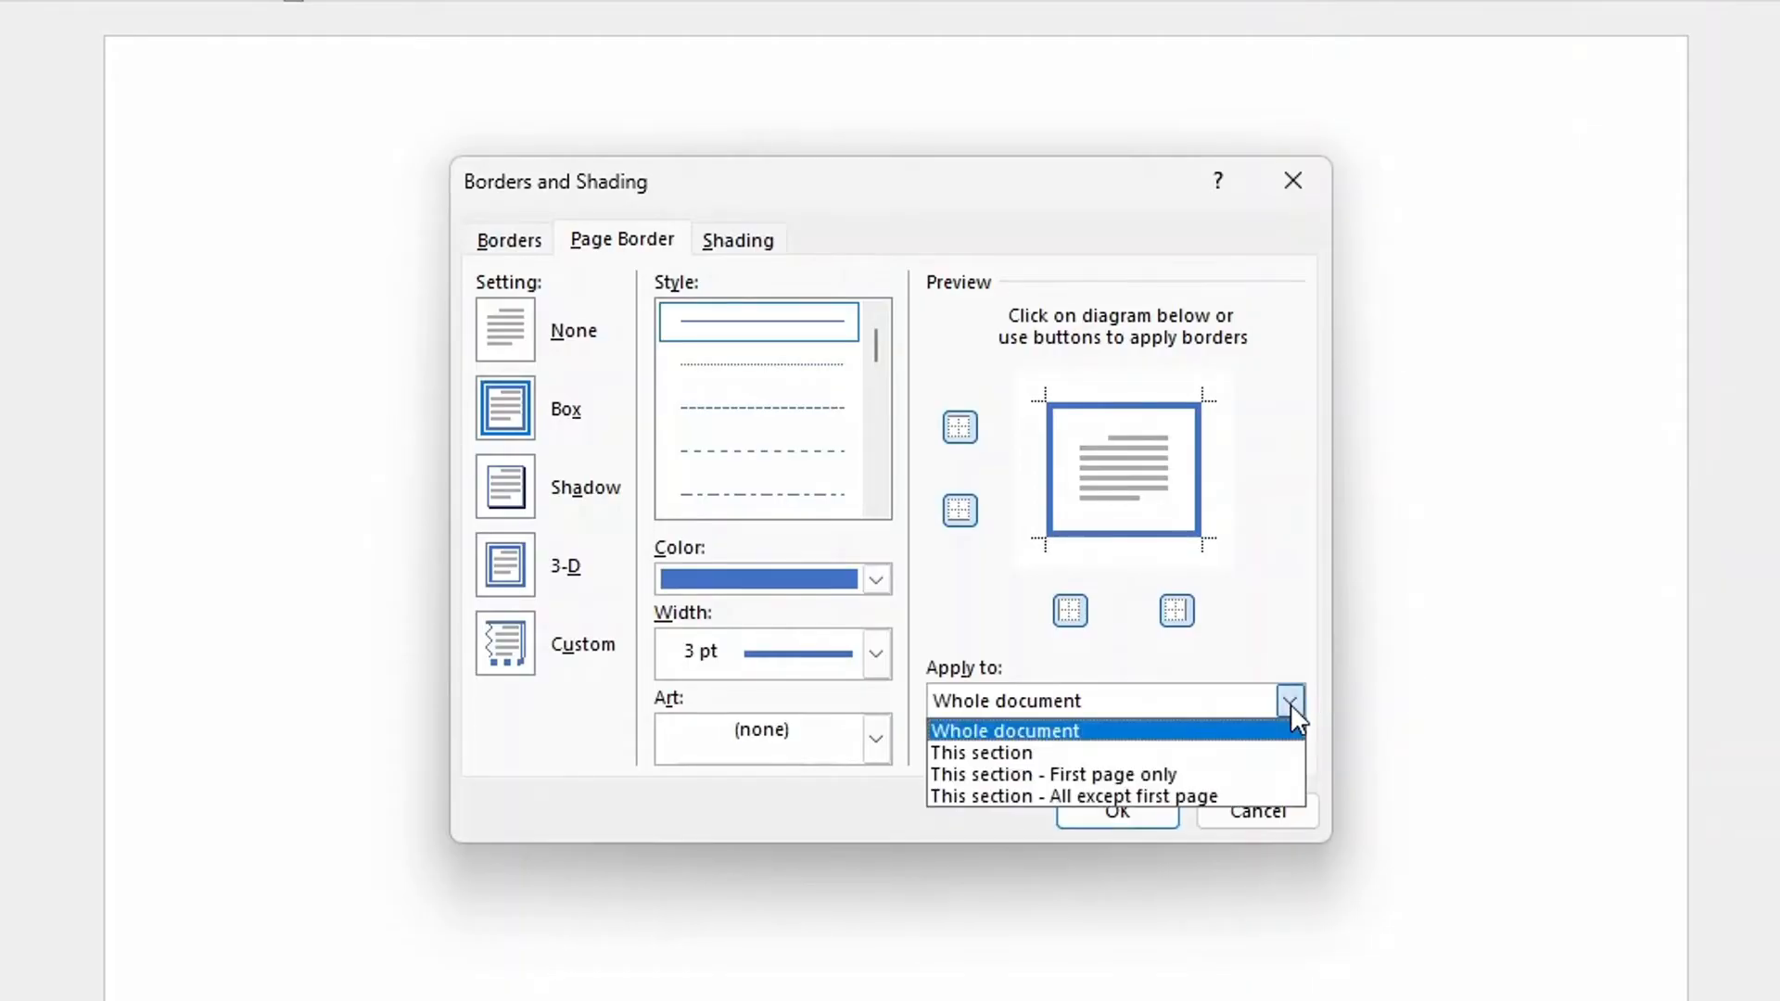
{"action": "left_click", "coordinate": [1001, 754]}
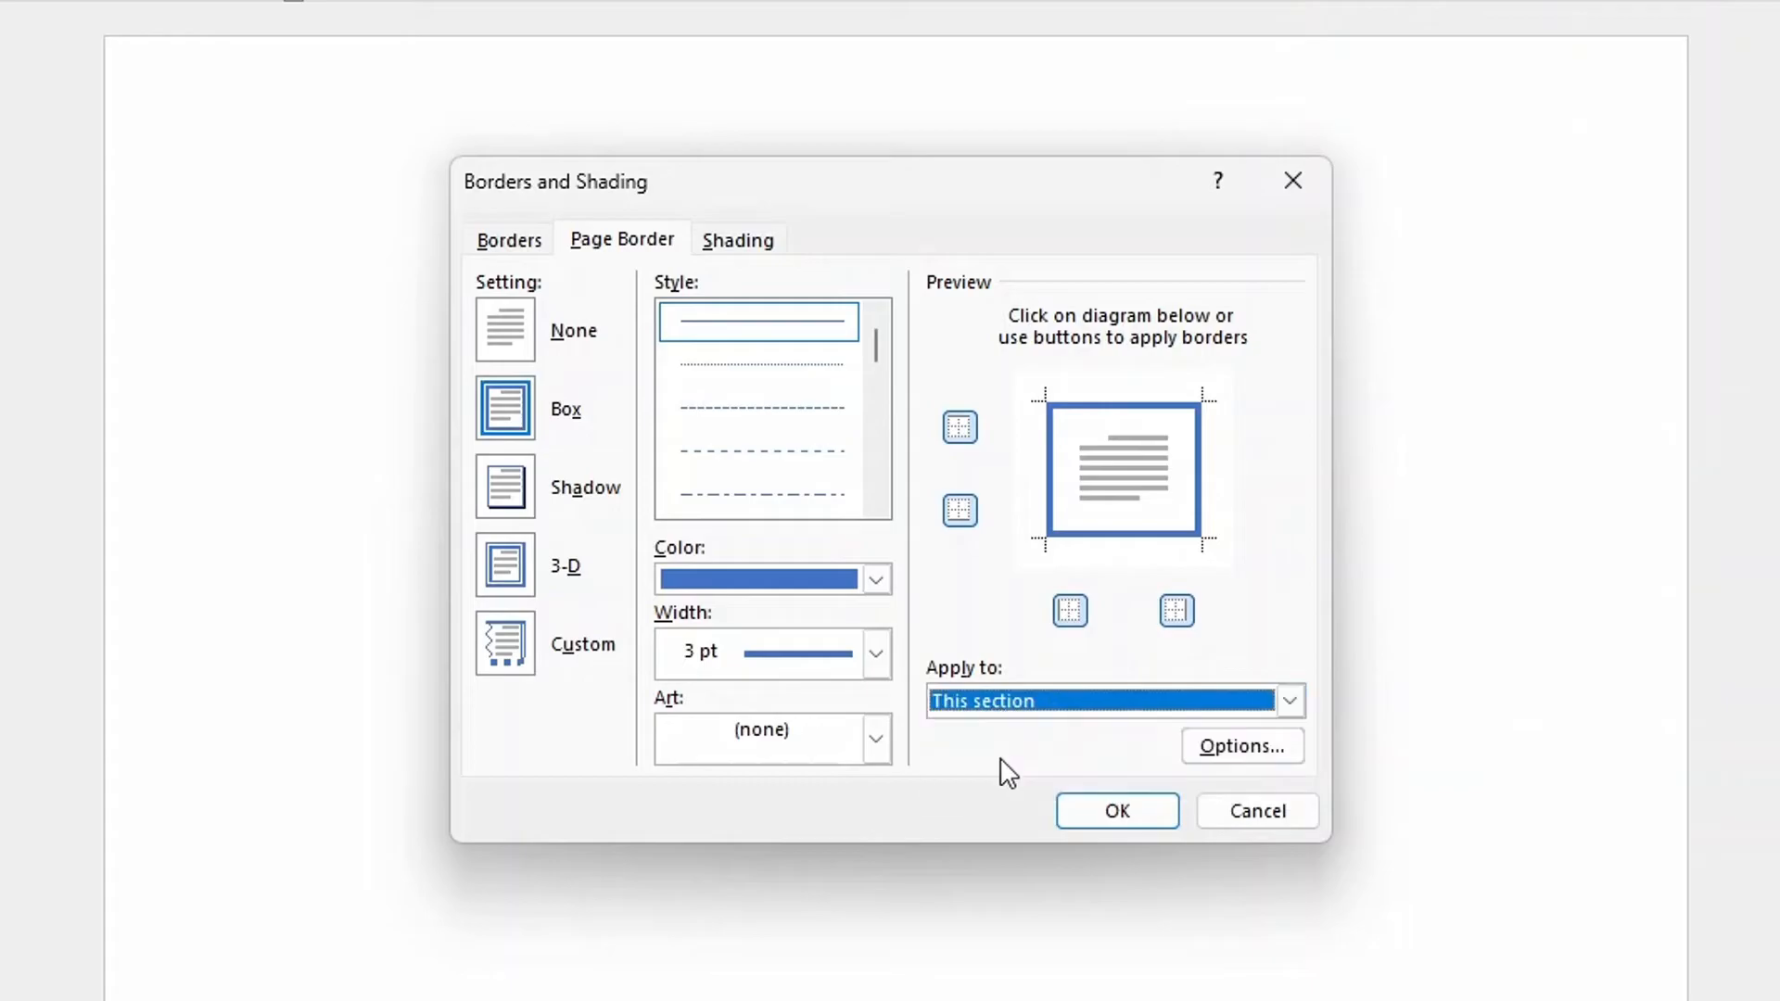
{"action": "left_click", "coordinate": [1116, 812]}
{"action": "scroll", "coordinate": [1129, 796], "scroll_direction": "down", "scroll_amount": 3}
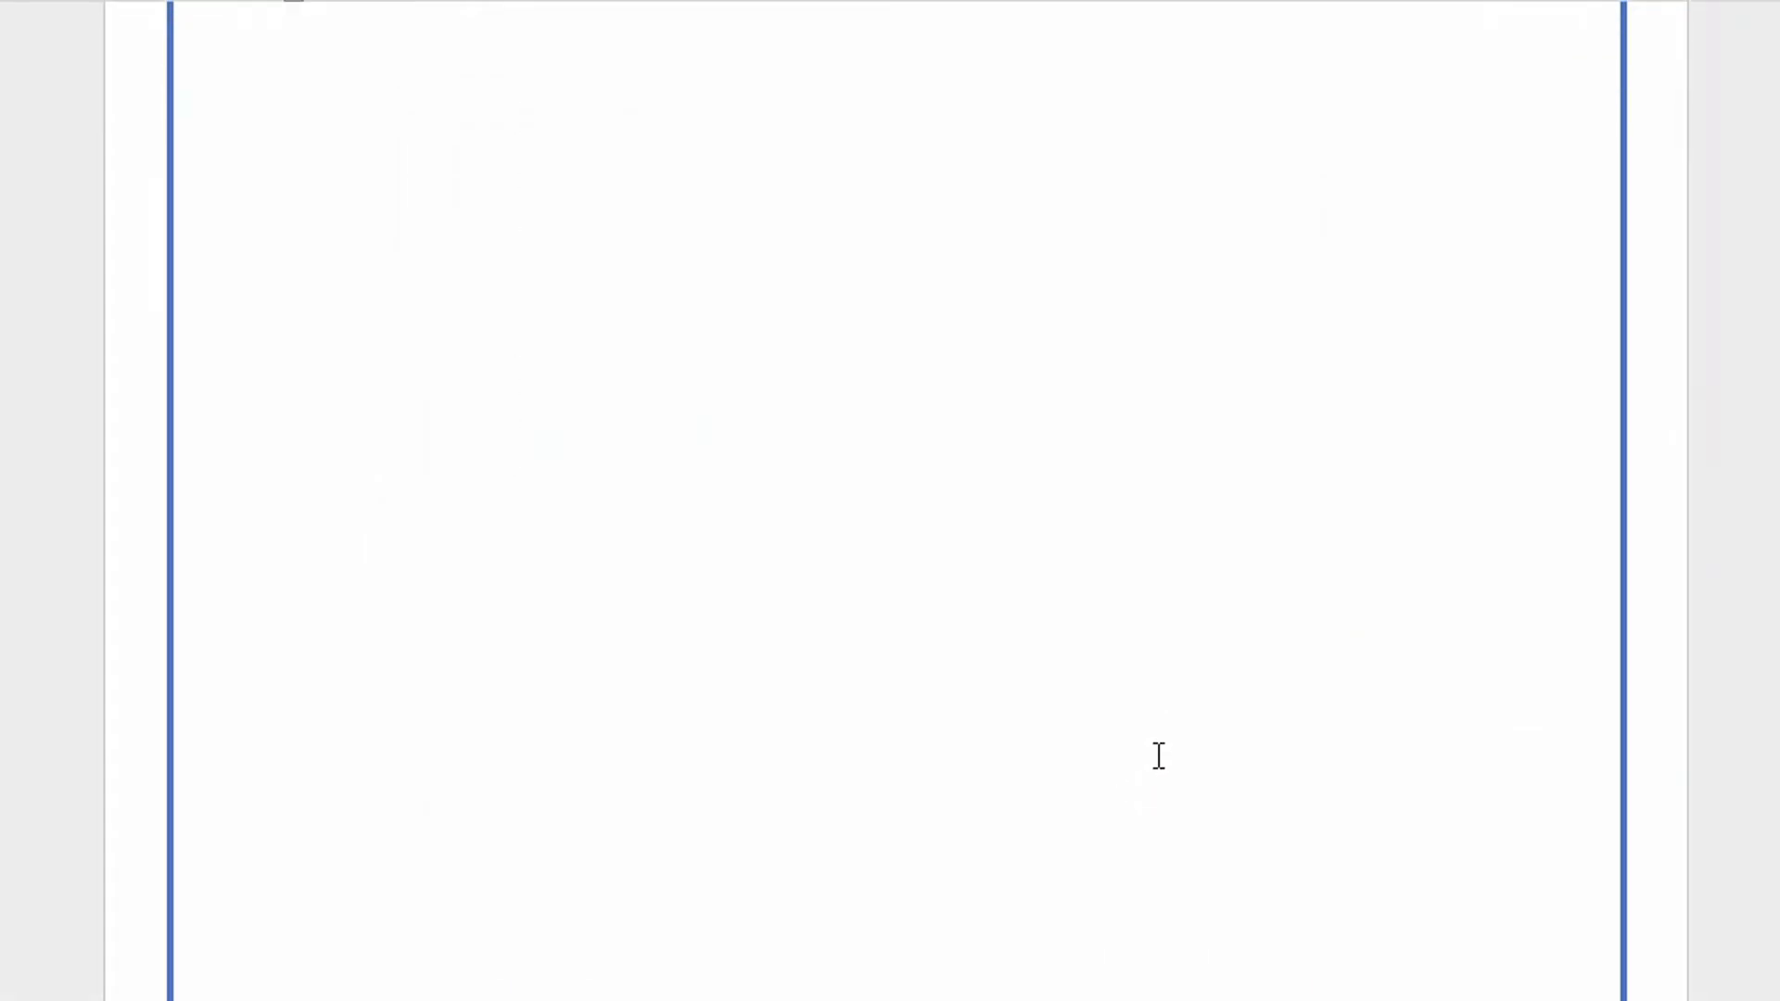
Step: Enter the title "Article 12" at the top of the bordered first page
{"action": "scroll", "coordinate": [1152, 753], "scroll_direction": "down", "scroll_amount": 4}
{"action": "scroll", "coordinate": [1141, 739], "scroll_direction": "up", "scroll_amount": 9}
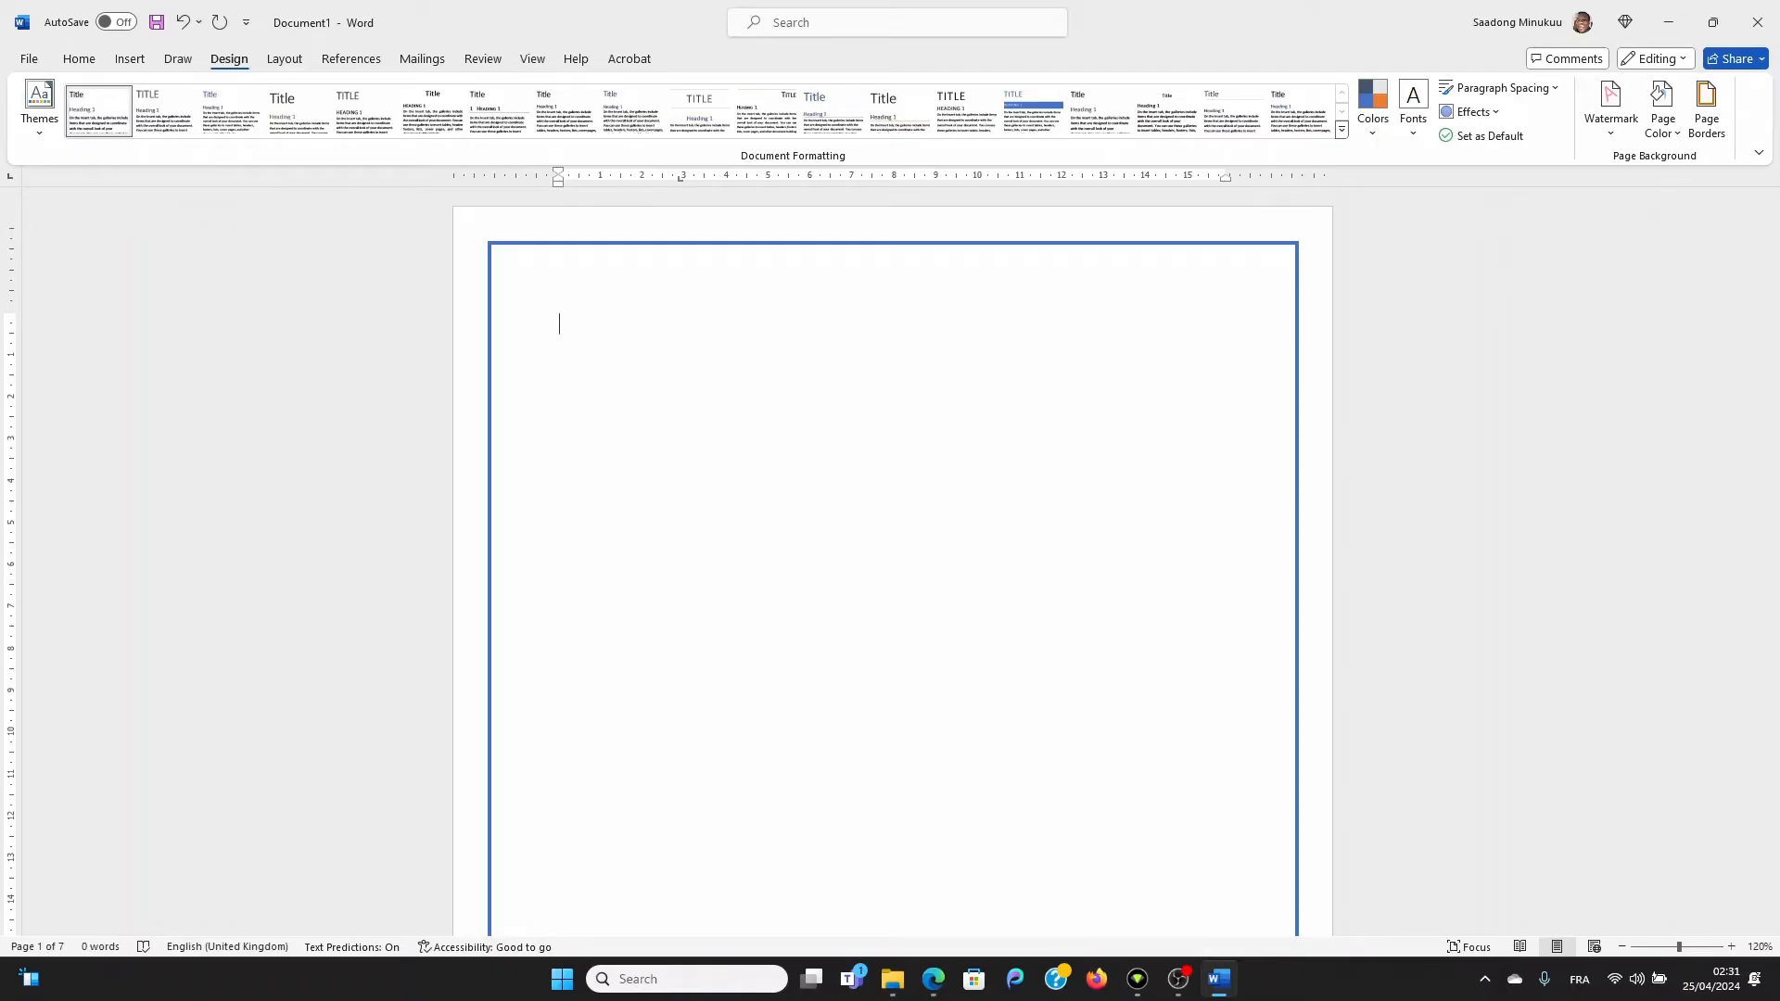
{"action": "key", "text": "Caps_Lock"}
{"action": "type", "text": "A"}
{"action": "key", "text": "Caps_Lock"}
{"action": "type", "text": "r"}
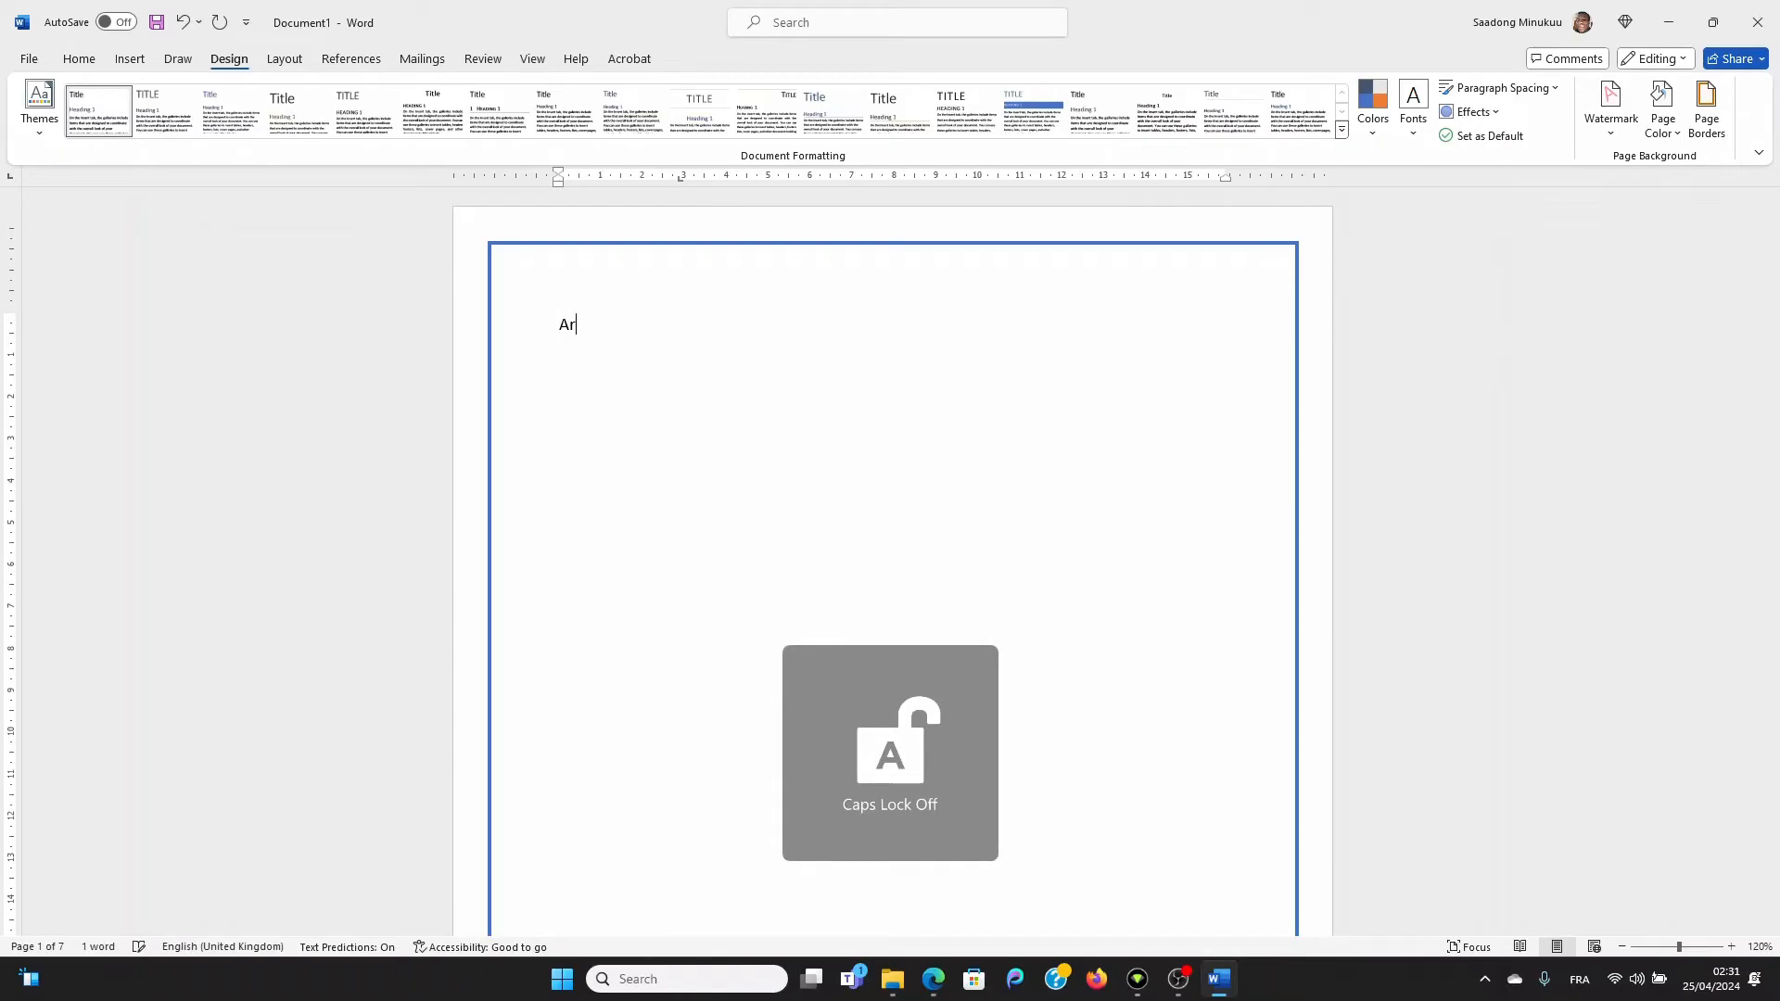
{"action": "type", "text": "ticle"}
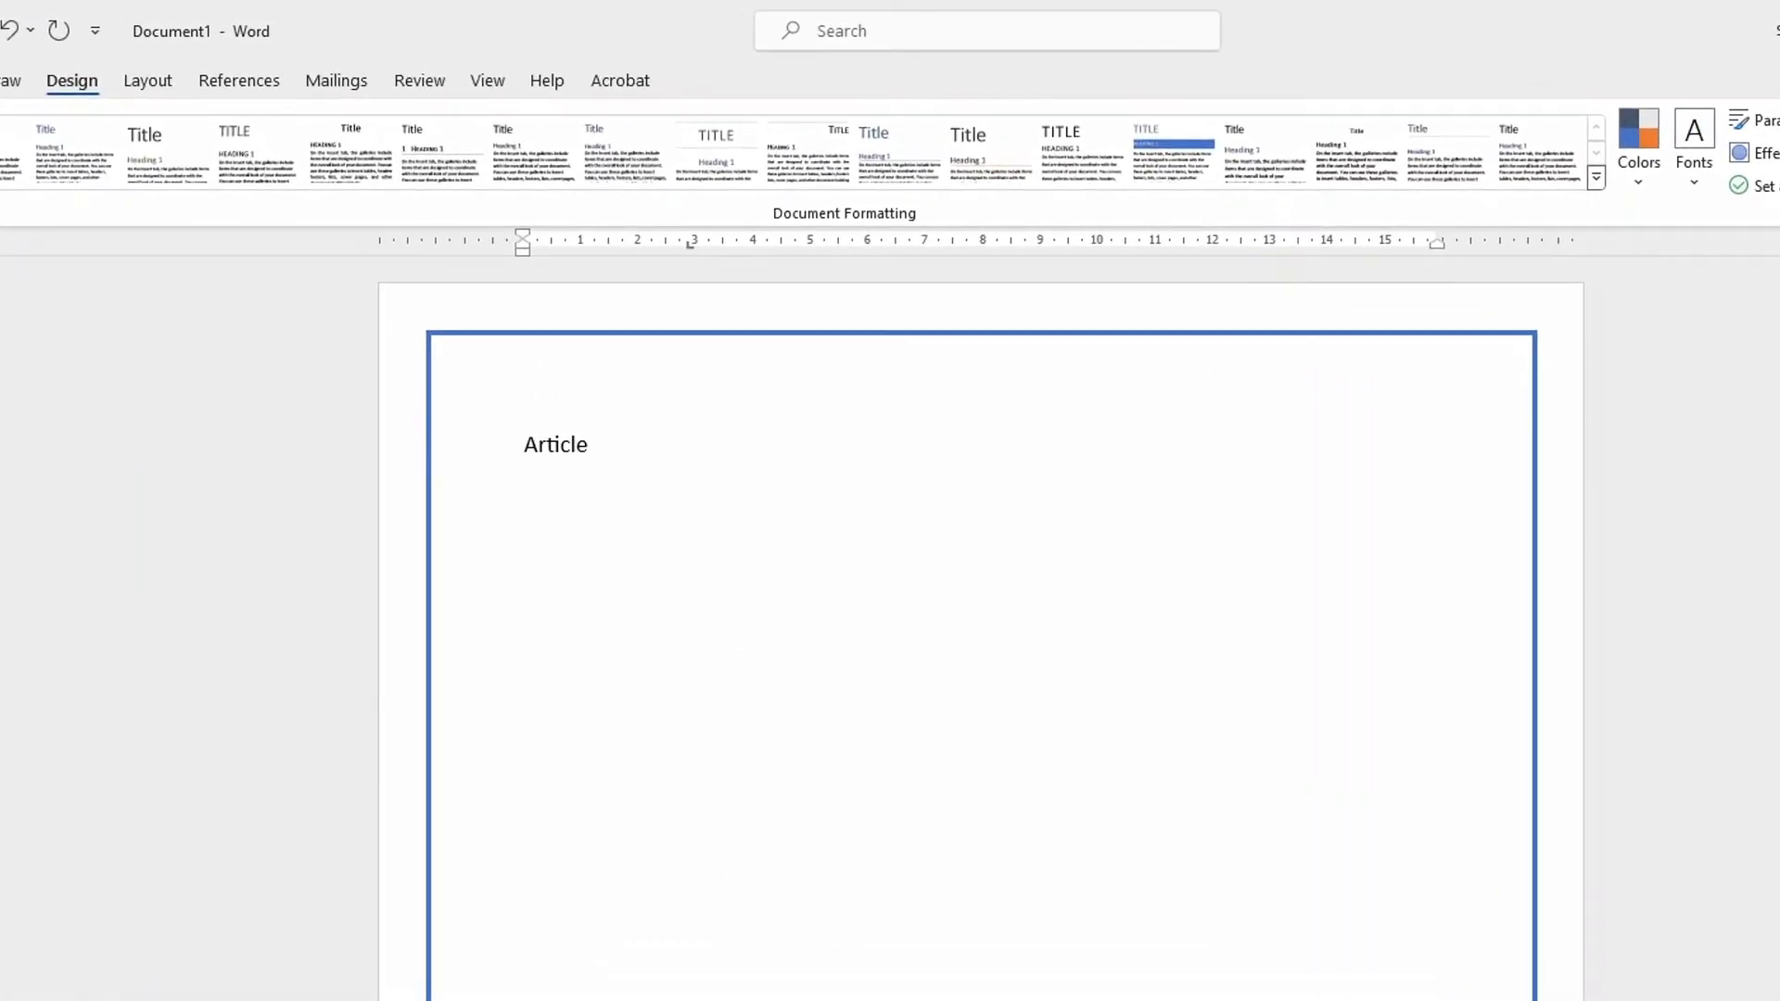
{"action": "key", "text": "Caps_Lock"}
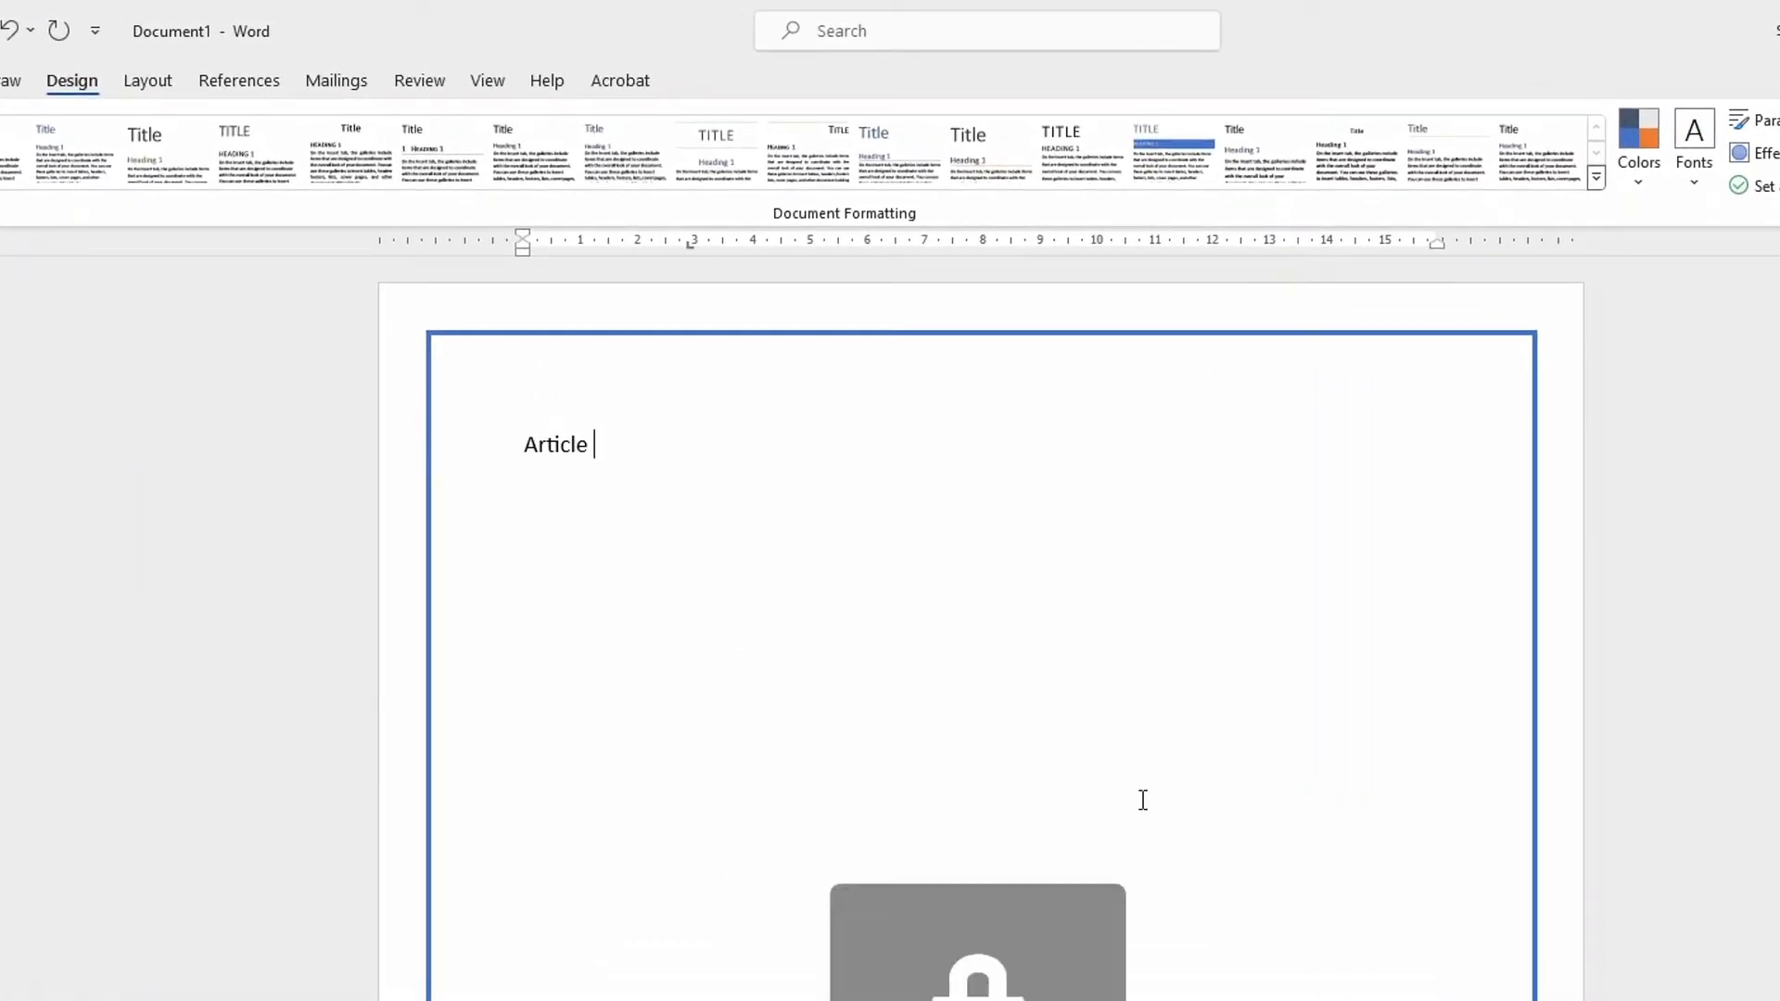
{"action": "type", "text": "12"}
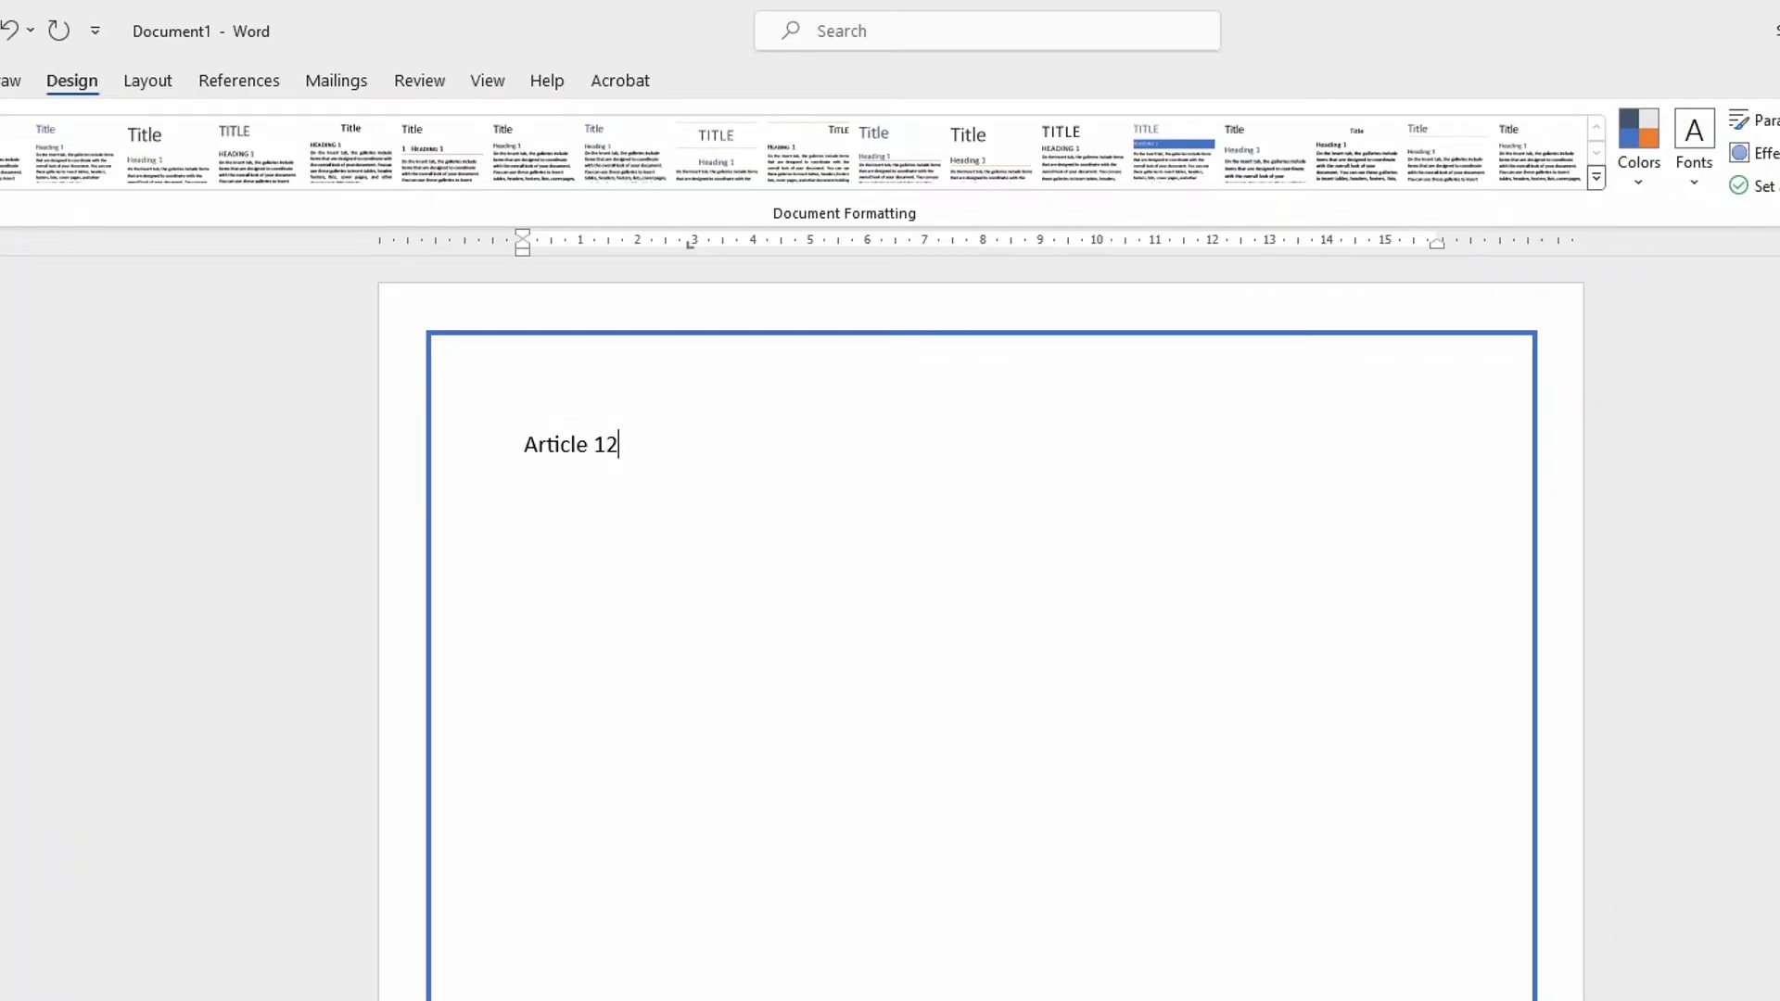
Step: Add a byline a few lines below the title, reading "By" followed by the author's name
{"action": "key", "text": "Caps_Lock"}
{"action": "key", "text": "Caps_Lock"}
{"action": "type", "text": "By "}
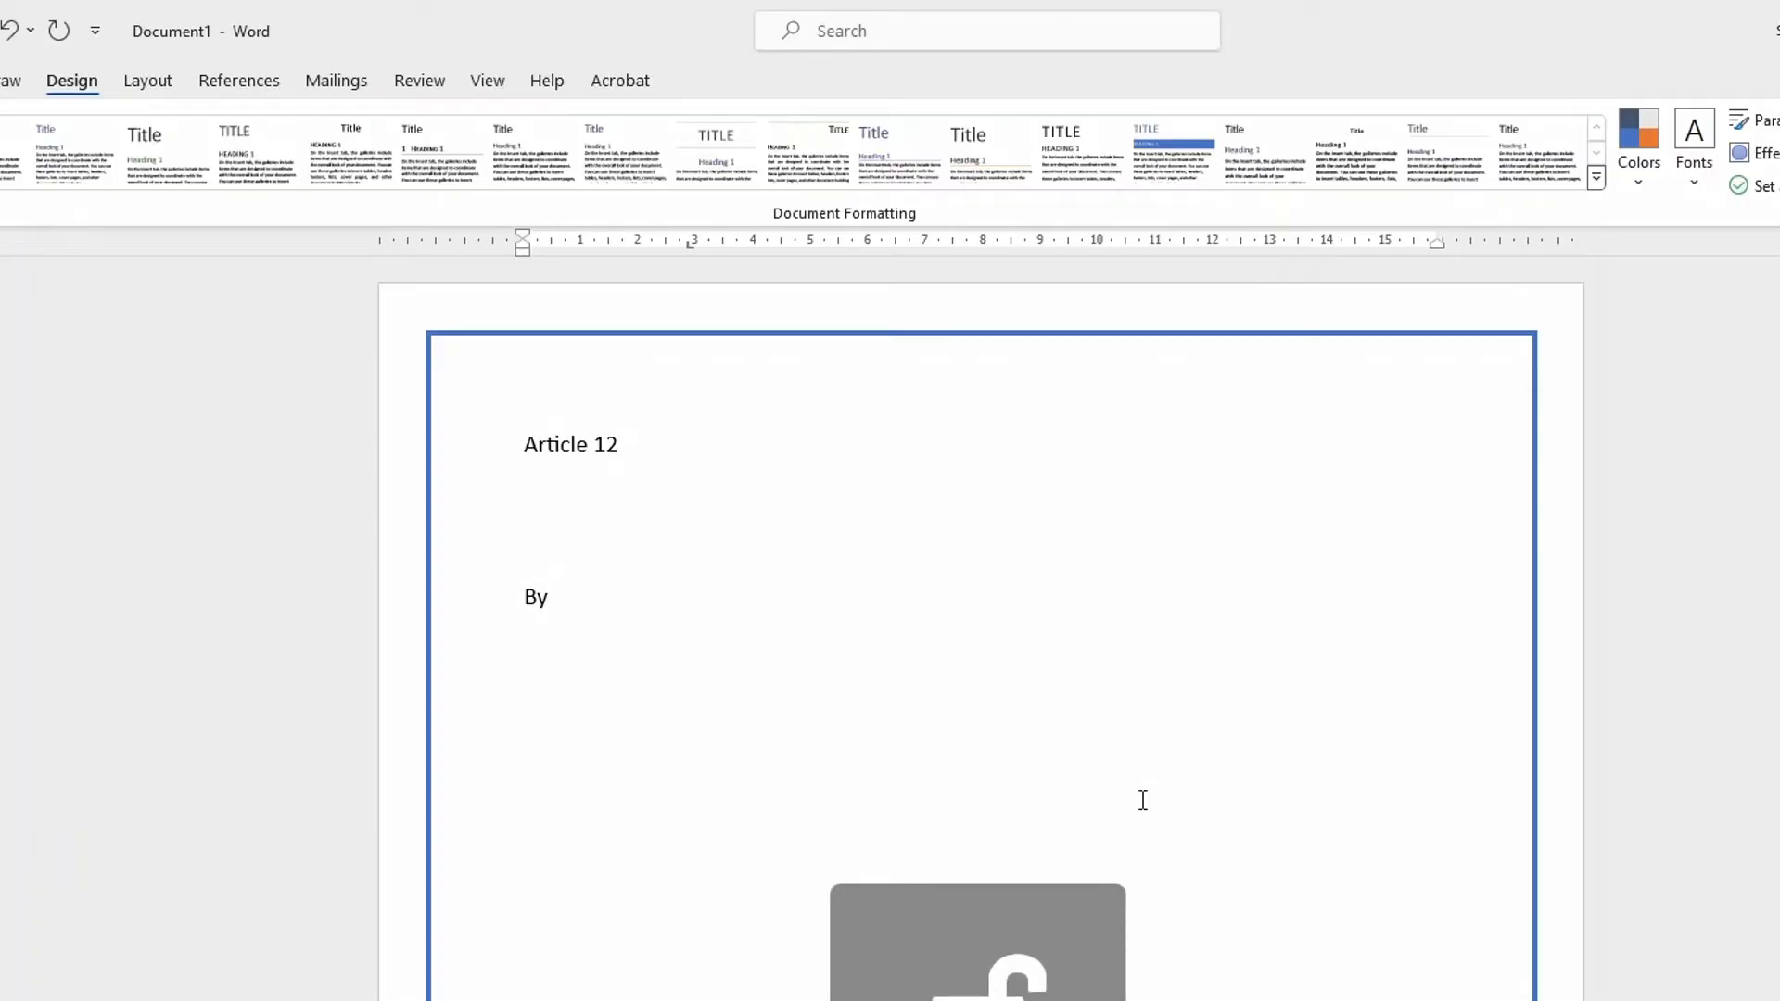
{"action": "type", "text": "M"}
{"action": "key", "text": "Caps_Lock"}
{"action": "type", "text": "inukuu"}
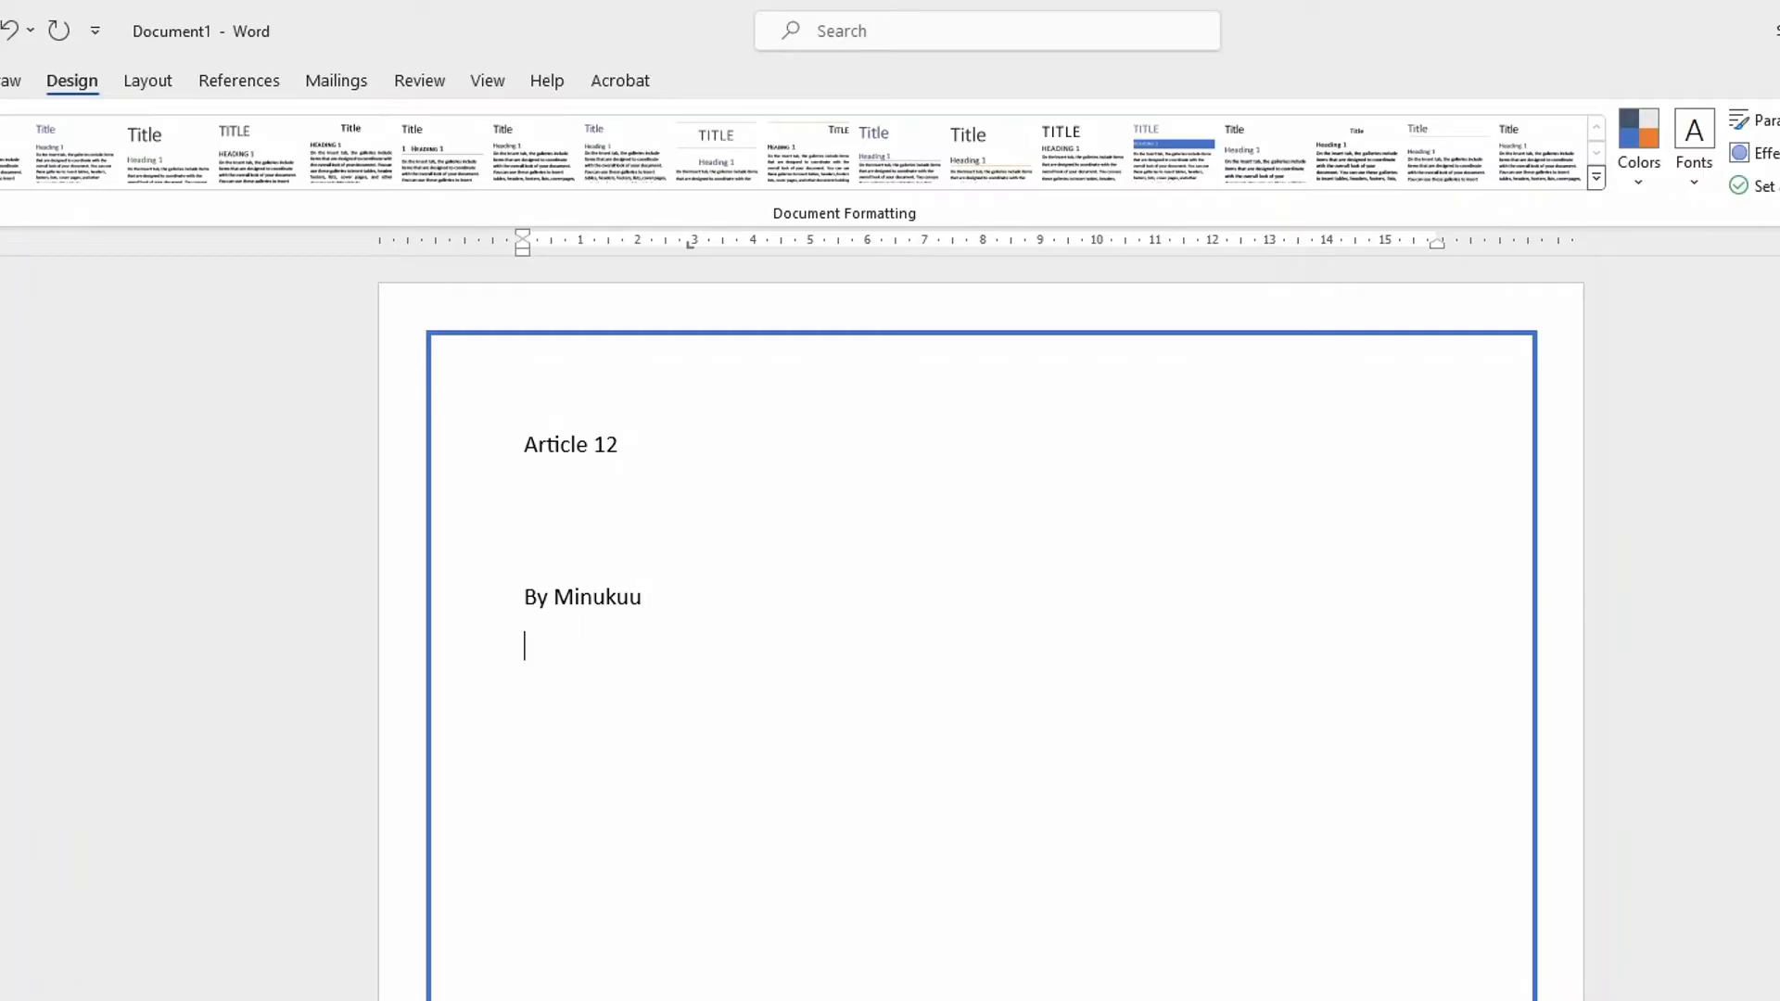
Step: Add the year 2024 a few lines below the byline, clearing any mistyped characters
{"action": "key", "text": "Caps_Lock"}
{"action": "key", "text": "Caps_Lock"}
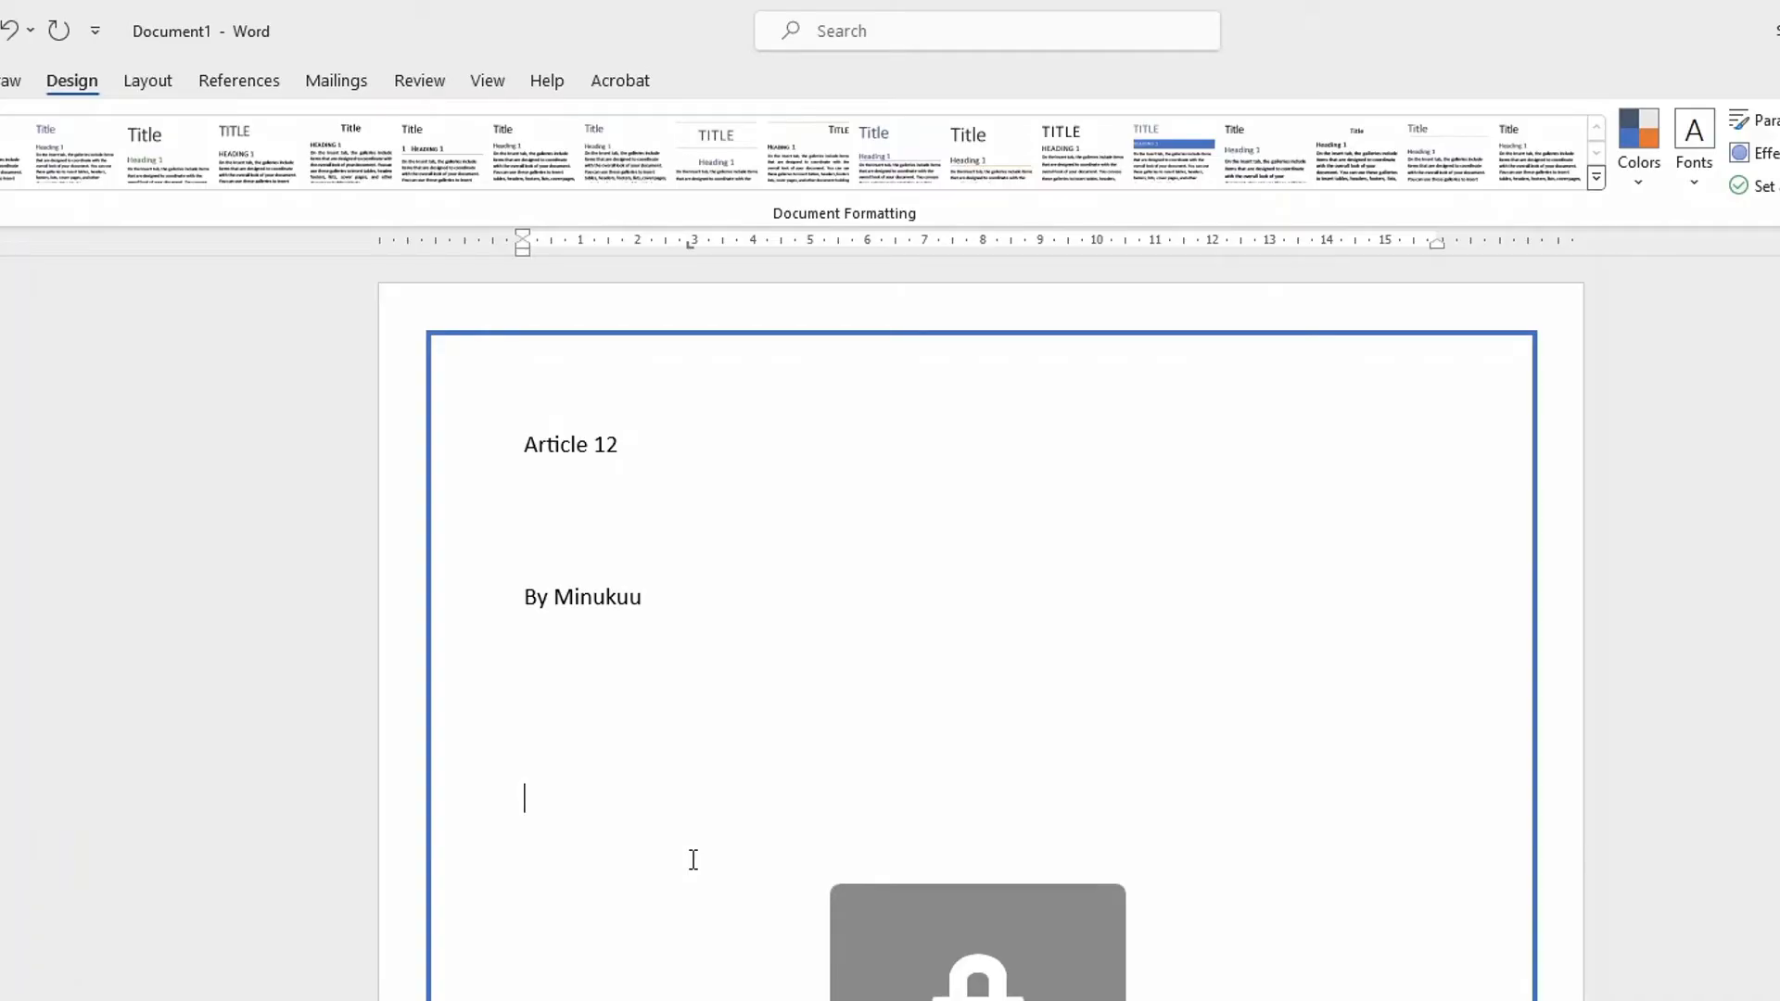
{"action": "left_click", "coordinate": [536, 798]}
{"action": "type", "text": "éaé'"}
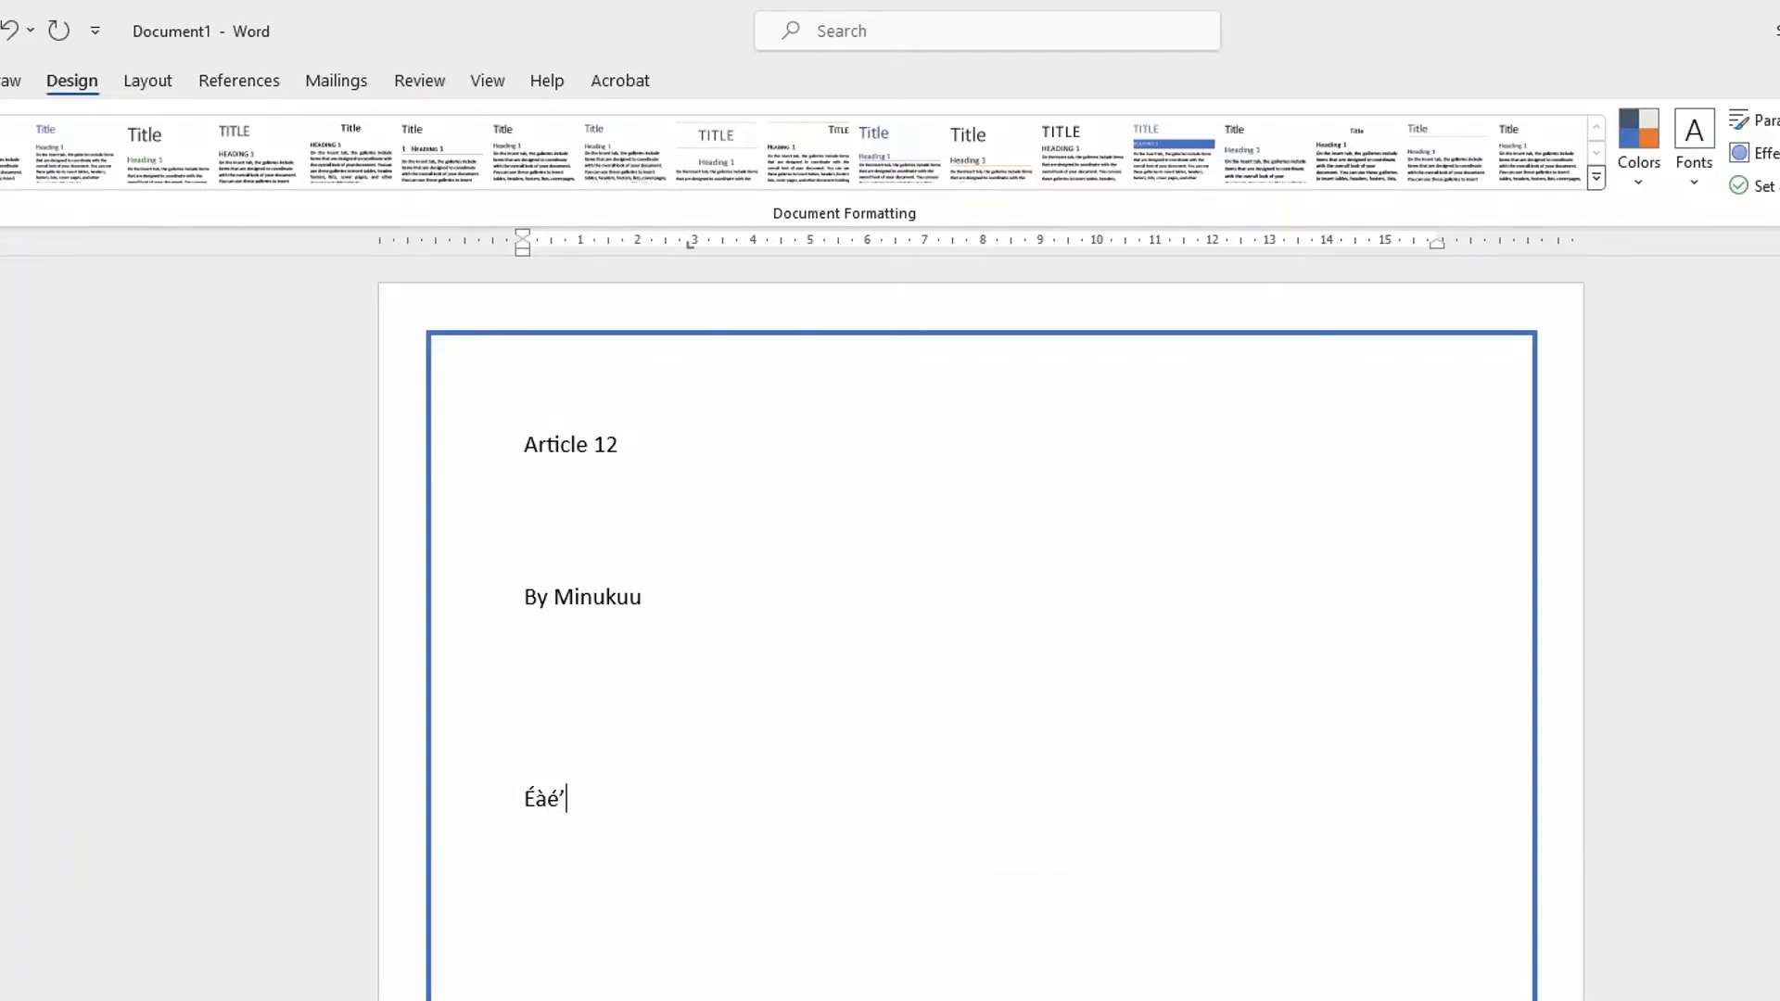
{"action": "key", "text": "BackSpace"}
{"action": "key", "text": "BackSpace"}
{"action": "key", "text": "BackSpace"}
{"action": "key", "text": "BackSpace"}
{"action": "key", "text": "BackSpace"}
{"action": "type", "text": "2024"}
Step: Examine the border and footer area of the first page and the page number at the foot of the second page
{"action": "scroll", "coordinate": [732, 834], "scroll_direction": "down", "scroll_amount": 5}
{"action": "scroll", "coordinate": [715, 815], "scroll_direction": "up", "scroll_amount": 2}
{"action": "scroll", "coordinate": [654, 760], "scroll_direction": "up", "scroll_amount": 3}
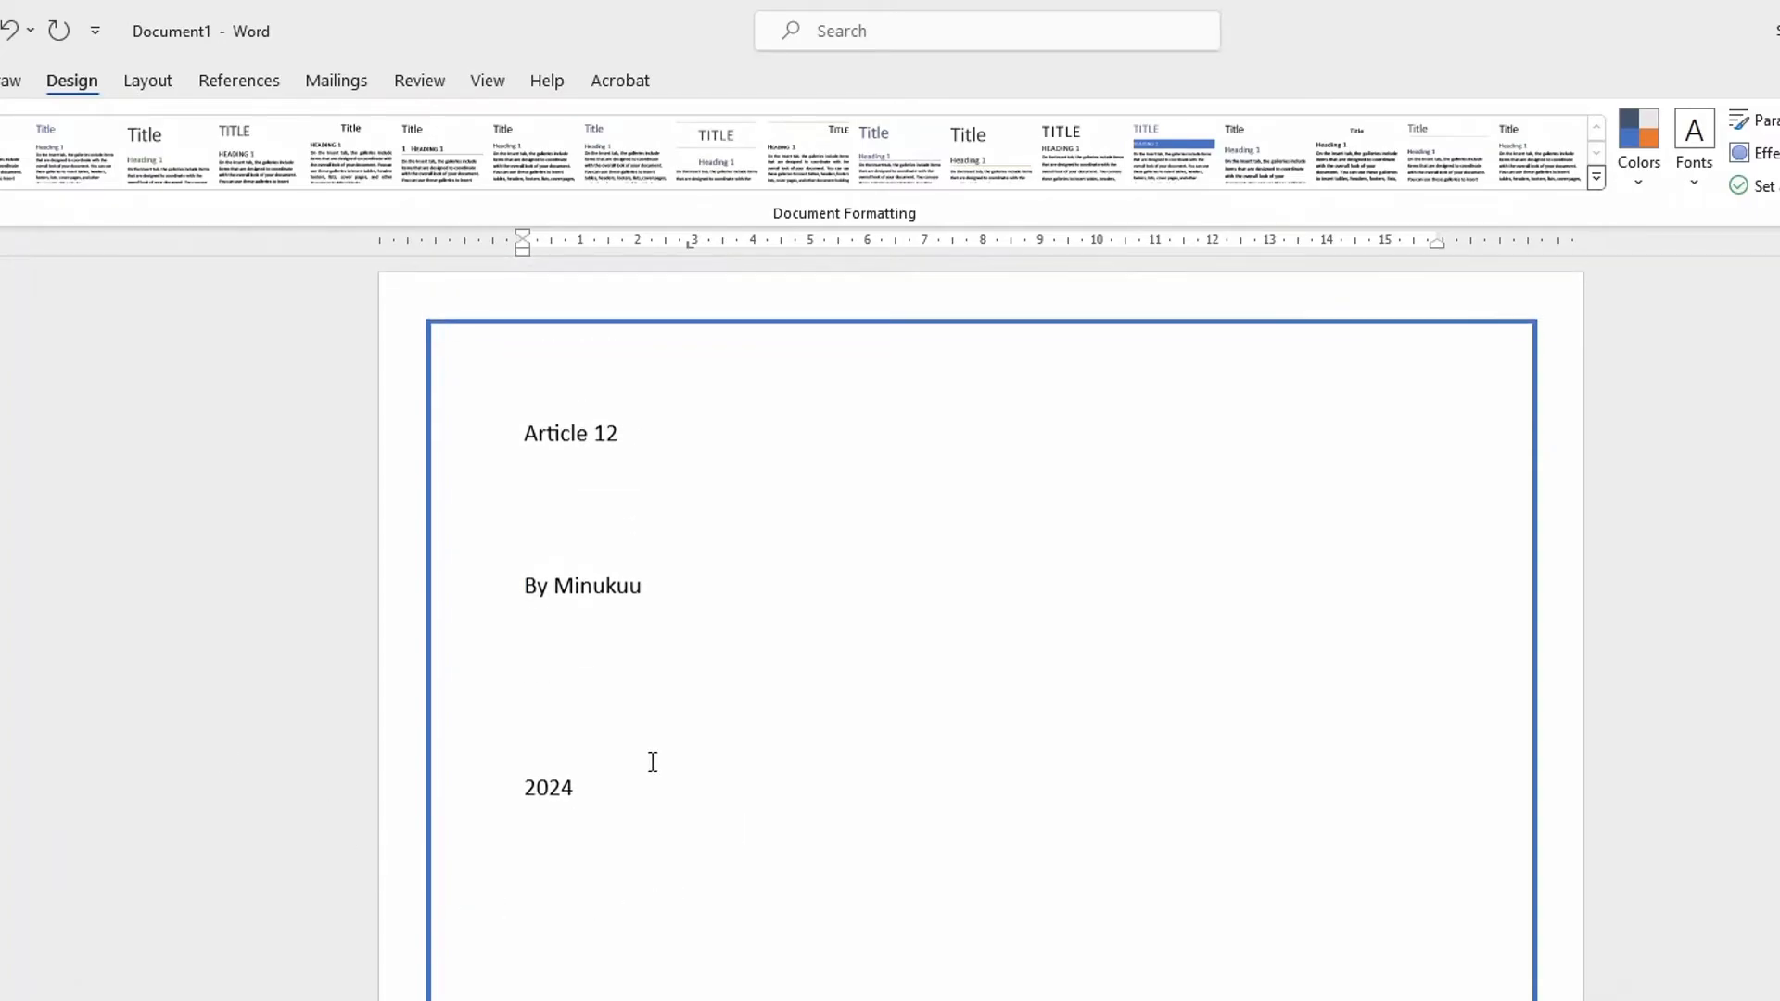
{"action": "scroll", "coordinate": [871, 807], "scroll_direction": "down", "scroll_amount": 3}
{"action": "scroll", "coordinate": [858, 637], "scroll_direction": "down", "scroll_amount": 5}
{"action": "scroll", "coordinate": [819, 667], "scroll_direction": "up", "scroll_amount": 8}
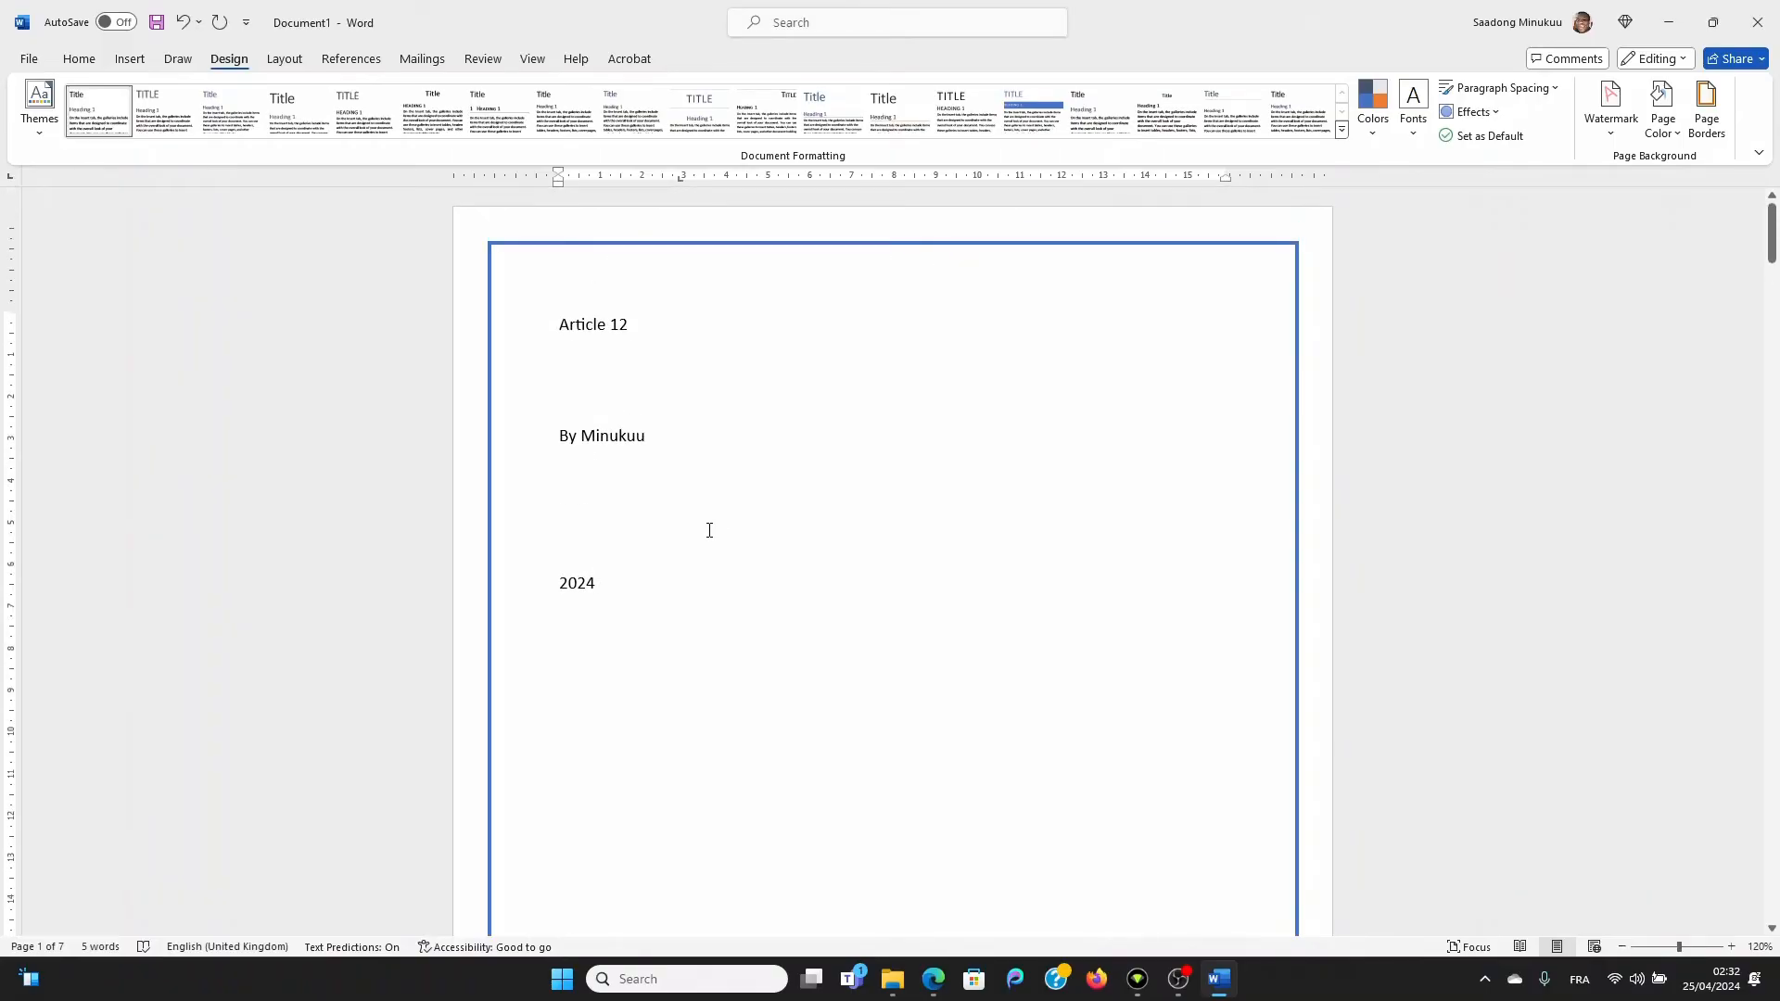
{"action": "scroll", "coordinate": [679, 620], "scroll_direction": "down", "scroll_amount": 15}
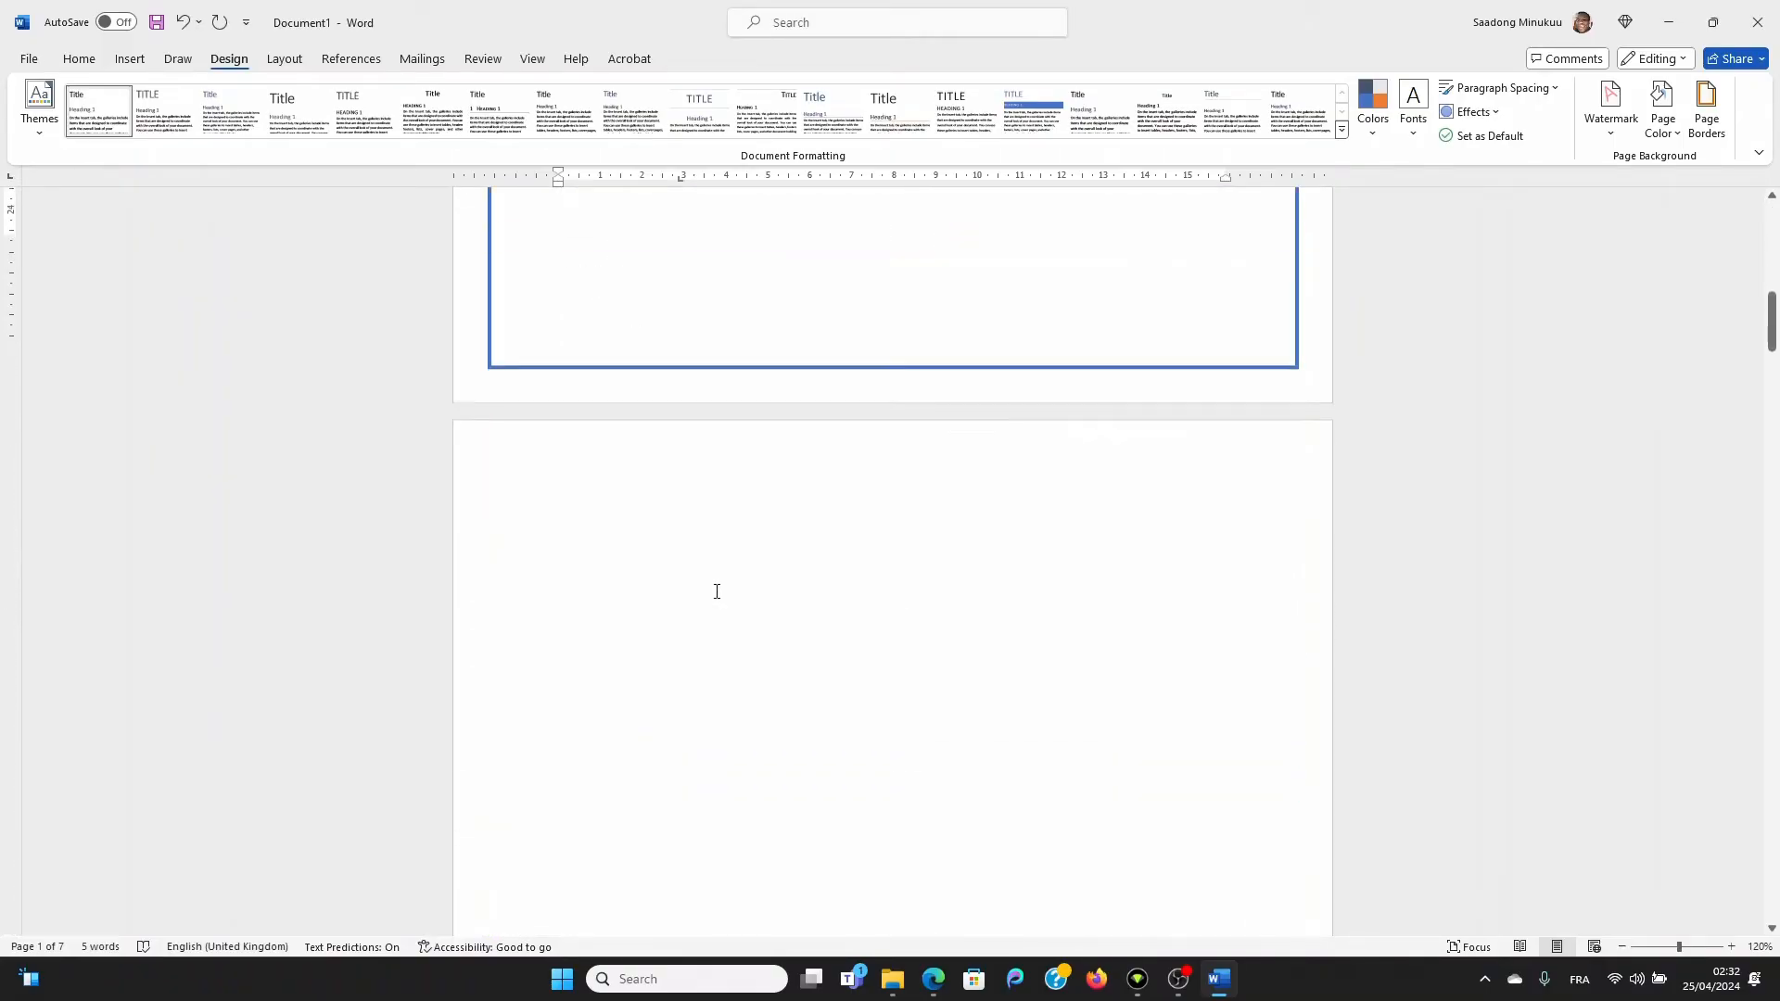
{"action": "scroll", "coordinate": [798, 618], "scroll_direction": "down", "scroll_amount": 10}
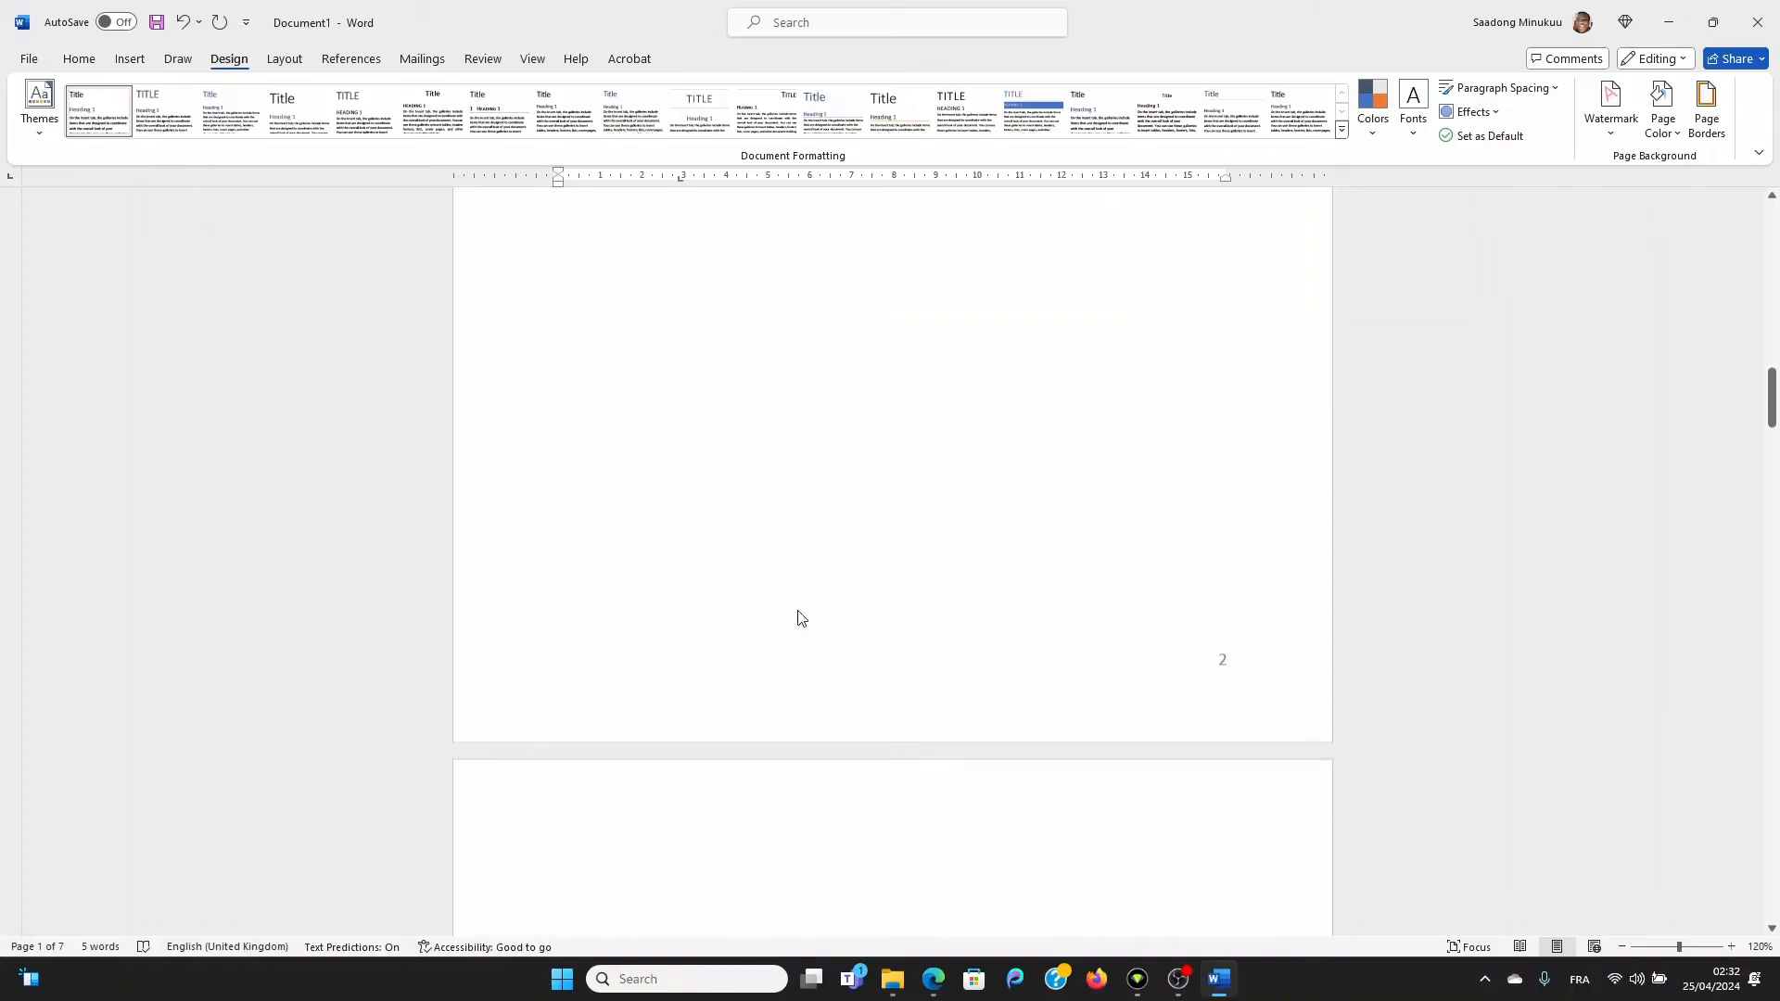
{"action": "scroll", "coordinate": [1214, 598], "scroll_direction": "up", "scroll_amount": 3}
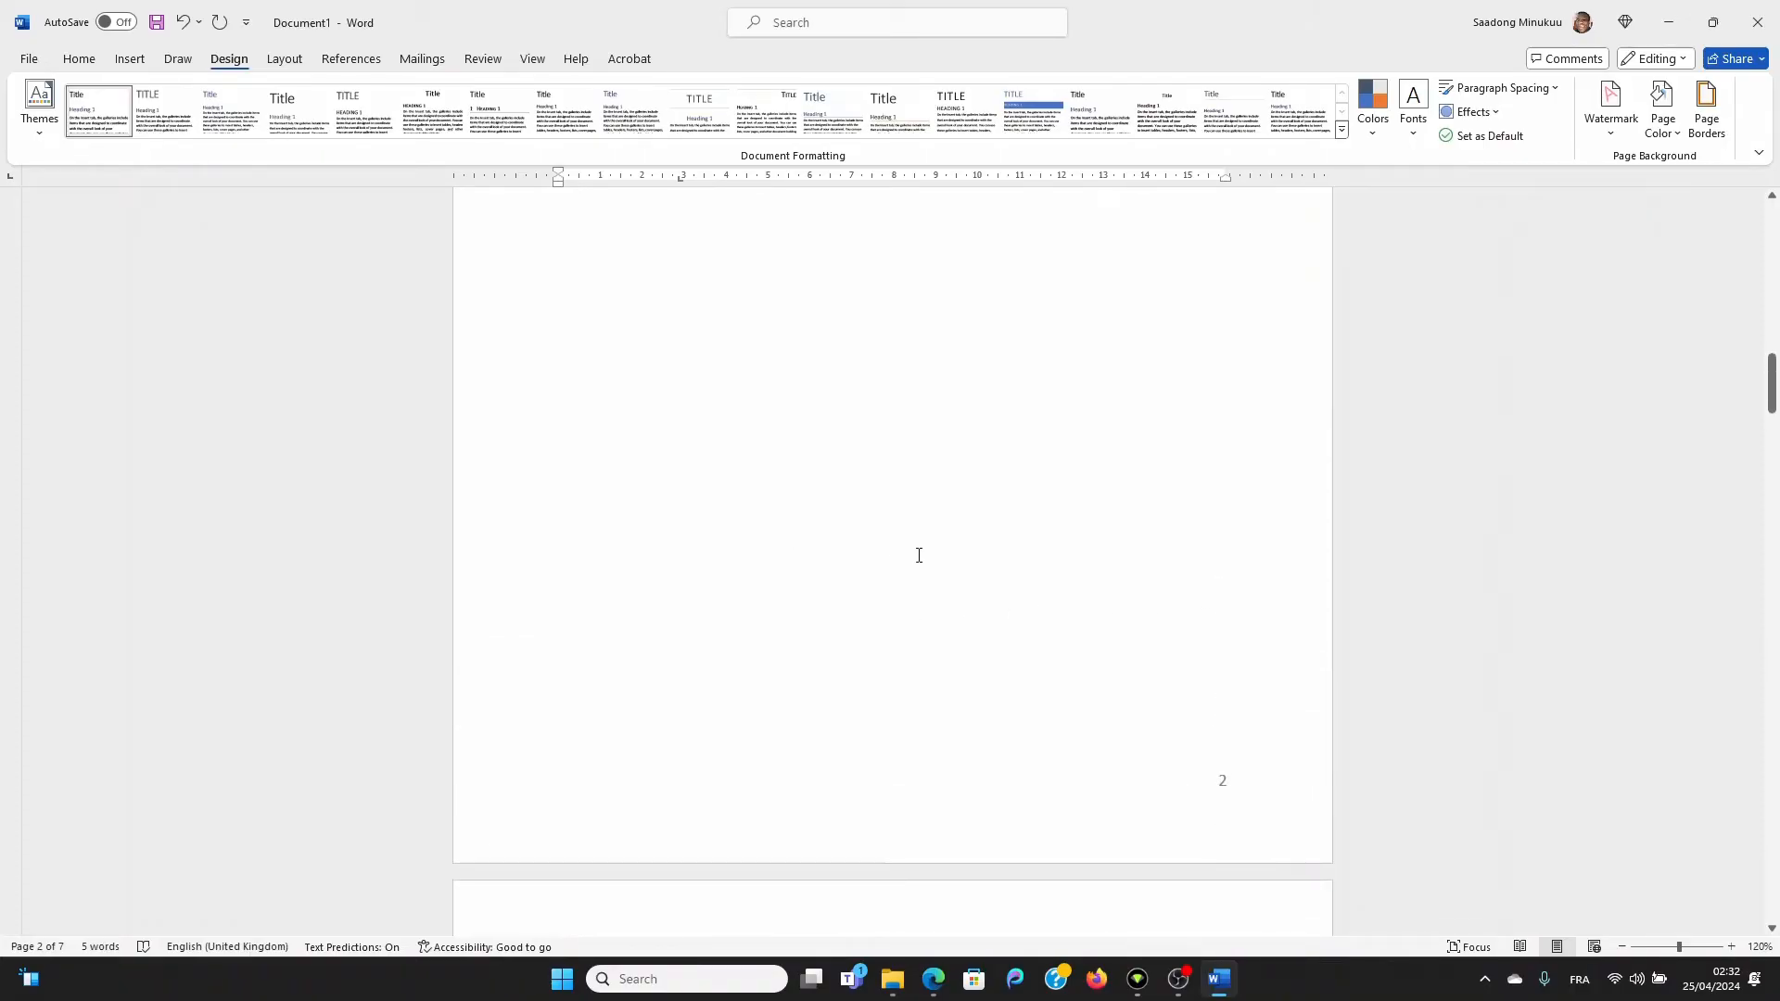
{"action": "scroll", "coordinate": [927, 593], "scroll_direction": "up", "scroll_amount": 10}
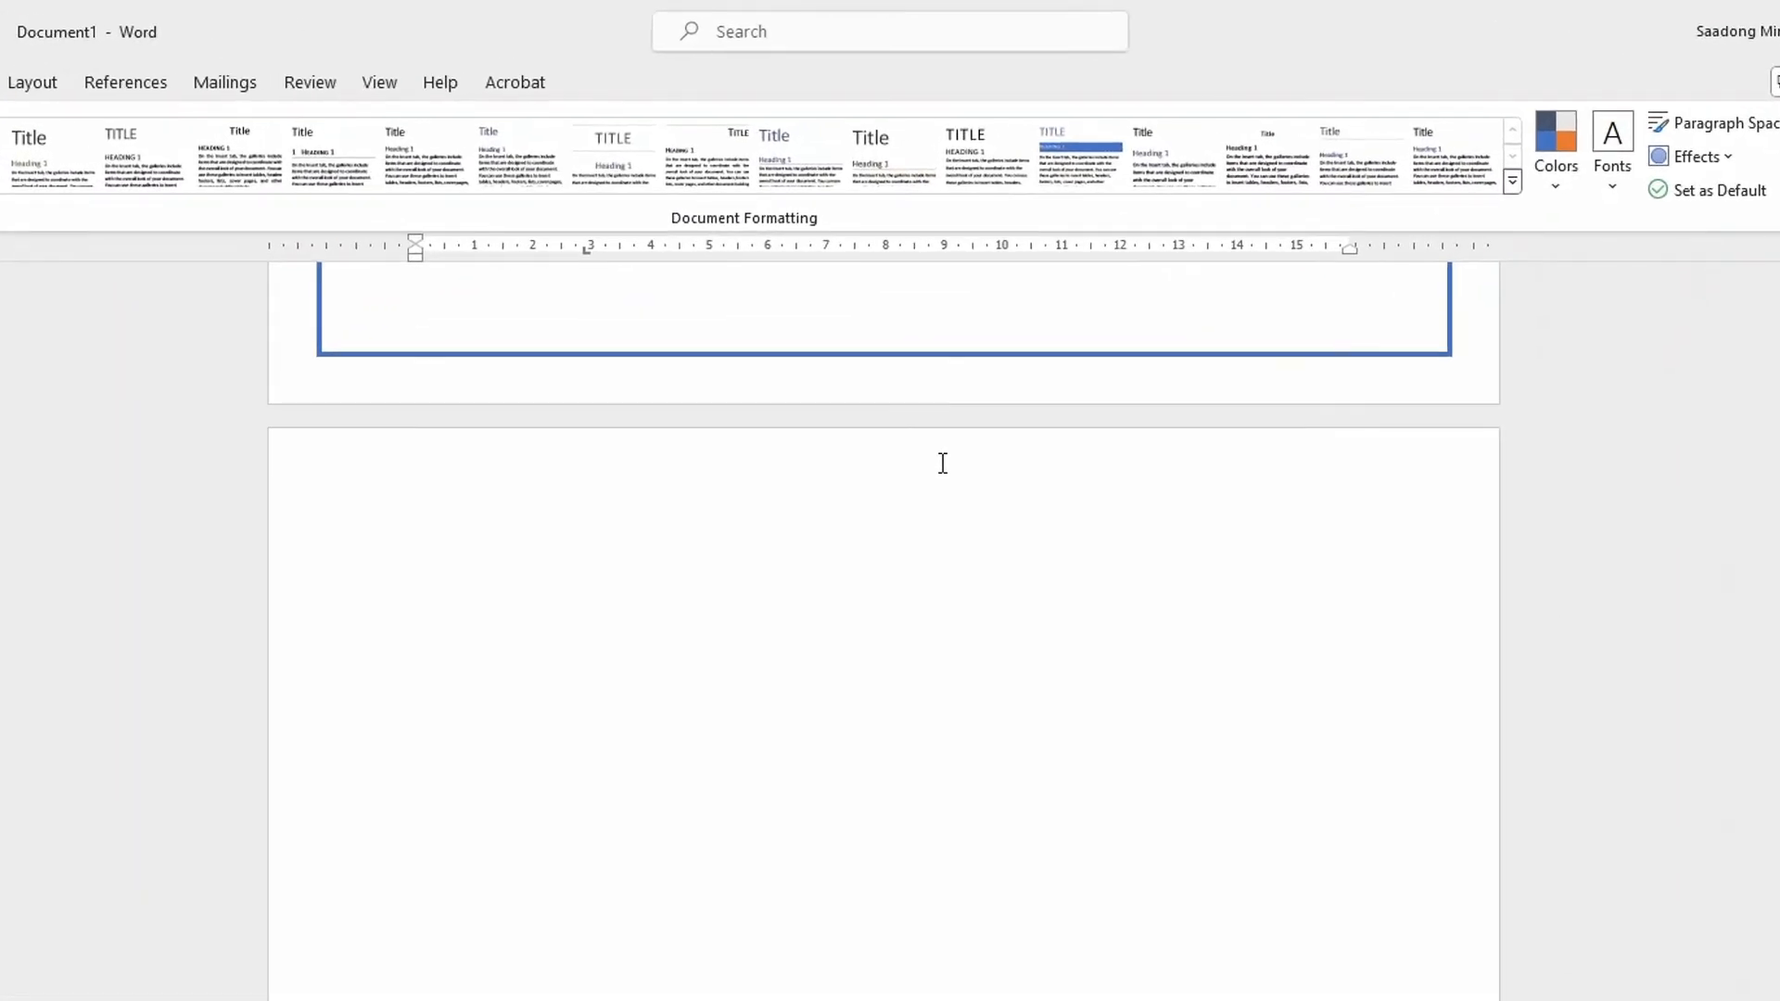
{"action": "scroll", "coordinate": [992, 533], "scroll_direction": "down", "scroll_amount": 3}
{"action": "scroll", "coordinate": [990, 556], "scroll_direction": "up", "scroll_amount": 4}
{"action": "scroll", "coordinate": [985, 482], "scroll_direction": "up", "scroll_amount": 4}
{"action": "scroll", "coordinate": [969, 594], "scroll_direction": "down", "scroll_amount": 9}
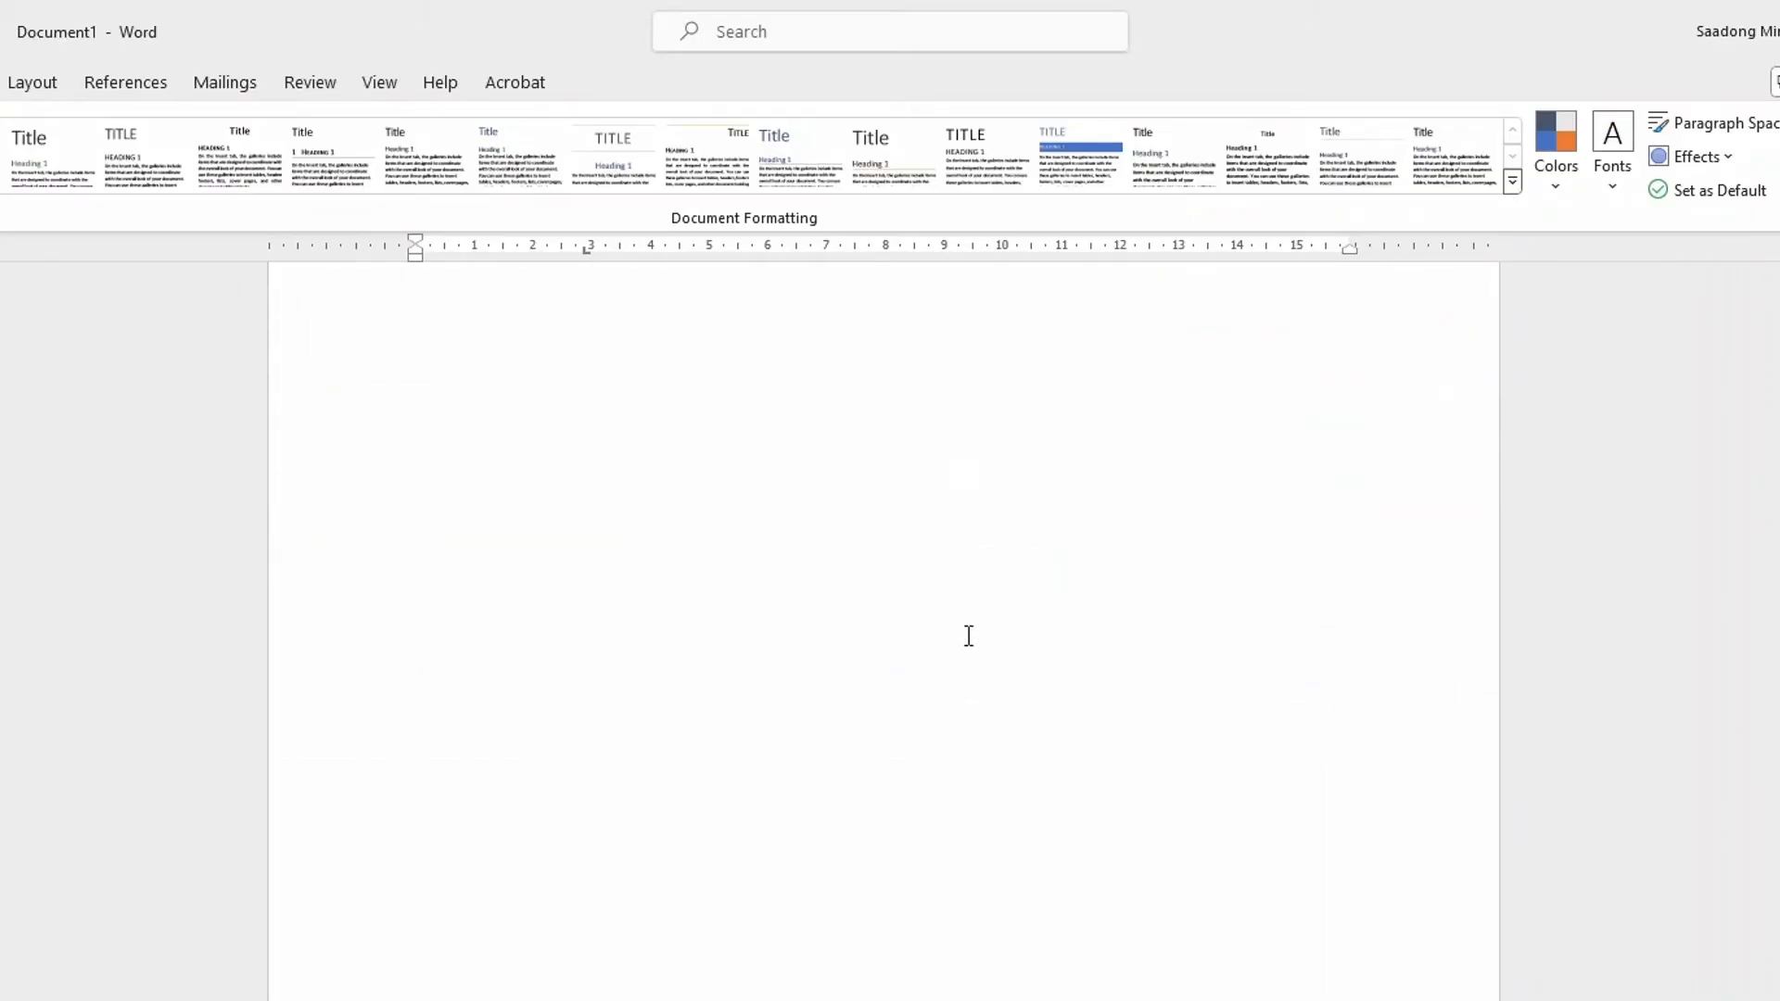
{"action": "scroll", "coordinate": [883, 630], "scroll_direction": "down", "scroll_amount": 2}
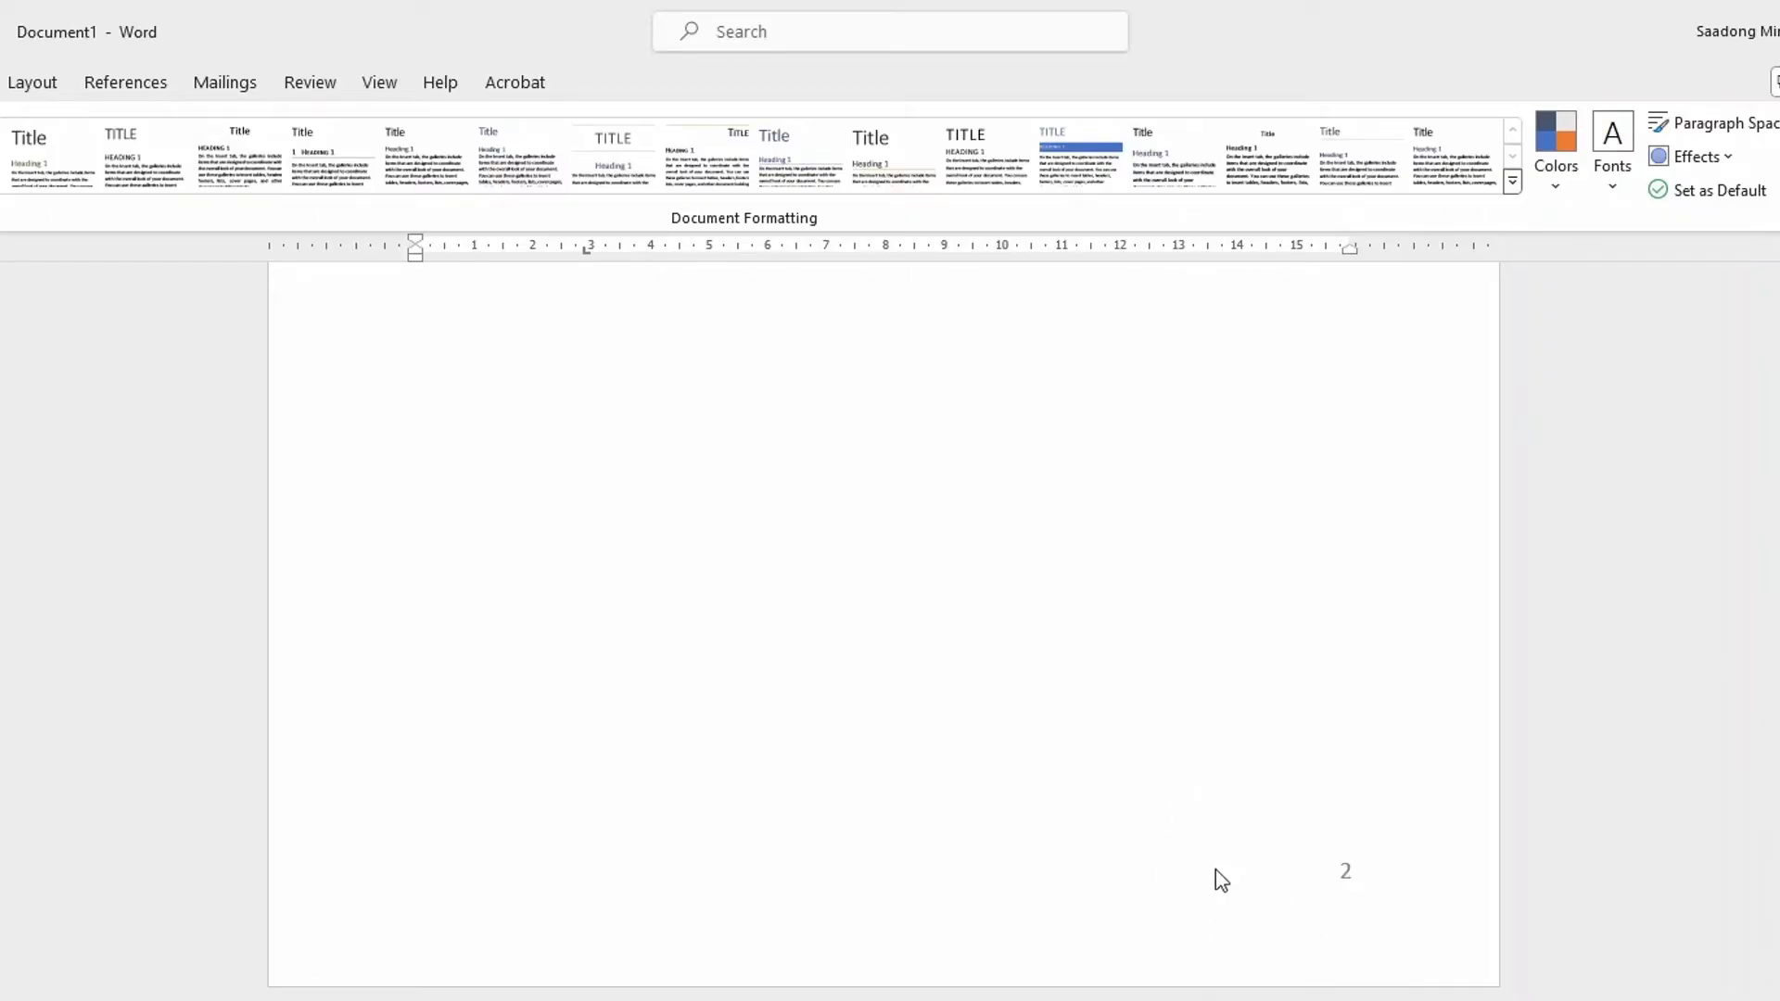
{"action": "scroll", "coordinate": [881, 667], "scroll_direction": "up", "scroll_amount": 2}
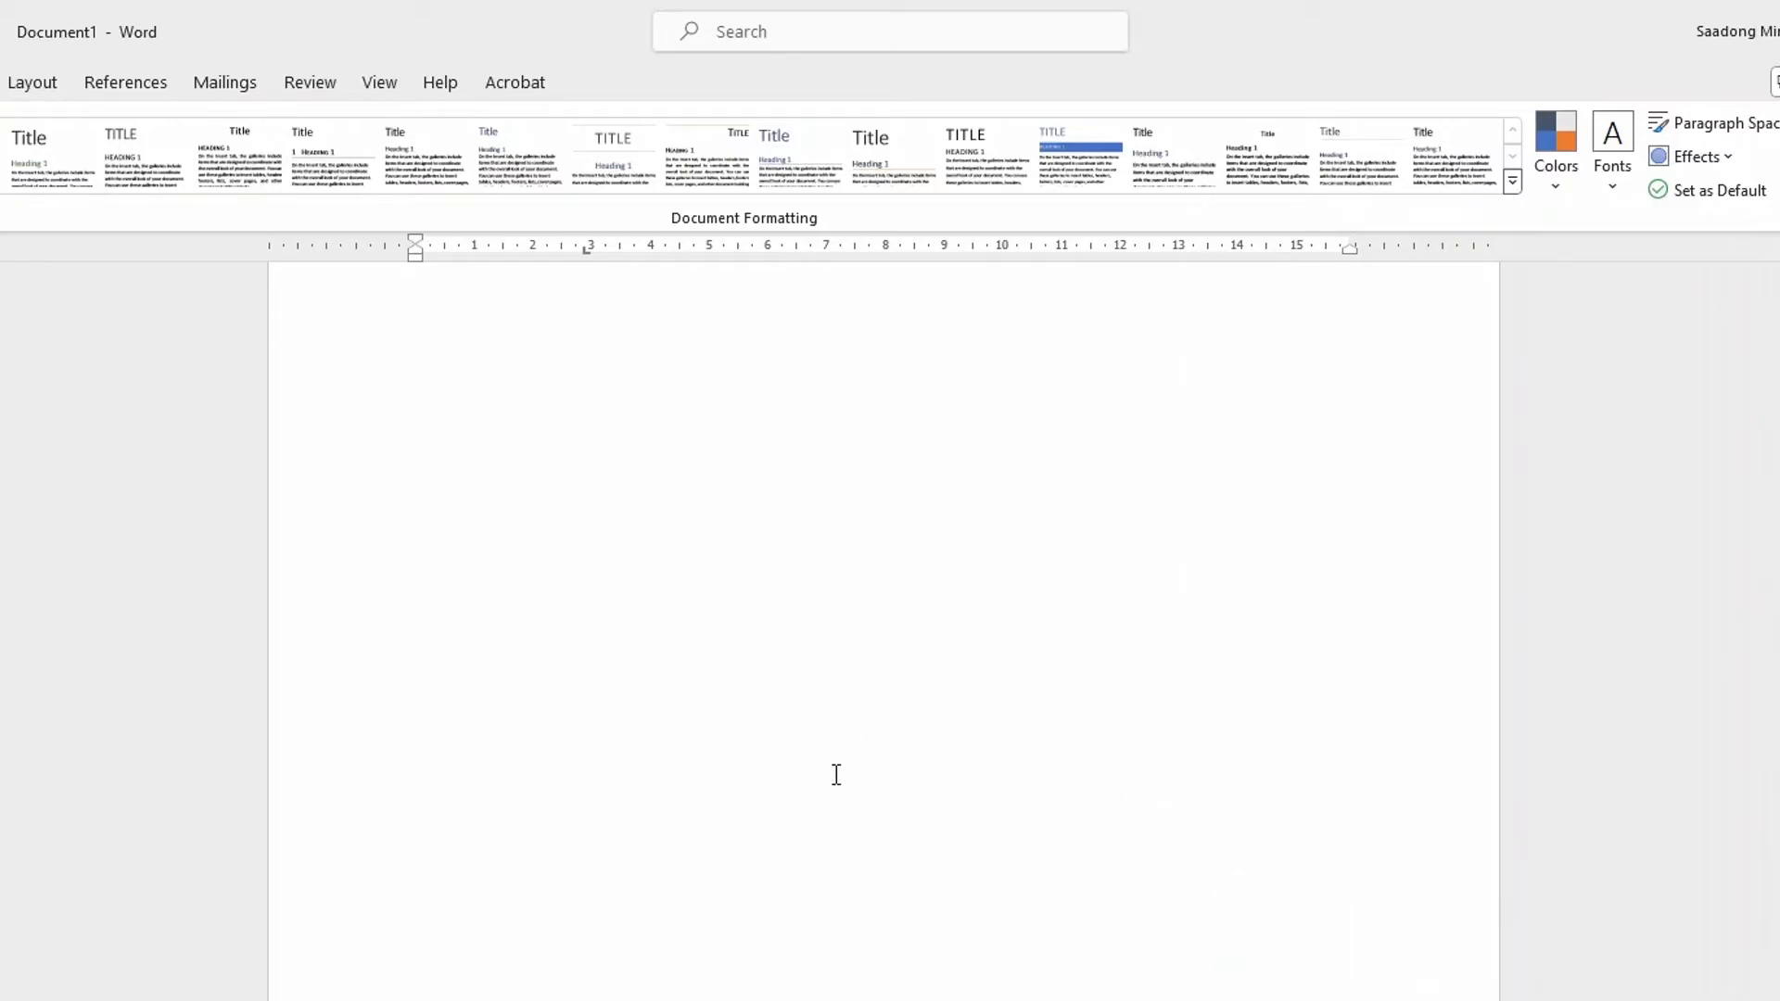
{"action": "scroll", "coordinate": [525, 516], "scroll_direction": "up", "scroll_amount": 5}
Step: With the cursor on the second page, set that section's page numbering to start at 1
{"action": "left_click", "coordinate": [526, 588]}
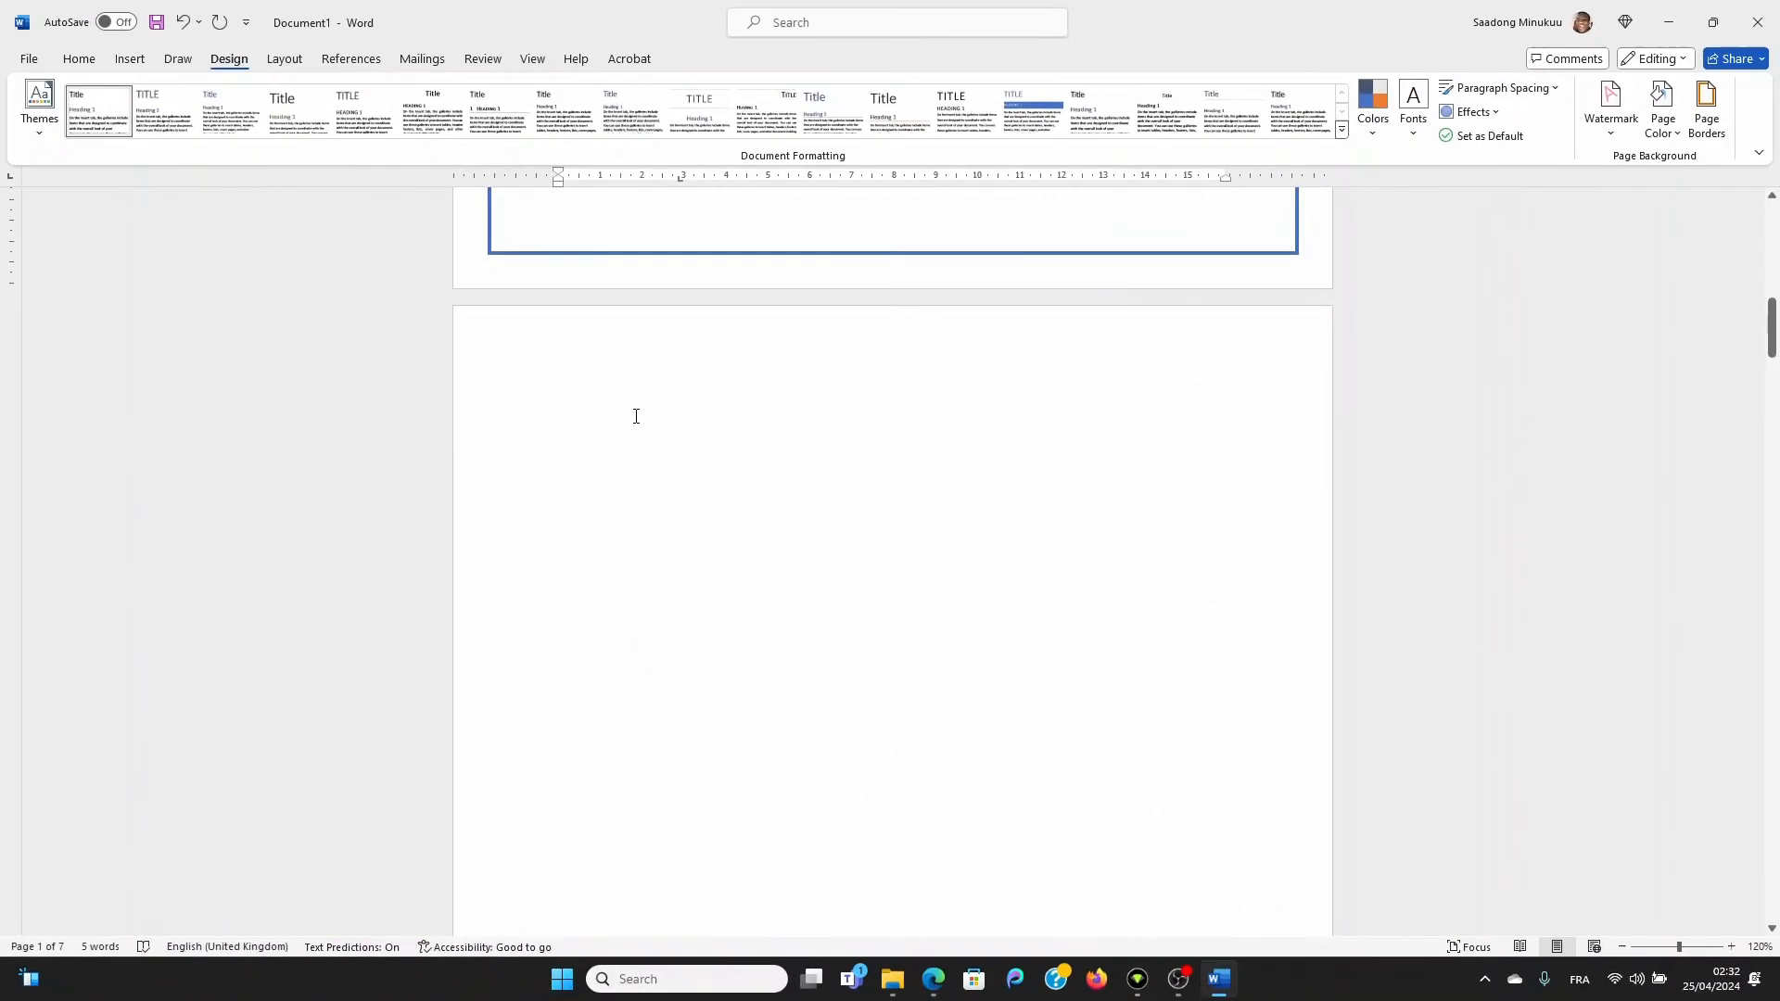
{"action": "scroll", "coordinate": [788, 529], "scroll_direction": "down", "scroll_amount": 7}
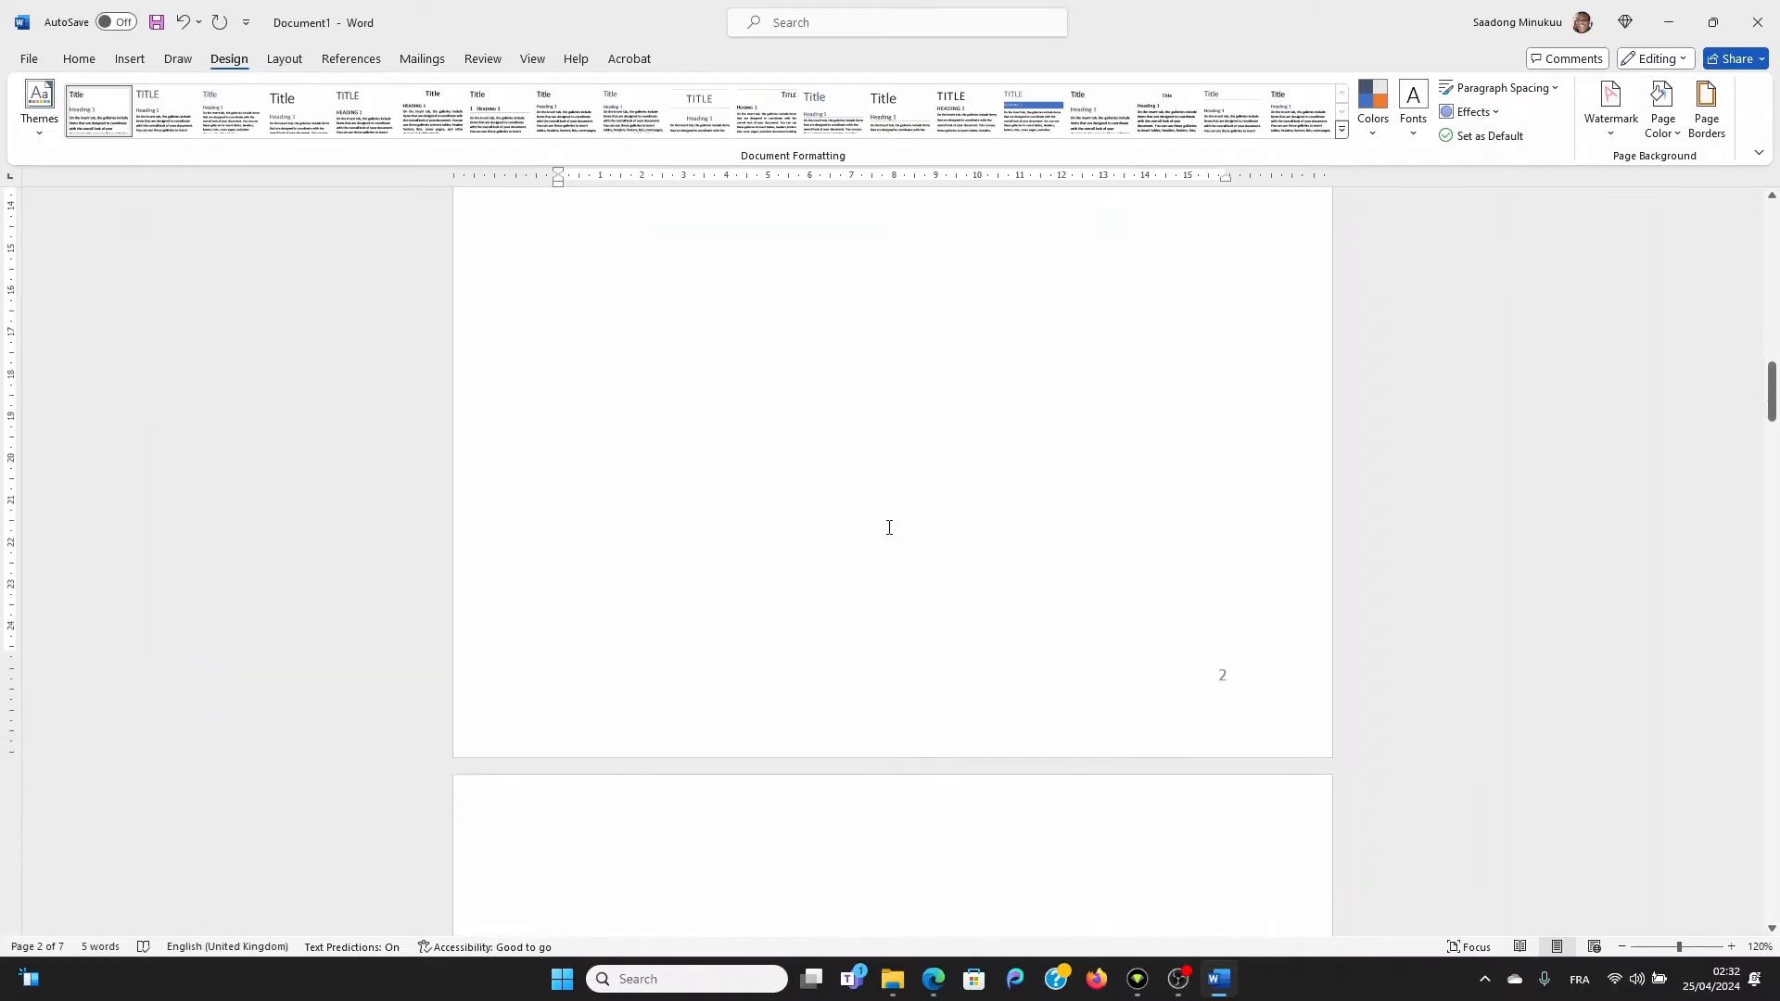
{"action": "scroll", "coordinate": [806, 514], "scroll_direction": "up", "scroll_amount": 1}
{"action": "scroll", "coordinate": [803, 497], "scroll_direction": "down", "scroll_amount": 3}
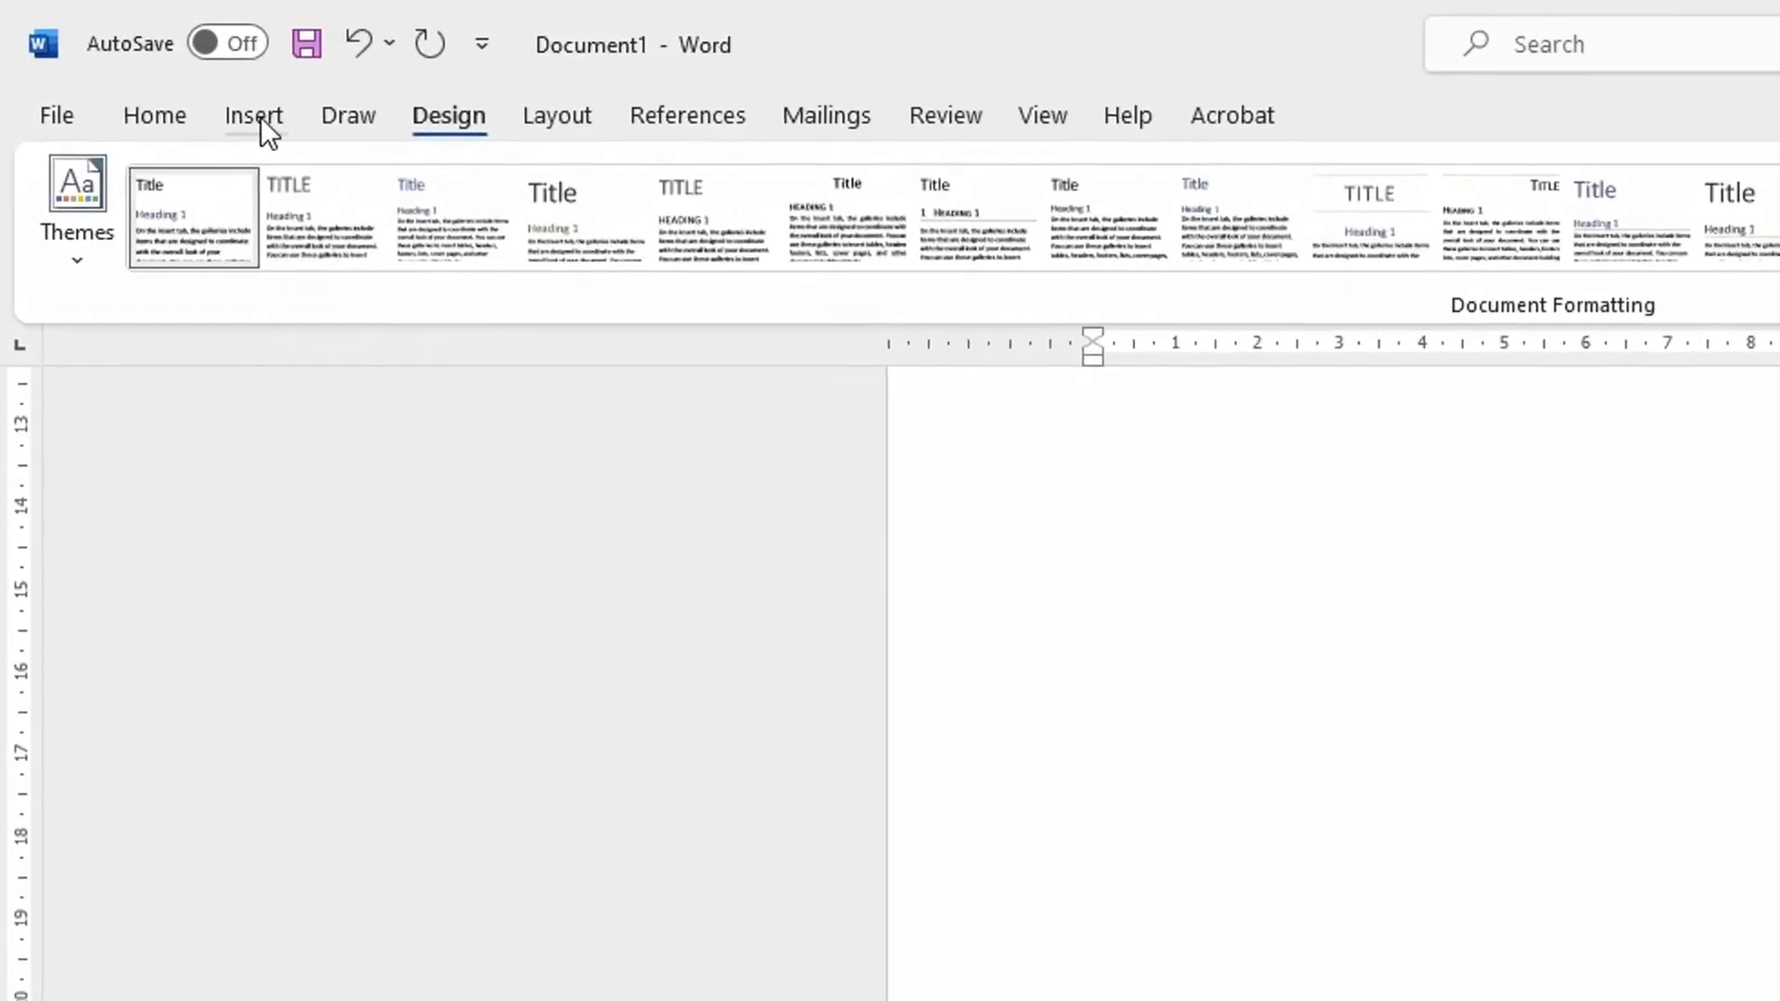
{"action": "left_click", "coordinate": [154, 69]}
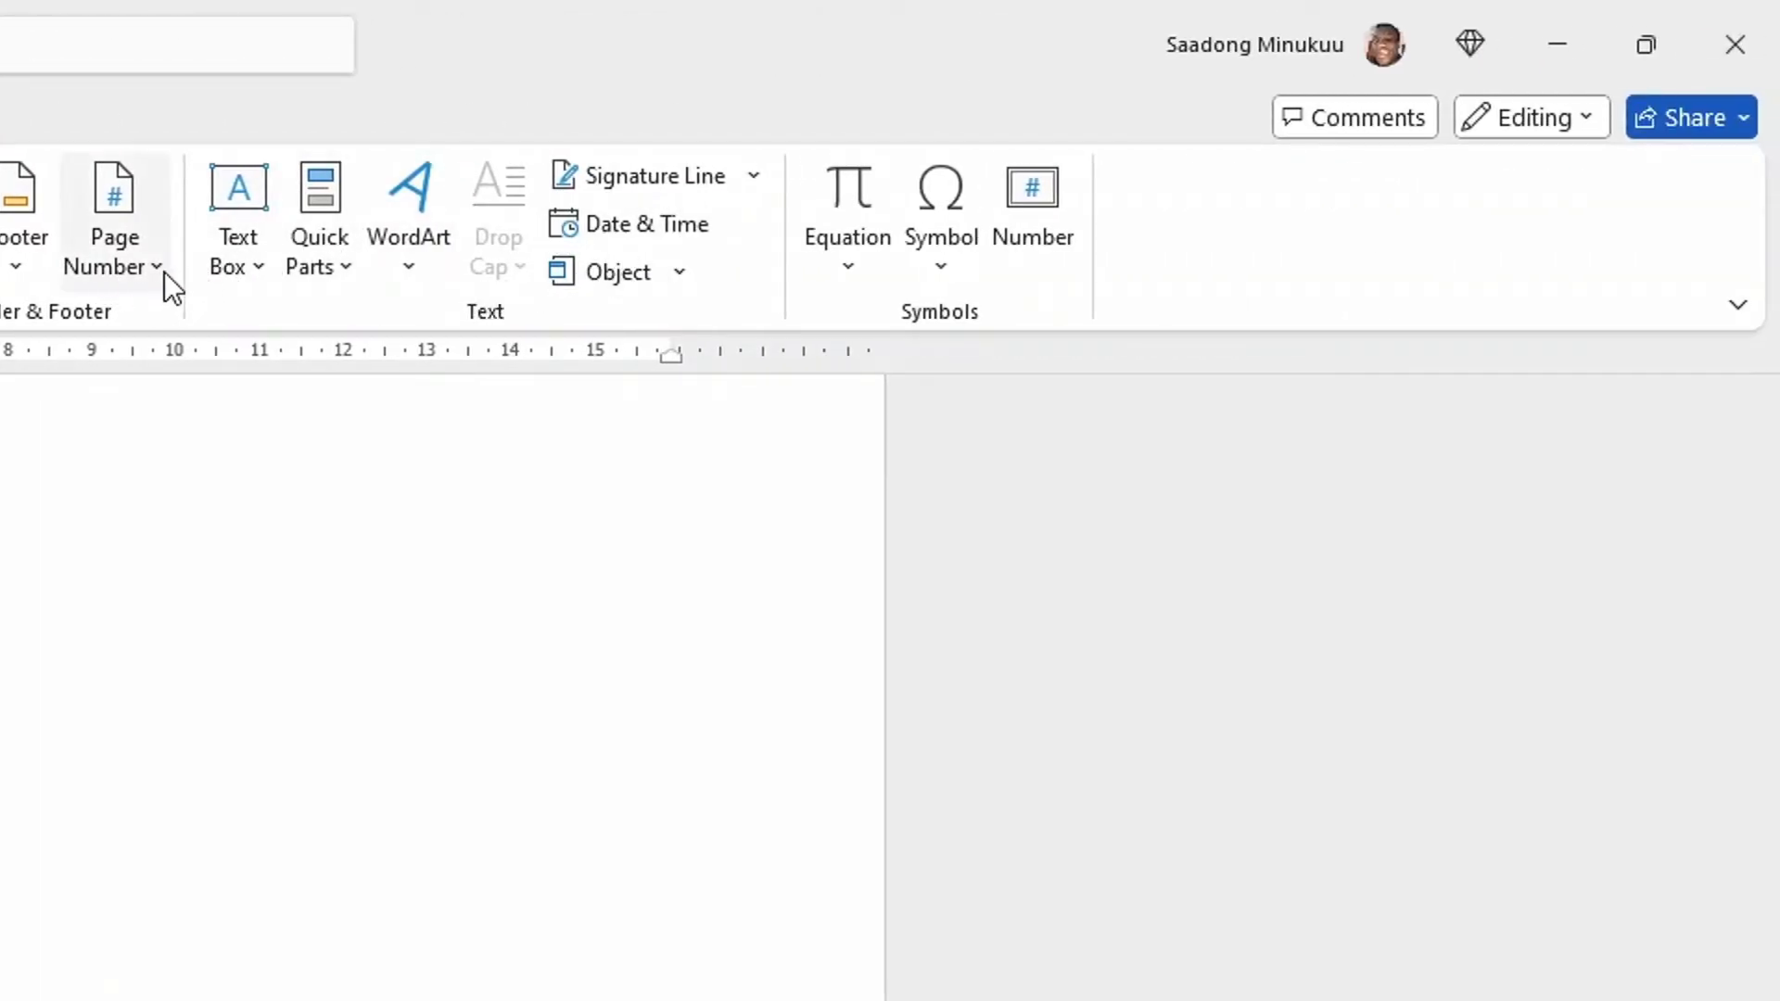
{"action": "left_click", "coordinate": [864, 269]}
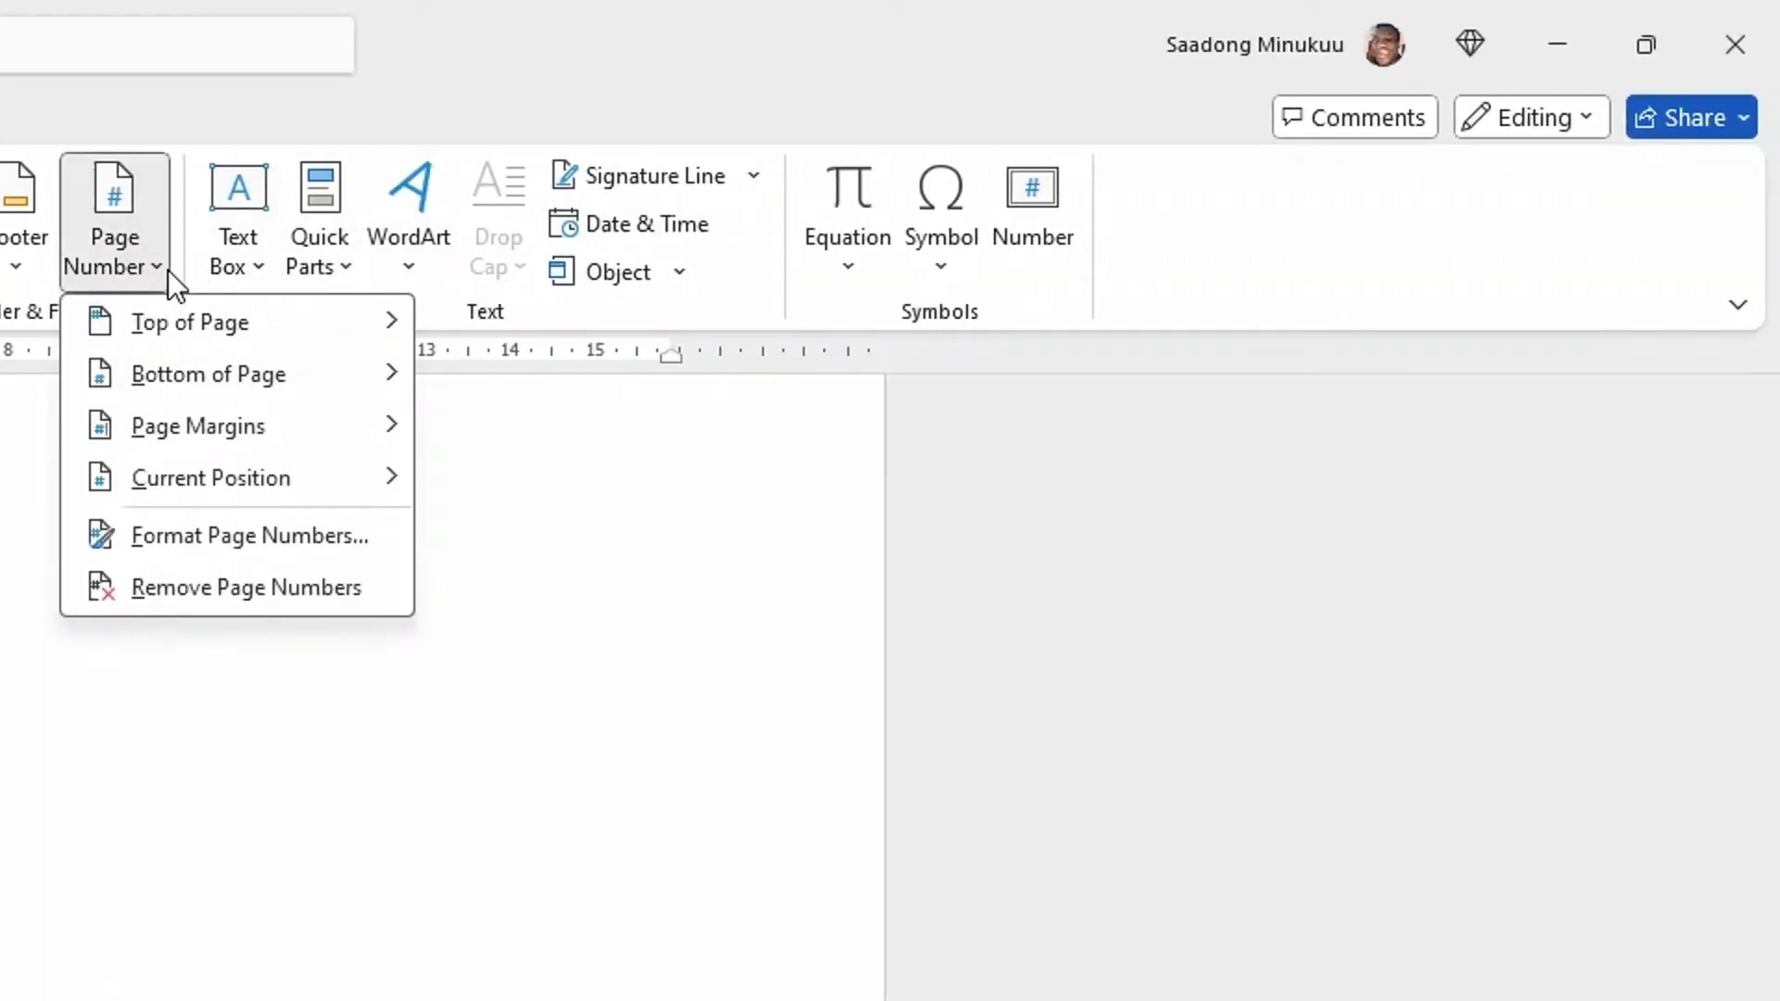
{"action": "left_click", "coordinate": [221, 543]}
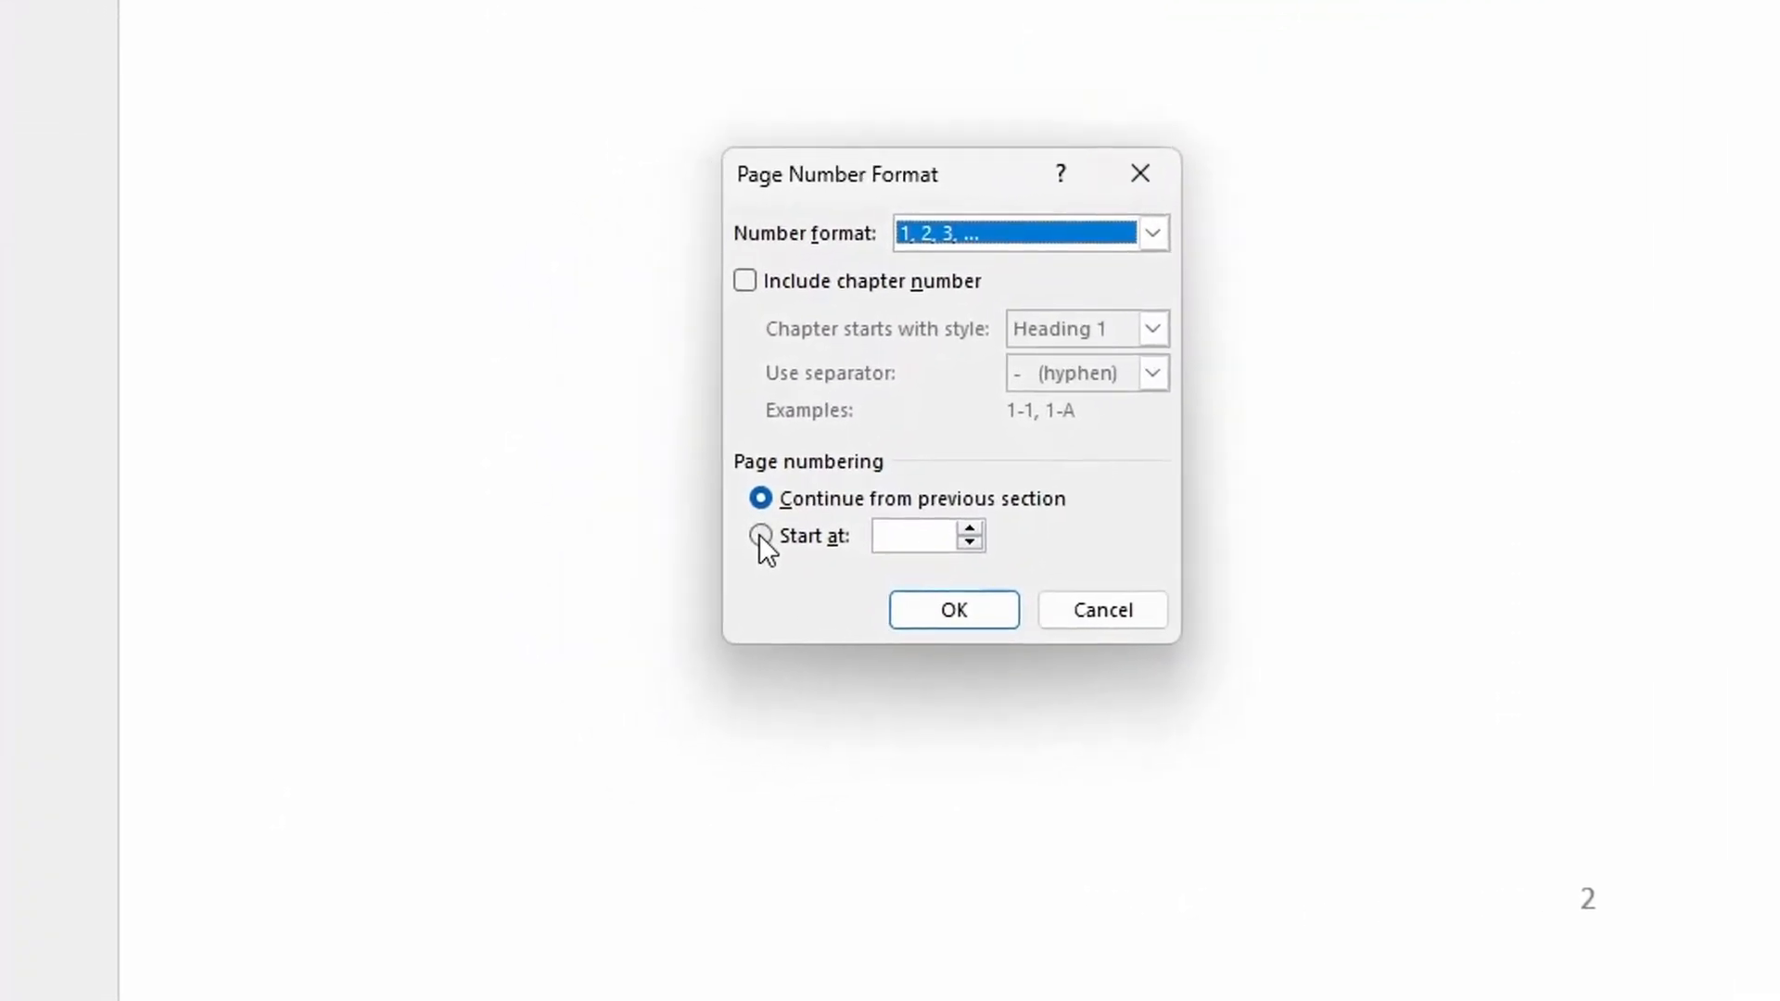
{"action": "left_click", "coordinate": [760, 535]}
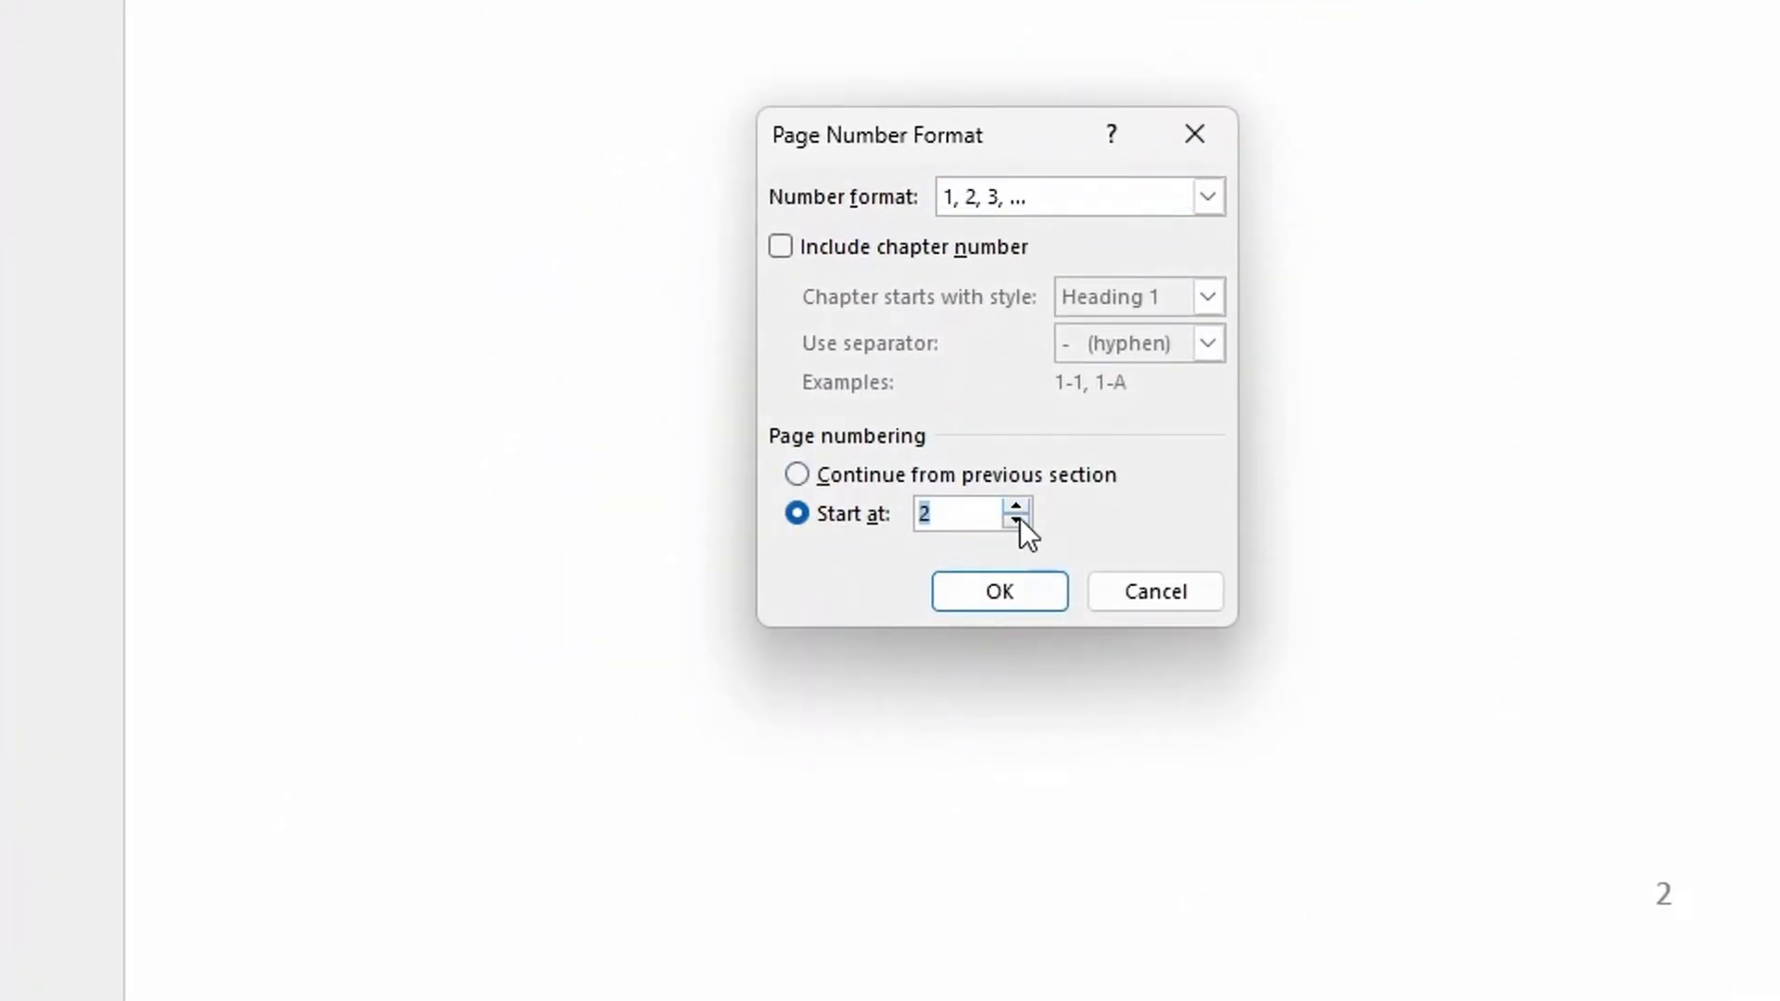
{"action": "left_click", "coordinate": [1027, 501]}
{"action": "left_click", "coordinate": [1022, 525]}
{"action": "left_click", "coordinate": [1020, 524]}
{"action": "left_click", "coordinate": [1007, 597]}
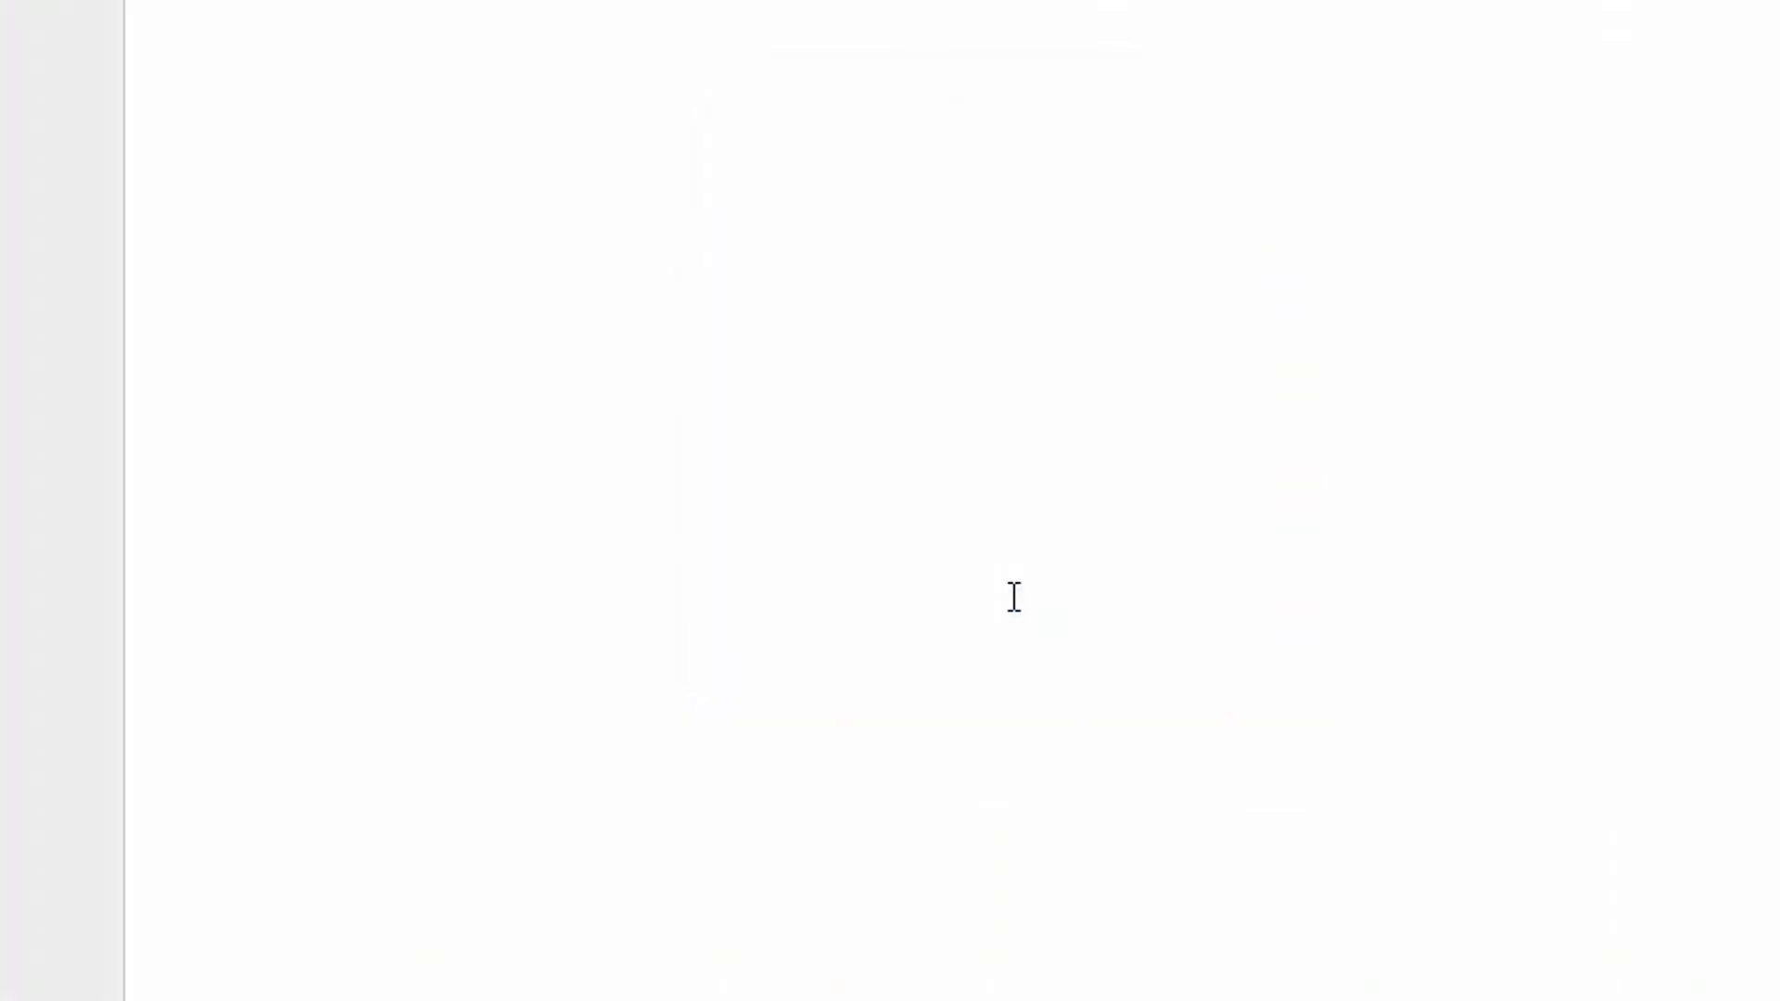
Step: Examine the footers from the bordered first page through the third page to check the restarted page numbering
{"action": "scroll", "coordinate": [1272, 583], "scroll_direction": "down", "scroll_amount": 5}
{"action": "scroll", "coordinate": [1239, 548], "scroll_direction": "up", "scroll_amount": 8}
{"action": "scroll", "coordinate": [1057, 433], "scroll_direction": "up", "scroll_amount": 10}
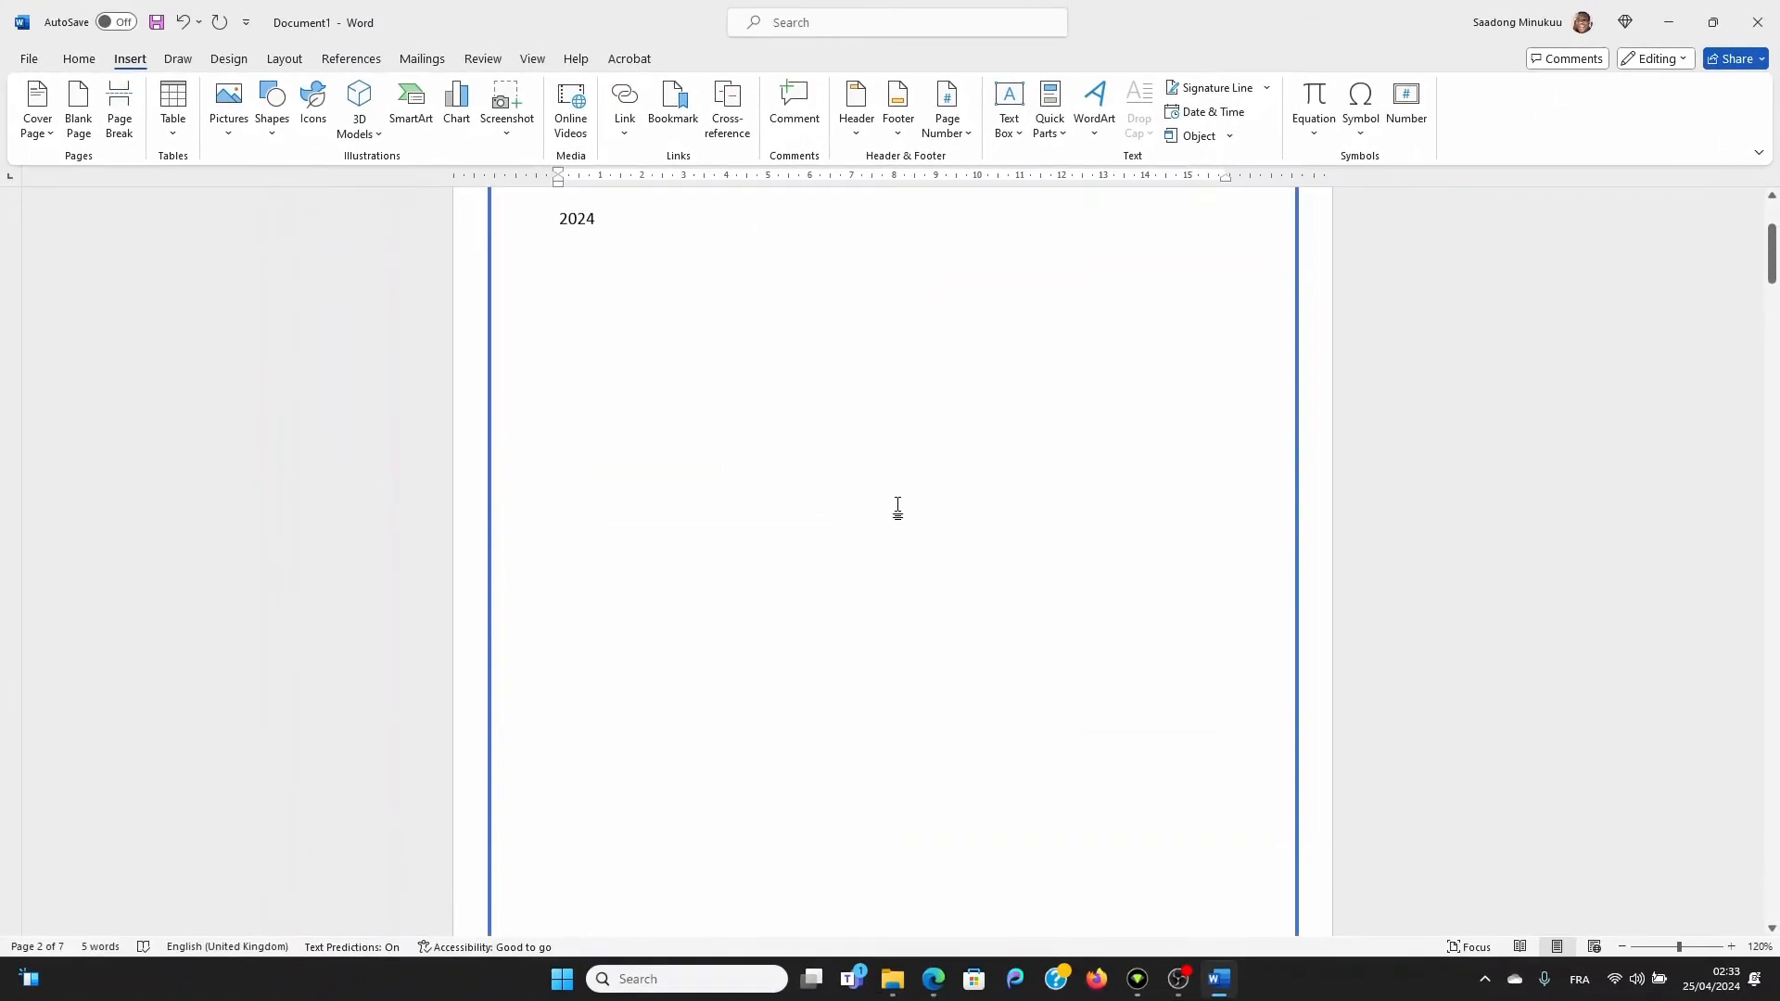
{"action": "scroll", "coordinate": [888, 484], "scroll_direction": "down", "scroll_amount": 15}
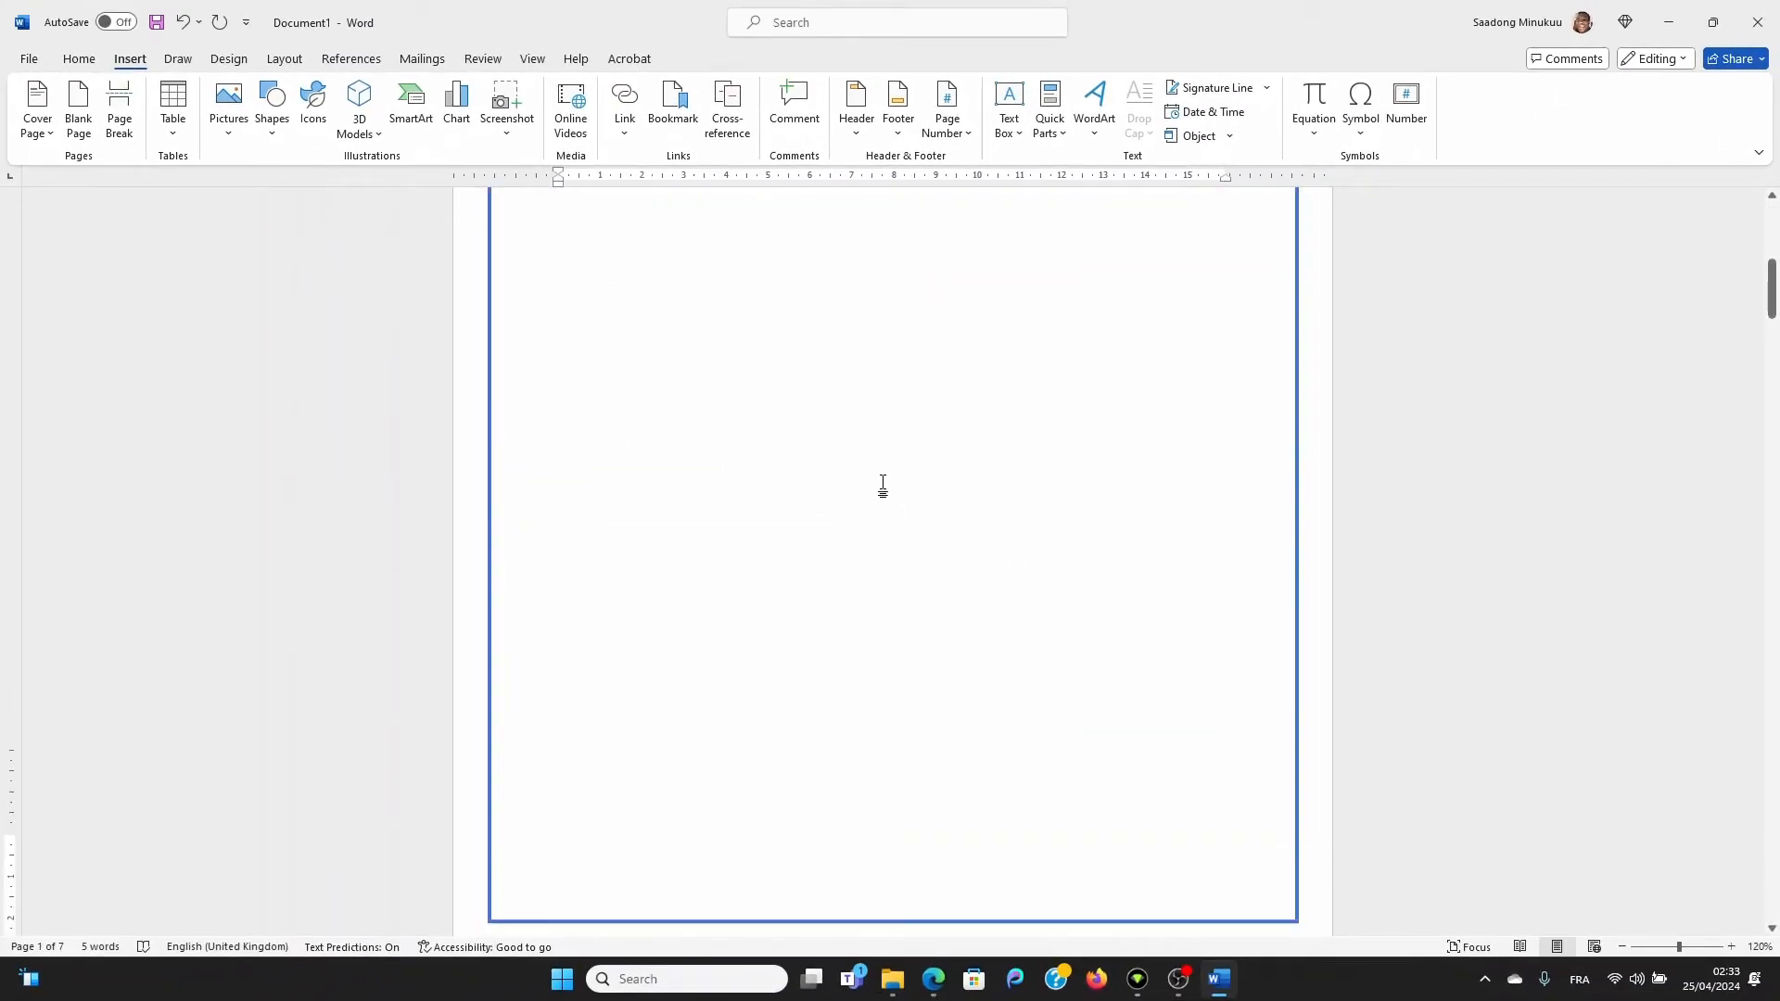
{"action": "scroll", "coordinate": [883, 482], "scroll_direction": "down", "scroll_amount": 5}
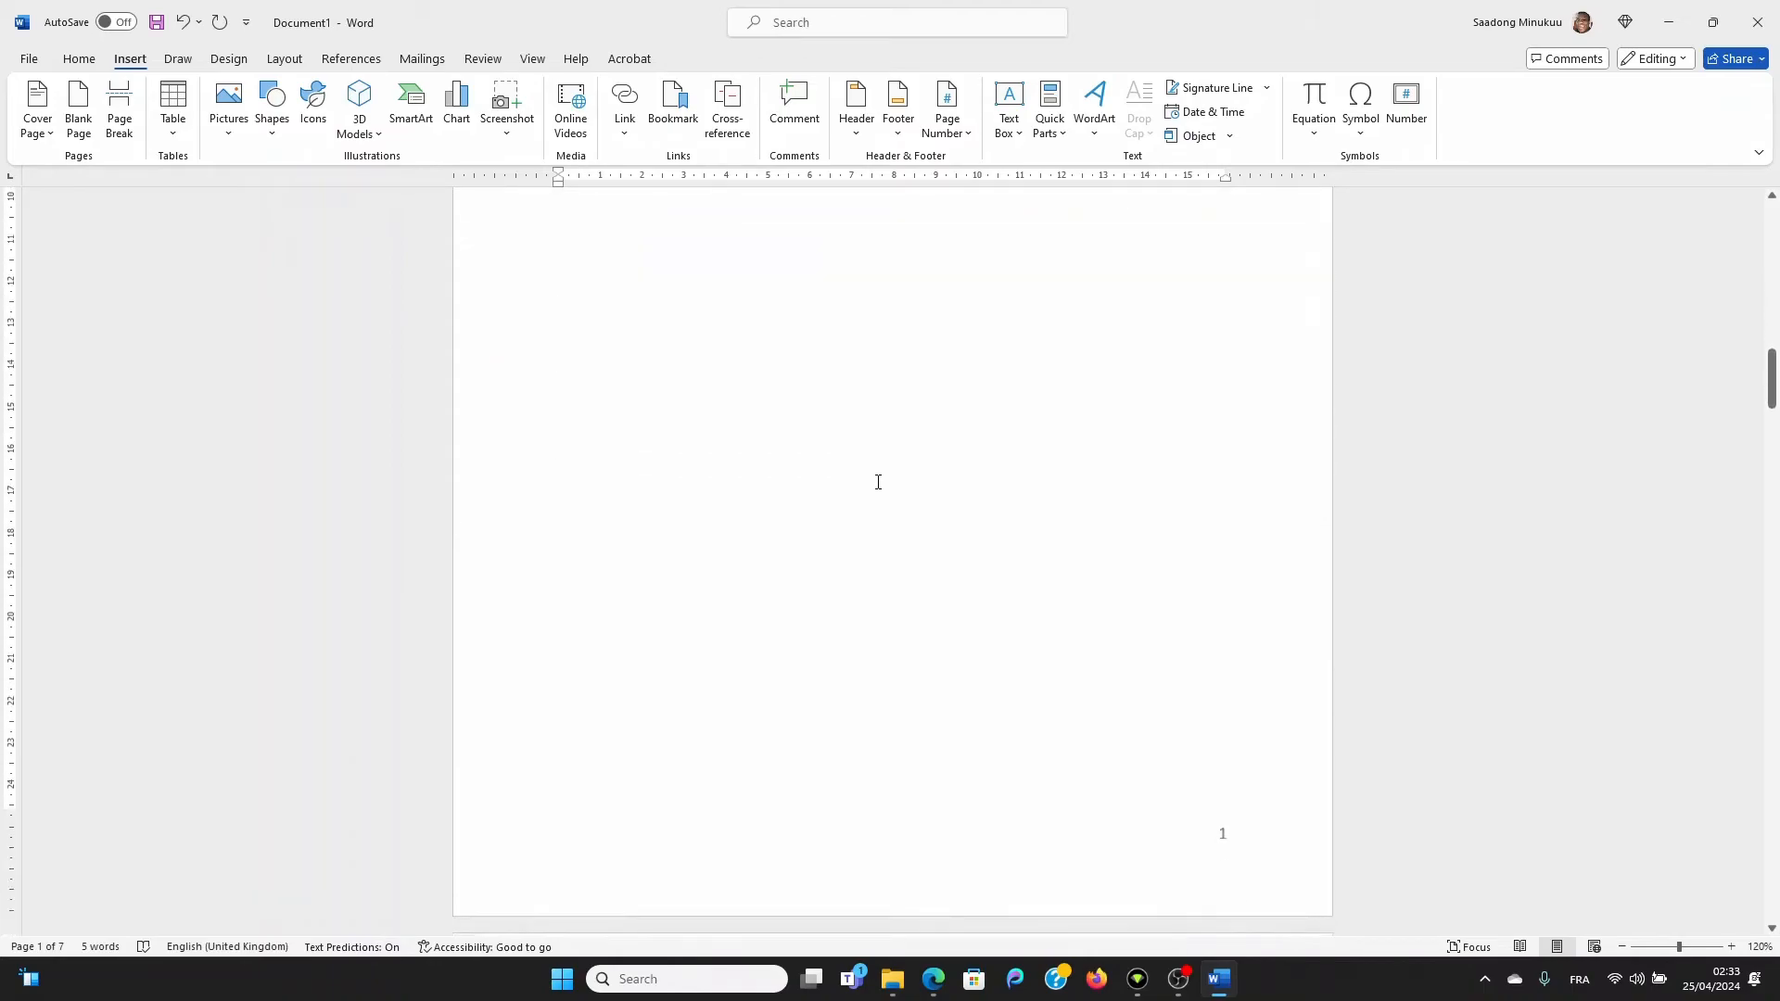
{"action": "scroll", "coordinate": [1191, 802], "scroll_direction": "down", "scroll_amount": 10}
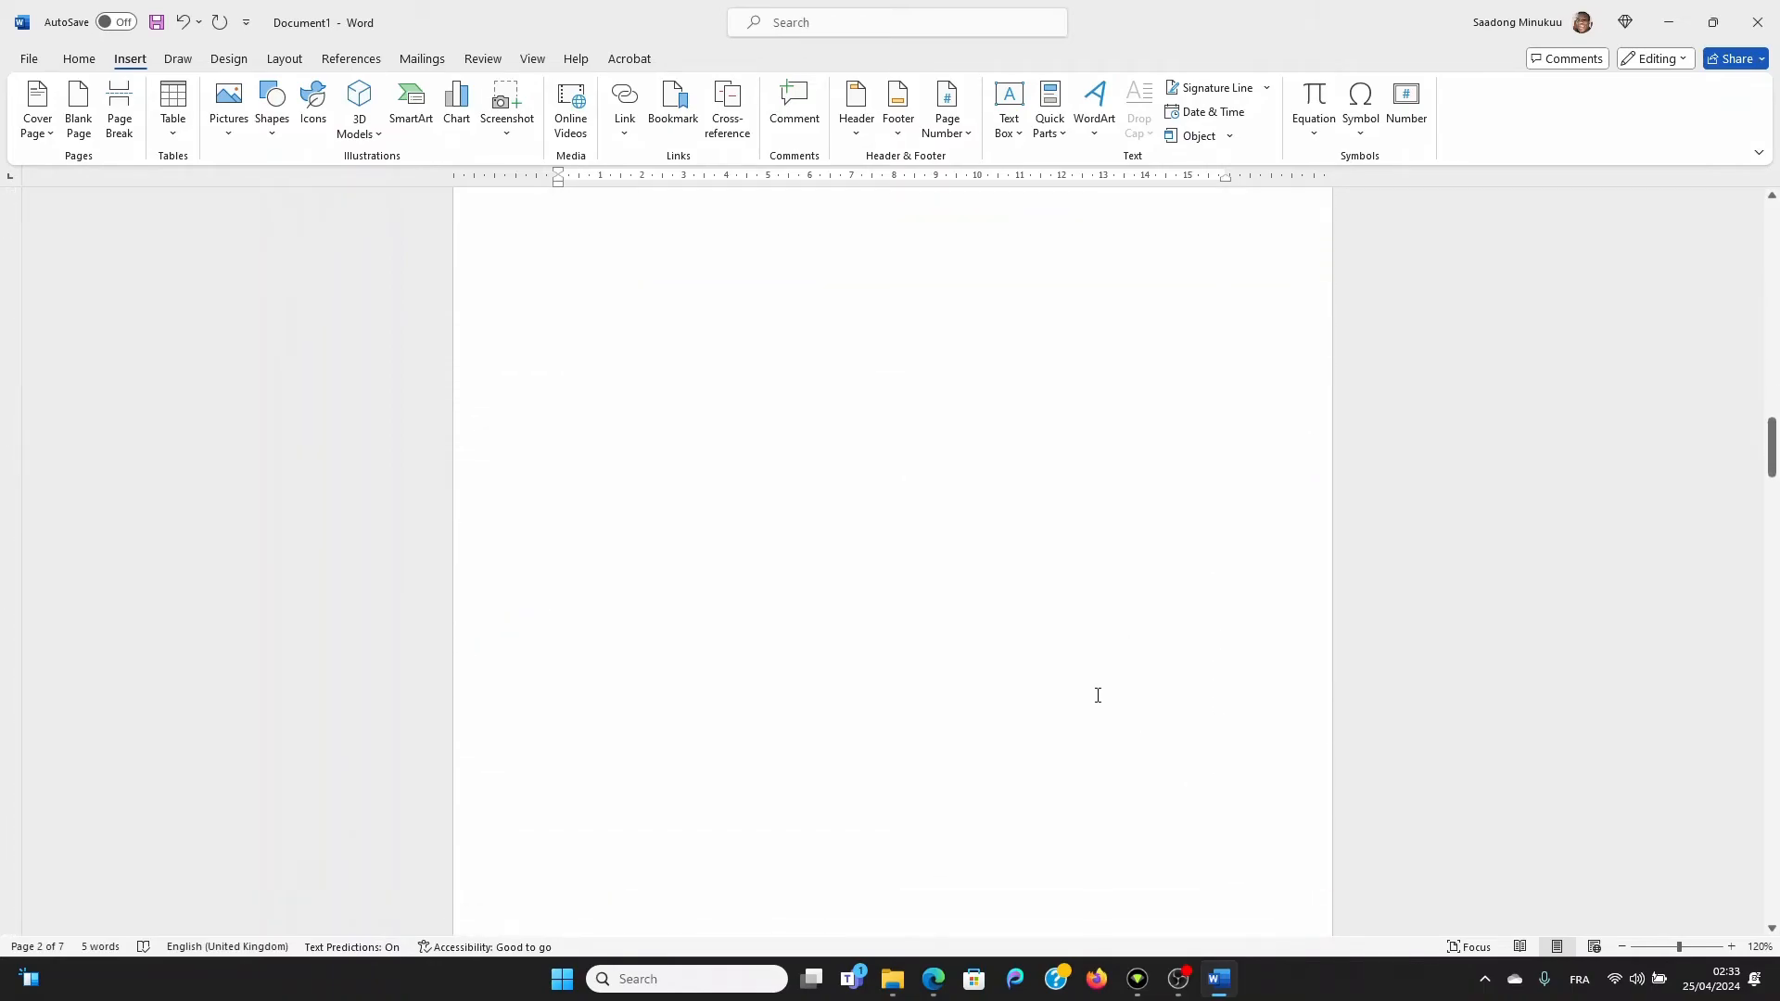
{"action": "scroll", "coordinate": [1089, 703], "scroll_direction": "down", "scroll_amount": 4}
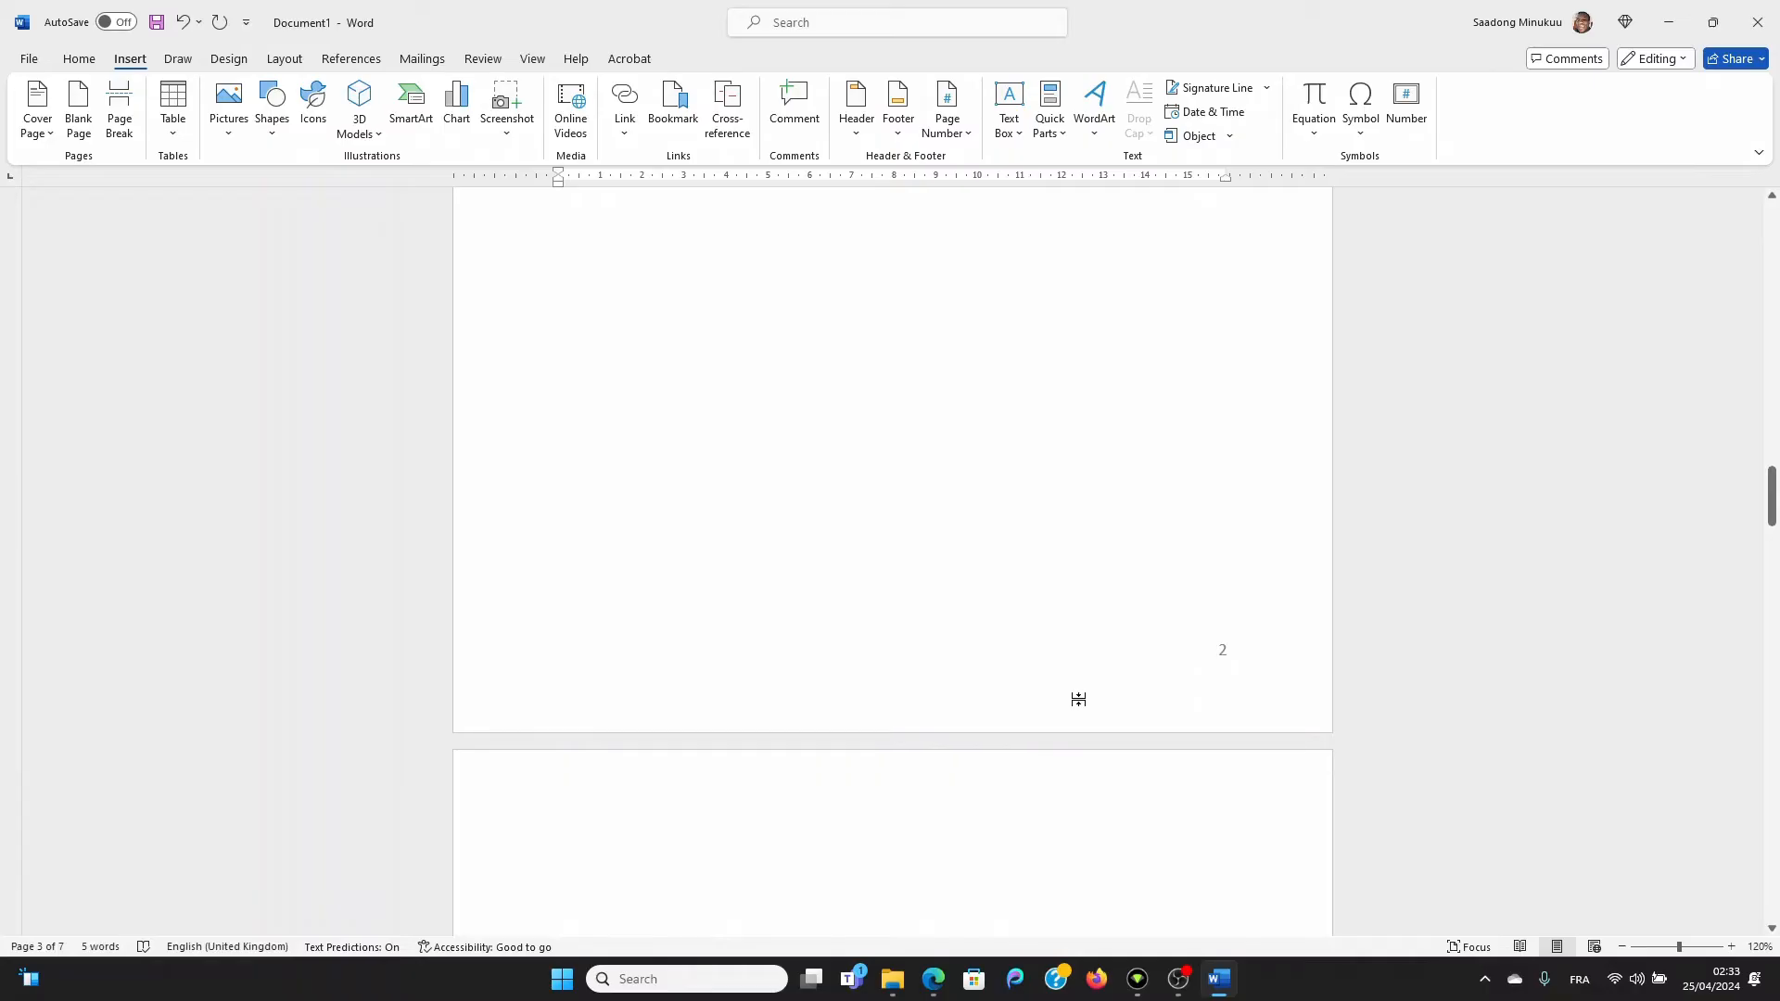
{"action": "scroll", "coordinate": [1076, 698], "scroll_direction": "up", "scroll_amount": 4}
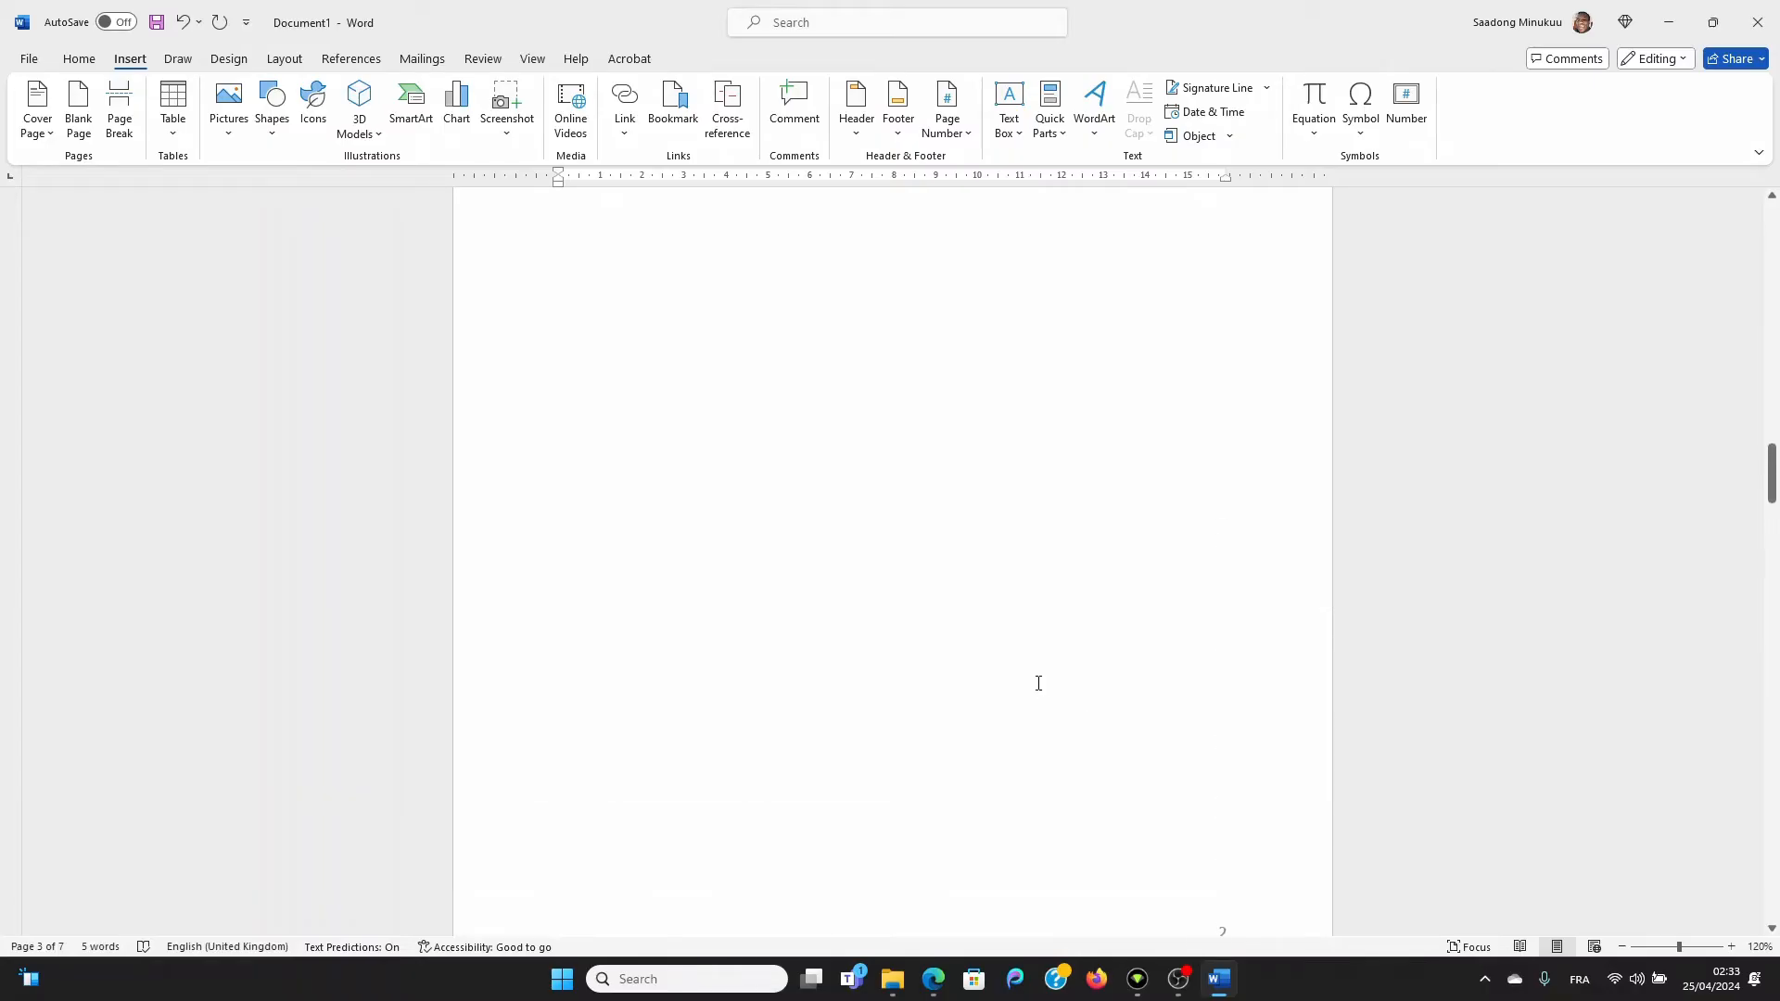
{"action": "scroll", "coordinate": [1057, 640], "scroll_direction": "up", "scroll_amount": 12}
{"action": "scroll", "coordinate": [1047, 622], "scroll_direction": "up", "scroll_amount": 15}
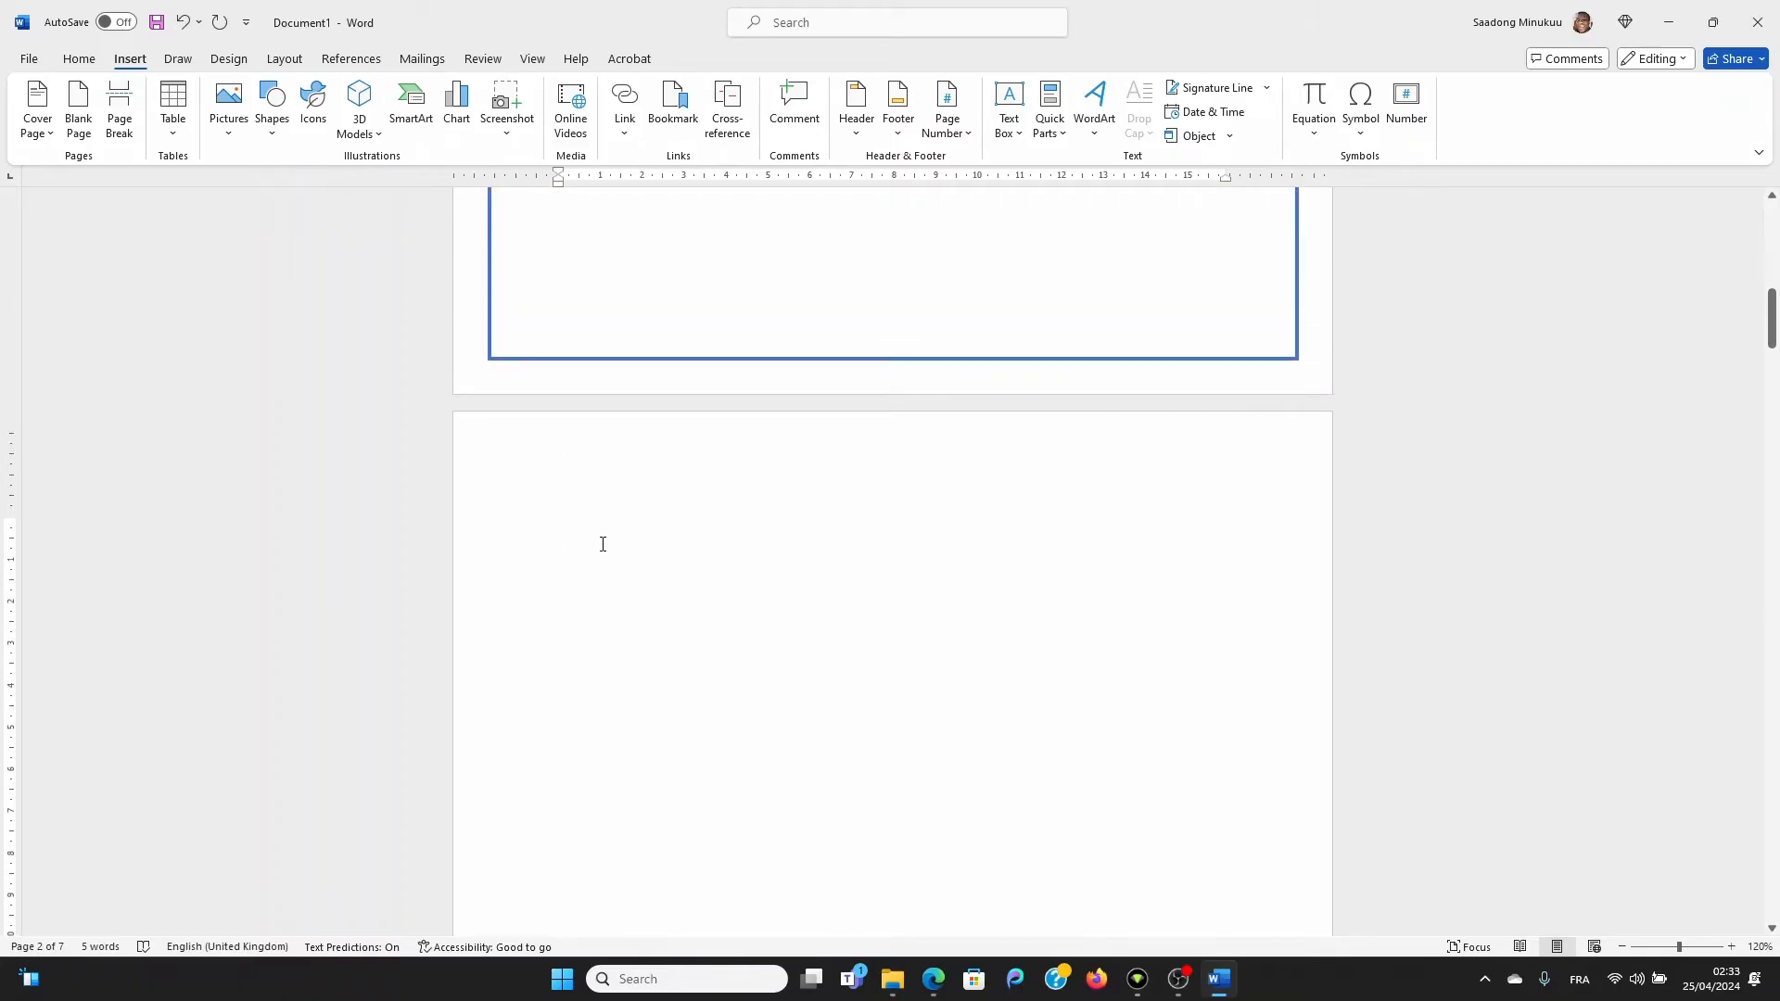
Step: Add the heading "Acknowledgements" at the start of the second page and make it bold
{"action": "left_click", "coordinate": [677, 646]}
{"action": "key", "text": "Caps_Lock"}
{"action": "key", "text": "Caps_Lock"}
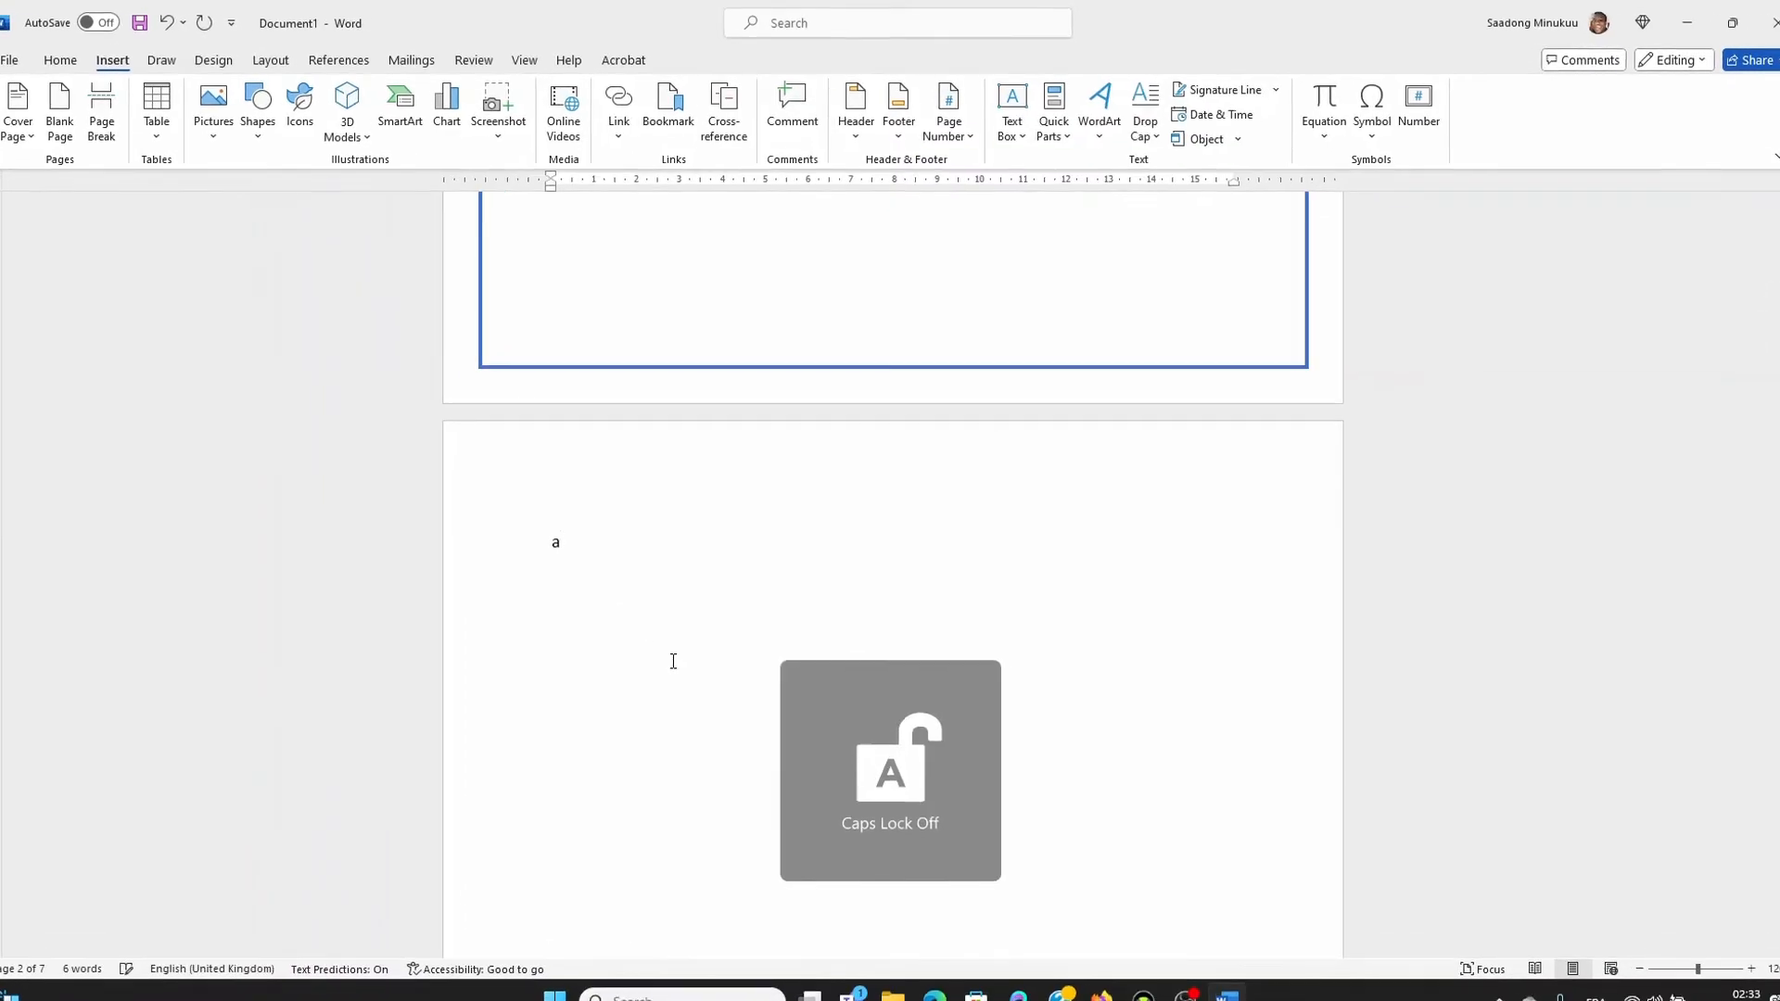
{"action": "type", "text": "aC"}
{"action": "type", "text": "KNO"}
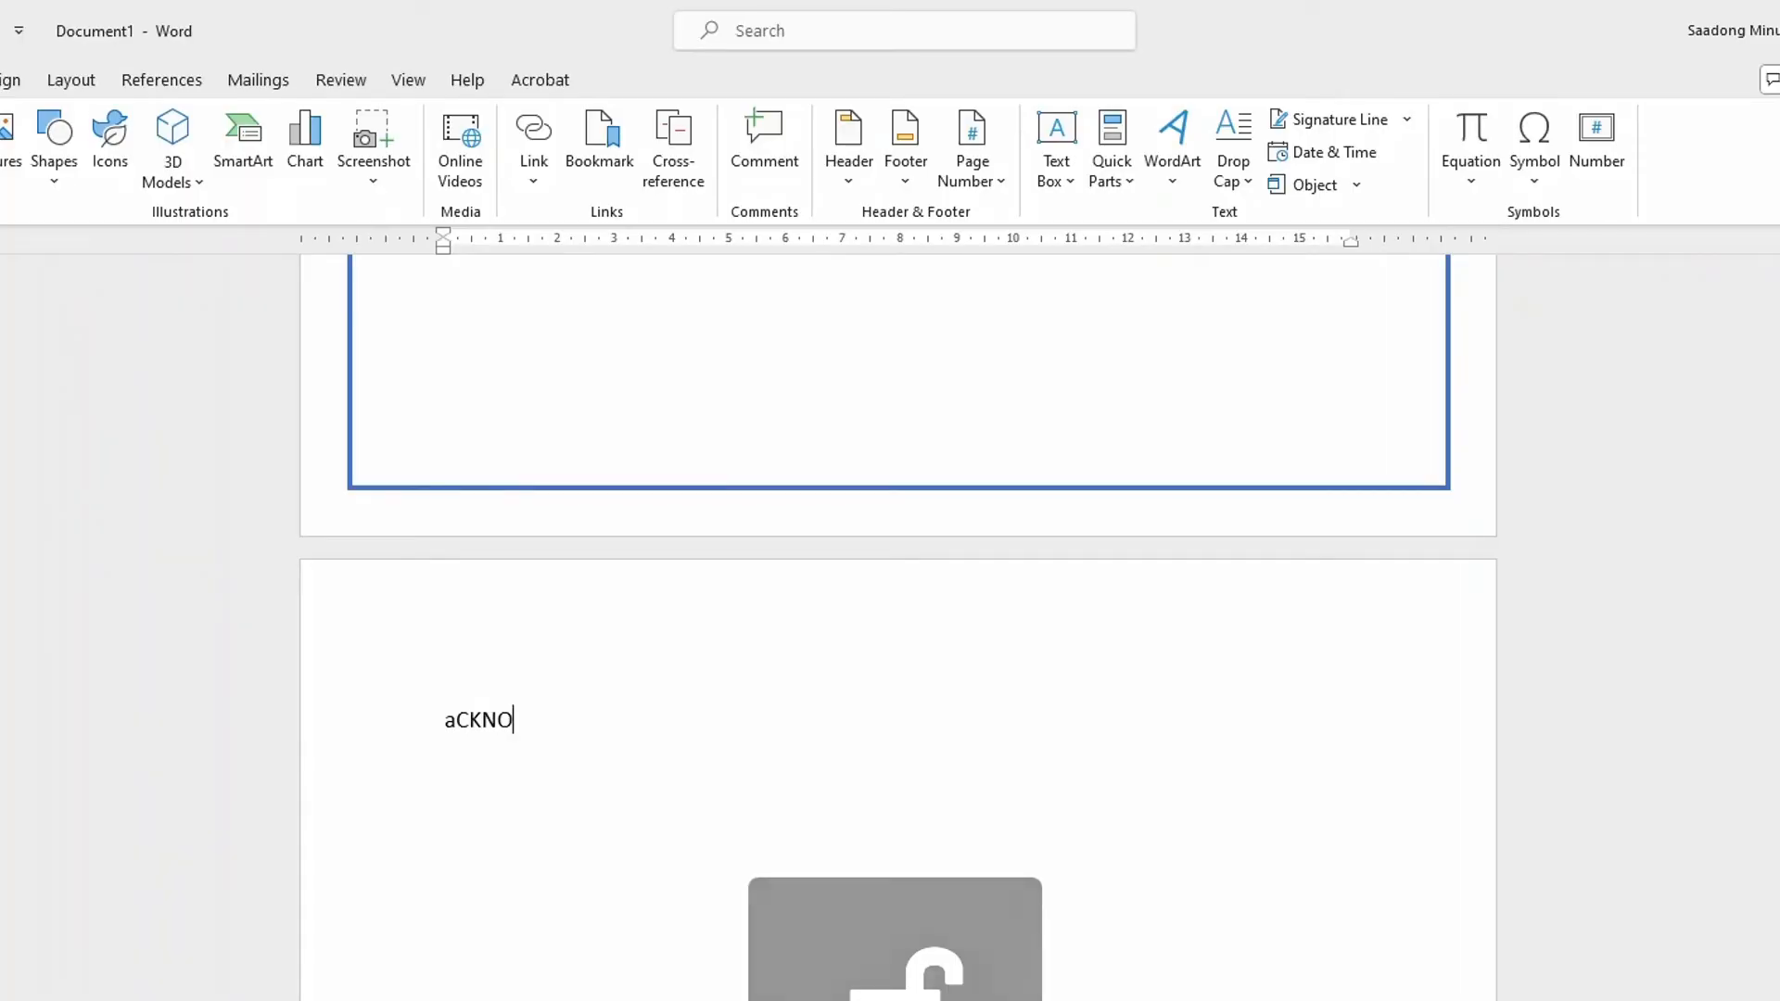
{"action": "type", "text": "WLEG"}
{"action": "key", "text": "BackSpace"}
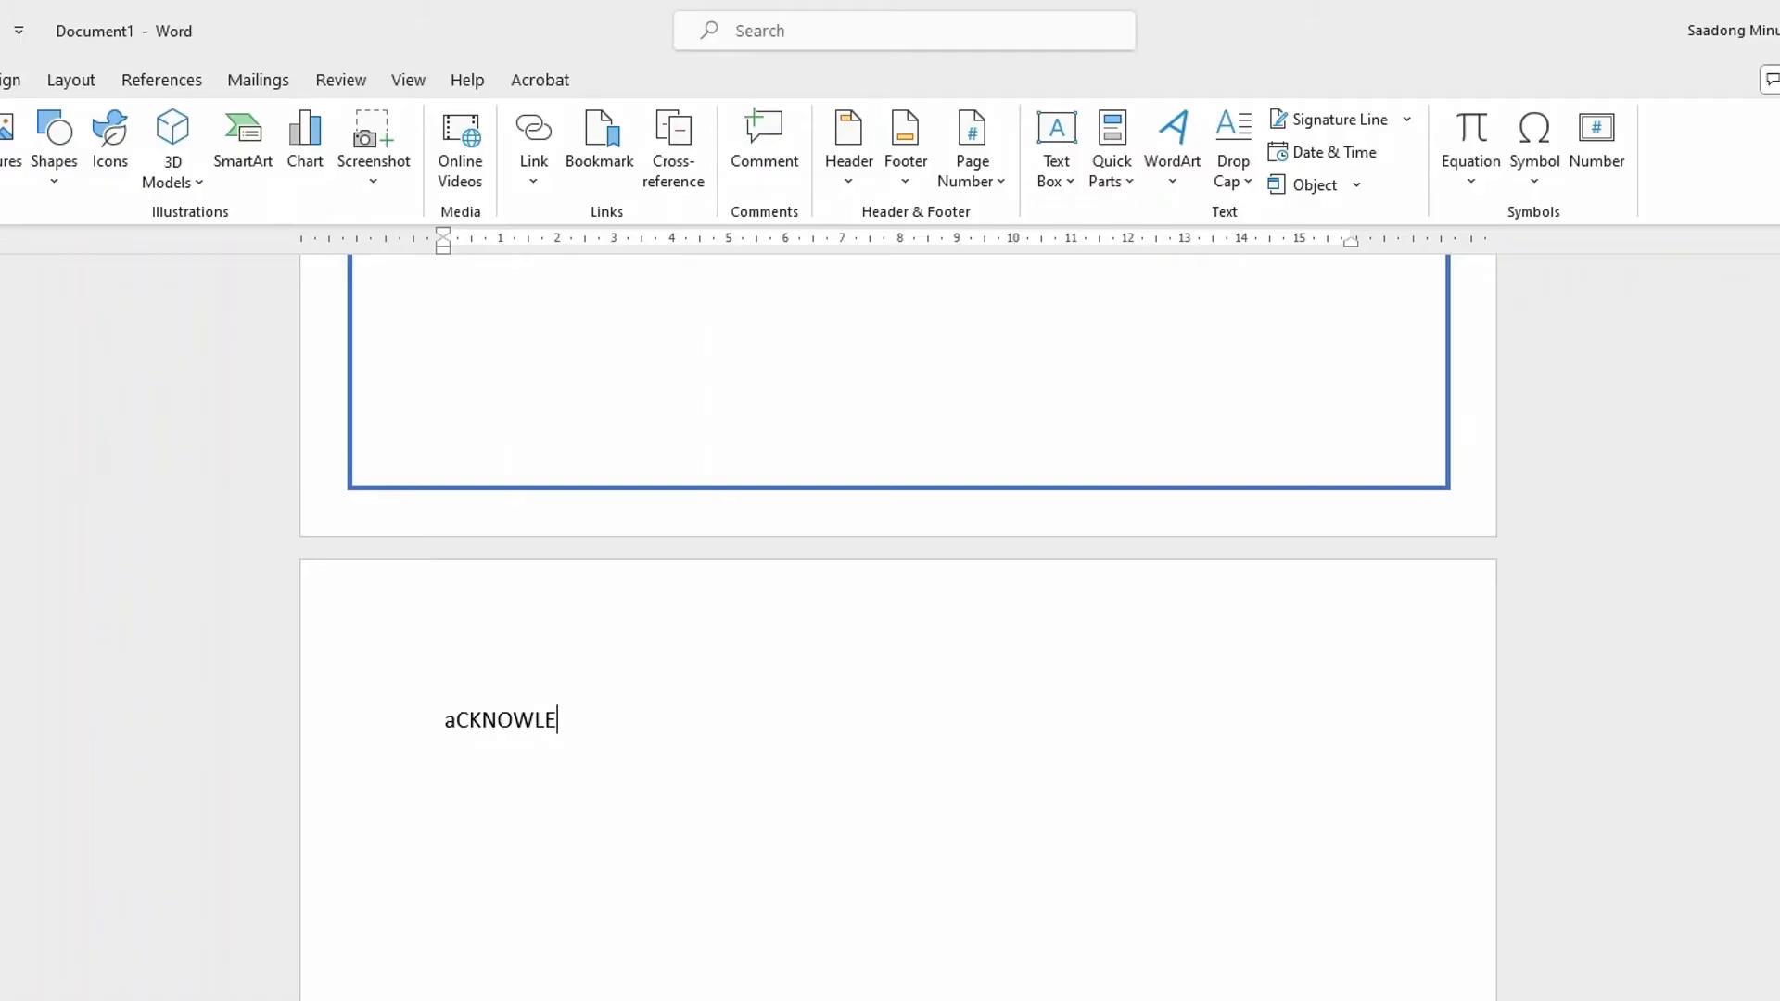
{"action": "type", "text": "DGEMENTS"}
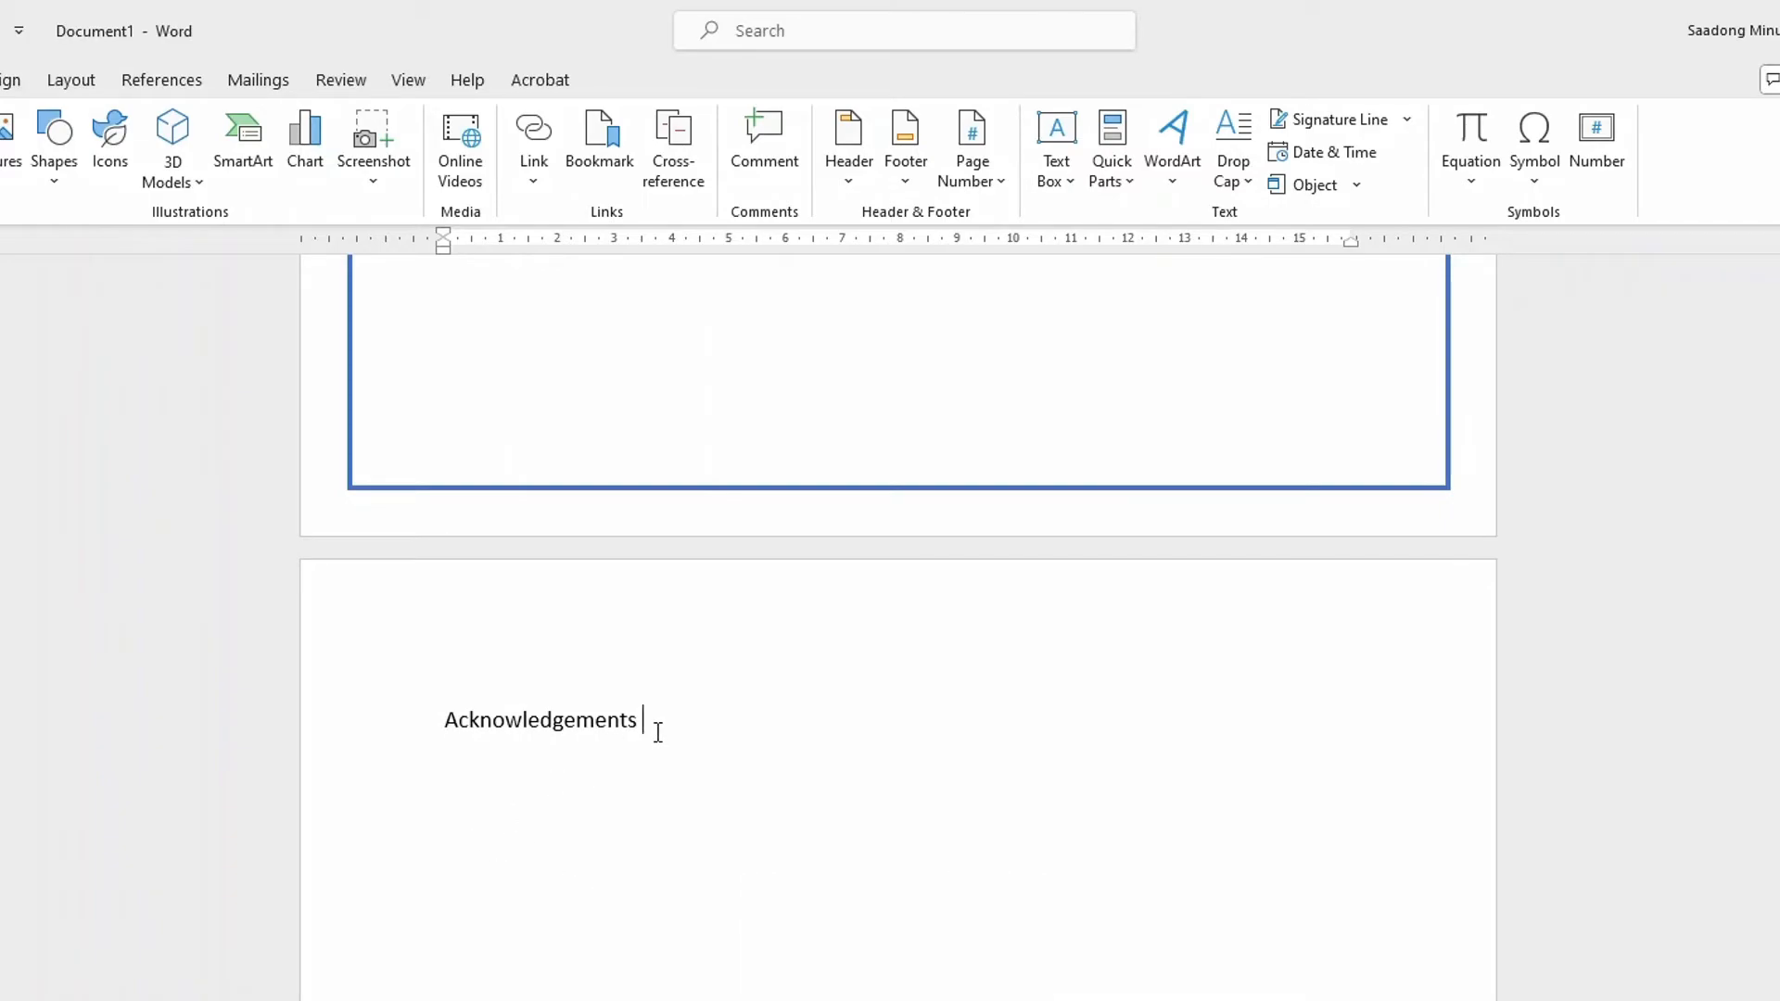
{"action": "left_click_drag", "start_coordinate": [659, 727], "coordinate": [429, 723]}
{"action": "left_click", "coordinate": [436, 680]}
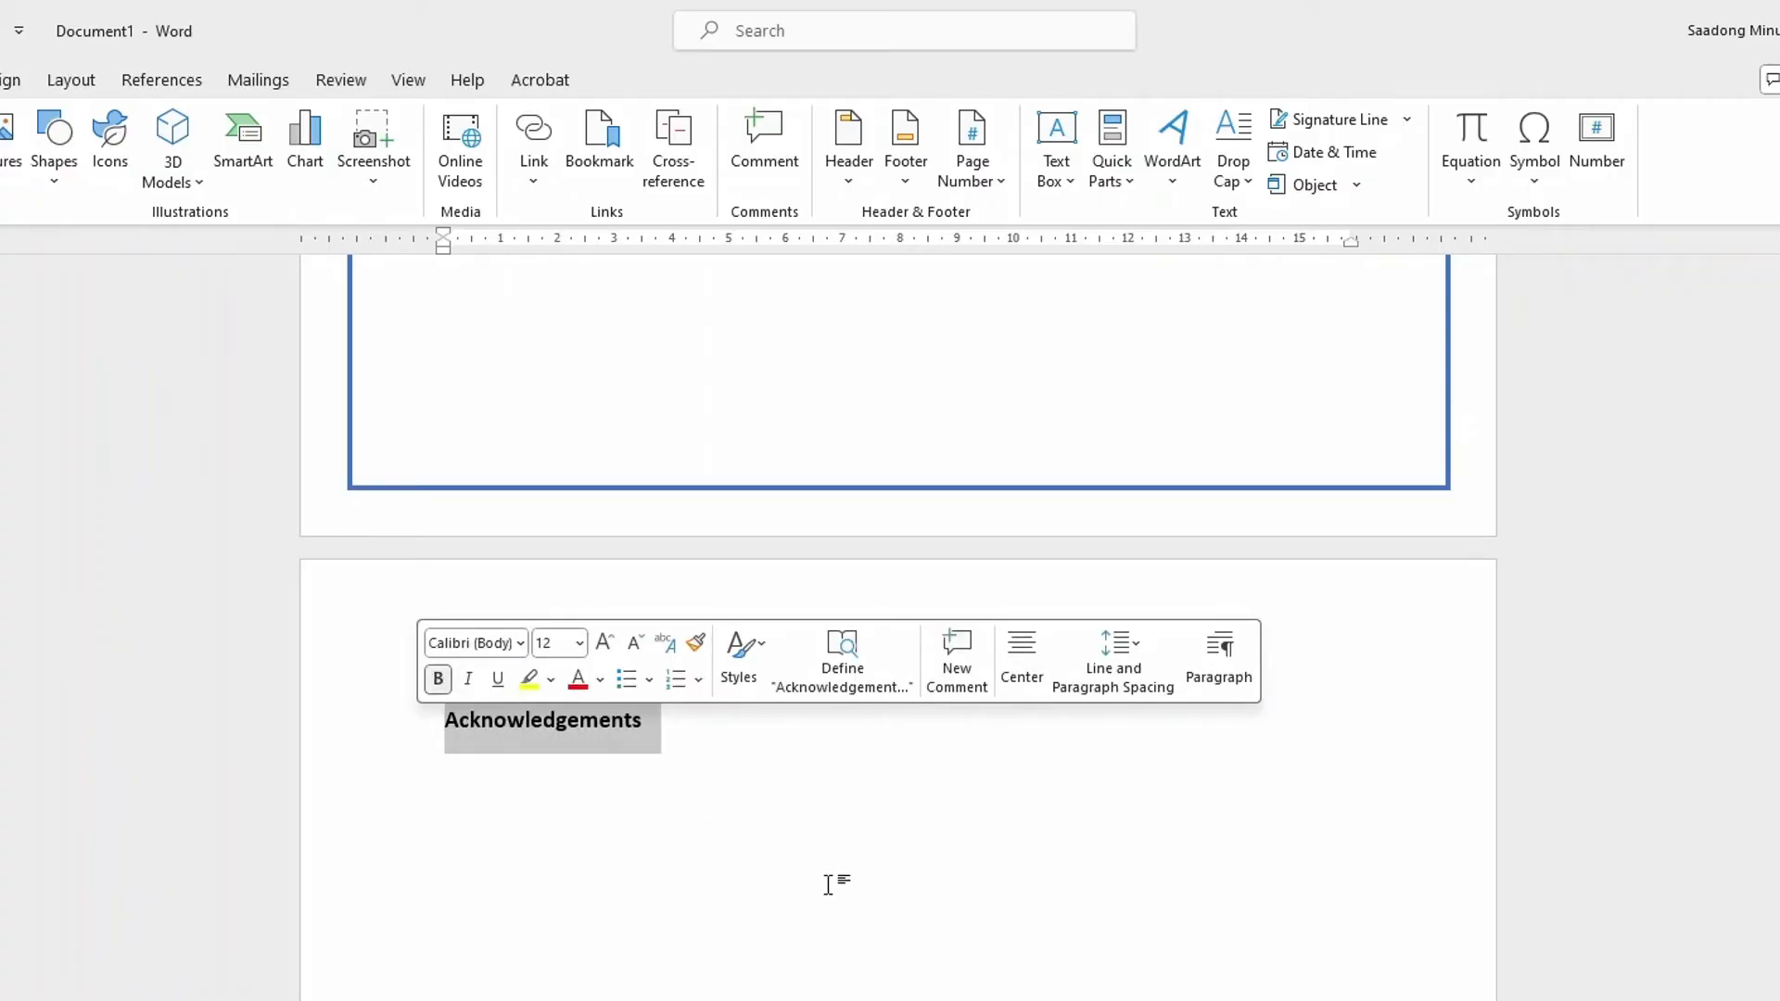
Step: Place the cursor on the first line of the third page and clear the indent so it starts at the margin
{"action": "scroll", "coordinate": [820, 965], "scroll_direction": "down", "scroll_amount": 3}
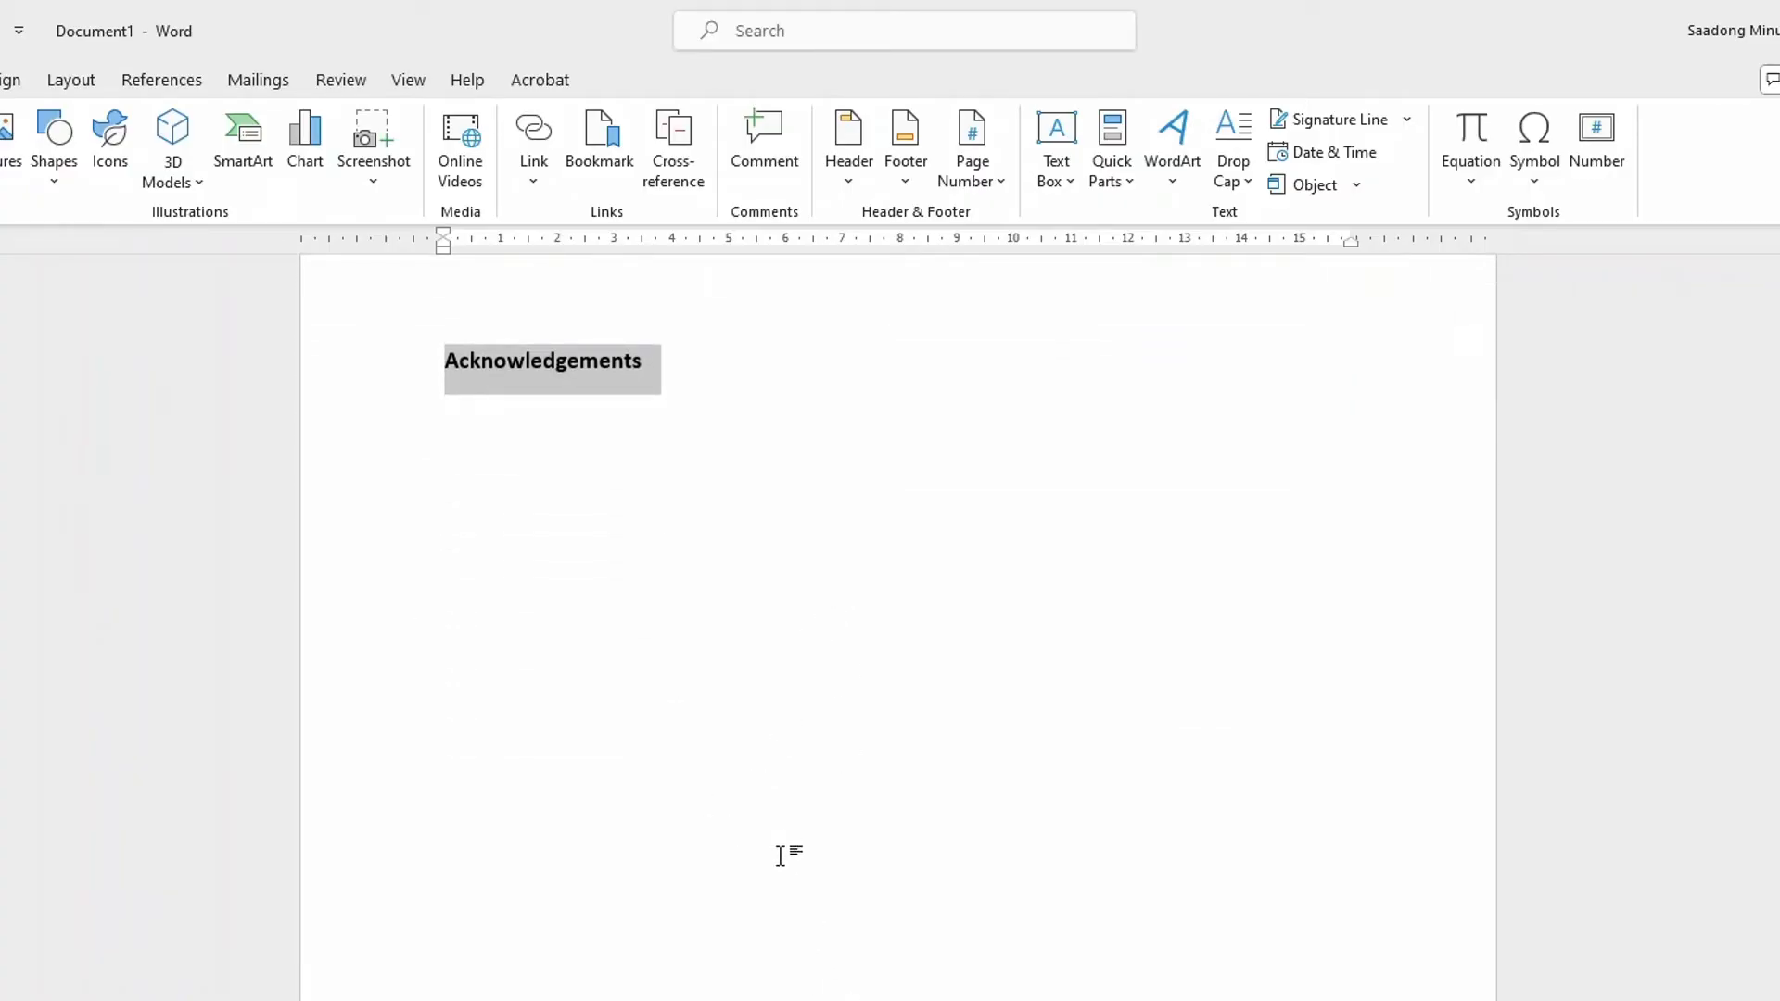
{"action": "scroll", "coordinate": [721, 646], "scroll_direction": "up", "scroll_amount": 3}
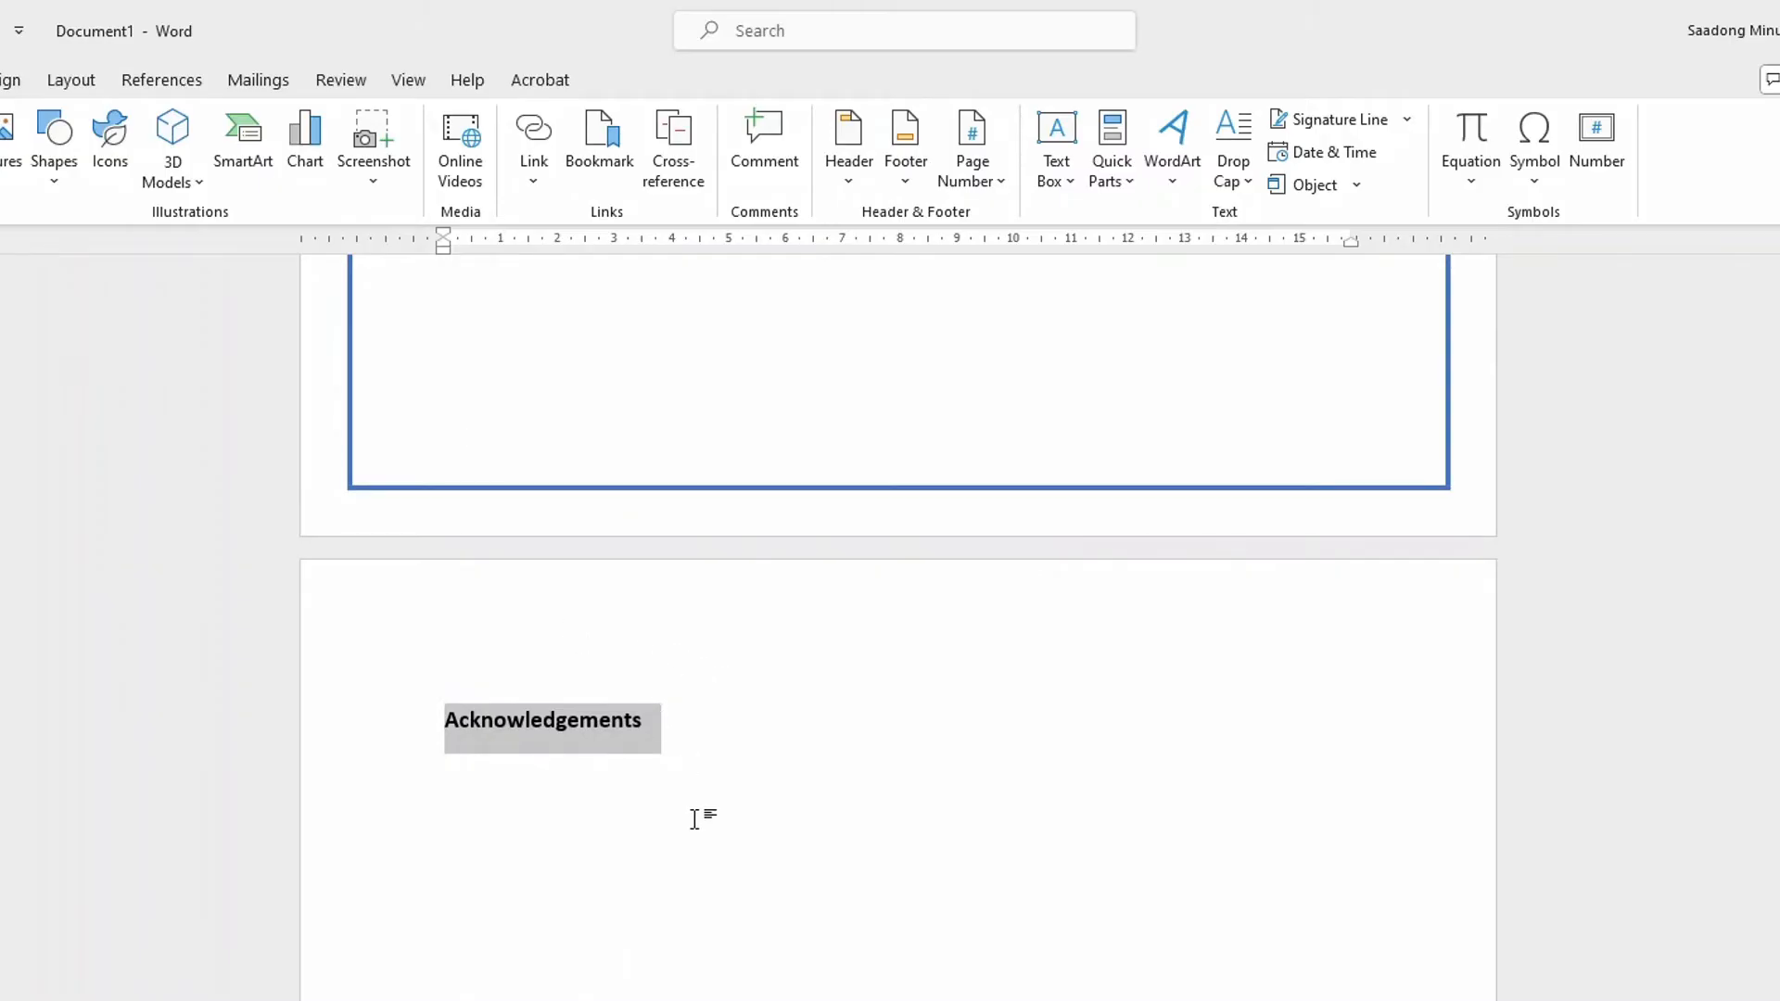
{"action": "scroll", "coordinate": [691, 872], "scroll_direction": "down", "scroll_amount": 4}
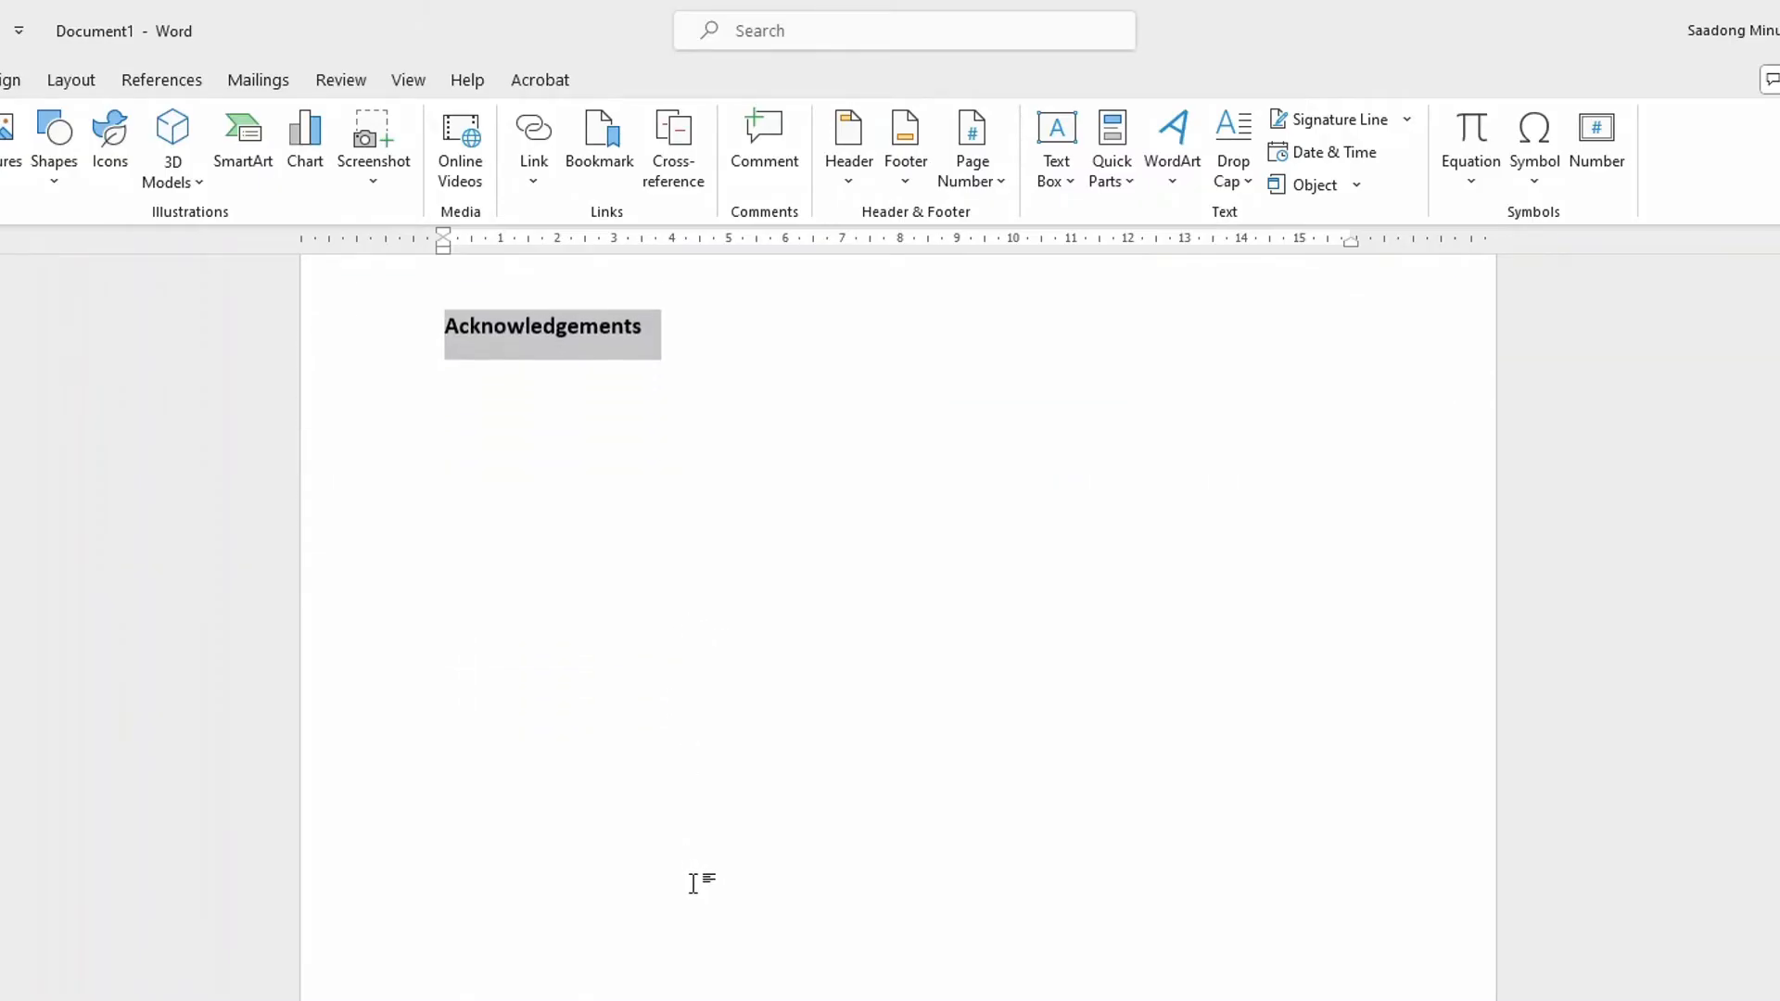
{"action": "scroll", "coordinate": [700, 868], "scroll_direction": "down", "scroll_amount": 16}
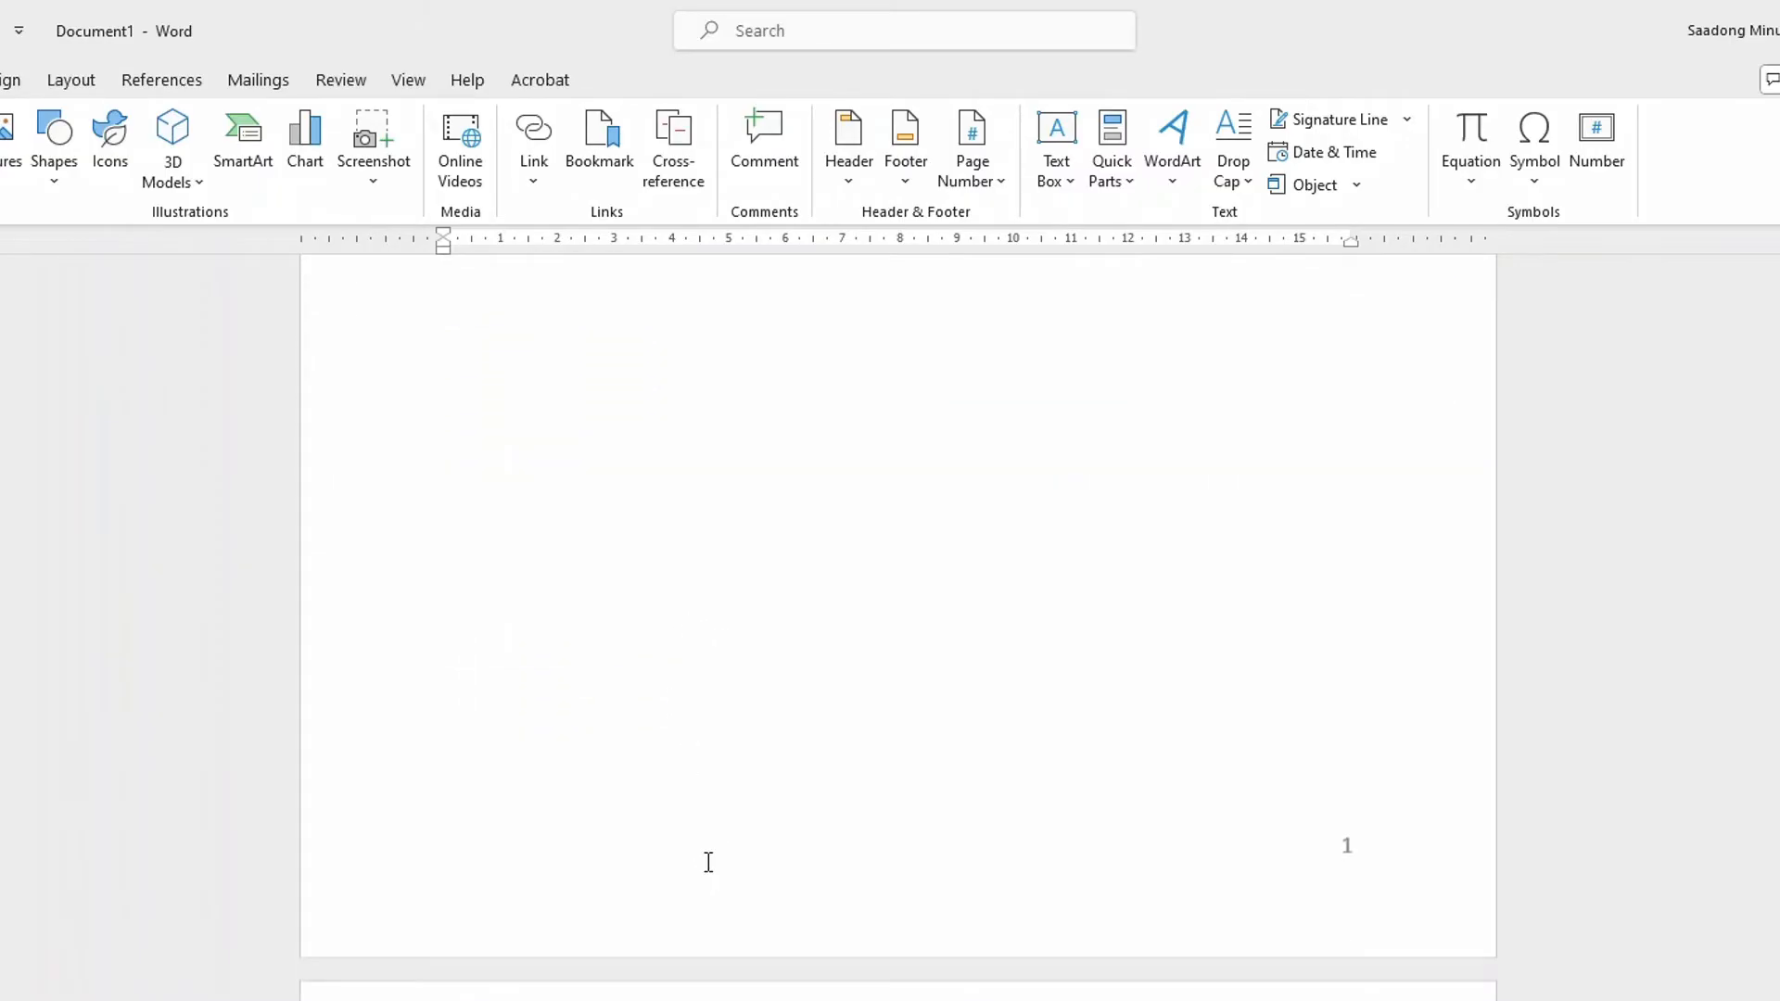
{"action": "left_click", "coordinate": [621, 716]}
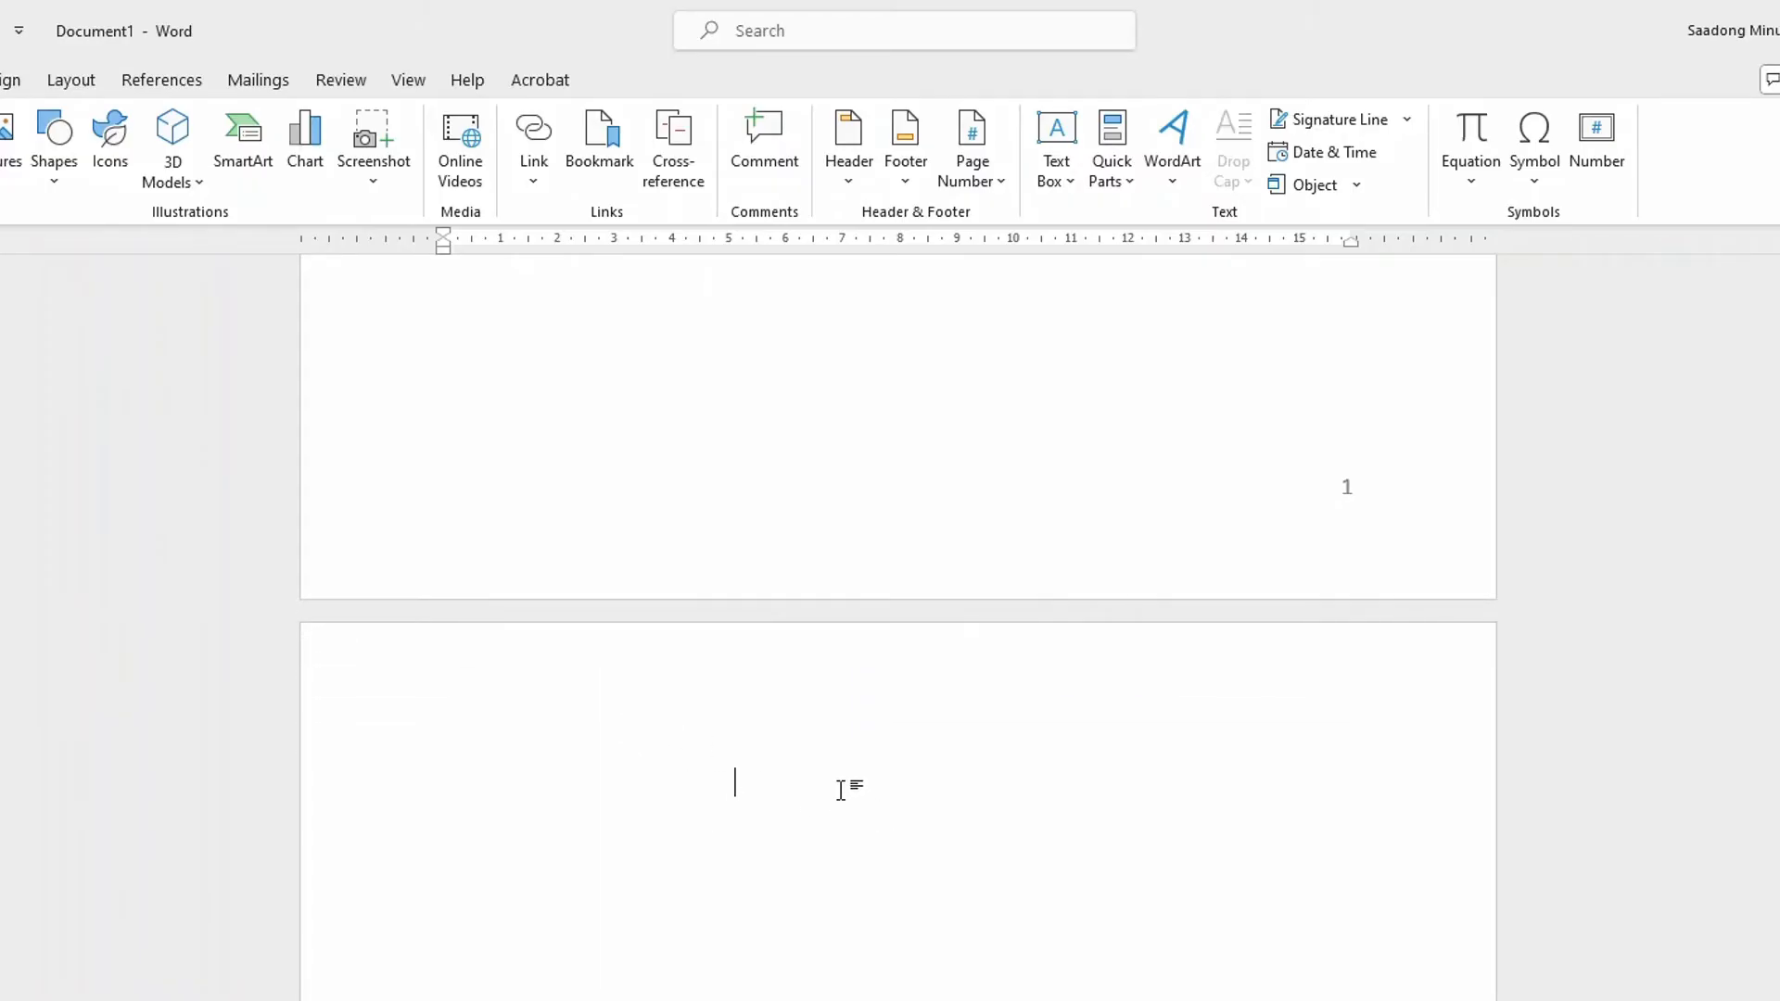
{"action": "key", "text": "BackSpace"}
{"action": "key", "text": "BackSpace"}
{"action": "key", "text": "BackSpace"}
{"action": "key", "text": "BackSpace"}
Step: Add the heading "List of figures" at the start of the third page and make it bold
{"action": "key", "text": "Caps_Lock"}
{"action": "type", "text": "L"}
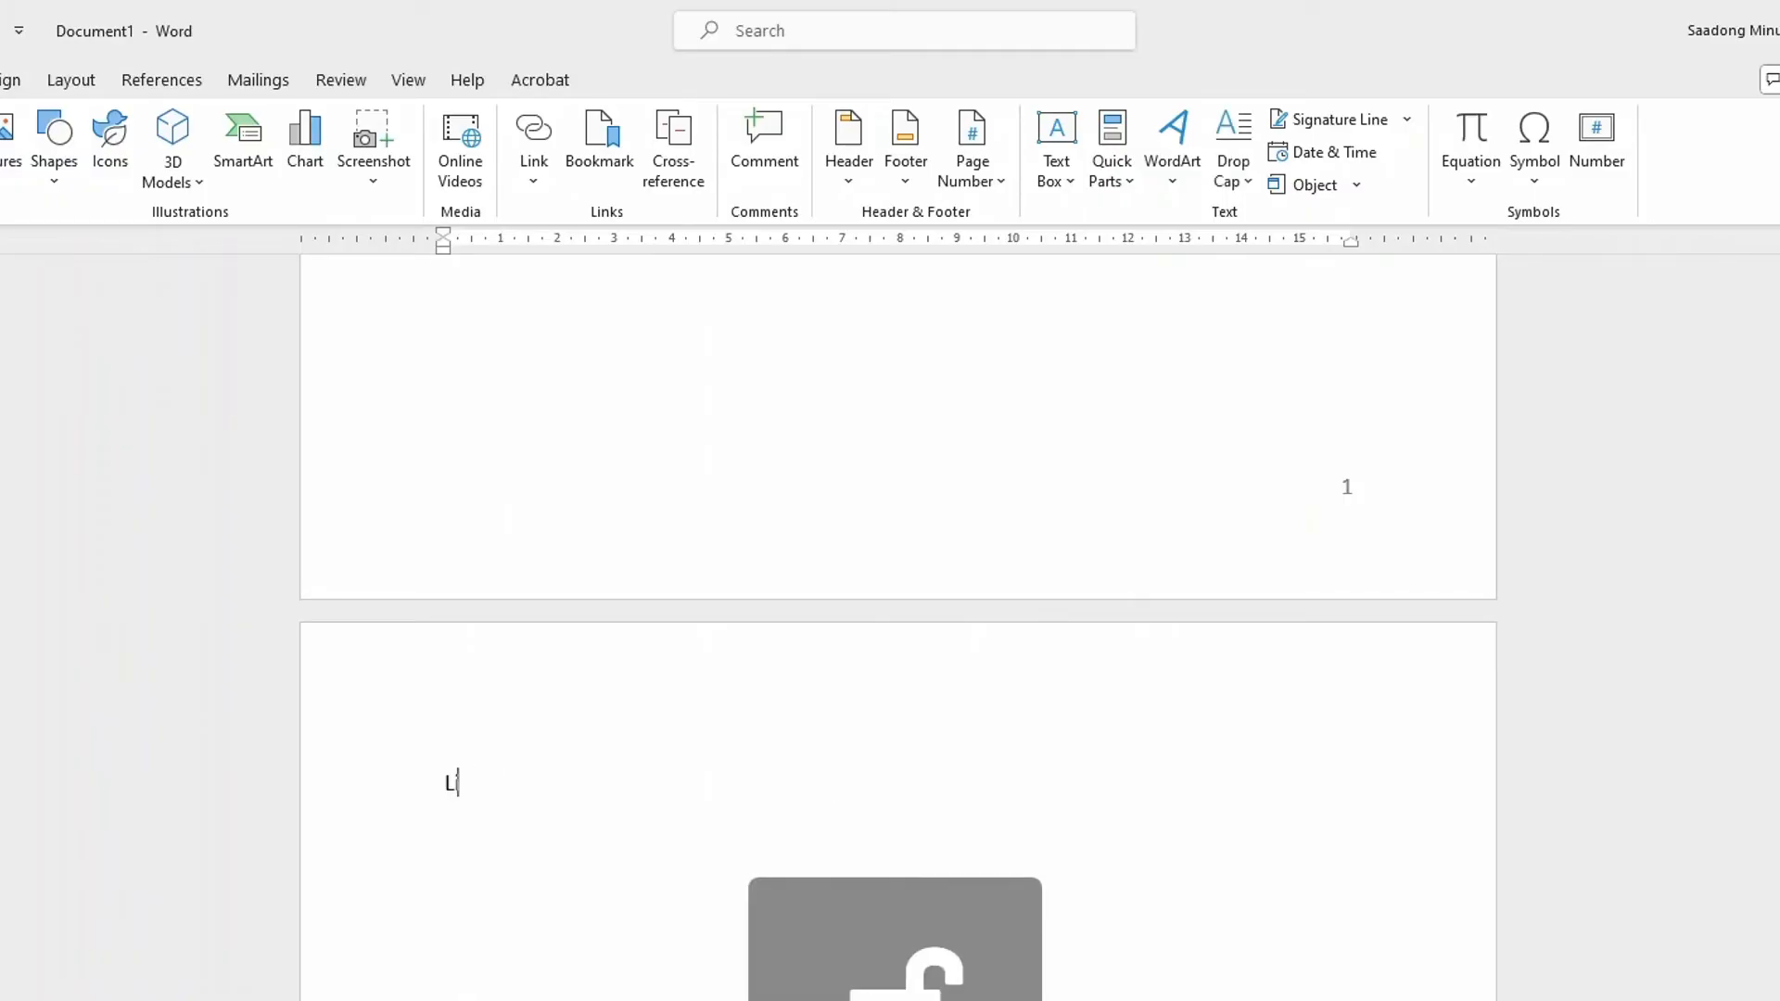
{"action": "type", "text": "ist "}
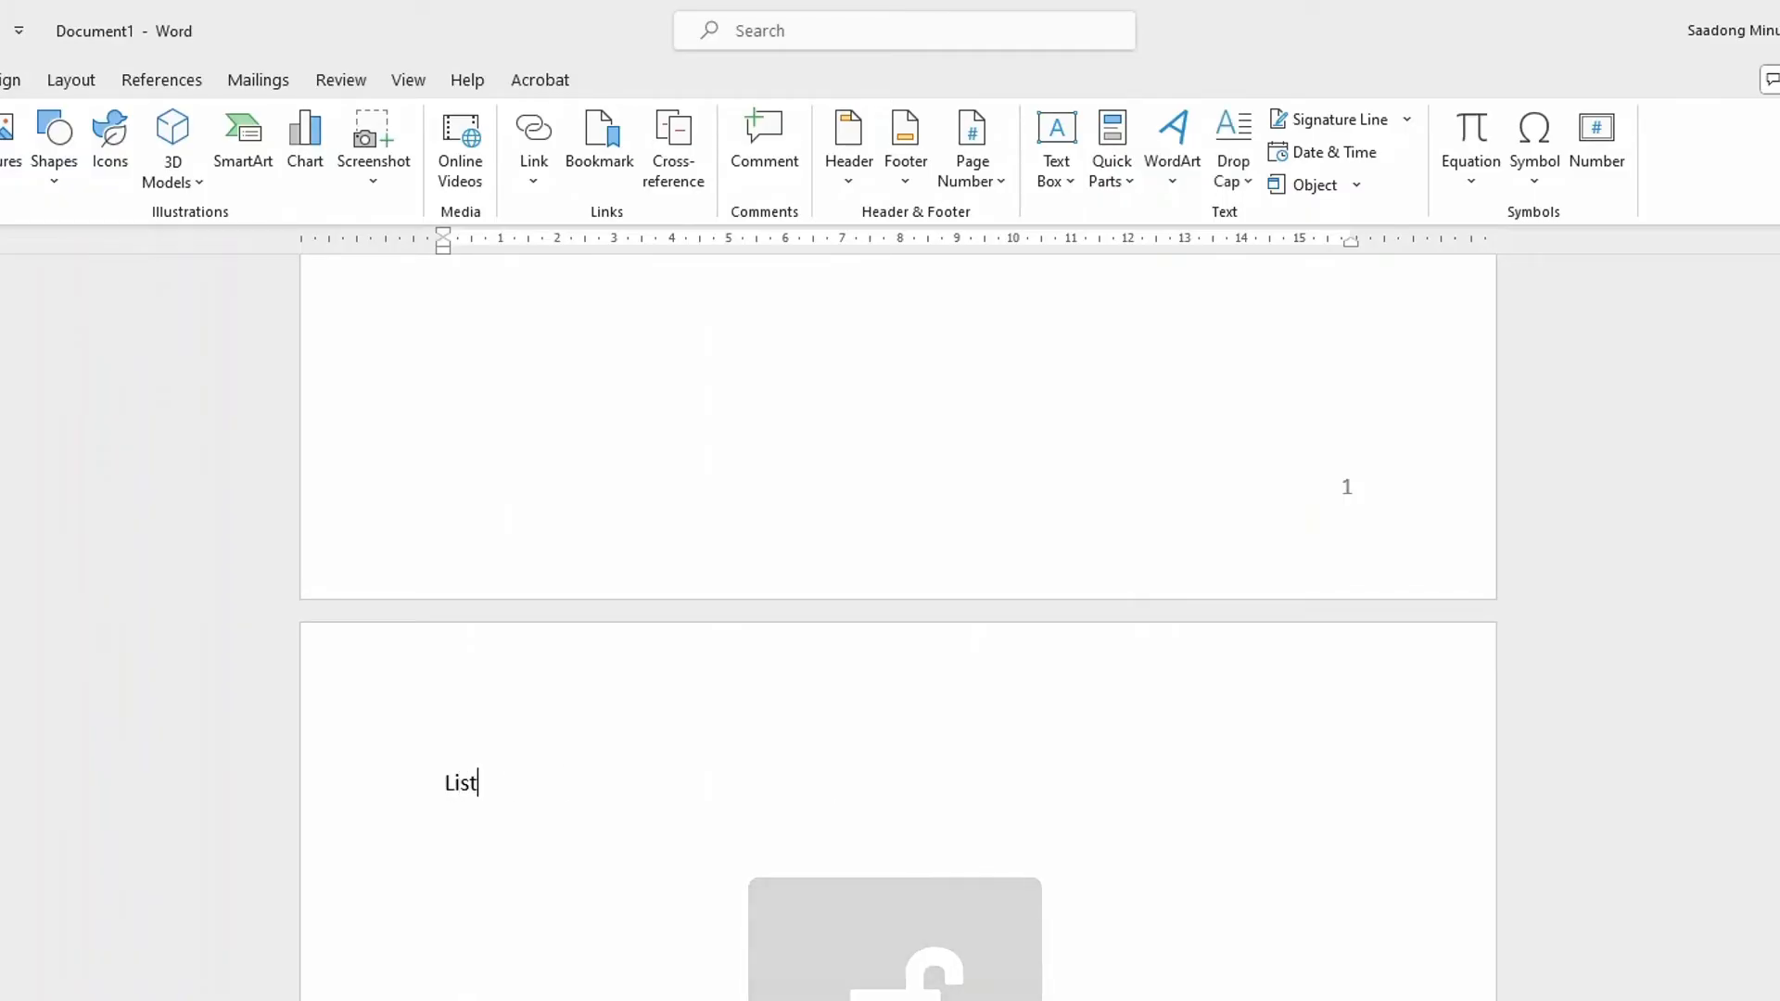
{"action": "type", "text": "of "}
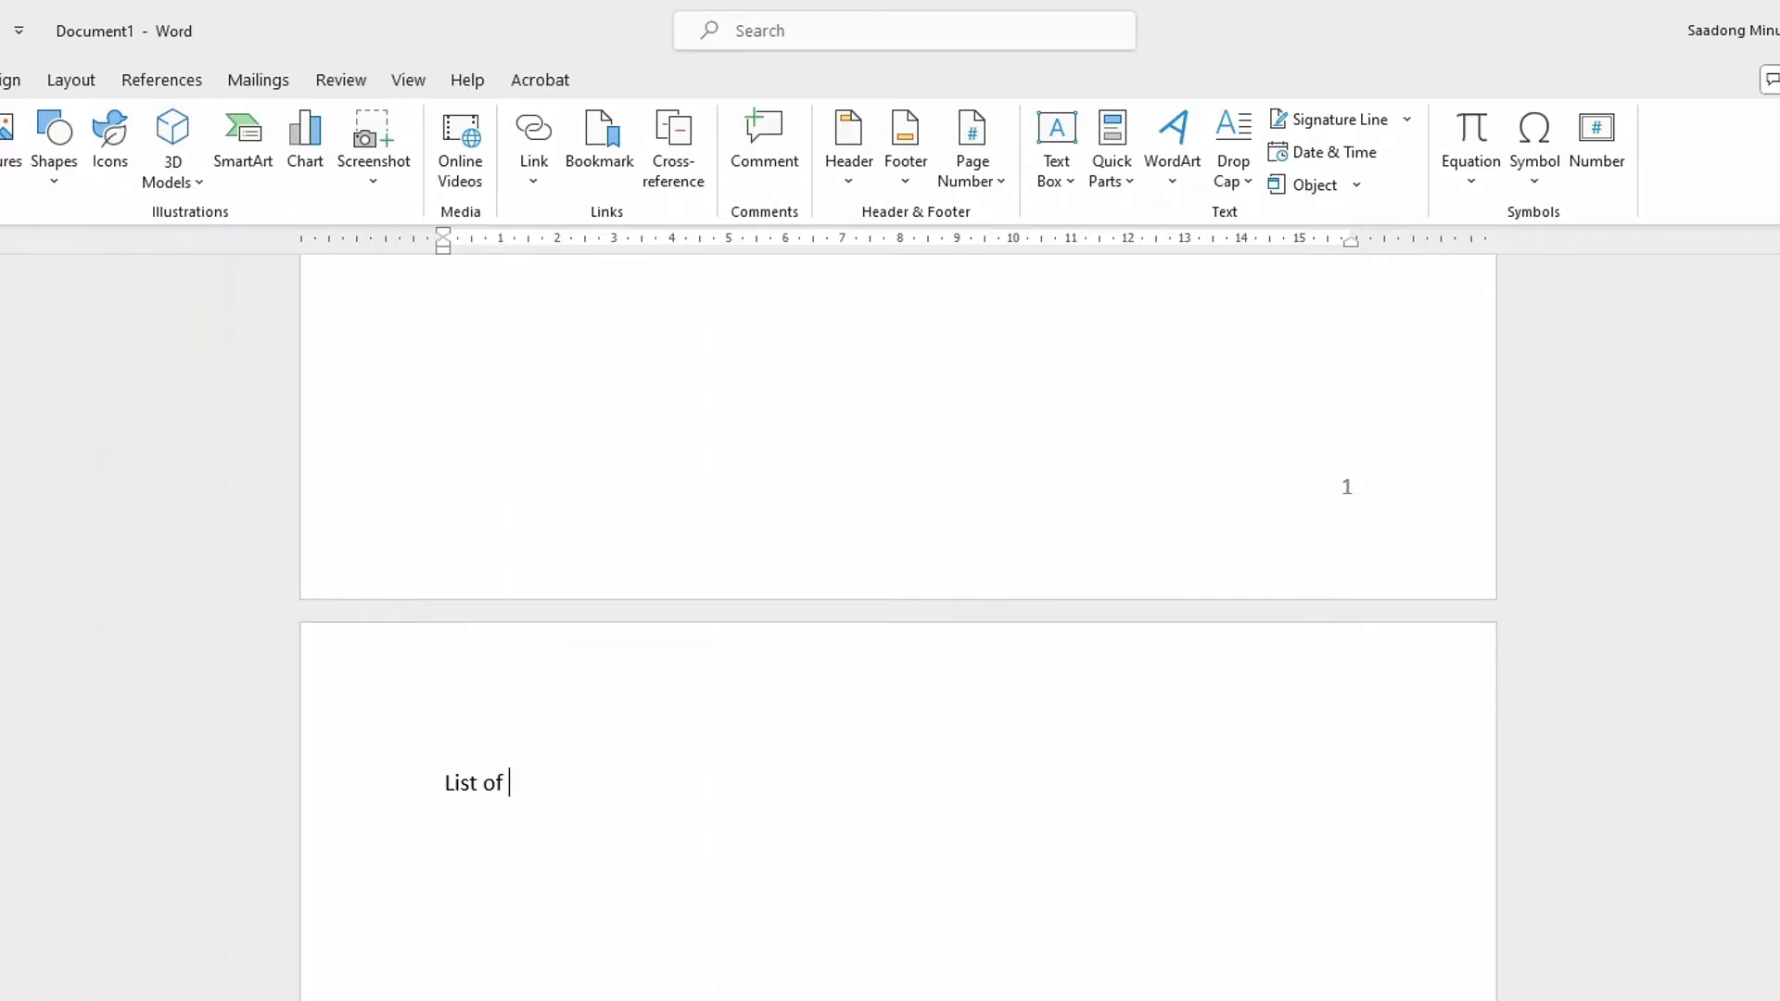
{"action": "type", "text": "figures"}
{"action": "left_click_drag", "start_coordinate": [593, 782], "coordinate": [437, 786]}
{"action": "left_click", "coordinate": [453, 732]}
Step: Examine the page numbers at the foot of the Acknowledgements and List of figures pages
{"action": "scroll", "coordinate": [846, 946], "scroll_direction": "up", "scroll_amount": 4}
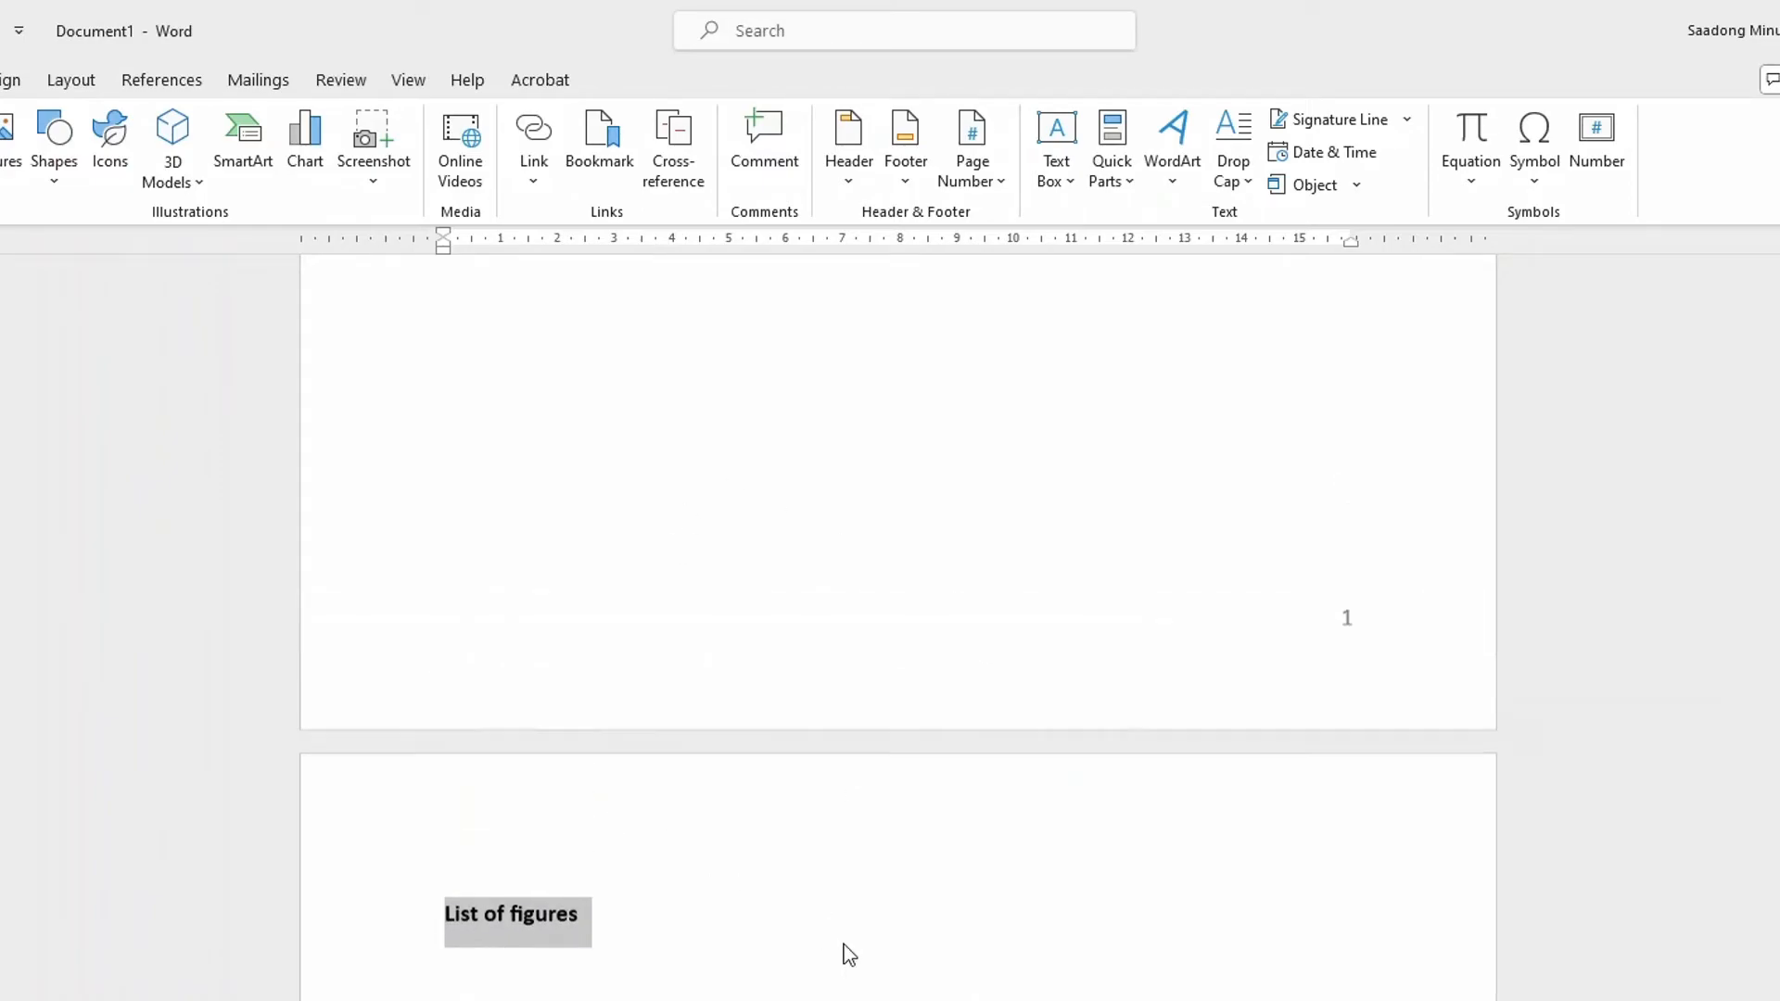
{"action": "scroll", "coordinate": [849, 924], "scroll_direction": "up", "scroll_amount": 10}
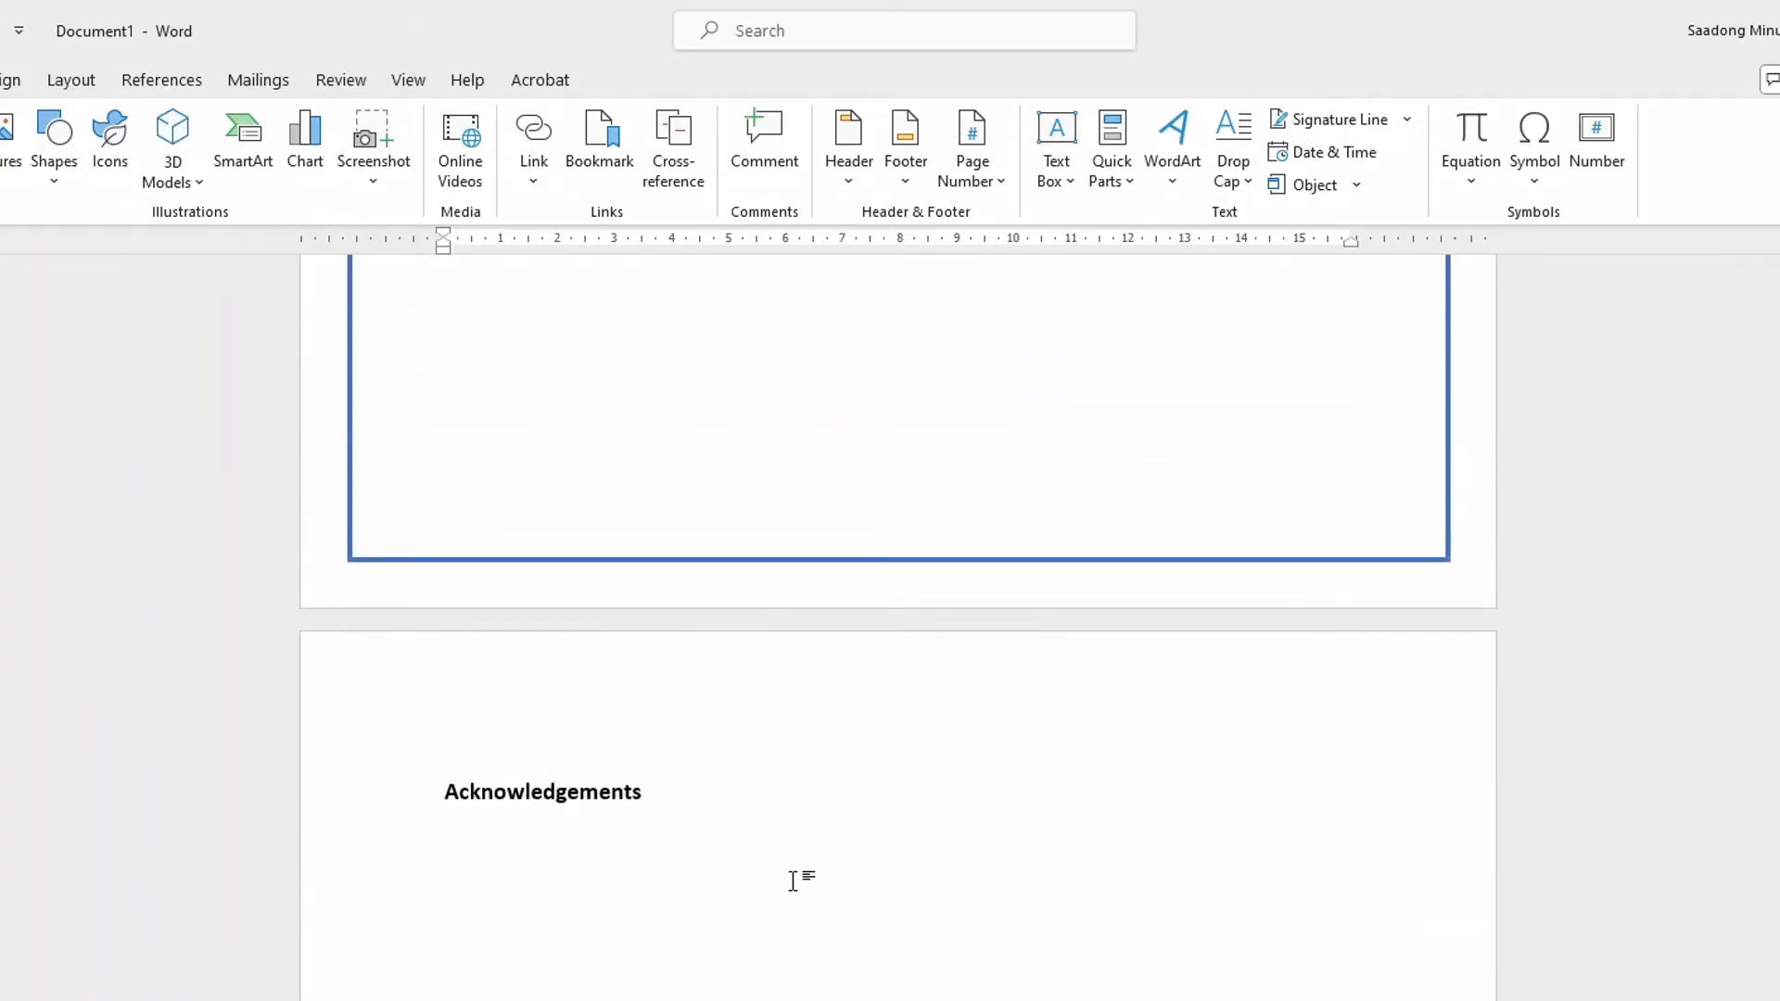
{"action": "scroll", "coordinate": [737, 916], "scroll_direction": "down", "scroll_amount": 15}
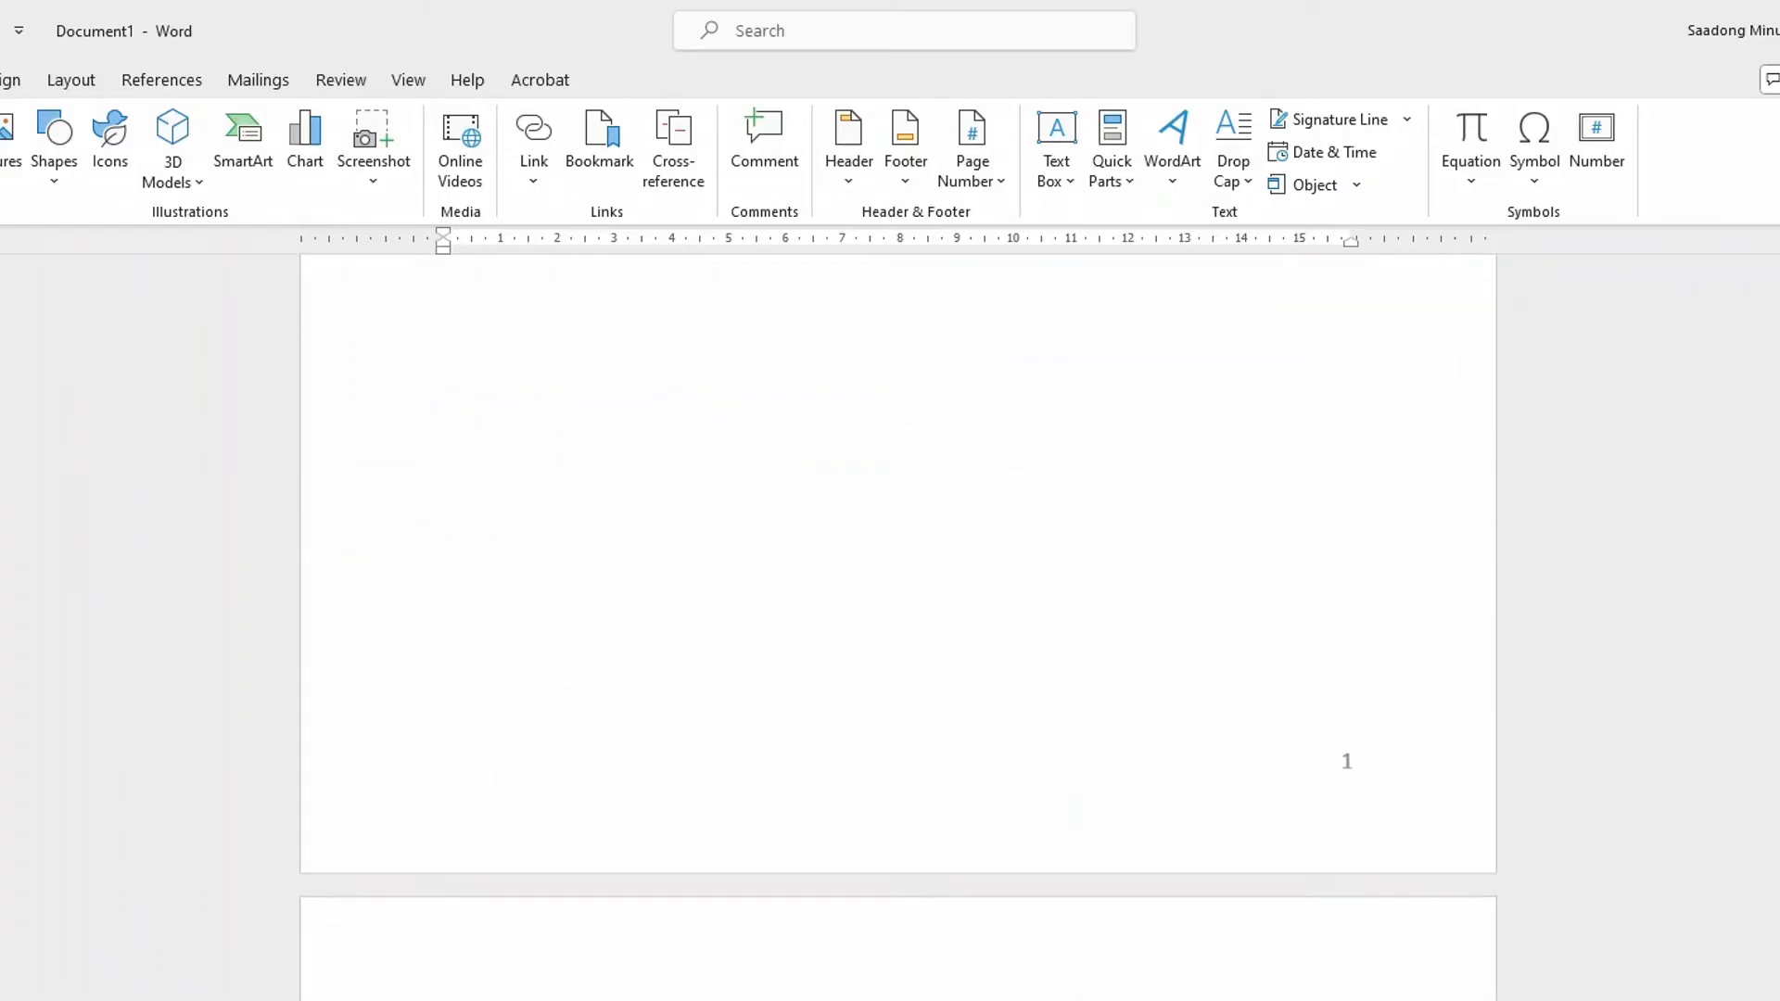
{"action": "scroll", "coordinate": [1101, 763], "scroll_direction": "up", "scroll_amount": 8}
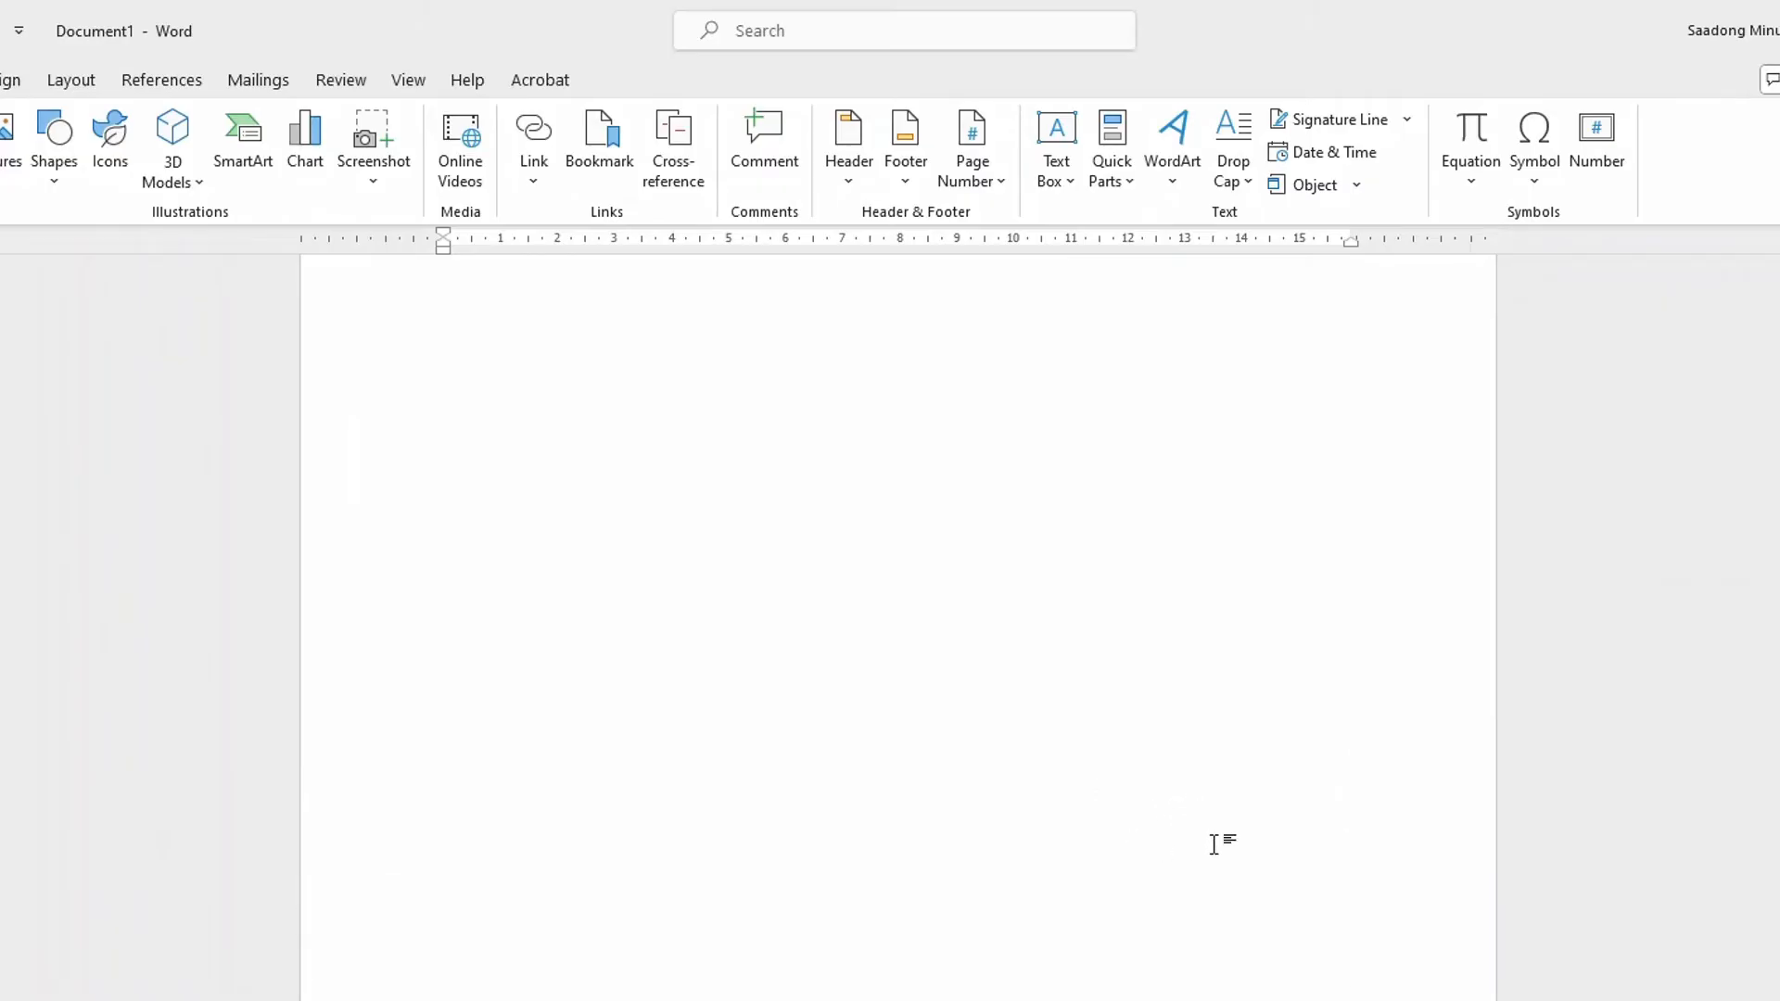
{"action": "scroll", "coordinate": [1273, 932], "scroll_direction": "down", "scroll_amount": 3}
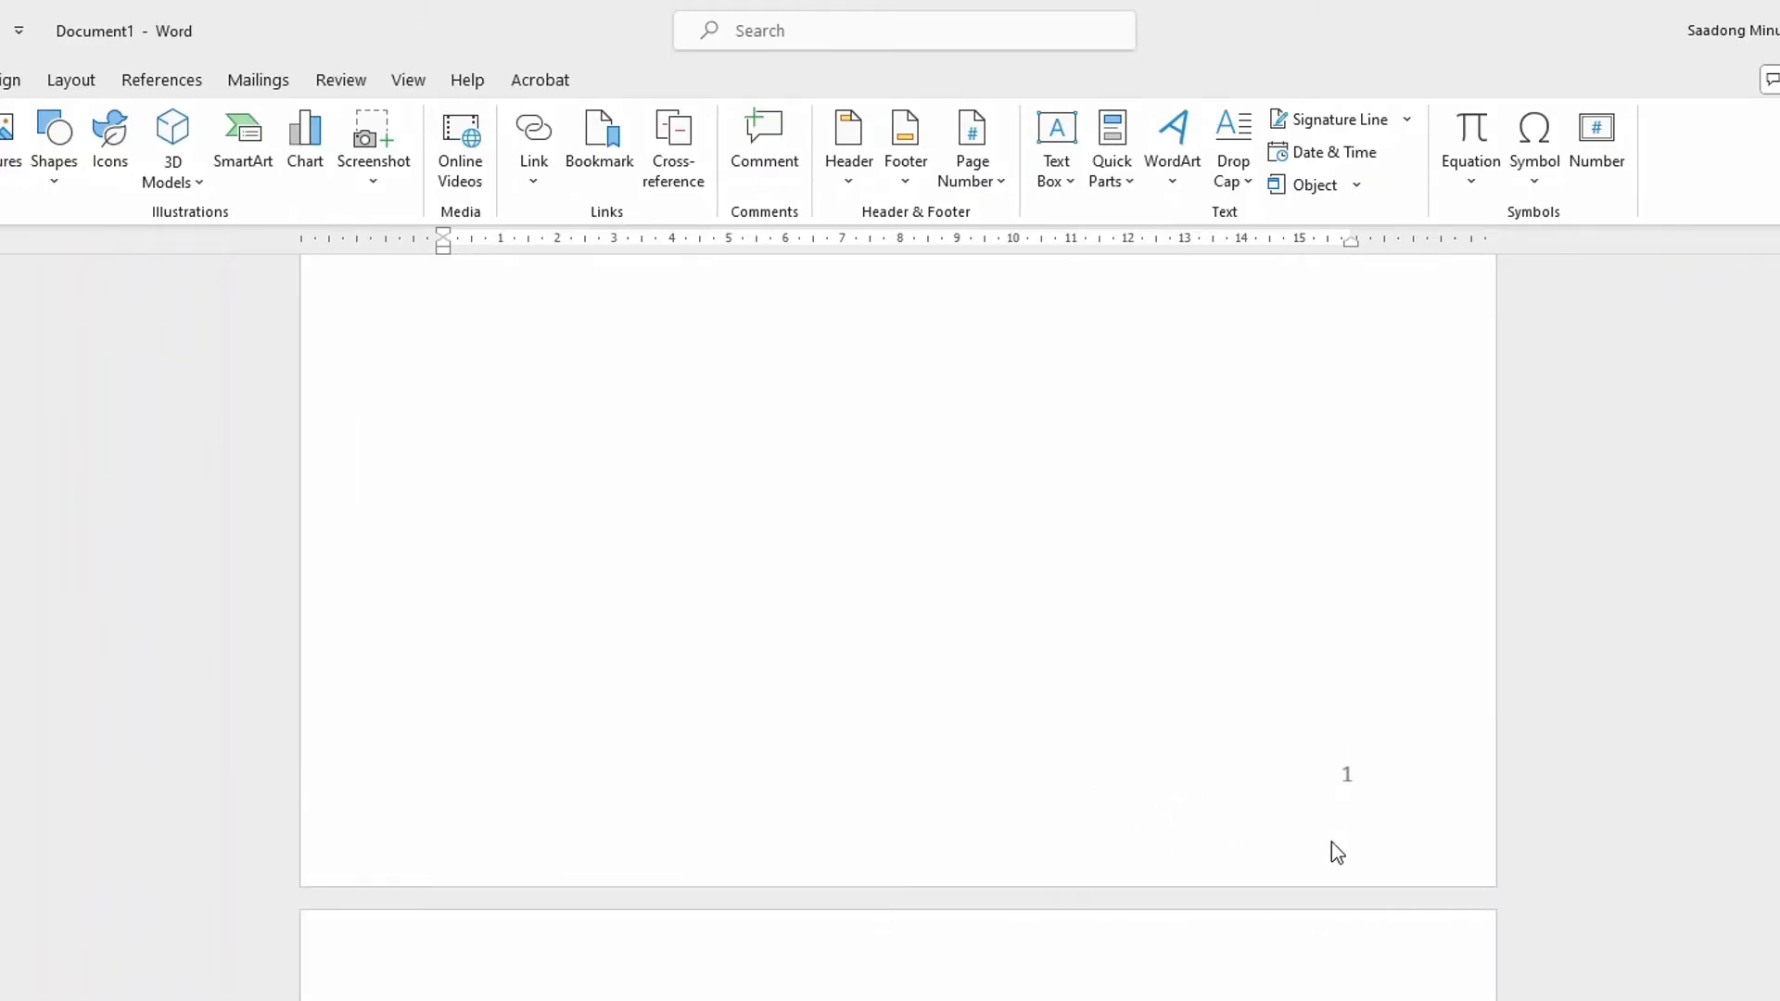
{"action": "scroll", "coordinate": [1273, 958], "scroll_direction": "down", "scroll_amount": 10}
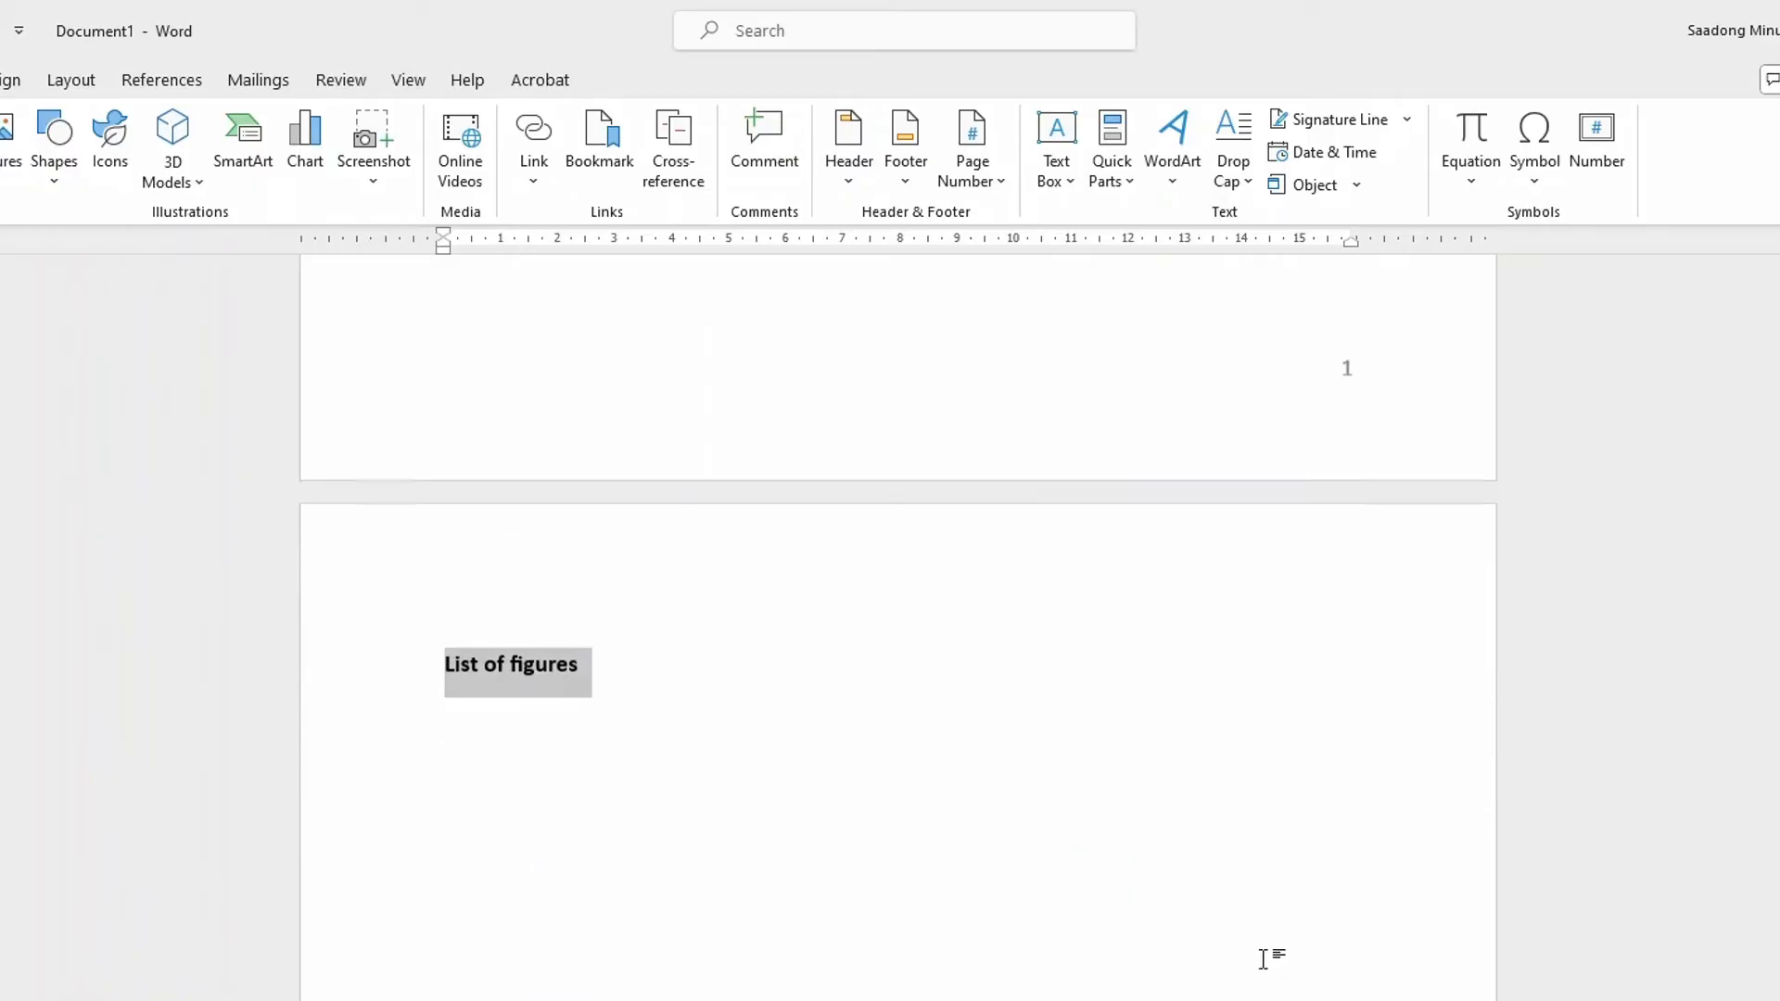
{"action": "scroll", "coordinate": [1224, 922], "scroll_direction": "down", "scroll_amount": 3}
{"action": "scroll", "coordinate": [1196, 914], "scroll_direction": "up", "scroll_amount": 4}
{"action": "scroll", "coordinate": [1192, 909], "scroll_direction": "up", "scroll_amount": 3}
{"action": "scroll", "coordinate": [1182, 913], "scroll_direction": "down", "scroll_amount": 3}
{"action": "scroll", "coordinate": [1178, 913], "scroll_direction": "down", "scroll_amount": 5}
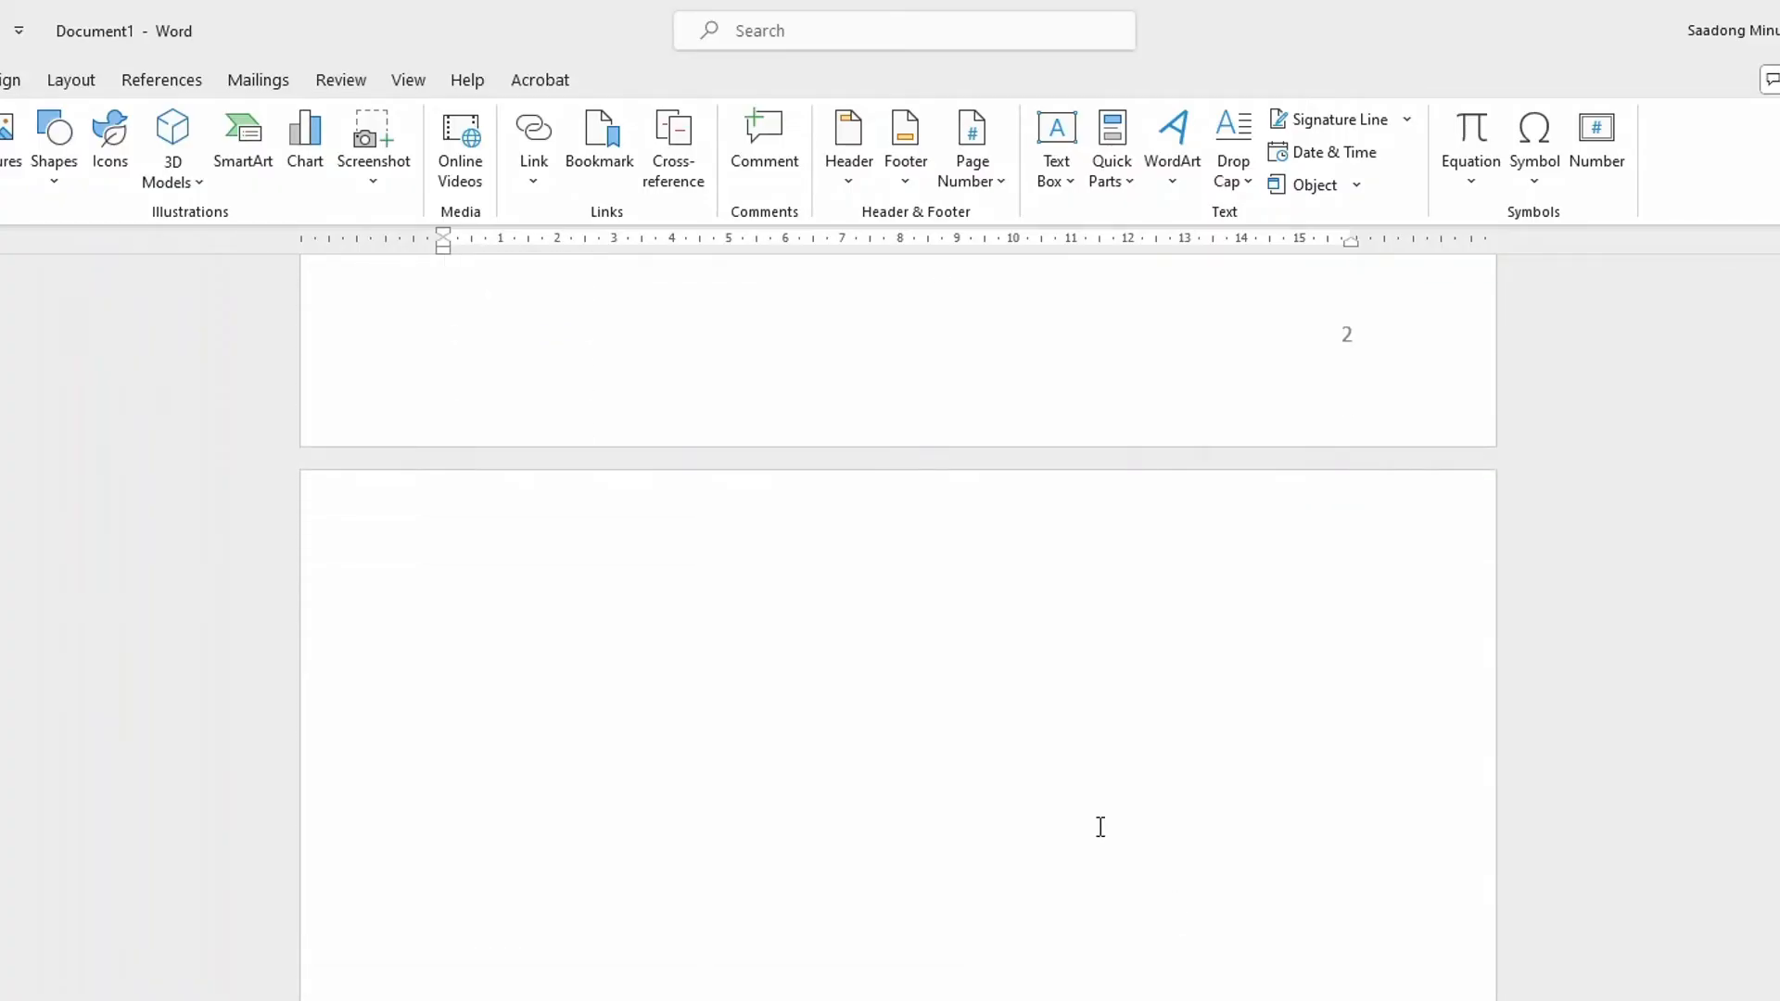
Step: Add the heading "Introduction" at the start of the fourth page, make it bold, and deselect it
{"action": "left_click", "coordinate": [527, 620]}
{"action": "type", "text": "In"}
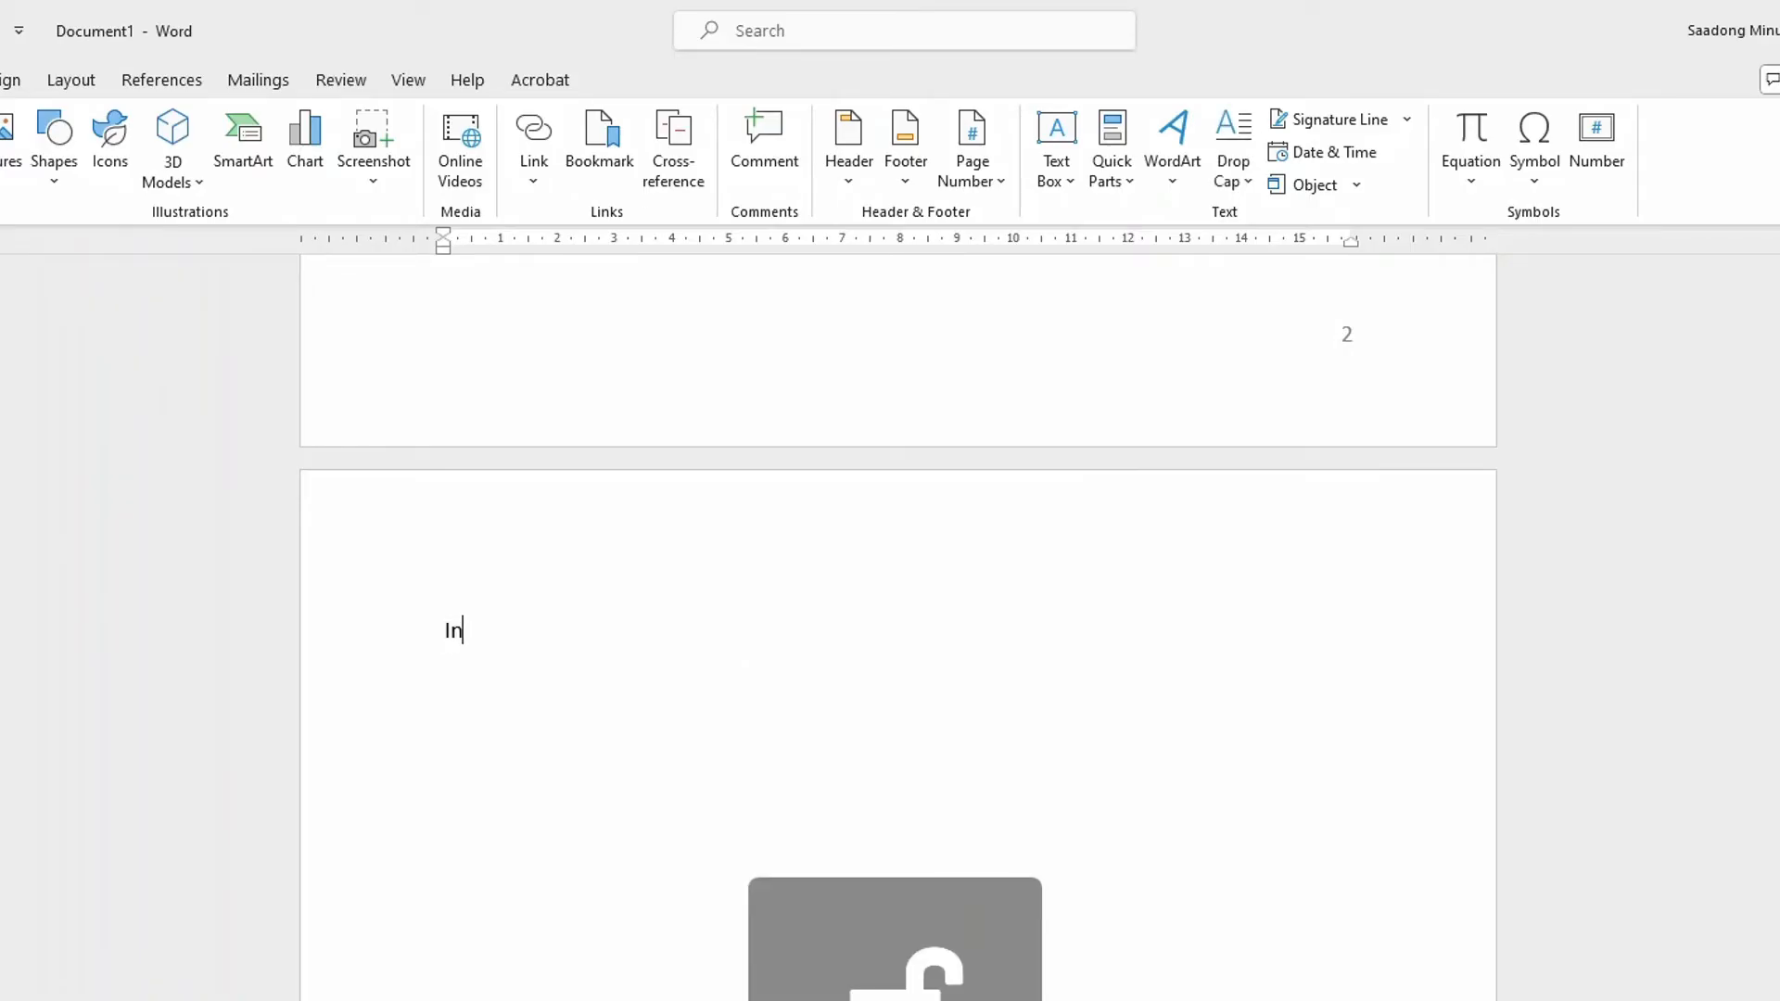
{"action": "type", "text": "trod"}
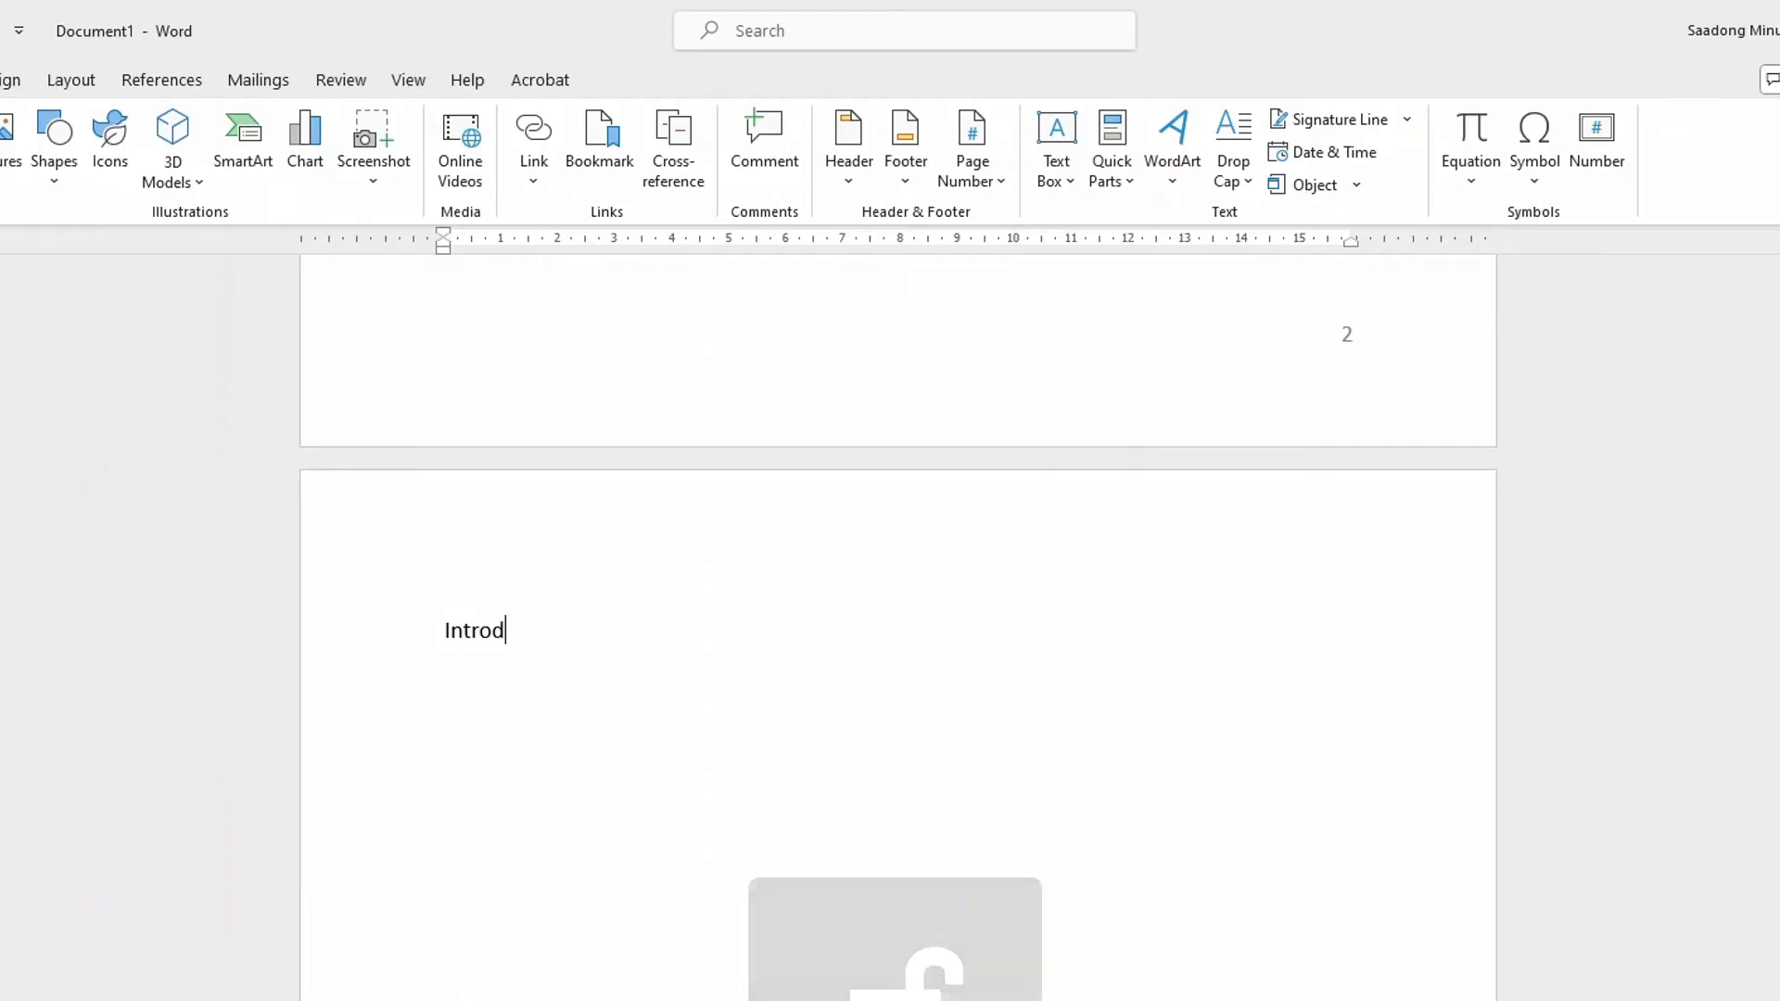
{"action": "type", "text": "uction"}
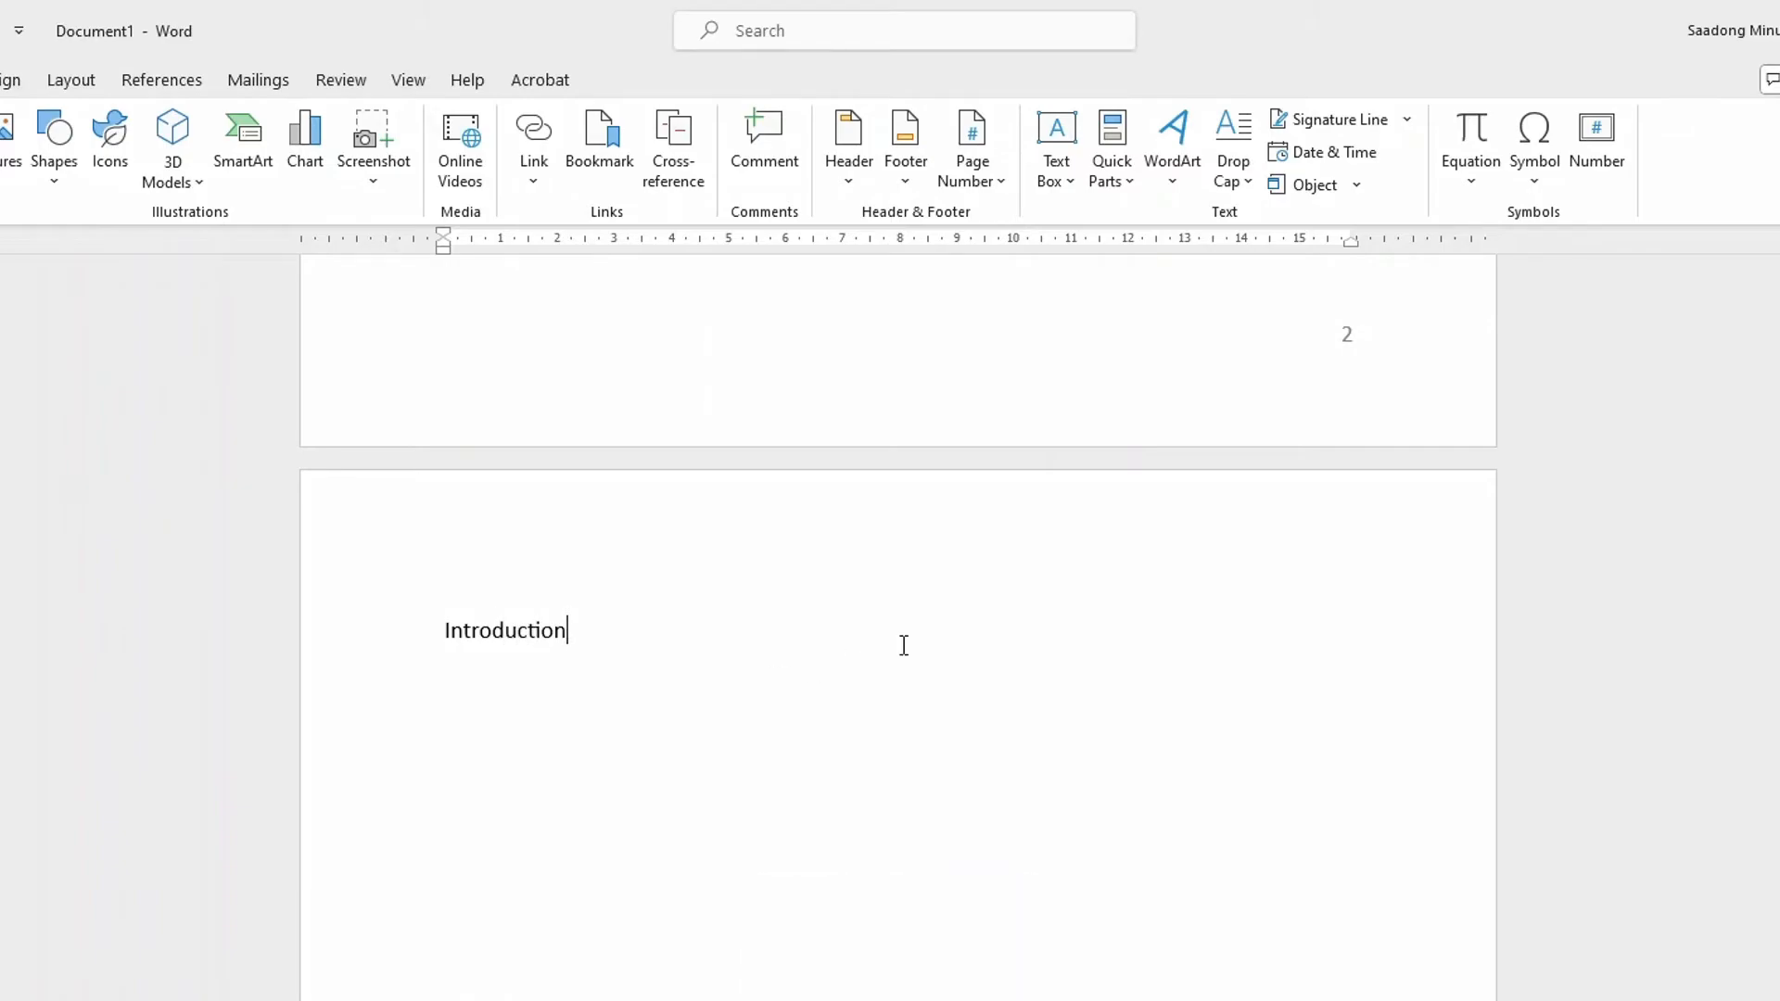
{"action": "left_click_drag", "start_coordinate": [567, 630], "coordinate": [445, 632]}
{"action": "left_click", "coordinate": [449, 587]}
{"action": "scroll", "coordinate": [716, 747], "scroll_direction": "up", "scroll_amount": 3}
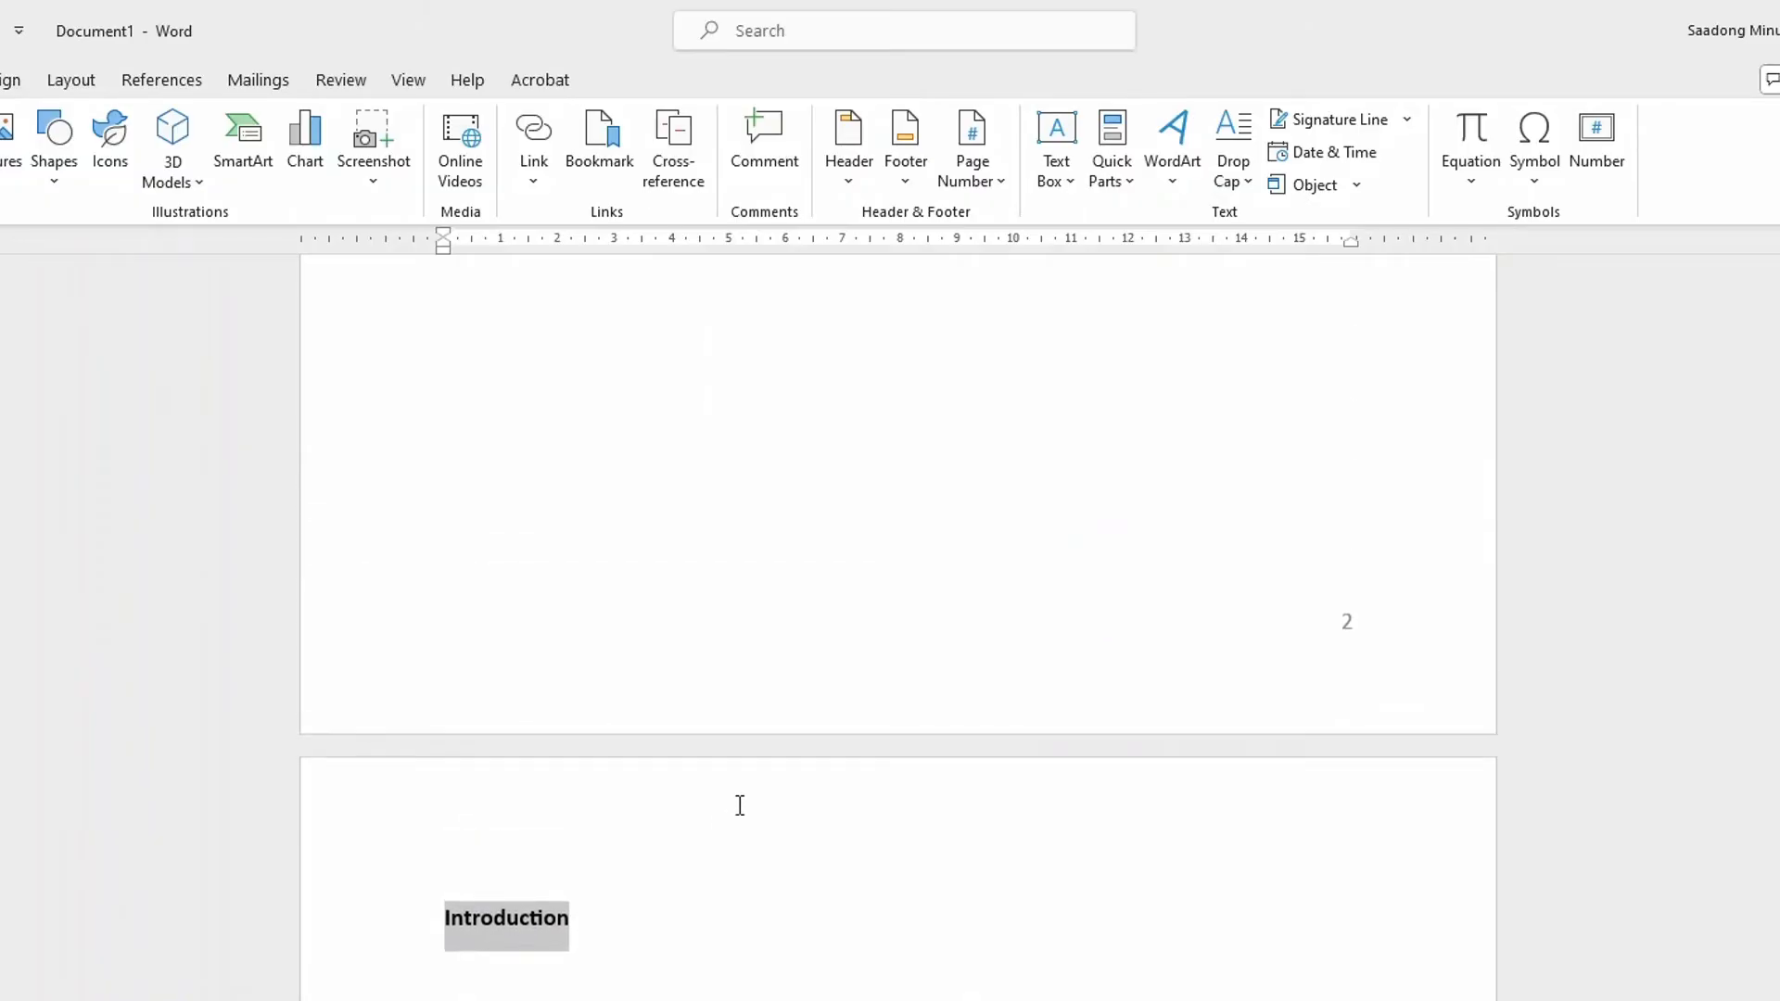
{"action": "left_click", "coordinate": [806, 893]}
Step: Review the Acknowledgements, List of figures and Introduction pages together with their footer page numbers
{"action": "scroll", "coordinate": [798, 973], "scroll_direction": "up", "scroll_amount": 1}
{"action": "scroll", "coordinate": [957, 987], "scroll_direction": "down", "scroll_amount": 2}
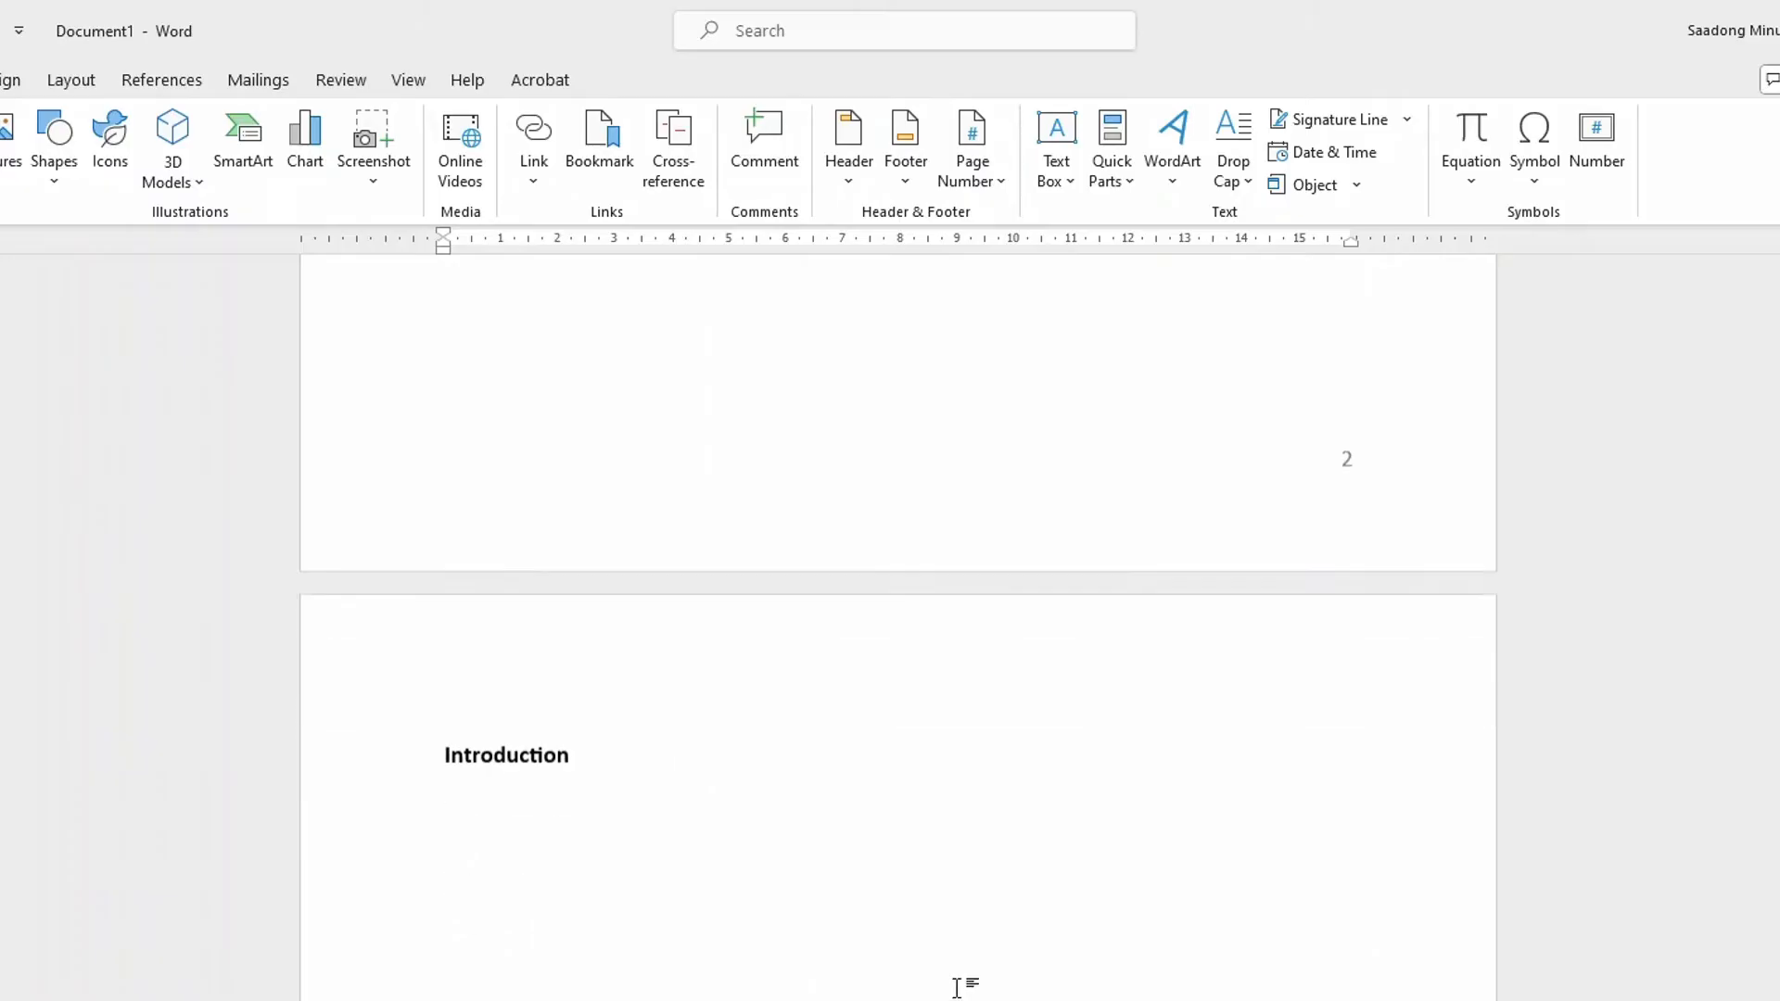
{"action": "scroll", "coordinate": [957, 987], "scroll_direction": "down", "scroll_amount": 2}
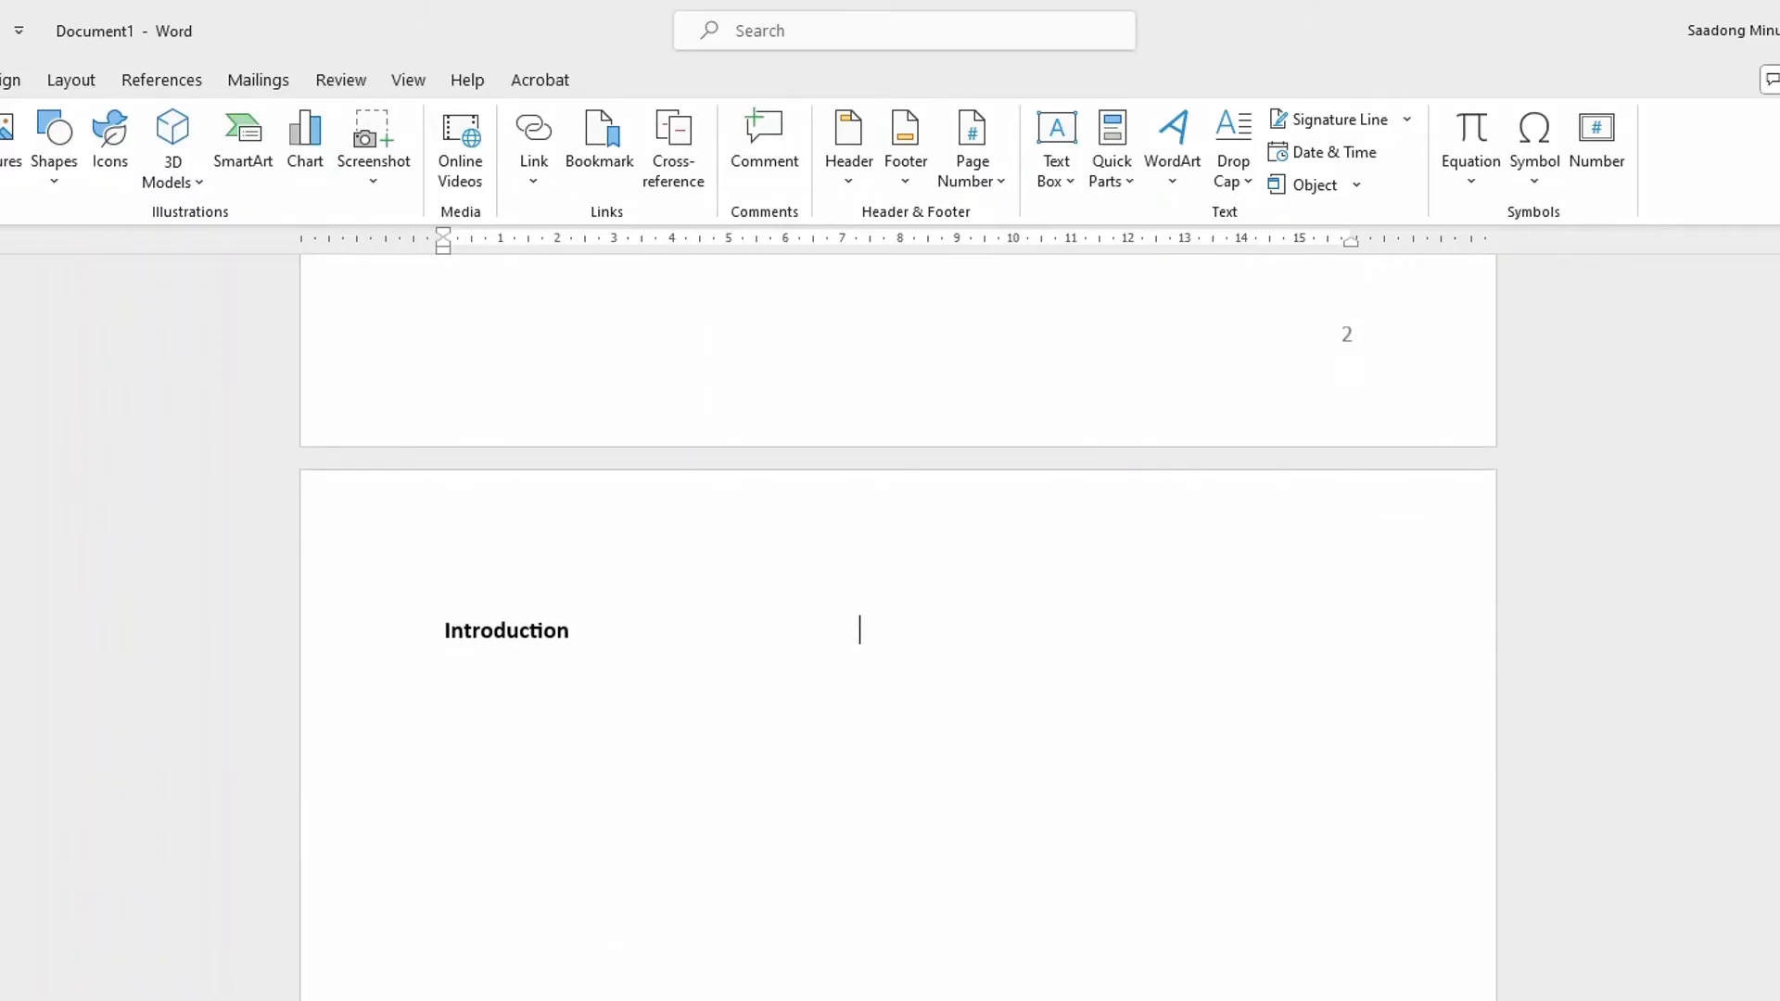
{"action": "scroll", "coordinate": [1268, 831], "scroll_direction": "up", "scroll_amount": 17}
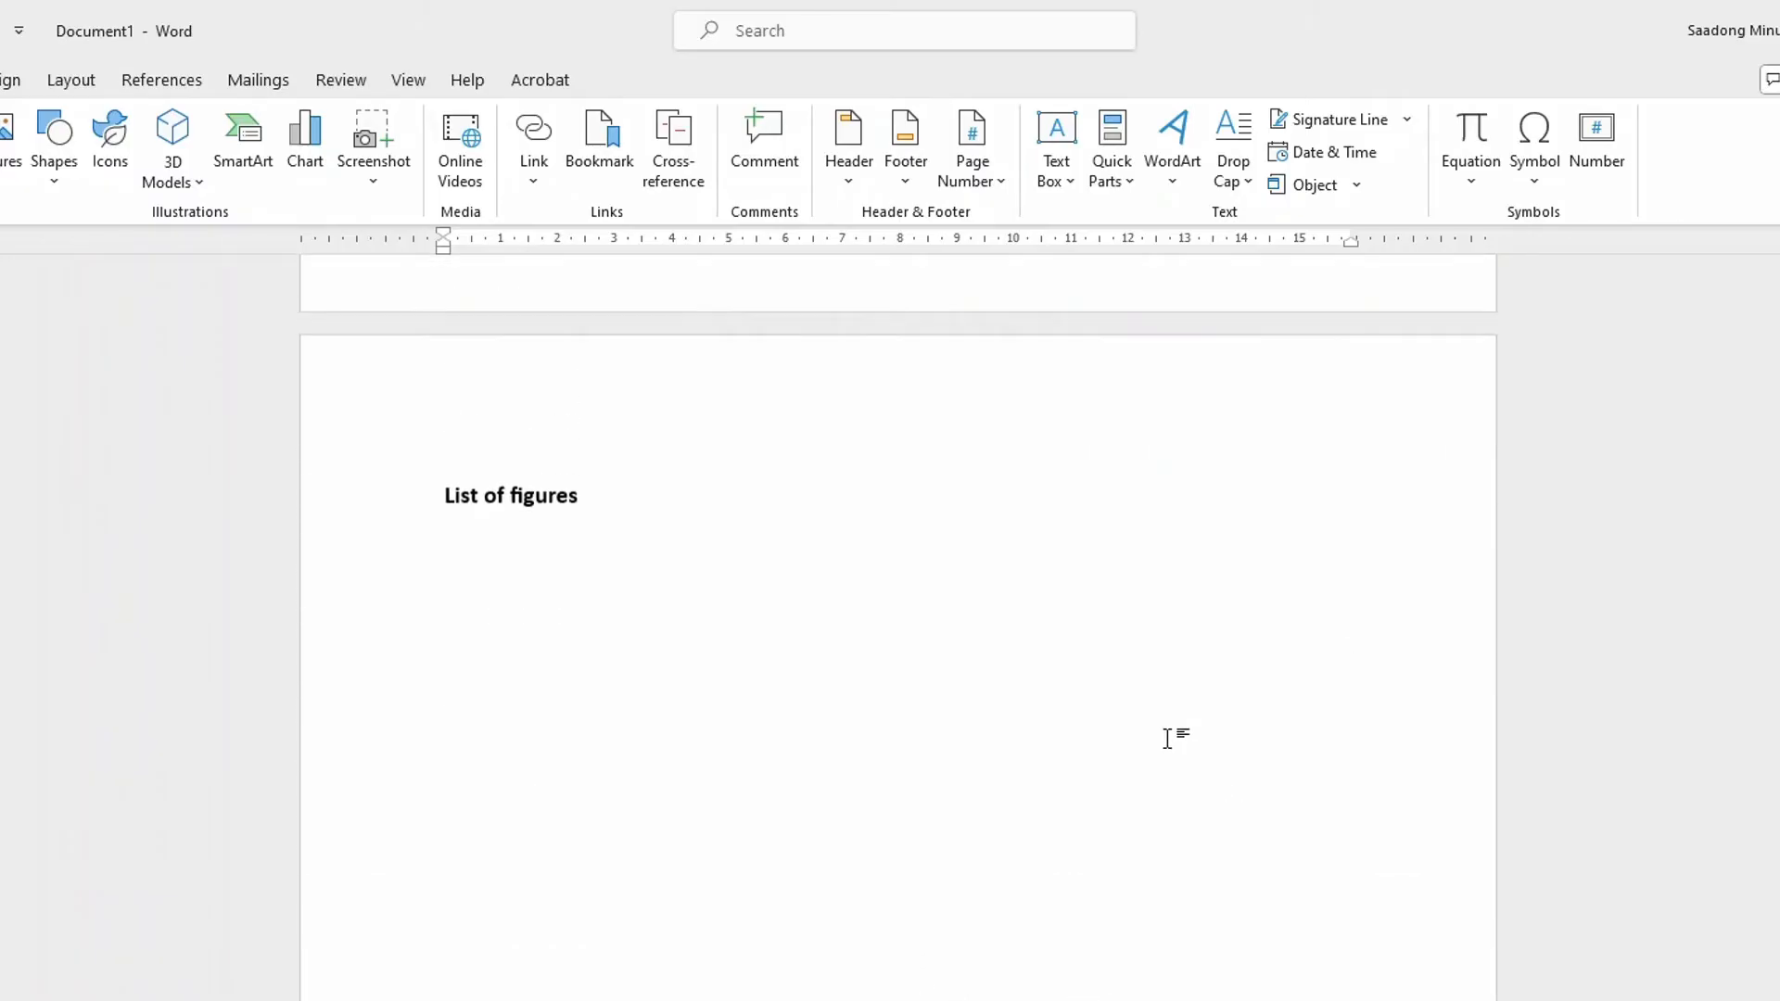
{"action": "scroll", "coordinate": [1168, 739], "scroll_direction": "up", "scroll_amount": 3}
{"action": "scroll", "coordinate": [1116, 782], "scroll_direction": "up", "scroll_amount": 4}
{"action": "scroll", "coordinate": [1098, 755], "scroll_direction": "up", "scroll_amount": 11}
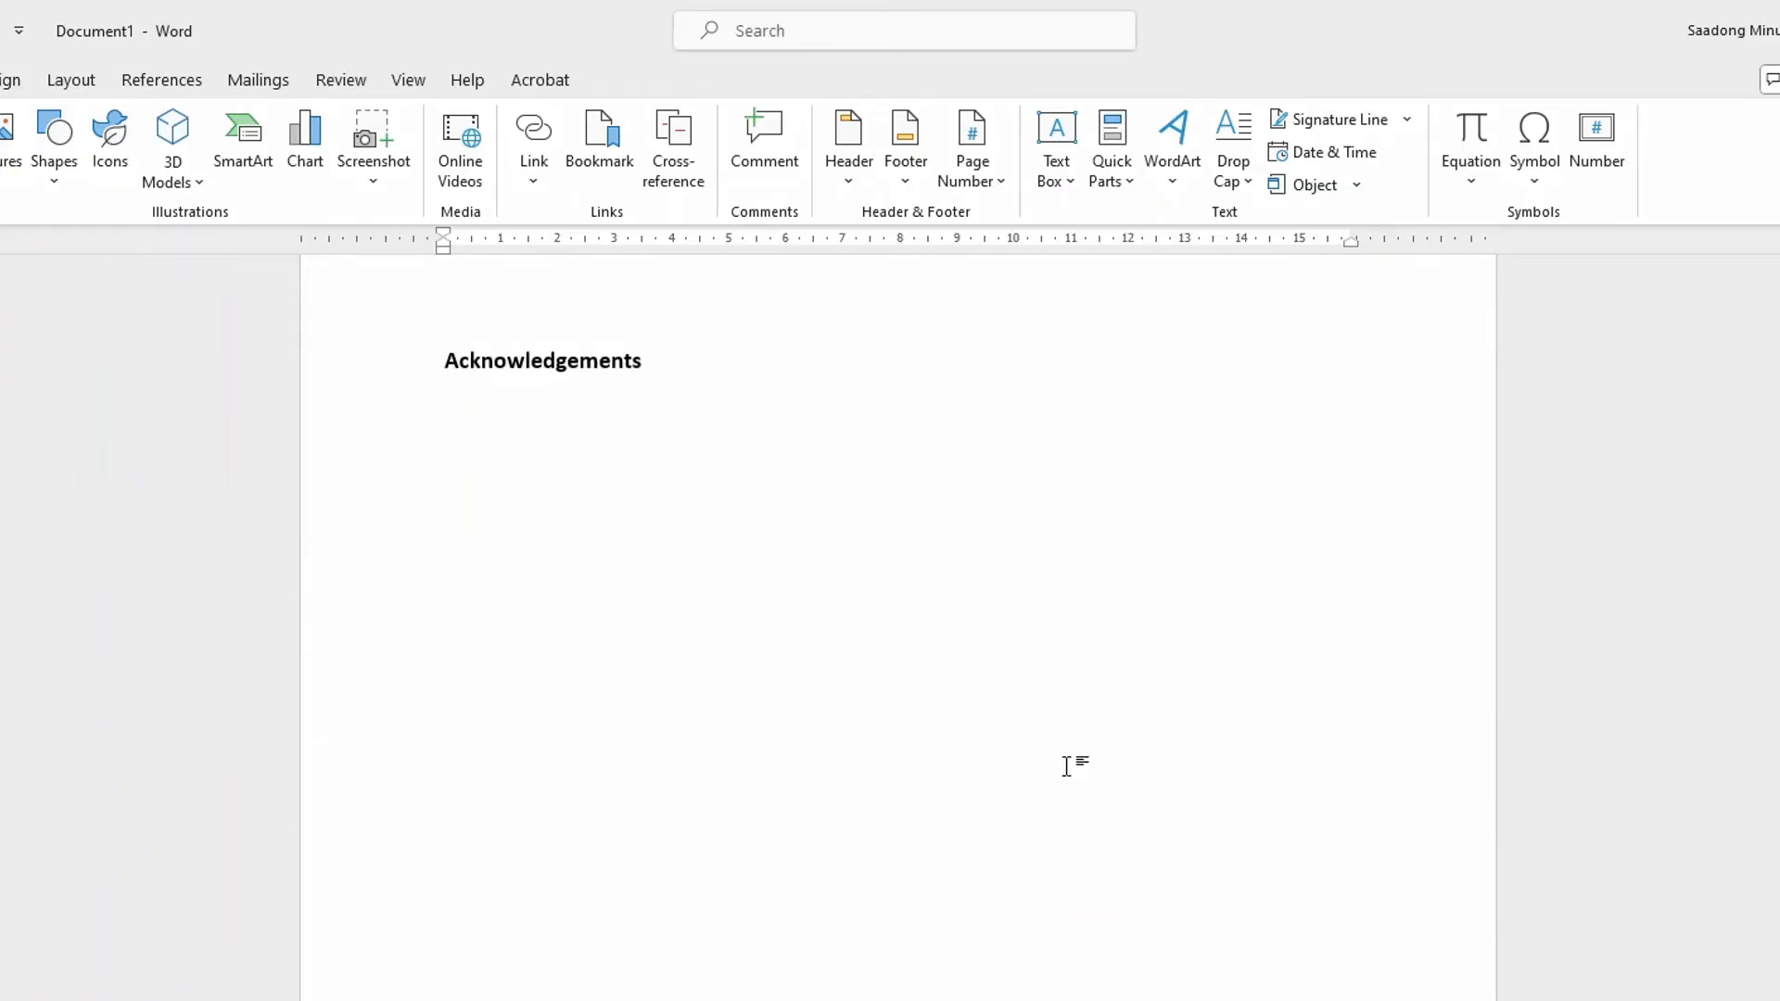
{"action": "scroll", "coordinate": [662, 881], "scroll_direction": "down", "scroll_amount": 10}
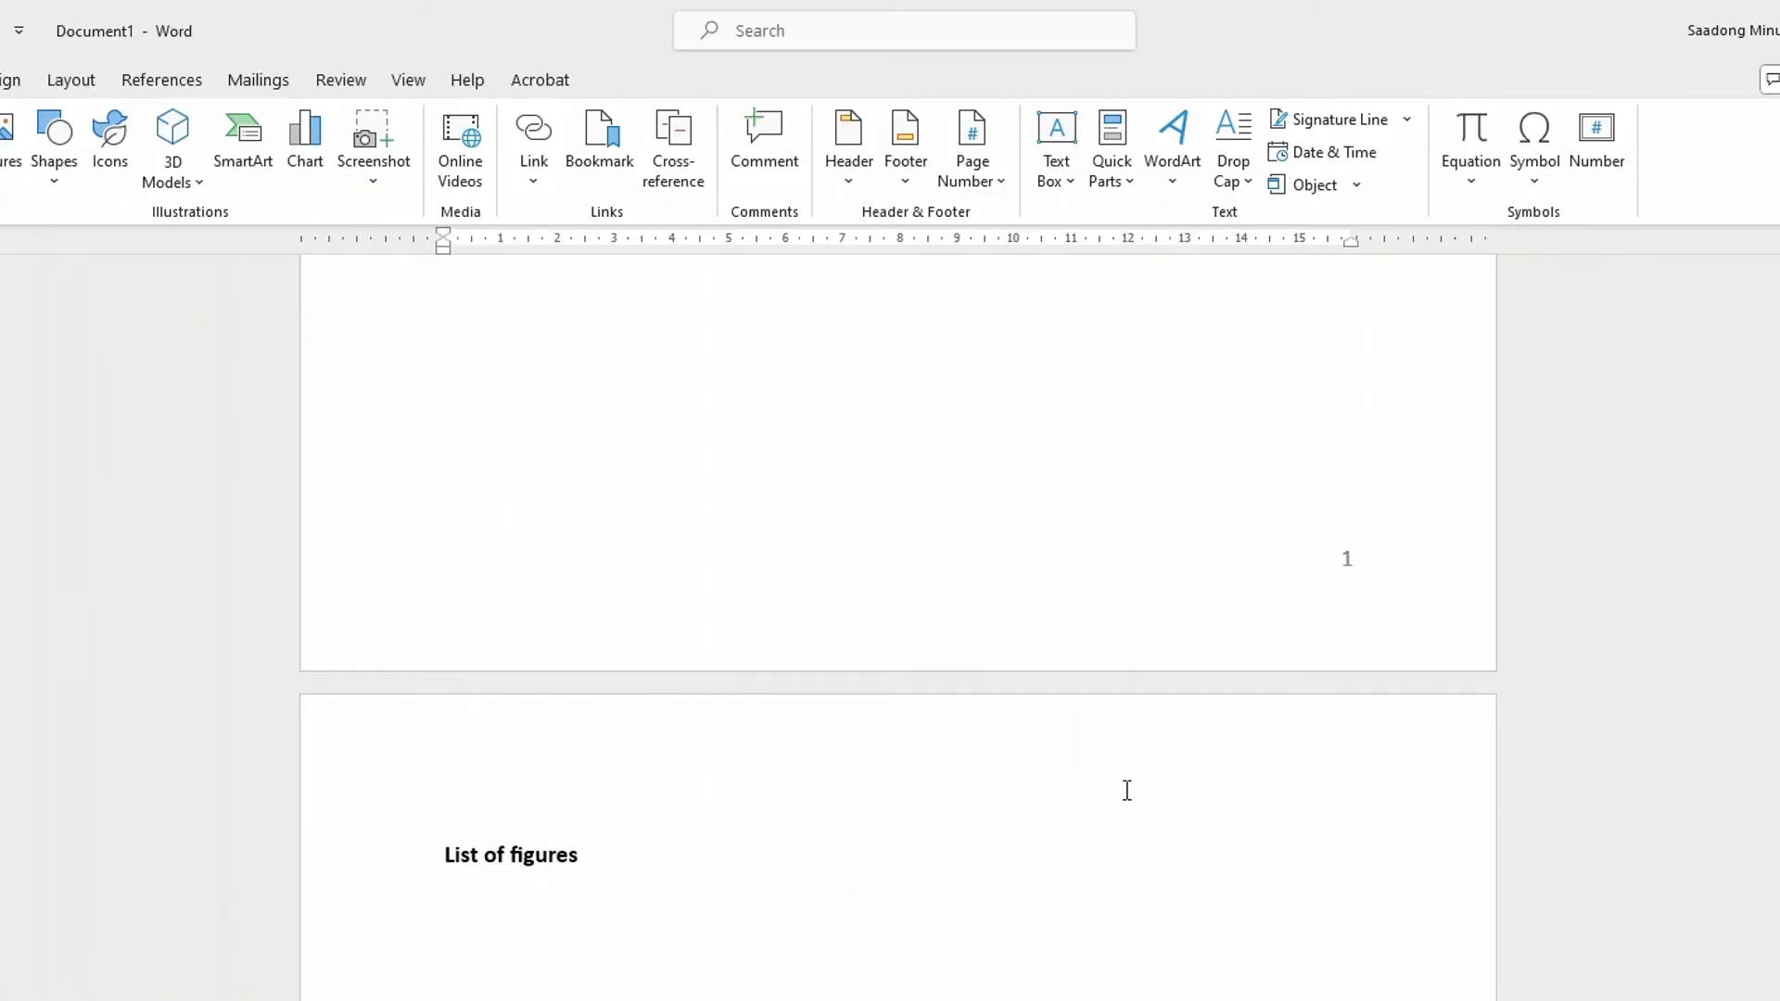
{"action": "scroll", "coordinate": [1220, 914], "scroll_direction": "down", "scroll_amount": 5}
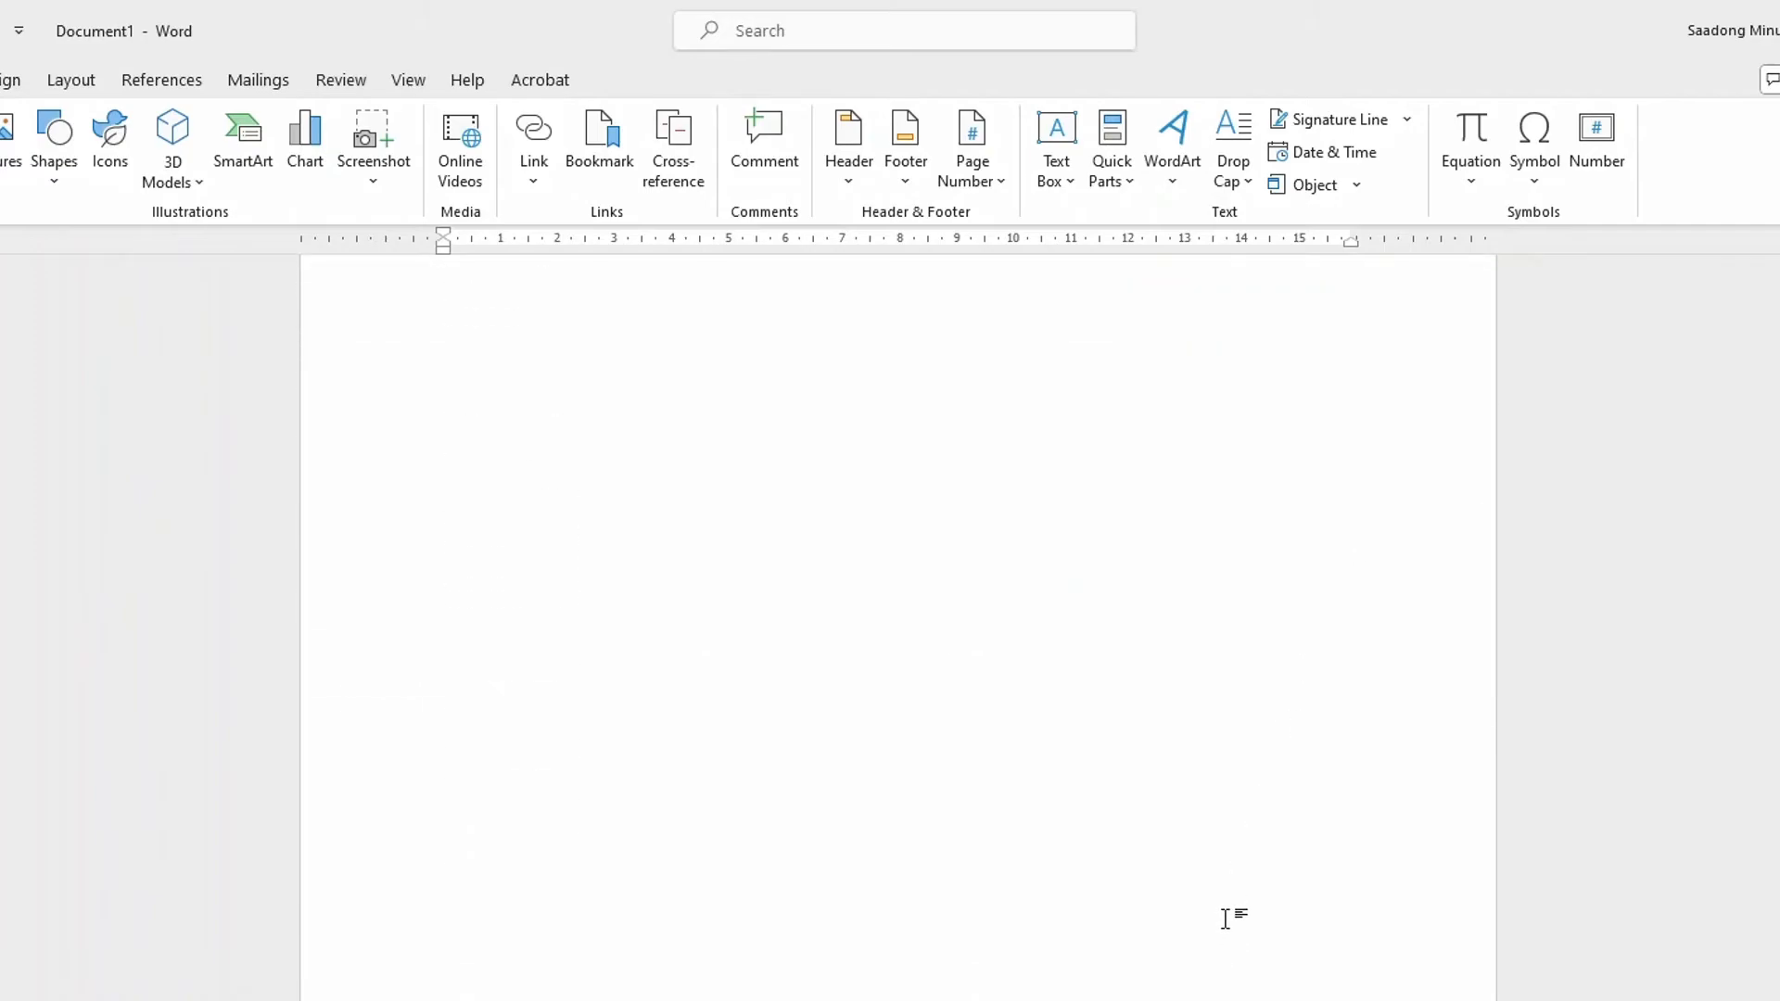
{"action": "scroll", "coordinate": [816, 842], "scroll_direction": "down", "scroll_amount": 10}
{"action": "scroll", "coordinate": [1210, 762], "scroll_direction": "up", "scroll_amount": 5}
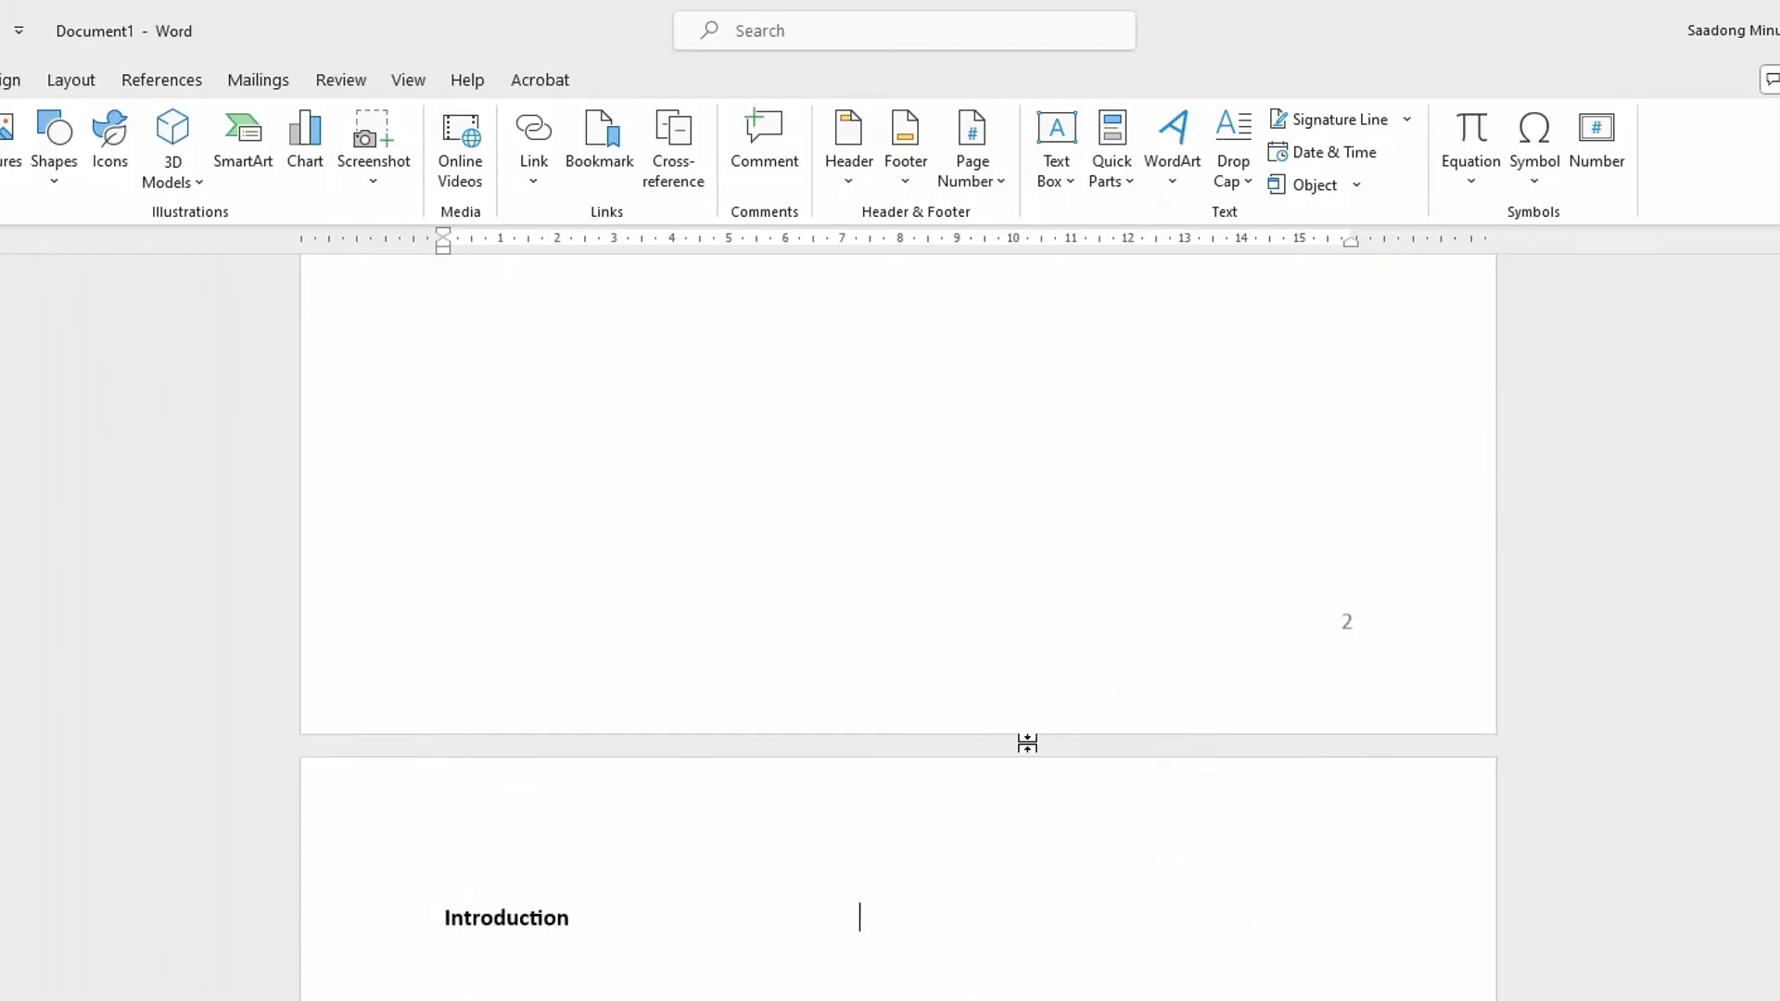
Step: Open the footer of the List of figures page and examine the header and footer section labels back to the cover page
{"action": "double_click", "coordinate": [1066, 727]}
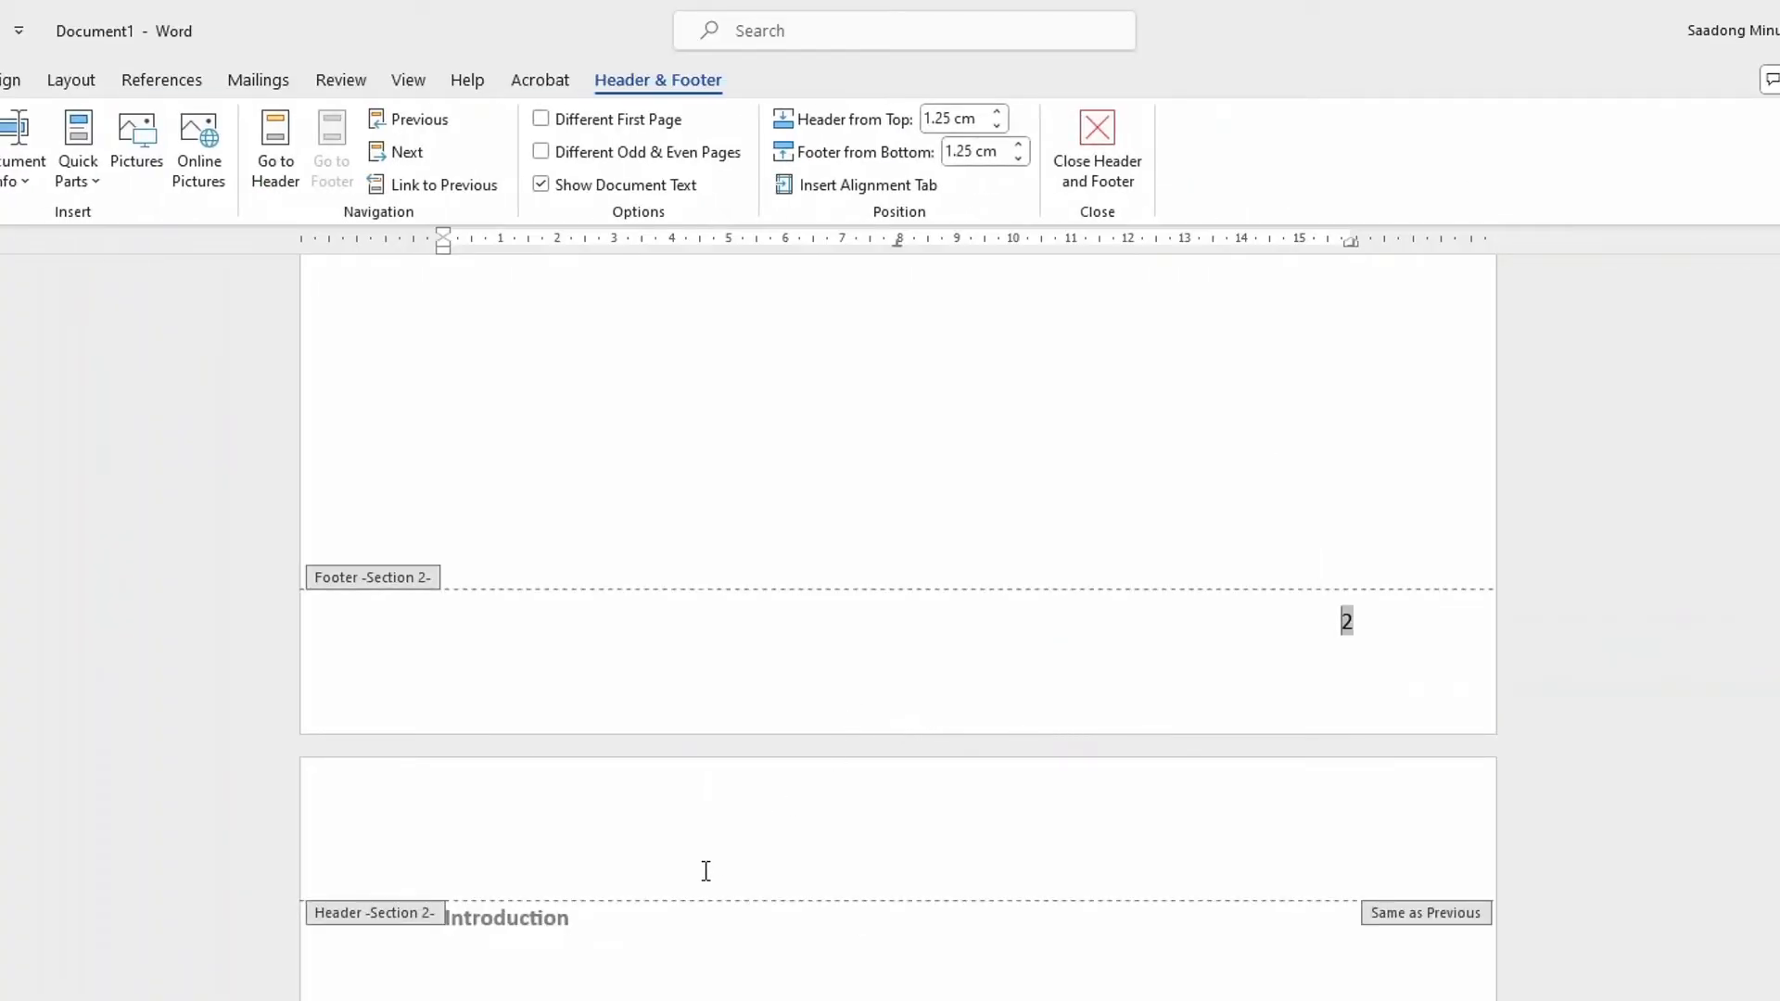
{"action": "scroll", "coordinate": [683, 923], "scroll_direction": "up", "scroll_amount": 15}
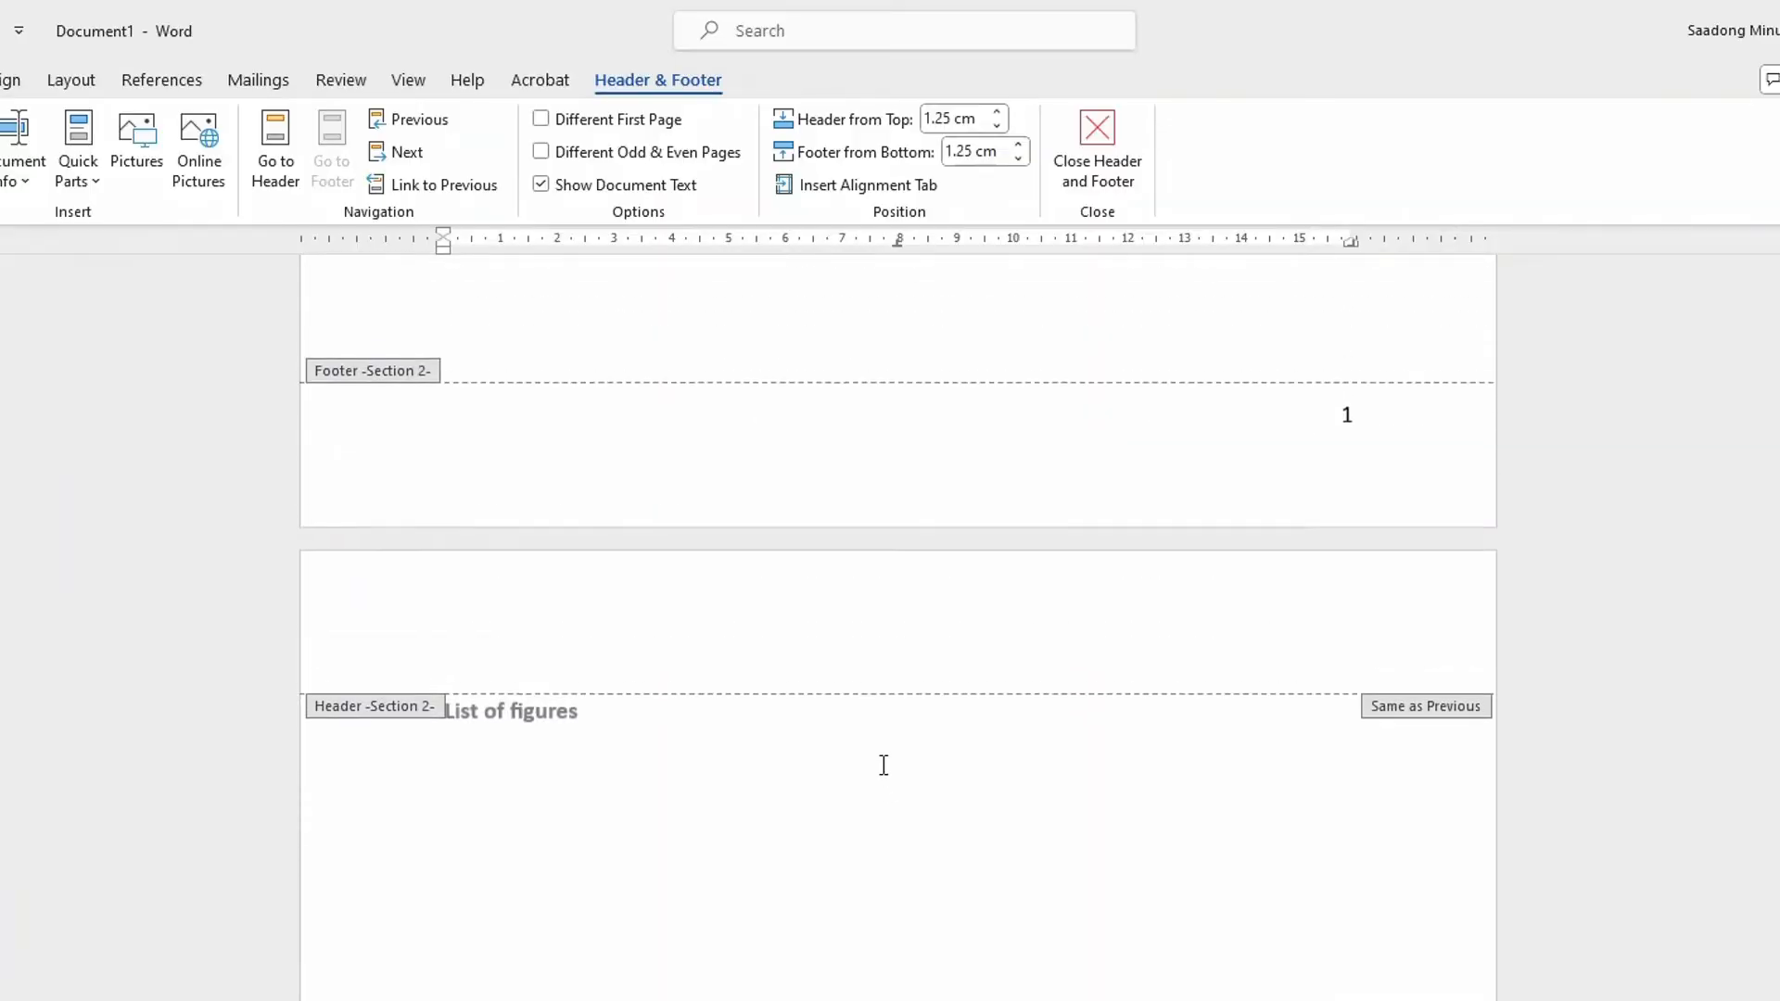
{"action": "scroll", "coordinate": [731, 732], "scroll_direction": "up", "scroll_amount": 15}
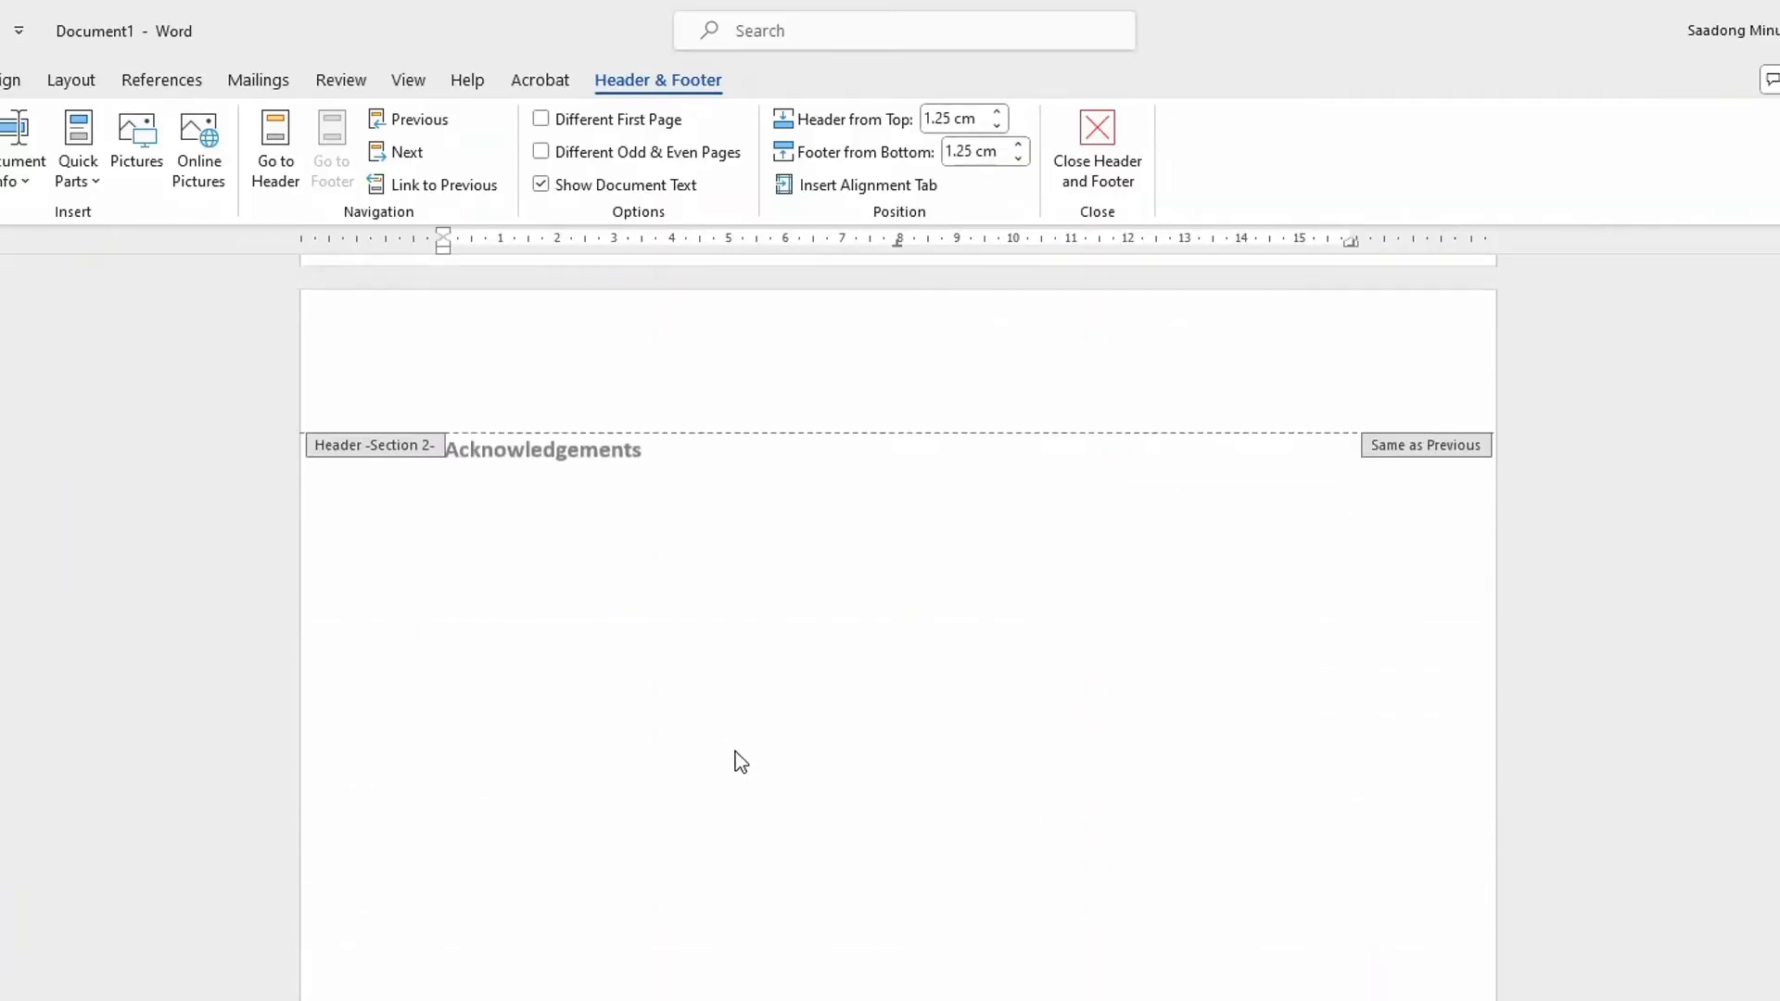
{"action": "scroll", "coordinate": [733, 758], "scroll_direction": "up", "scroll_amount": 4}
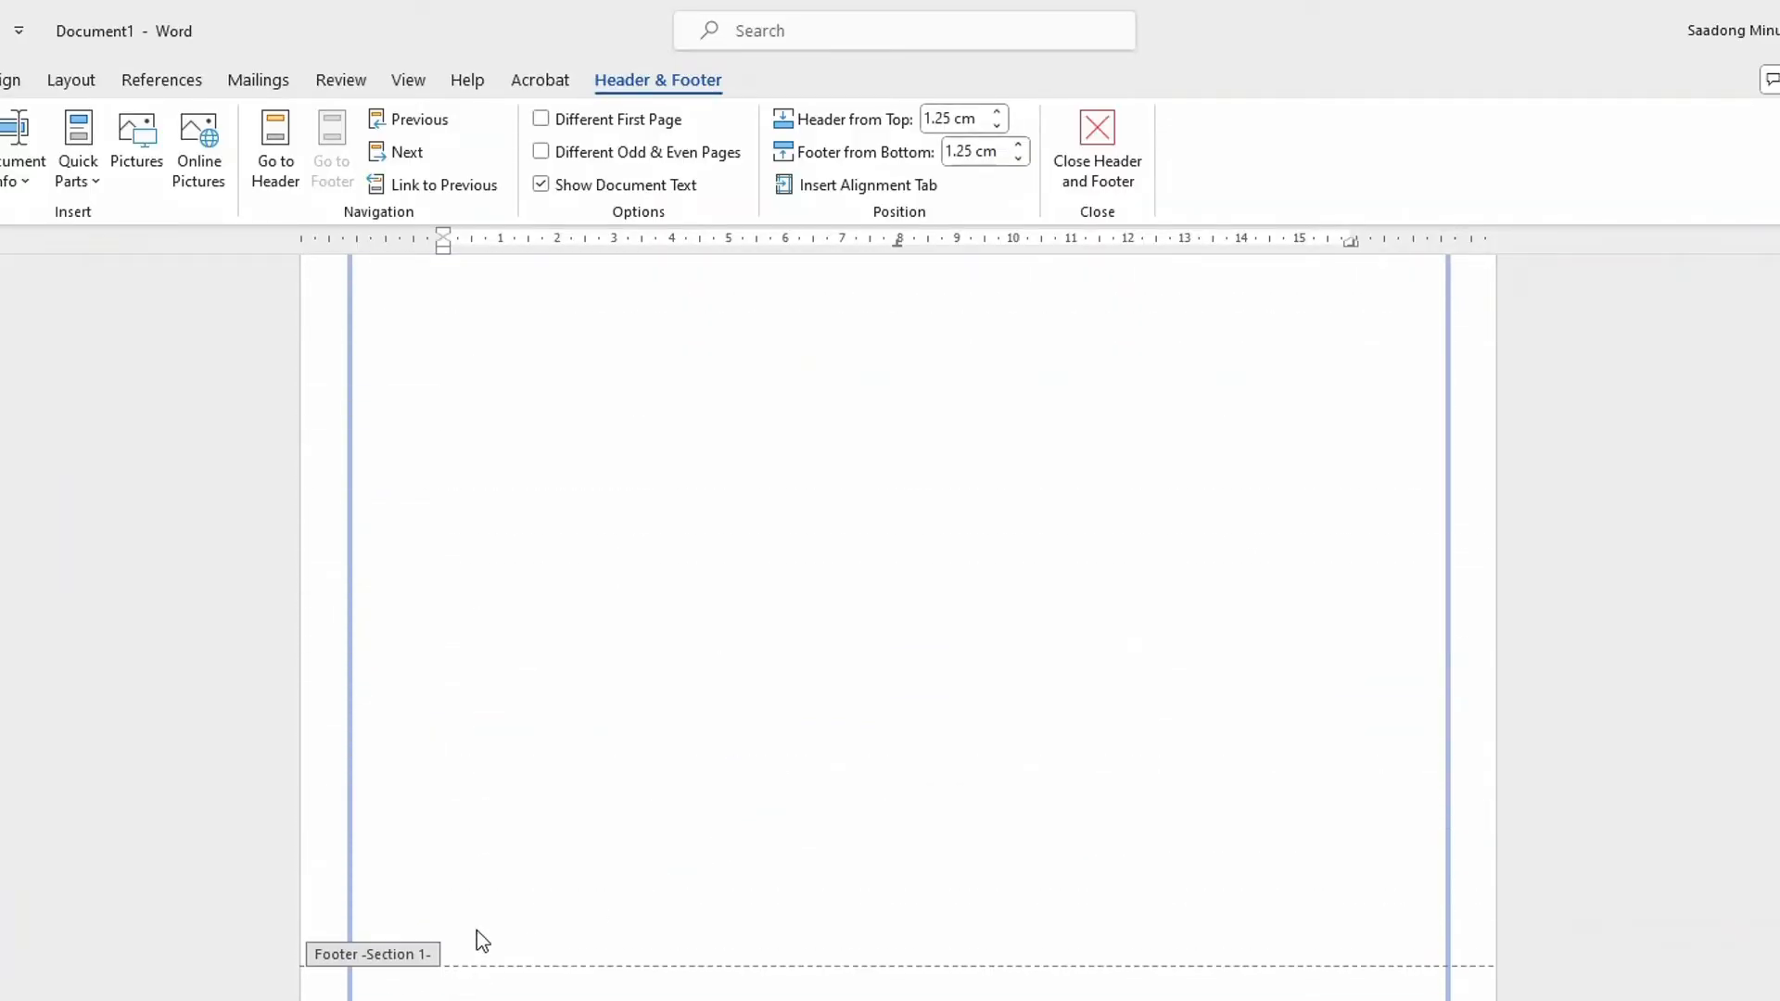
Step: Examine the header and footer section labels from the cover page through the end of the List of figures page
{"action": "scroll", "coordinate": [983, 694], "scroll_direction": "up", "scroll_amount": 3}
{"action": "scroll", "coordinate": [970, 681], "scroll_direction": "up", "scroll_amount": 4}
{"action": "scroll", "coordinate": [986, 685], "scroll_direction": "down", "scroll_amount": 8}
{"action": "scroll", "coordinate": [1038, 812], "scroll_direction": "down", "scroll_amount": 20}
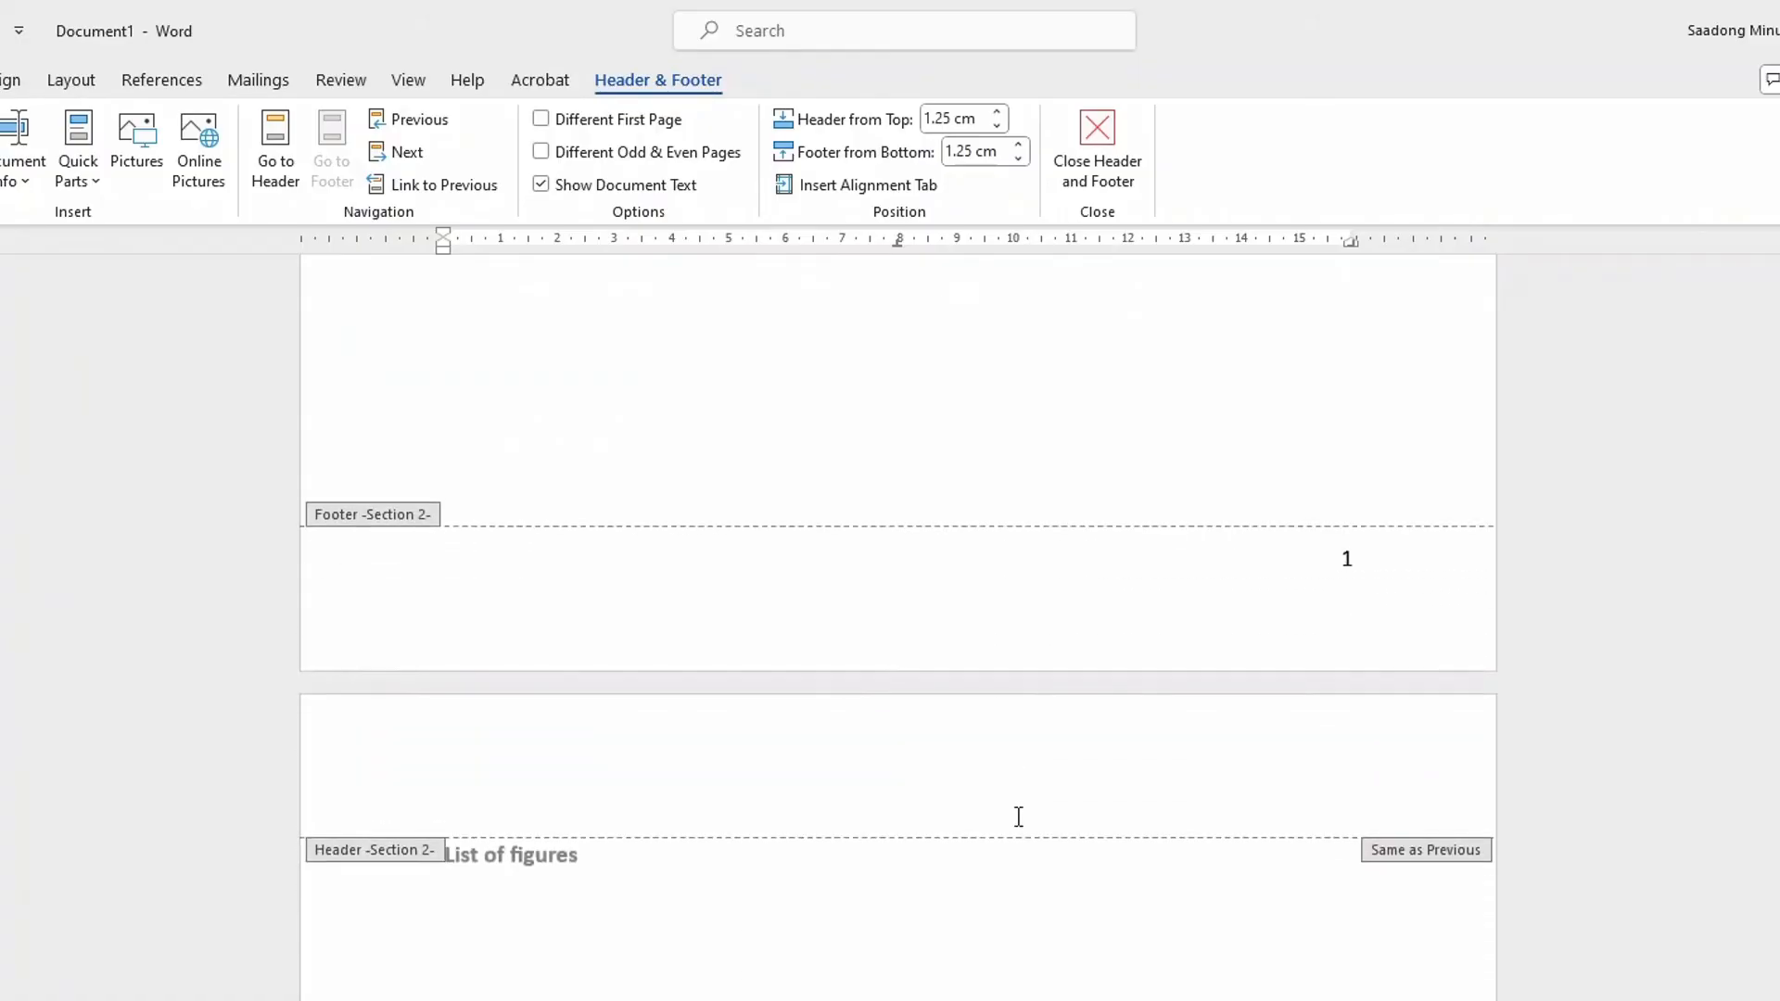
{"action": "scroll", "coordinate": [1018, 814], "scroll_direction": "down", "scroll_amount": 3}
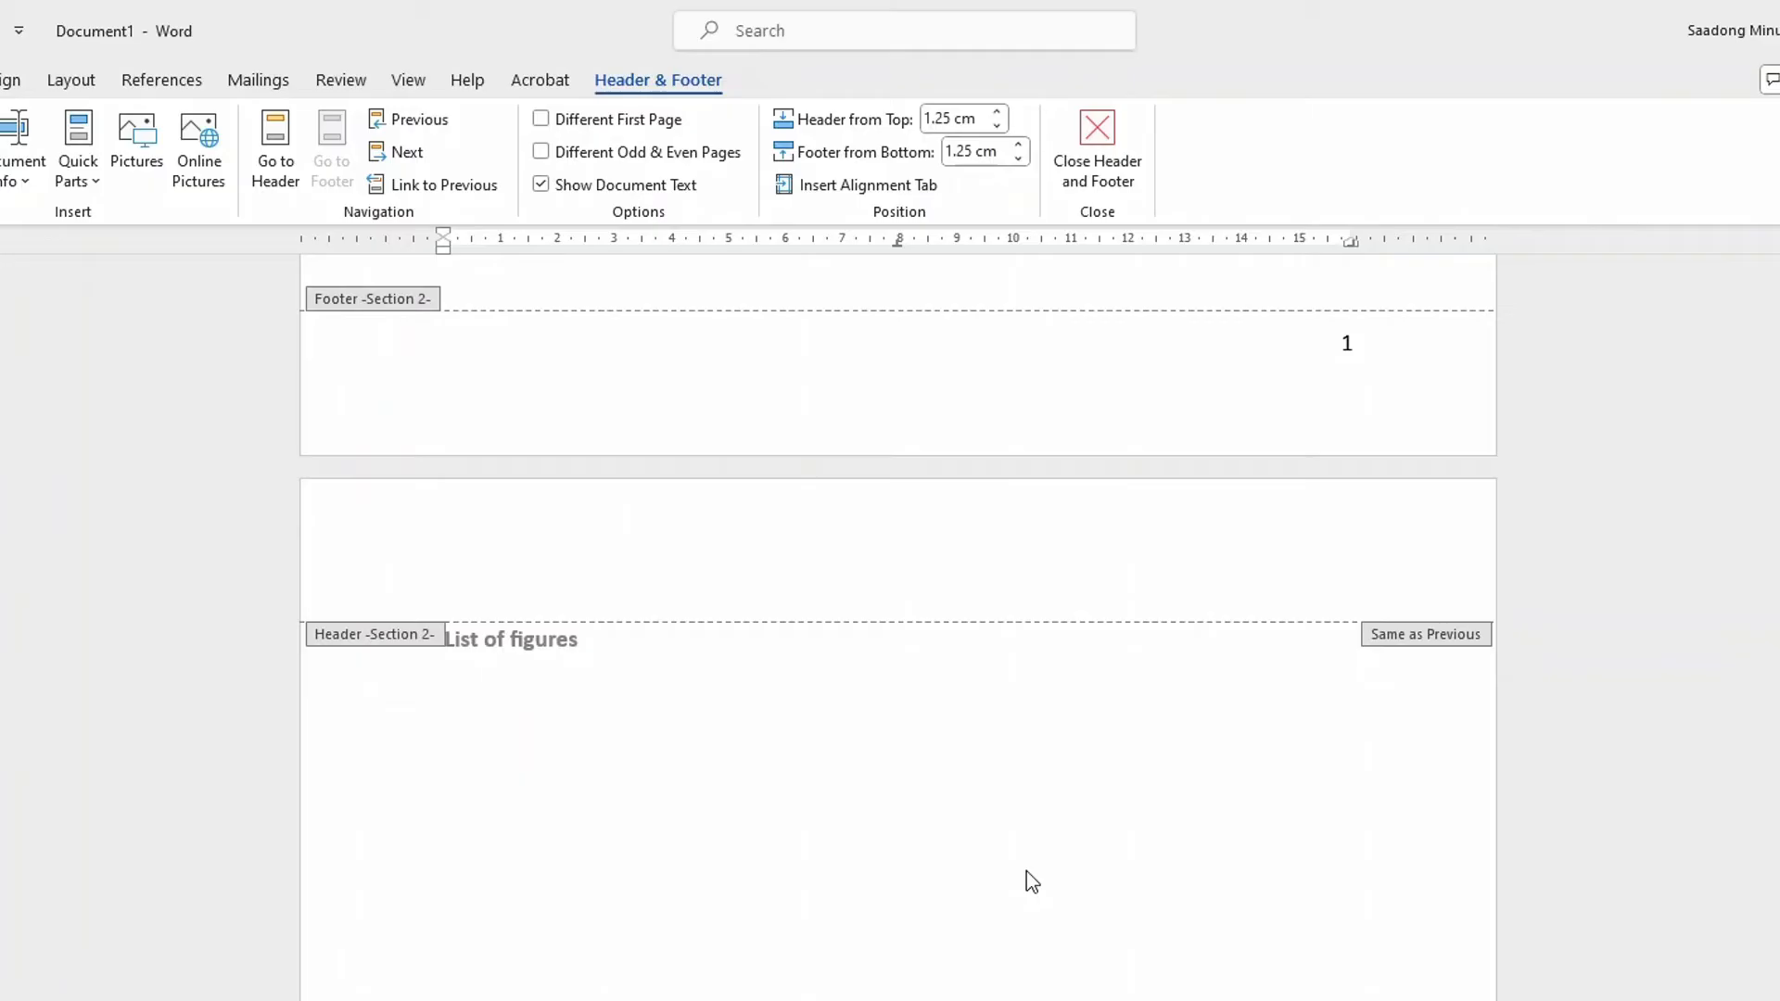
{"action": "scroll", "coordinate": [1026, 871], "scroll_direction": "down", "scroll_amount": 6}
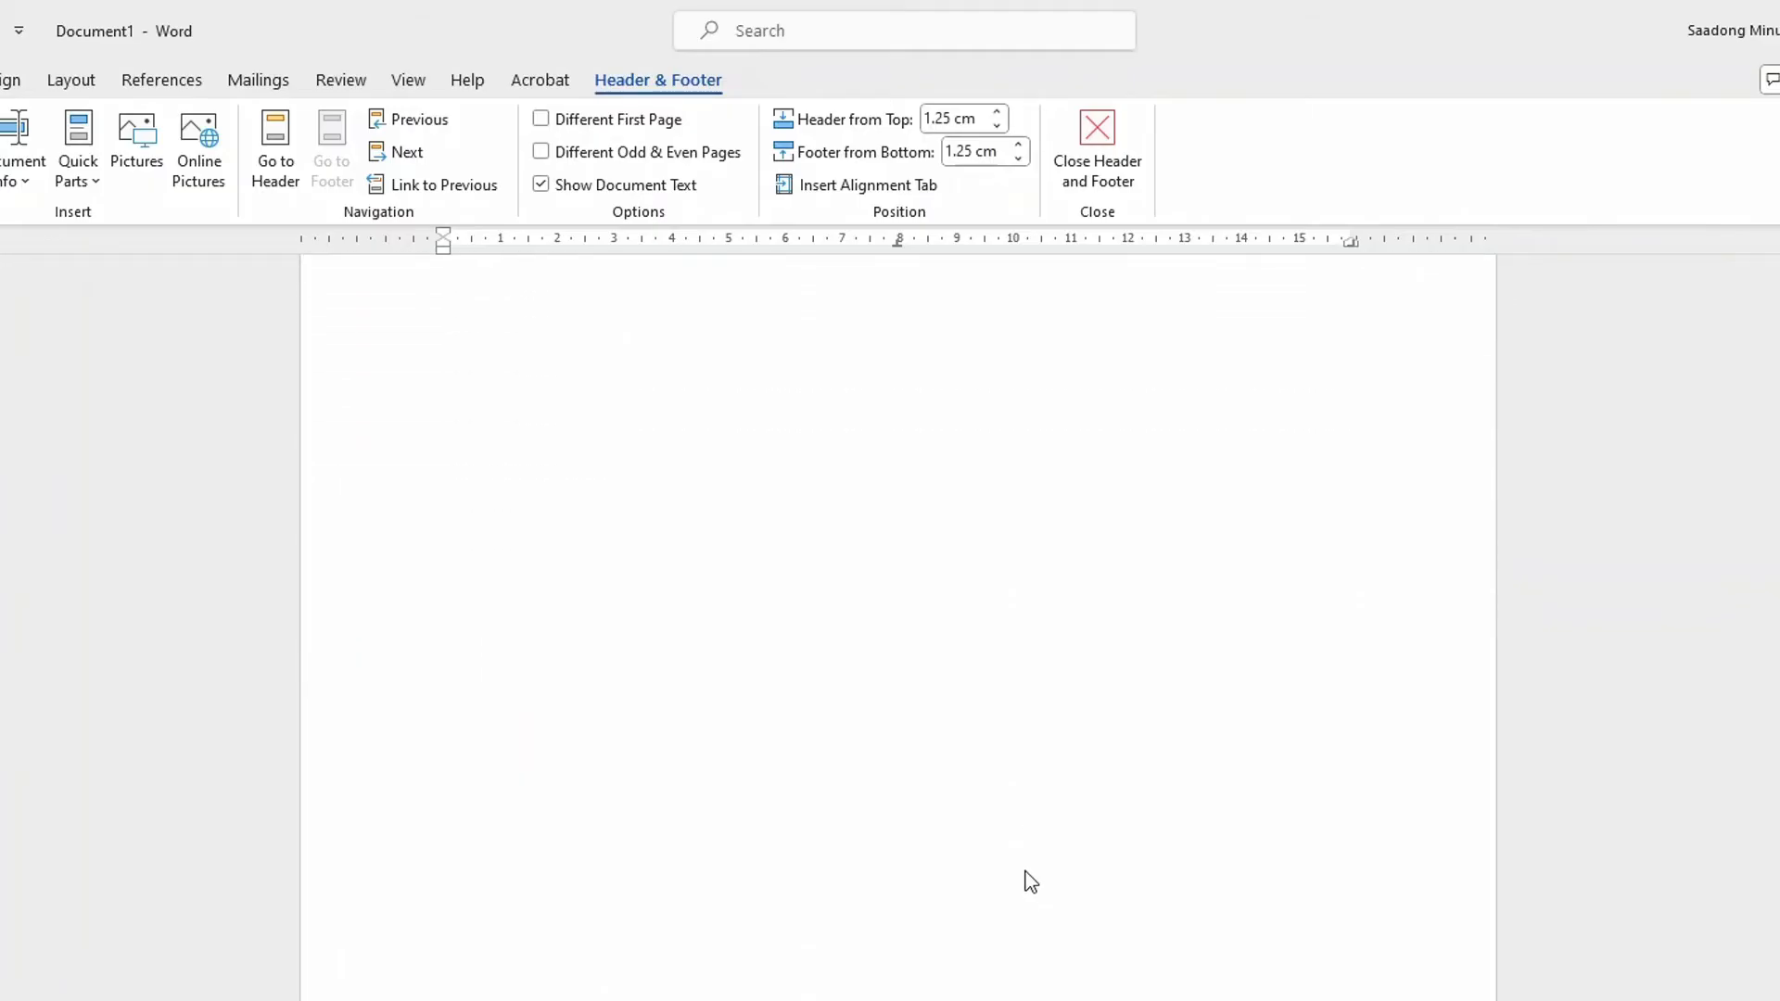
{"action": "scroll", "coordinate": [1026, 880], "scroll_direction": "down", "scroll_amount": 2}
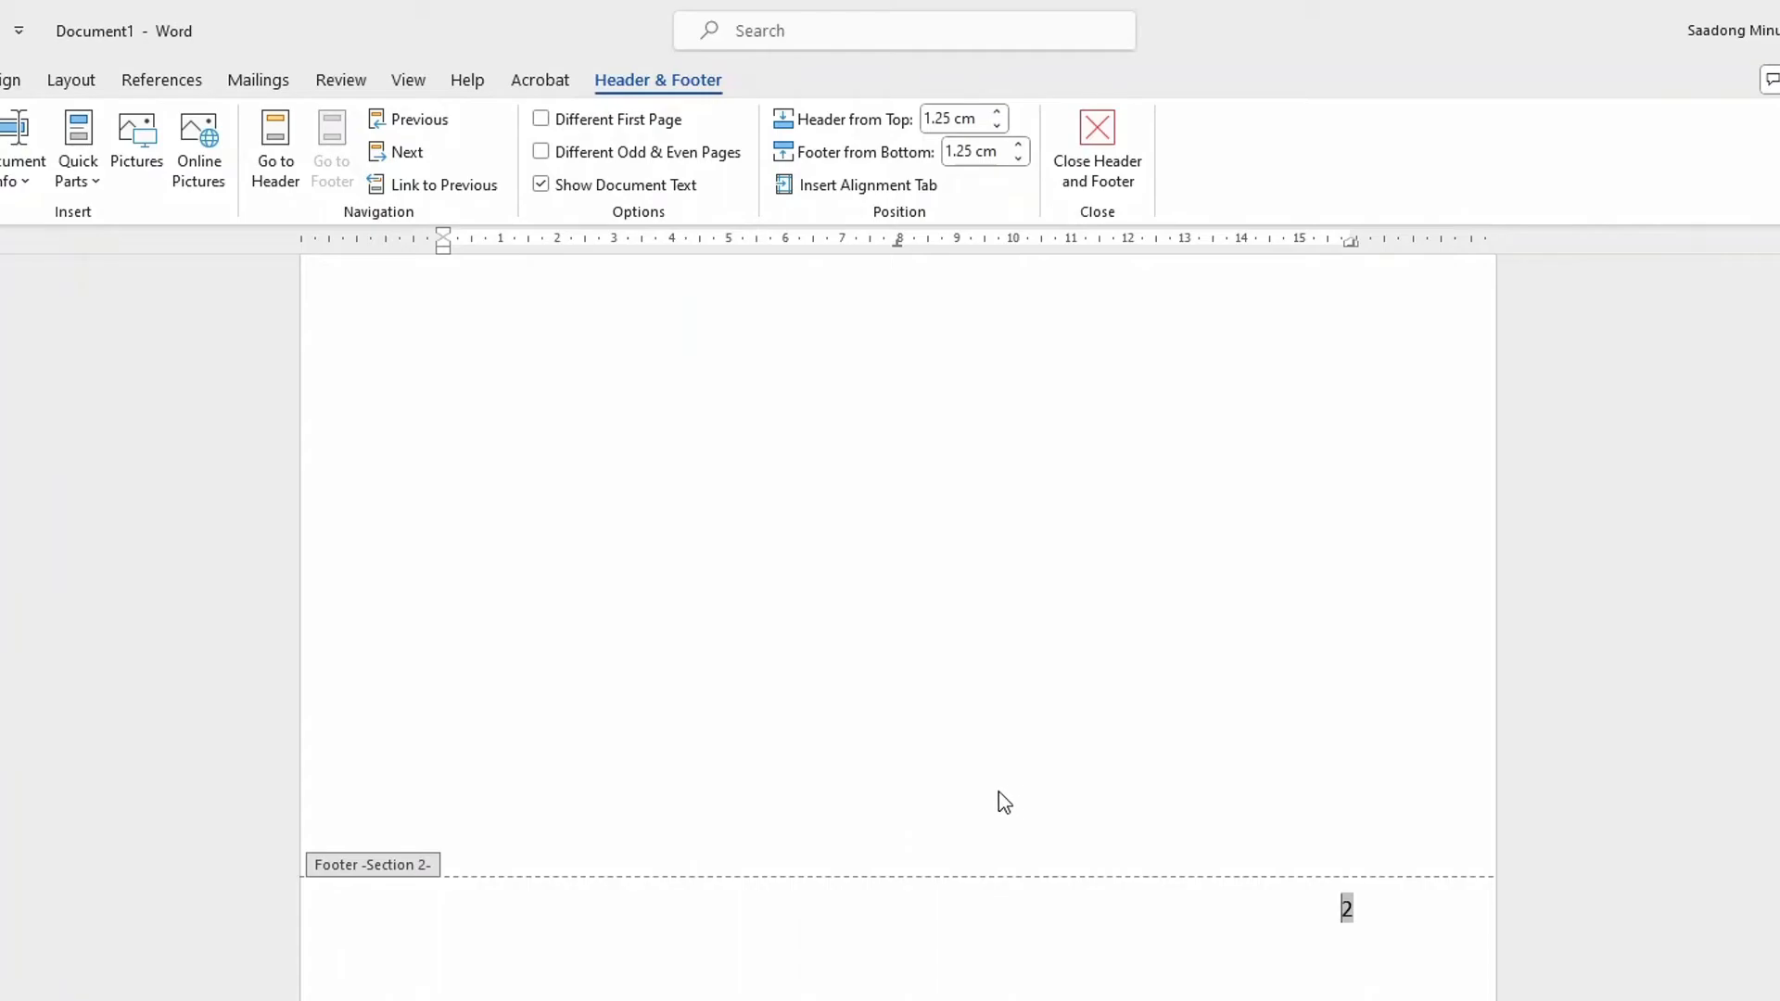
{"action": "scroll", "coordinate": [970, 786], "scroll_direction": "down", "scroll_amount": 8}
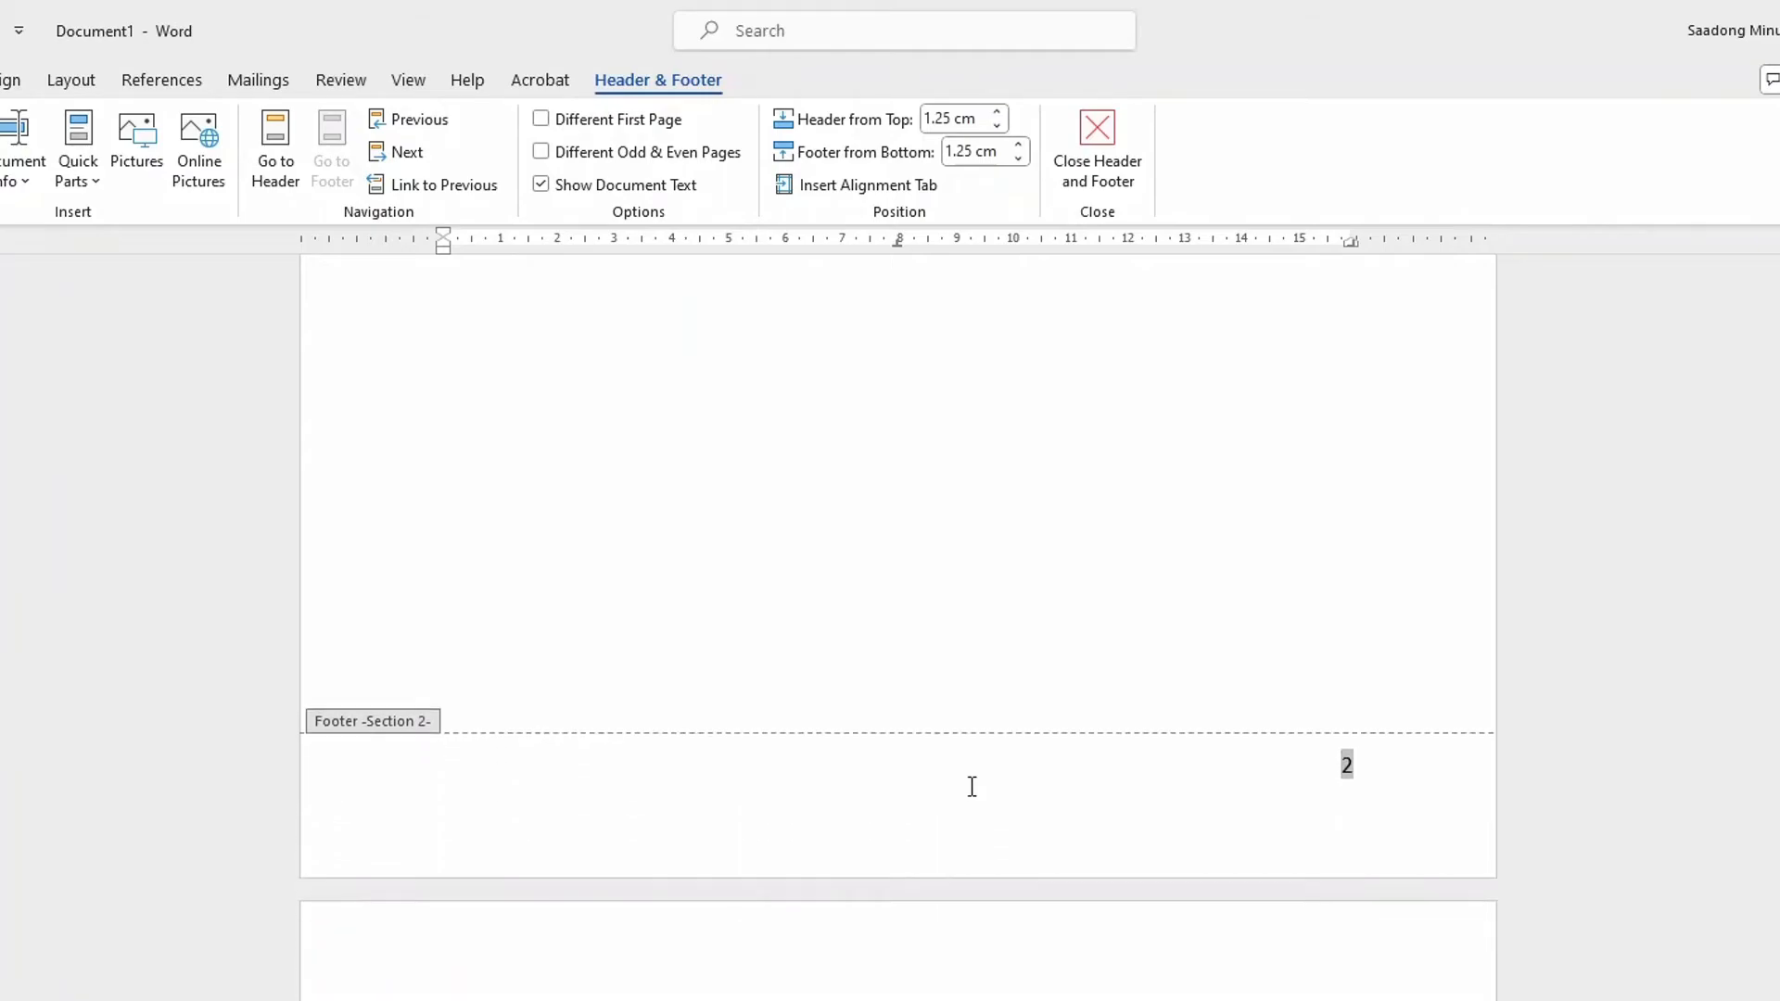
Step: Close the footer and insert a Next Page section break on the List of figures page, ahead of the Introduction
{"action": "double_click", "coordinate": [671, 583]}
{"action": "scroll", "coordinate": [686, 640], "scroll_direction": "down", "scroll_amount": 8}
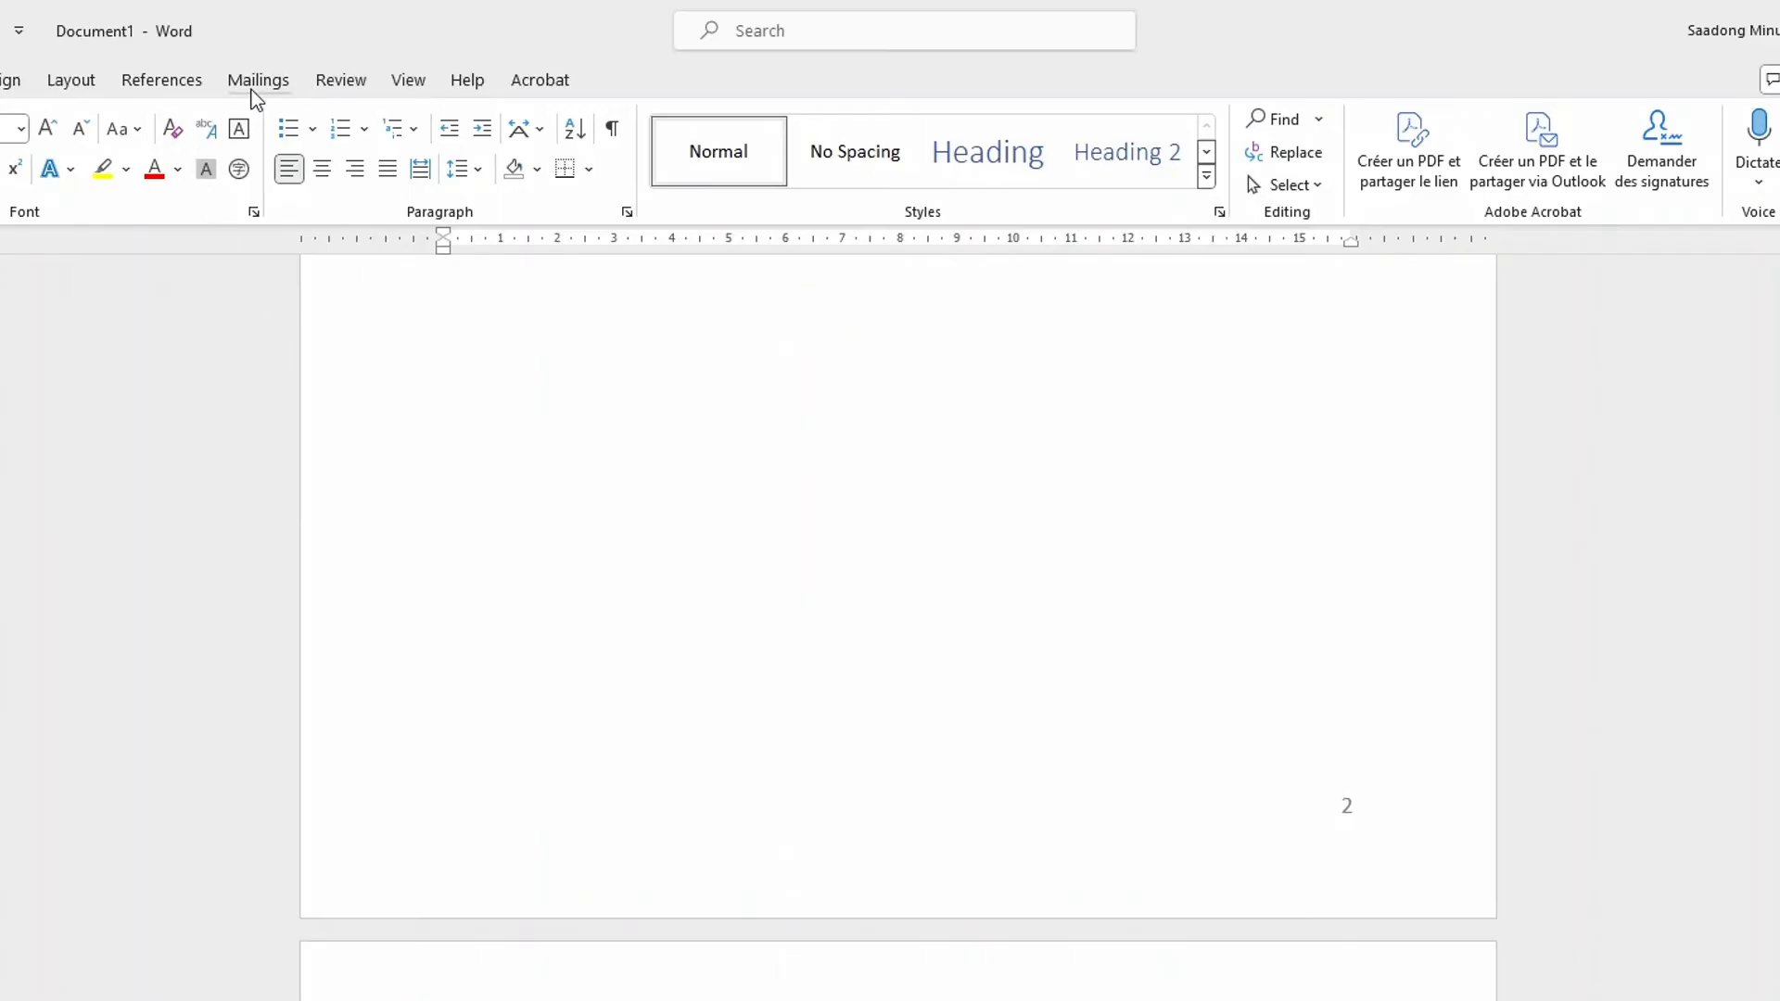
{"action": "left_click", "coordinate": [88, 81]}
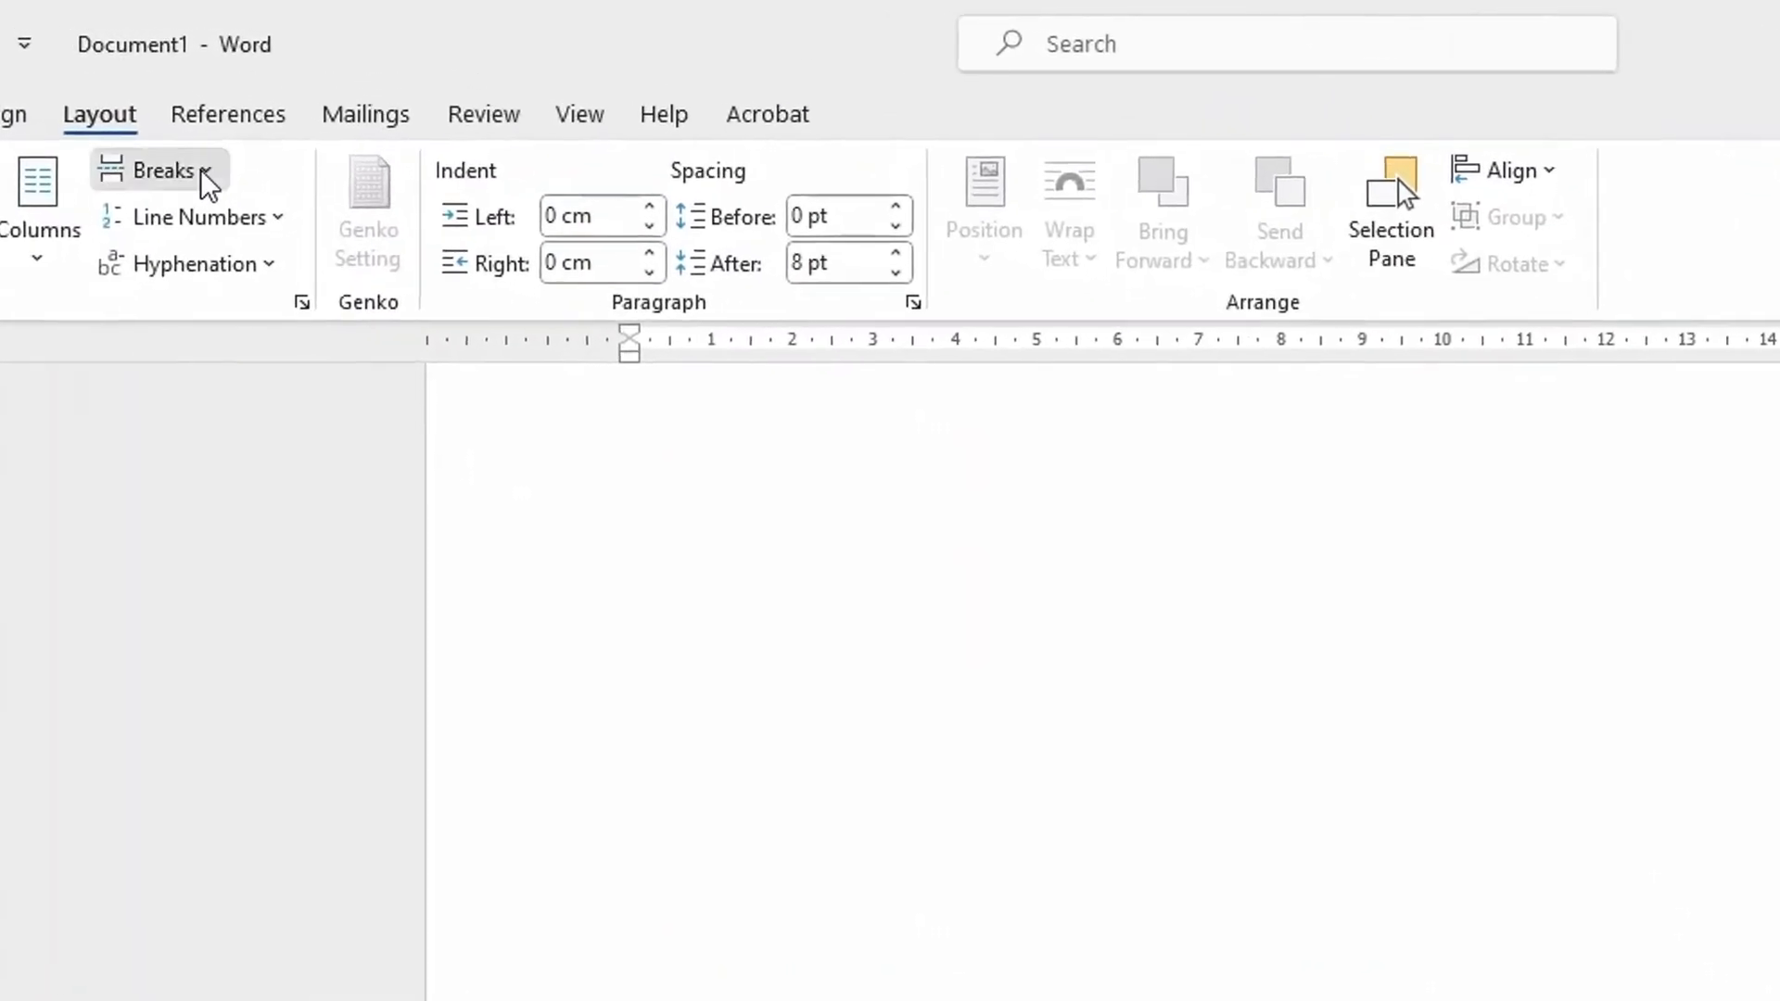
{"action": "left_click", "coordinate": [145, 128]}
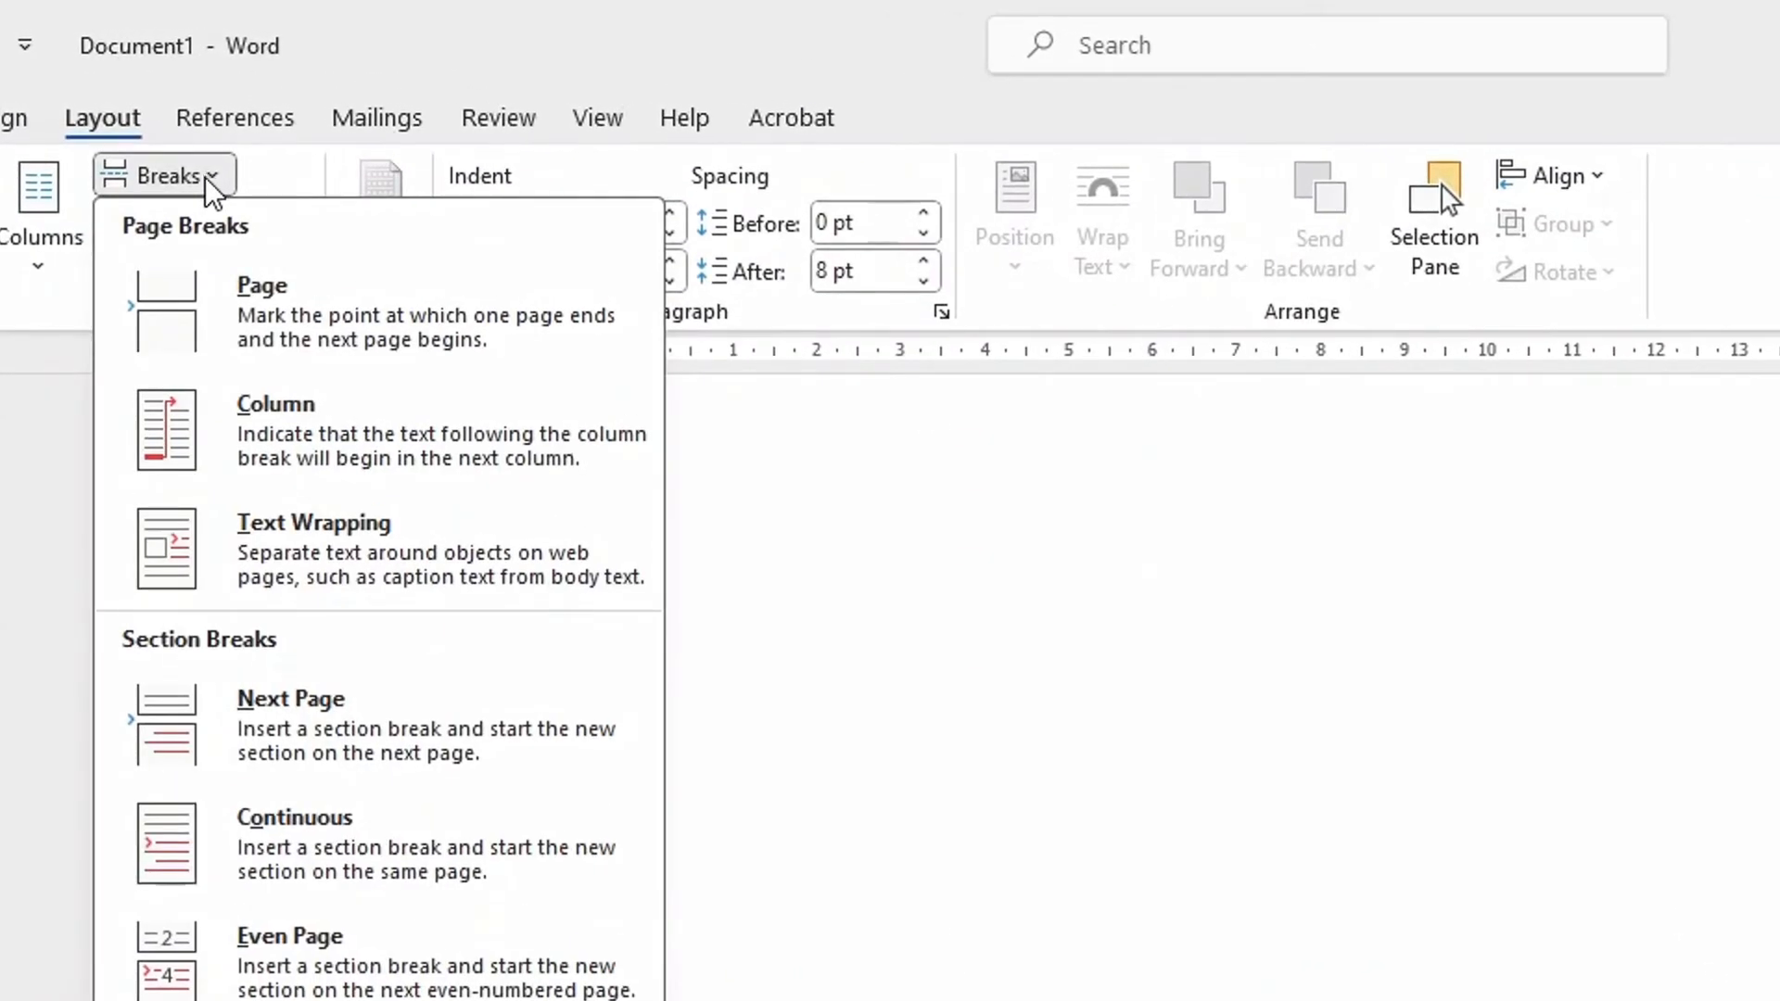
{"action": "left_click", "coordinate": [276, 737]}
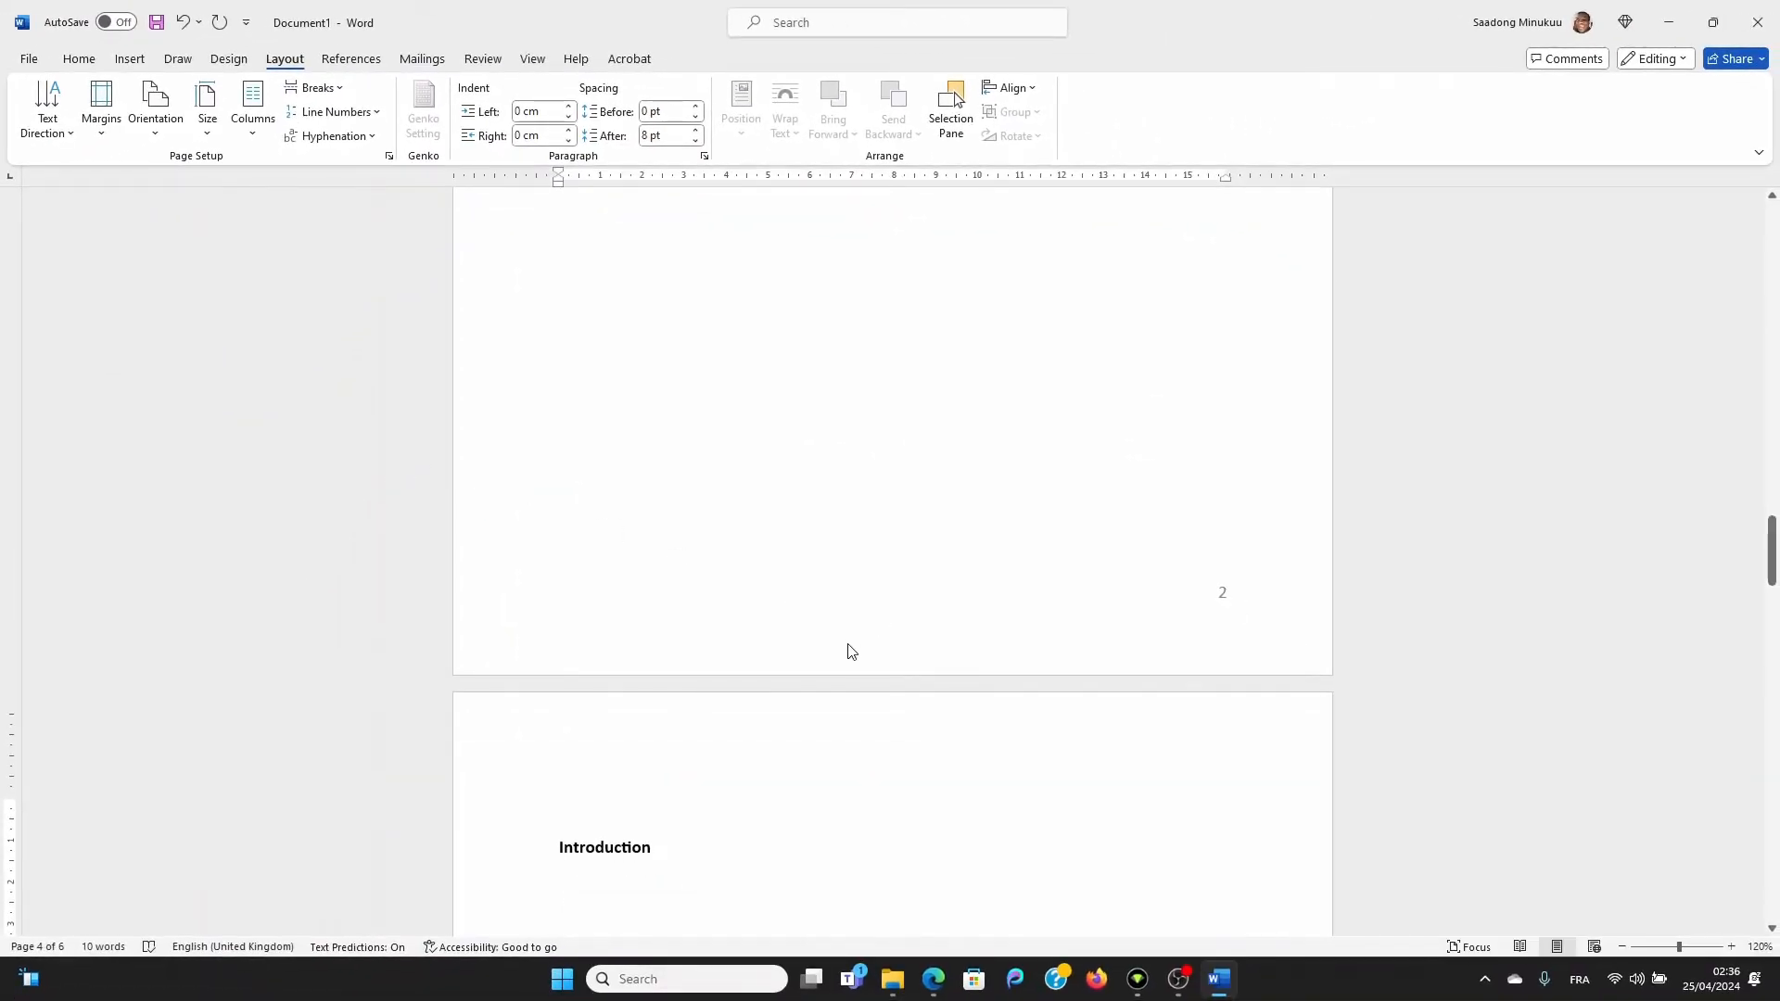
Step: Open the footer of the List of figures page and examine the section labels and page numbers of the Acknowledgements and List of figures pages
{"action": "double_click", "coordinate": [848, 652]}
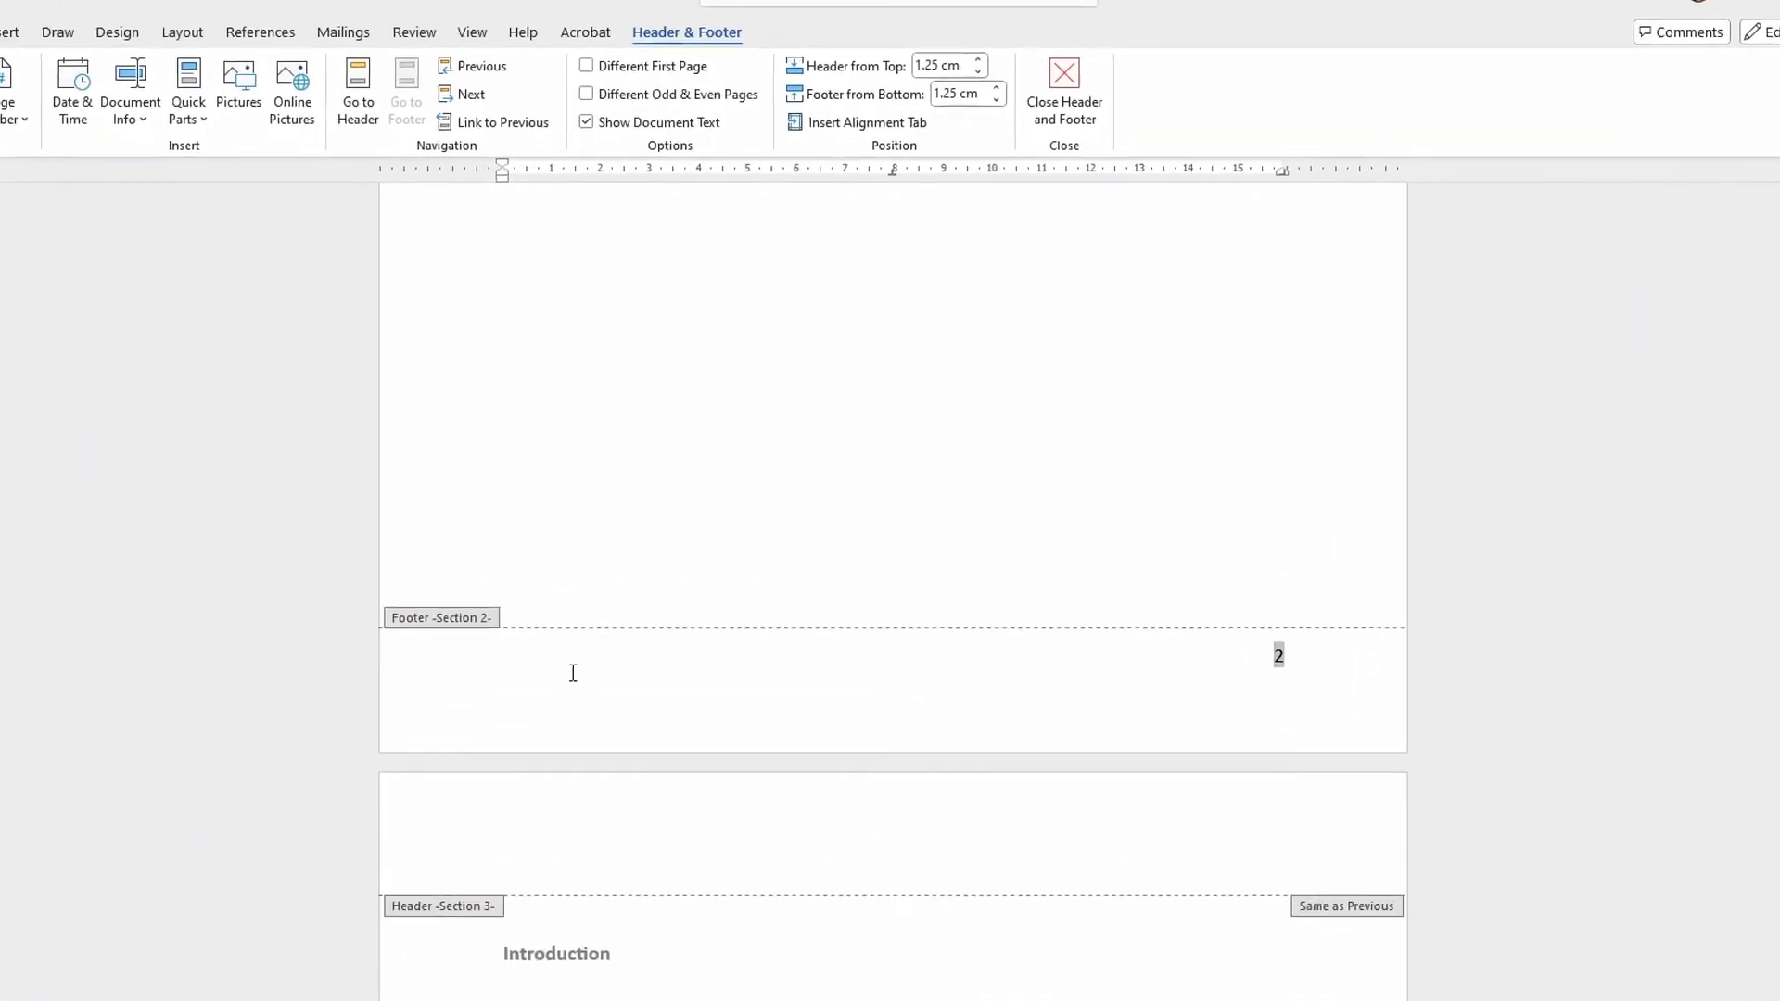
{"action": "scroll", "coordinate": [573, 675], "scroll_direction": "up", "scroll_amount": 2}
{"action": "scroll", "coordinate": [614, 692], "scroll_direction": "up", "scroll_amount": 1}
{"action": "scroll", "coordinate": [607, 689], "scroll_direction": "down", "scroll_amount": 4}
{"action": "scroll", "coordinate": [630, 557], "scroll_direction": "up", "scroll_amount": 4}
{"action": "scroll", "coordinate": [631, 445], "scroll_direction": "up", "scroll_amount": 1}
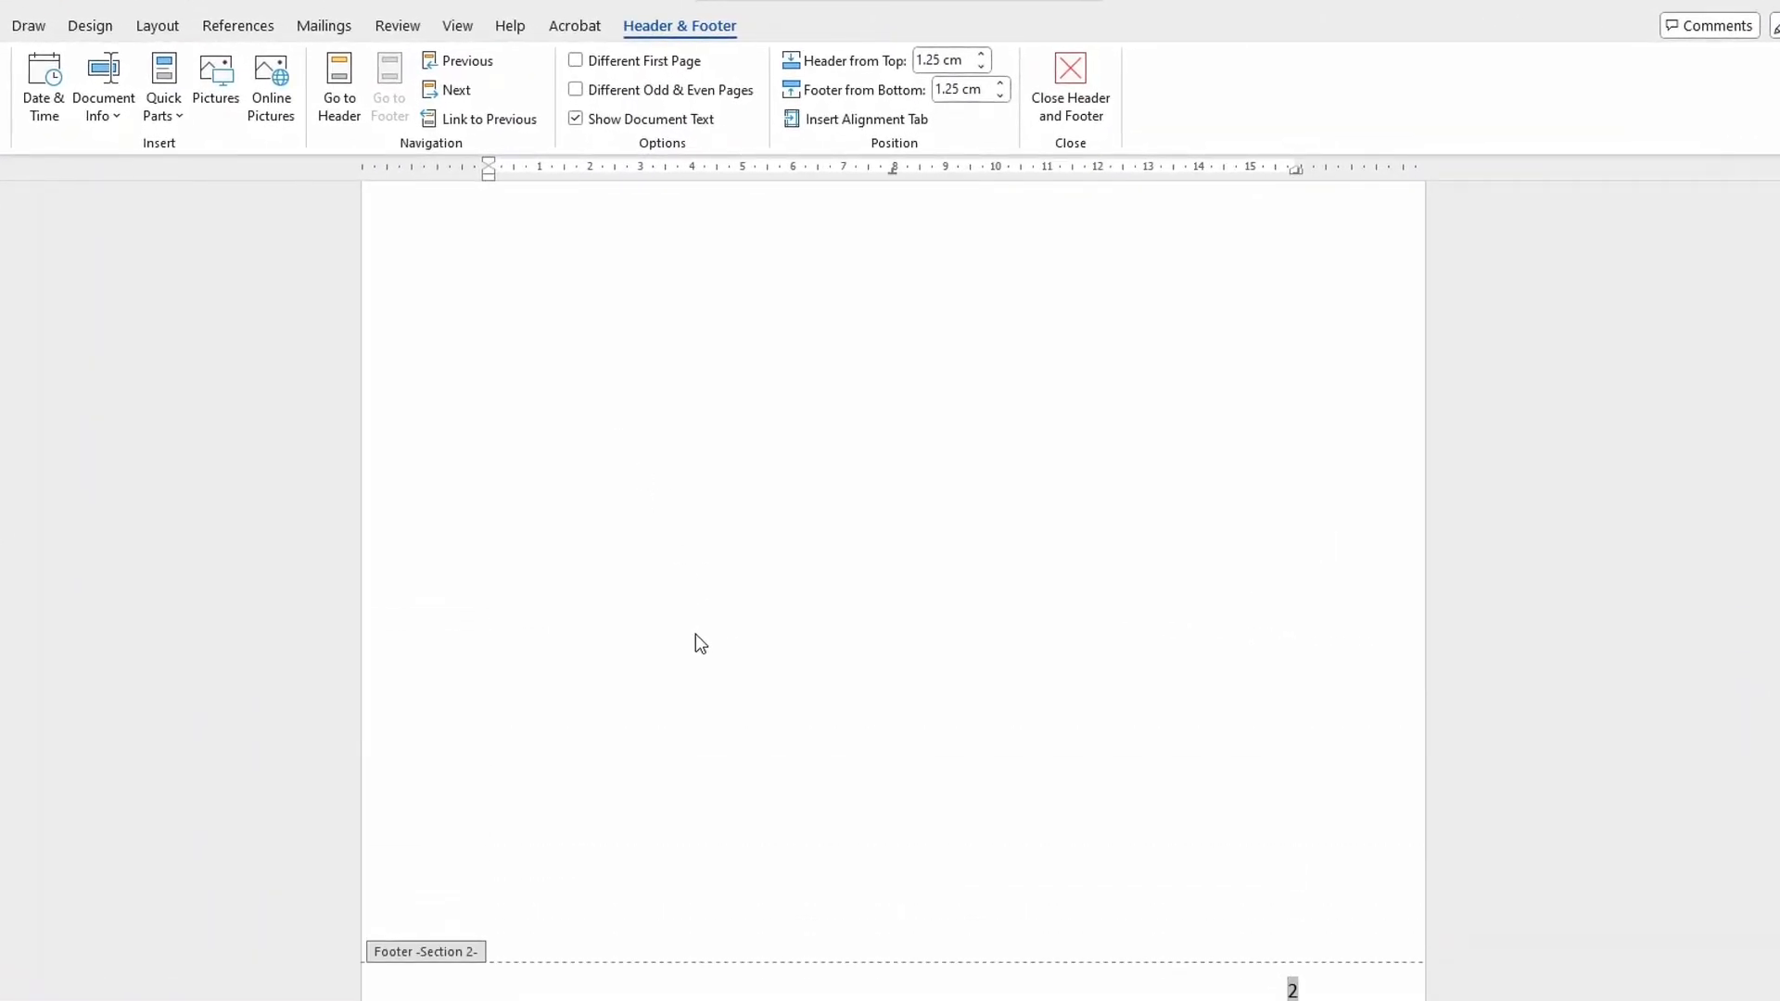
{"action": "scroll", "coordinate": [697, 649], "scroll_direction": "up", "scroll_amount": 1}
{"action": "scroll", "coordinate": [667, 593], "scroll_direction": "down", "scroll_amount": 5}
{"action": "scroll", "coordinate": [649, 533], "scroll_direction": "up", "scroll_amount": 3}
{"action": "scroll", "coordinate": [654, 521], "scroll_direction": "up", "scroll_amount": 1}
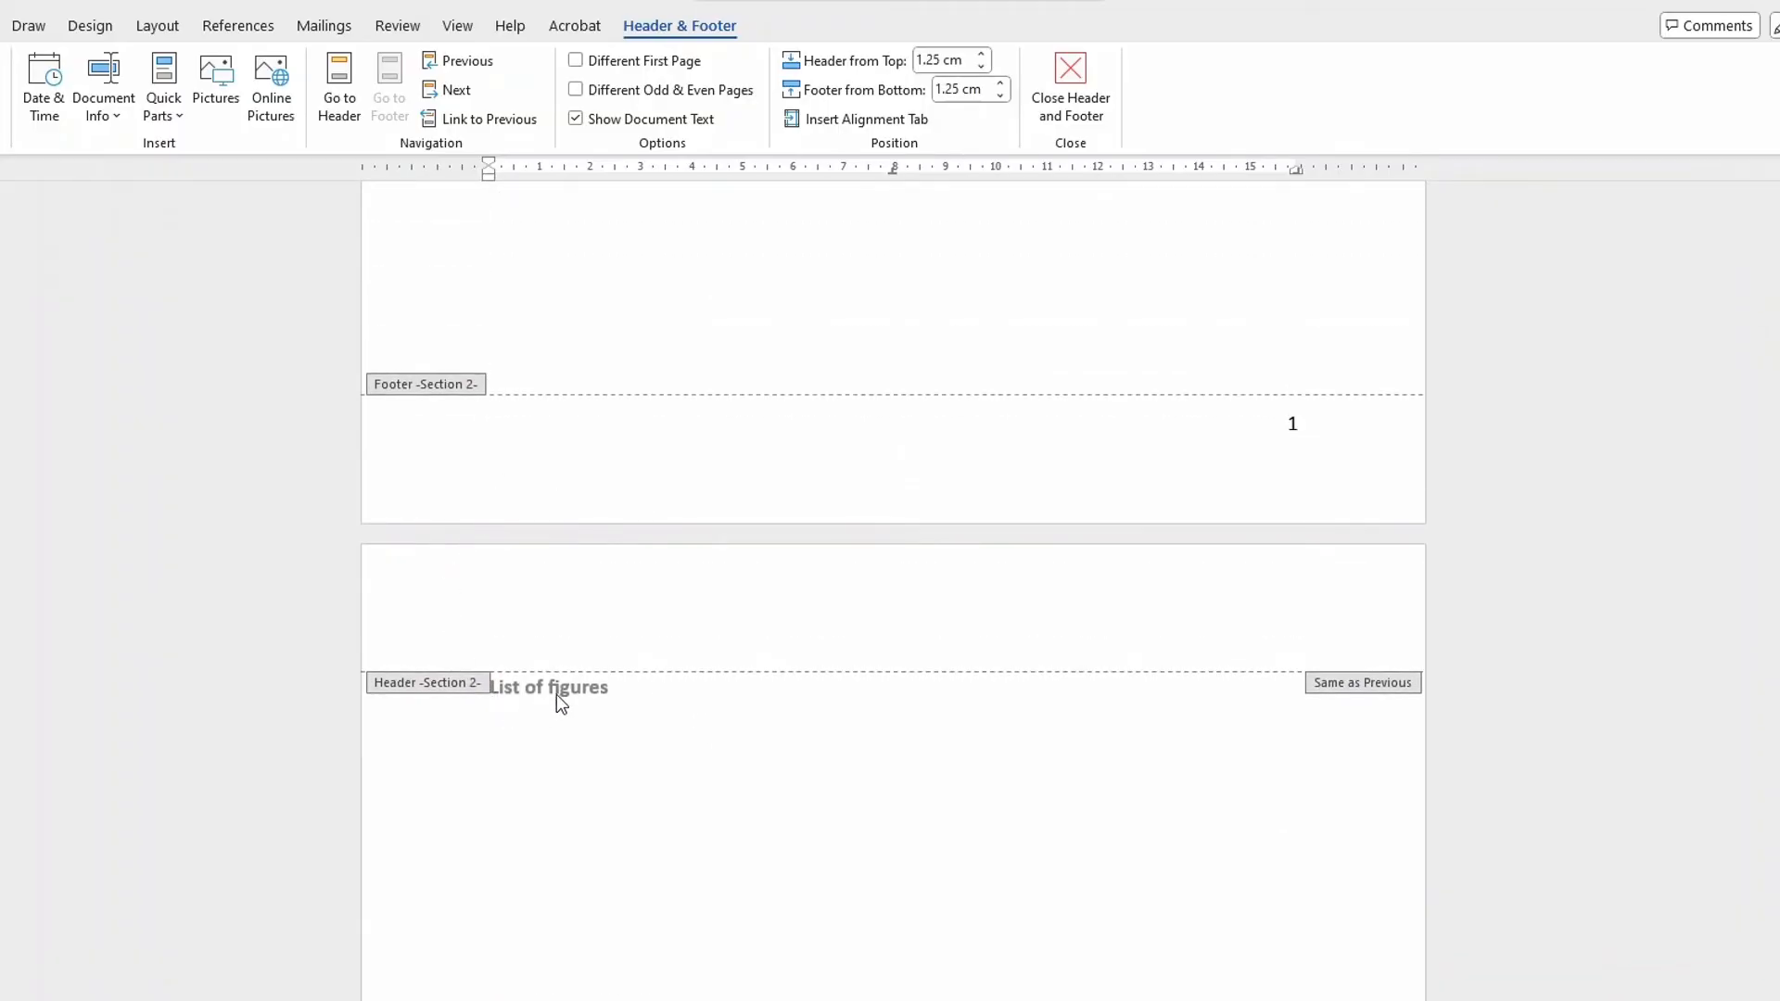
{"action": "scroll", "coordinate": [603, 492], "scroll_direction": "up", "scroll_amount": 4}
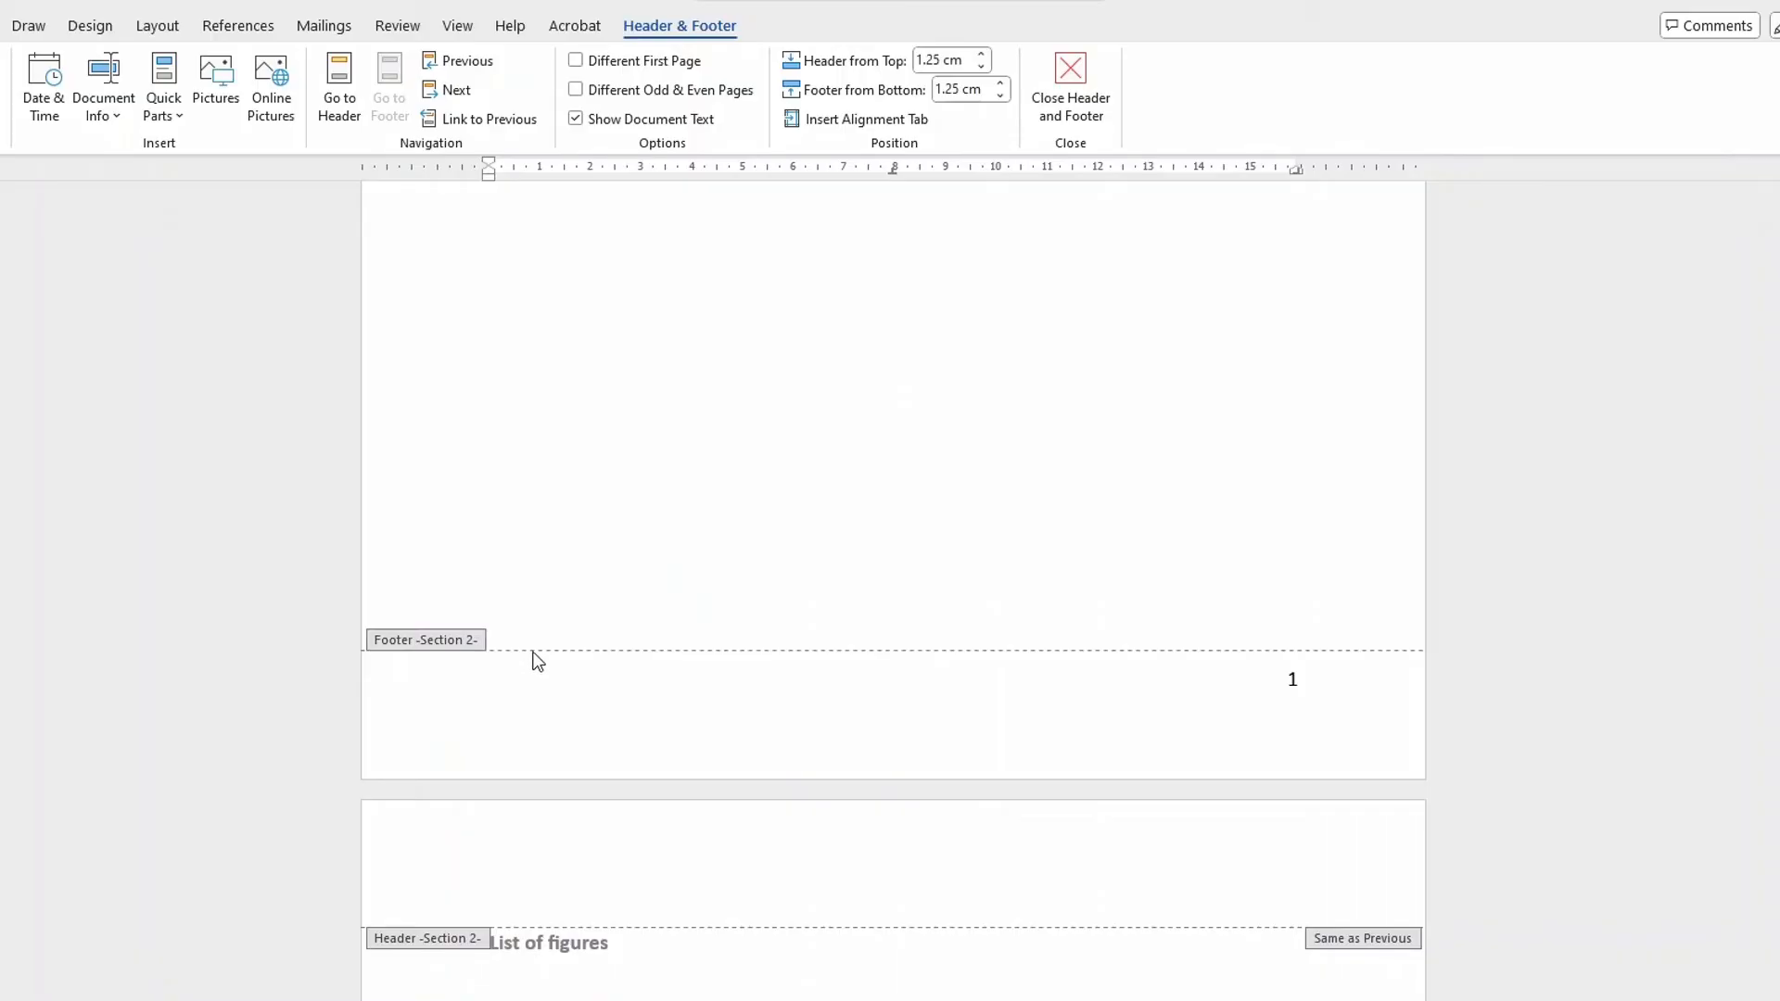
{"action": "scroll", "coordinate": [538, 664], "scroll_direction": "down", "scroll_amount": 7}
{"action": "scroll", "coordinate": [538, 658], "scroll_direction": "up", "scroll_amount": 10}
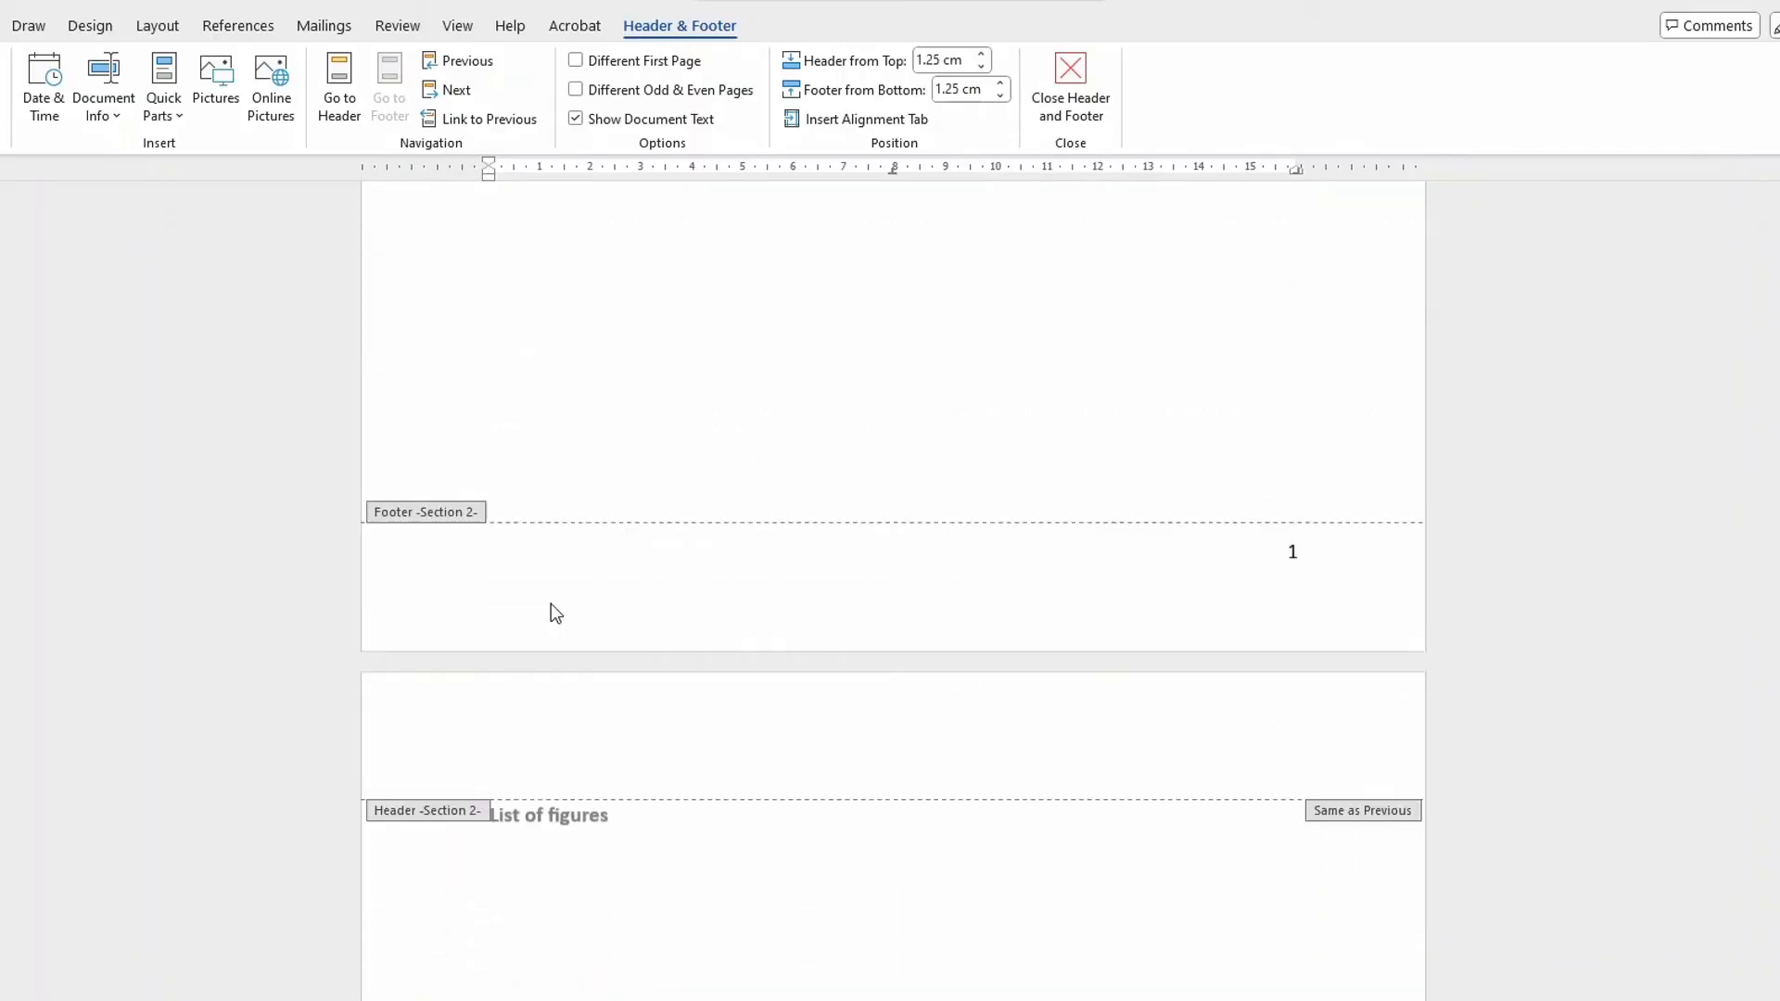
{"action": "scroll", "coordinate": [572, 628], "scroll_direction": "down", "scroll_amount": 9}
{"action": "scroll", "coordinate": [568, 632], "scroll_direction": "up", "scroll_amount": 5}
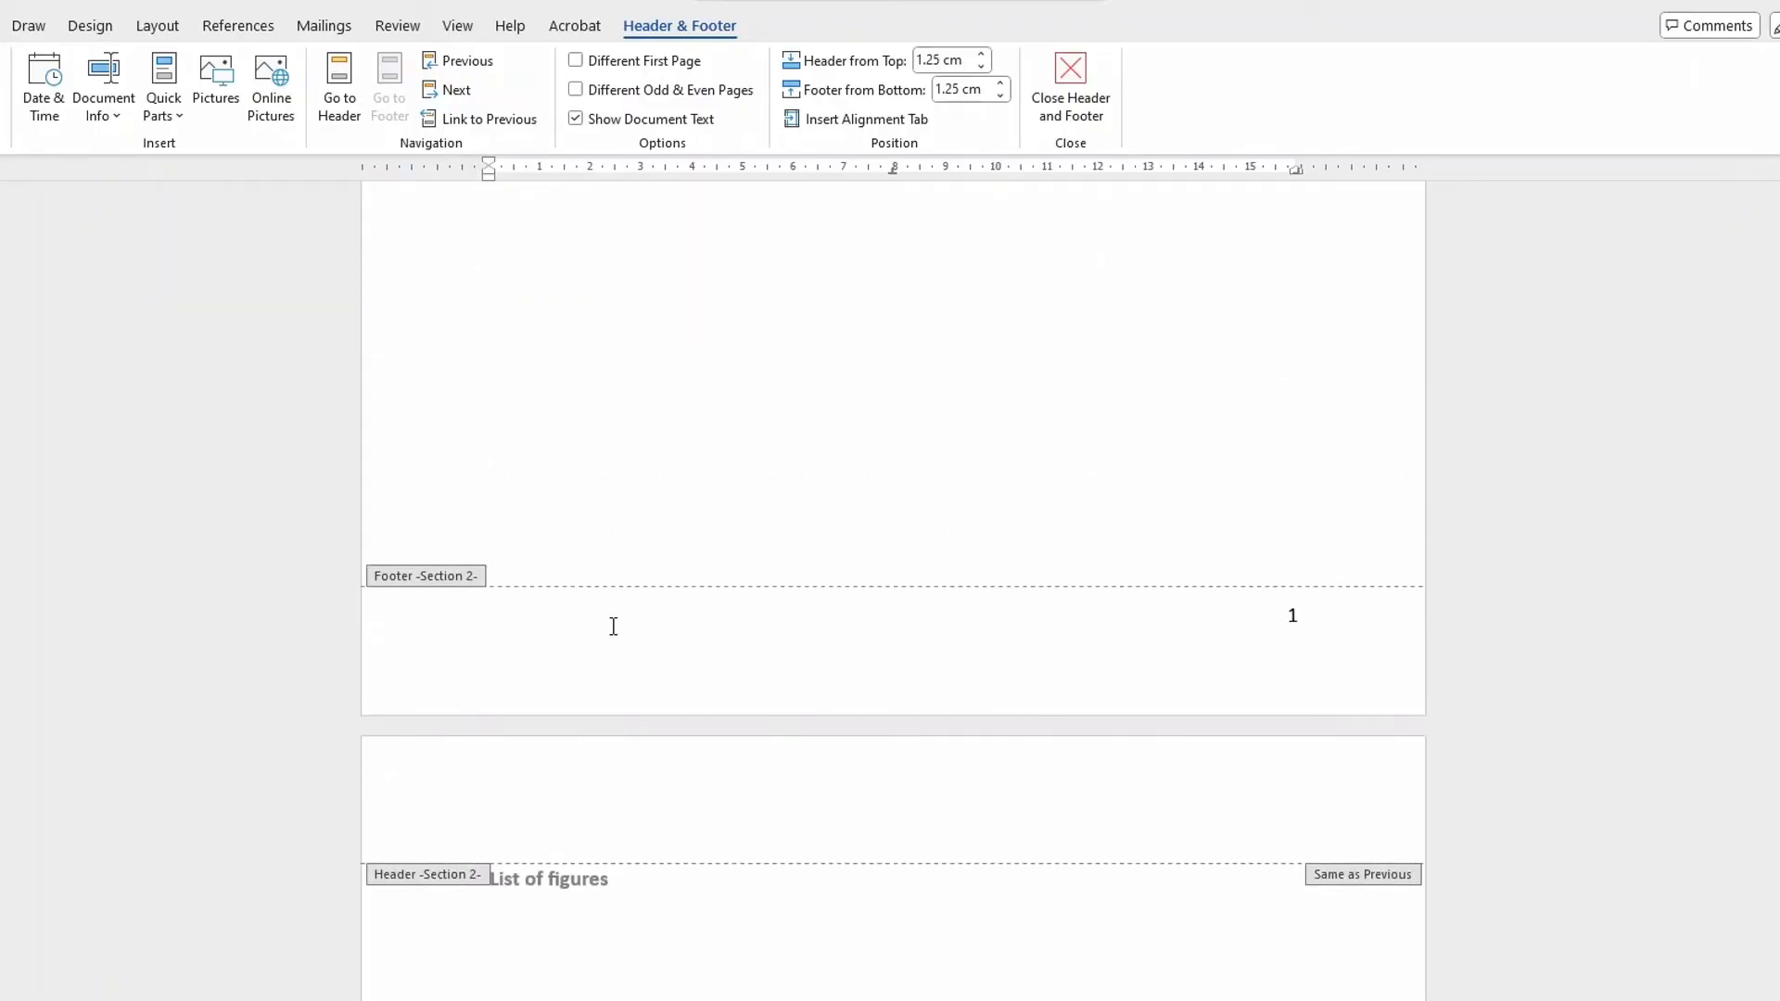
{"action": "scroll", "coordinate": [613, 627], "scroll_direction": "down", "scroll_amount": 1}
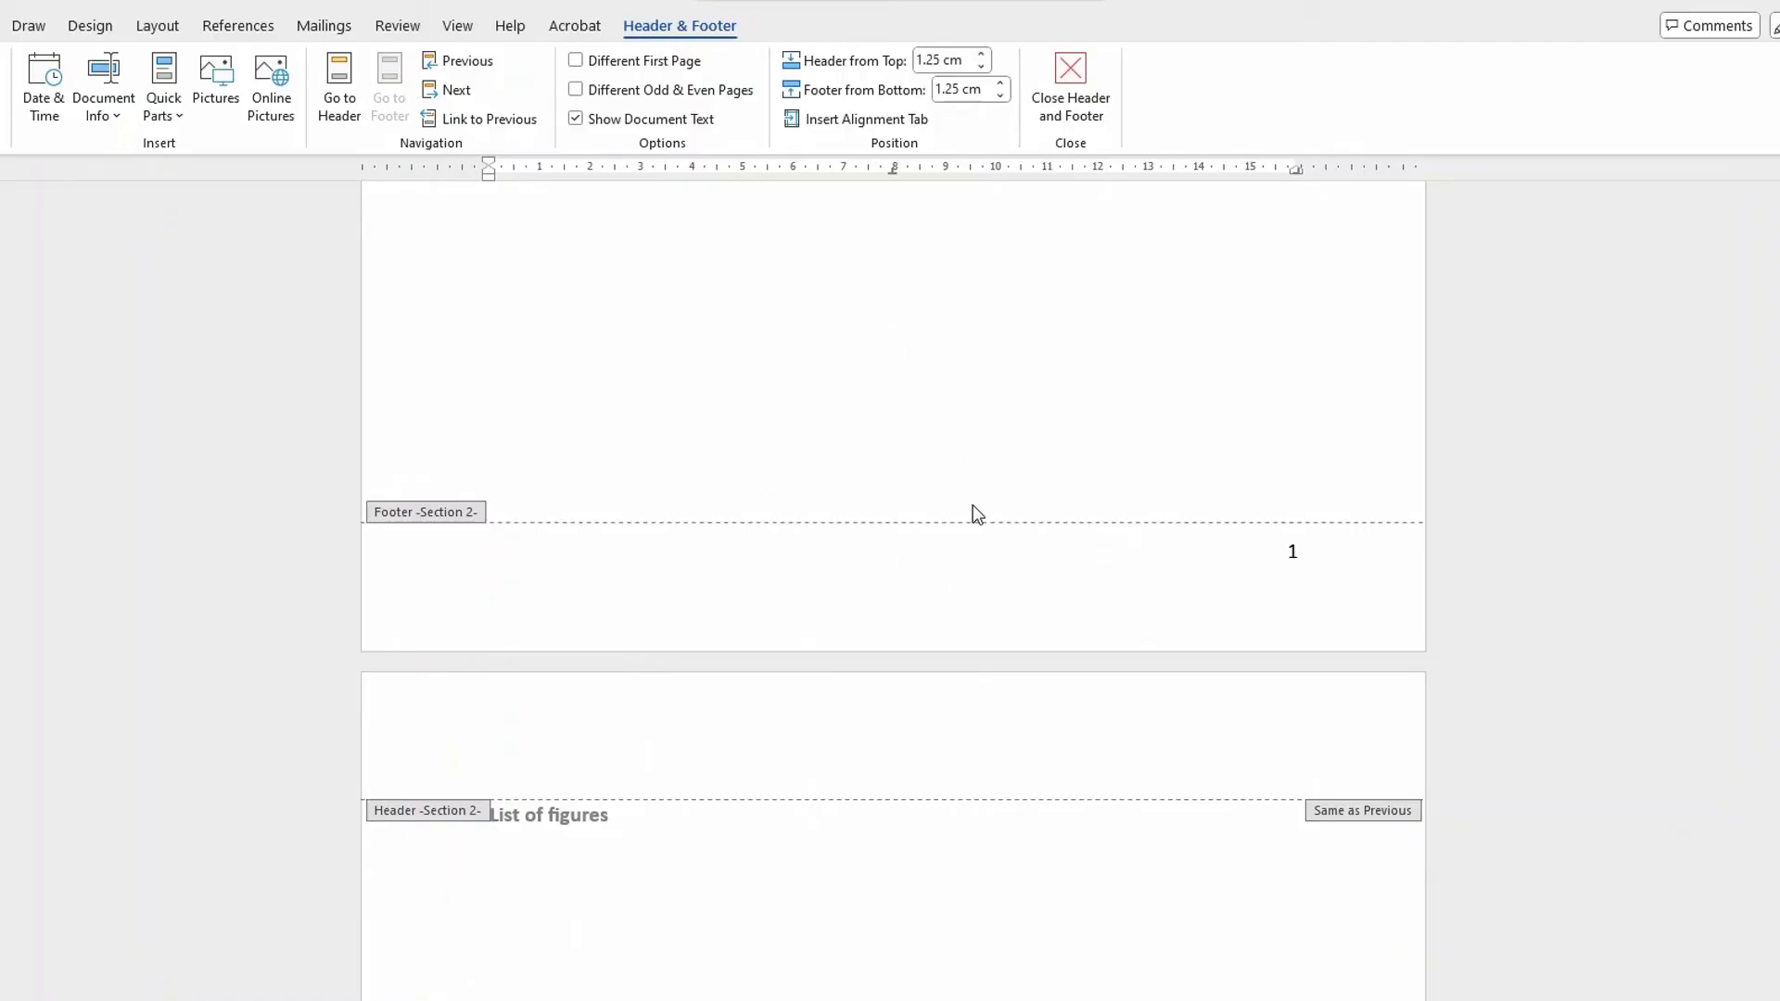
Step: Unlink the Section 3 footer from the previous section's footer
{"action": "scroll", "coordinate": [955, 636], "scroll_direction": "down", "scroll_amount": 10}
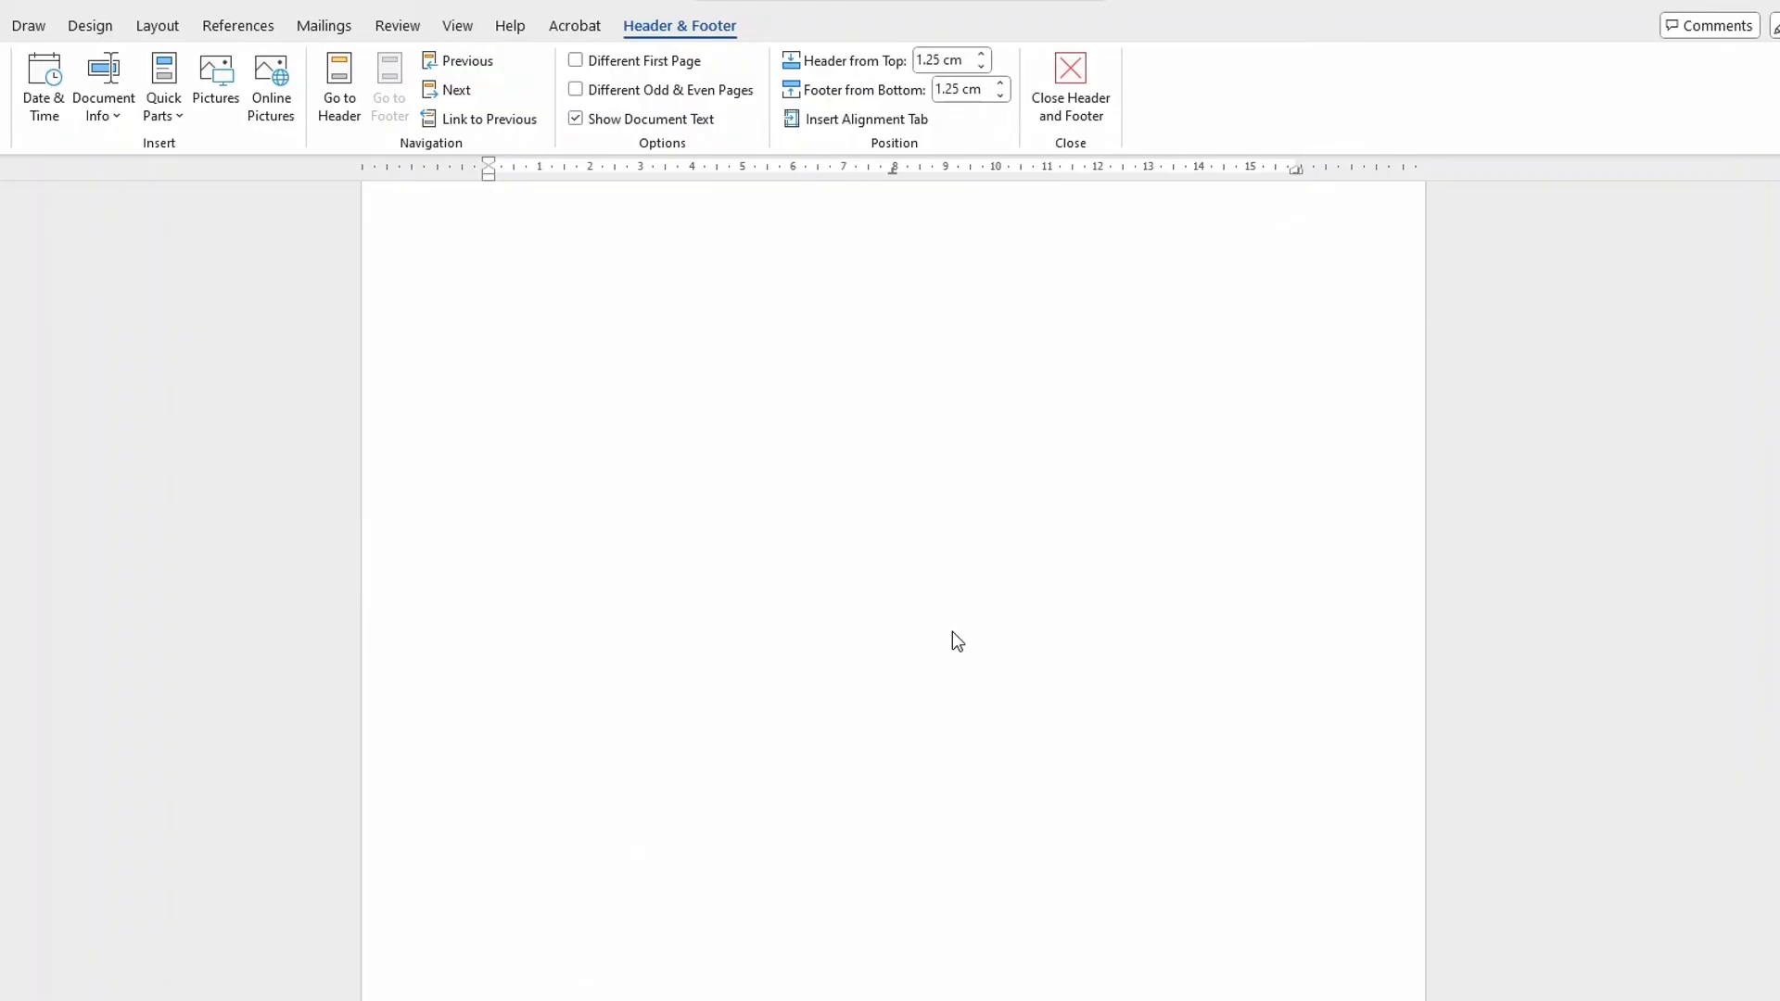
{"action": "scroll", "coordinate": [957, 639], "scroll_direction": "down", "scroll_amount": 3}
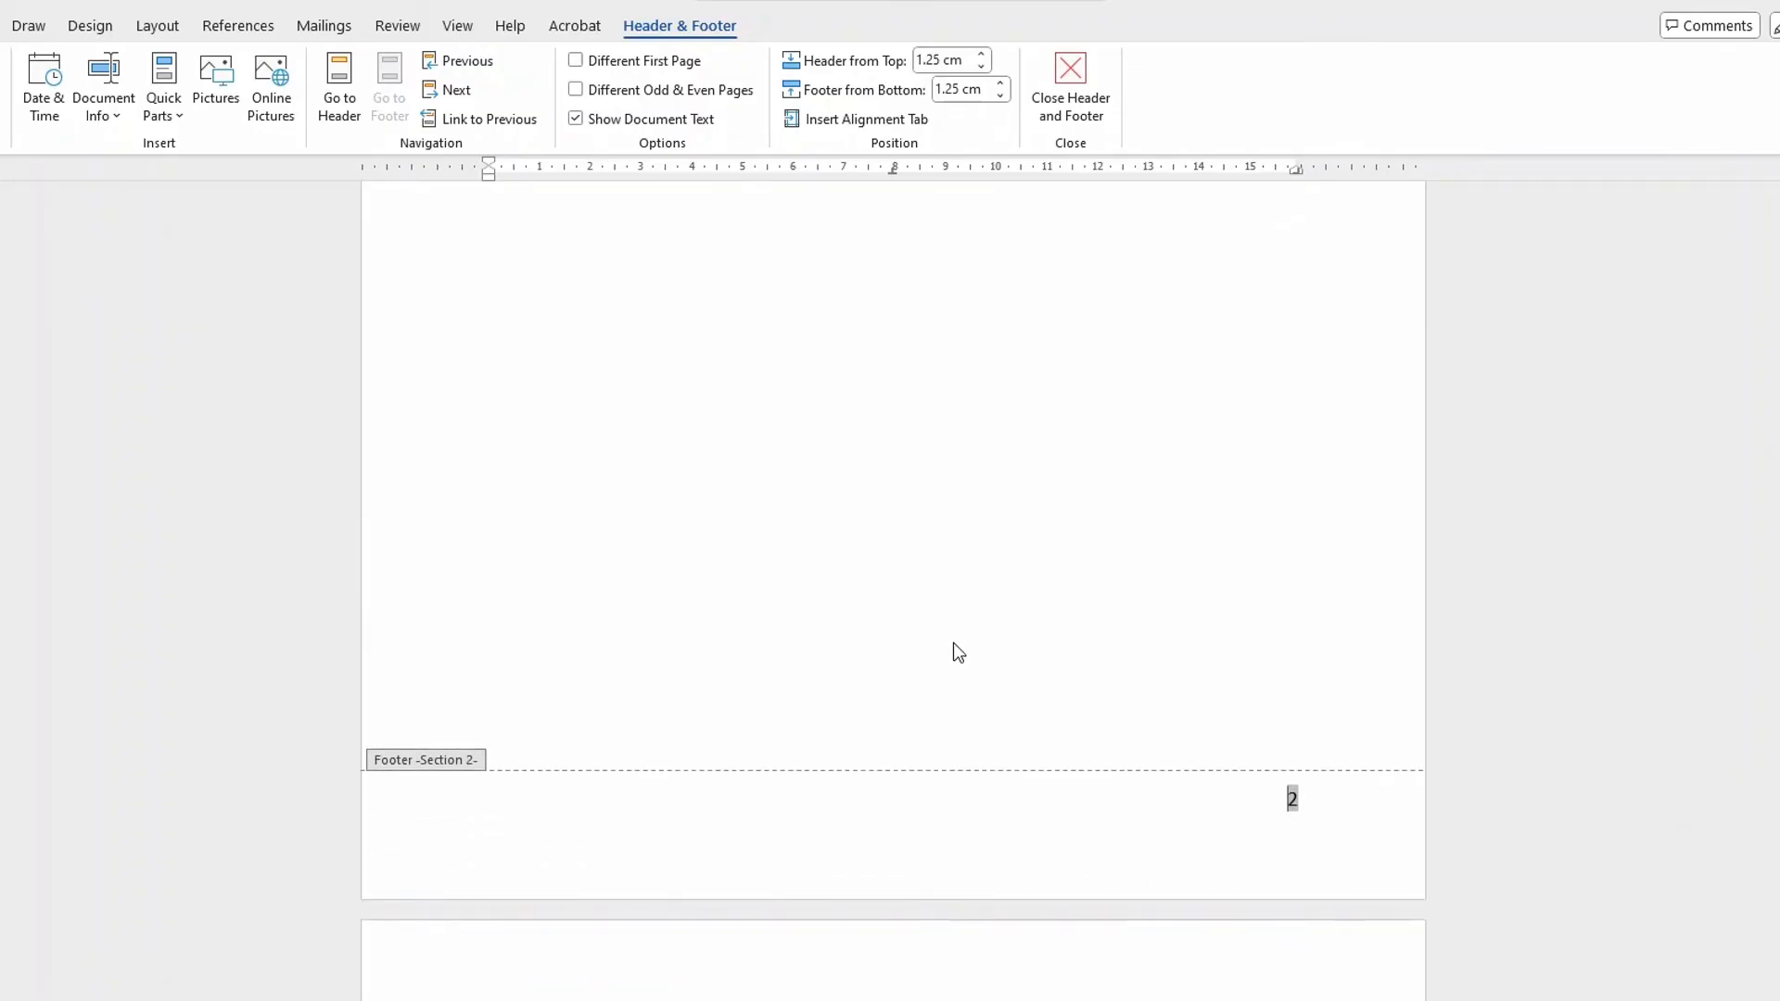
{"action": "scroll", "coordinate": [953, 643], "scroll_direction": "down", "scroll_amount": 11}
{"action": "scroll", "coordinate": [948, 653], "scroll_direction": "down", "scroll_amount": 14}
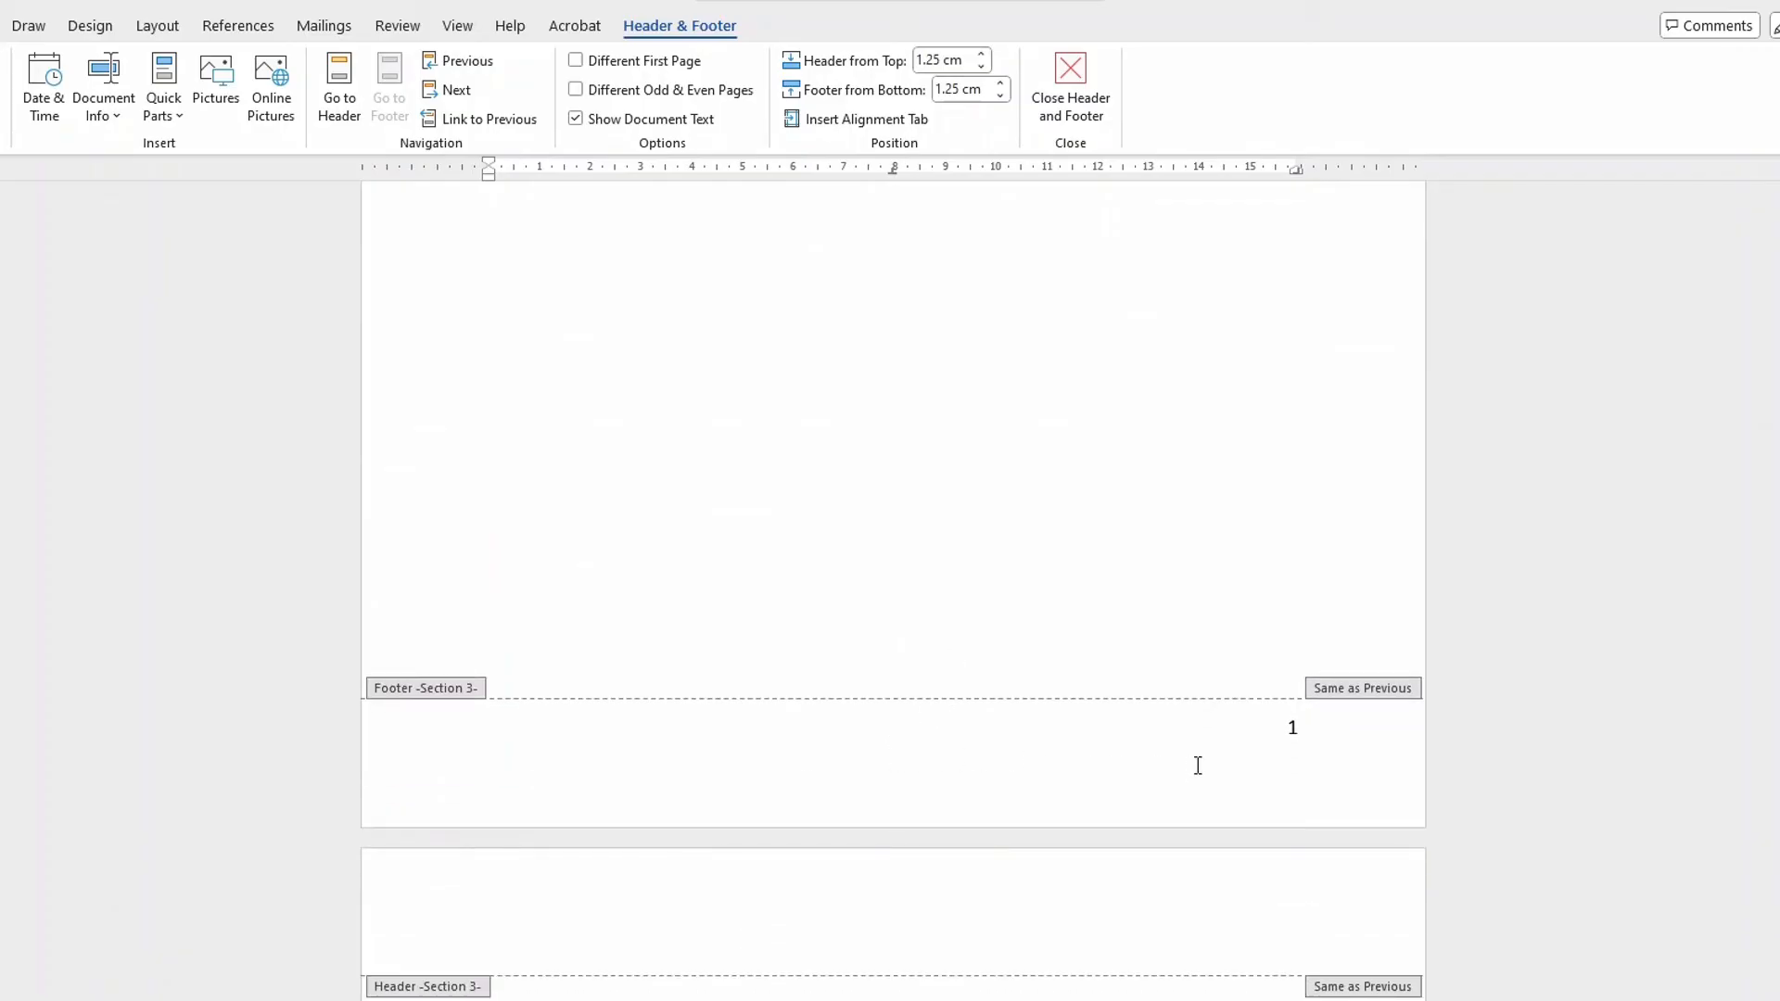
{"action": "left_click", "coordinate": [1226, 751]}
{"action": "left_click", "coordinate": [663, 730]}
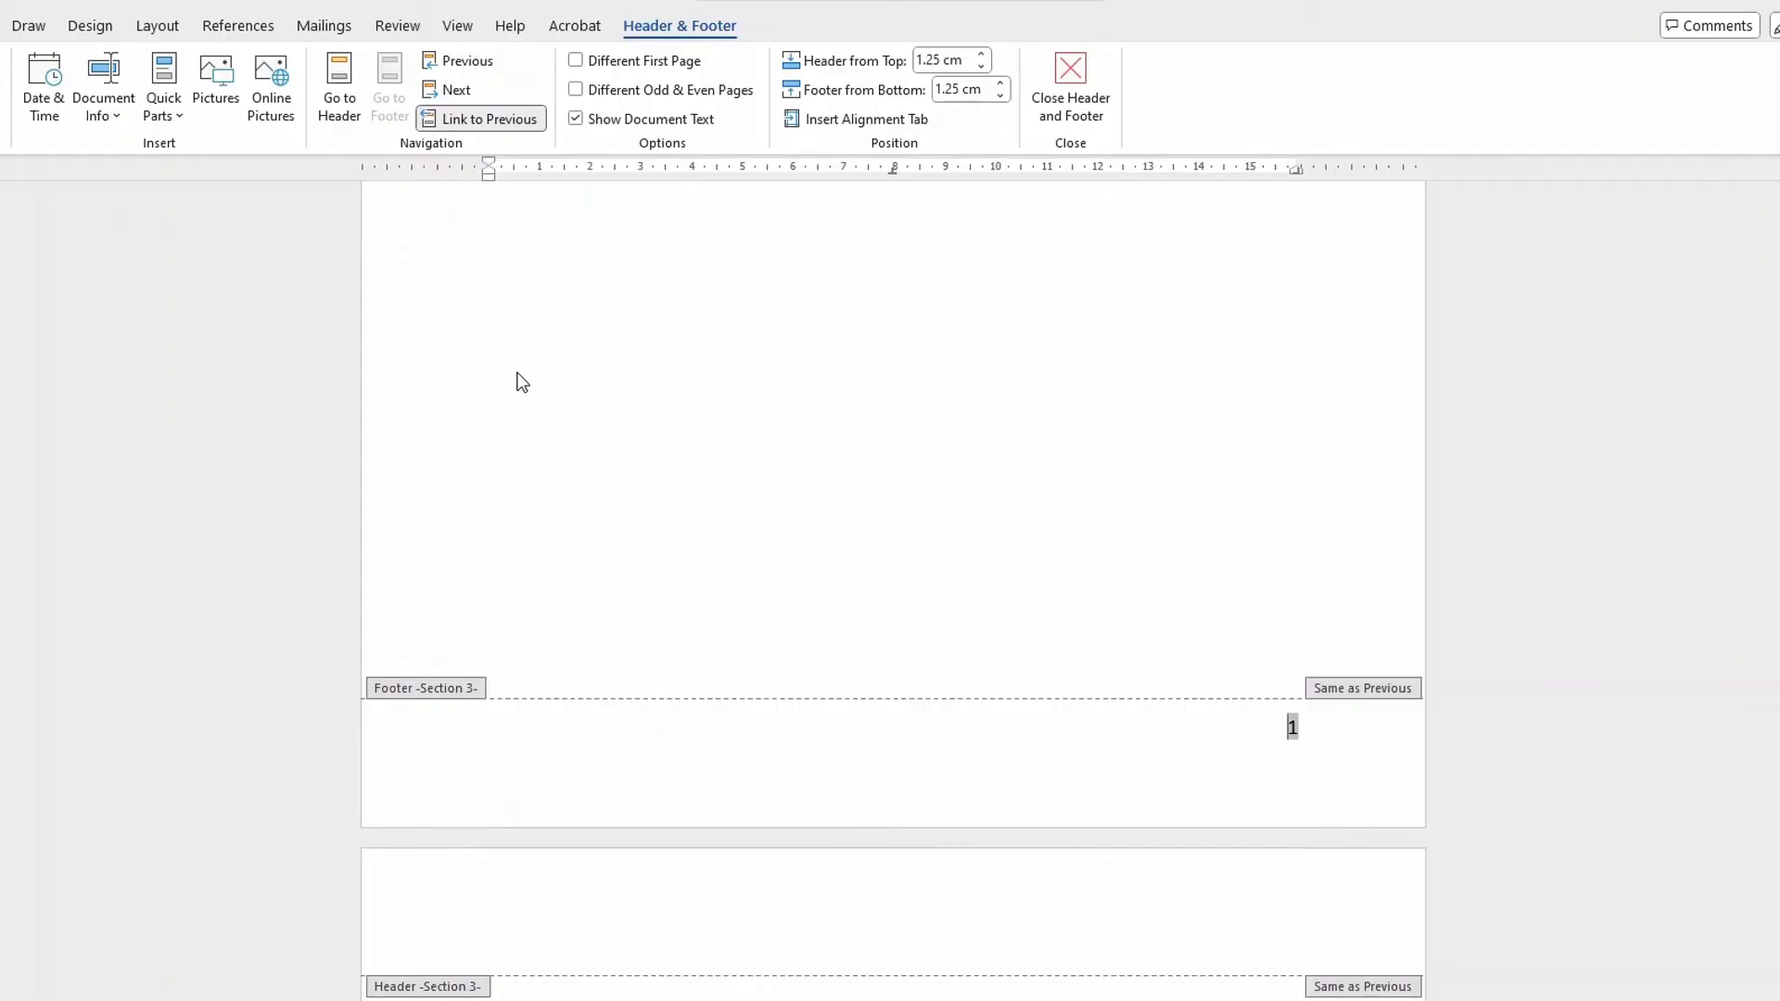
{"action": "scroll", "coordinate": [904, 636], "scroll_direction": "down", "scroll_amount": 5}
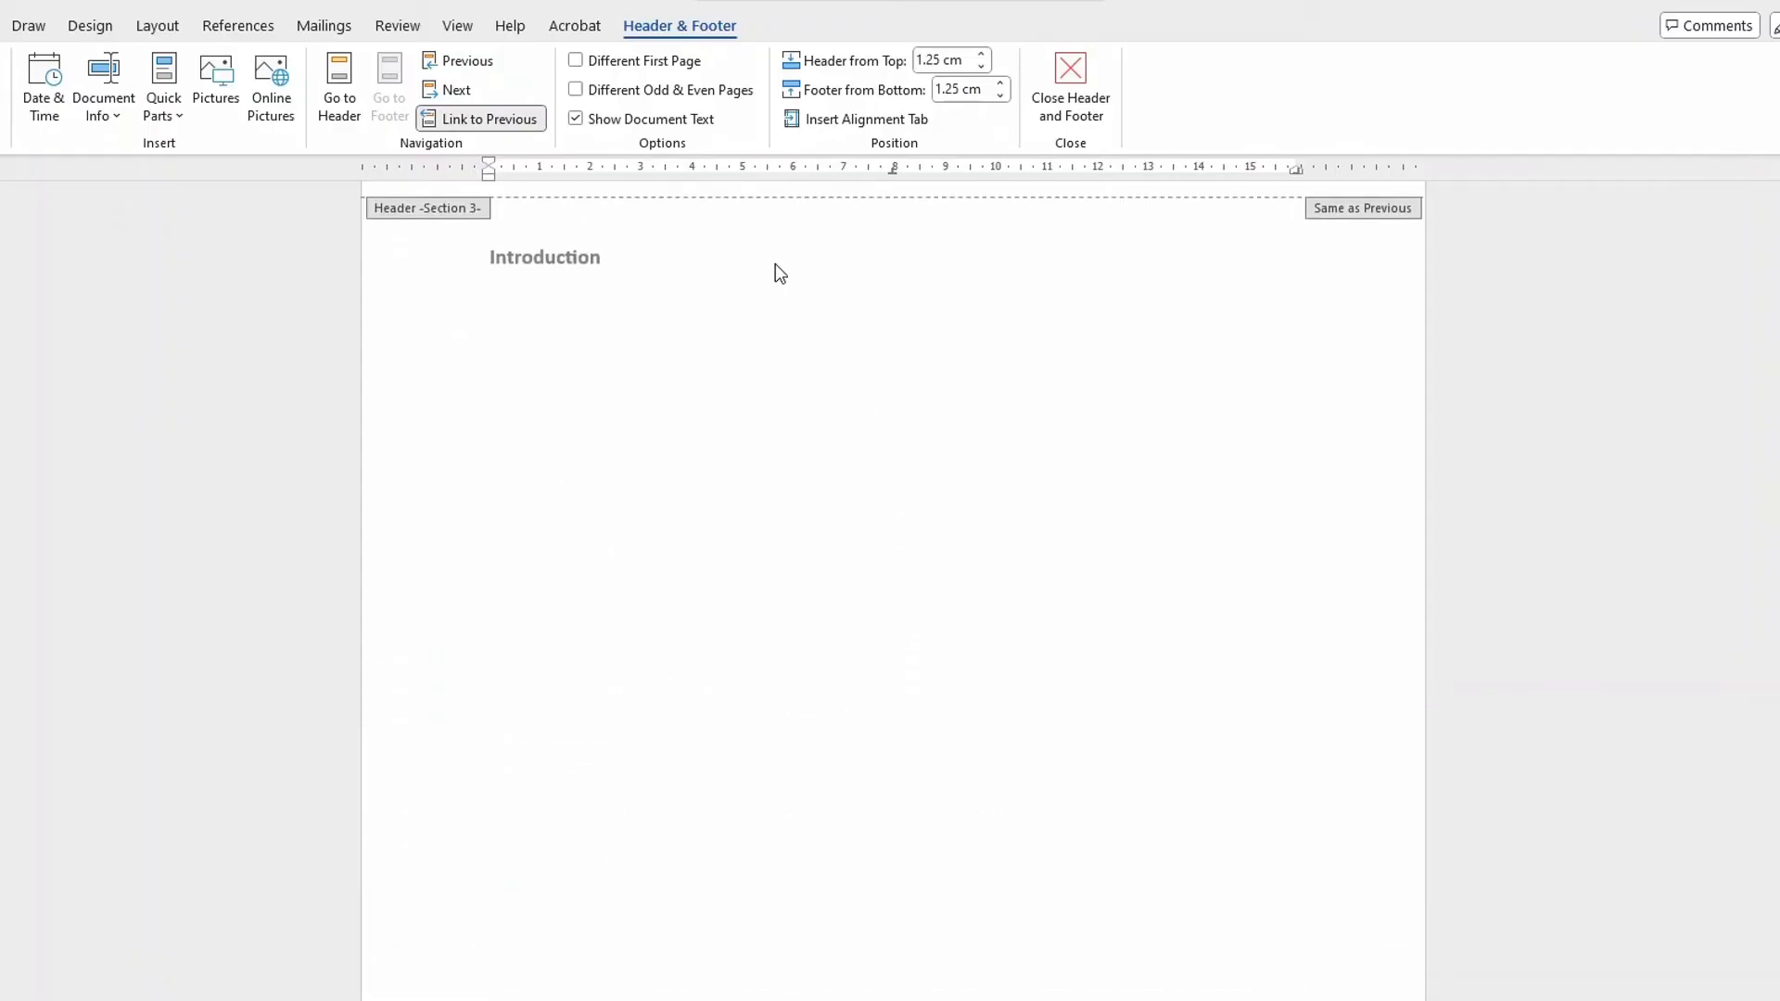
{"action": "scroll", "coordinate": [731, 441], "scroll_direction": "up", "scroll_amount": 3}
{"action": "scroll", "coordinate": [715, 449], "scroll_direction": "down", "scroll_amount": 1}
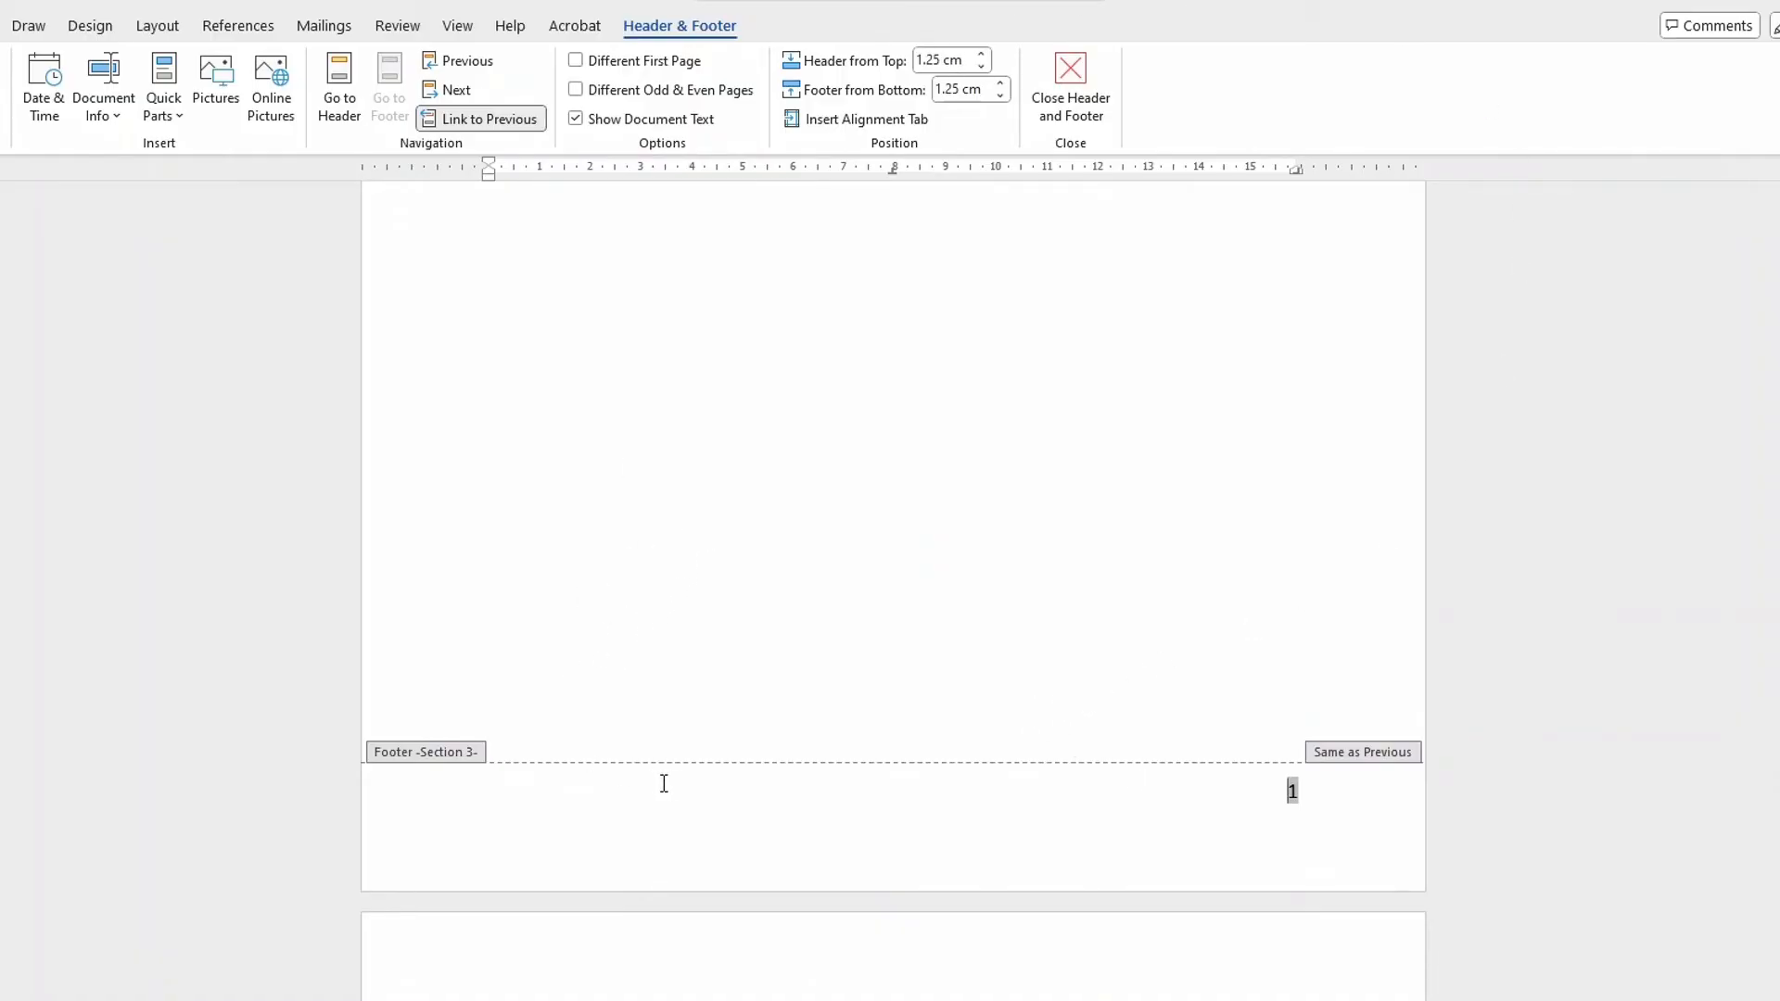
{"action": "left_click", "coordinate": [1220, 813]}
{"action": "left_click", "coordinate": [492, 121]}
Step: Return to the Acknowledgements page and leave the footer, placing the cursor in the body text below its heading
{"action": "scroll", "coordinate": [659, 705], "scroll_direction": "up", "scroll_amount": 10}
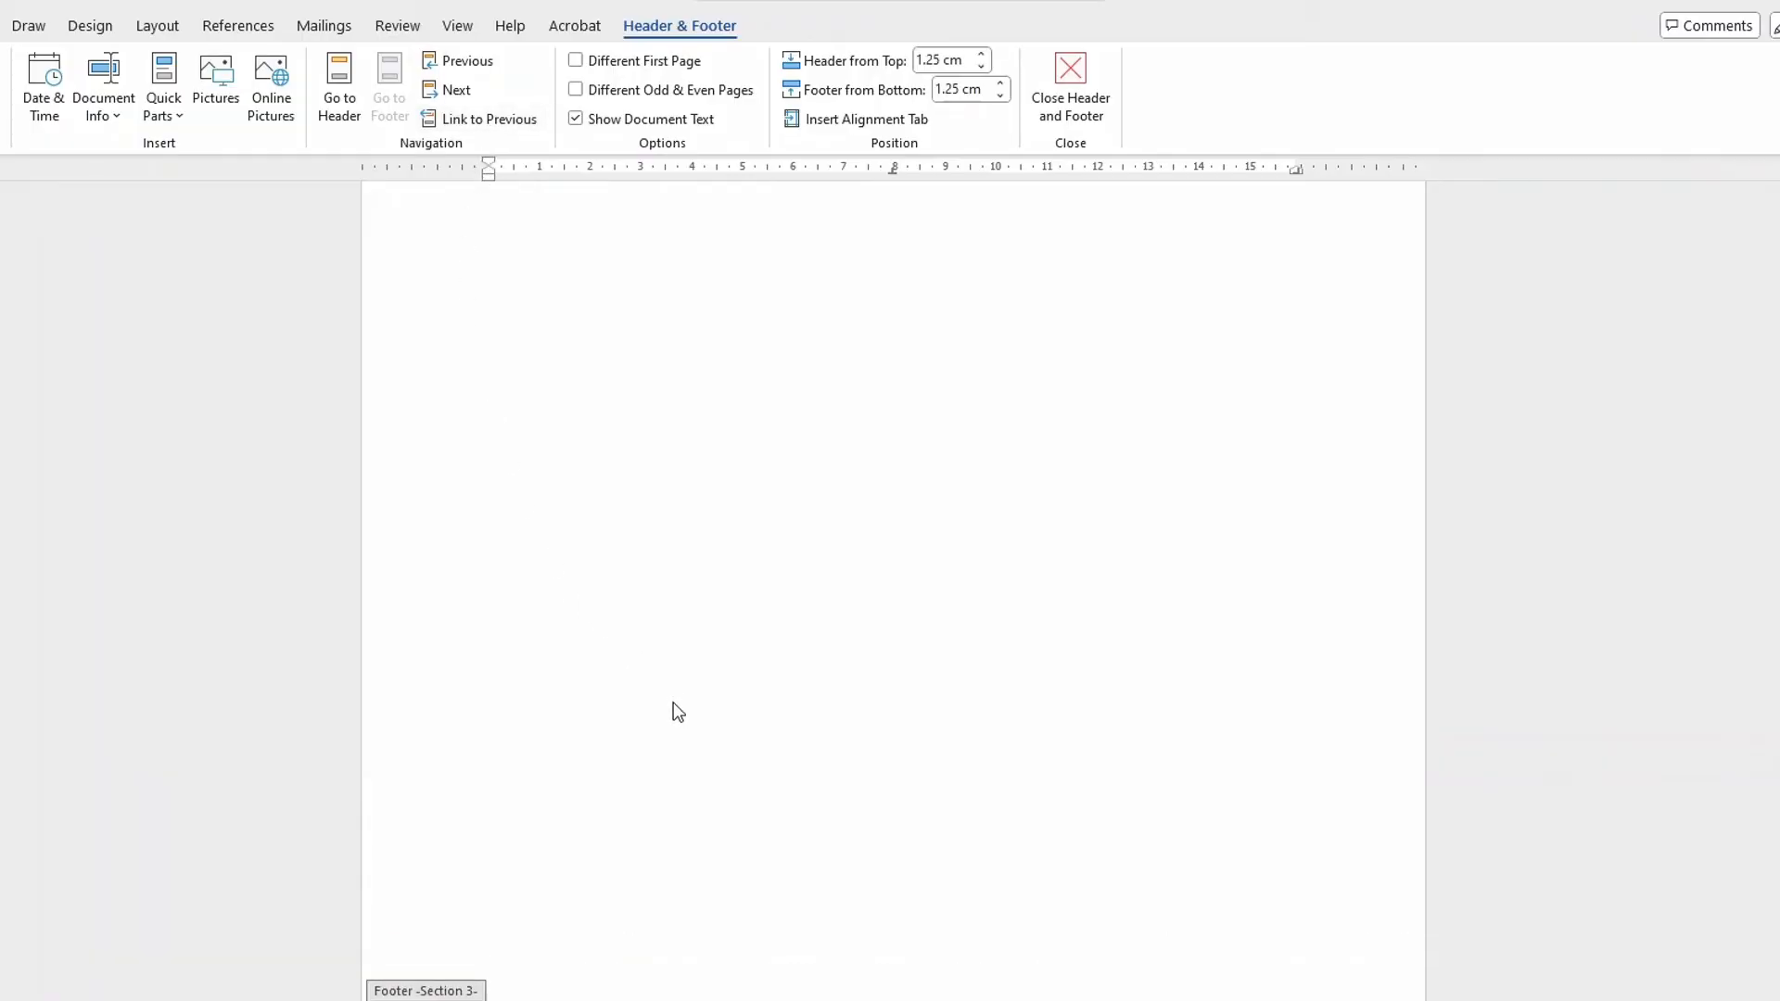
{"action": "scroll", "coordinate": [649, 753], "scroll_direction": "up", "scroll_amount": 10}
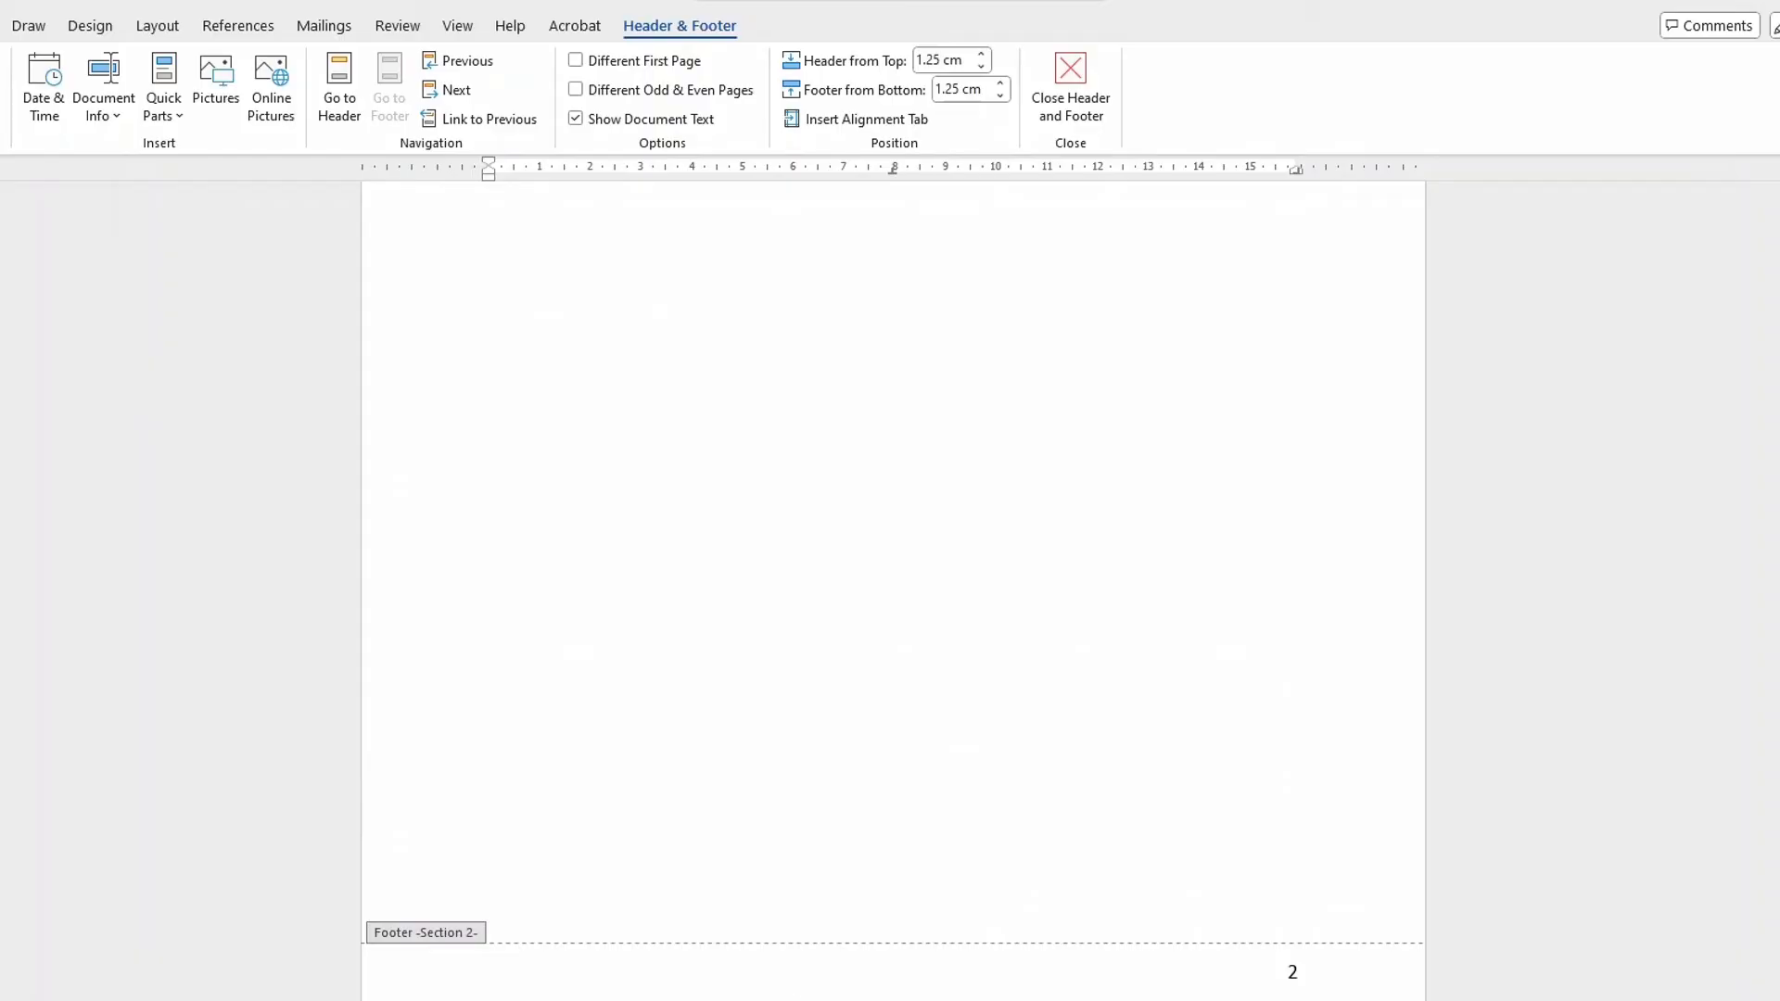
{"action": "scroll", "coordinate": [805, 841], "scroll_direction": "up", "scroll_amount": 10}
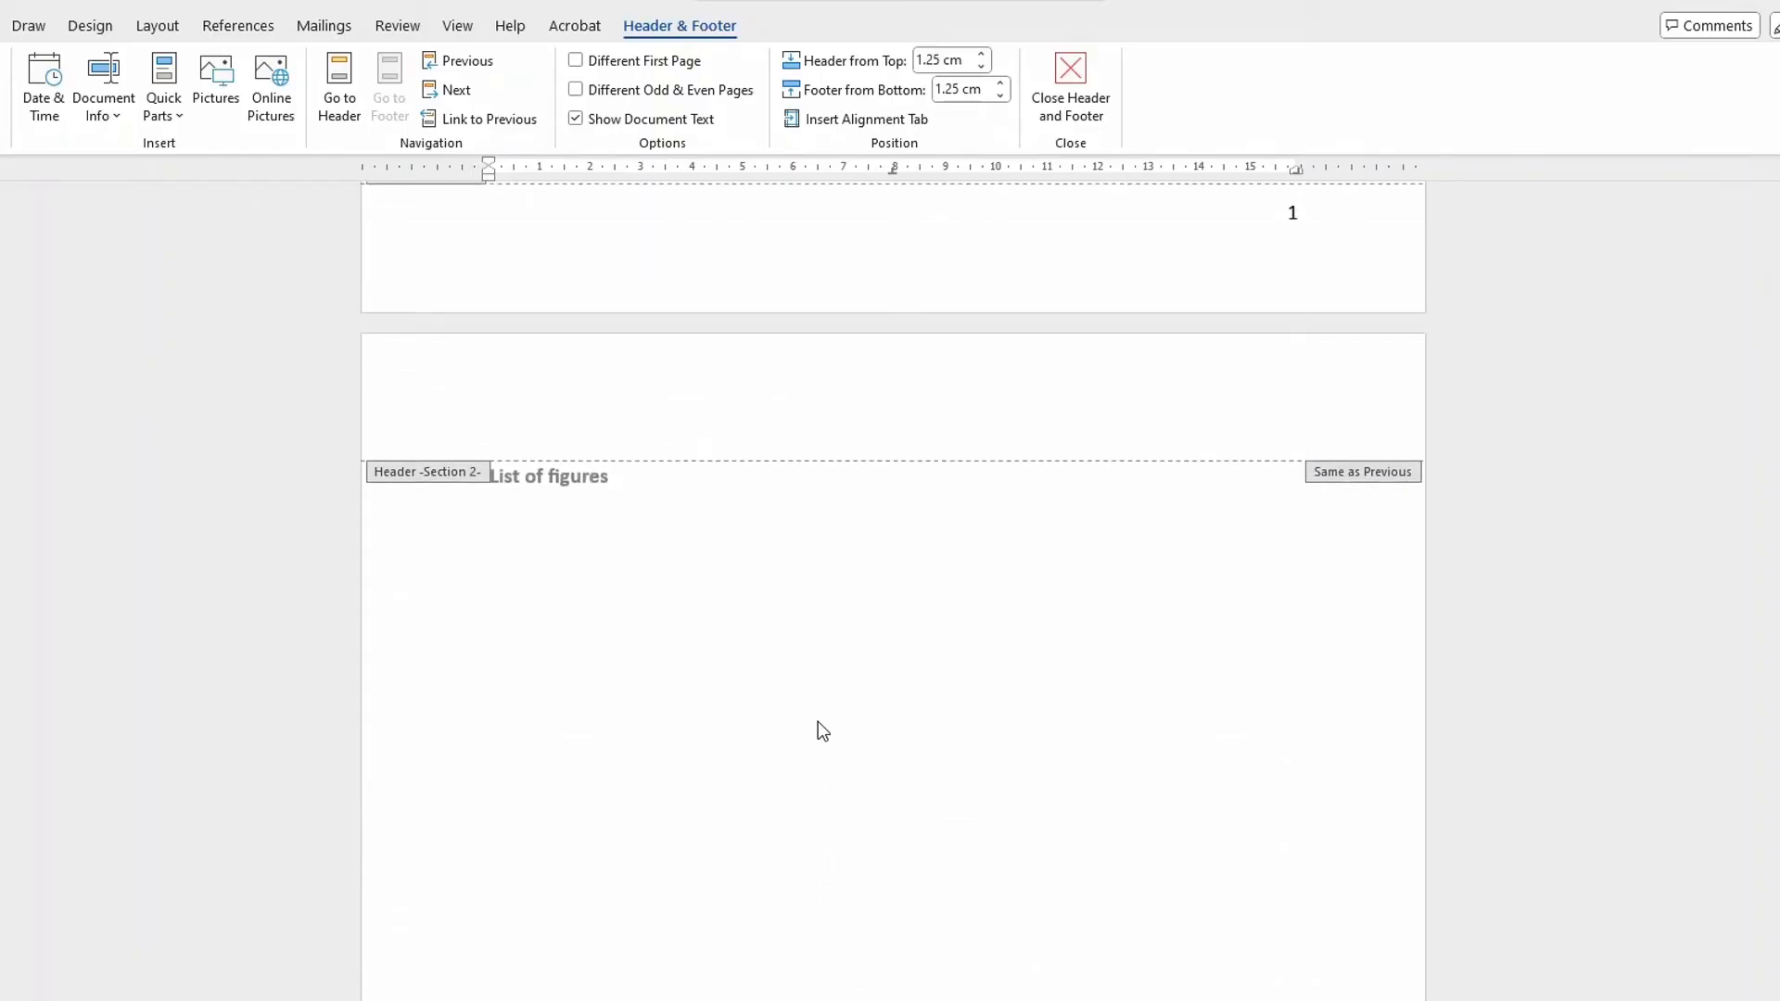
{"action": "scroll", "coordinate": [818, 722], "scroll_direction": "up", "scroll_amount": 5}
{"action": "scroll", "coordinate": [818, 722], "scroll_direction": "up", "scroll_amount": 5}
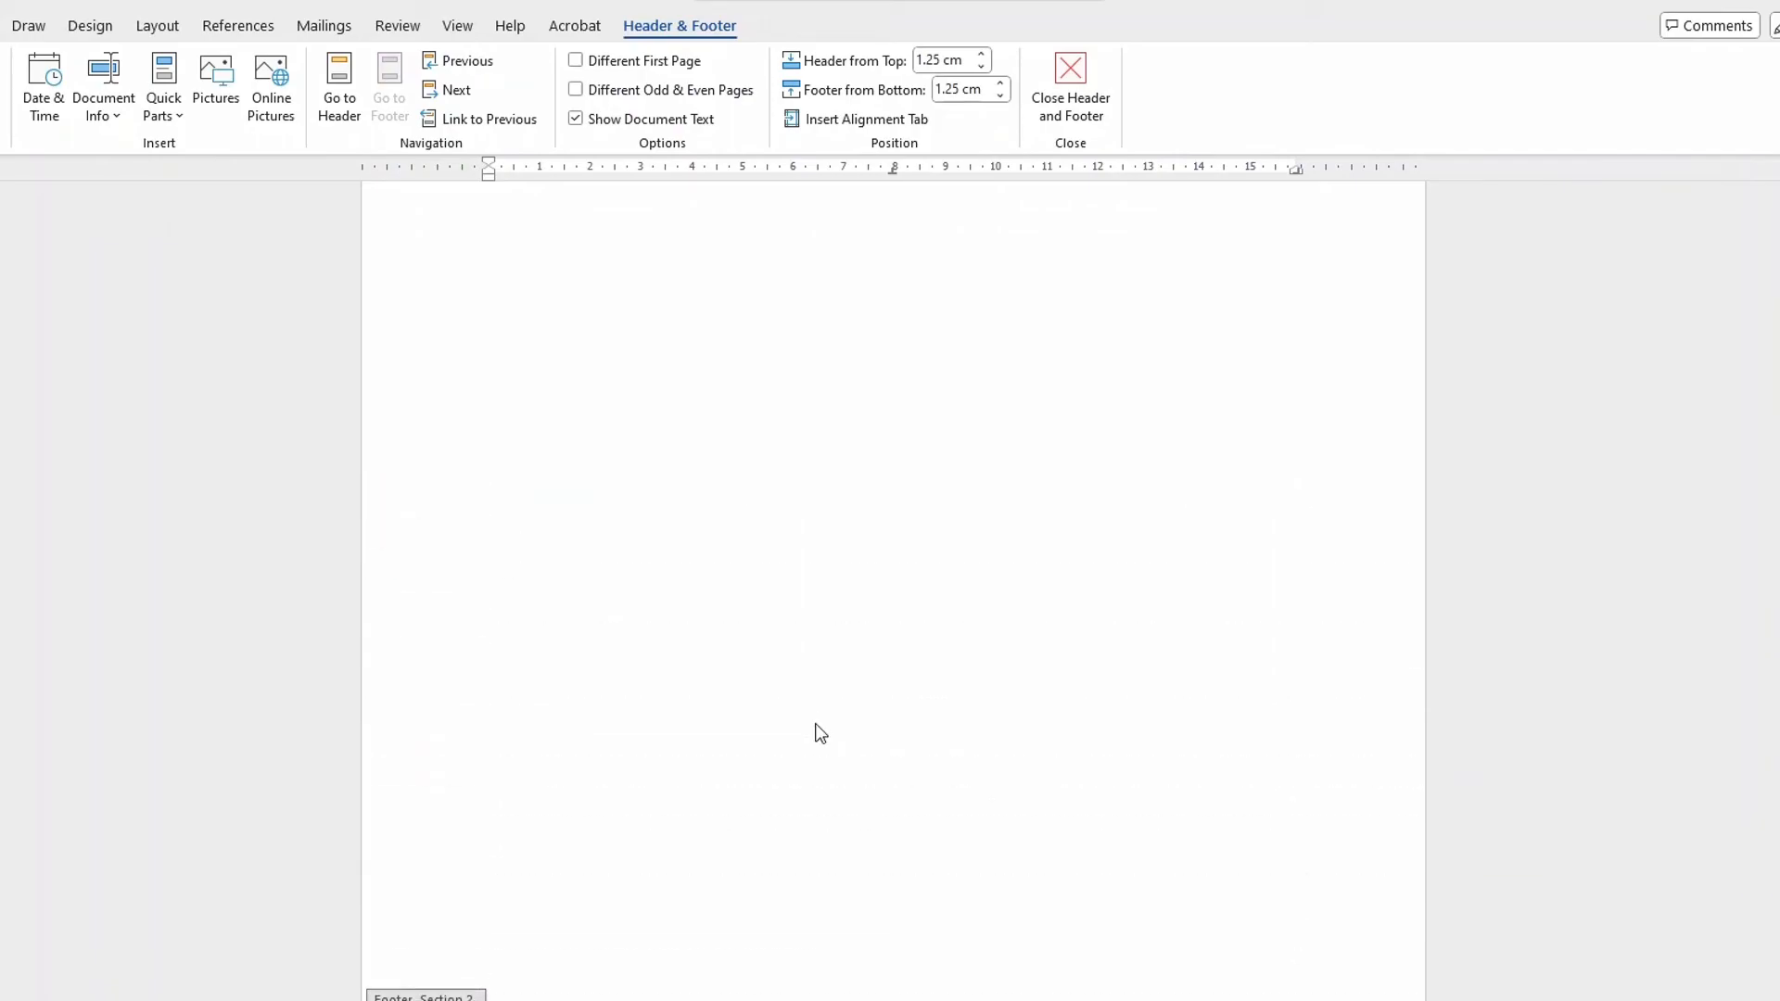
{"action": "scroll", "coordinate": [822, 731], "scroll_direction": "up", "scroll_amount": 3}
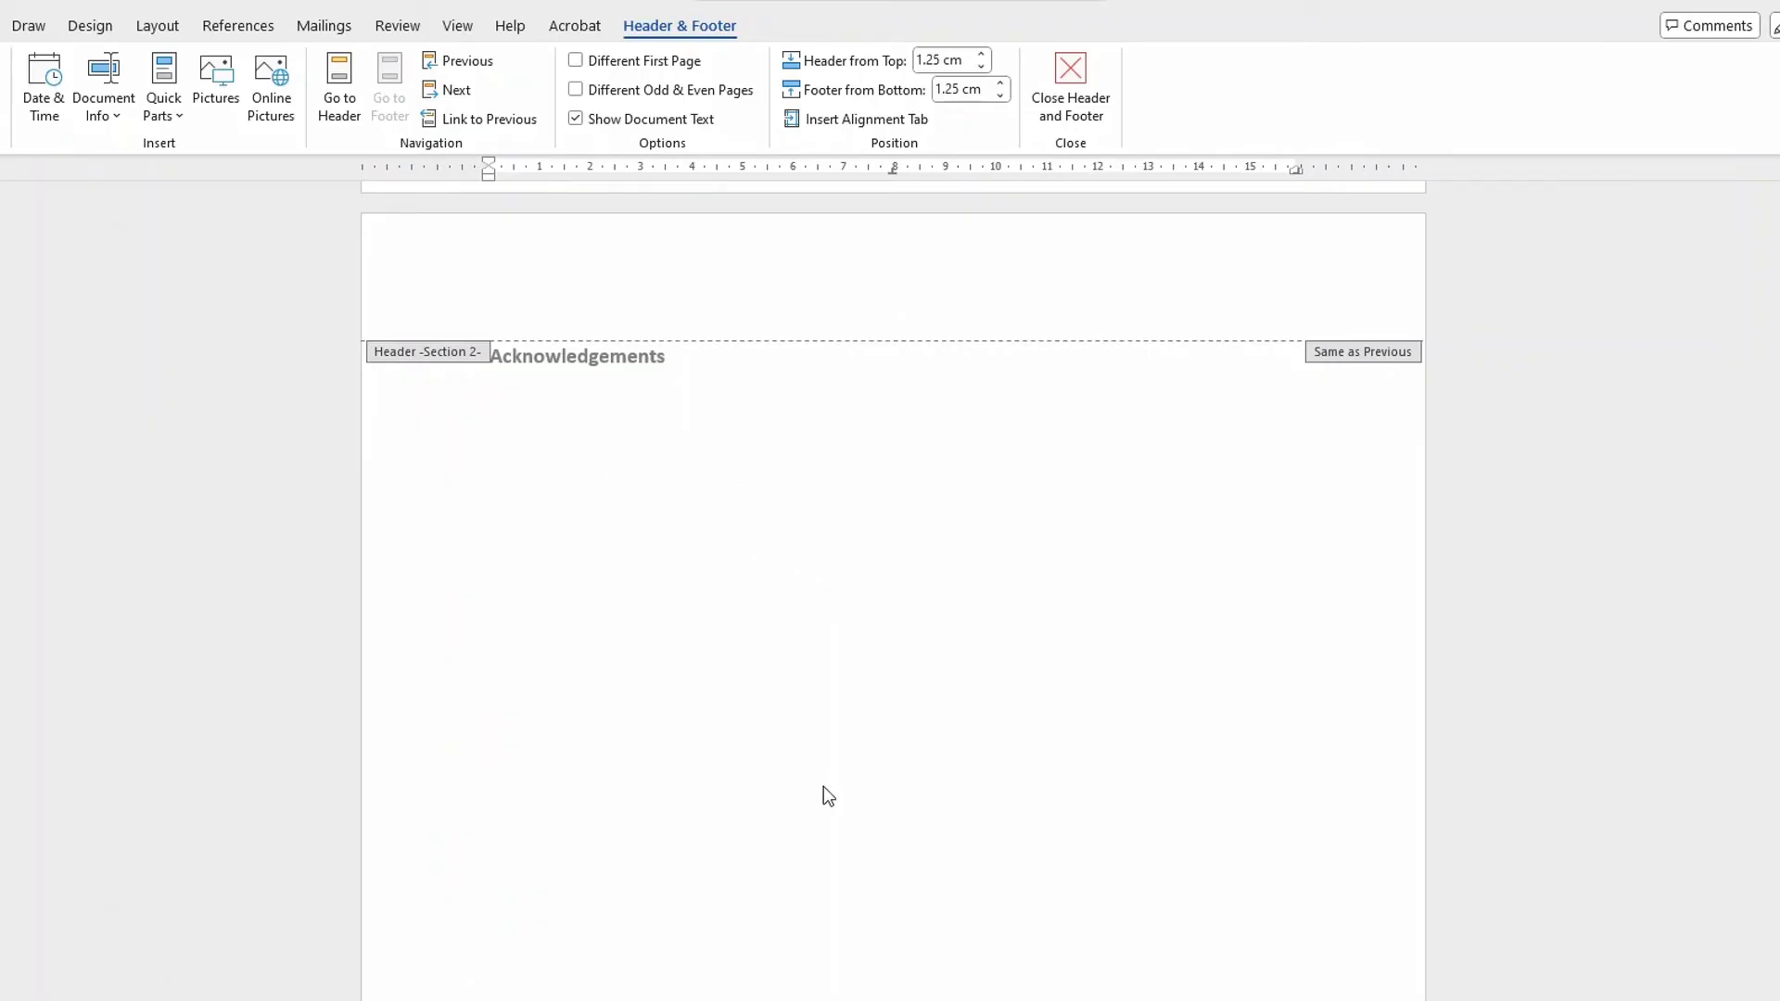
{"action": "double_click", "coordinate": [617, 443]}
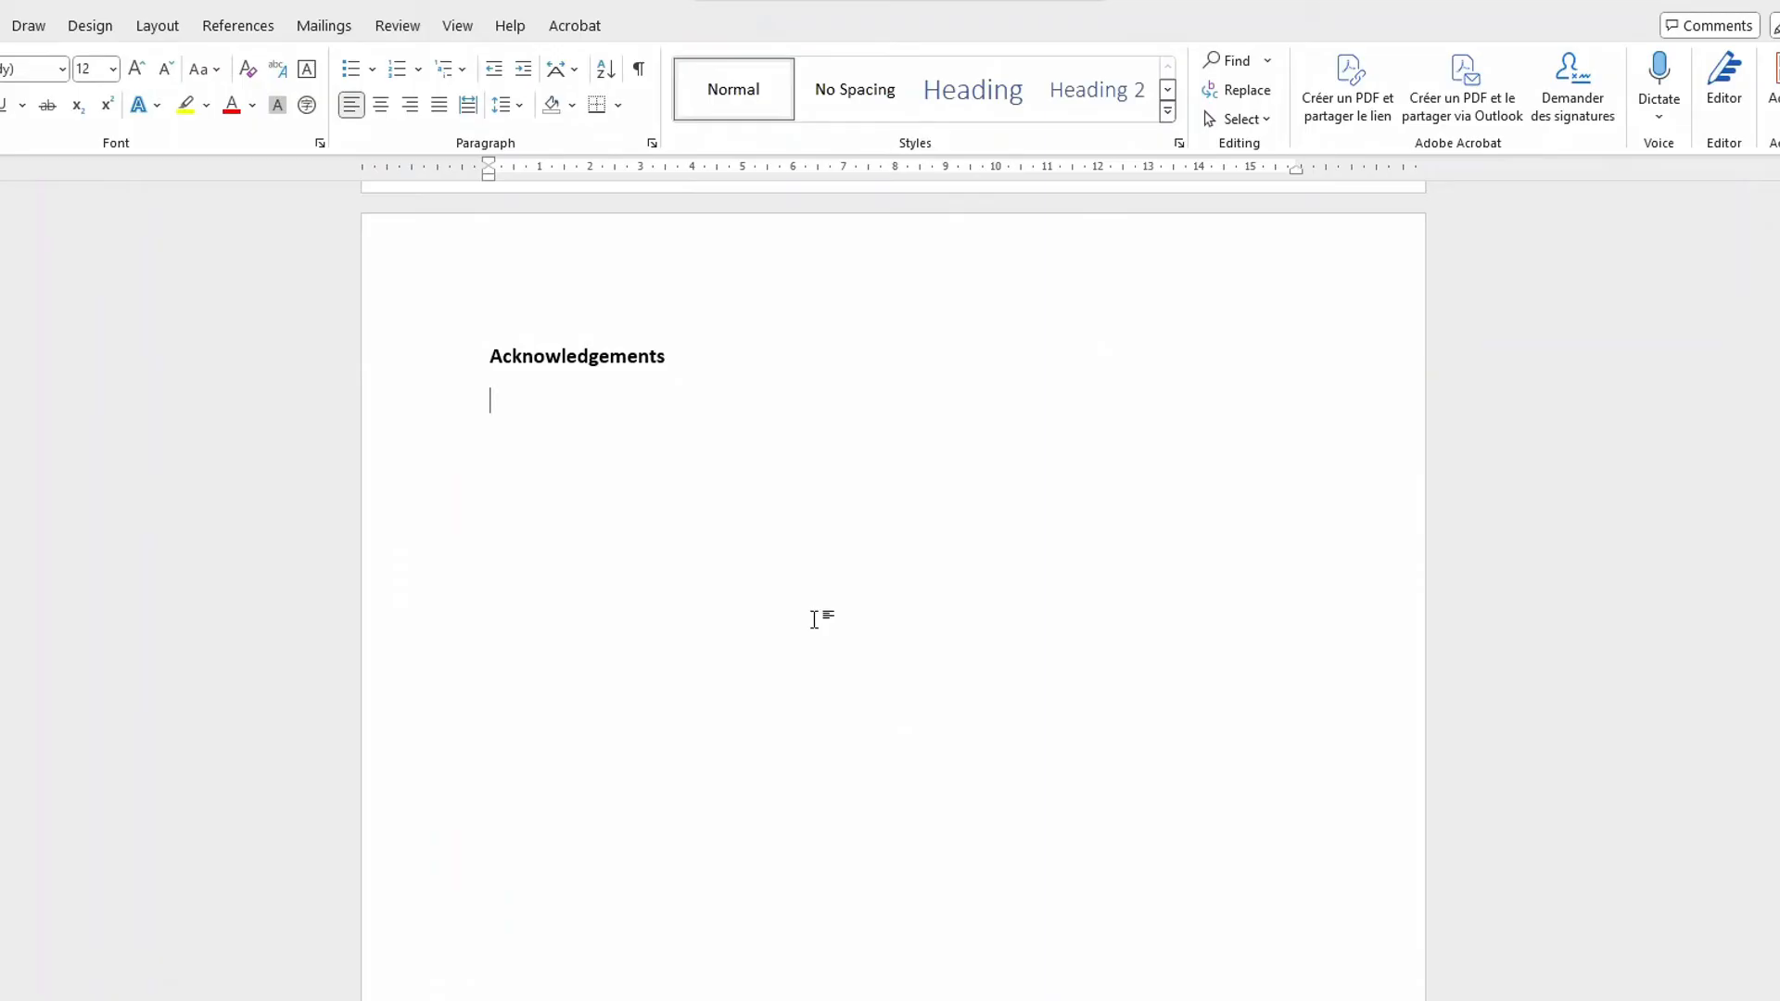
Step: Format the page numbers of the Acknowledgements section as I, II, III, … with numbering starting at I
{"action": "scroll", "coordinate": [814, 620], "scroll_direction": "up", "scroll_amount": 3}
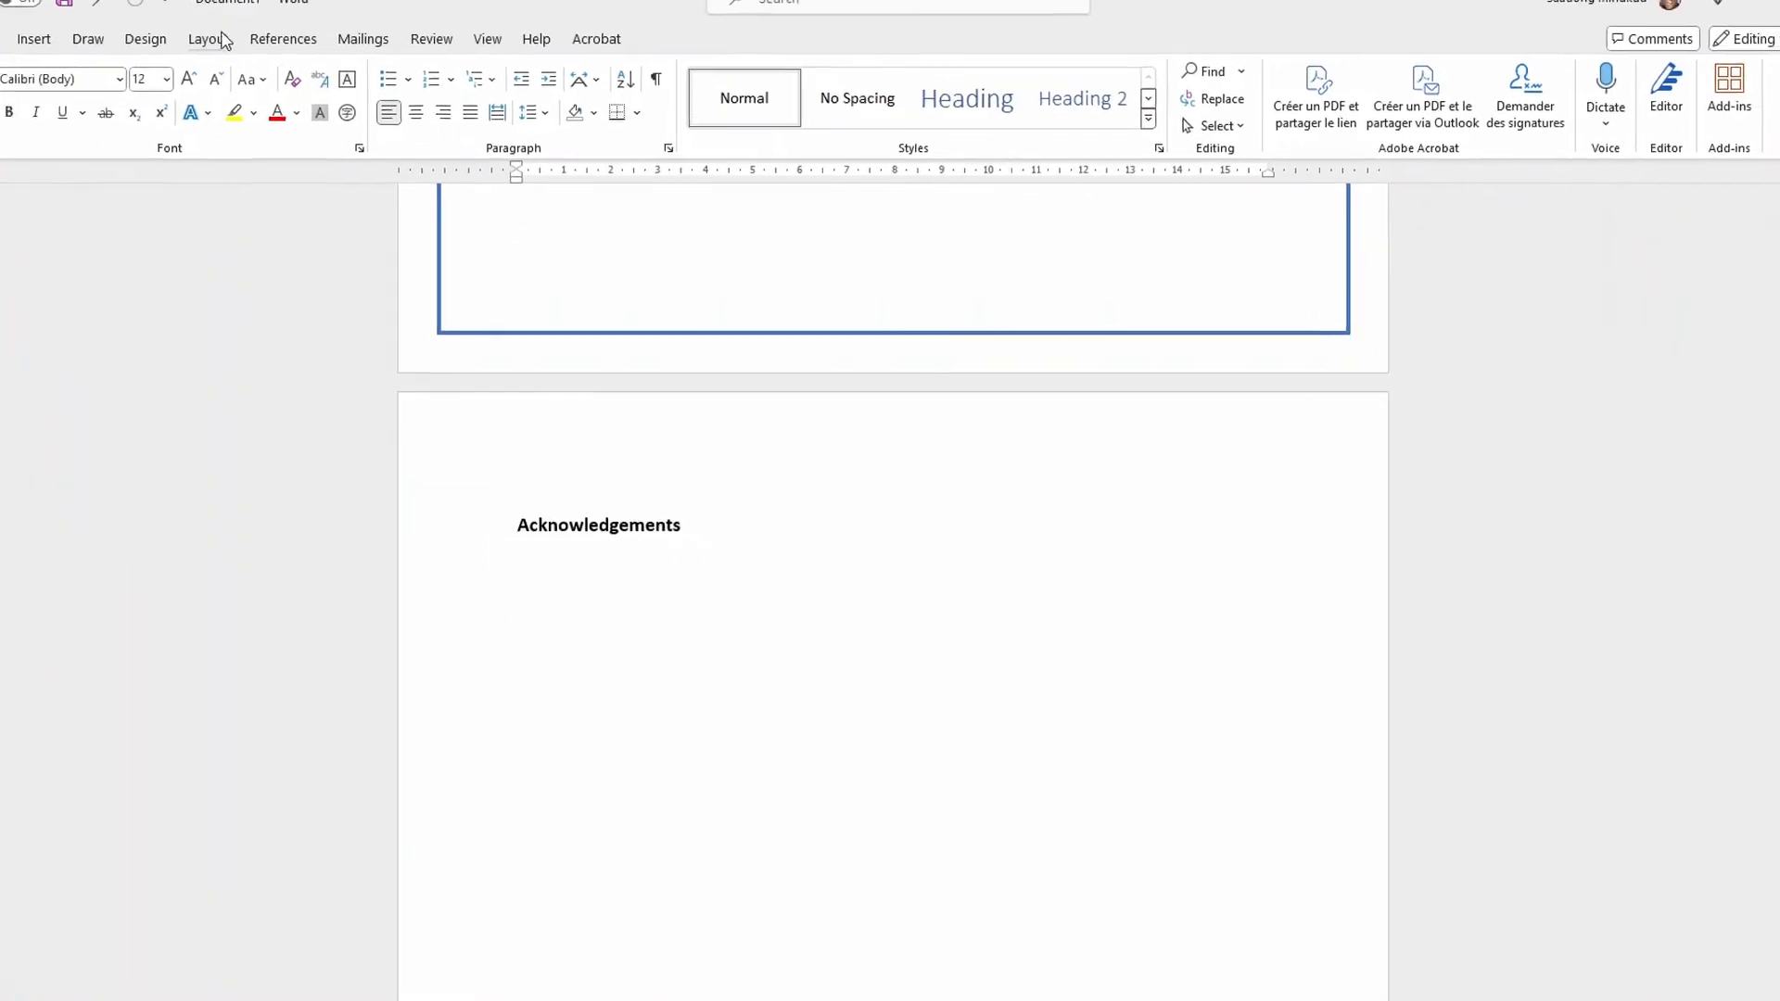
{"action": "left_click", "coordinate": [35, 38]}
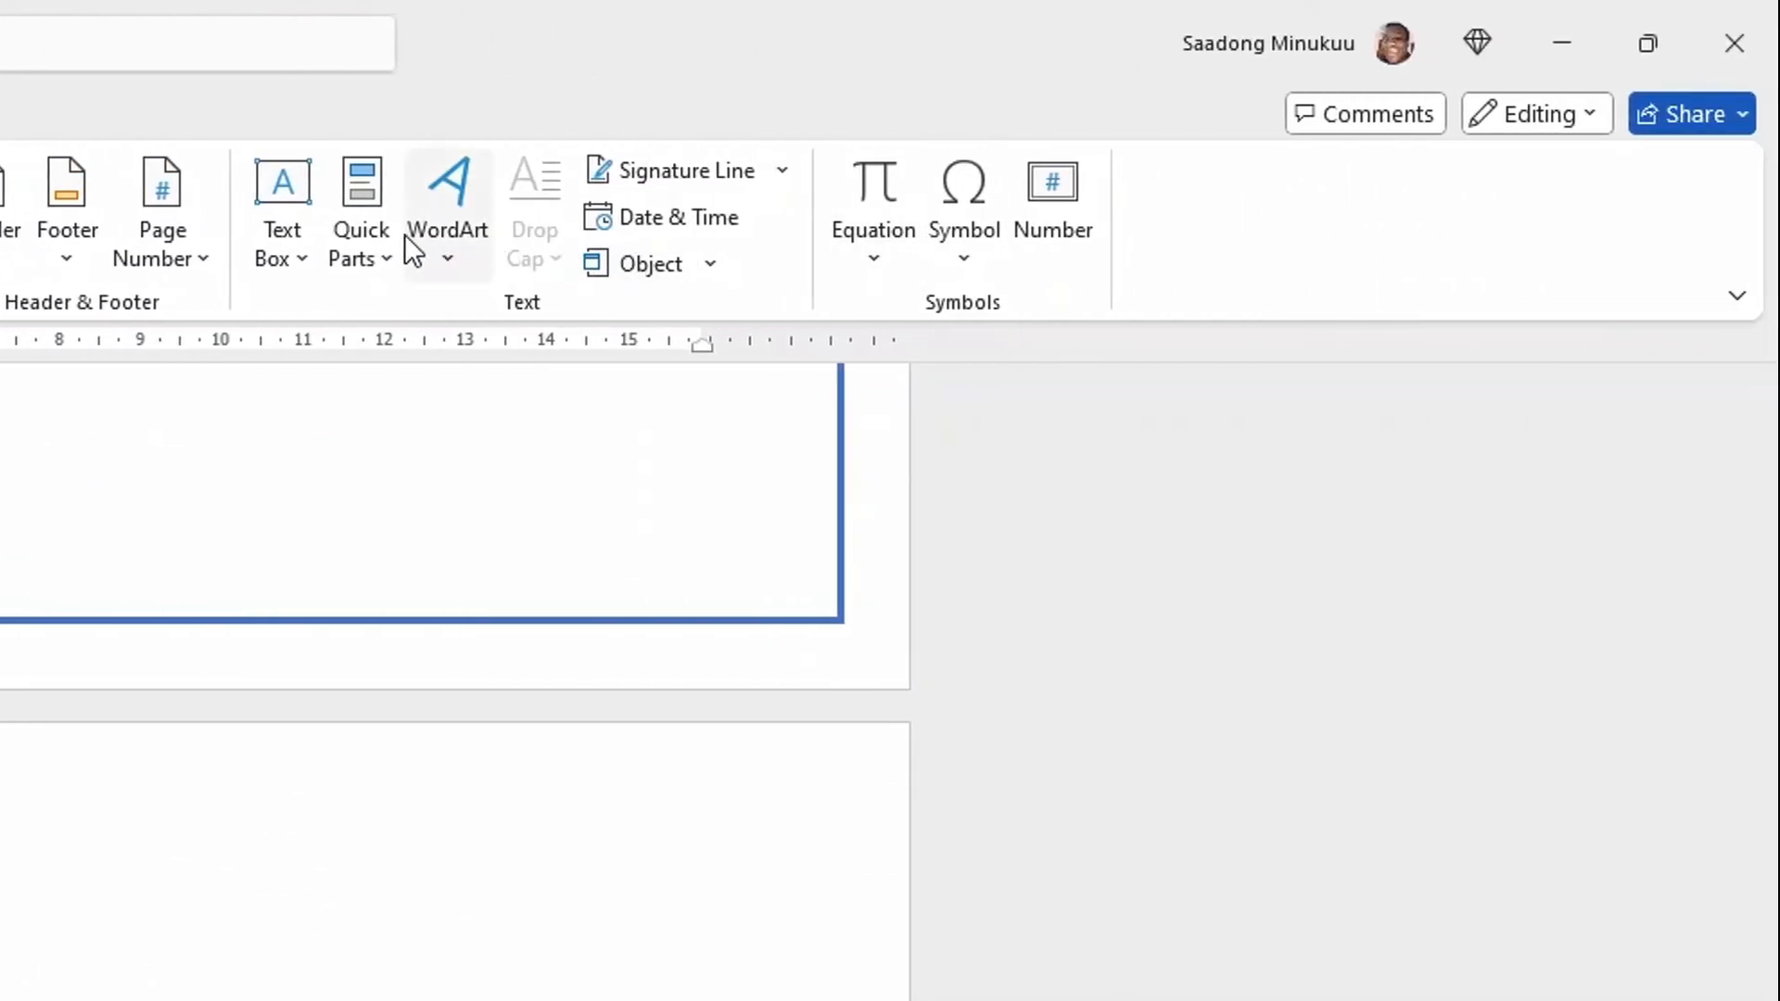
{"action": "left_click", "coordinate": [200, 263]}
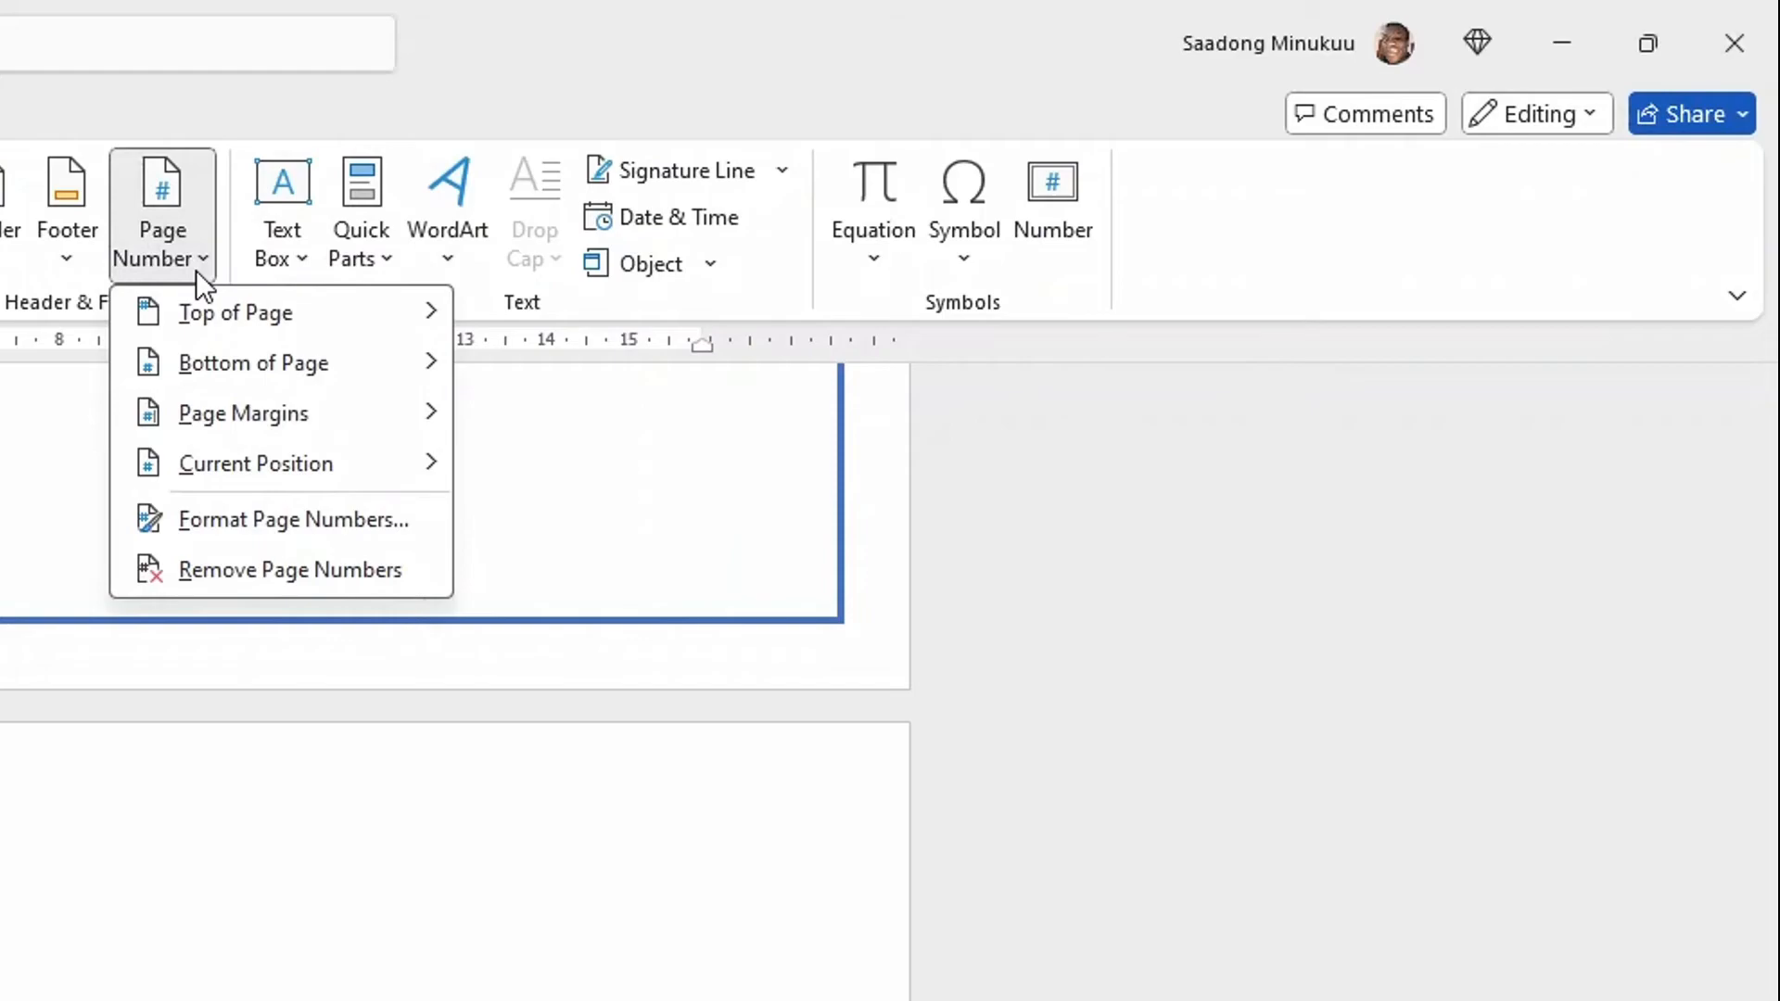
{"action": "left_click", "coordinate": [235, 526]}
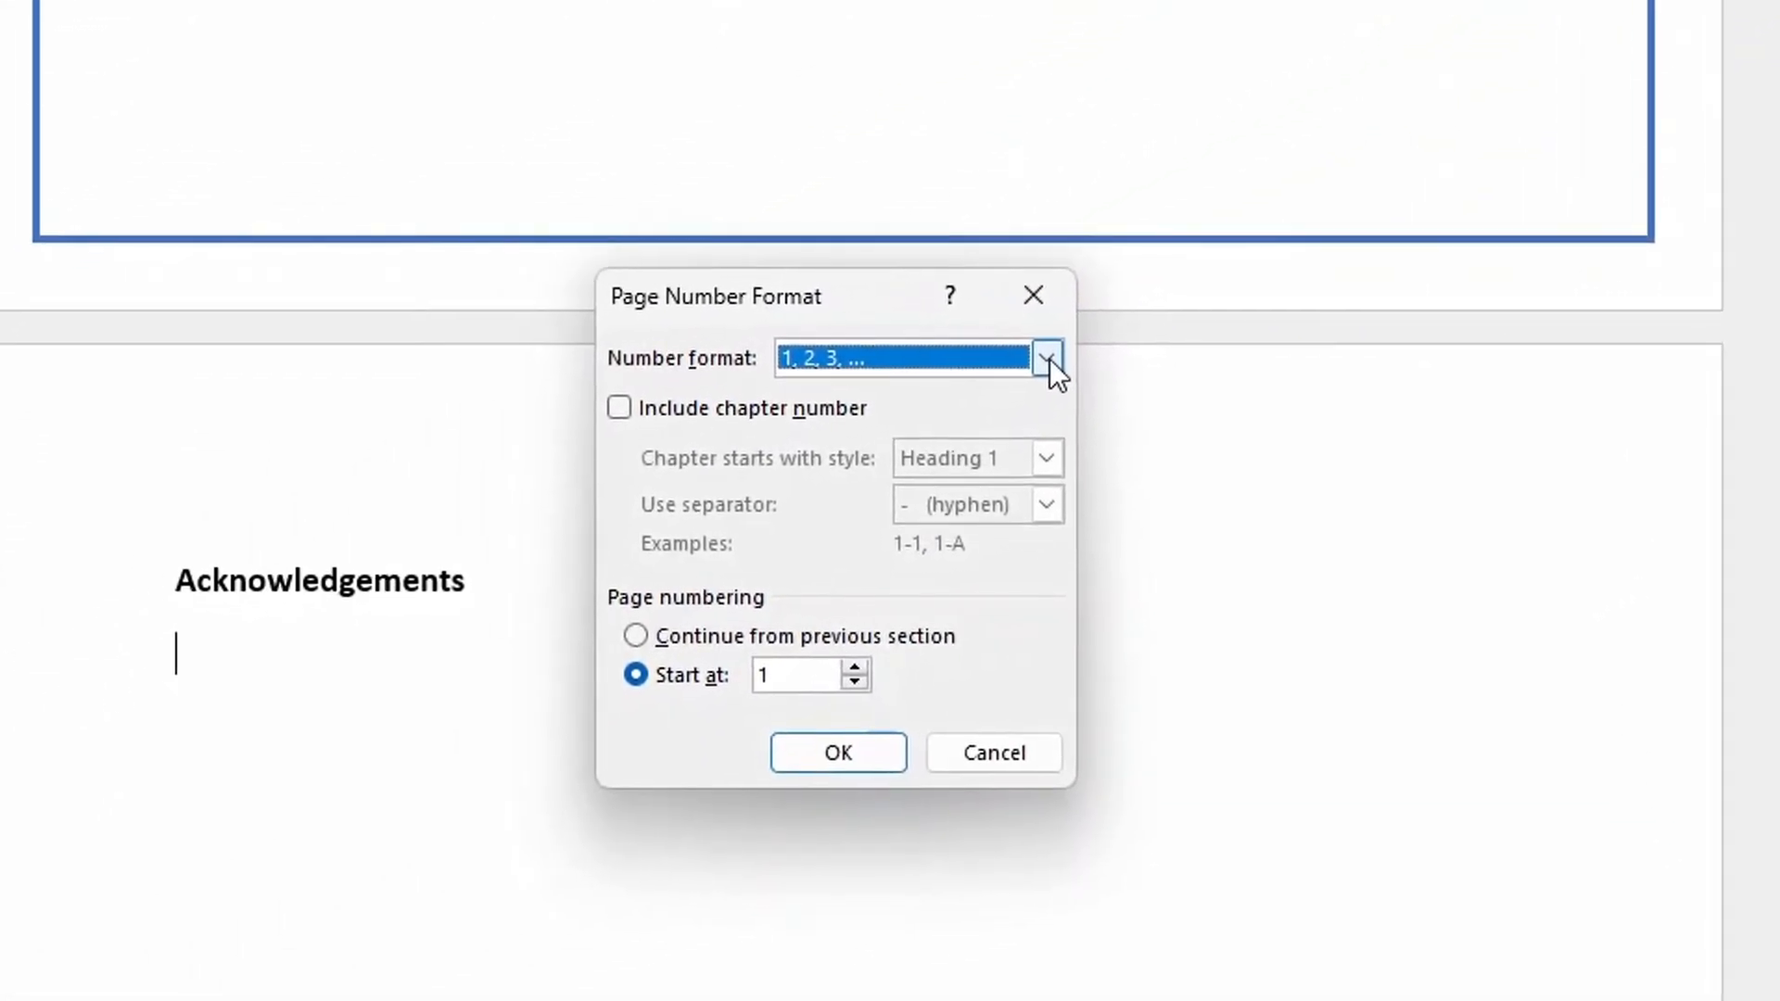
{"action": "left_click", "coordinate": [288, 721]}
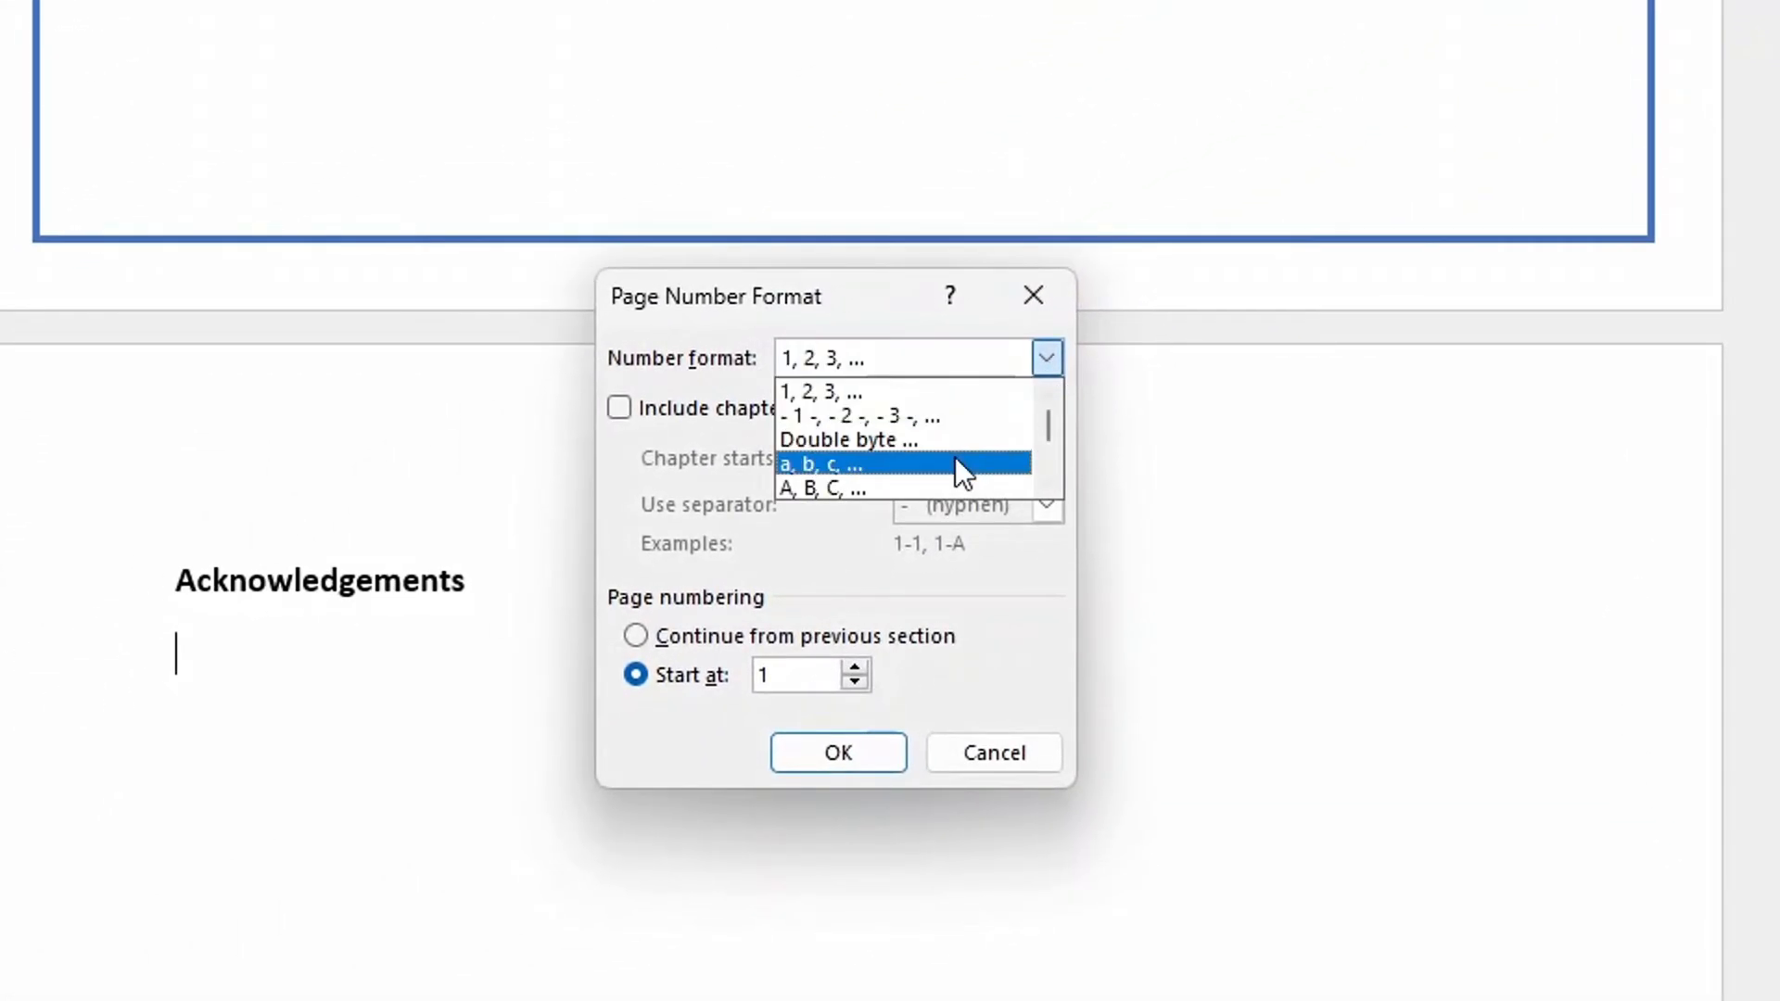
{"action": "scroll", "coordinate": [951, 465], "scroll_direction": "down", "scroll_amount": 2}
{"action": "left_click", "coordinate": [898, 487]}
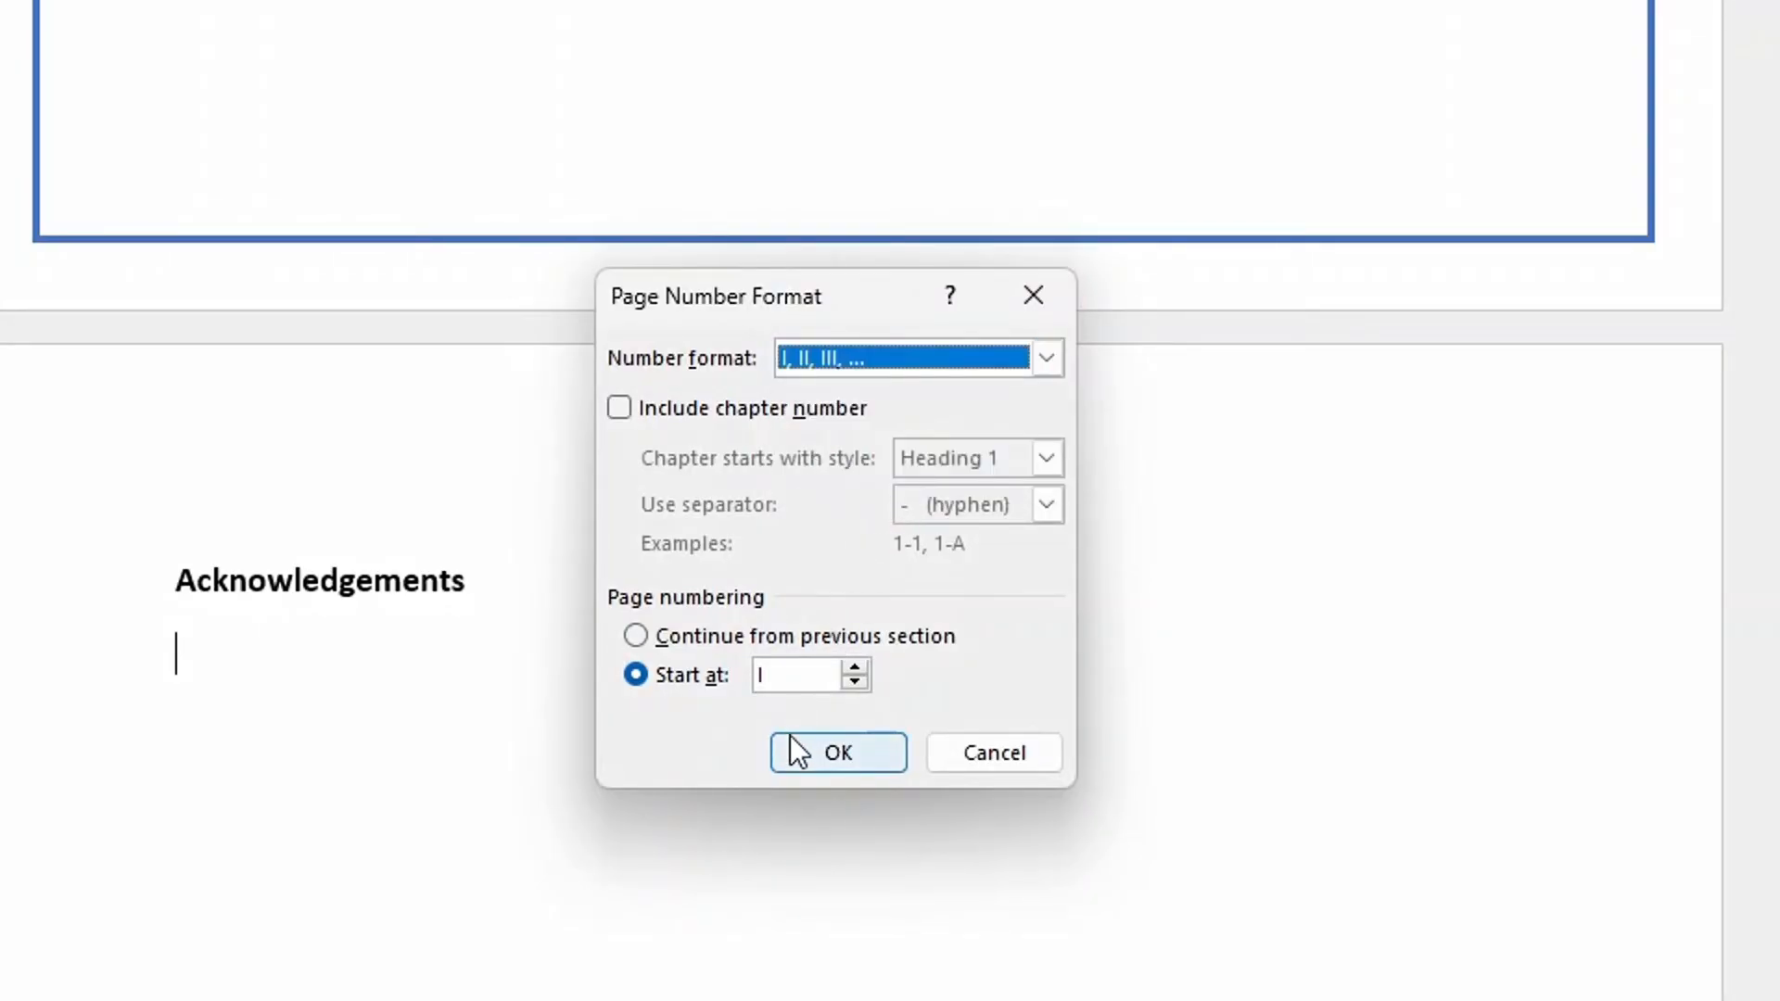
{"action": "left_click", "coordinate": [636, 674]}
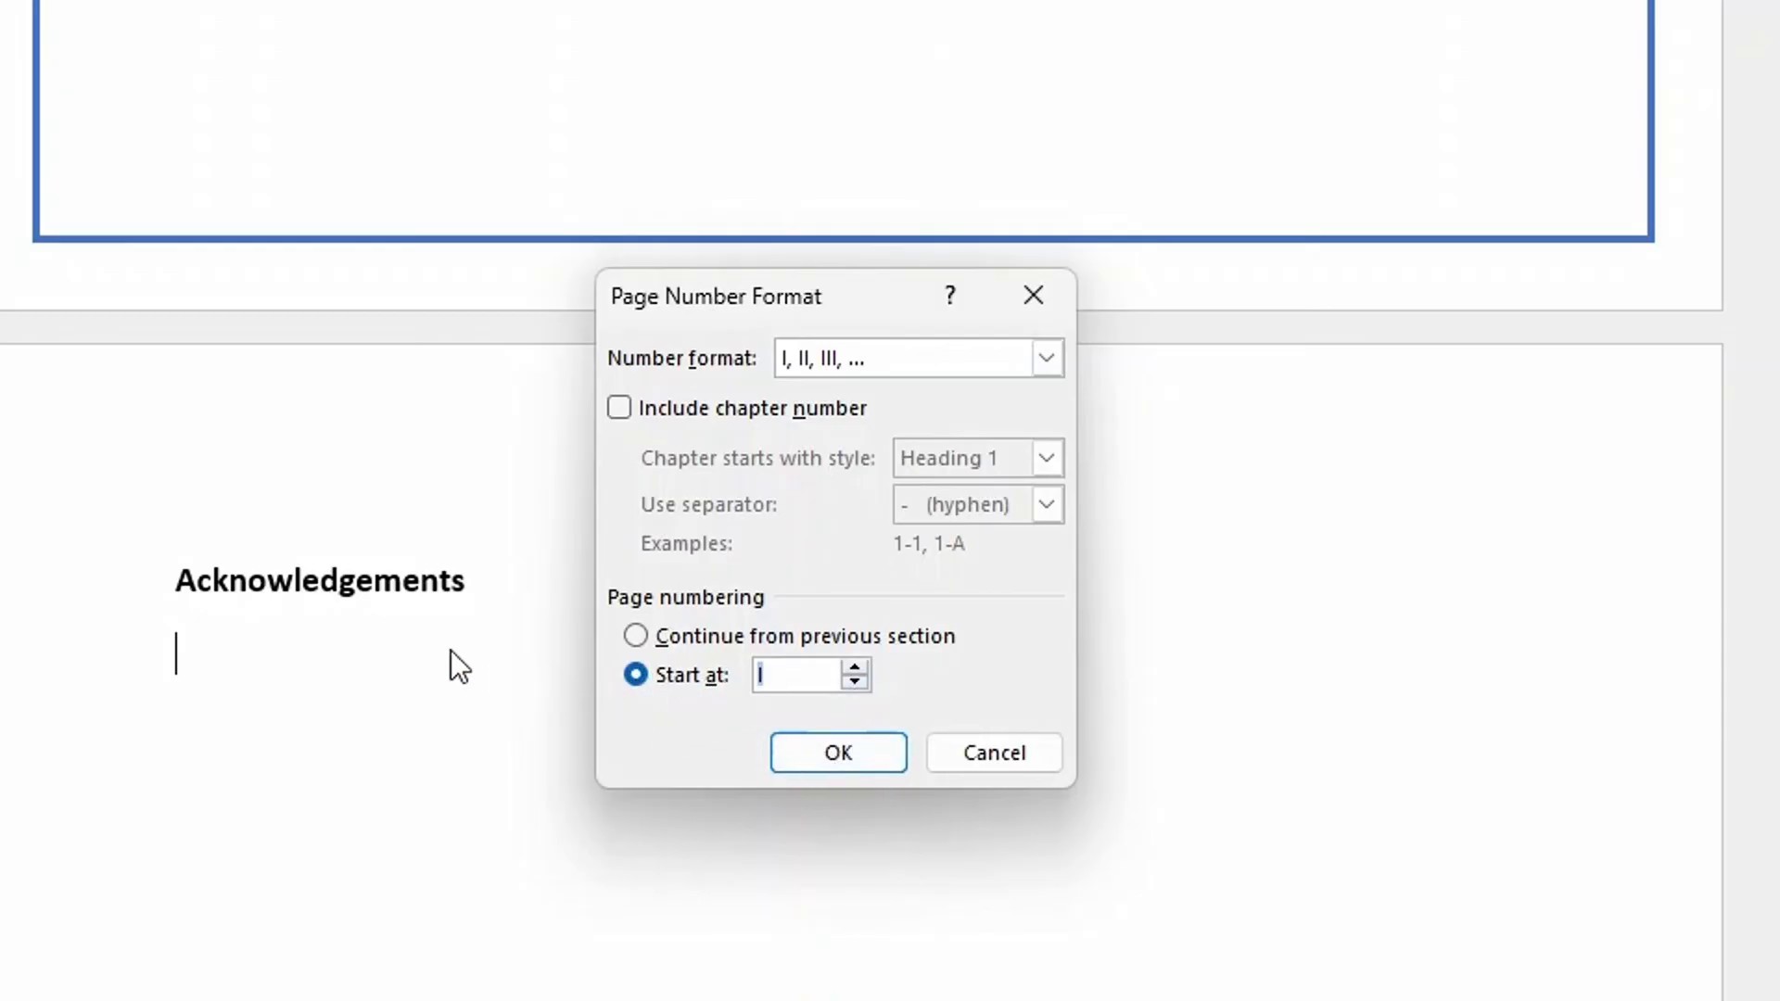
{"action": "left_click", "coordinate": [839, 753]}
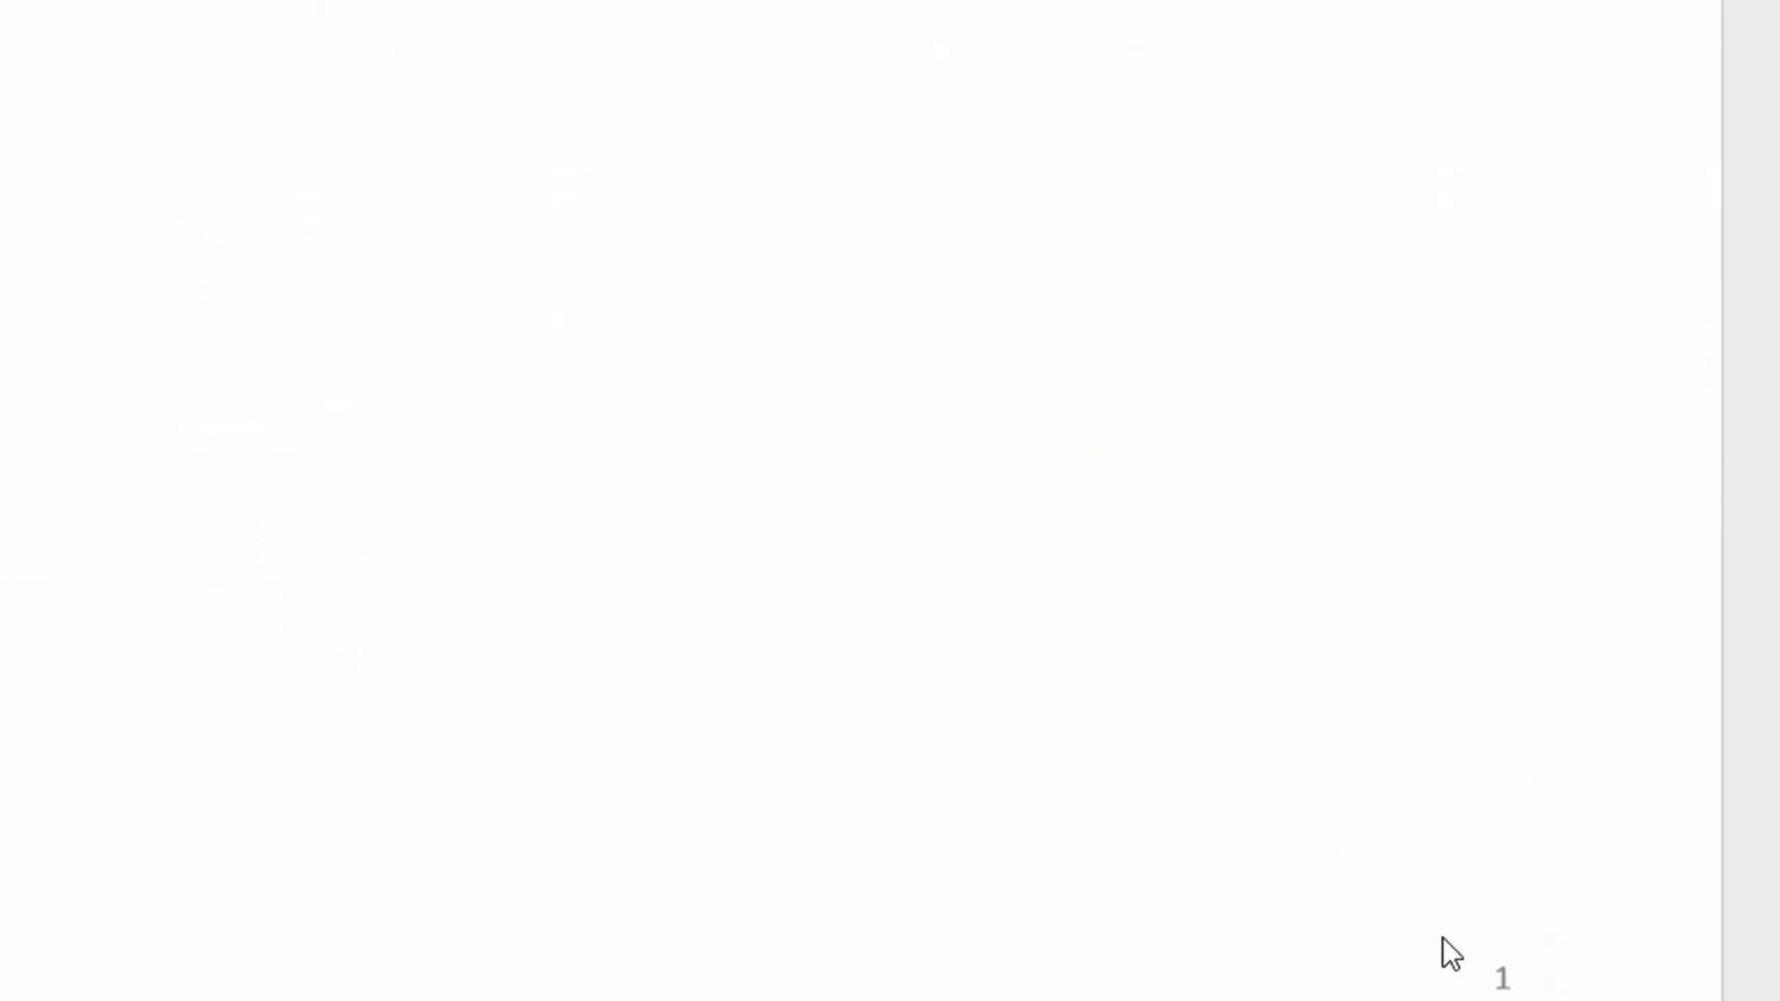
Step: Examine the footer page numbers from the document's last pages back to the Acknowledgements page
{"action": "scroll", "coordinate": [1443, 937], "scroll_direction": "down", "scroll_amount": 1}
{"action": "scroll", "coordinate": [1477, 980], "scroll_direction": "up", "scroll_amount": 2}
{"action": "scroll", "coordinate": [1023, 690], "scroll_direction": "up", "scroll_amount": 5}
{"action": "scroll", "coordinate": [488, 351], "scroll_direction": "down", "scroll_amount": 4}
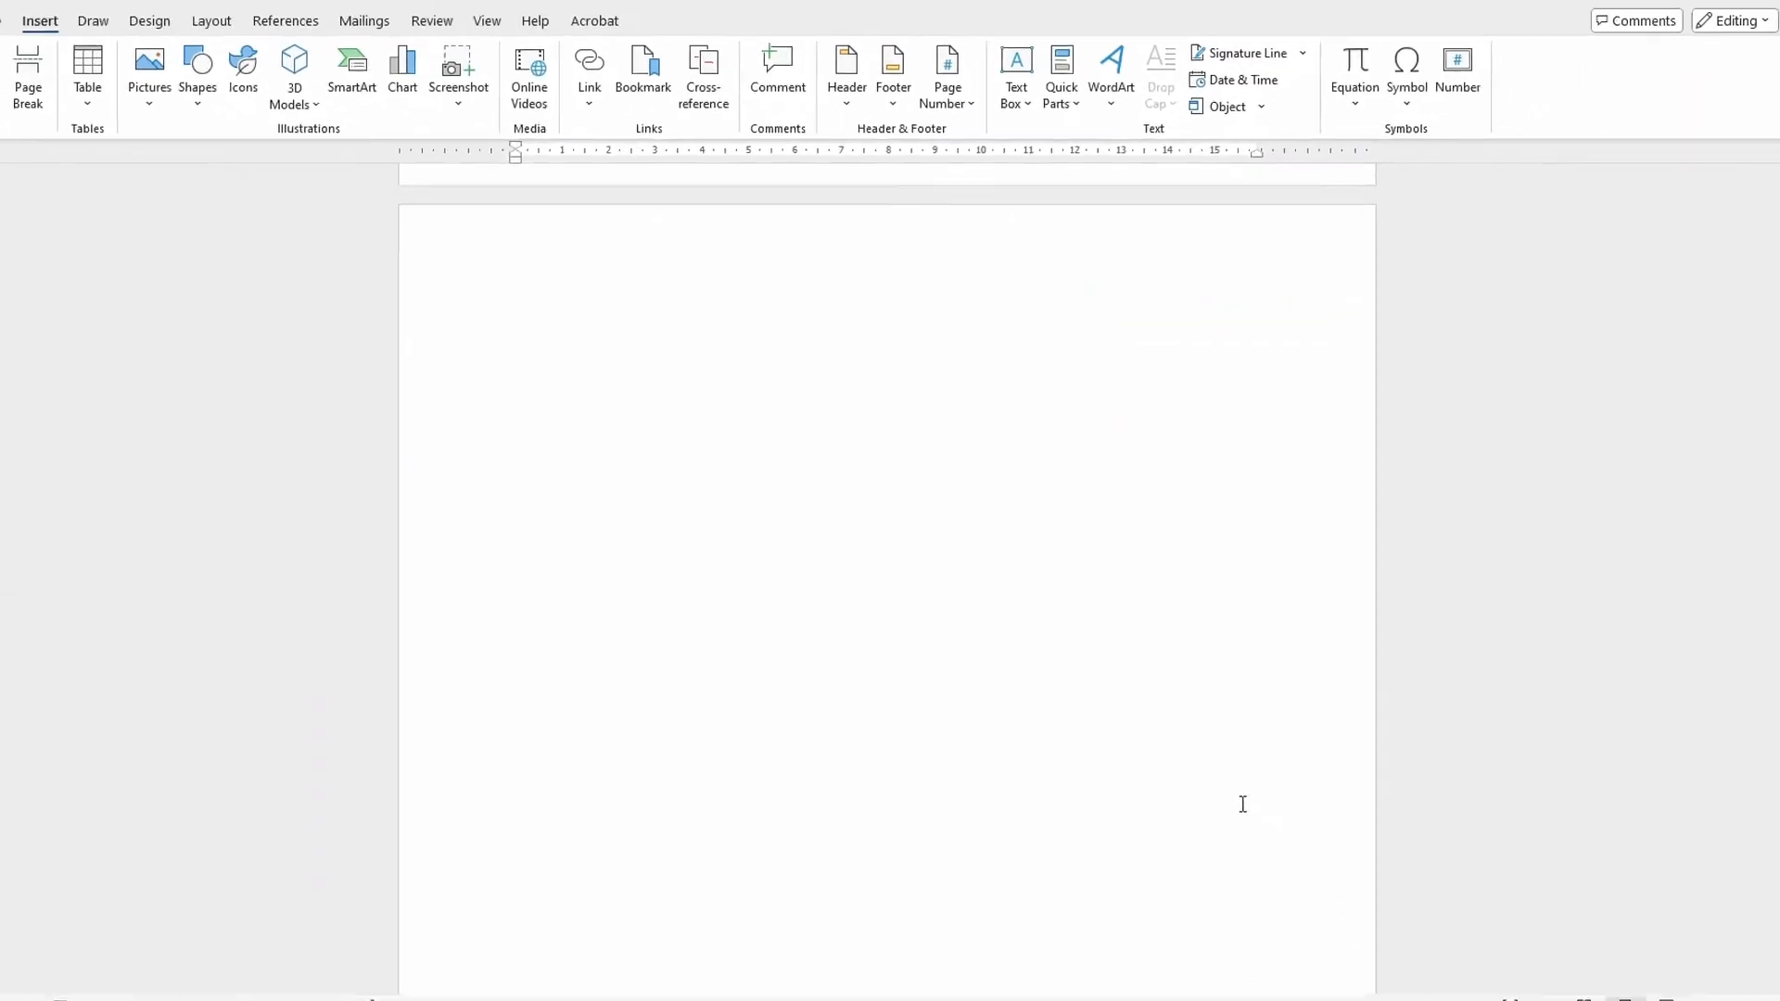
{"action": "scroll", "coordinate": [1210, 779], "scroll_direction": "down", "scroll_amount": 1}
{"action": "scroll", "coordinate": [1205, 774], "scroll_direction": "up", "scroll_amount": 9}
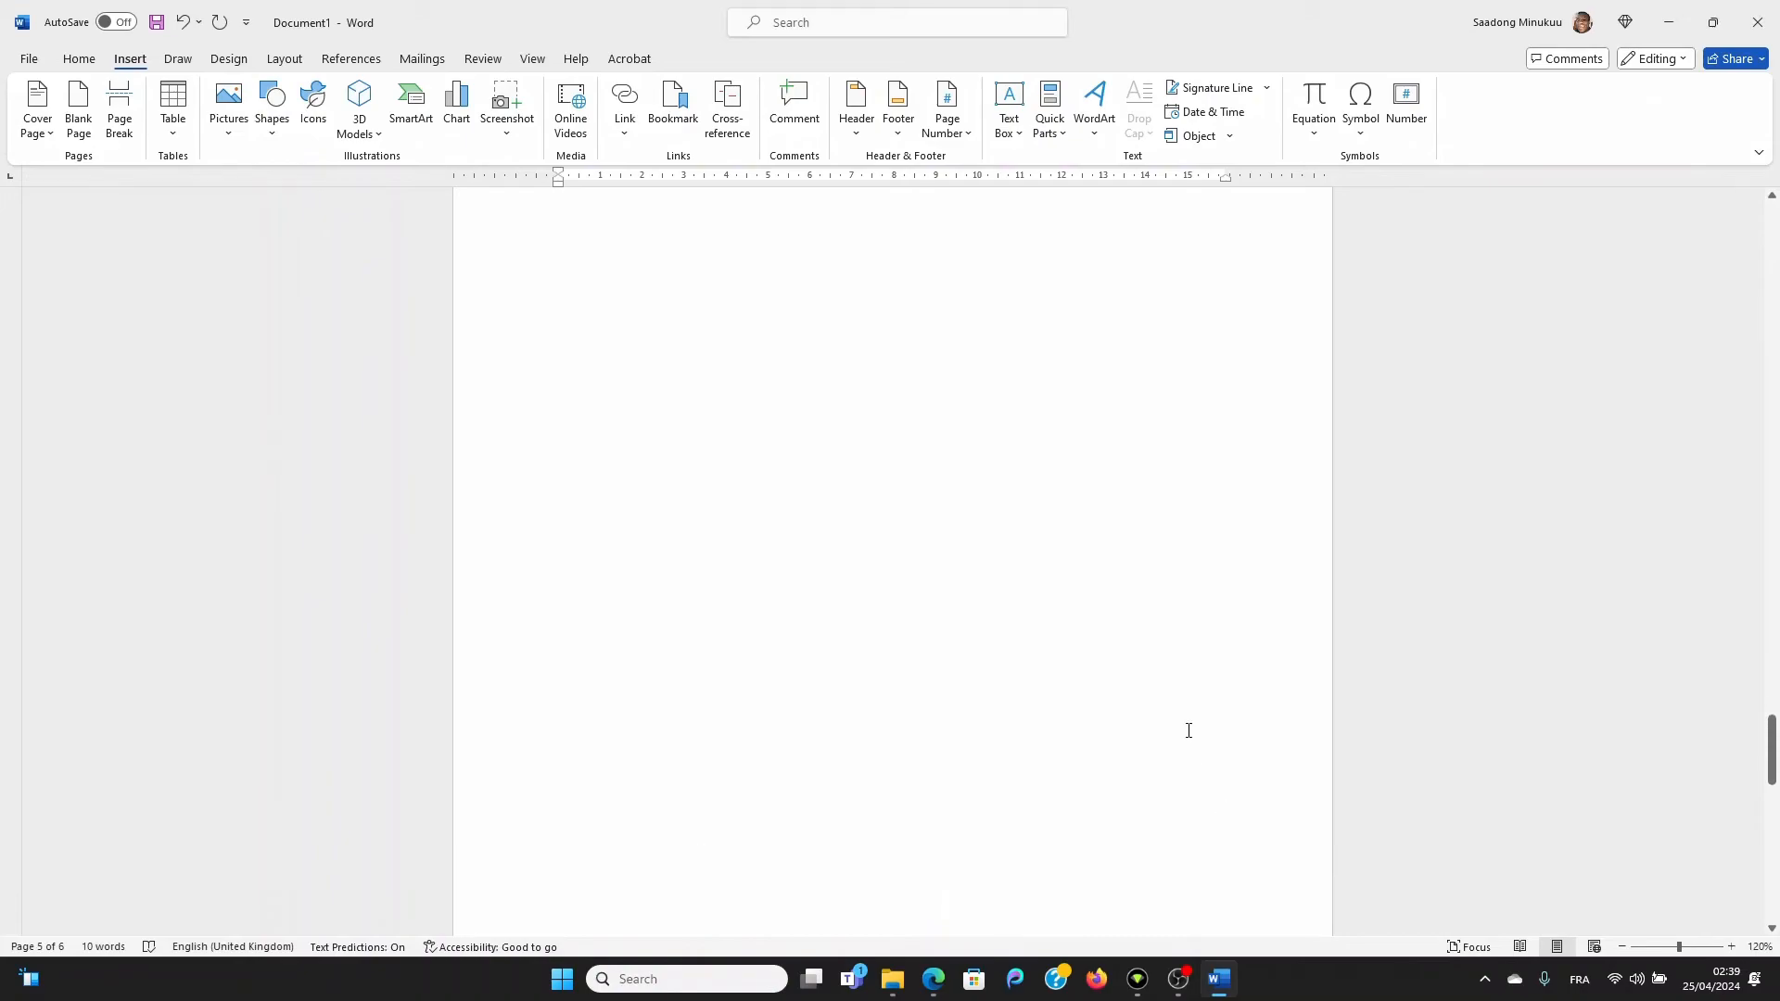
{"action": "scroll", "coordinate": [1159, 705], "scroll_direction": "down", "scroll_amount": 10}
{"action": "scroll", "coordinate": [1150, 720], "scroll_direction": "down", "scroll_amount": 6}
{"action": "scroll", "coordinate": [1205, 602], "scroll_direction": "up", "scroll_amount": 10}
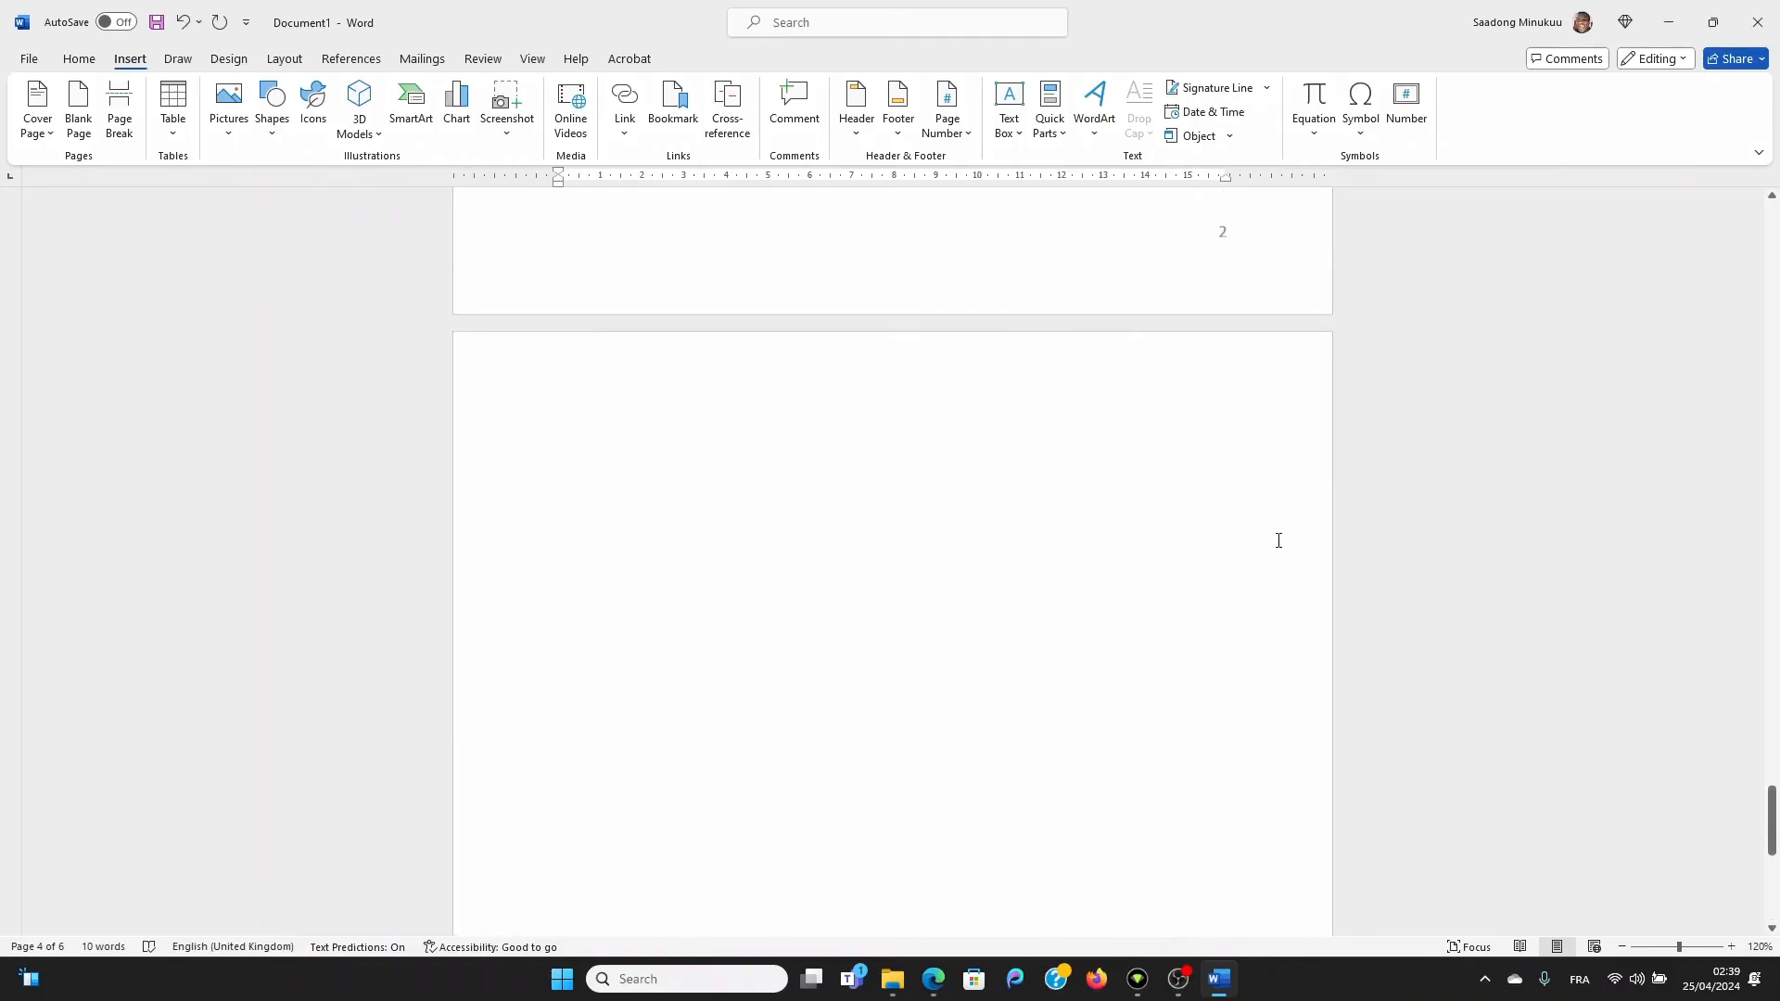
{"action": "scroll", "coordinate": [1278, 534], "scroll_direction": "up", "scroll_amount": 12}
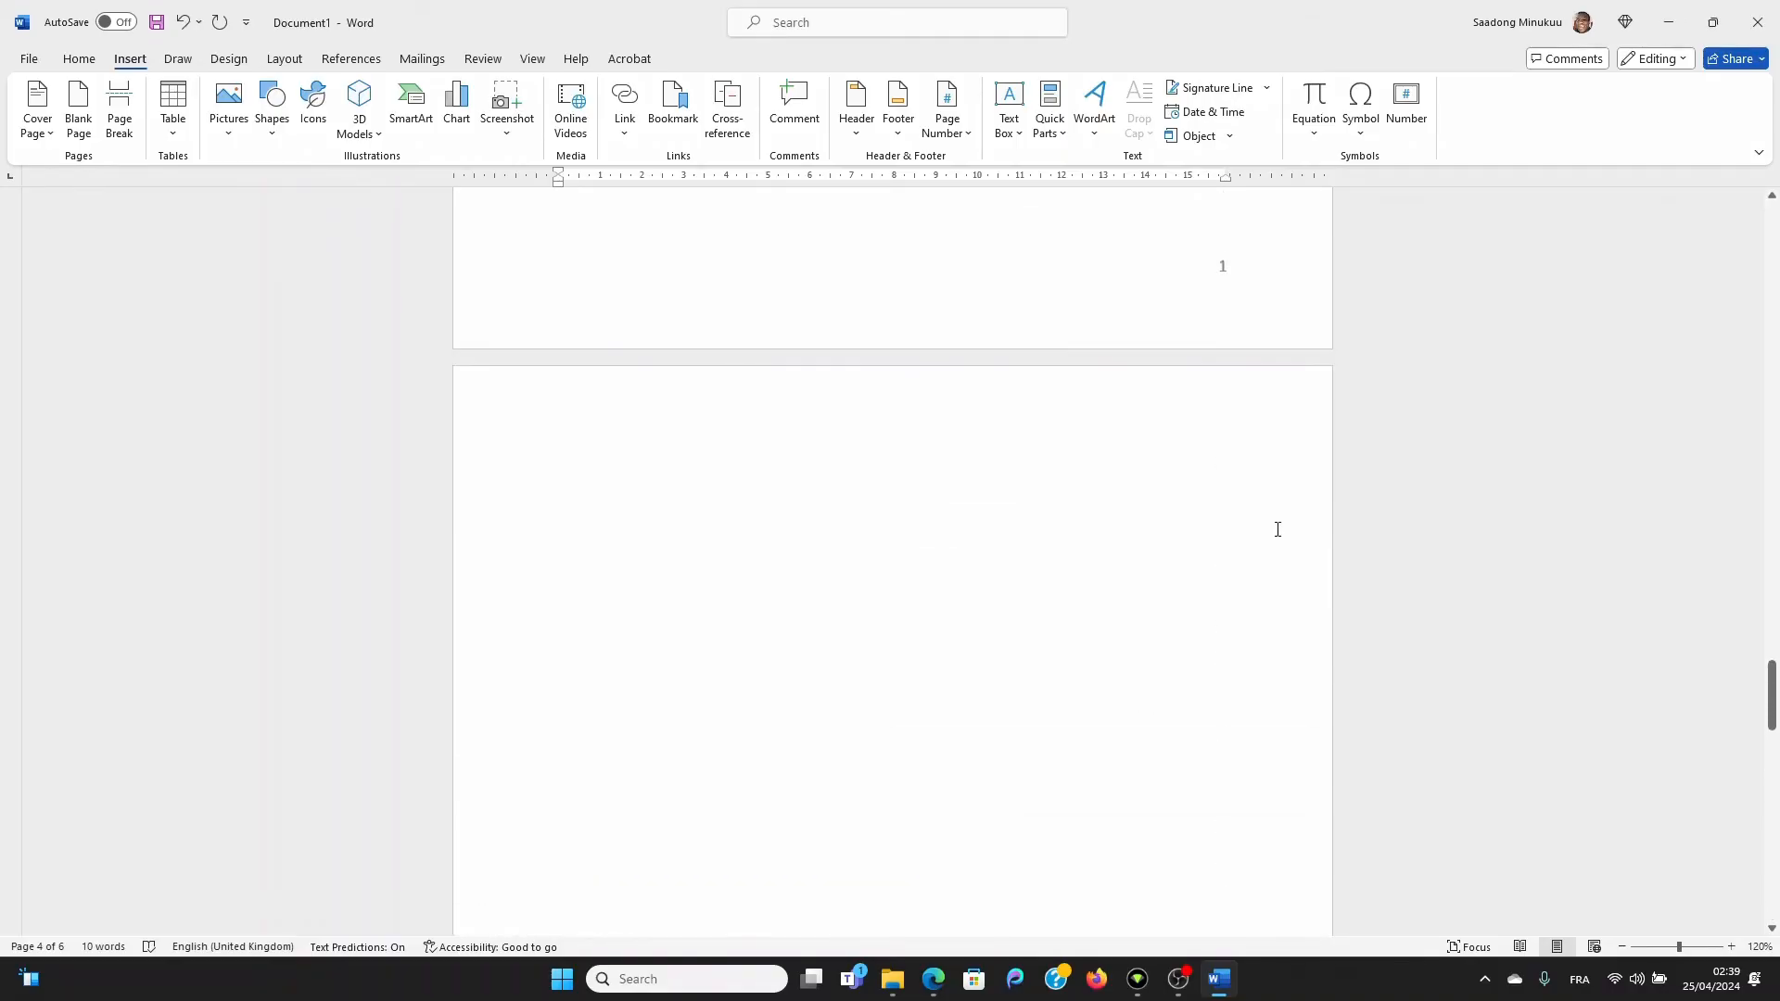
{"action": "scroll", "coordinate": [1282, 521], "scroll_direction": "up", "scroll_amount": 15}
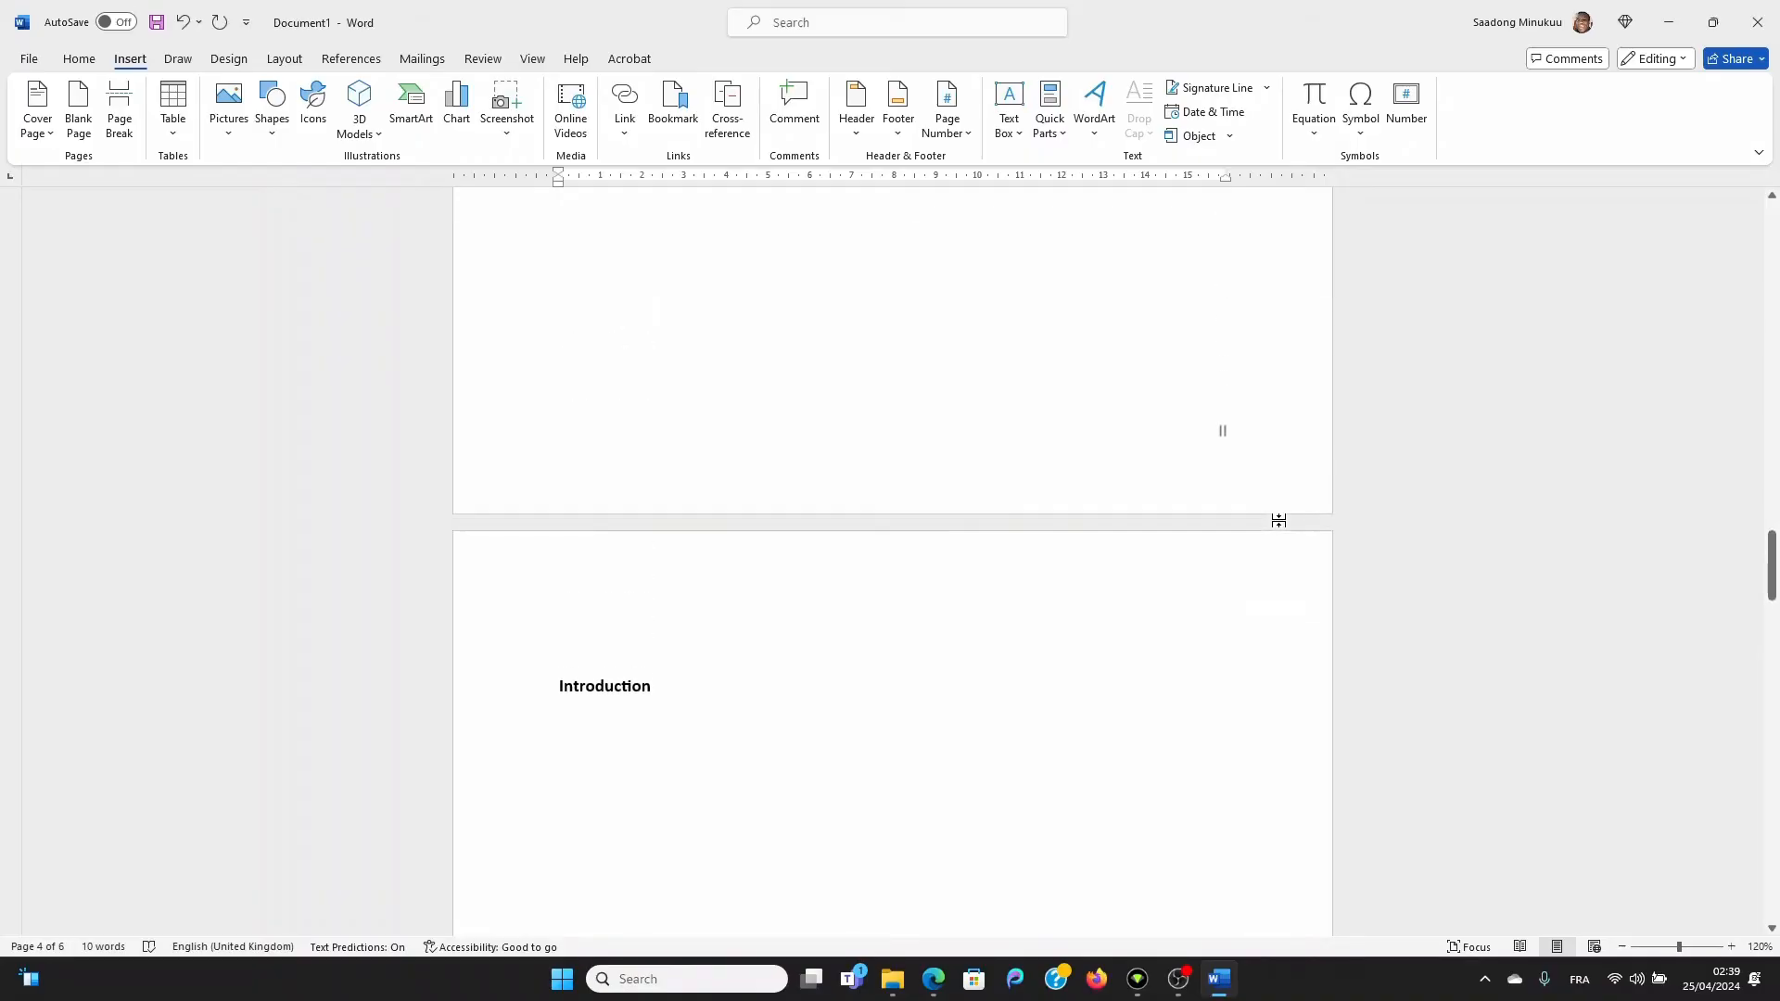
{"action": "scroll", "coordinate": [1281, 521], "scroll_direction": "up", "scroll_amount": 4}
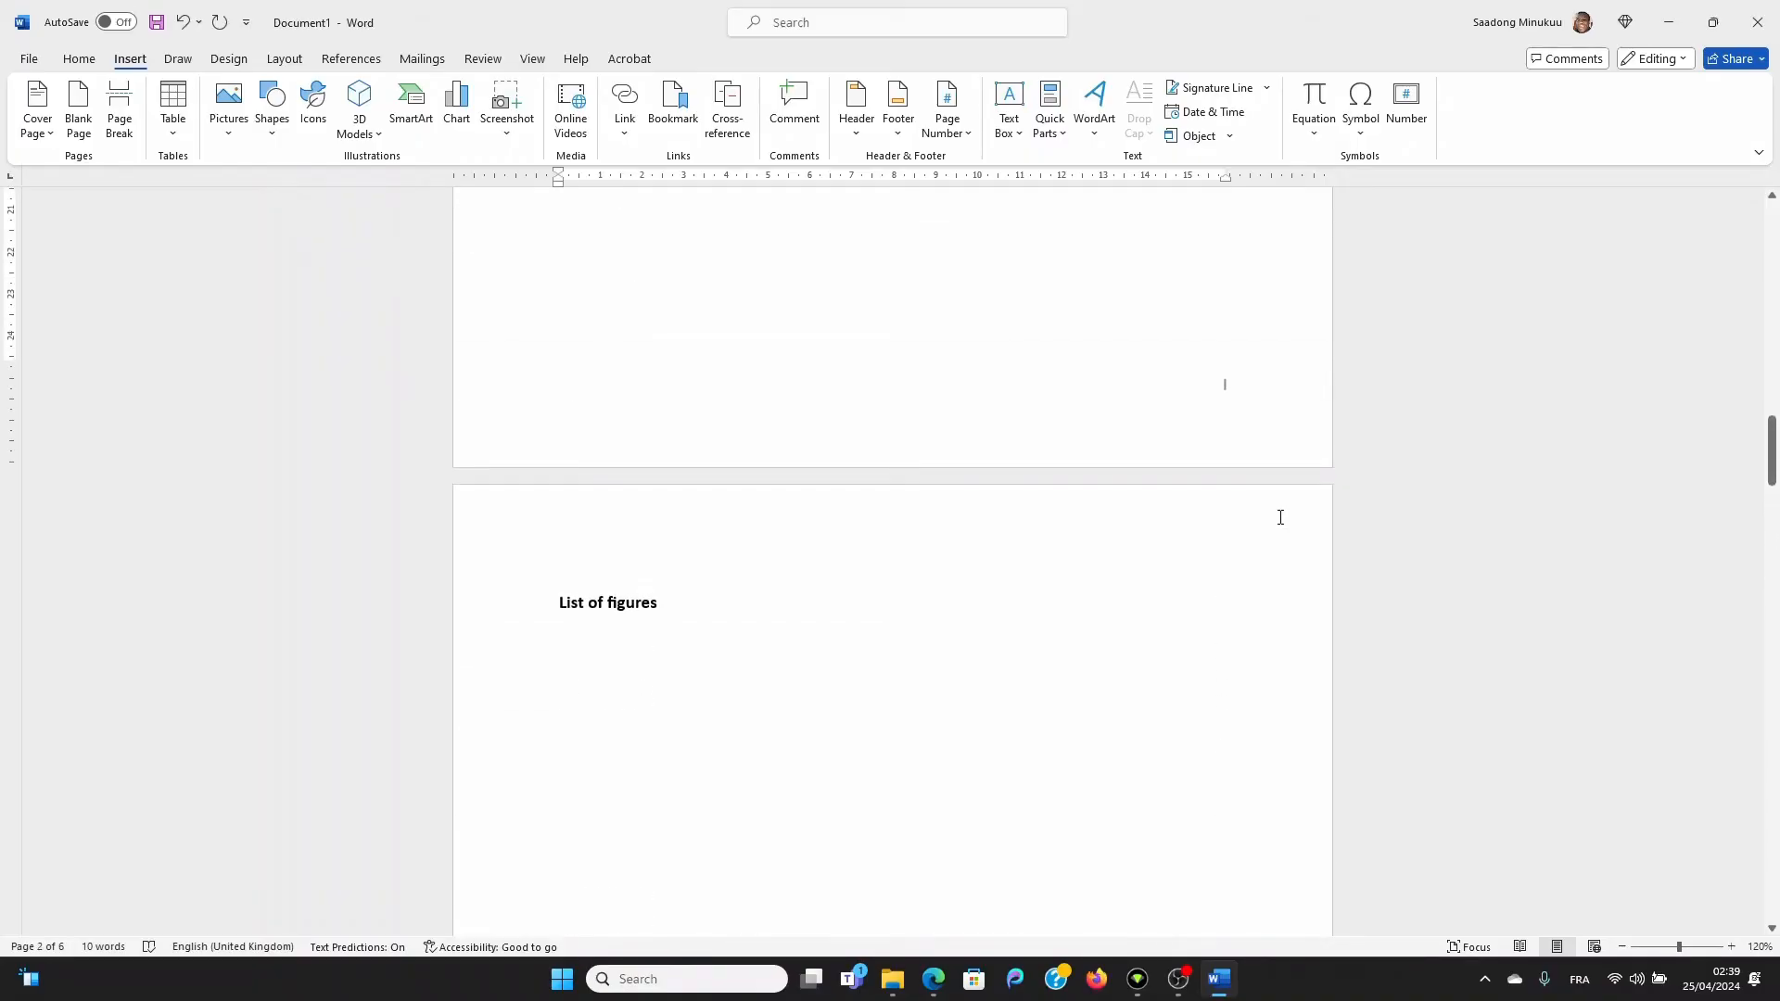
{"action": "scroll", "coordinate": [1281, 516], "scroll_direction": "up", "scroll_amount": 2}
Step: Check the page numbers from the List of figures page through the Introduction to the last page
{"action": "scroll", "coordinate": [1205, 560], "scroll_direction": "down", "scroll_amount": 6}
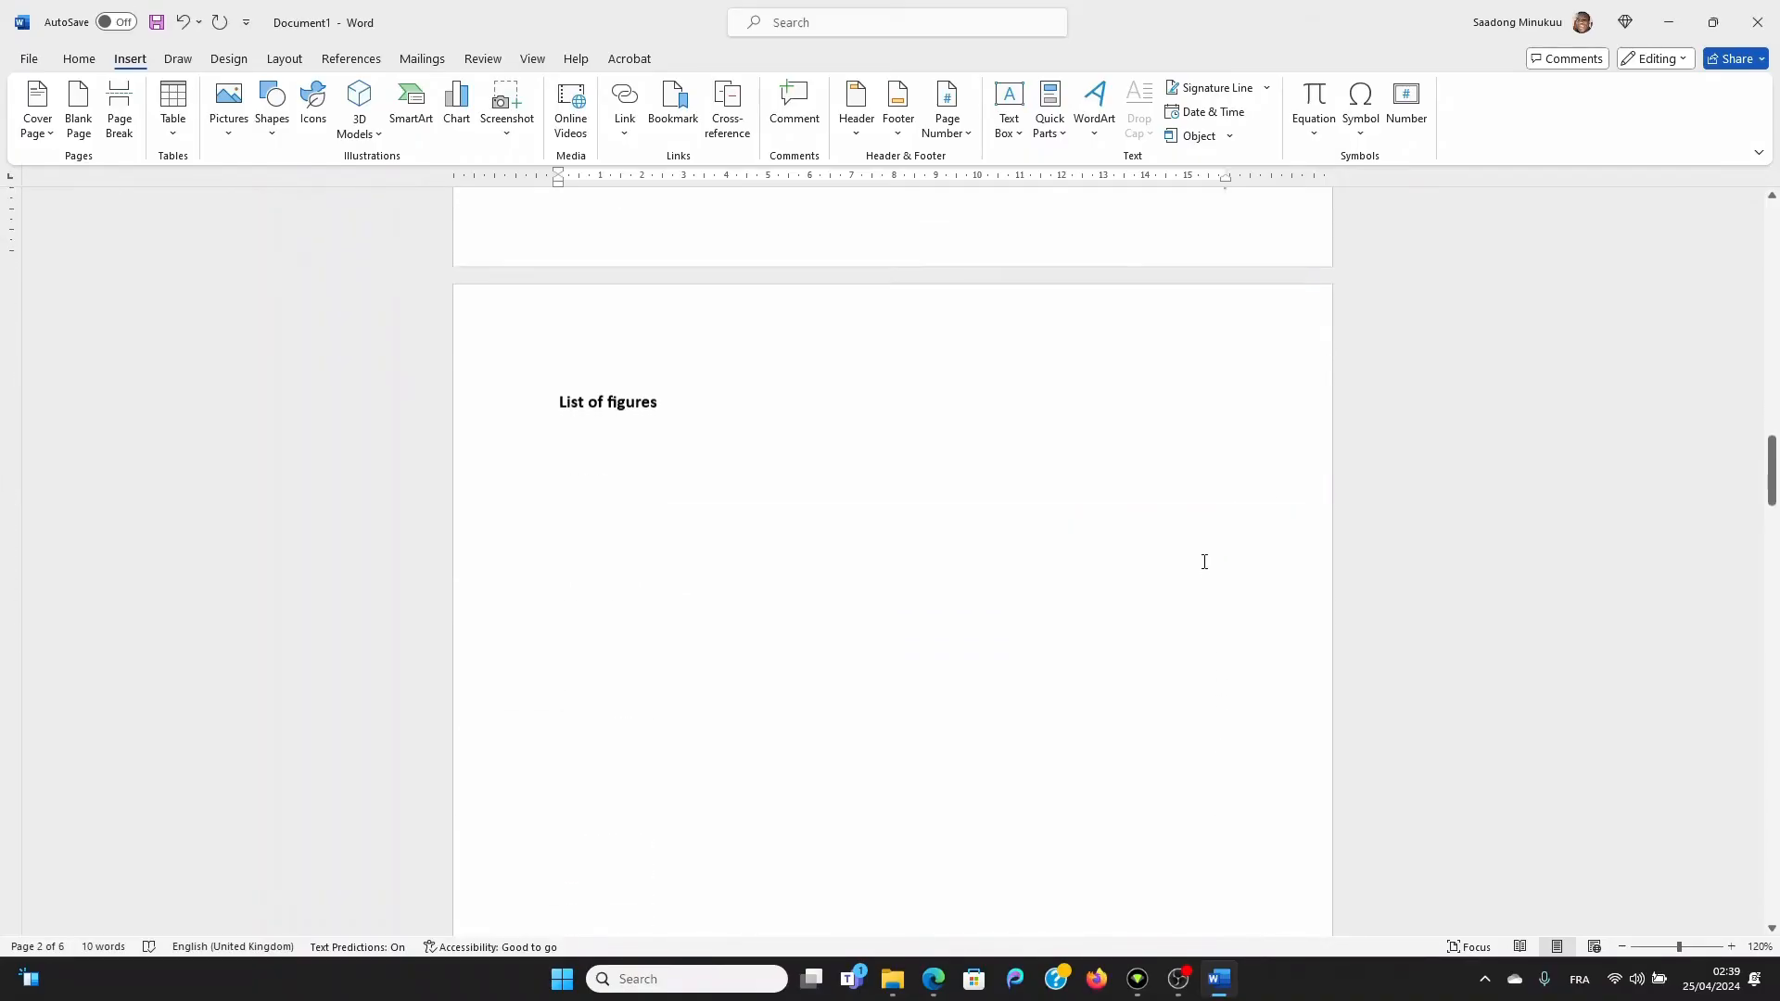
{"action": "scroll", "coordinate": [1149, 608], "scroll_direction": "down", "scroll_amount": 10}
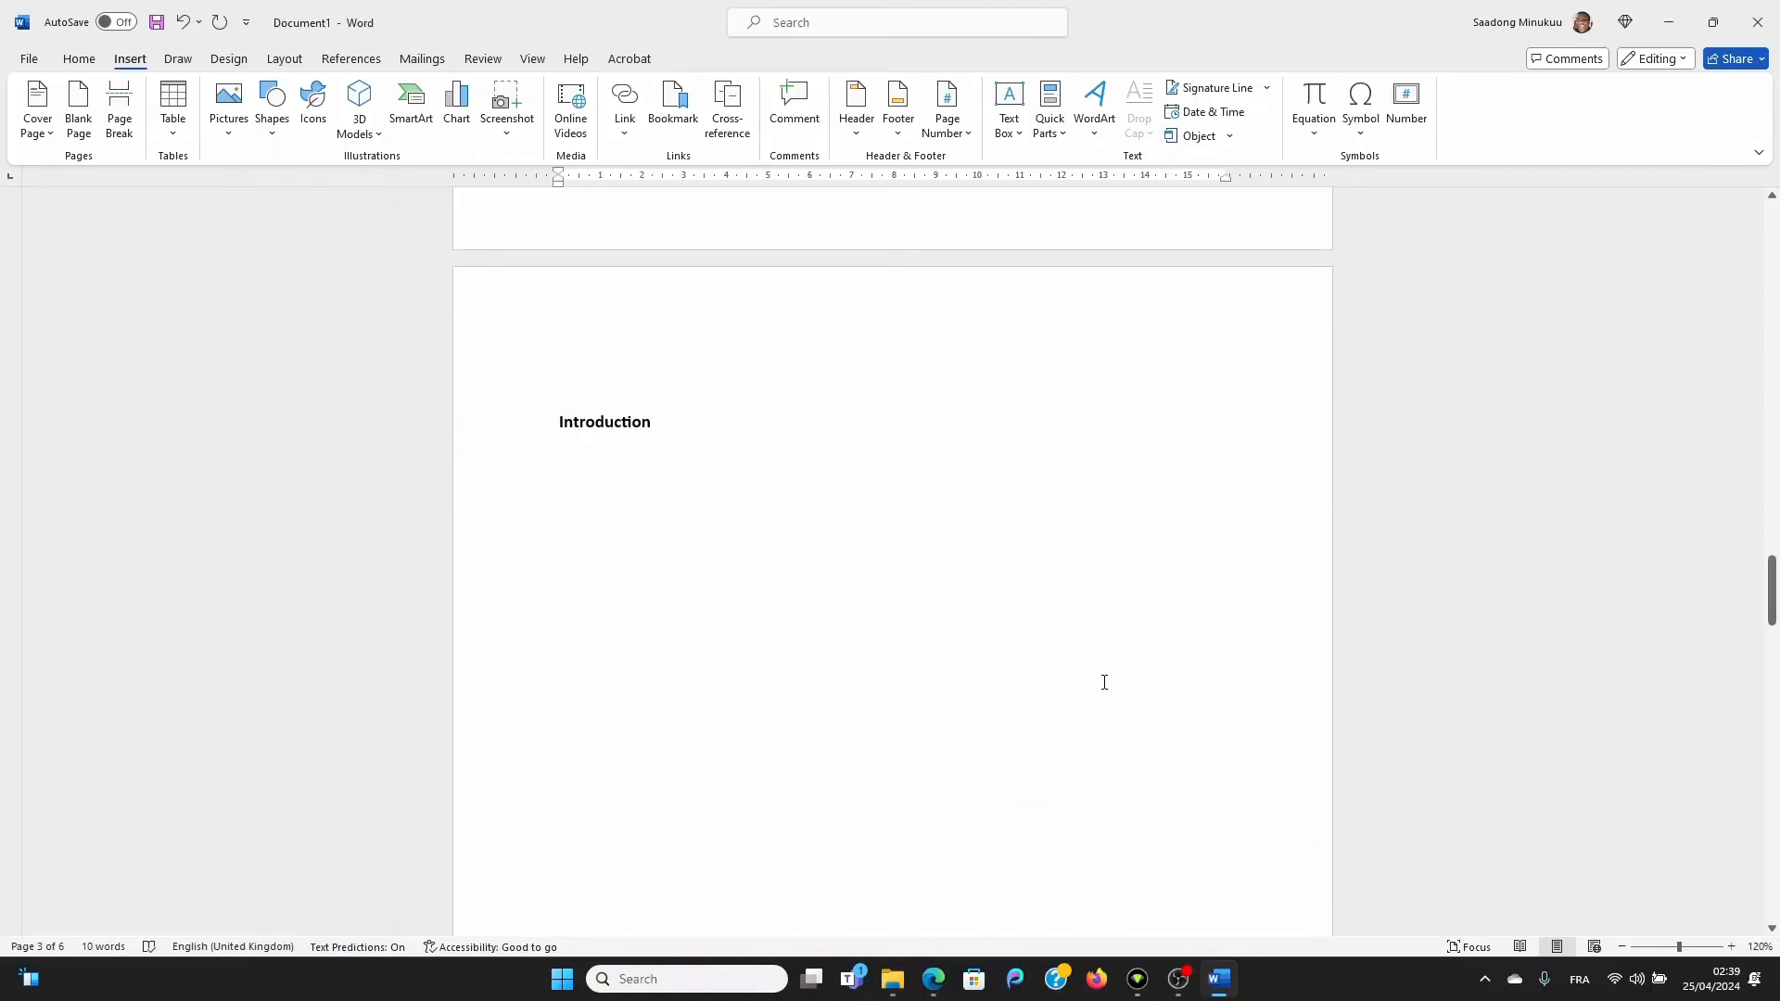
{"action": "scroll", "coordinate": [1102, 682], "scroll_direction": "down", "scroll_amount": 10}
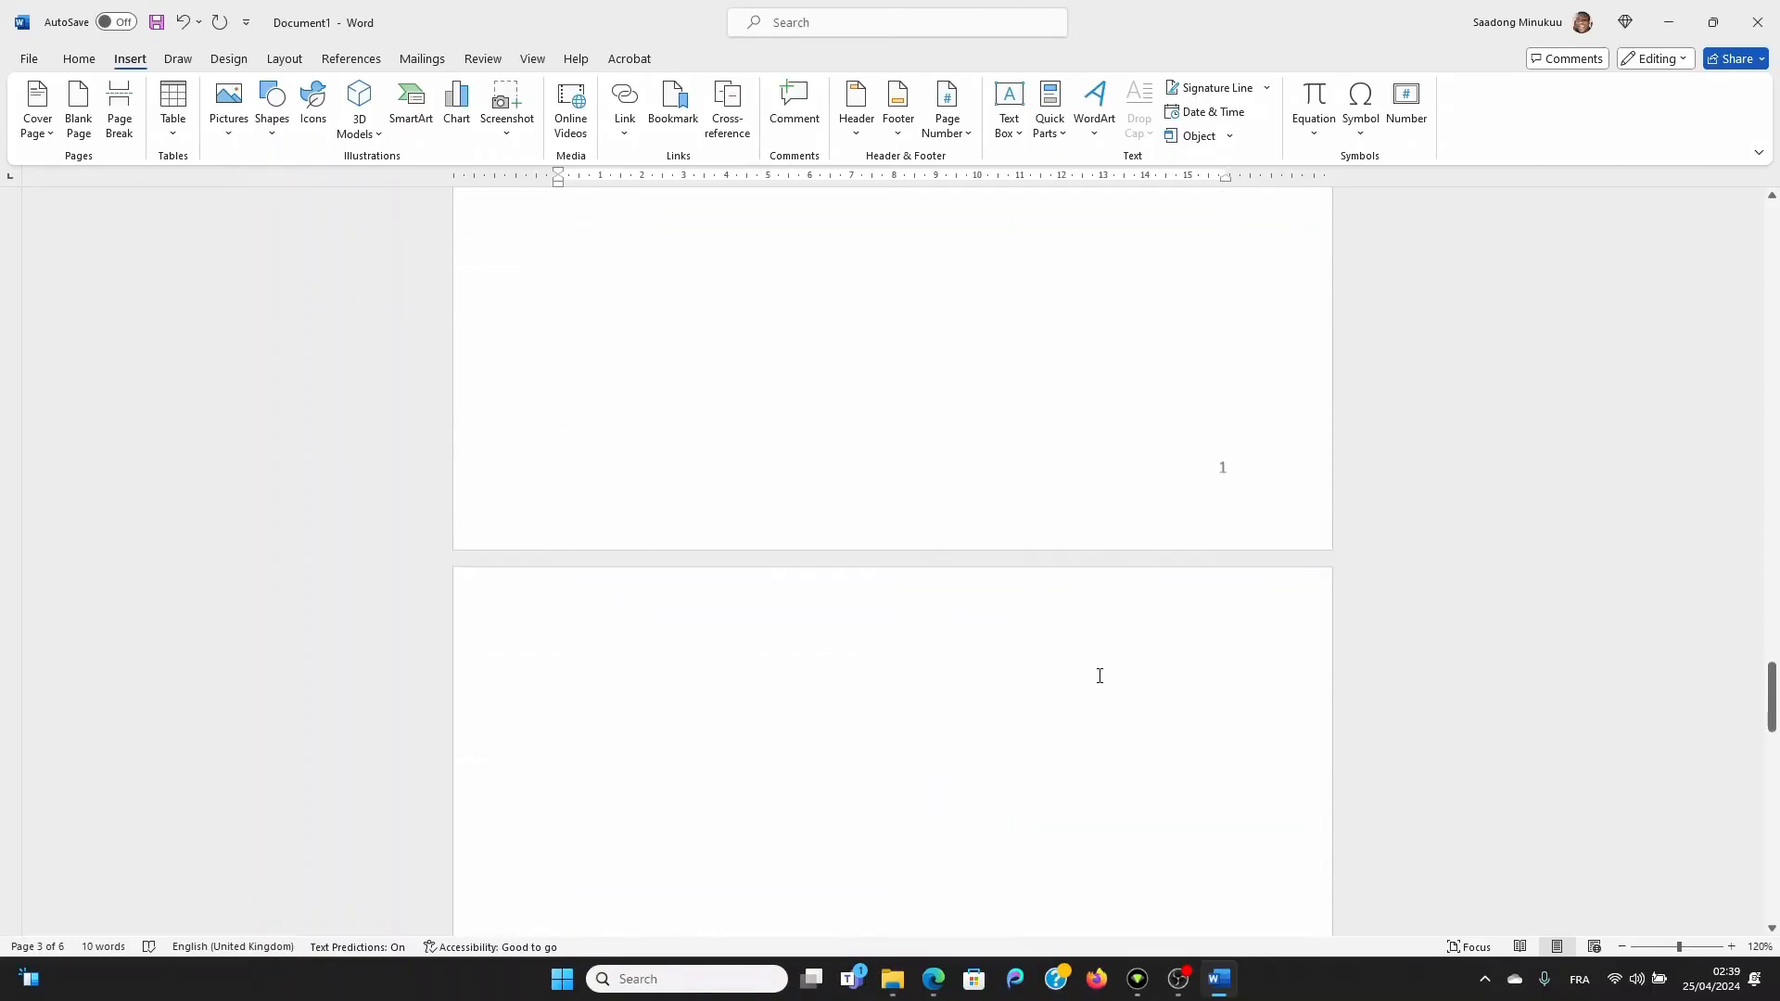
{"action": "scroll", "coordinate": [1102, 670], "scroll_direction": "down", "scroll_amount": 8}
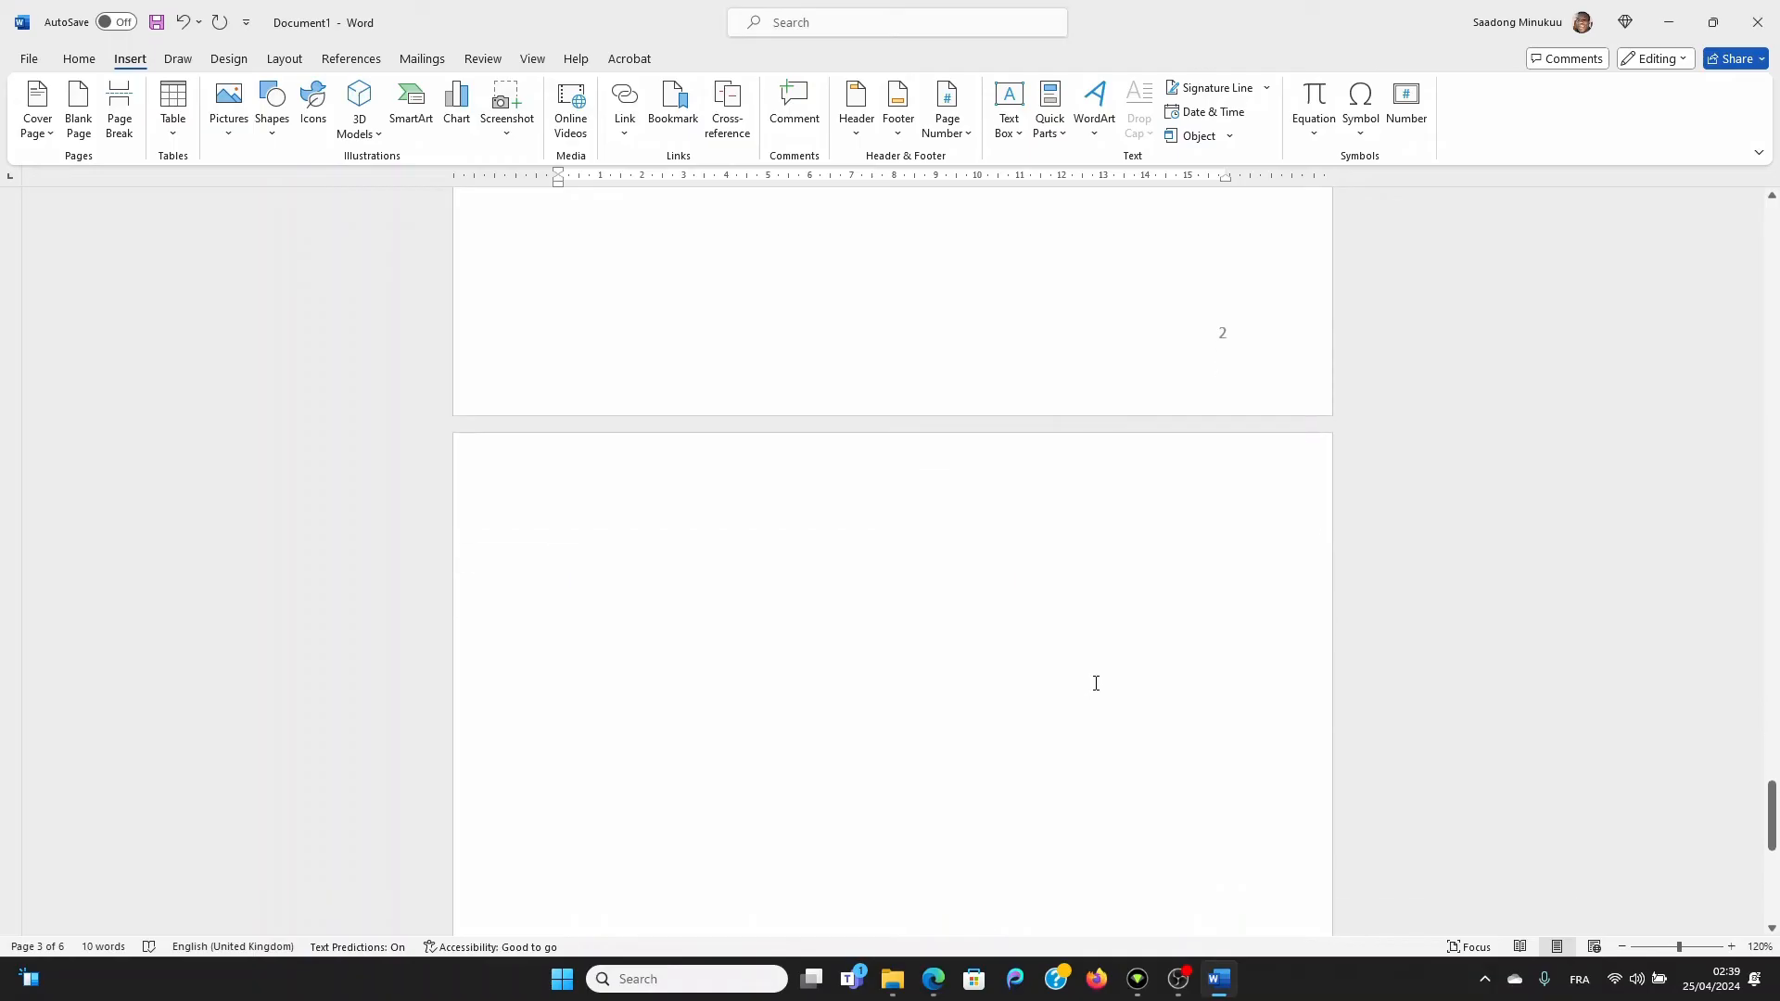
{"action": "scroll", "coordinate": [1078, 675], "scroll_direction": "up", "scroll_amount": 3}
{"action": "scroll", "coordinate": [1073, 670], "scroll_direction": "up", "scroll_amount": 3}
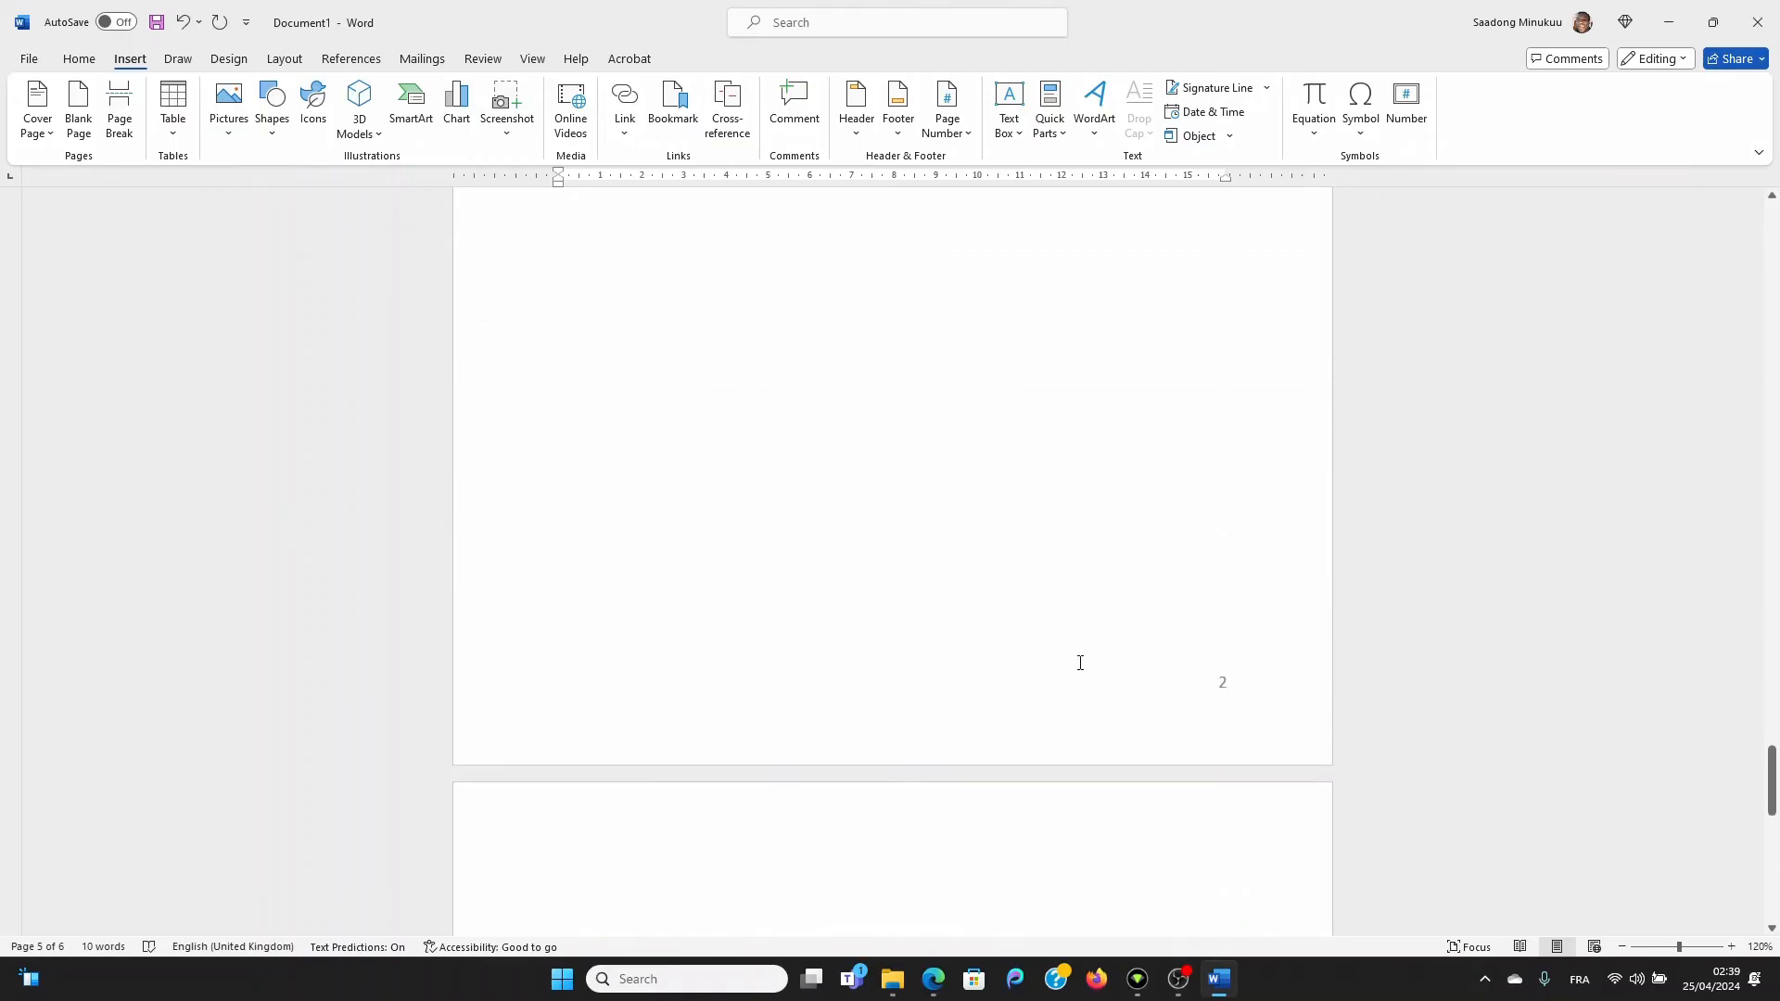
{"action": "scroll", "coordinate": [1075, 665], "scroll_direction": "up", "scroll_amount": 2}
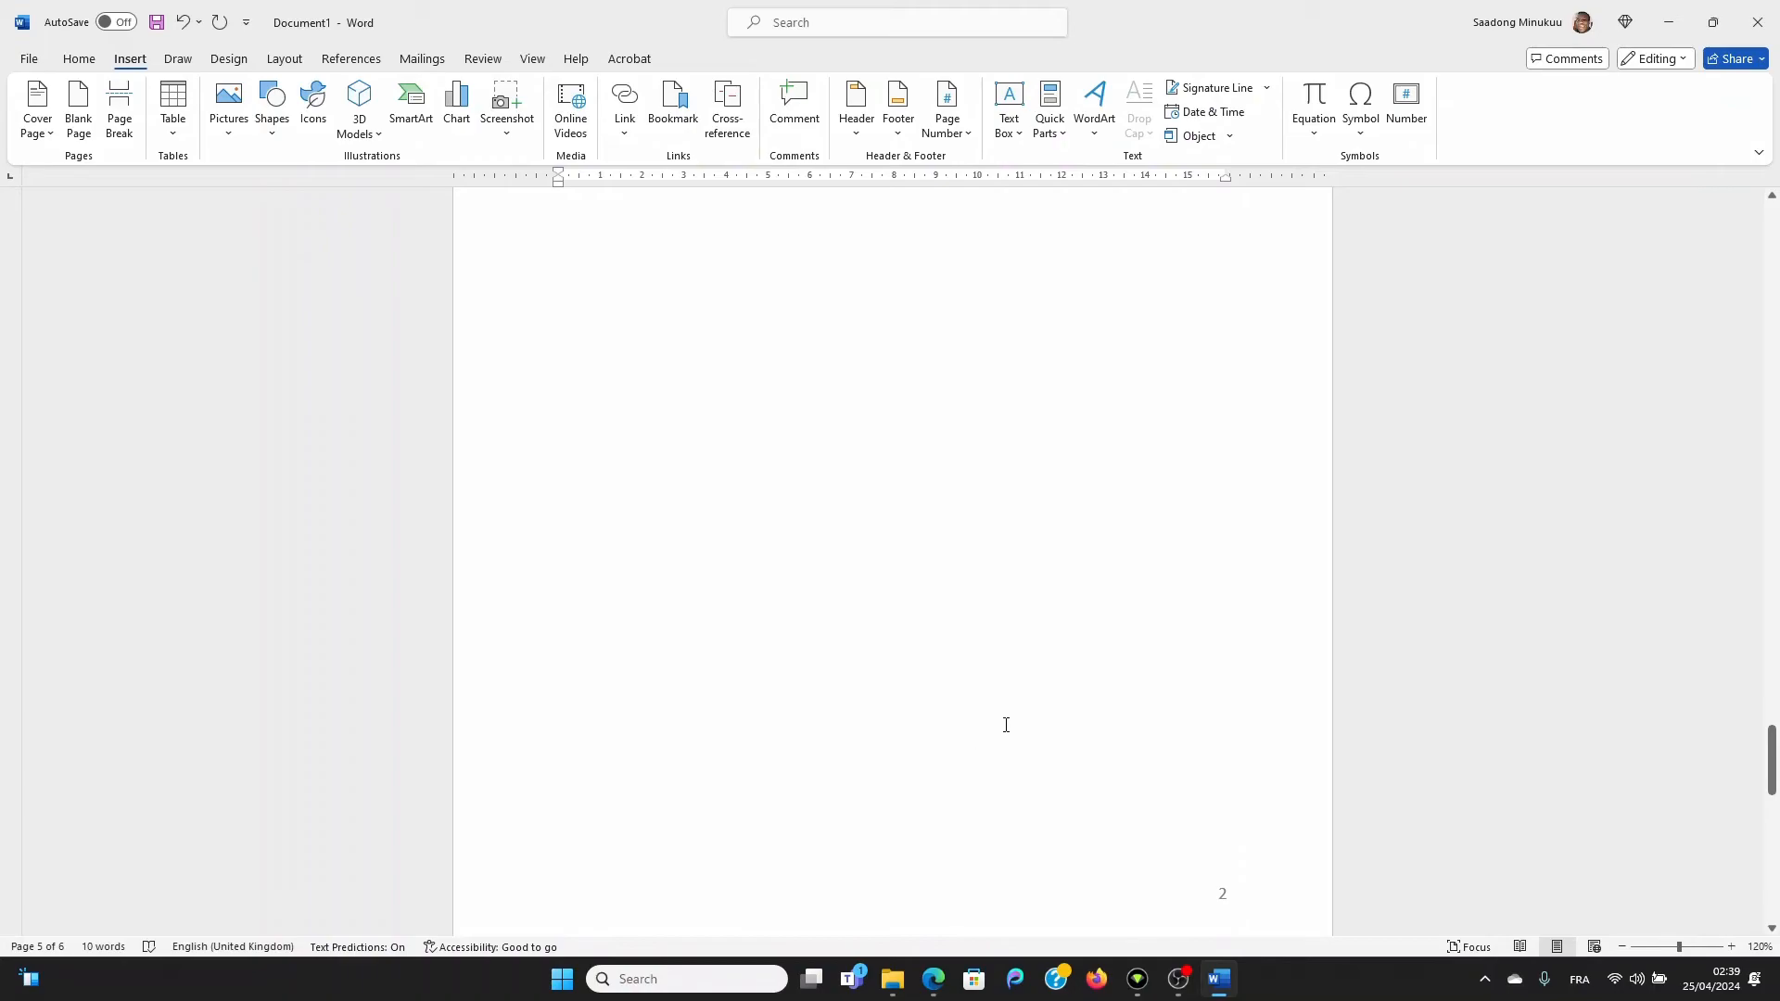
{"action": "scroll", "coordinate": [1088, 747], "scroll_direction": "down", "scroll_amount": 15}
{"action": "scroll", "coordinate": [1097, 775], "scroll_direction": "down", "scroll_amount": 1}
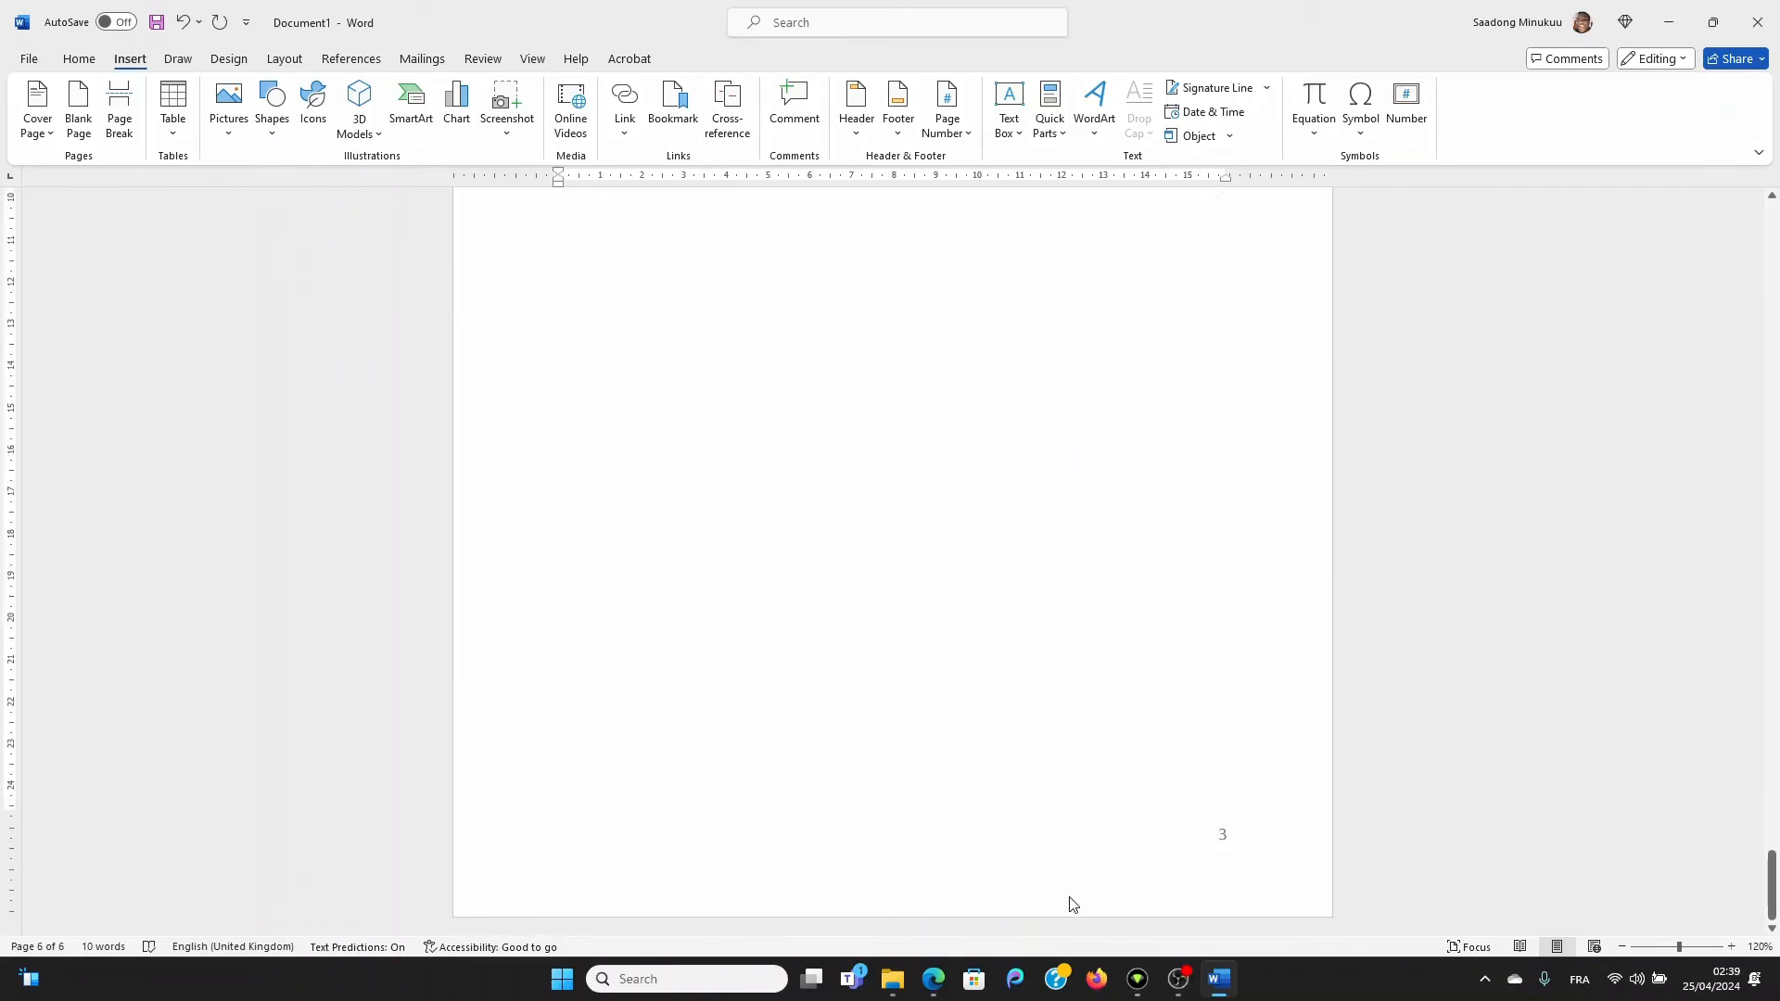
Step: Open the last page's footer and examine the section labels and page numbers on the Introduction and the pages following it
{"action": "double_click", "coordinate": [1017, 887]}
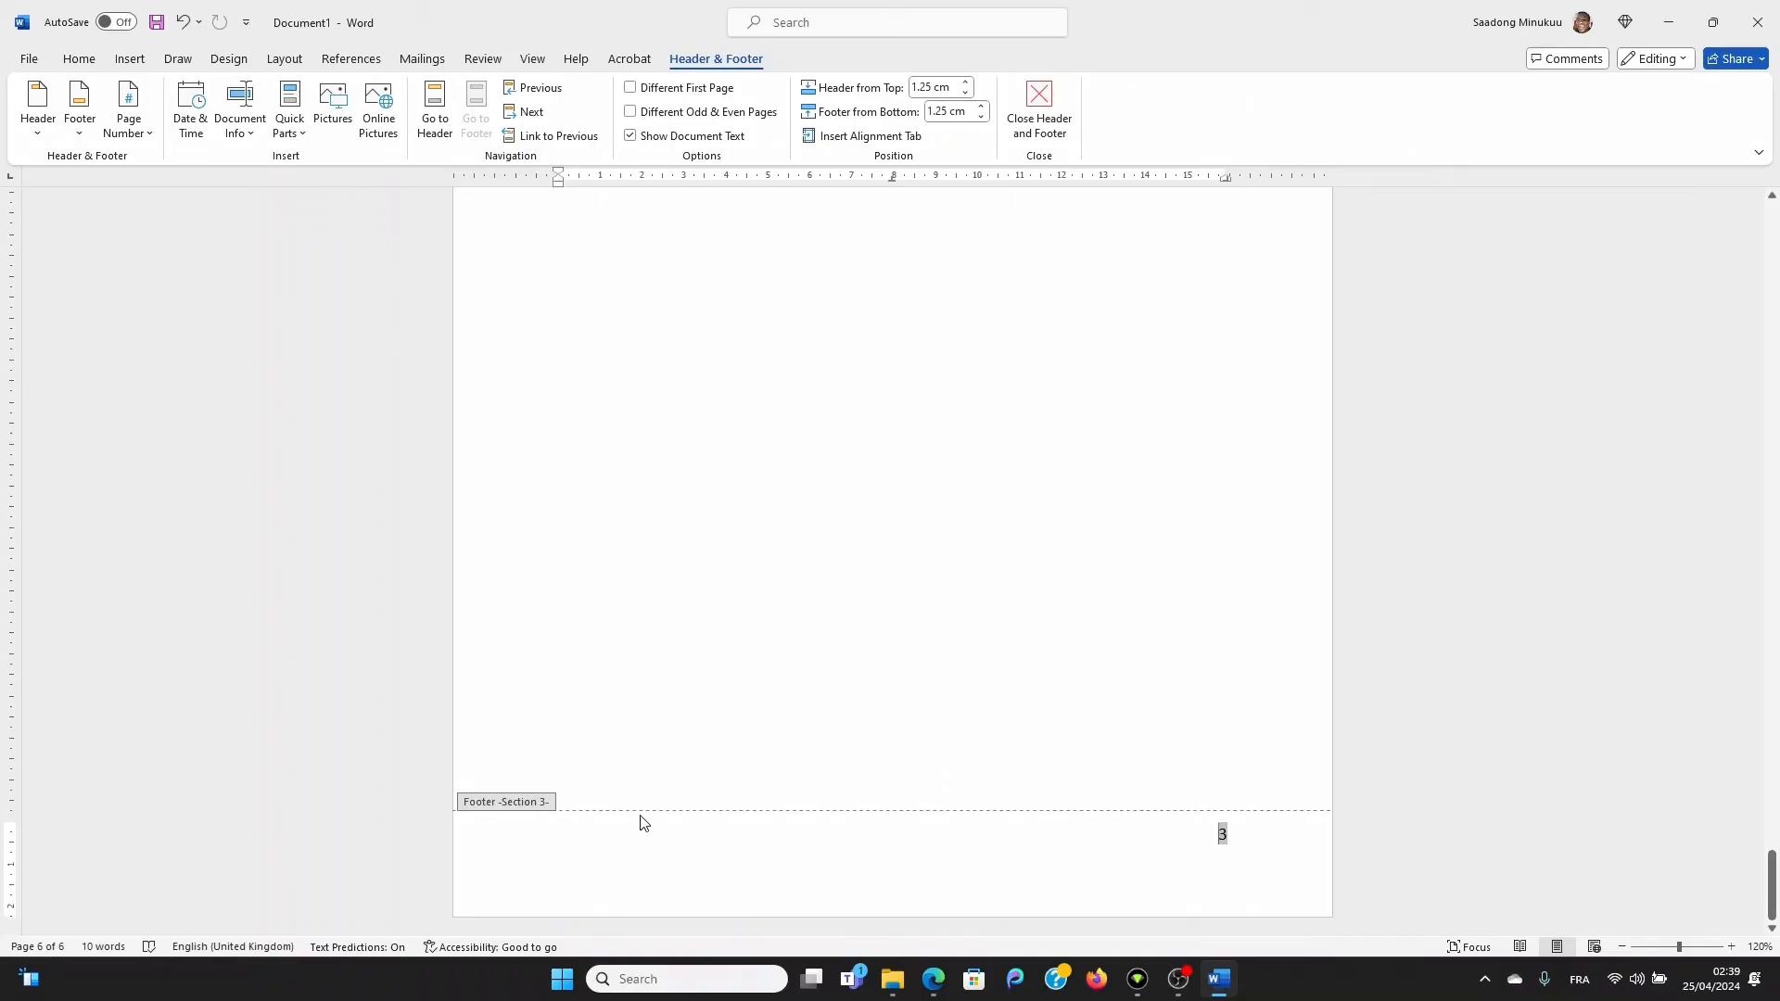
{"action": "scroll", "coordinate": [1180, 715], "scroll_direction": "up", "scroll_amount": 6}
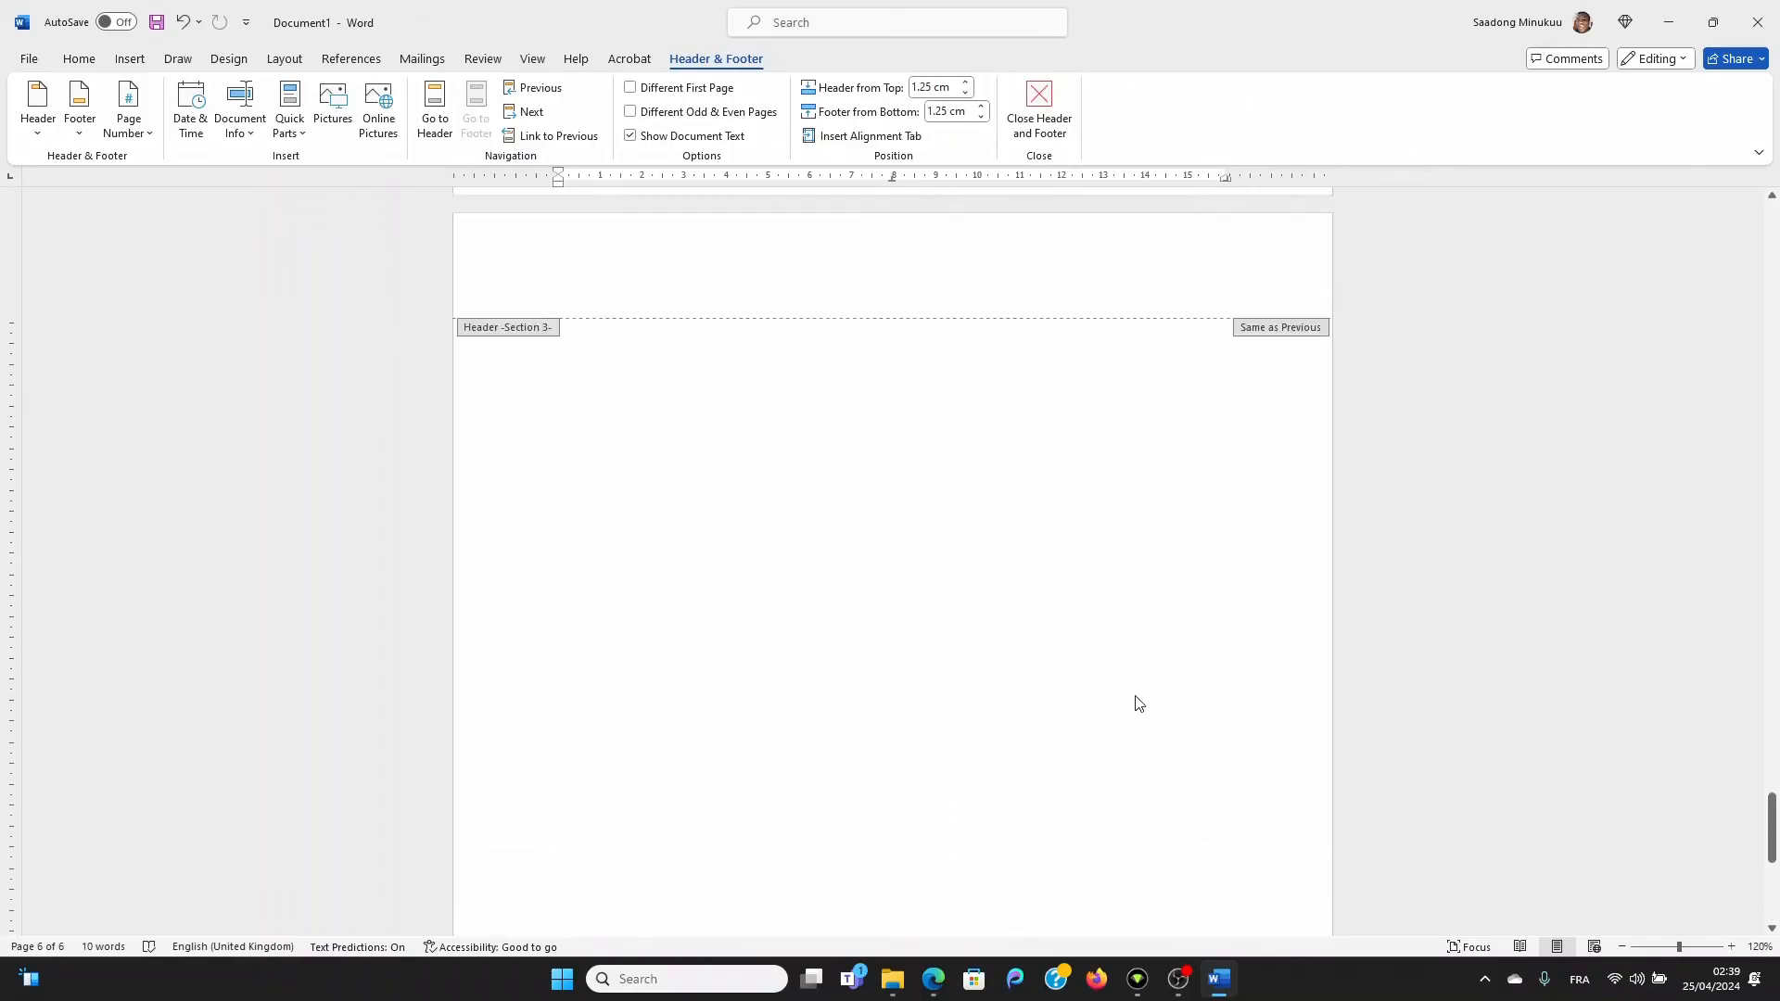
{"action": "scroll", "coordinate": [1138, 704], "scroll_direction": "up", "scroll_amount": 5}
{"action": "scroll", "coordinate": [1122, 695], "scroll_direction": "up", "scroll_amount": 10}
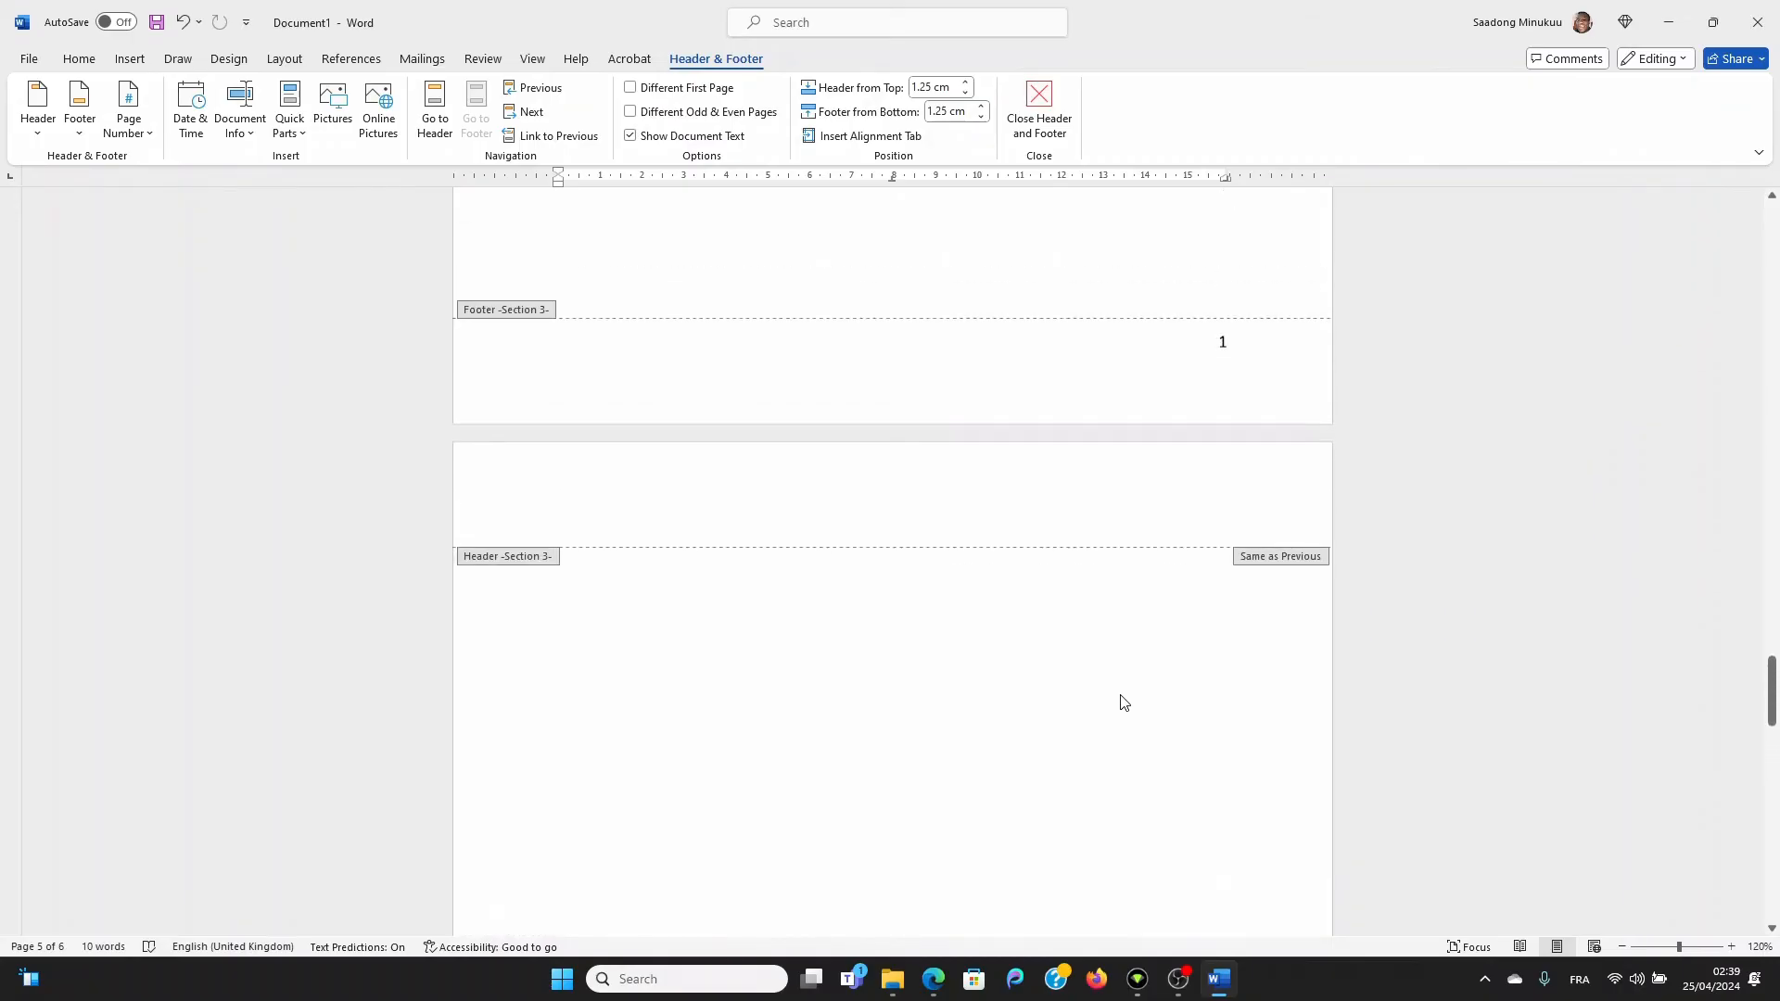
{"action": "scroll", "coordinate": [1124, 702], "scroll_direction": "up", "scroll_amount": 2}
{"action": "scroll", "coordinate": [1122, 695], "scroll_direction": "up", "scroll_amount": 10}
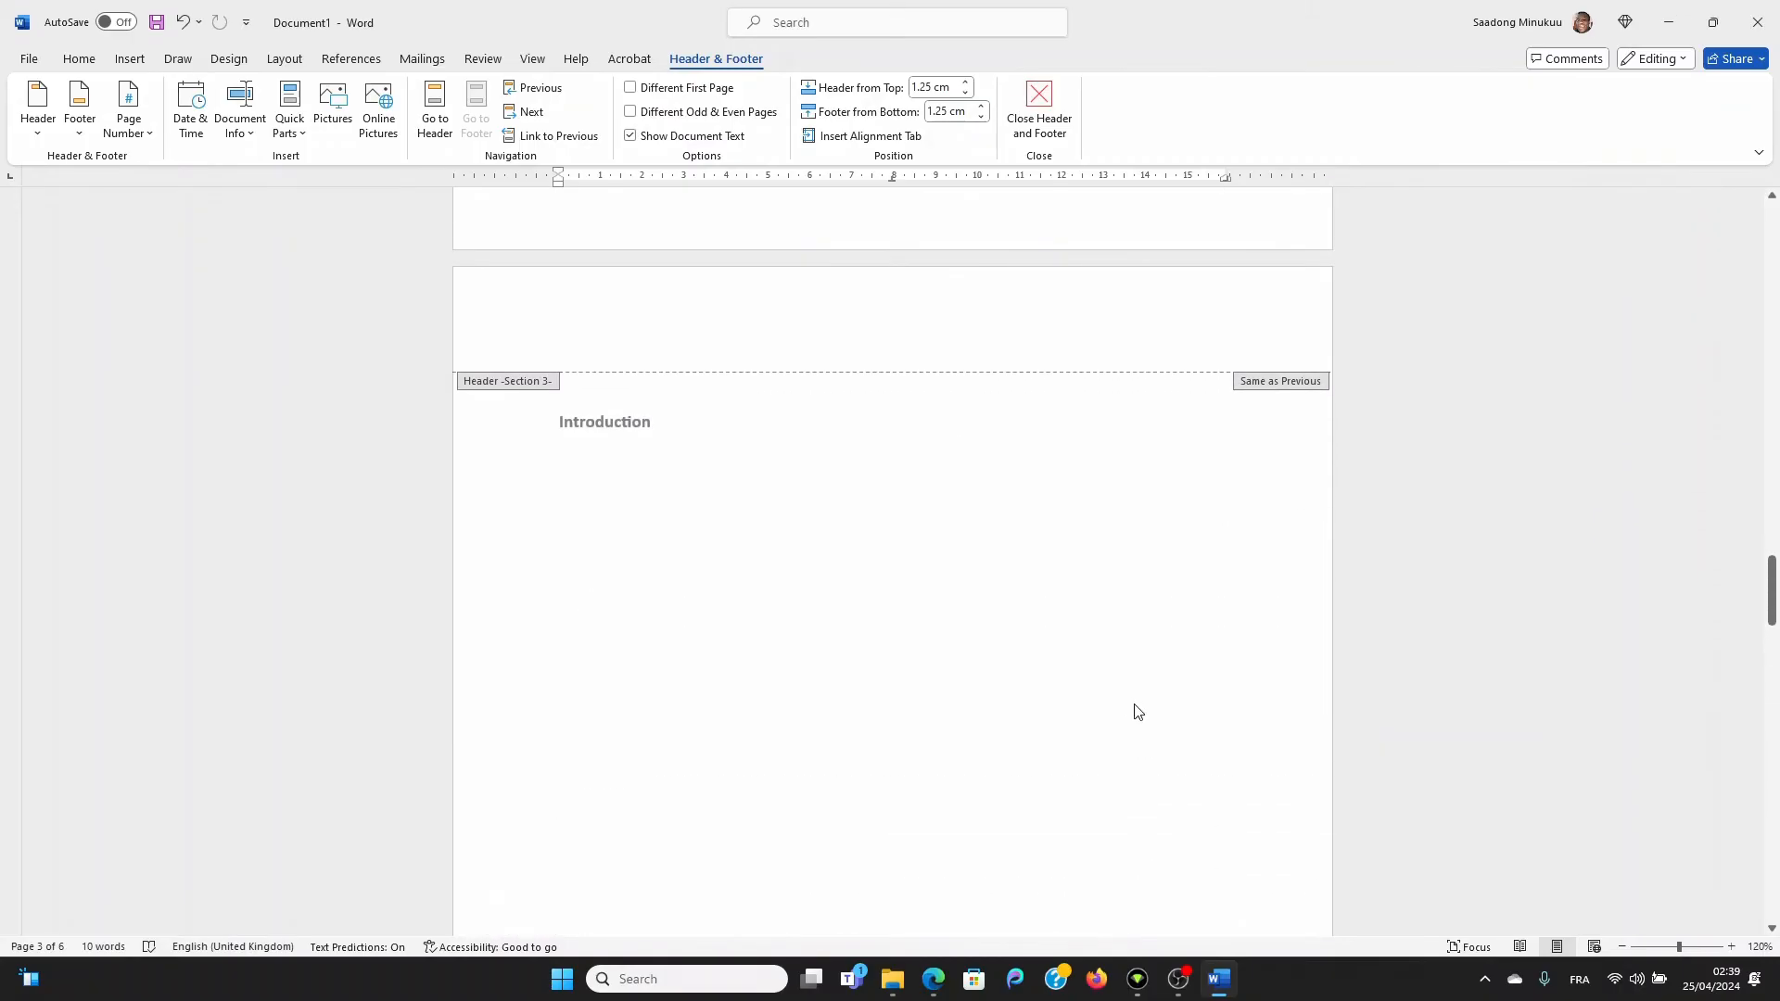
{"action": "scroll", "coordinate": [1139, 724], "scroll_direction": "down", "scroll_amount": 3}
{"action": "scroll", "coordinate": [1139, 733], "scroll_direction": "down", "scroll_amount": 8}
{"action": "scroll", "coordinate": [1153, 716], "scroll_direction": "down", "scroll_amount": 10}
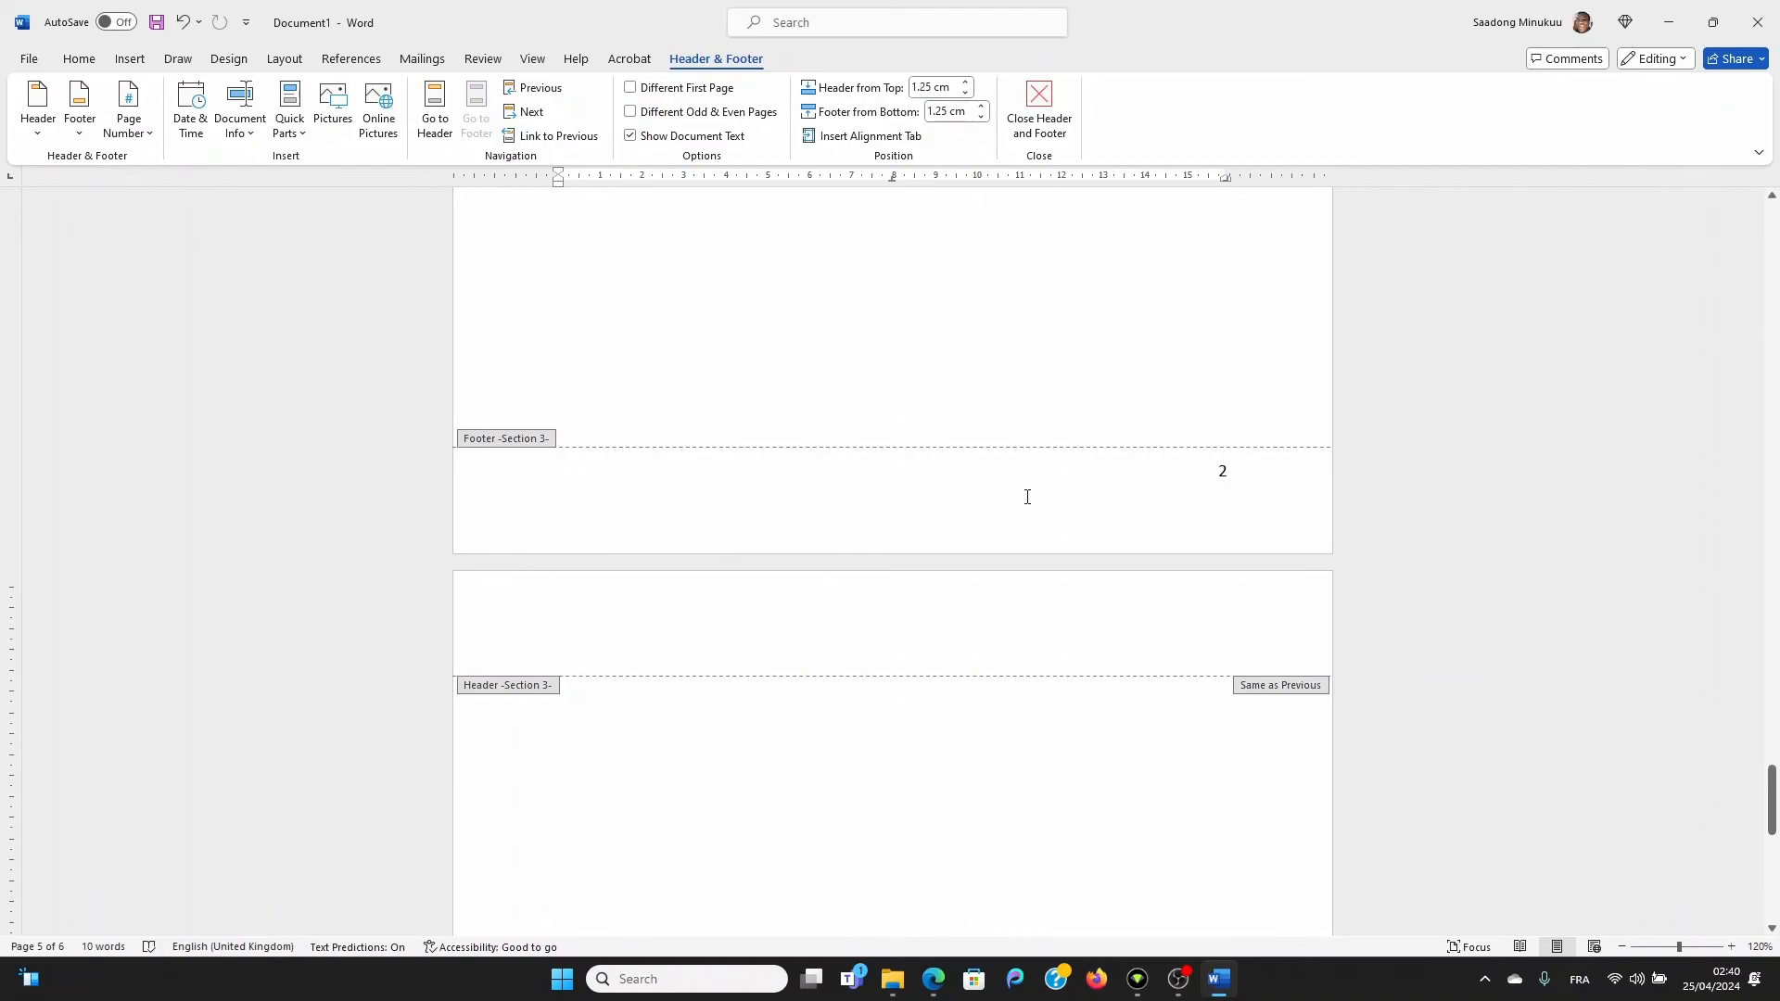
{"action": "scroll", "coordinate": [1018, 454], "scroll_direction": "up", "scroll_amount": 5}
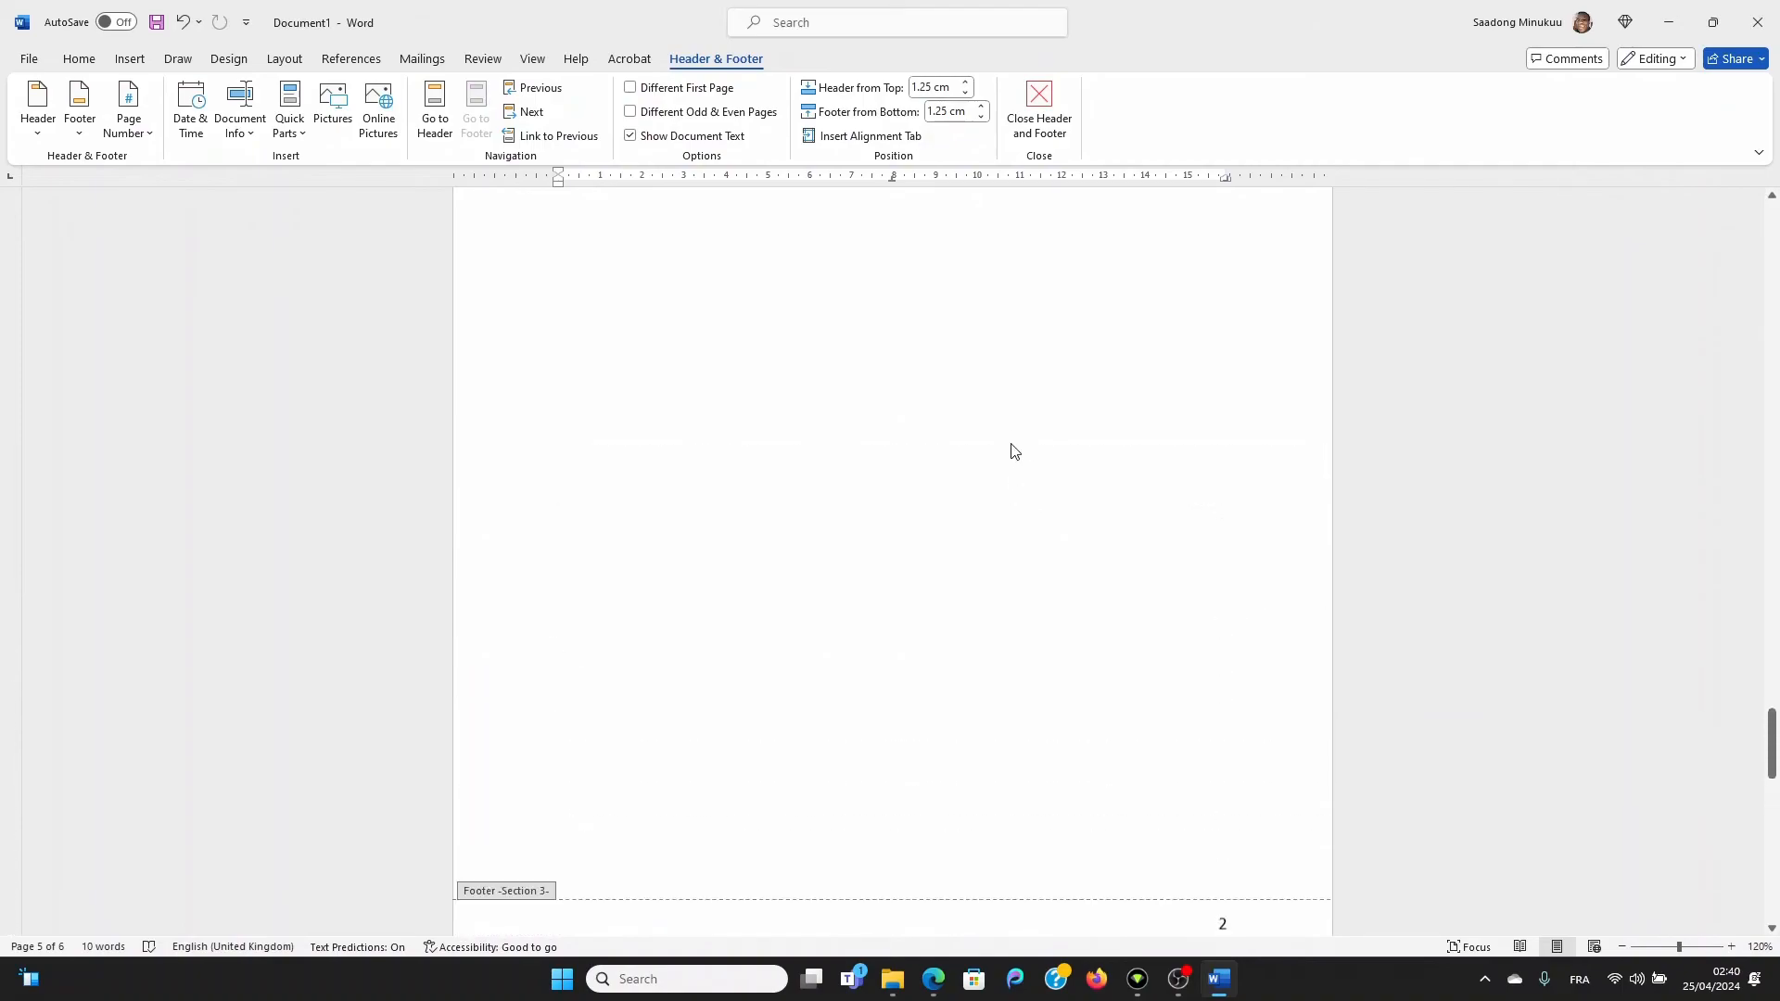
{"action": "scroll", "coordinate": [1011, 445], "scroll_direction": "up", "scroll_amount": 3}
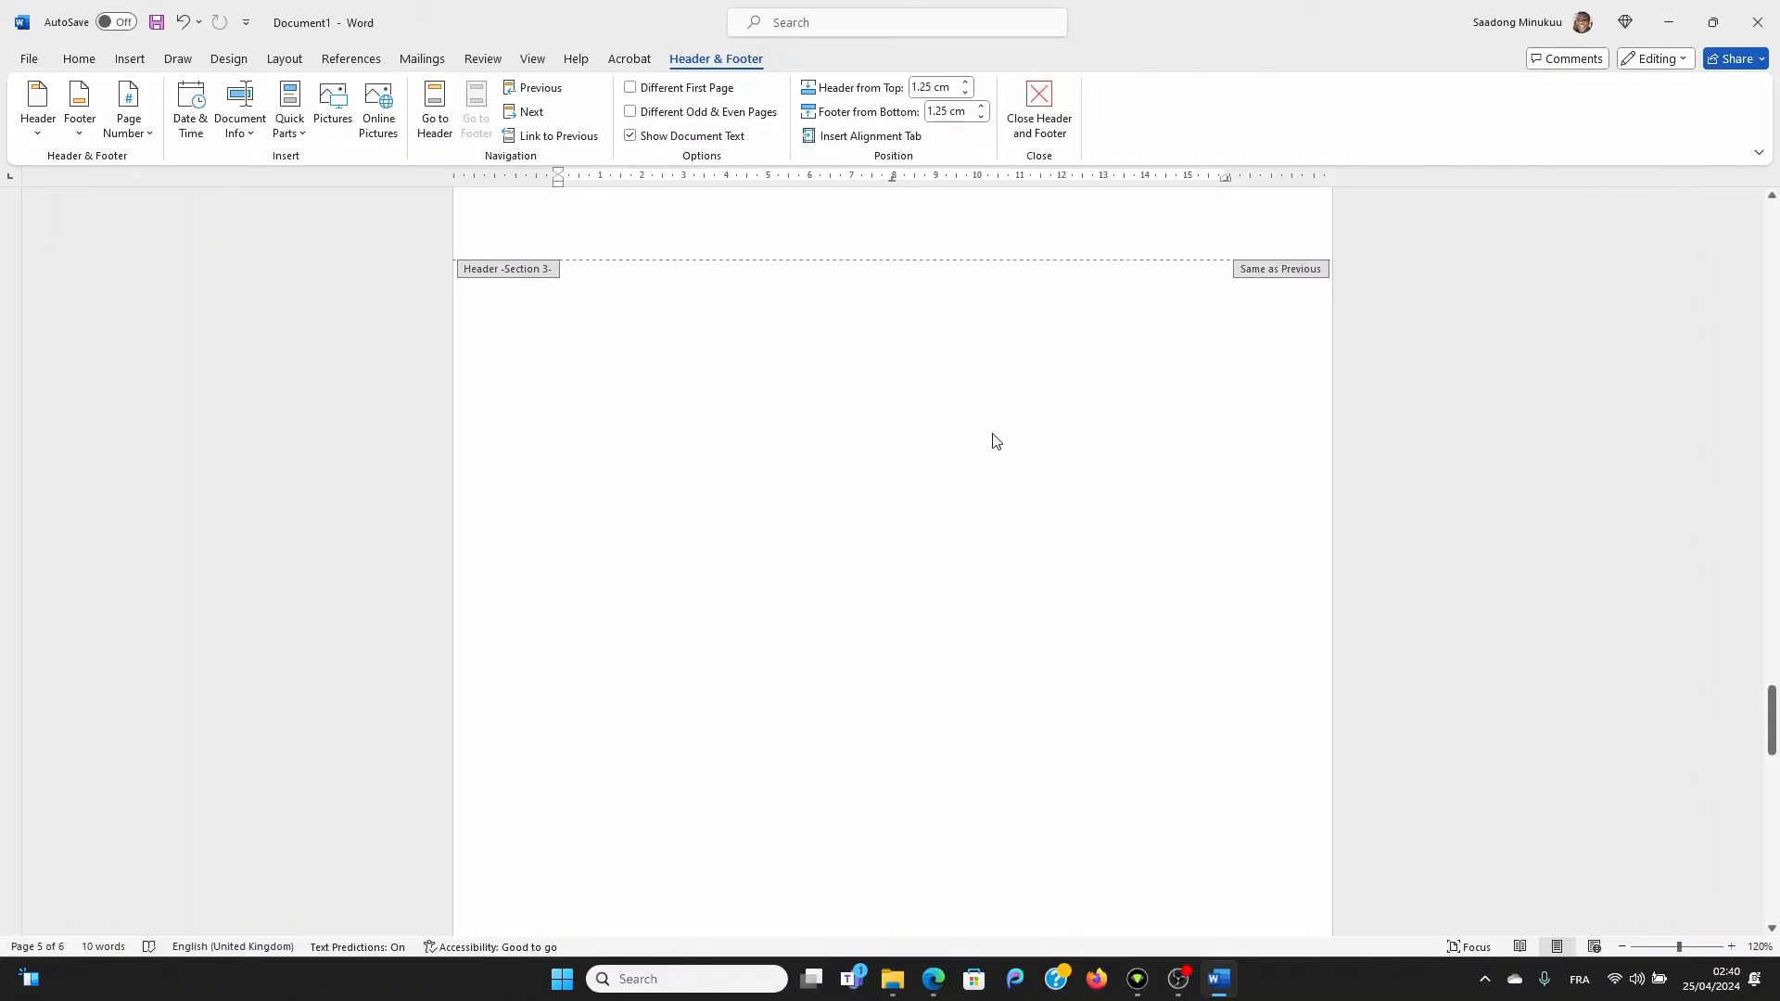
{"action": "scroll", "coordinate": [965, 437], "scroll_direction": "up", "scroll_amount": 3}
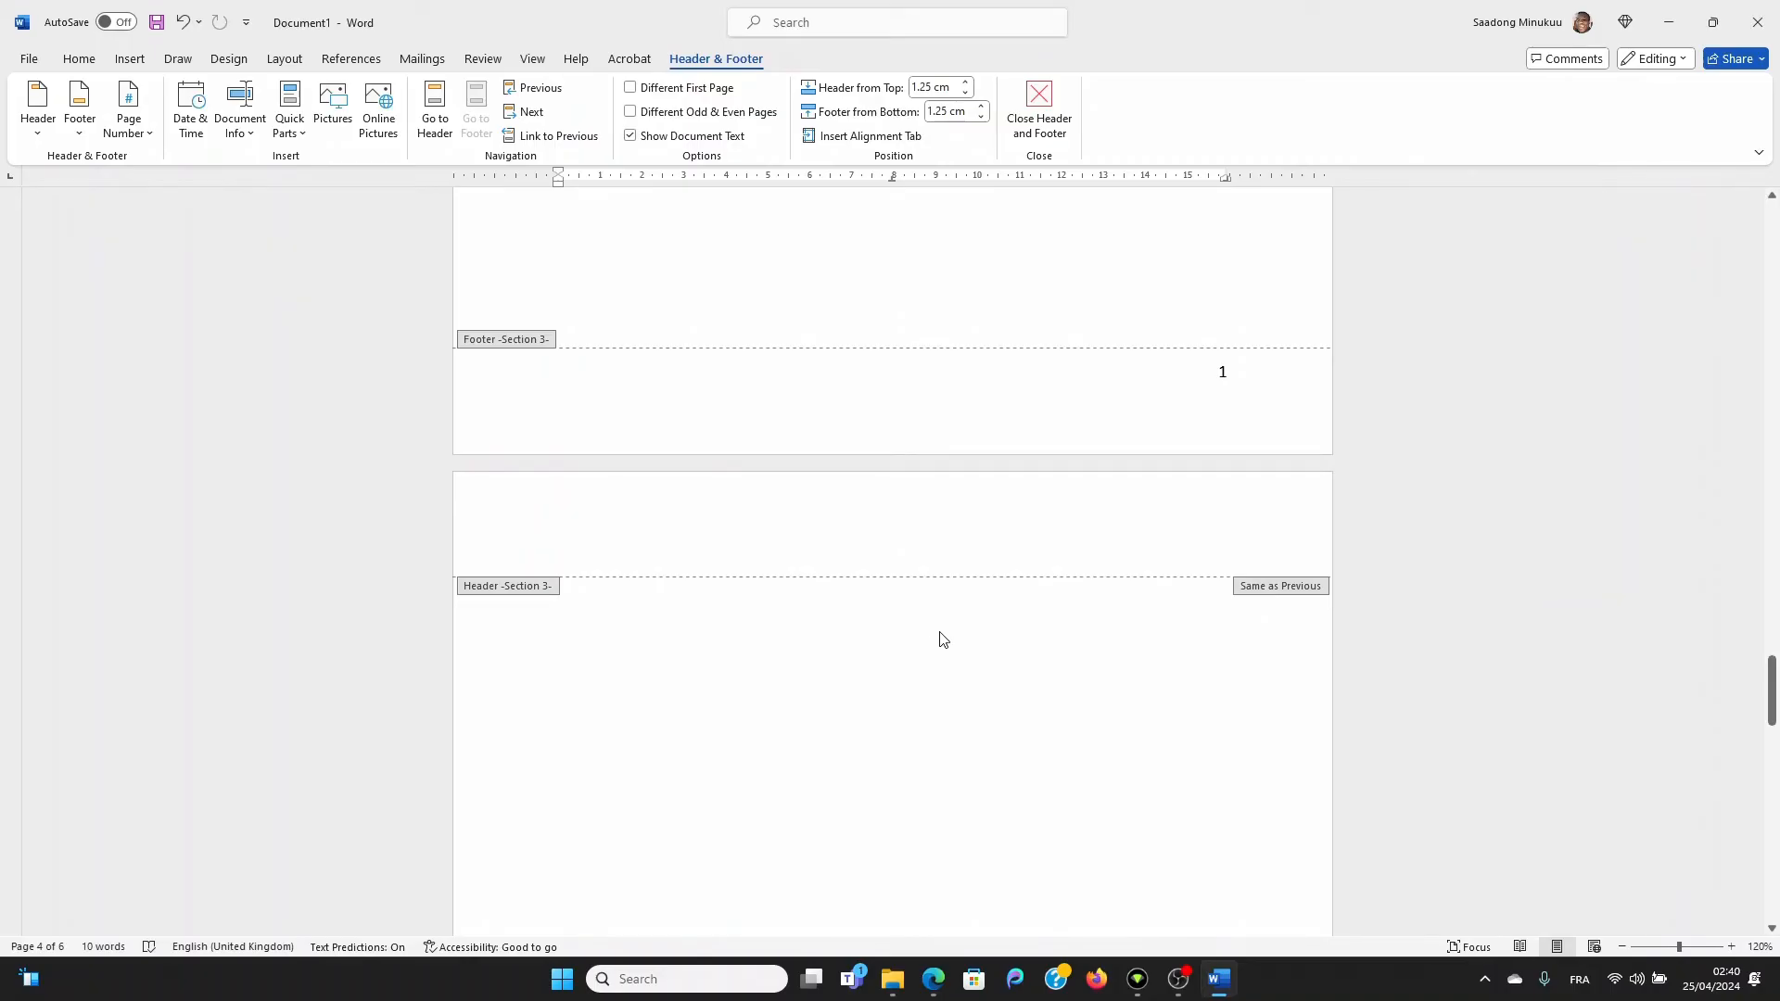
{"action": "scroll", "coordinate": [900, 547], "scroll_direction": "up", "scroll_amount": 3}
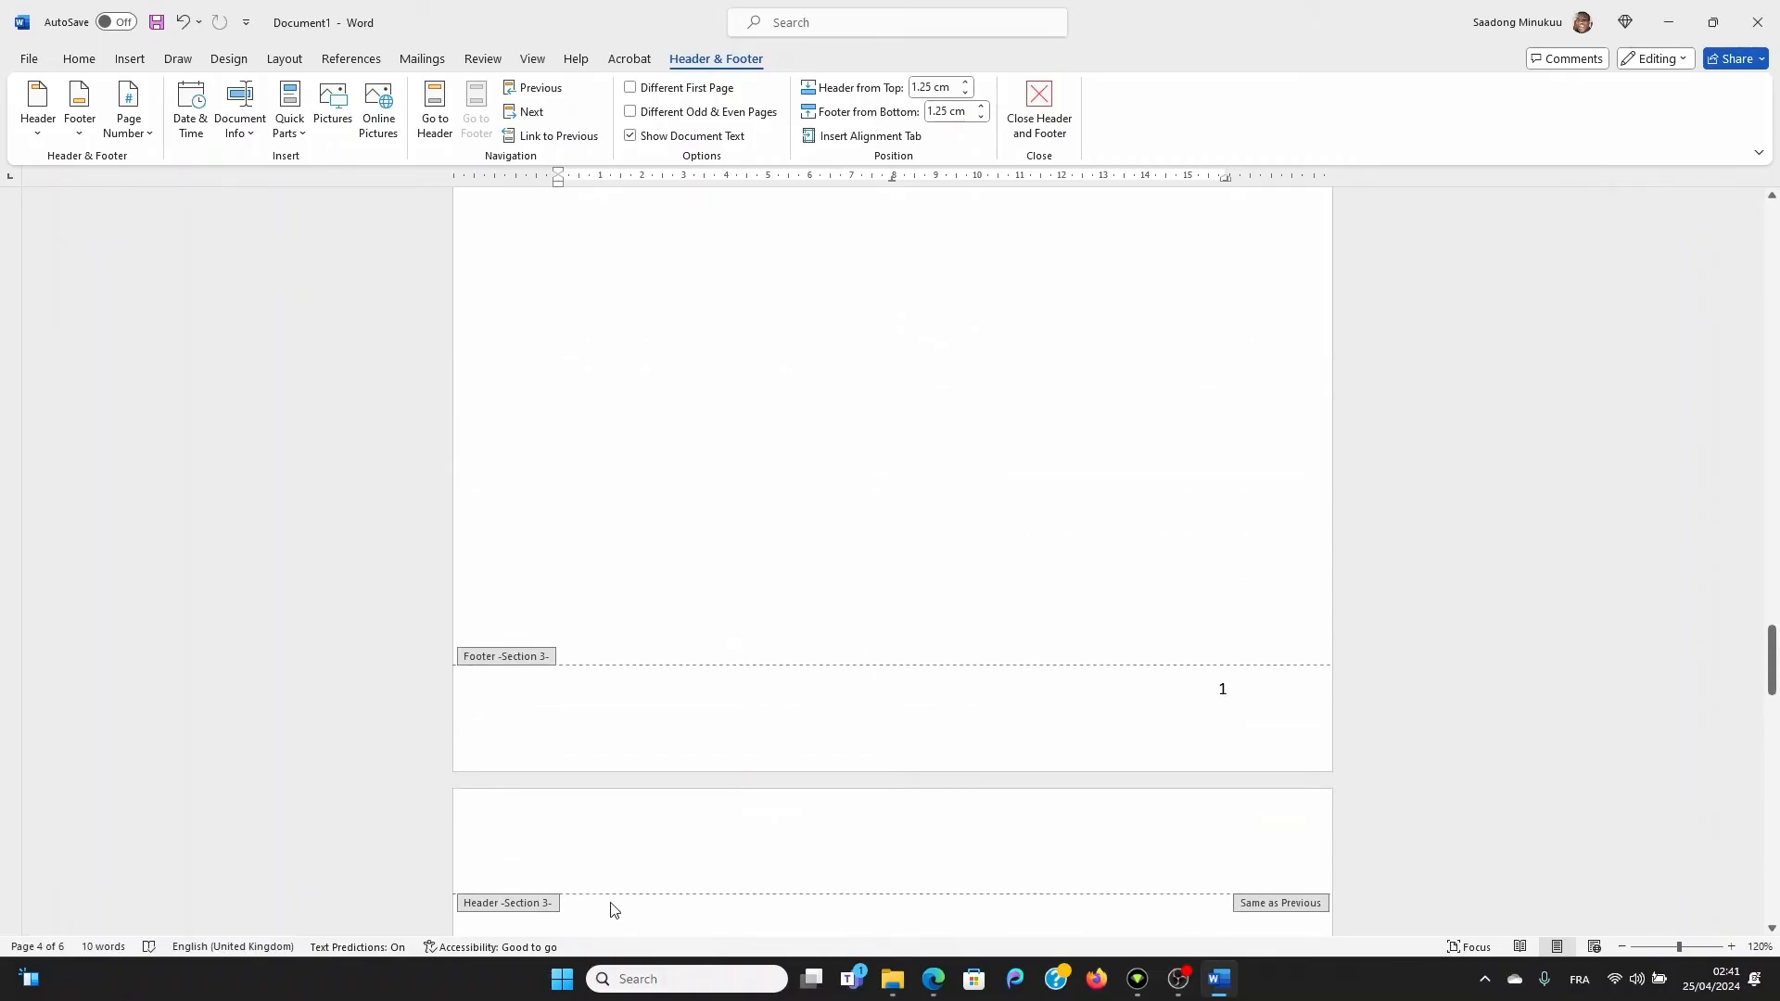
{"action": "scroll", "coordinate": [668, 881], "scroll_direction": "down", "scroll_amount": 1}
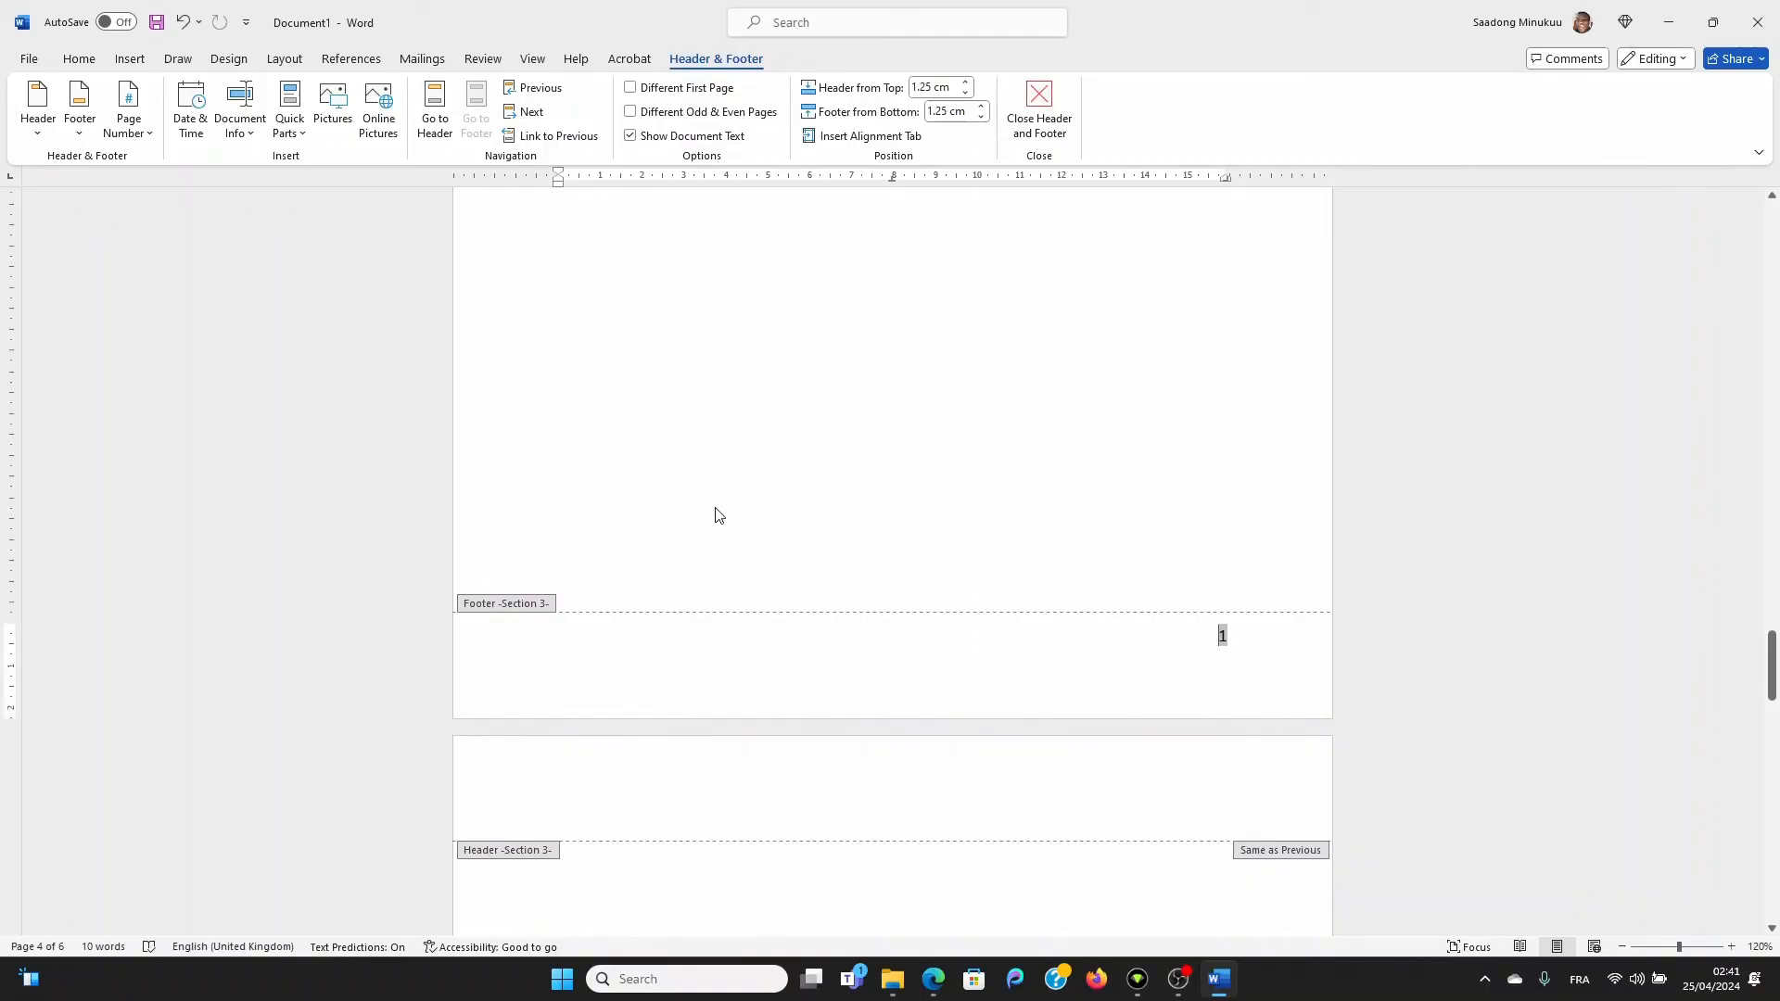
Step: Close the footer and insert a Next Page section break below the Introduction heading
{"action": "double_click", "coordinate": [713, 436]}
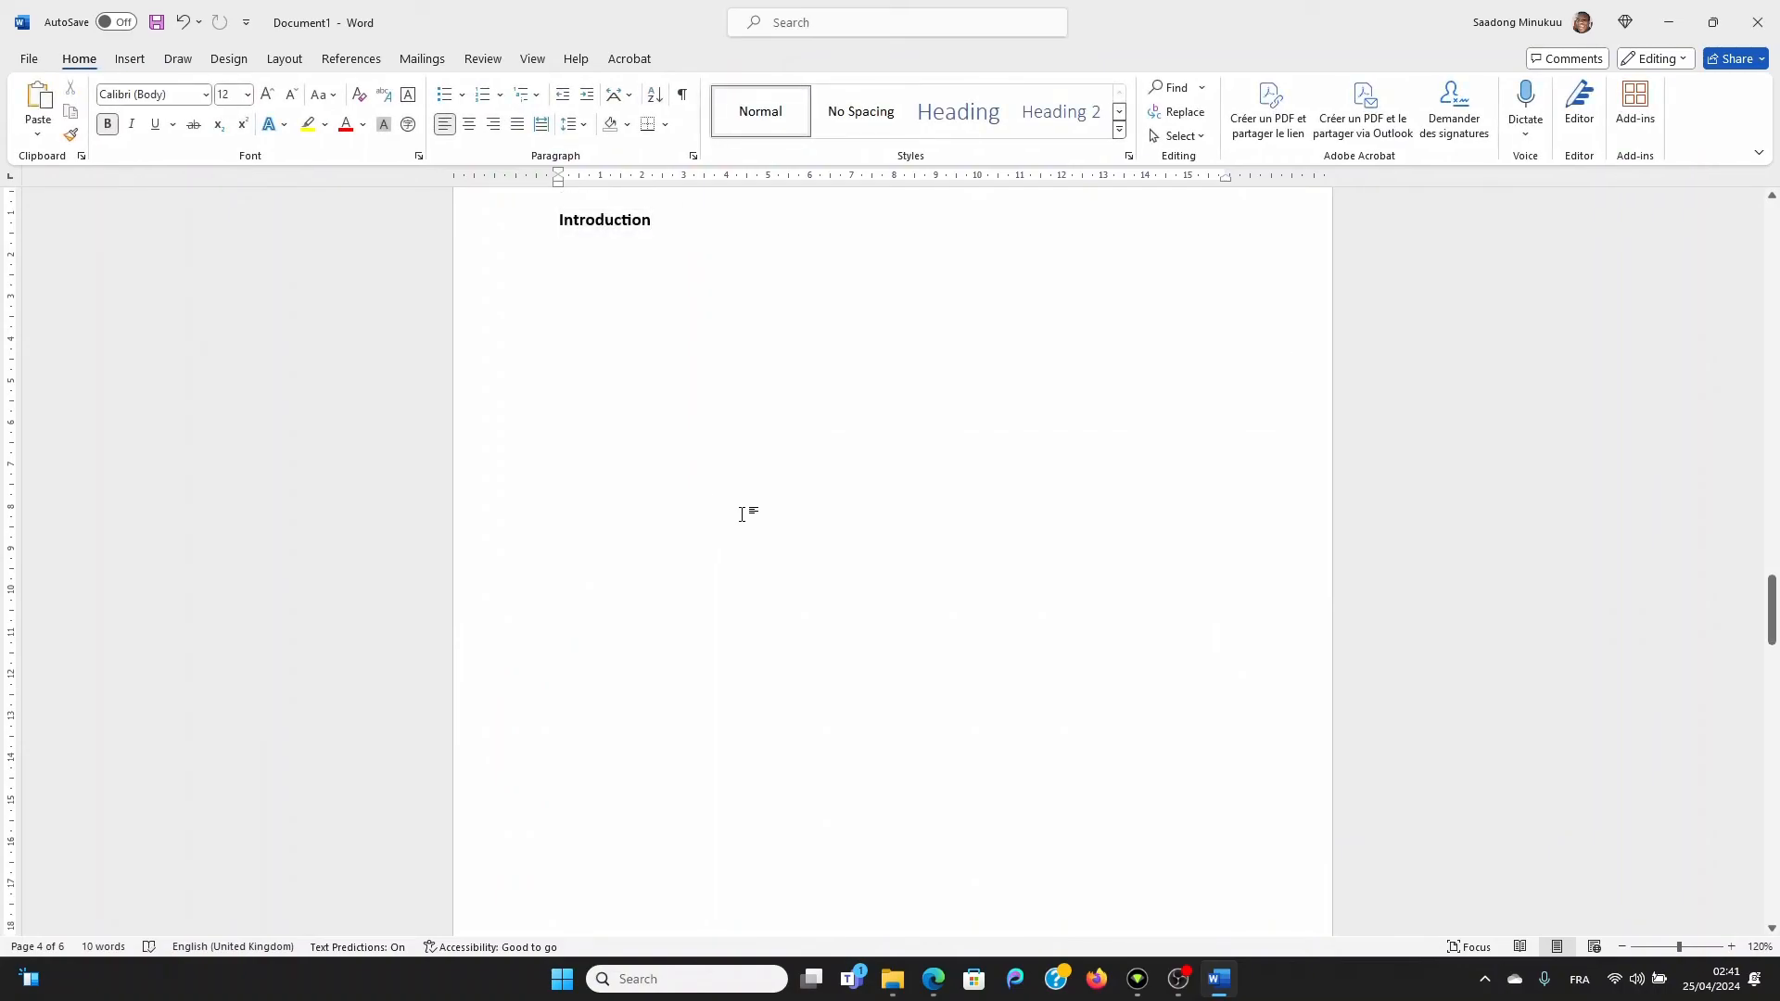
{"action": "scroll", "coordinate": [756, 516], "scroll_direction": "down", "scroll_amount": 10}
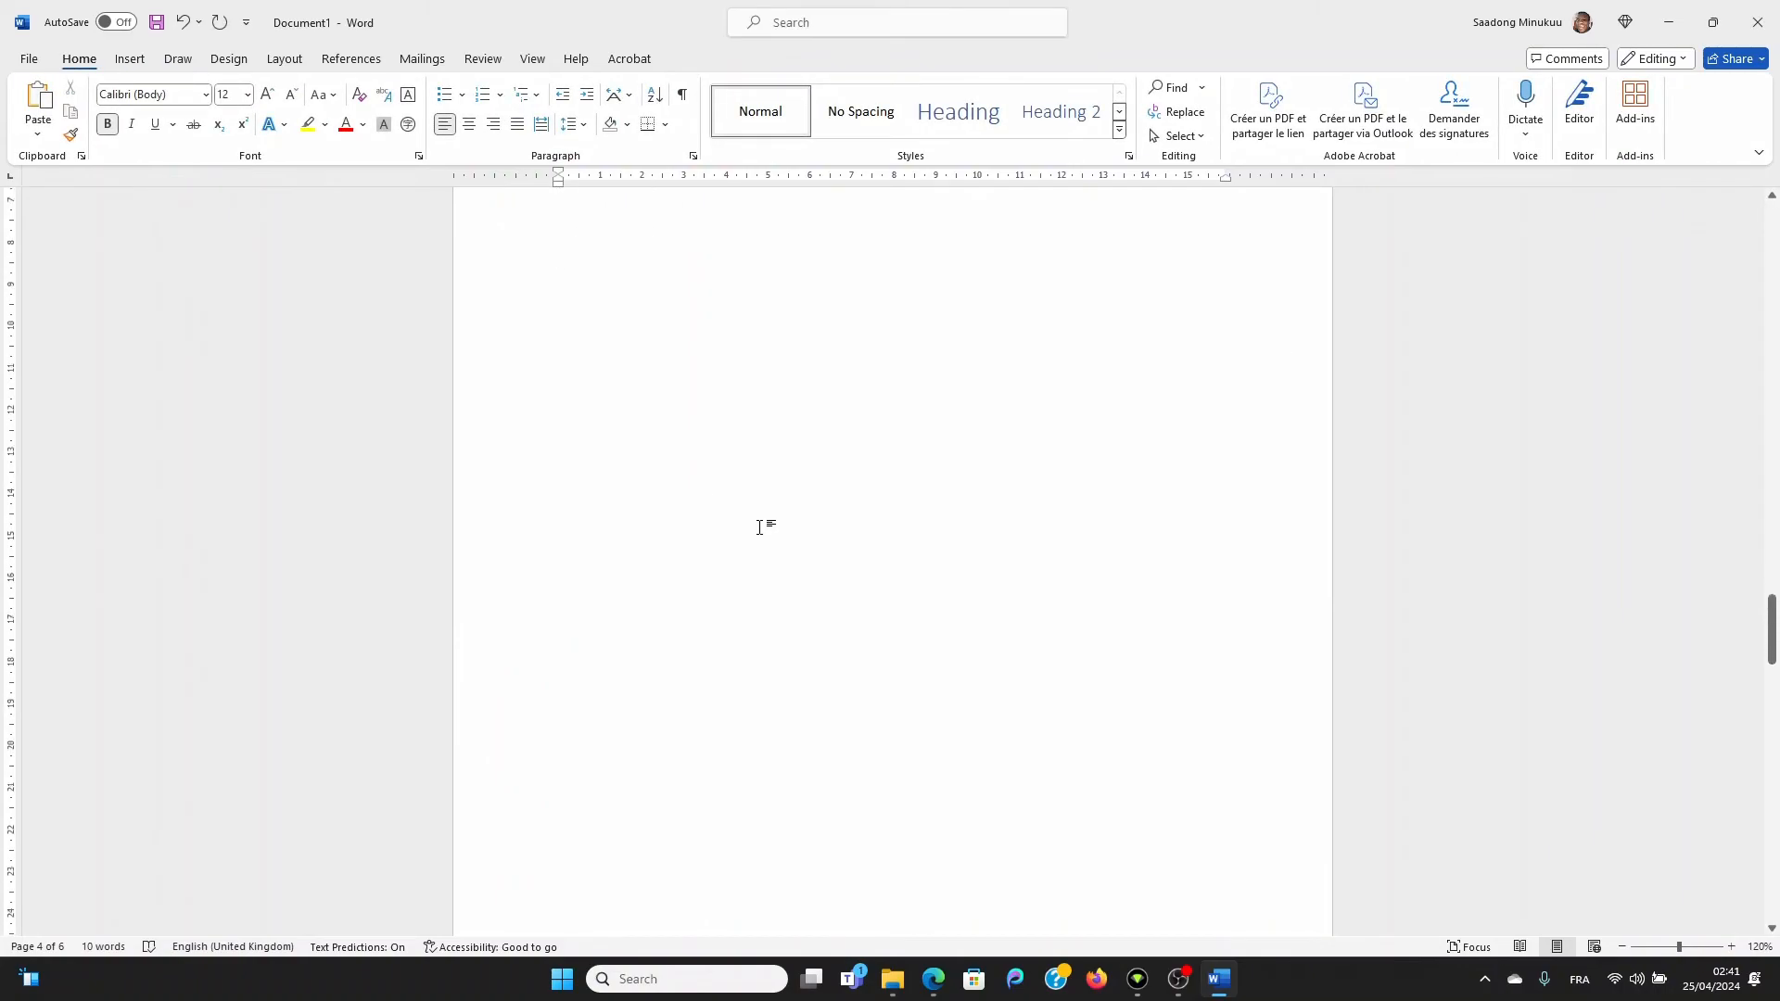
{"action": "scroll", "coordinate": [765, 520], "scroll_direction": "up", "scroll_amount": 10}
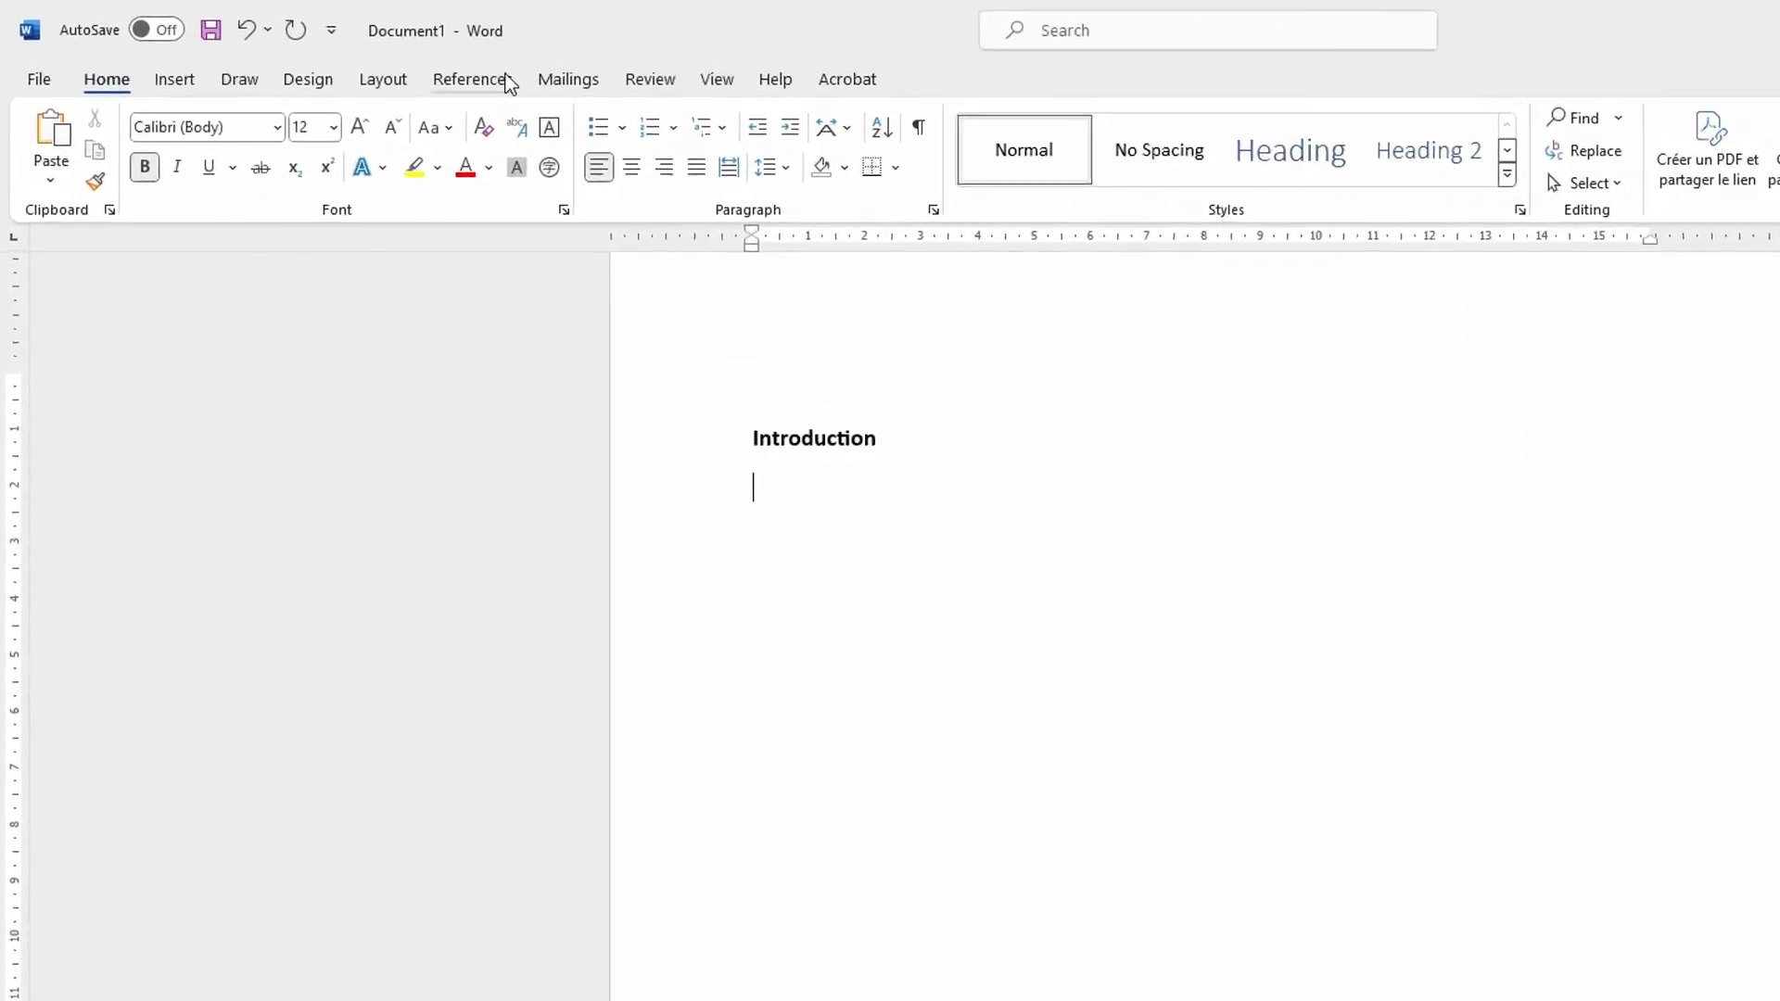
{"action": "left_click", "coordinate": [399, 79]}
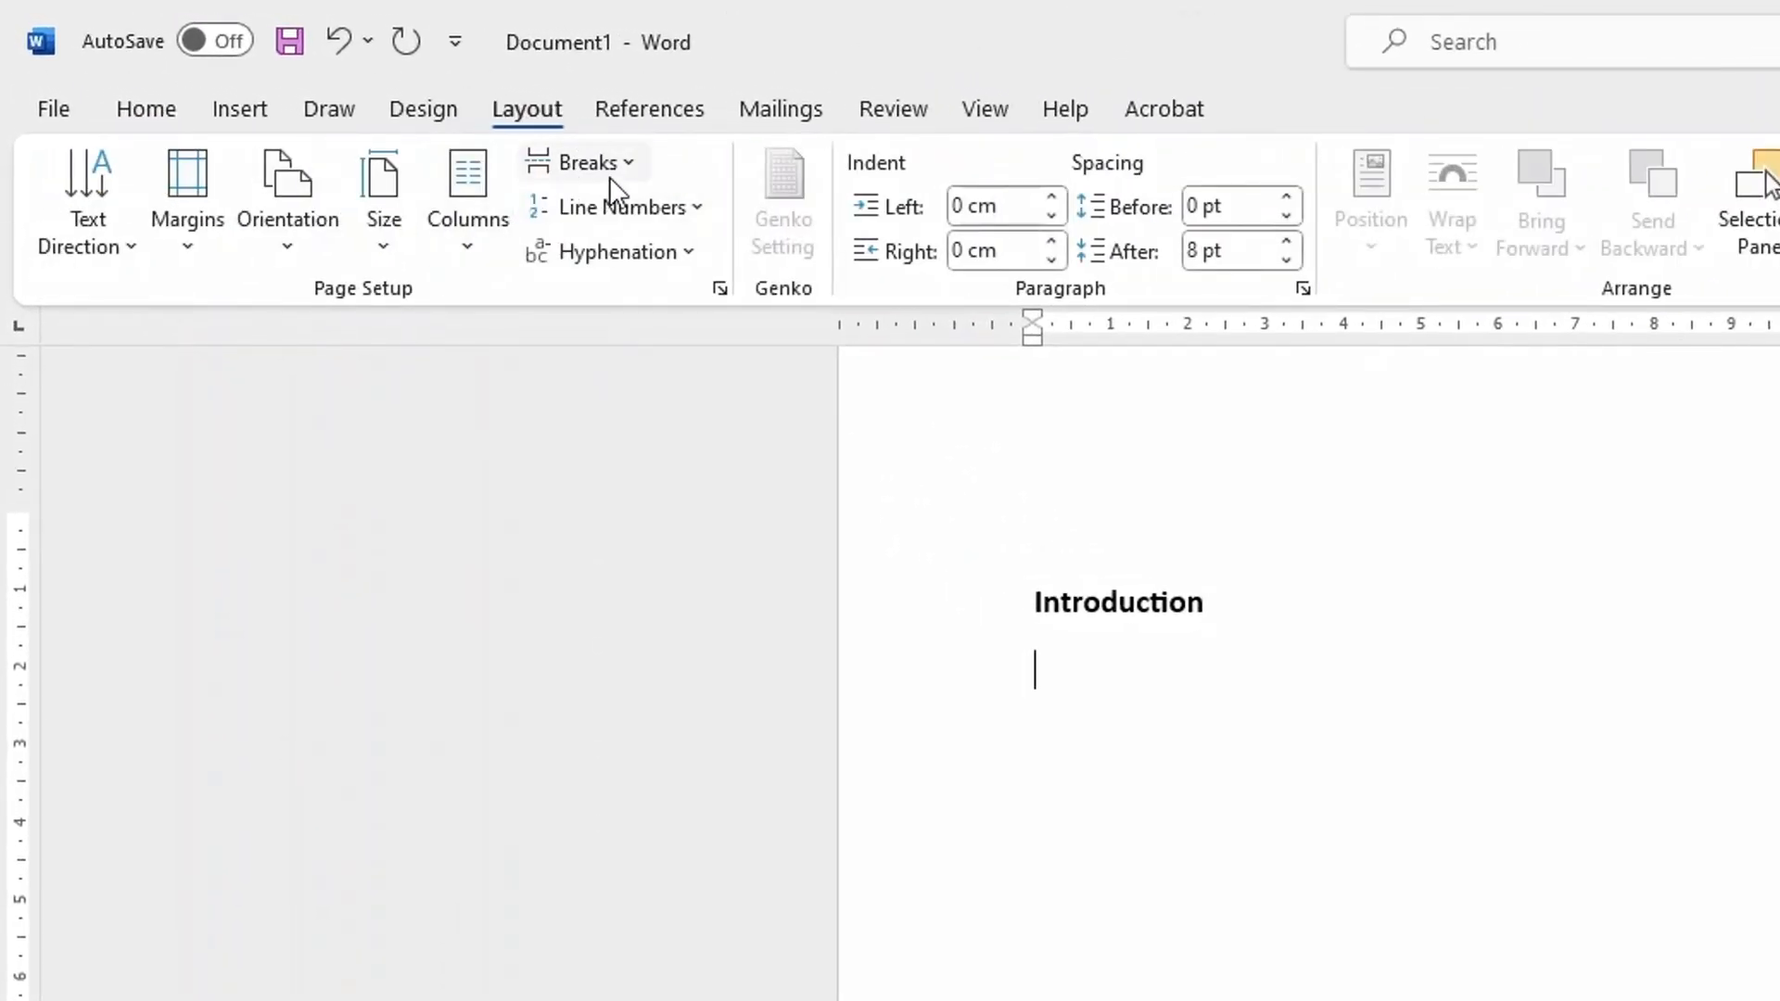
{"action": "left_click", "coordinate": [608, 176]}
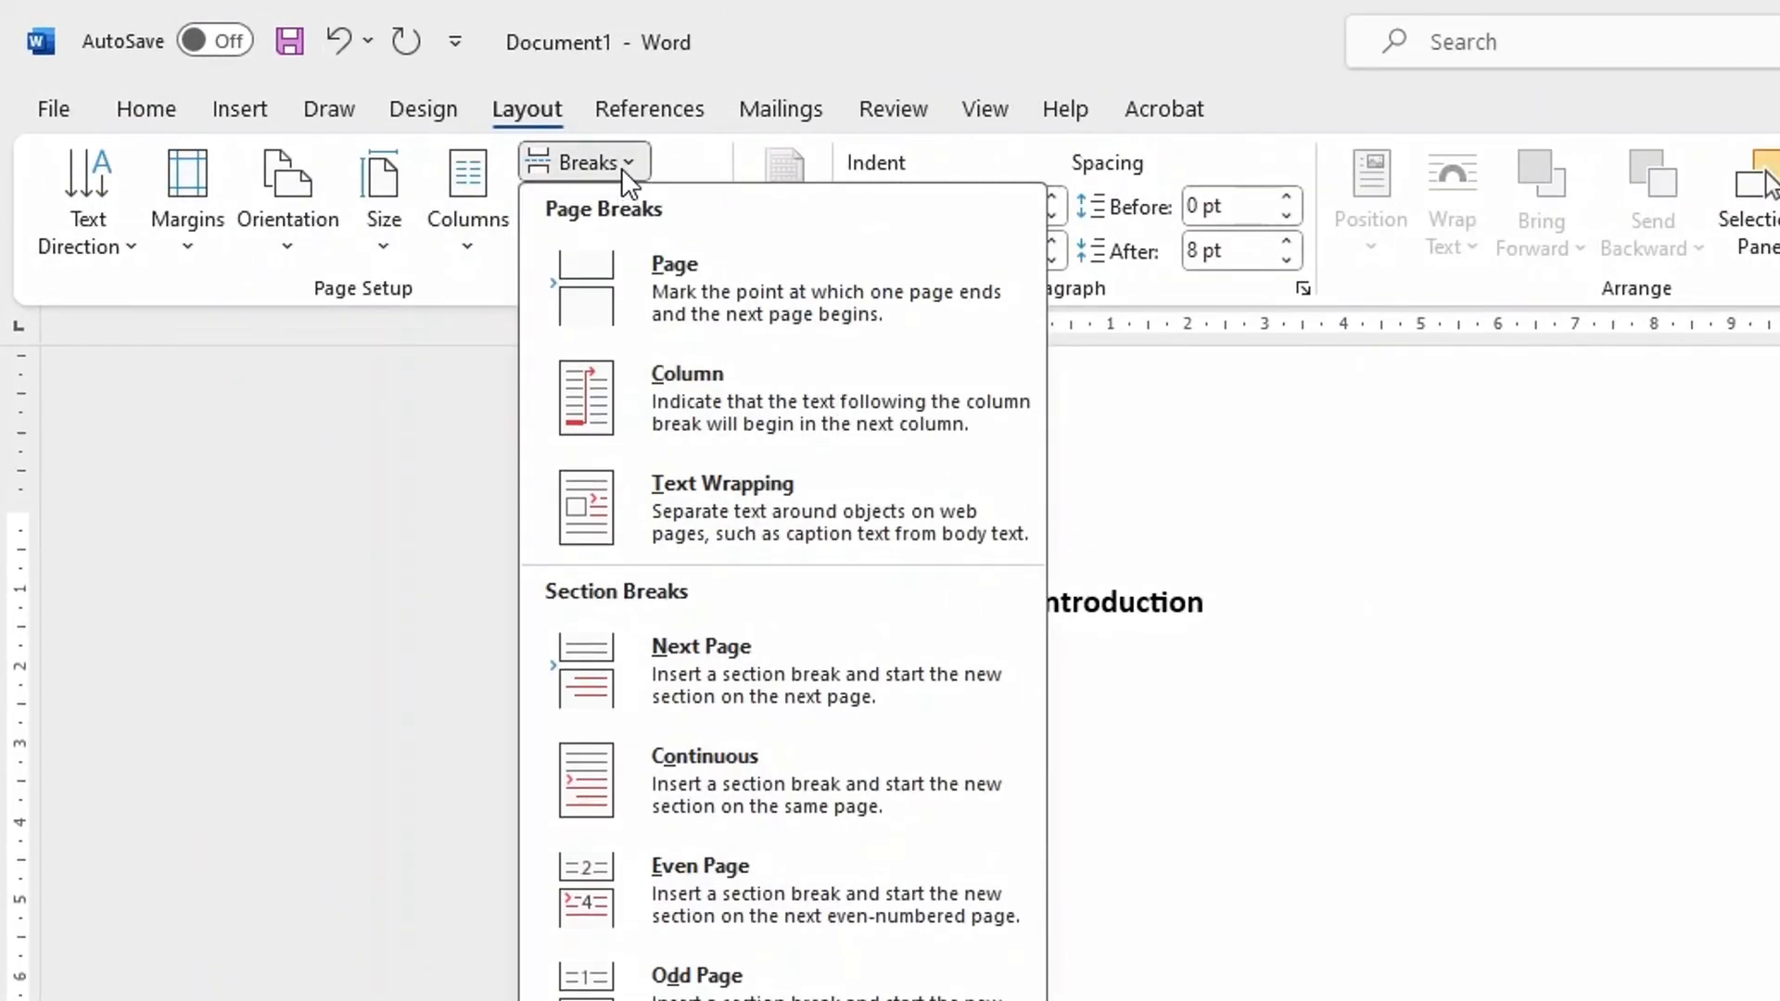
{"action": "left_click", "coordinate": [723, 703]}
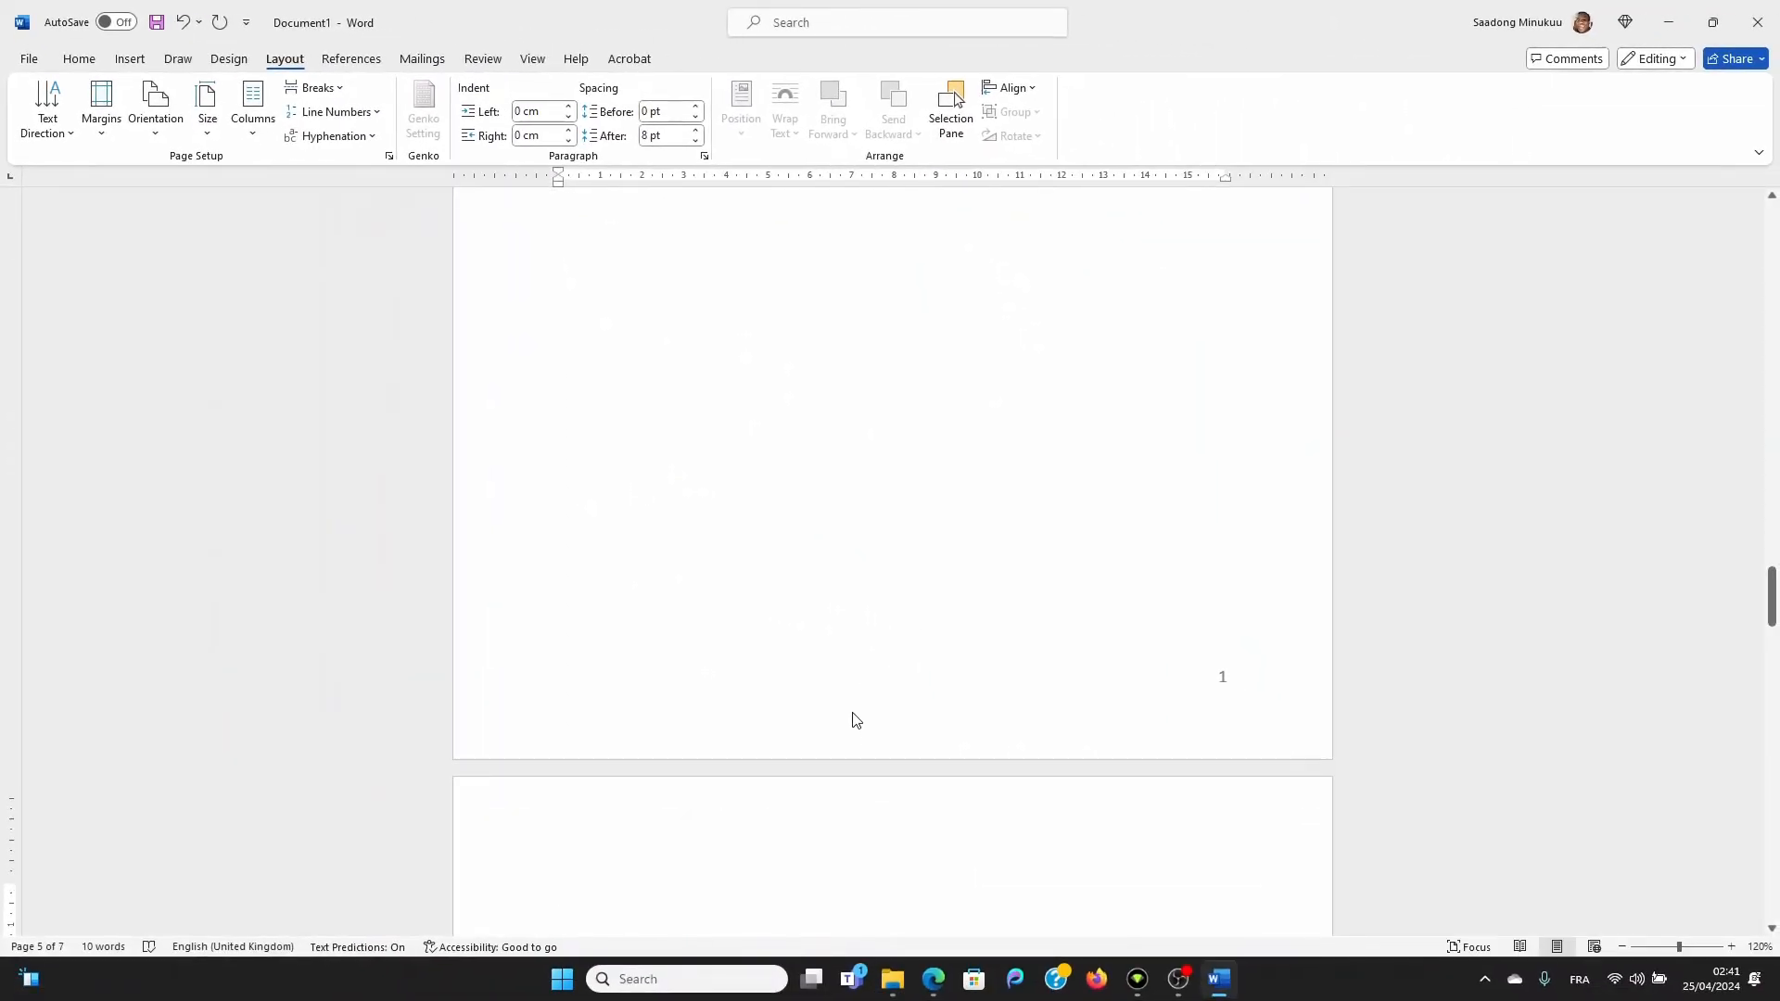
Step: Open the Introduction page's footer and examine the section labels and page numbers there and on the page before it
{"action": "double_click", "coordinate": [866, 739]}
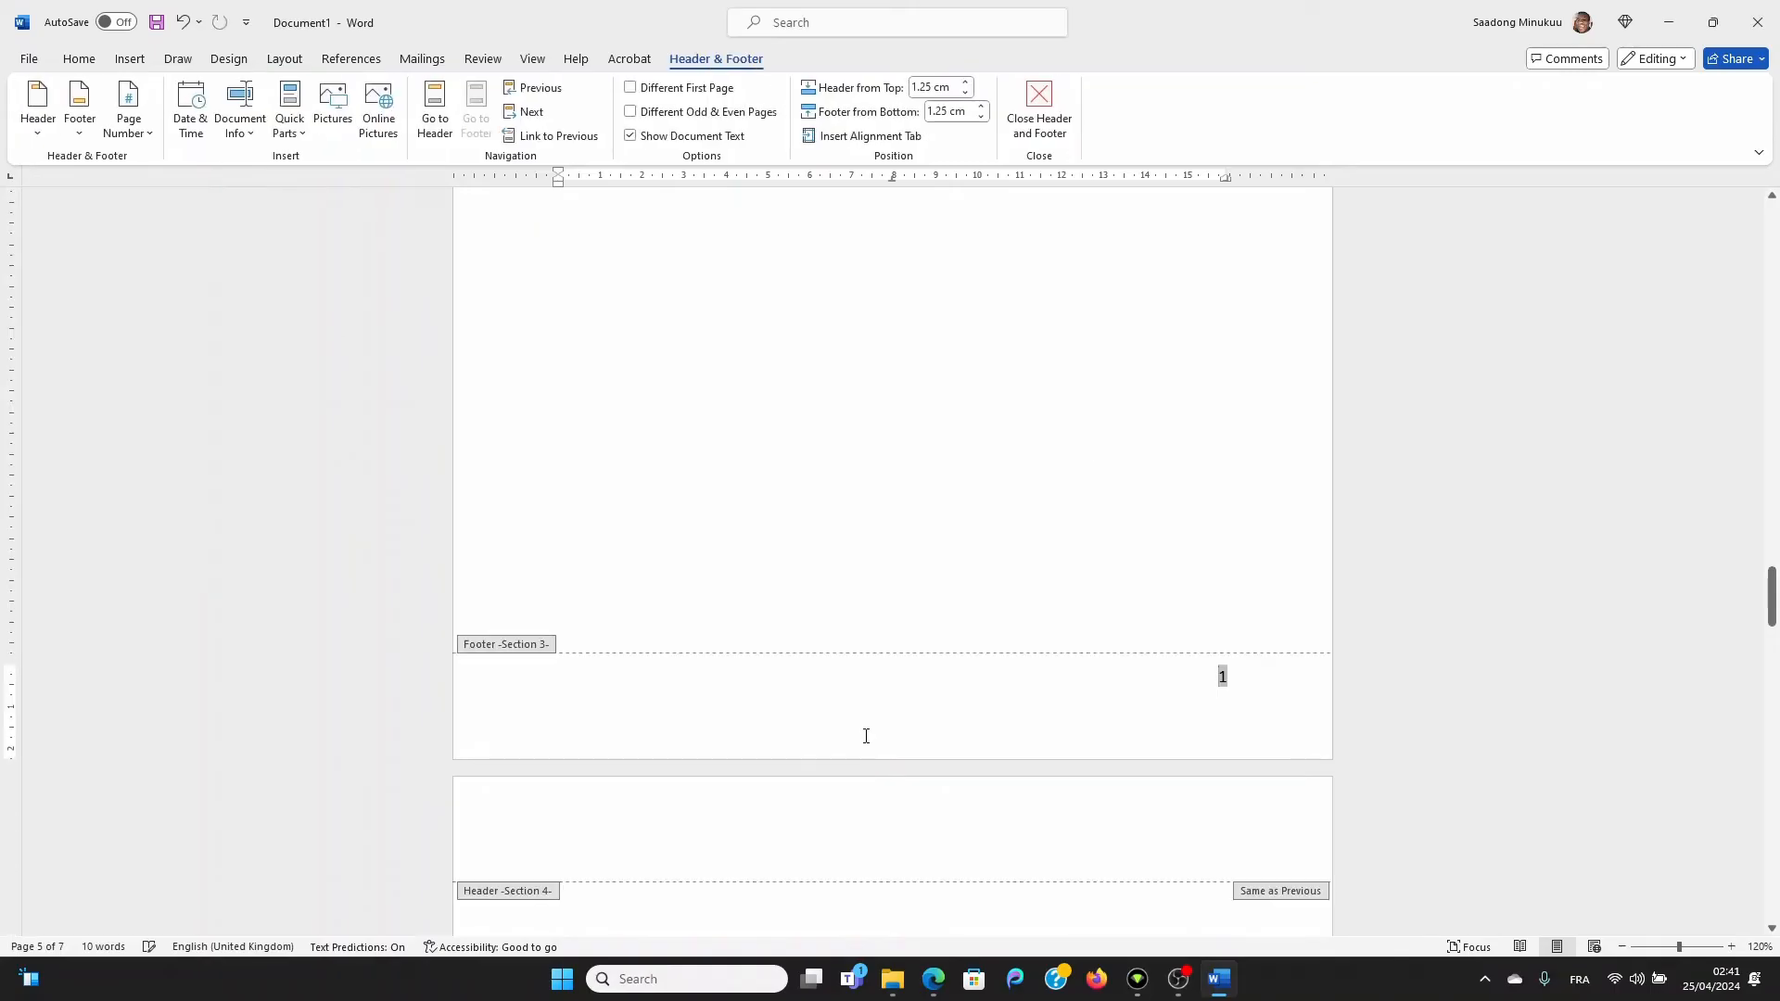
{"action": "scroll", "coordinate": [774, 658], "scroll_direction": "up", "scroll_amount": 5}
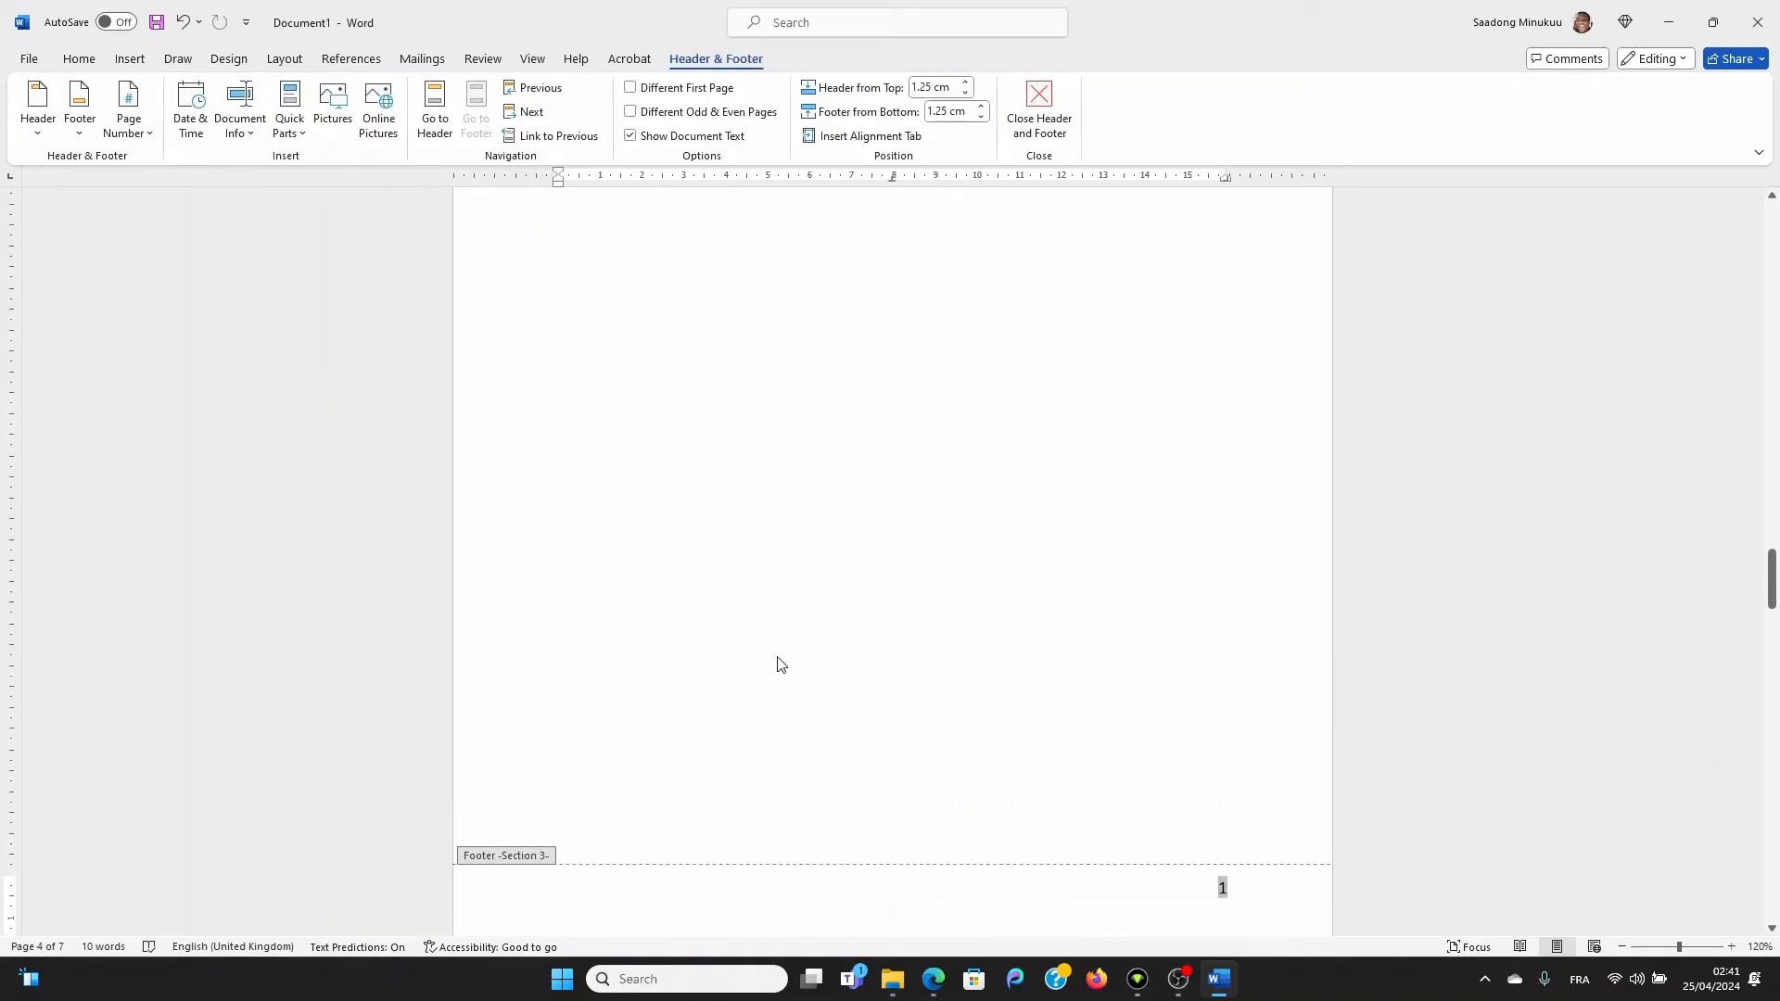
{"action": "scroll", "coordinate": [793, 647], "scroll_direction": "up", "scroll_amount": 3}
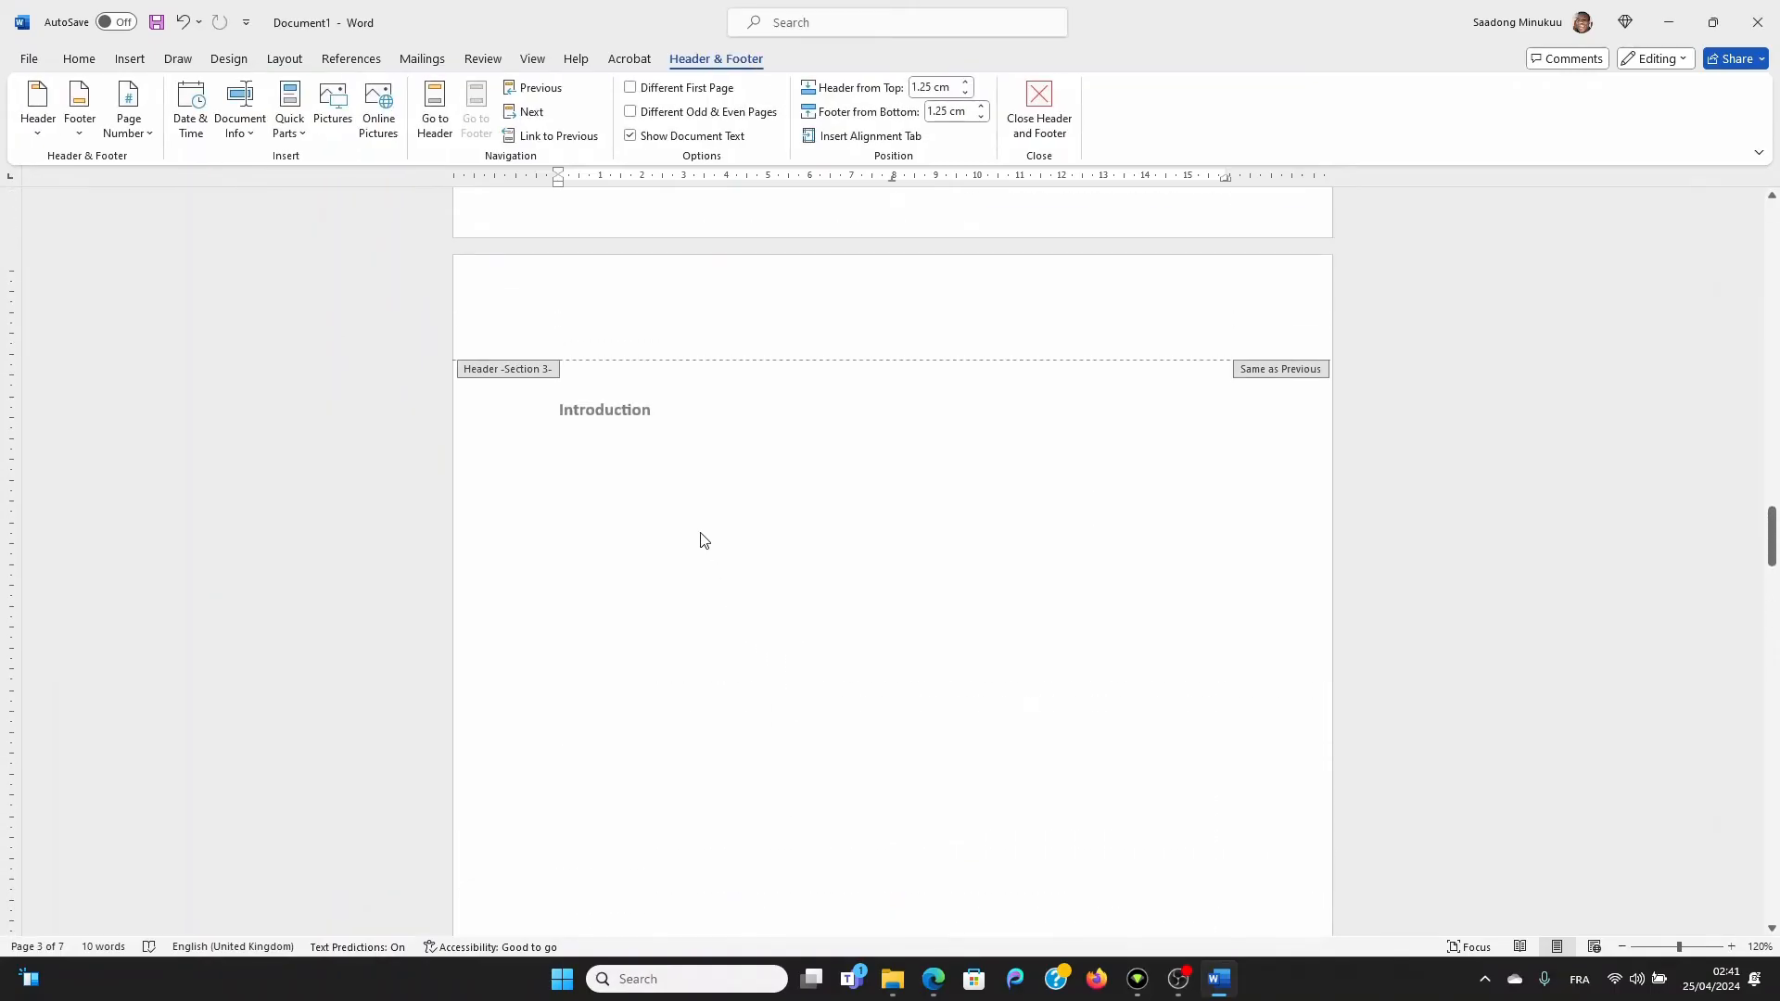
{"action": "scroll", "coordinate": [869, 652], "scroll_direction": "down", "scroll_amount": 9}
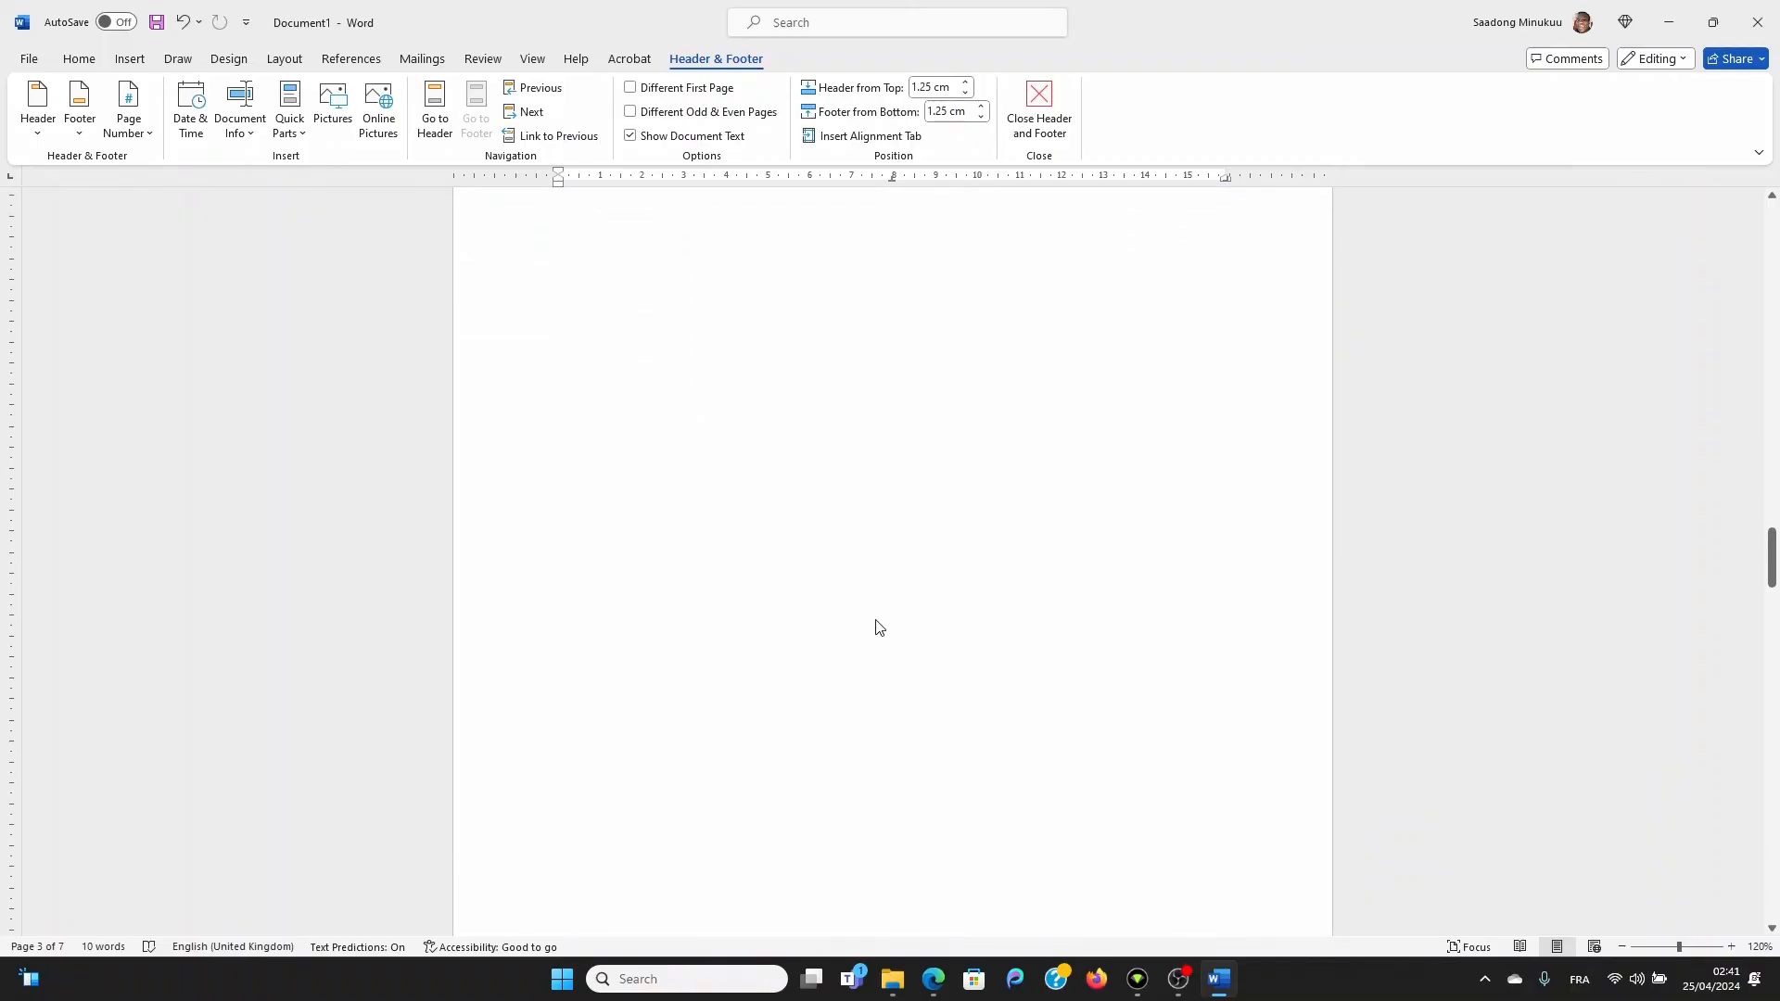
{"action": "scroll", "coordinate": [865, 594], "scroll_direction": "up", "scroll_amount": 10}
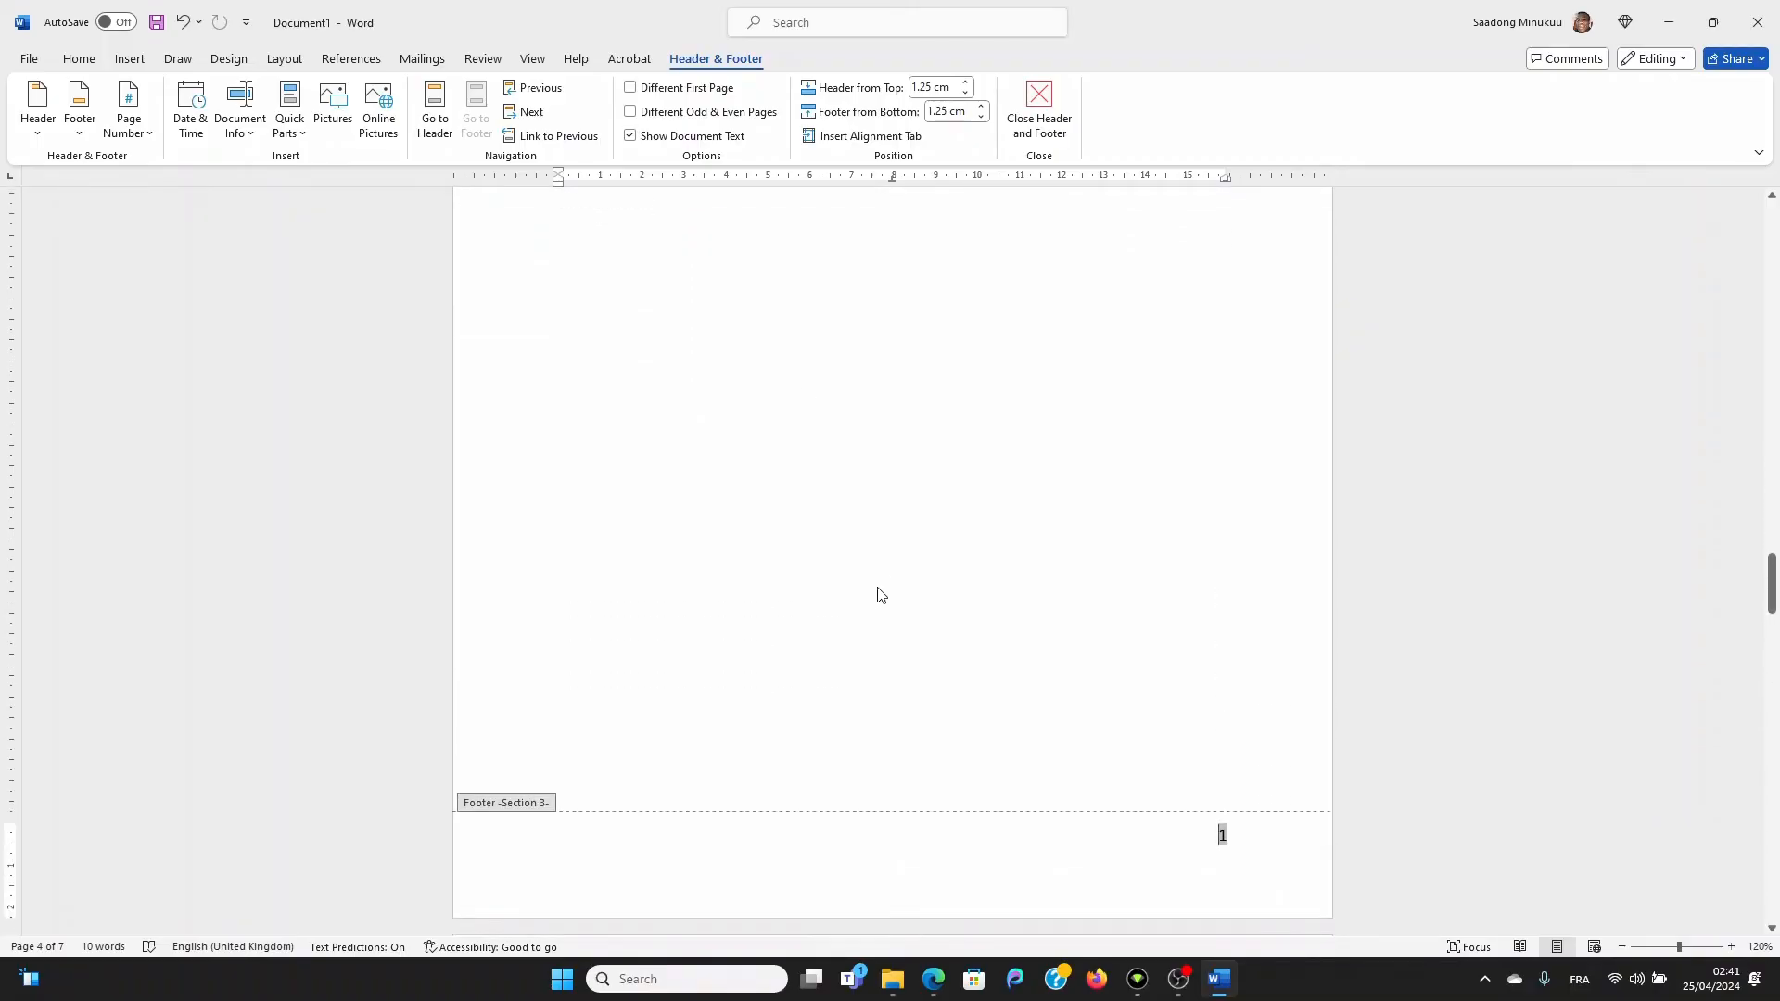
{"action": "scroll", "coordinate": [900, 540], "scroll_direction": "up", "scroll_amount": 10}
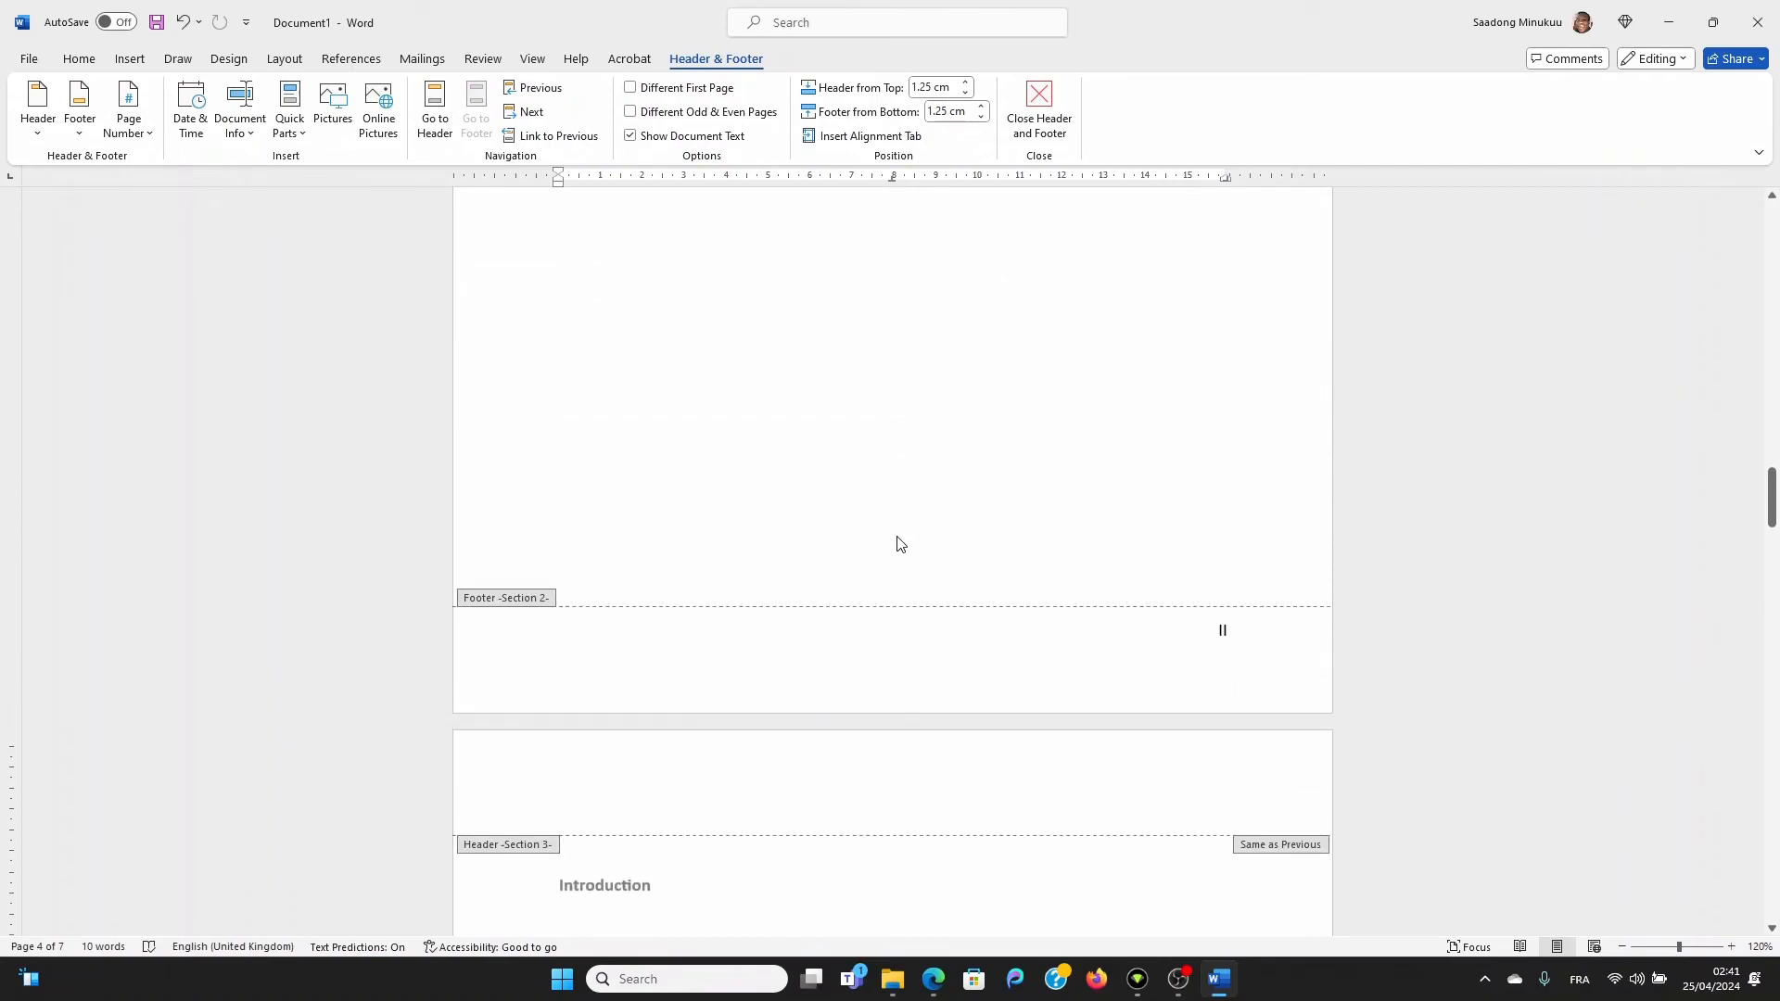
{"action": "scroll", "coordinate": [890, 552], "scroll_direction": "down", "scroll_amount": 15}
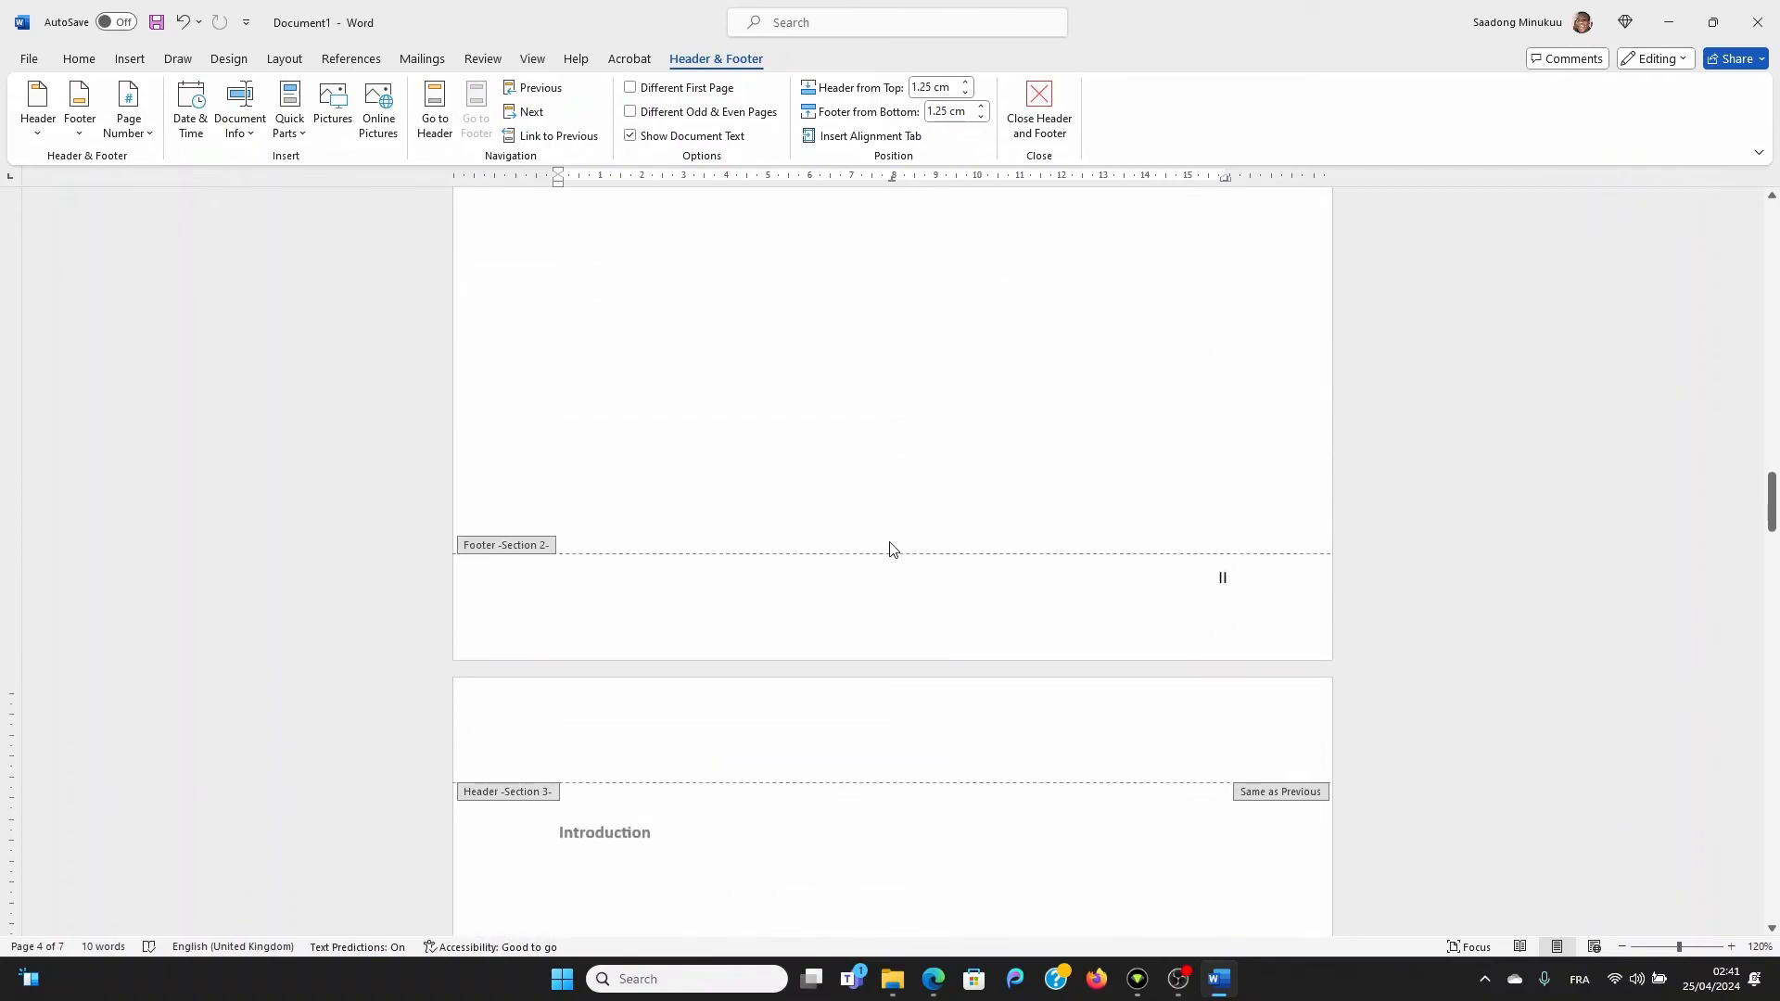
{"action": "scroll", "coordinate": [887, 567], "scroll_direction": "down", "scroll_amount": 1}
{"action": "scroll", "coordinate": [887, 560], "scroll_direction": "up", "scroll_amount": 4}
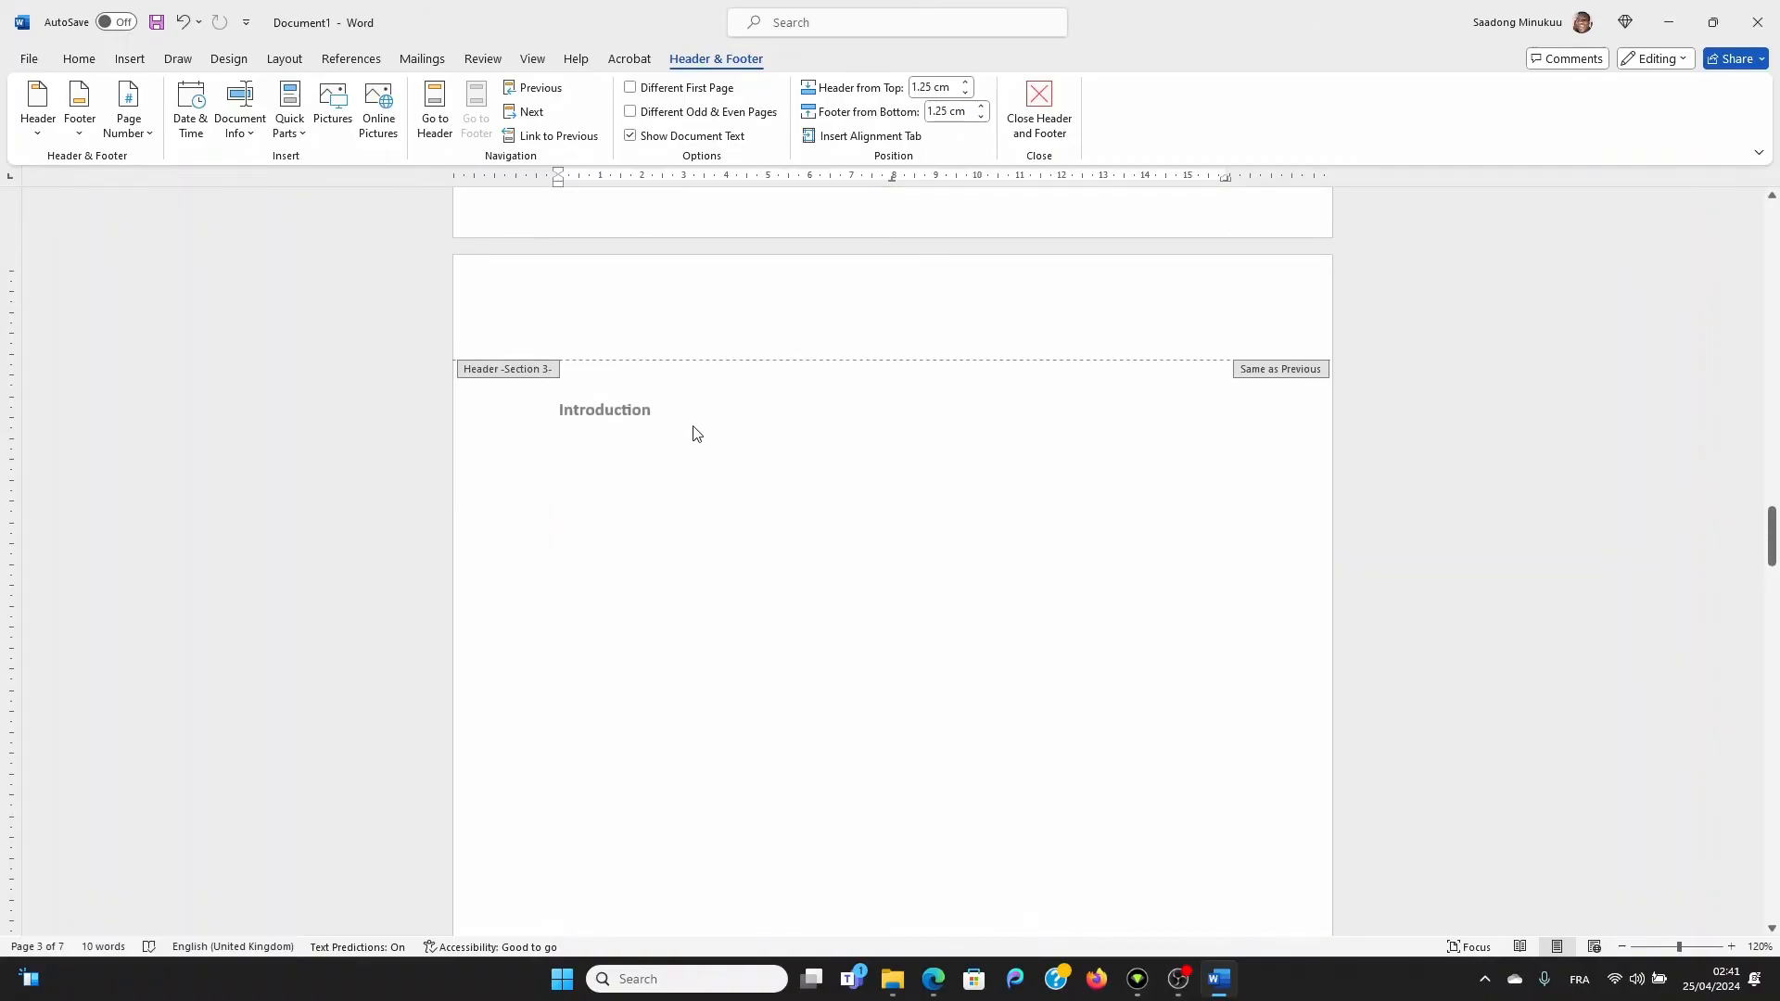
{"action": "scroll", "coordinate": [697, 499], "scroll_direction": "down", "scroll_amount": 14}
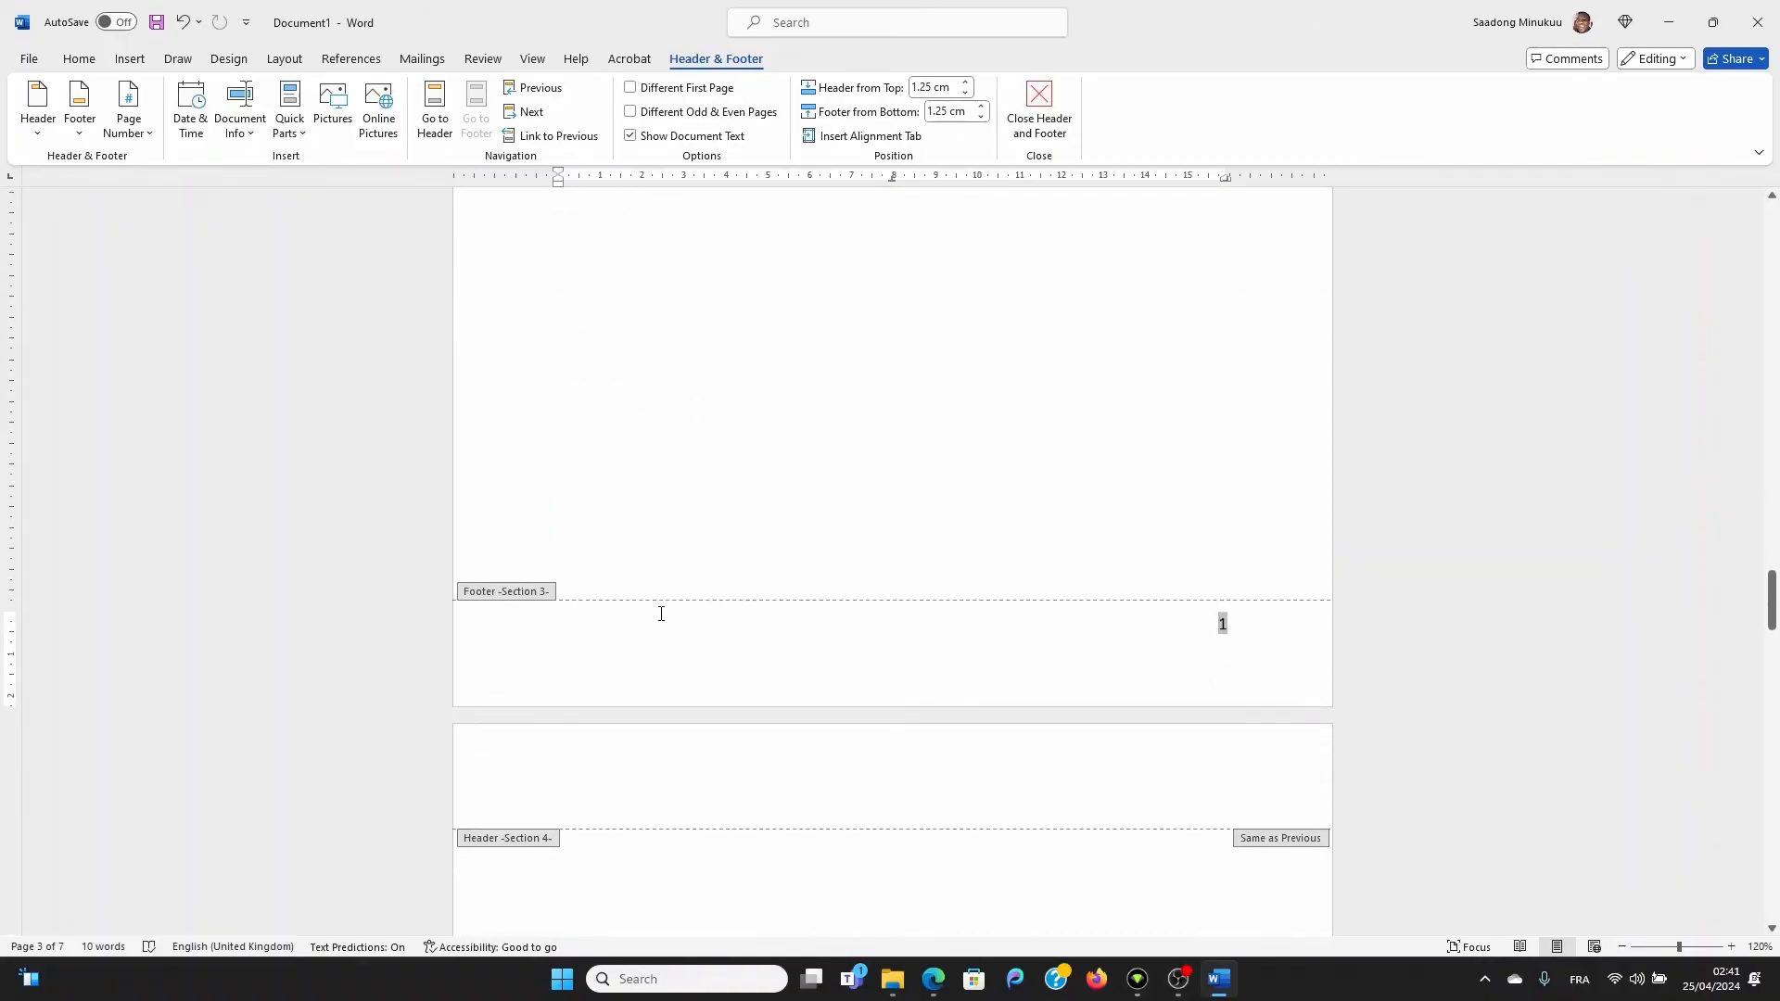
Step: Compare the header and footer section labels and page numbers on the pages after the Introduction with those of the Introduction page
{"action": "scroll", "coordinate": [775, 704], "scroll_direction": "down", "scroll_amount": 16}
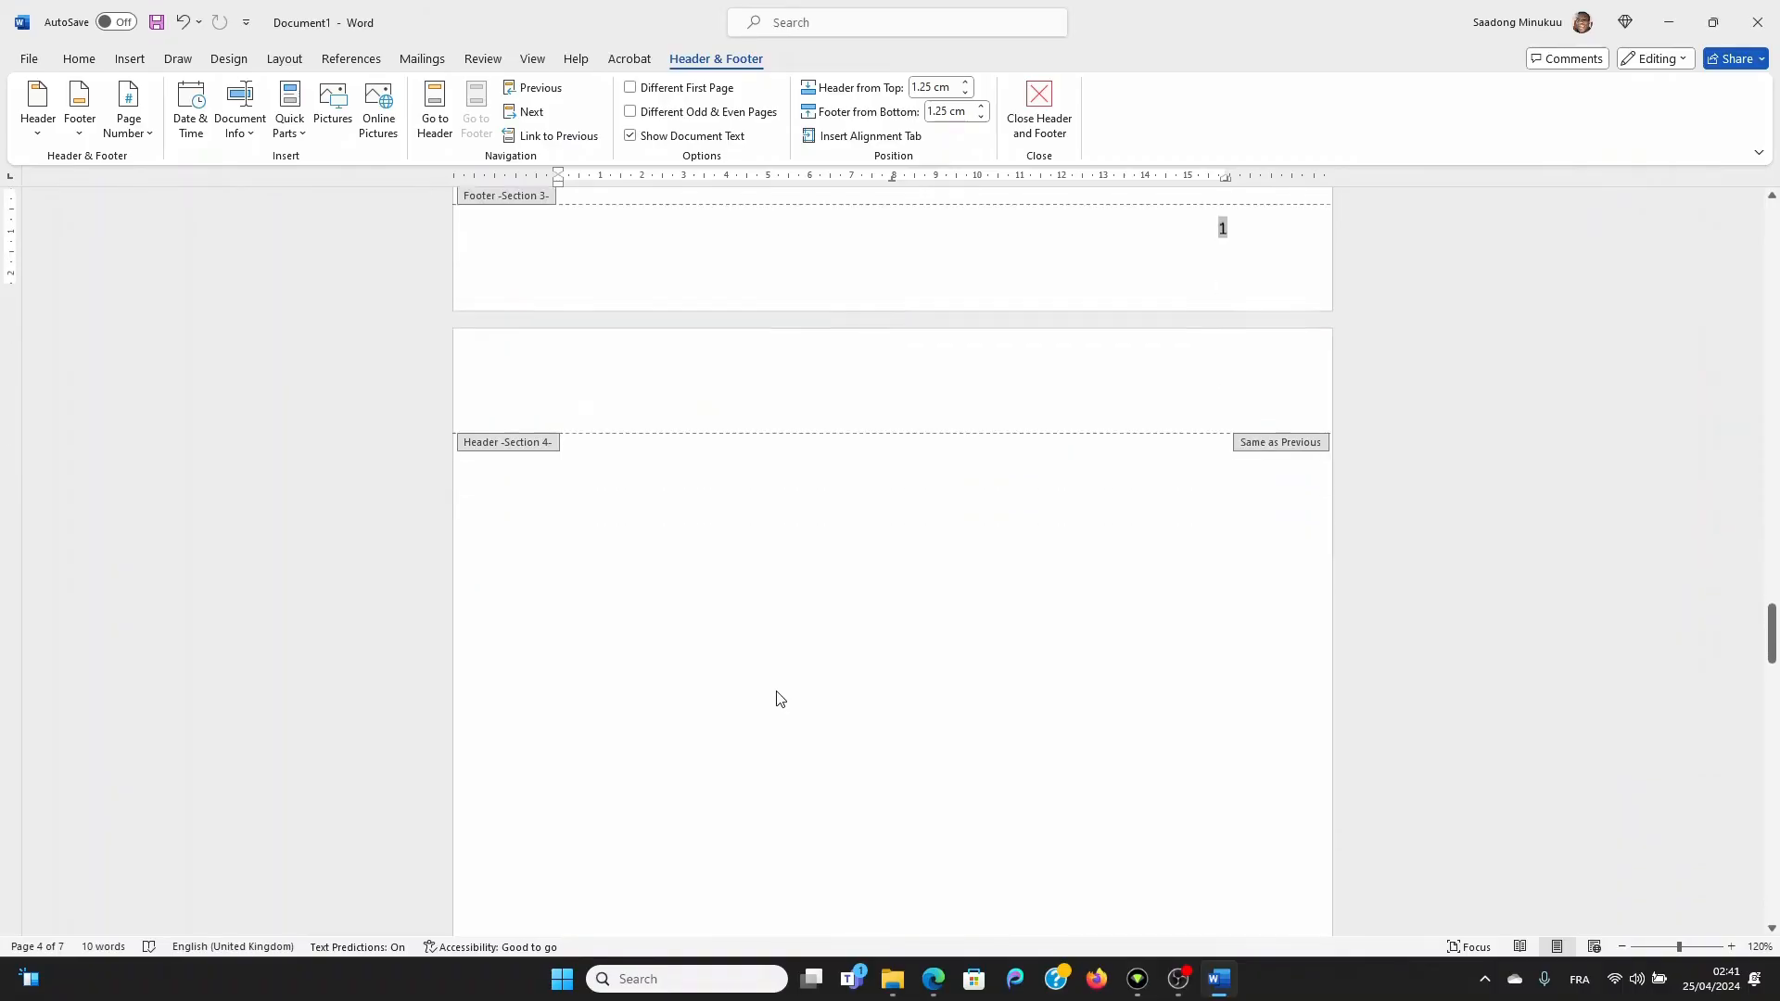
{"action": "scroll", "coordinate": [778, 687], "scroll_direction": "down", "scroll_amount": 2}
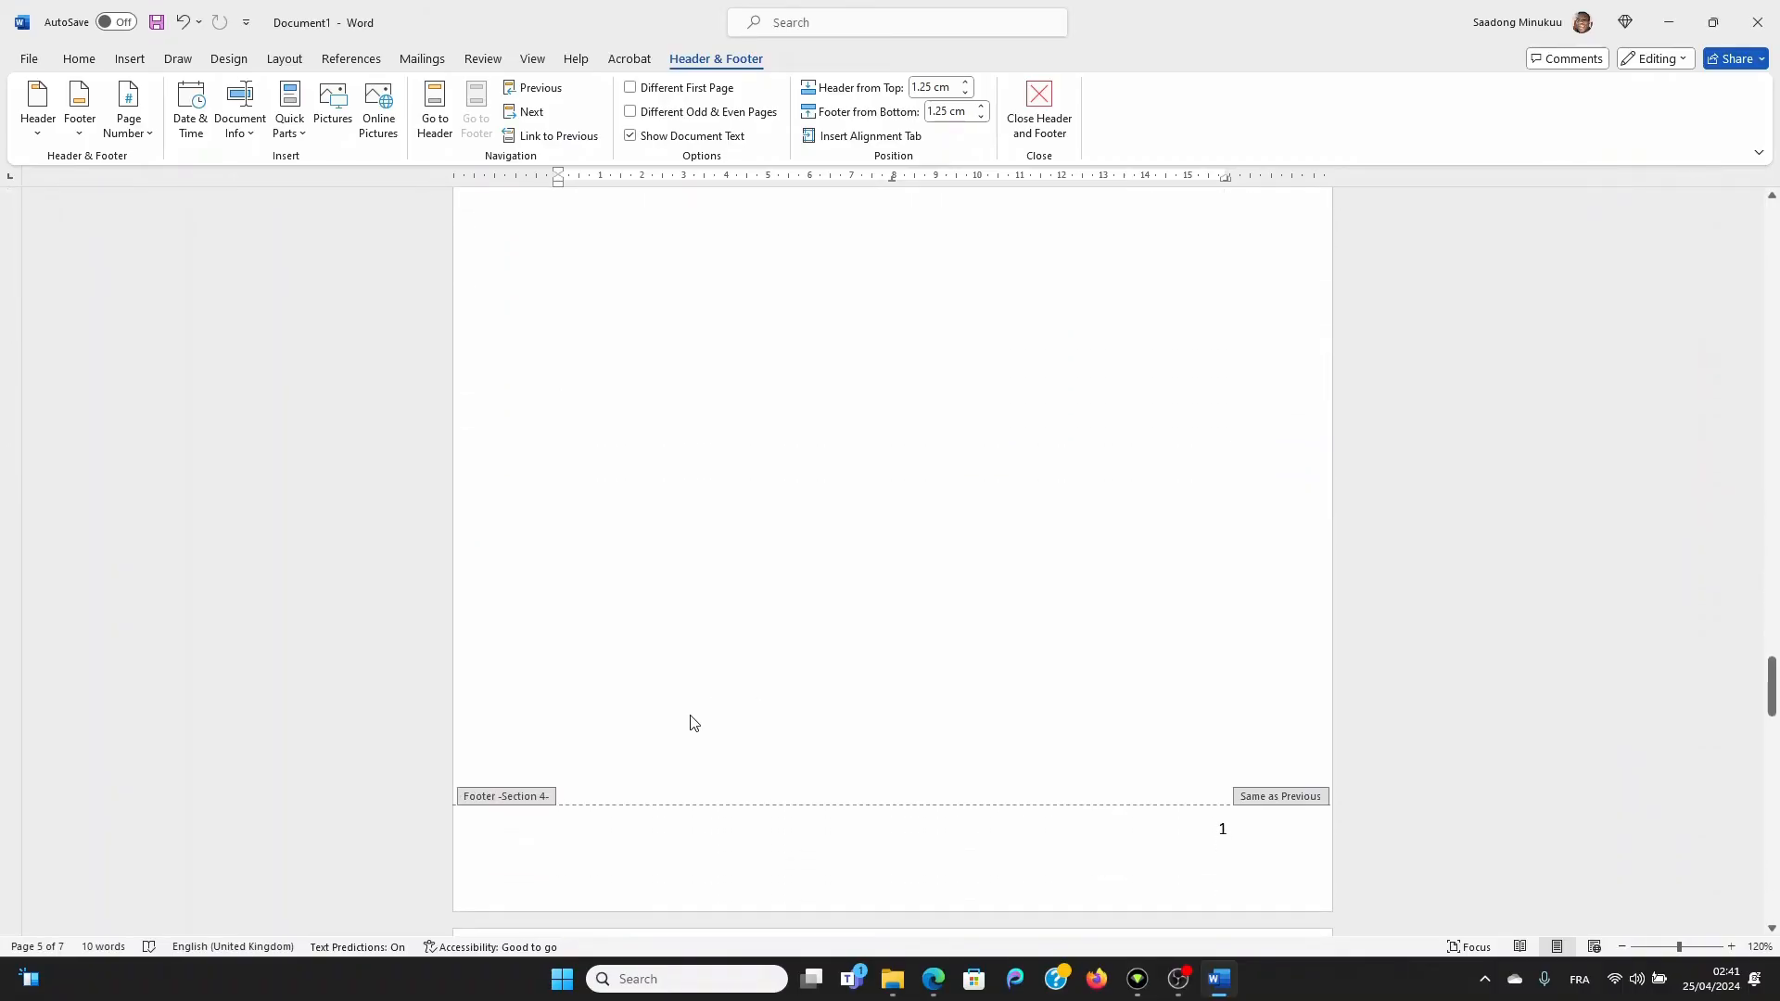
{"action": "scroll", "coordinate": [695, 714], "scroll_direction": "down", "scroll_amount": 4}
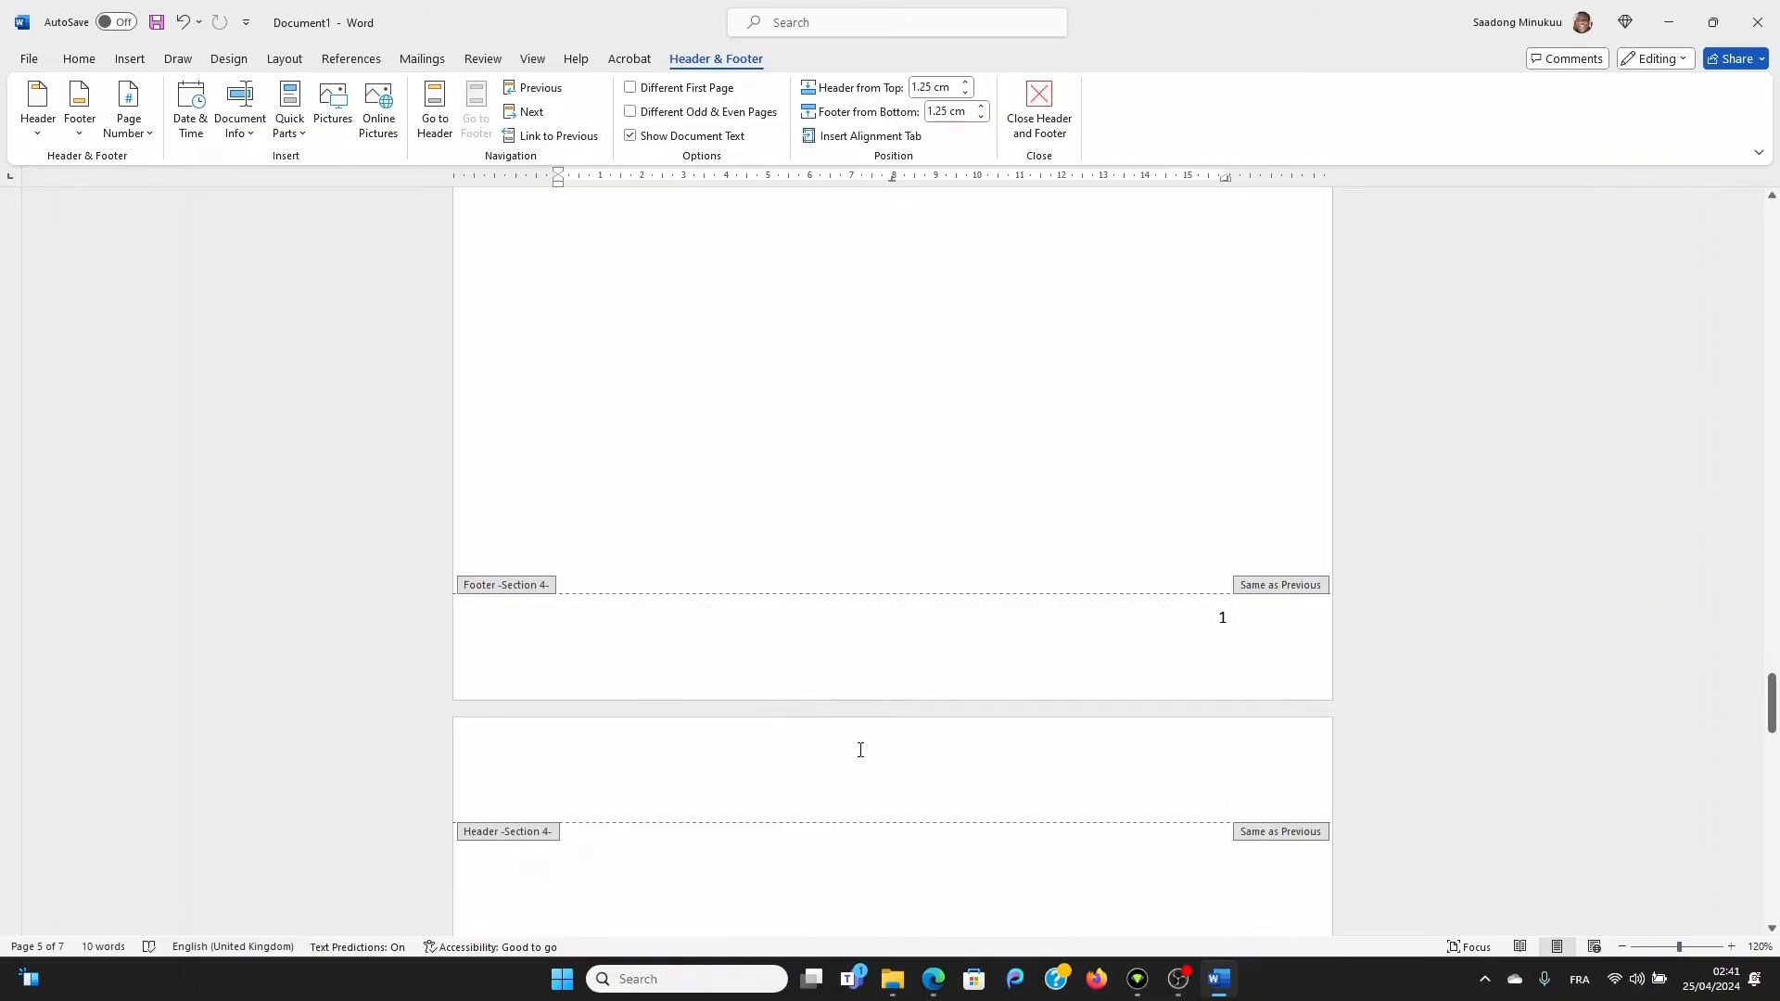
{"action": "scroll", "coordinate": [843, 751], "scroll_direction": "down", "scroll_amount": 8}
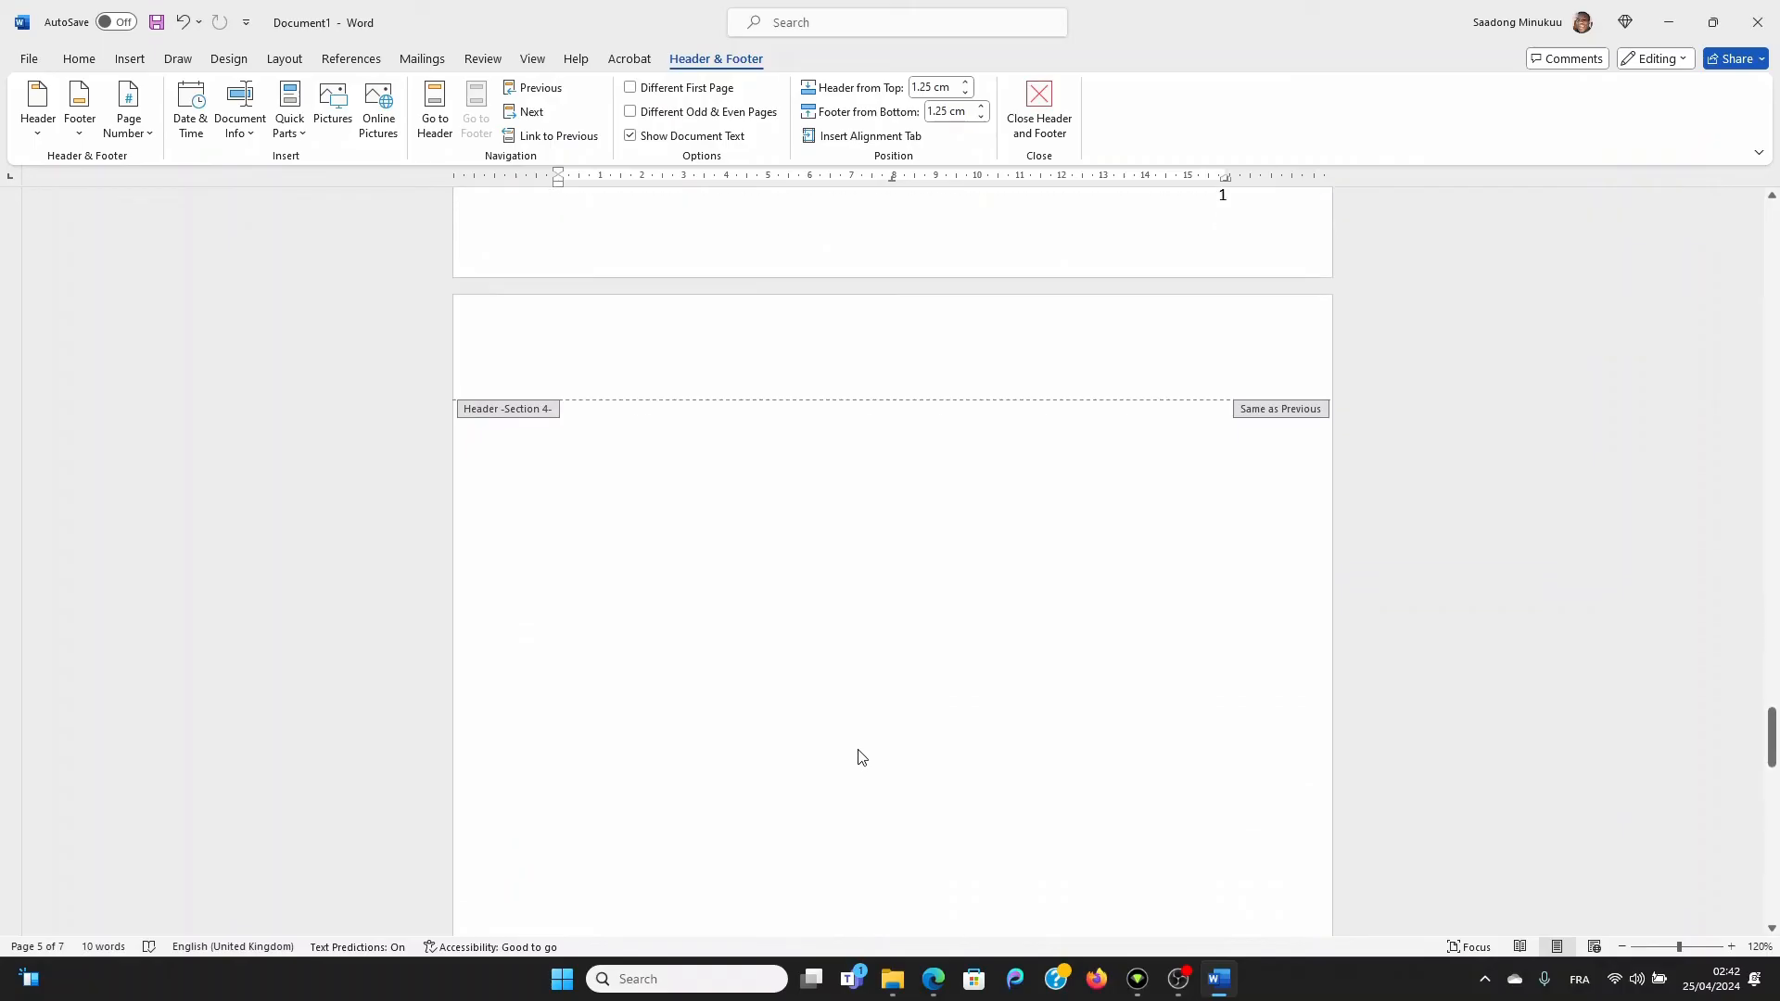
{"action": "scroll", "coordinate": [859, 760], "scroll_direction": "up", "scroll_amount": 4}
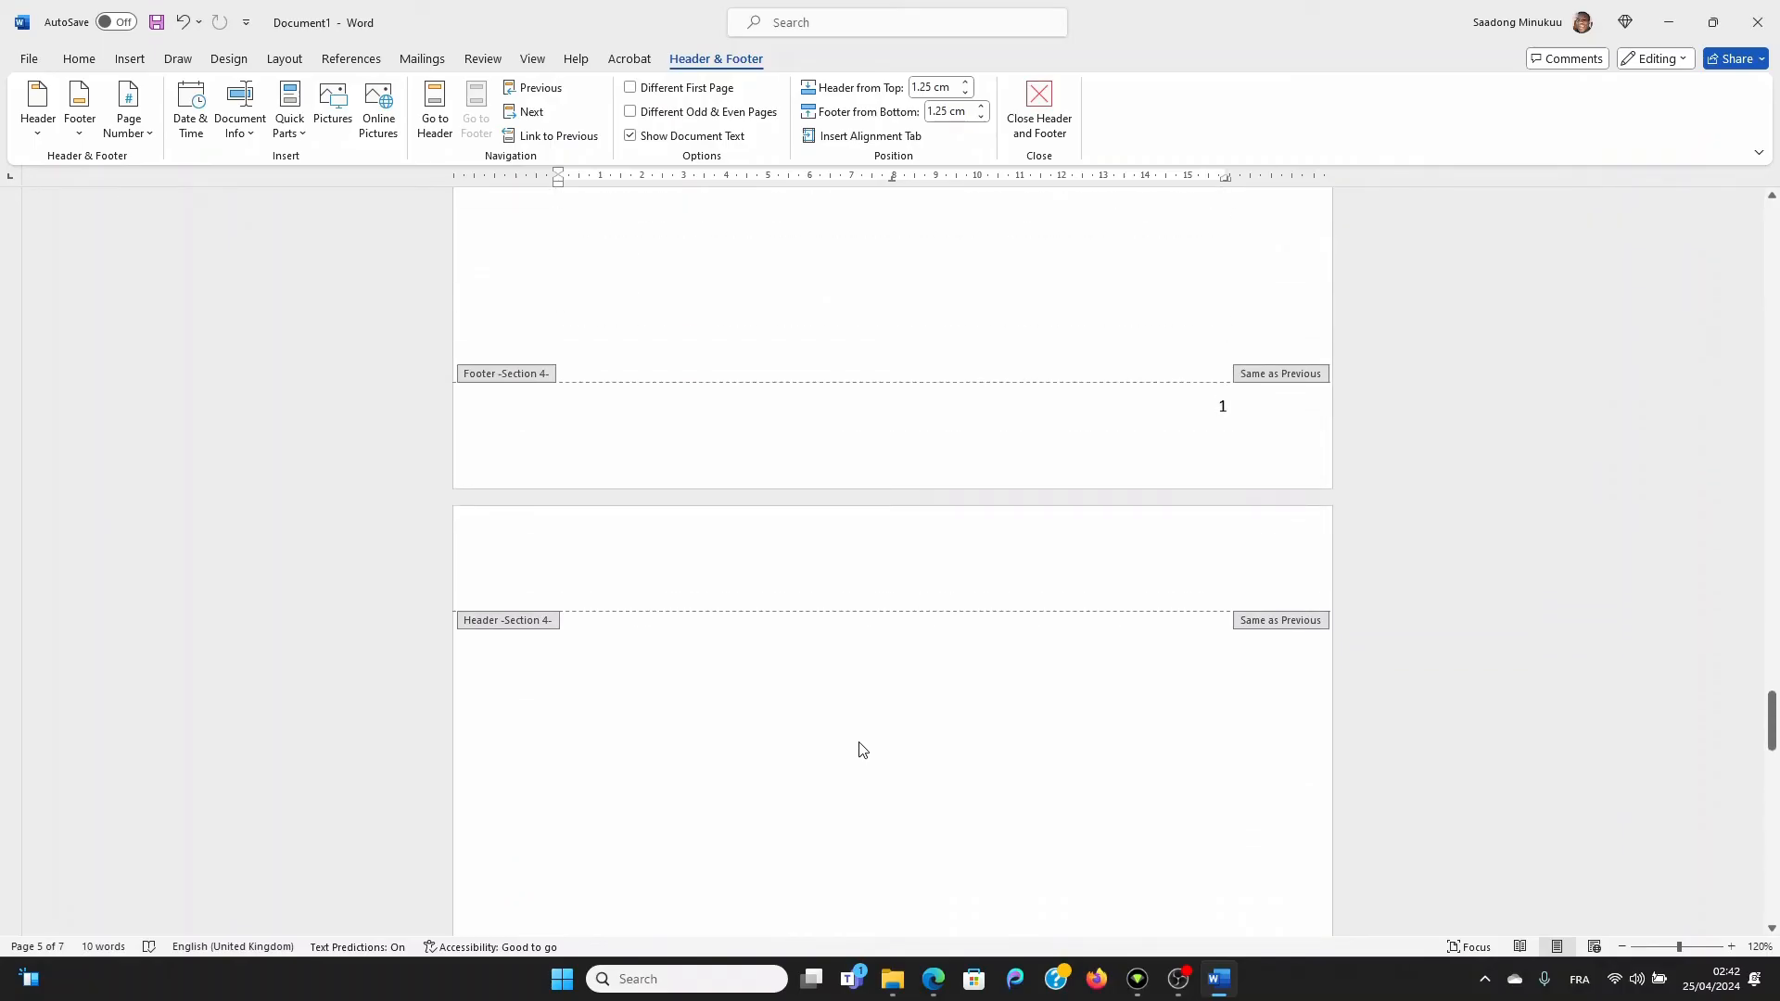
{"action": "scroll", "coordinate": [860, 732], "scroll_direction": "up", "scroll_amount": 20}
{"action": "scroll", "coordinate": [864, 707], "scroll_direction": "up", "scroll_amount": 20}
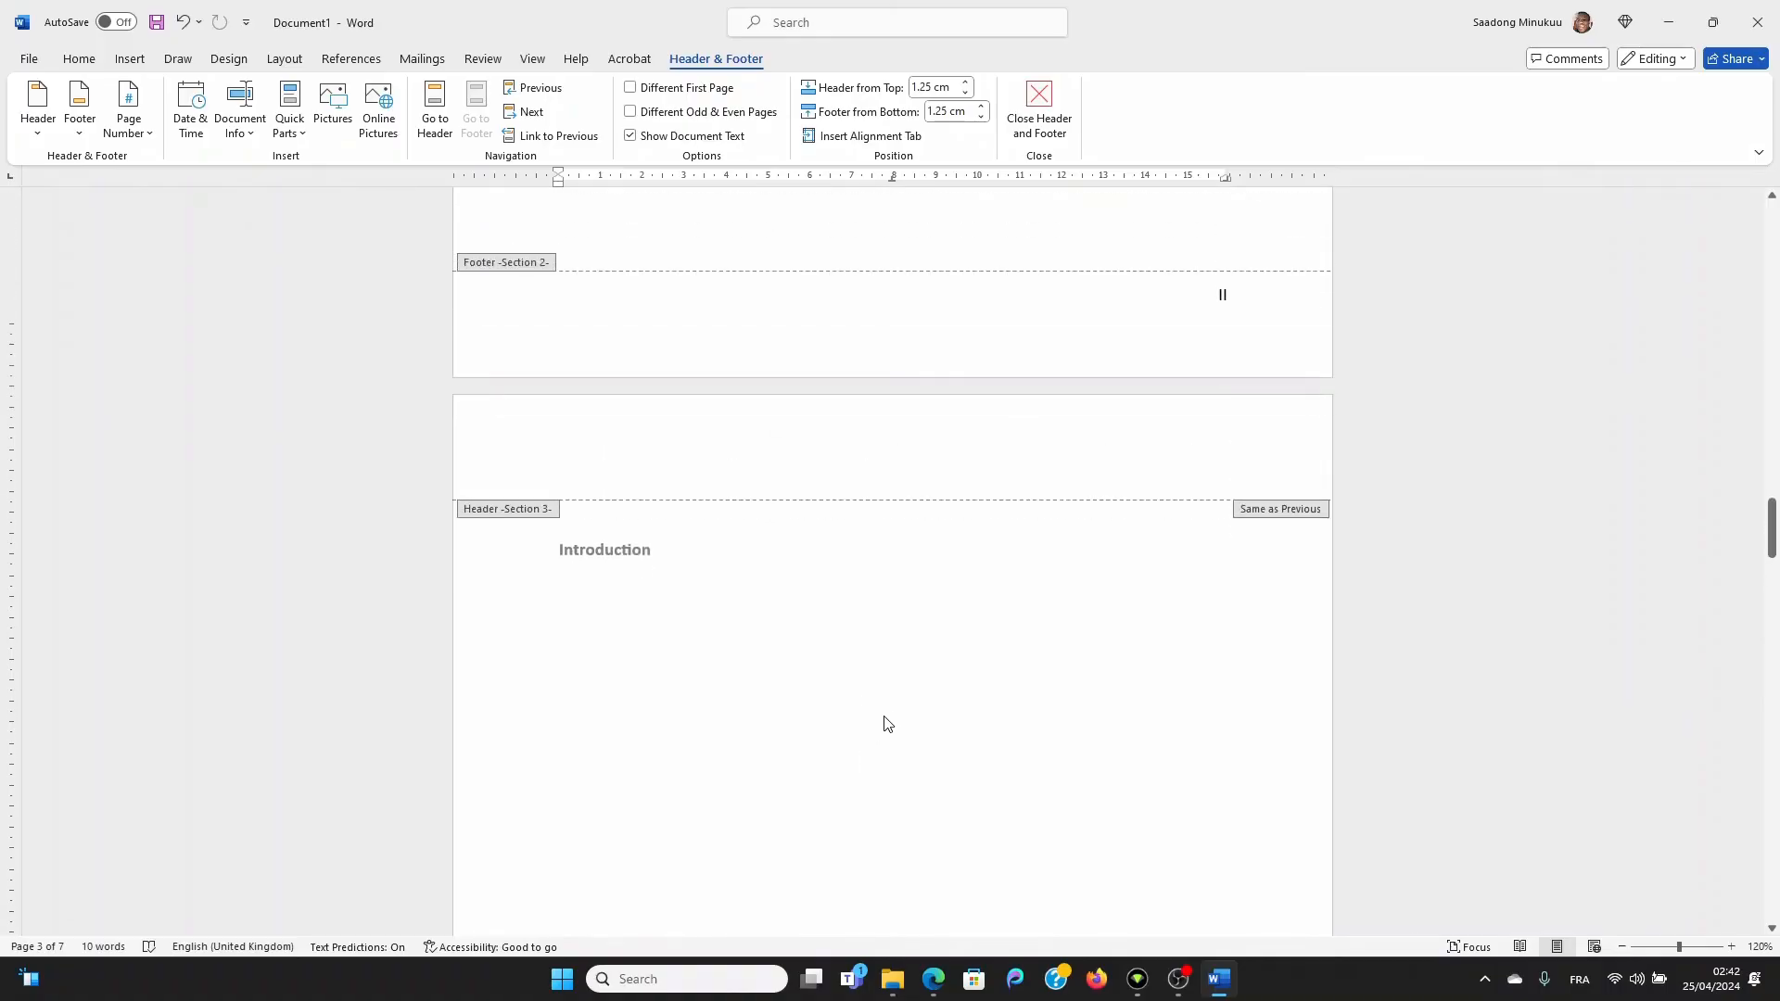
{"action": "scroll", "coordinate": [885, 724], "scroll_direction": "down", "scroll_amount": 4}
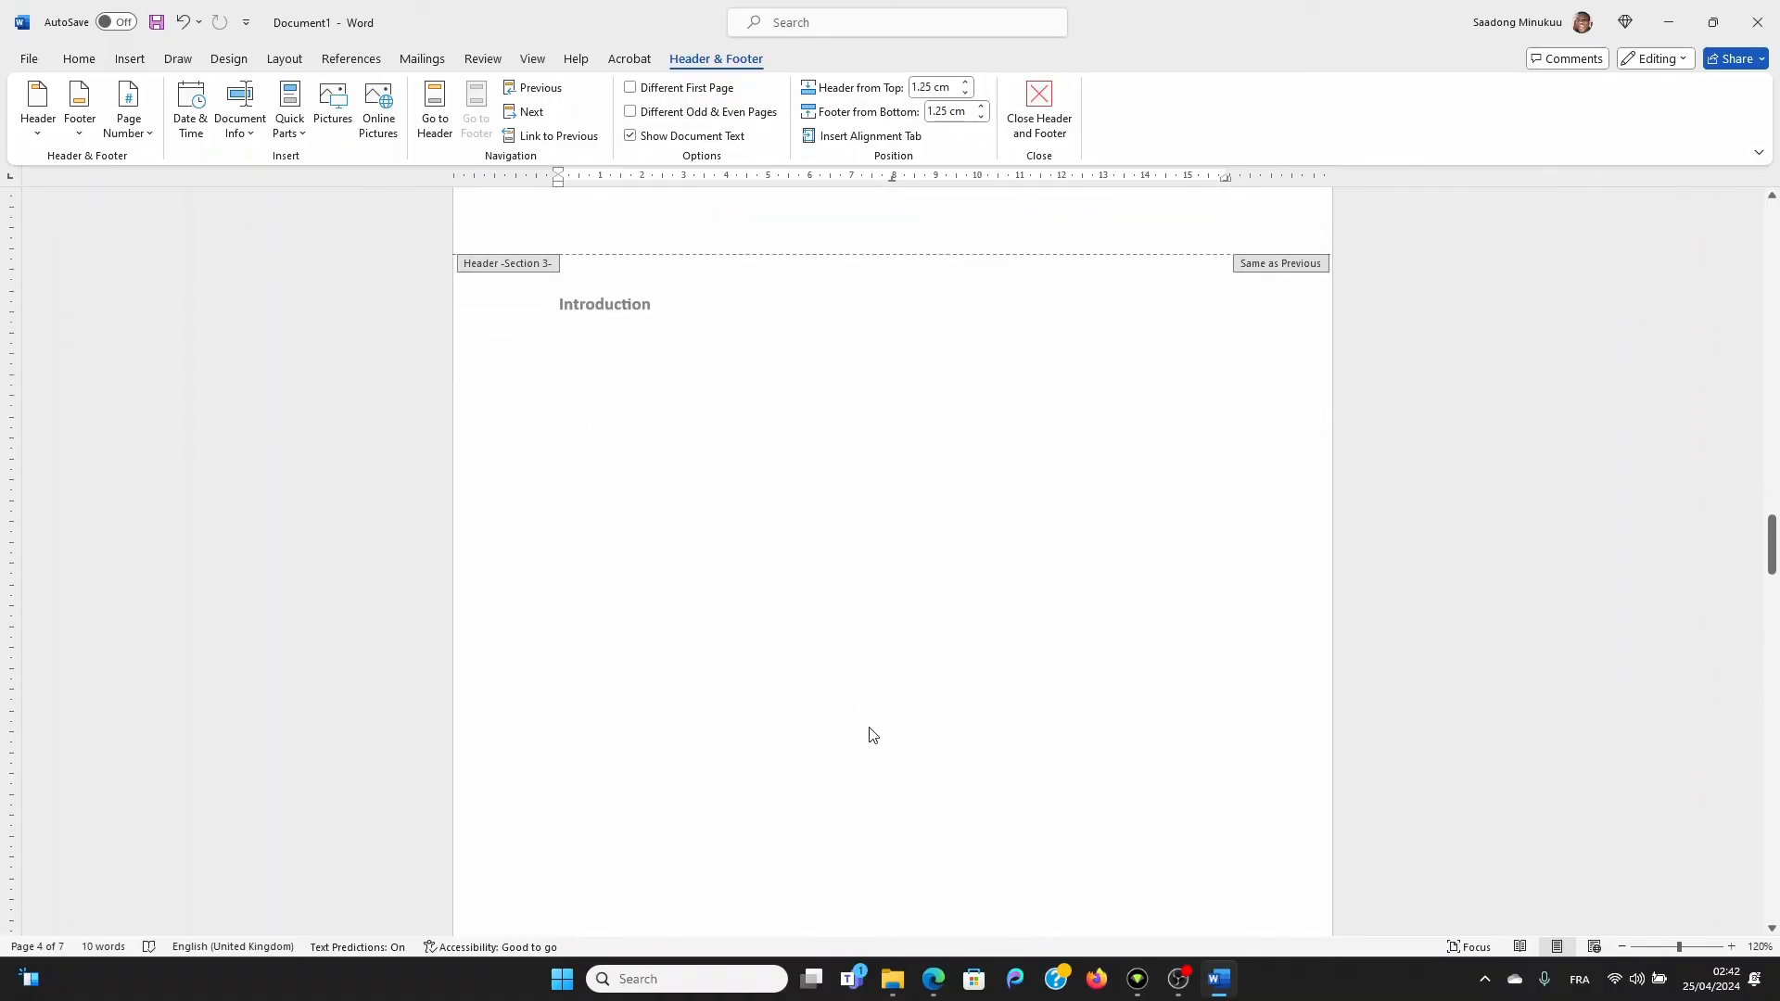
{"action": "scroll", "coordinate": [1000, 715], "scroll_direction": "down", "scroll_amount": 19}
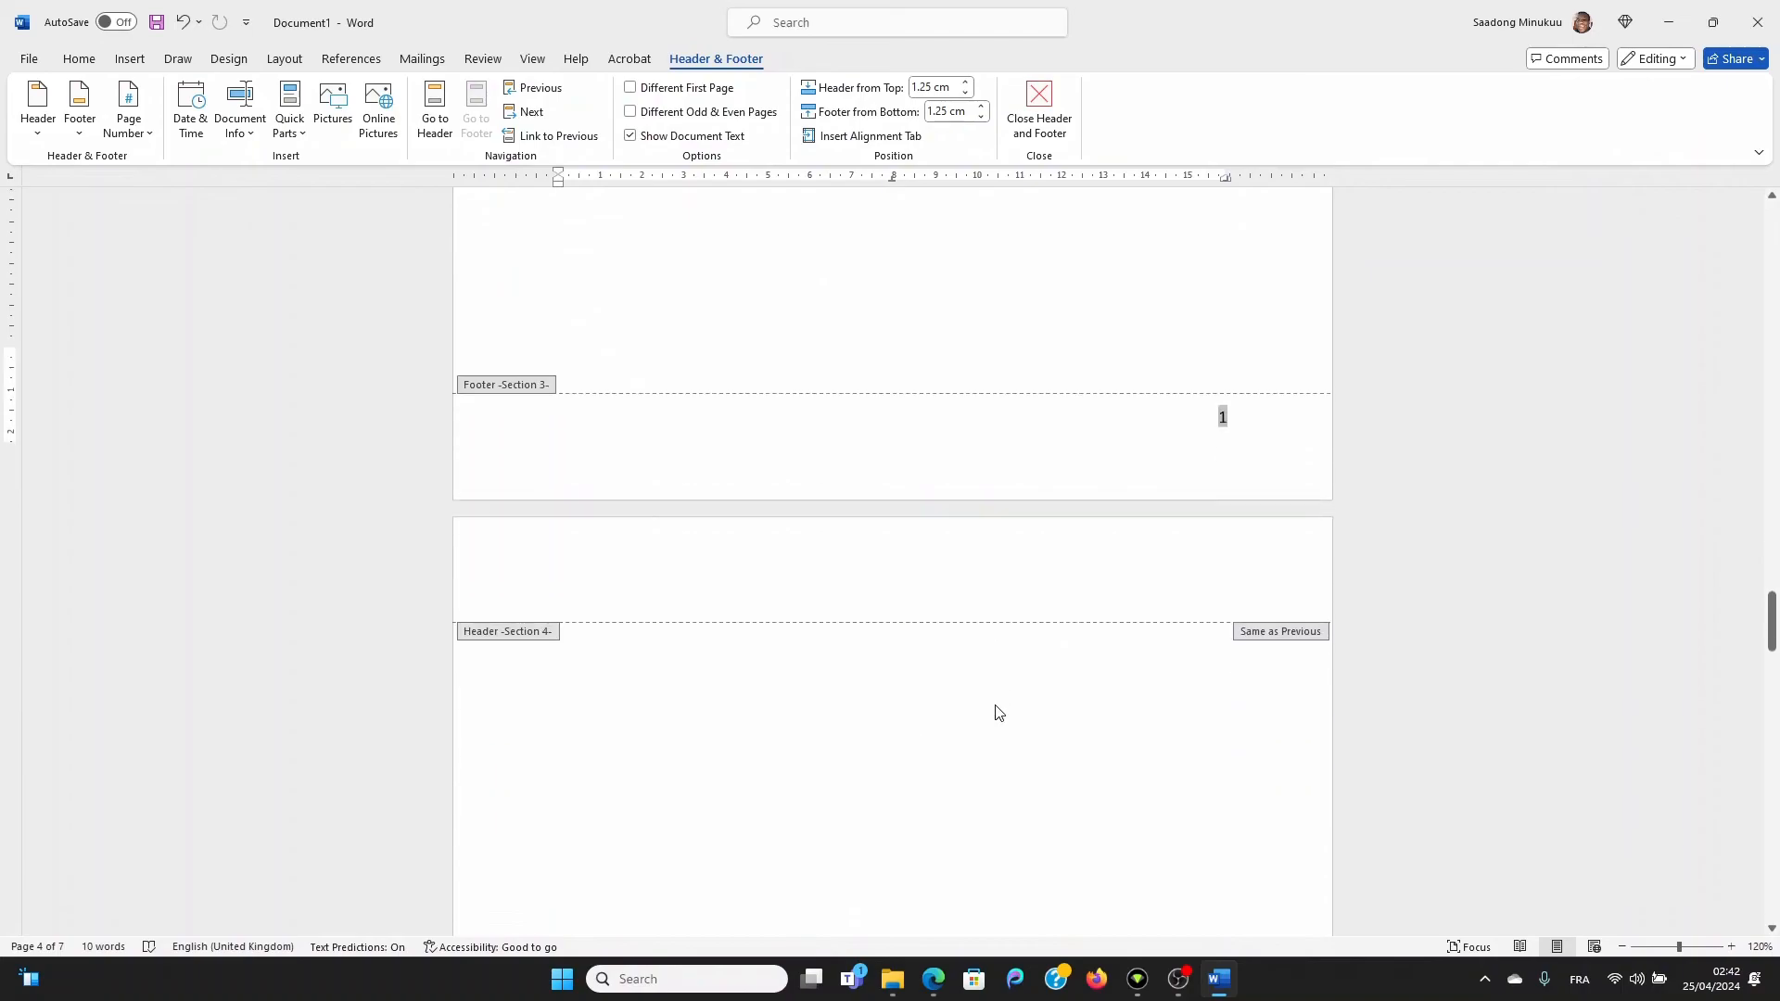
{"action": "scroll", "coordinate": [998, 714], "scroll_direction": "down", "scroll_amount": 10}
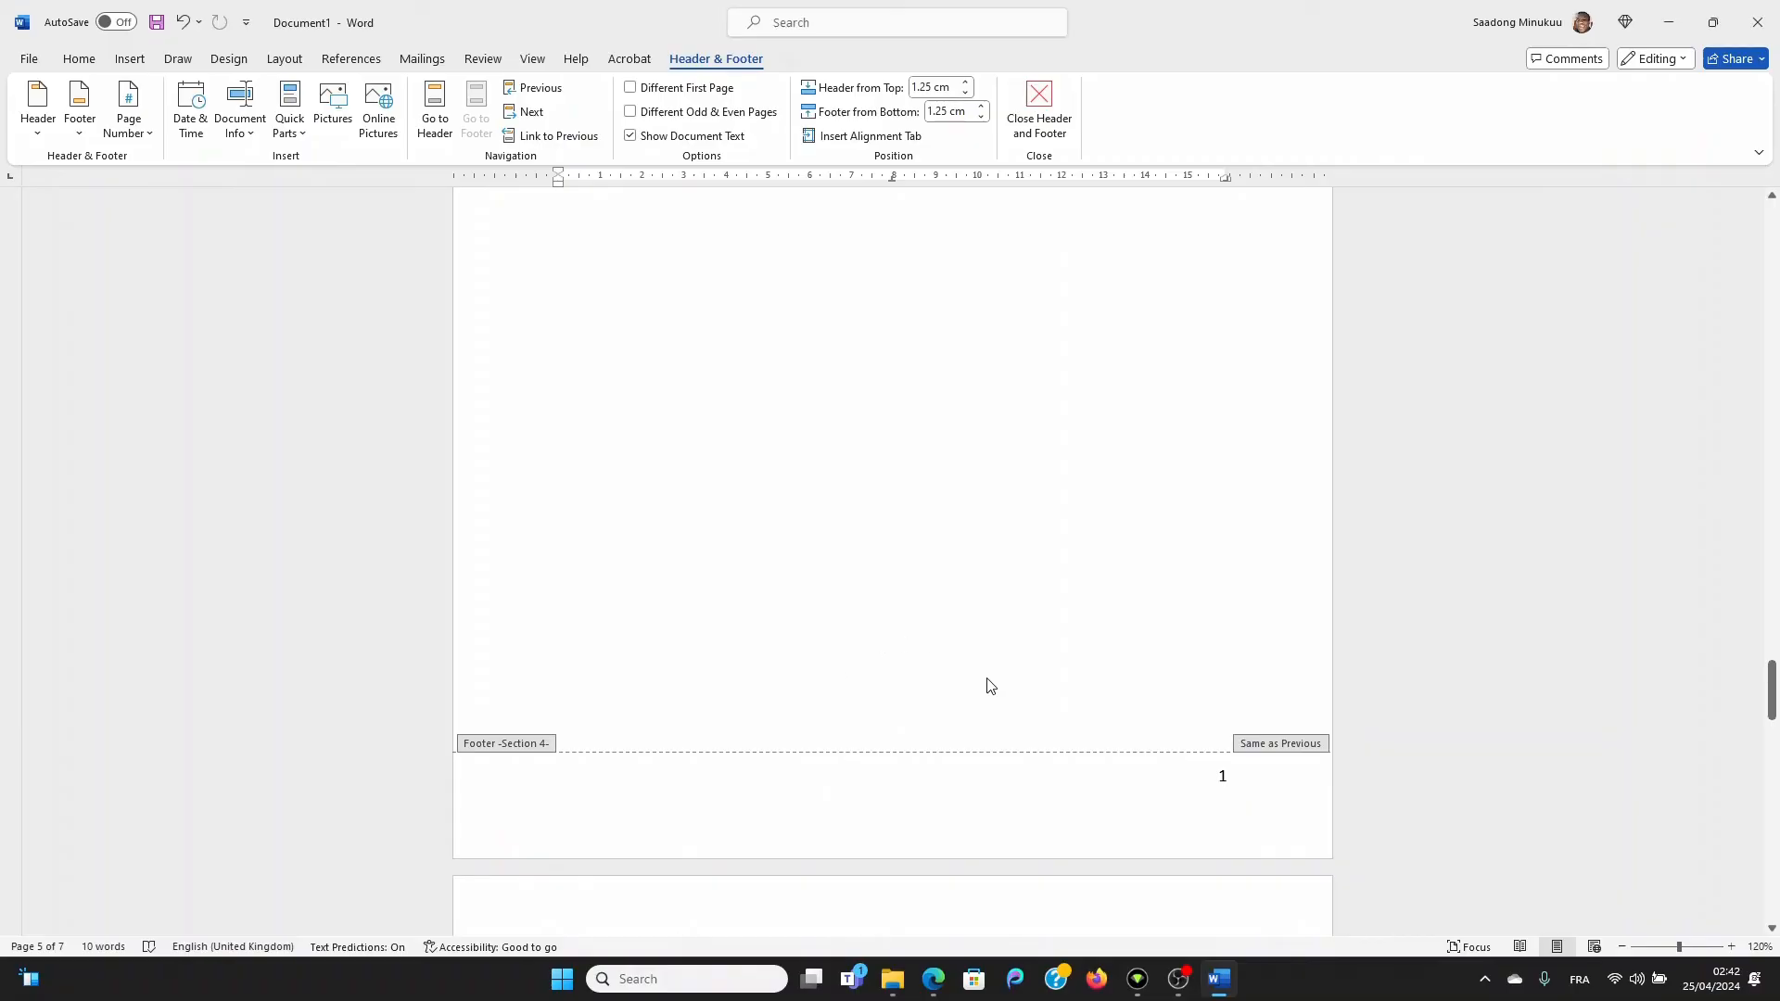
Step: Return to the body text and check the page numbers on the Introduction page and the page following it
{"action": "double_click", "coordinate": [790, 579]}
{"action": "scroll", "coordinate": [829, 565], "scroll_direction": "up", "scroll_amount": 3}
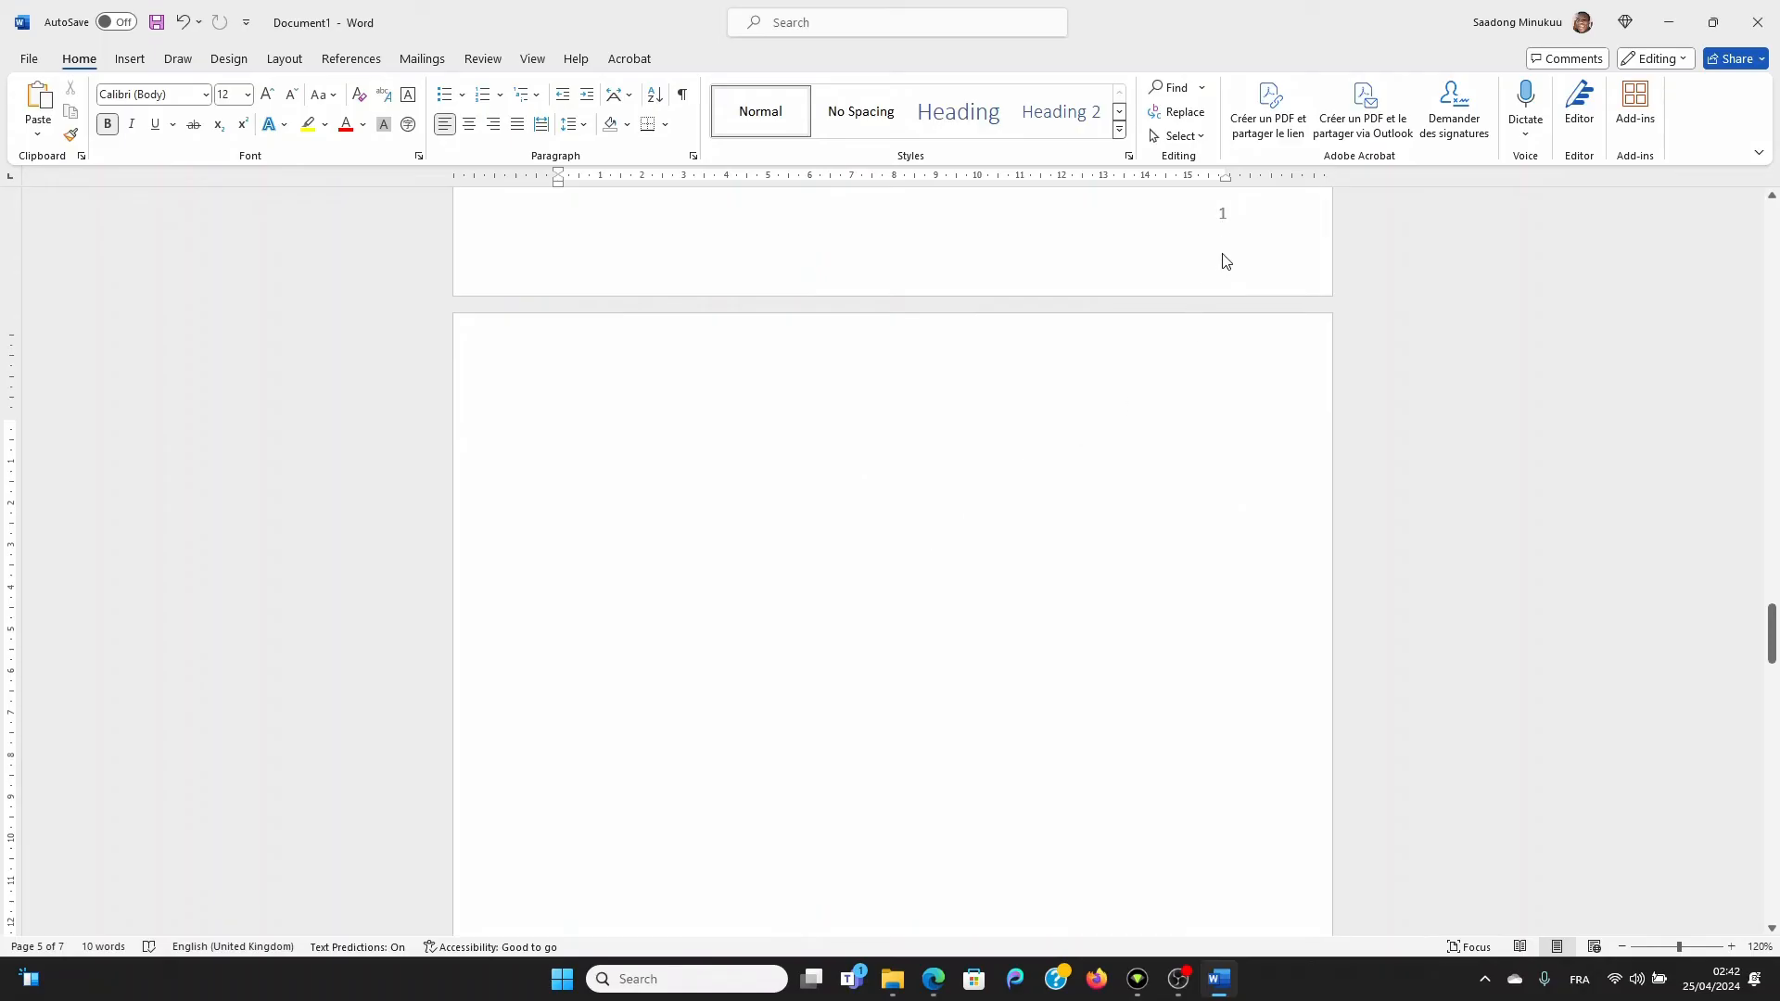
{"action": "scroll", "coordinate": [1154, 678], "scroll_direction": "down", "scroll_amount": 3}
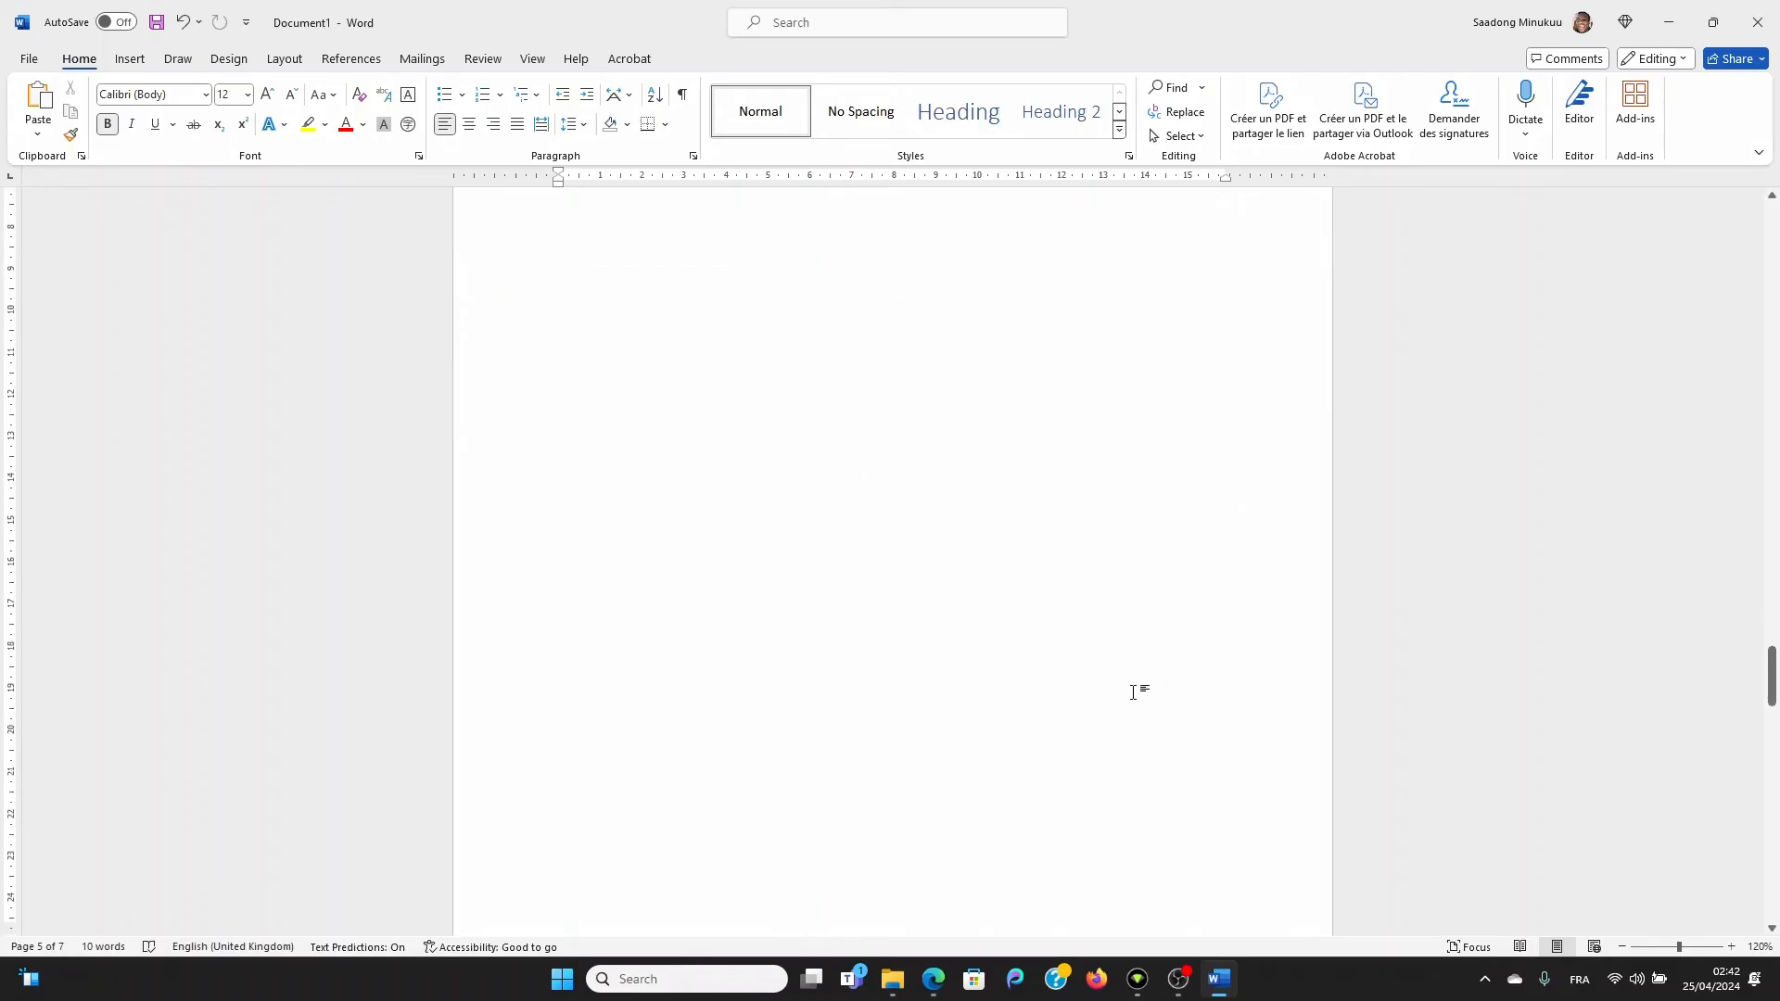
{"action": "scroll", "coordinate": [1150, 686], "scroll_direction": "down", "scroll_amount": 7}
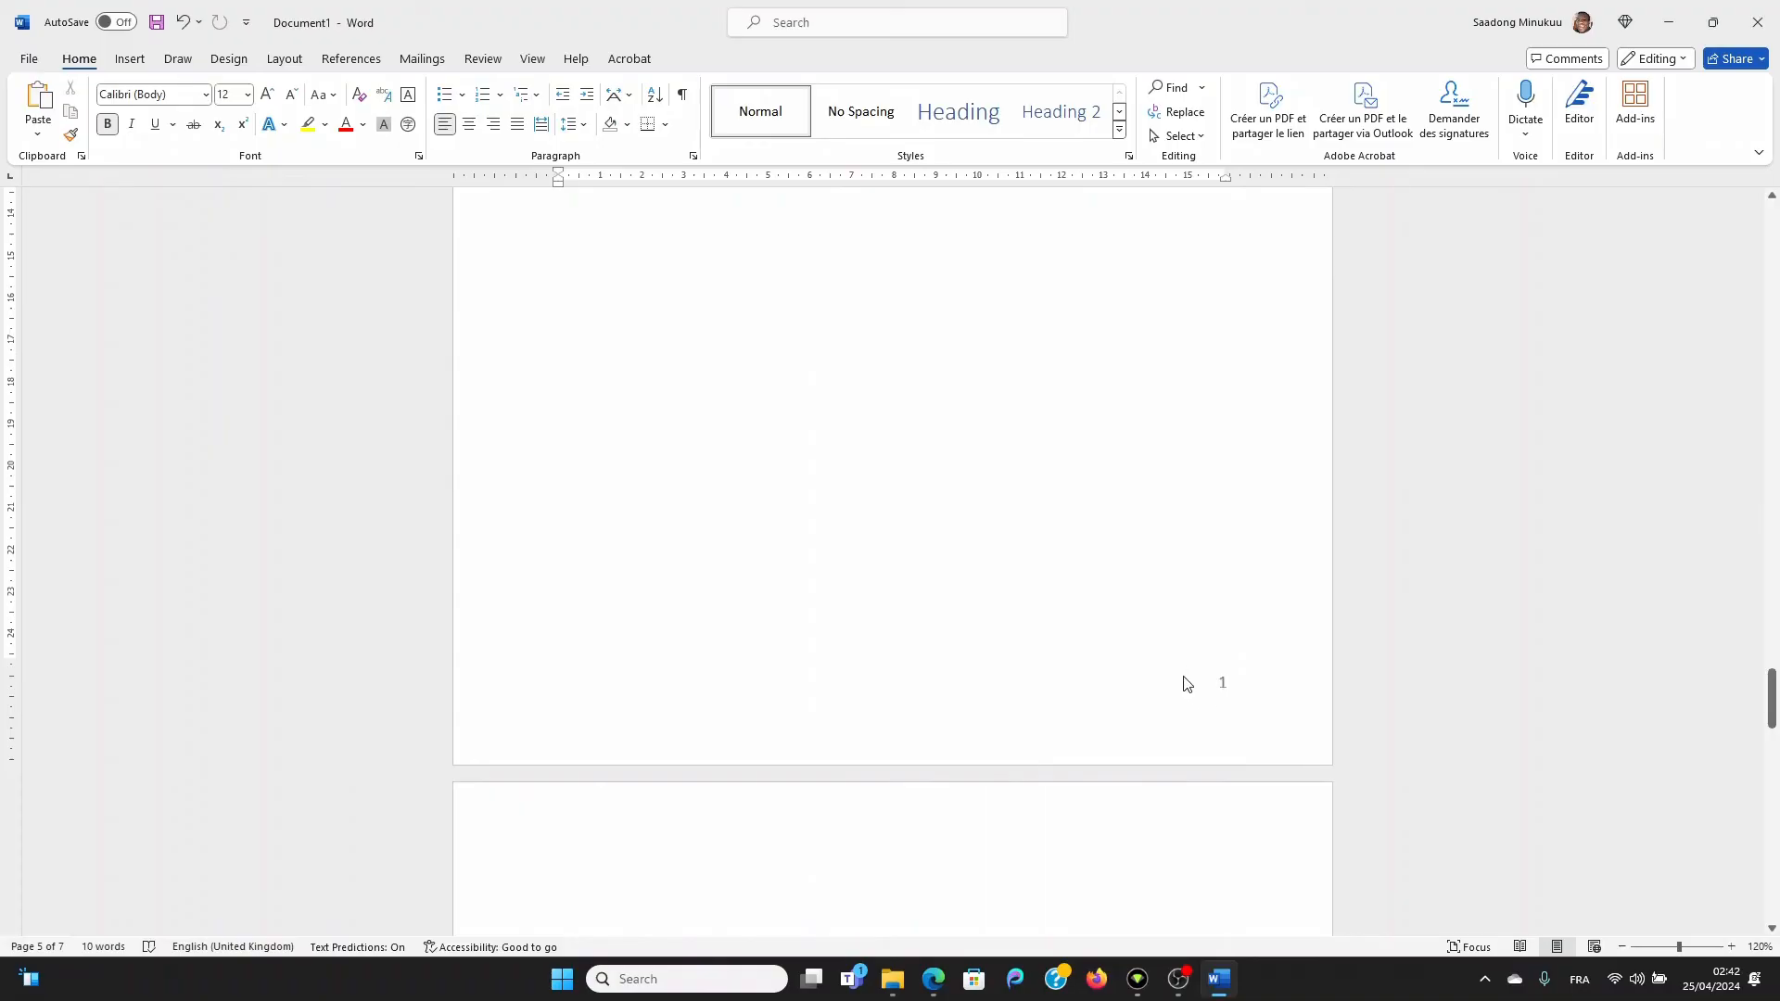
{"action": "scroll", "coordinate": [1073, 568], "scroll_direction": "up", "scroll_amount": 7}
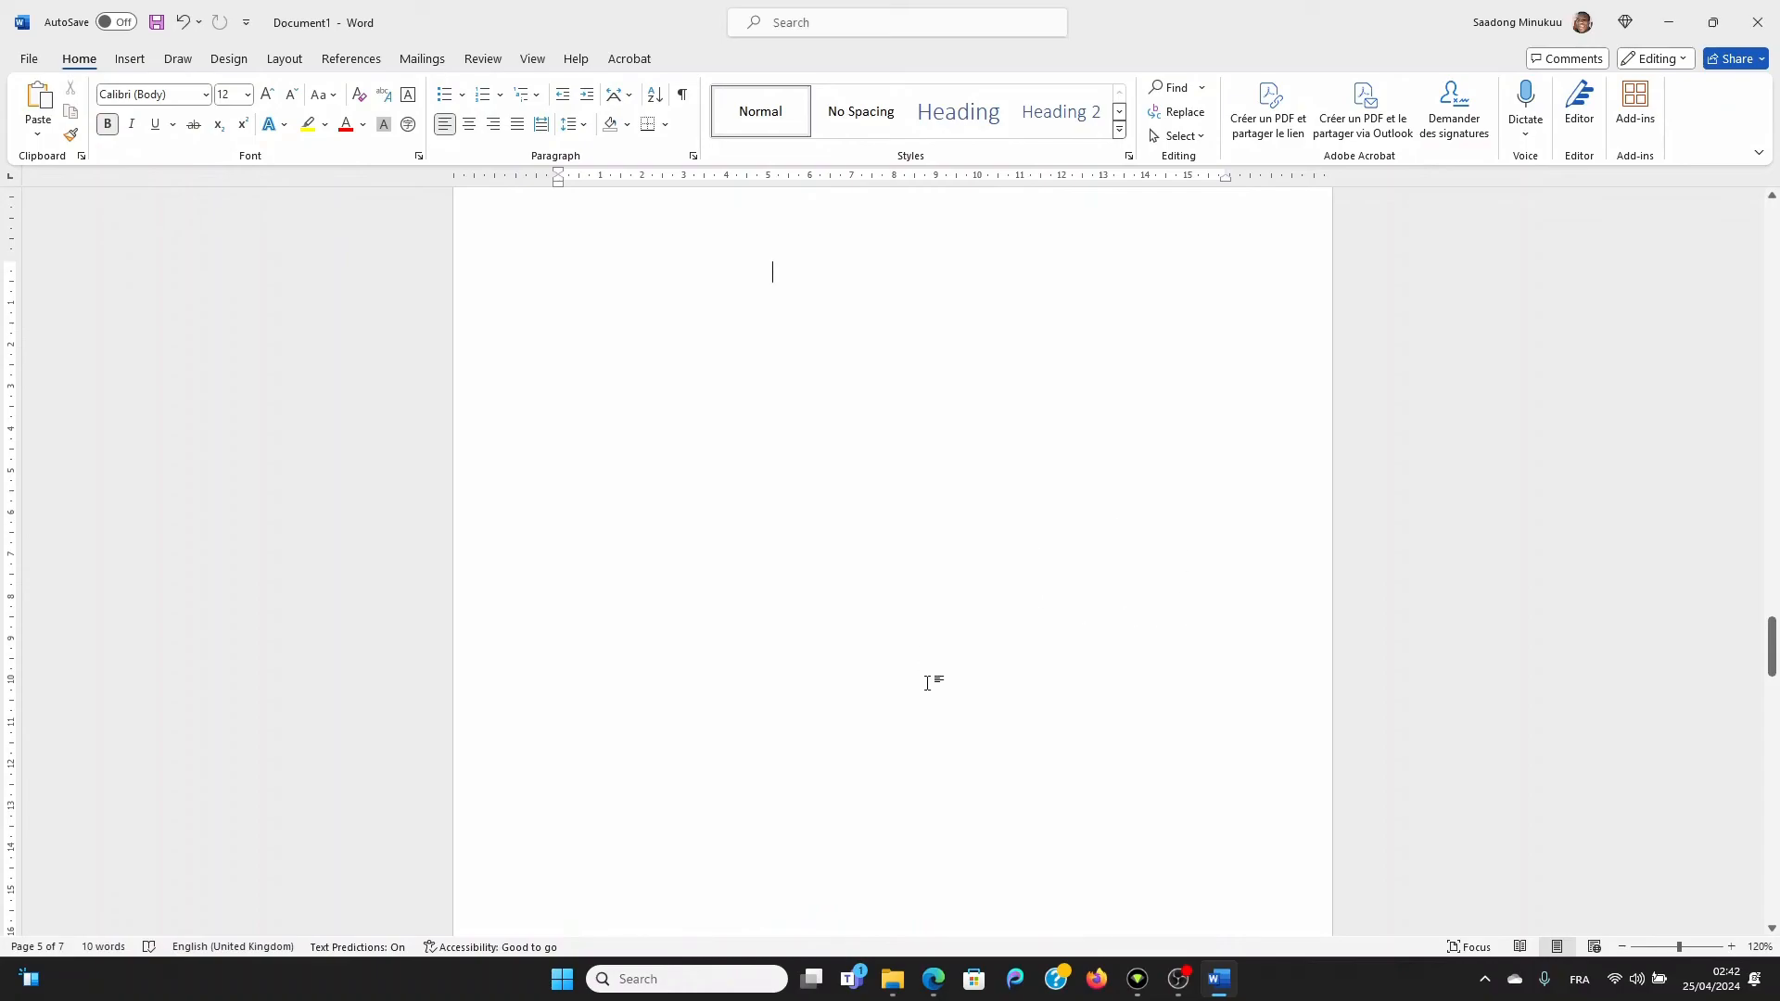
{"action": "scroll", "coordinate": [922, 684], "scroll_direction": "up", "scroll_amount": 3}
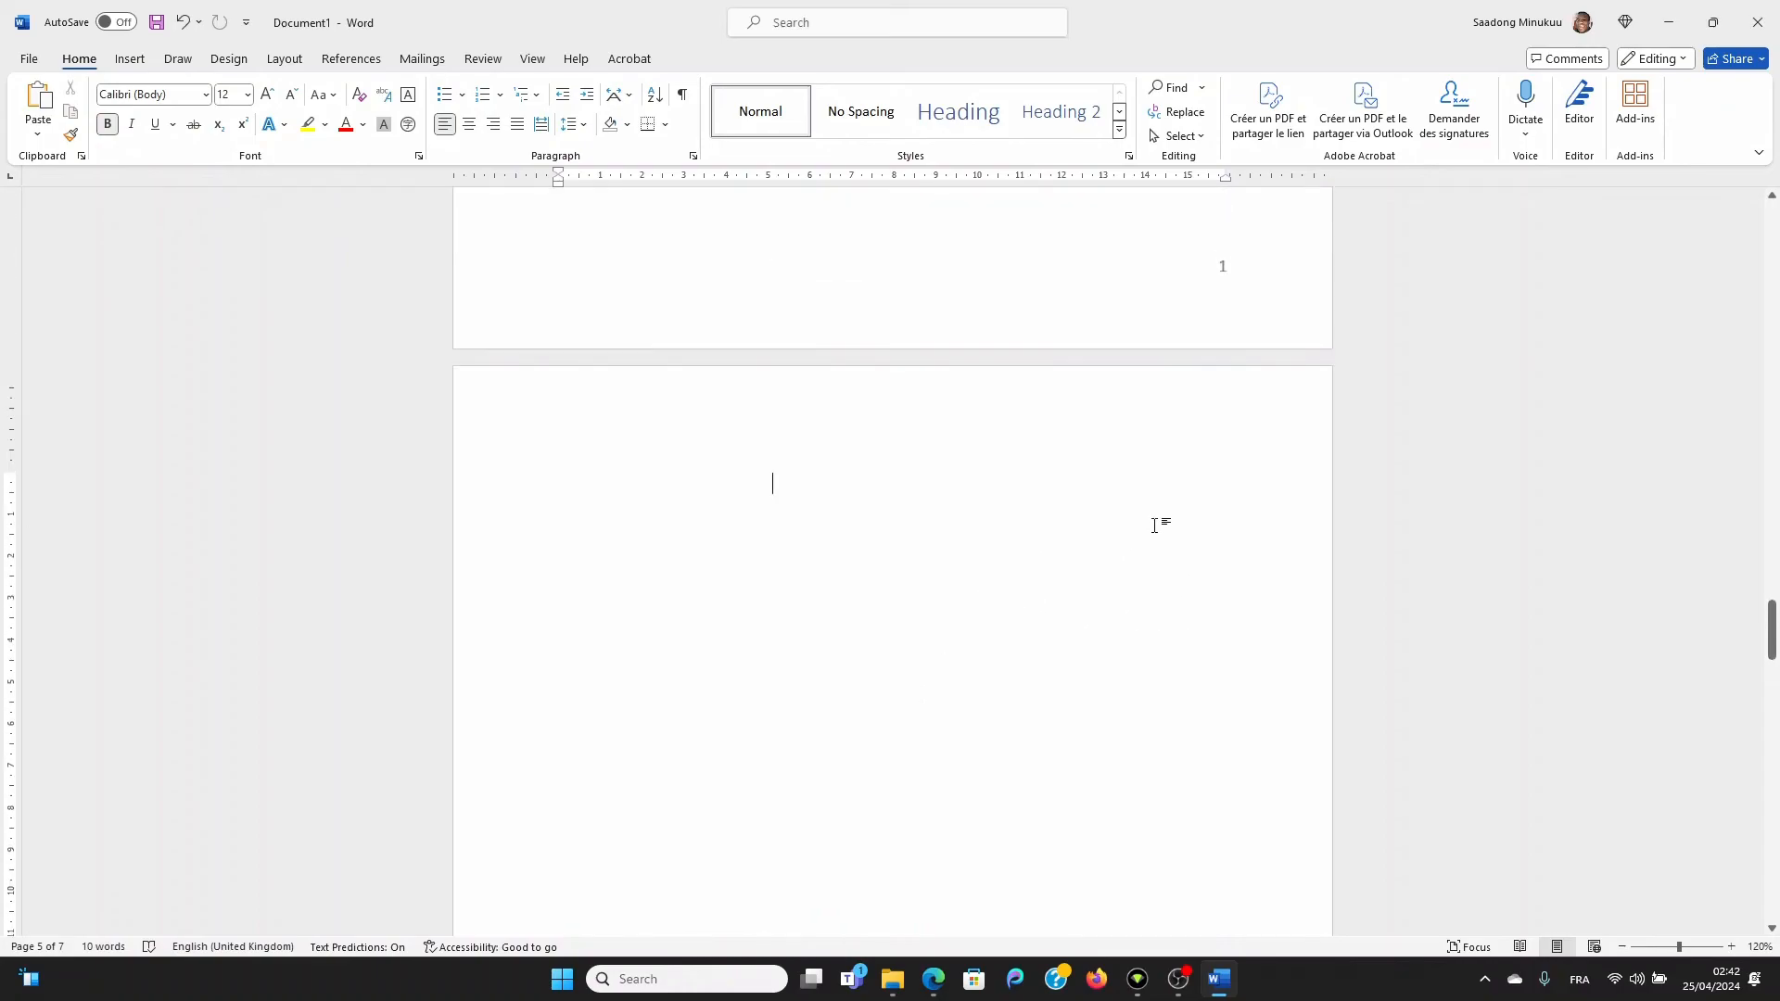
Step: Reopen the Introduction page's footer, recheck the section labels and numbering through the following page, and return to that page's body text
{"action": "double_click", "coordinate": [1035, 318]}
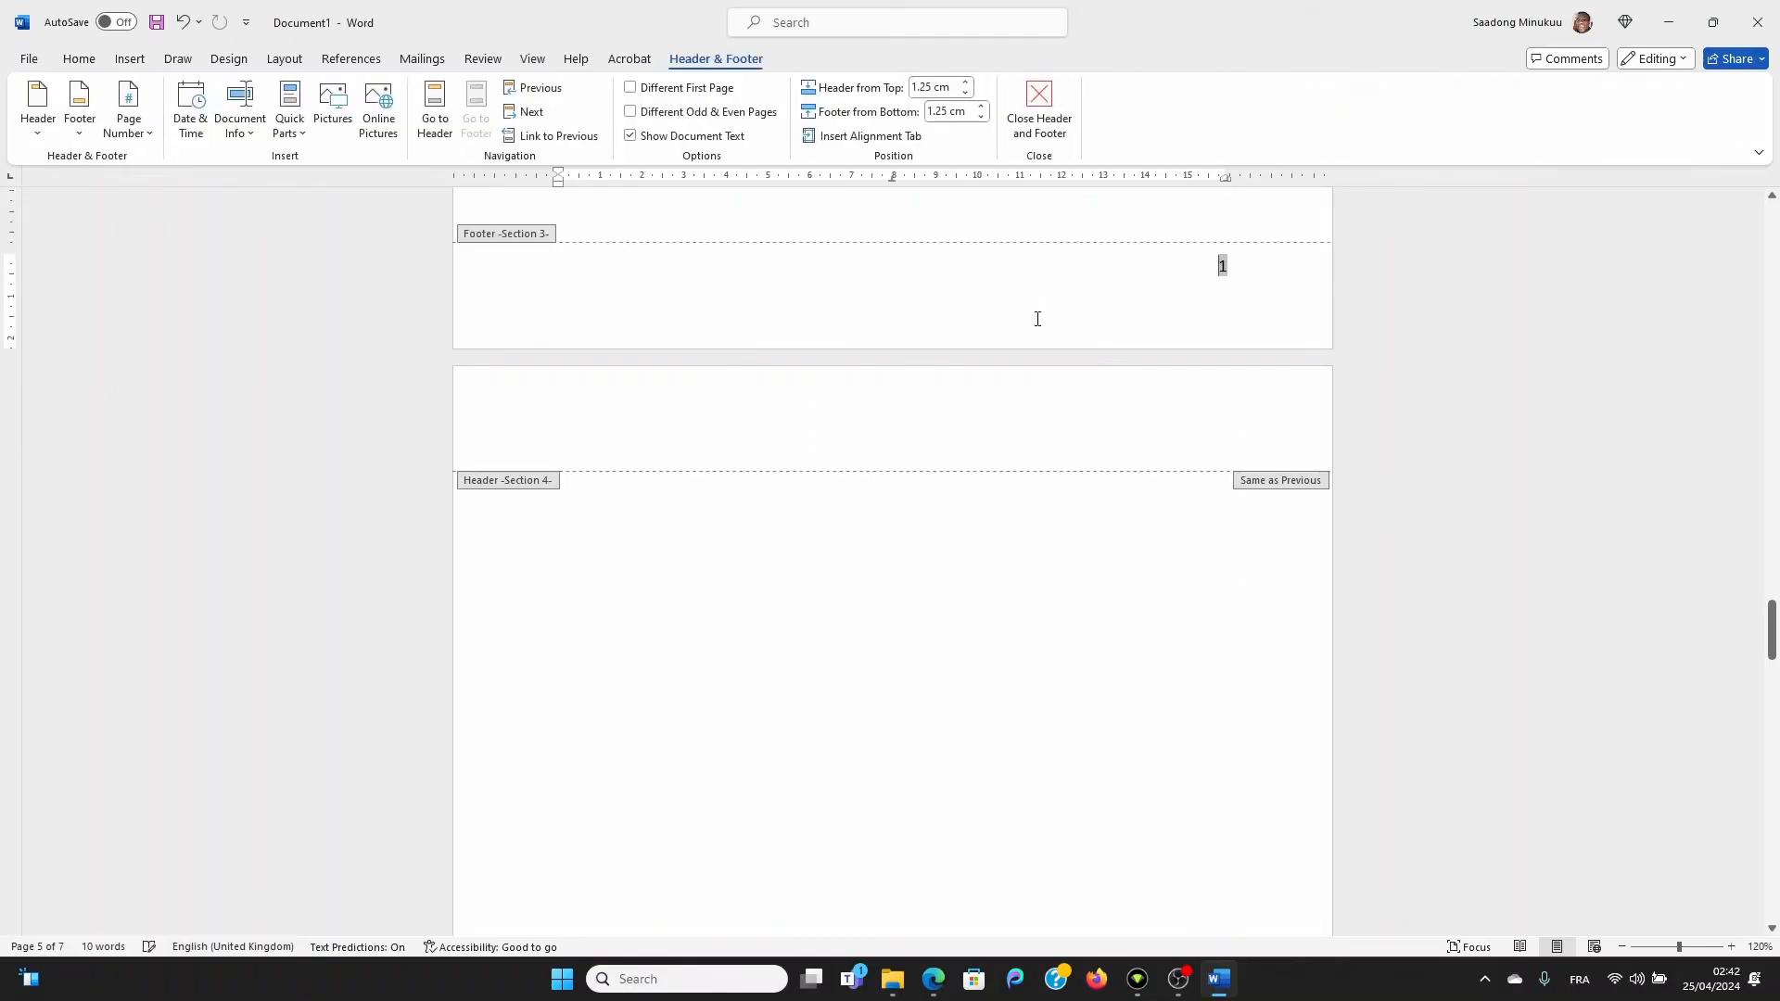
{"action": "scroll", "coordinate": [1048, 514], "scroll_direction": "up", "scroll_amount": 2}
{"action": "scroll", "coordinate": [1037, 528], "scroll_direction": "up", "scroll_amount": 3}
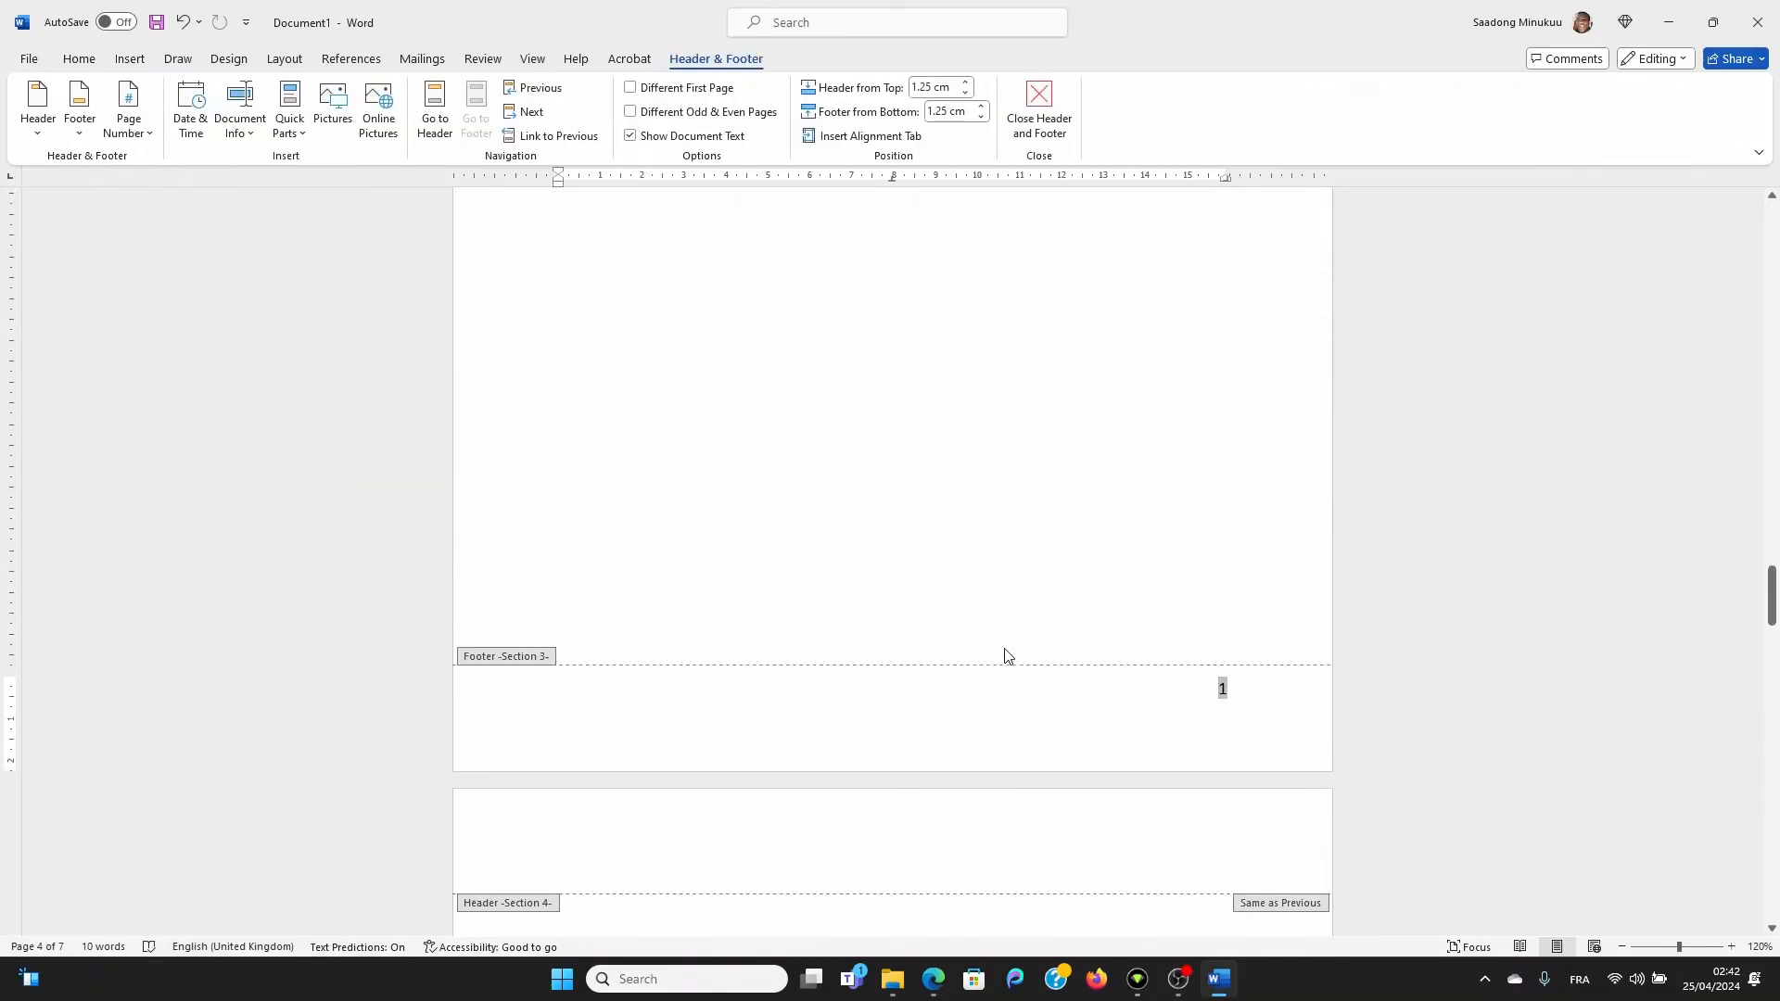
{"action": "scroll", "coordinate": [1008, 655], "scroll_direction": "down", "scroll_amount": 3}
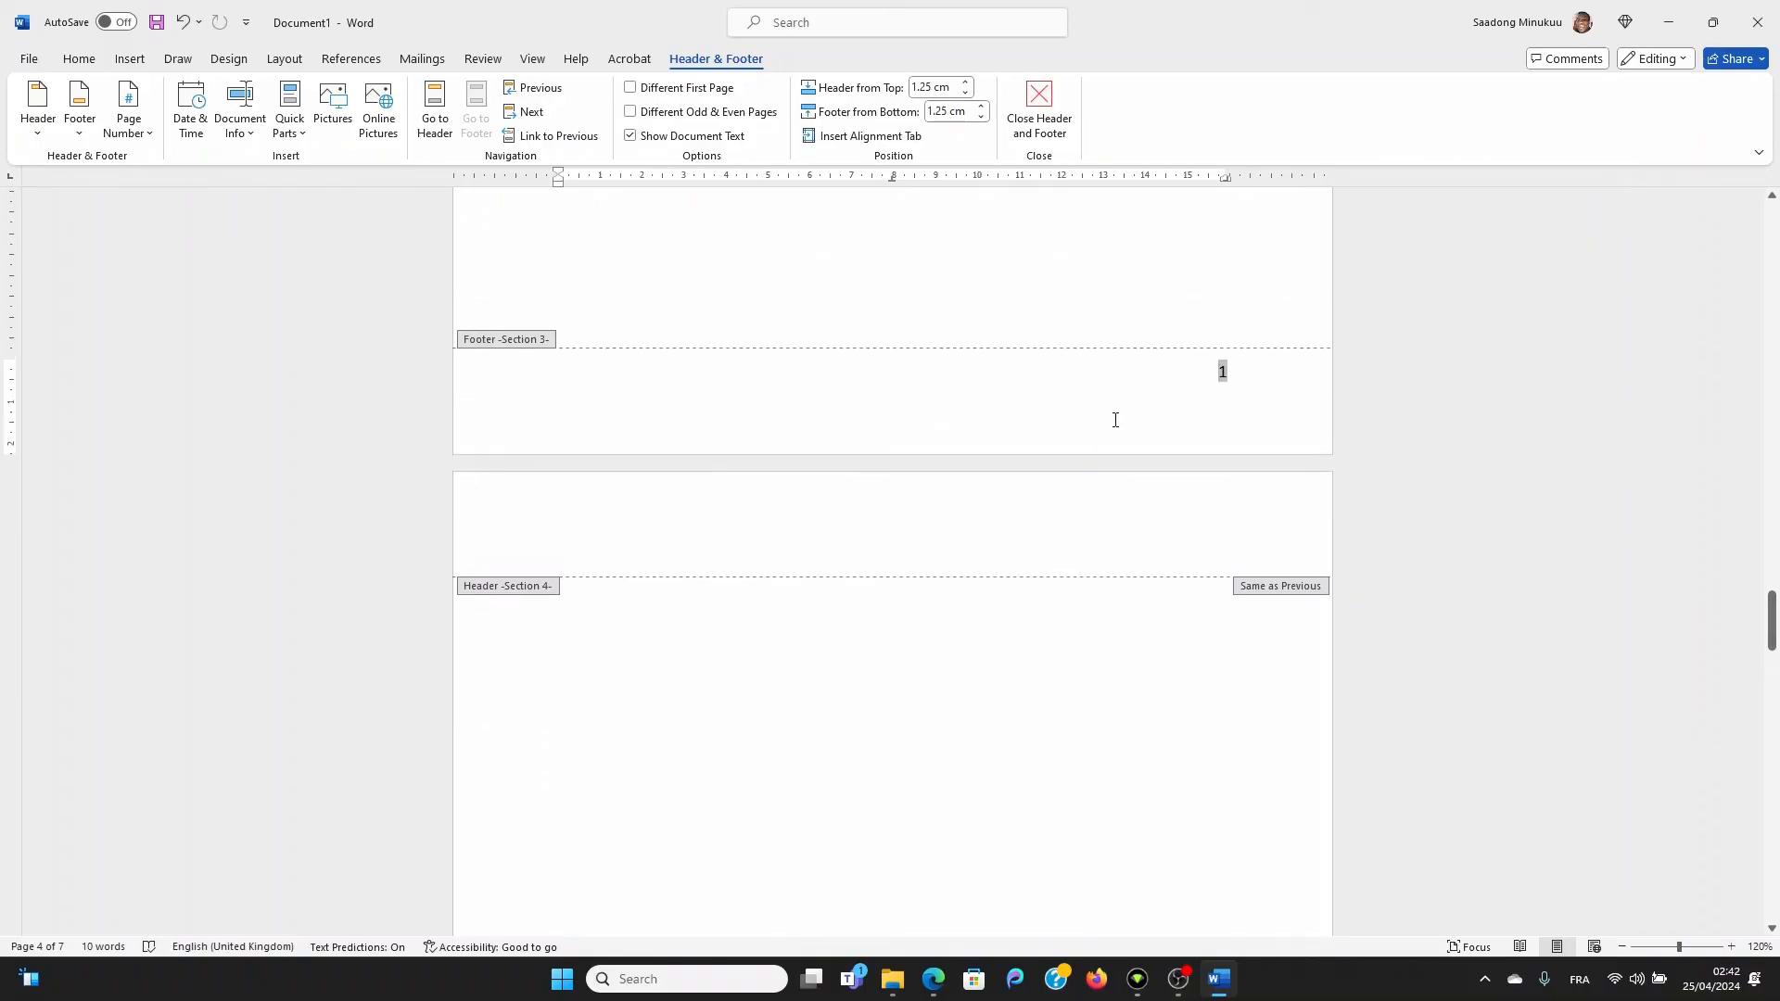
{"action": "scroll", "coordinate": [1117, 438], "scroll_direction": "up", "scroll_amount": 10}
{"action": "scroll", "coordinate": [1126, 505], "scroll_direction": "up", "scroll_amount": 4}
{"action": "scroll", "coordinate": [1094, 691], "scroll_direction": "down", "scroll_amount": 3}
{"action": "scroll", "coordinate": [1099, 686], "scroll_direction": "down", "scroll_amount": 9}
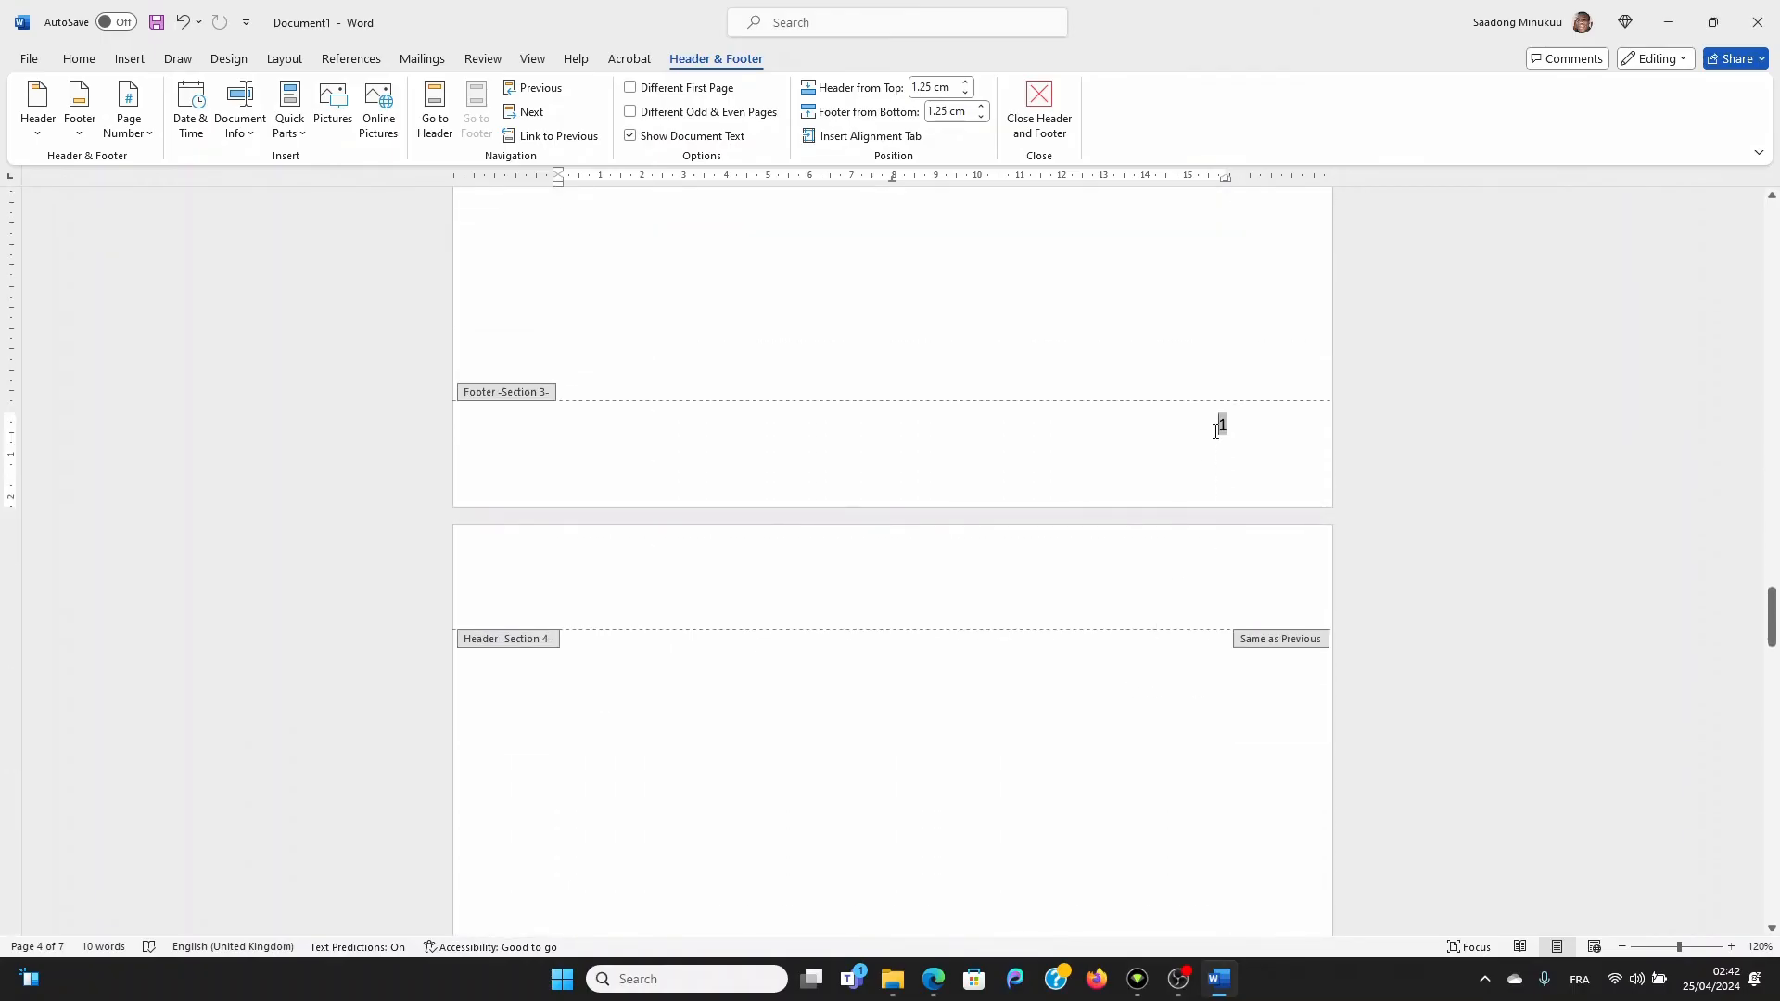
{"action": "scroll", "coordinate": [1057, 788], "scroll_direction": "down", "scroll_amount": 8}
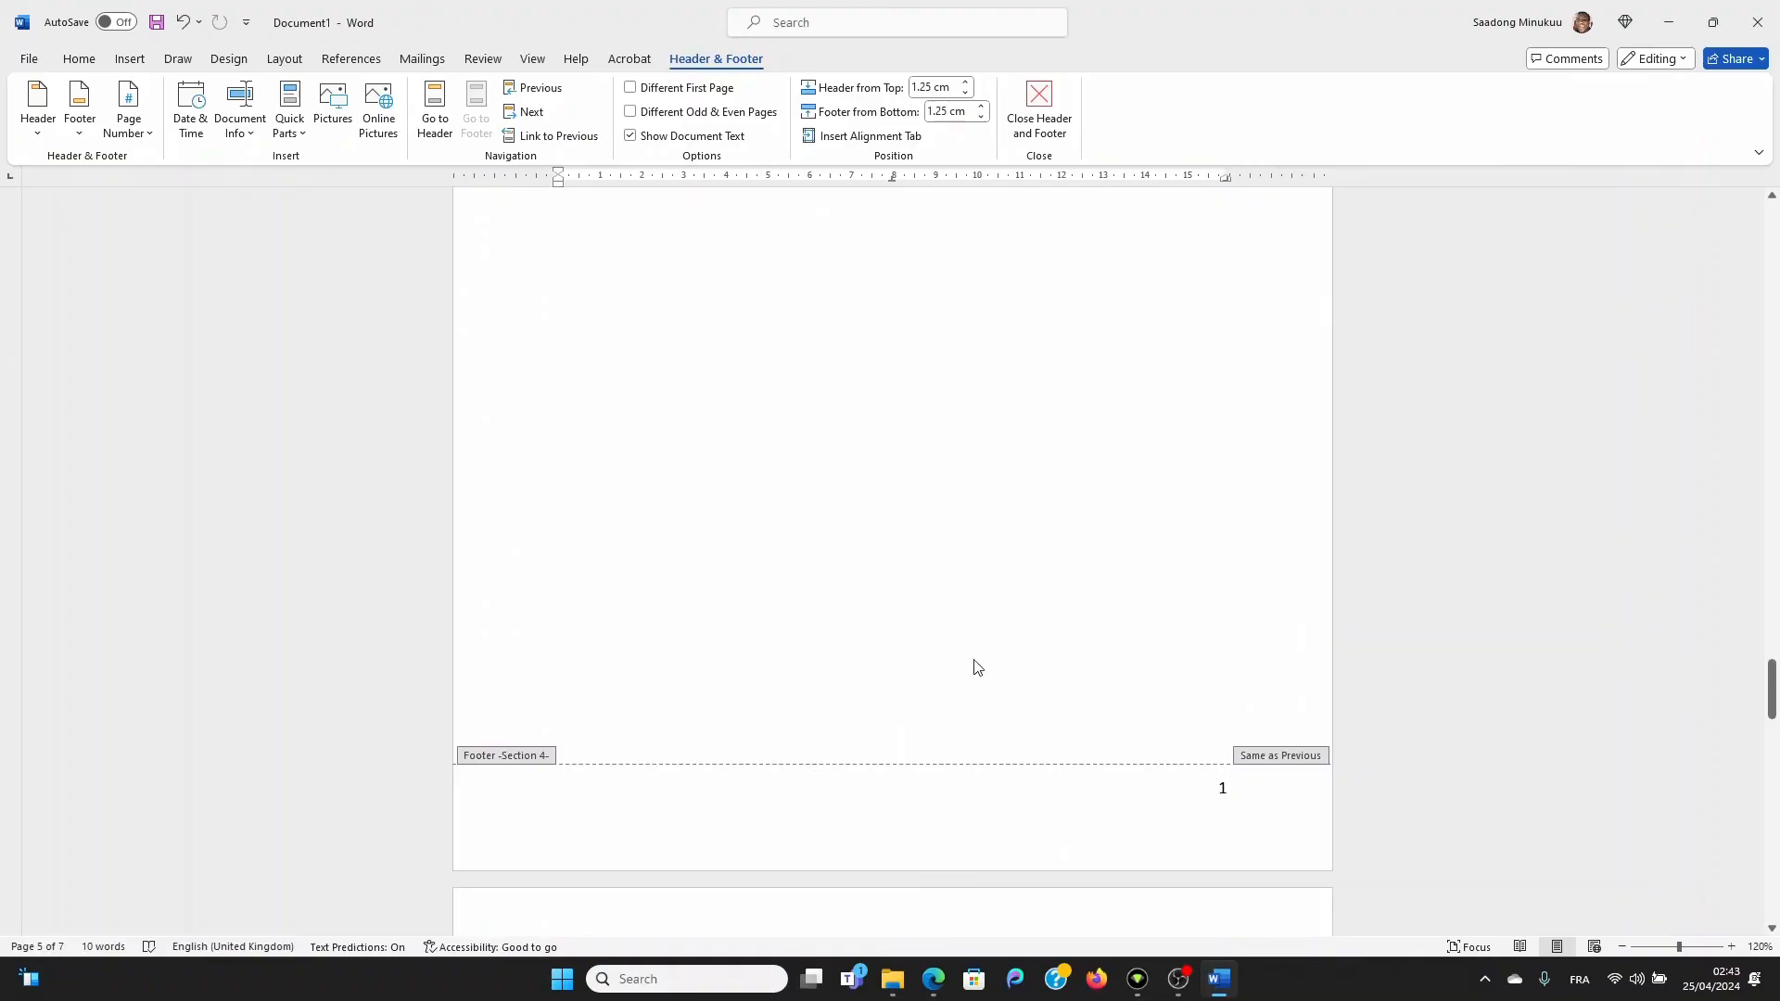
{"action": "left_click", "coordinate": [801, 536]}
{"action": "double_click", "coordinate": [803, 544]}
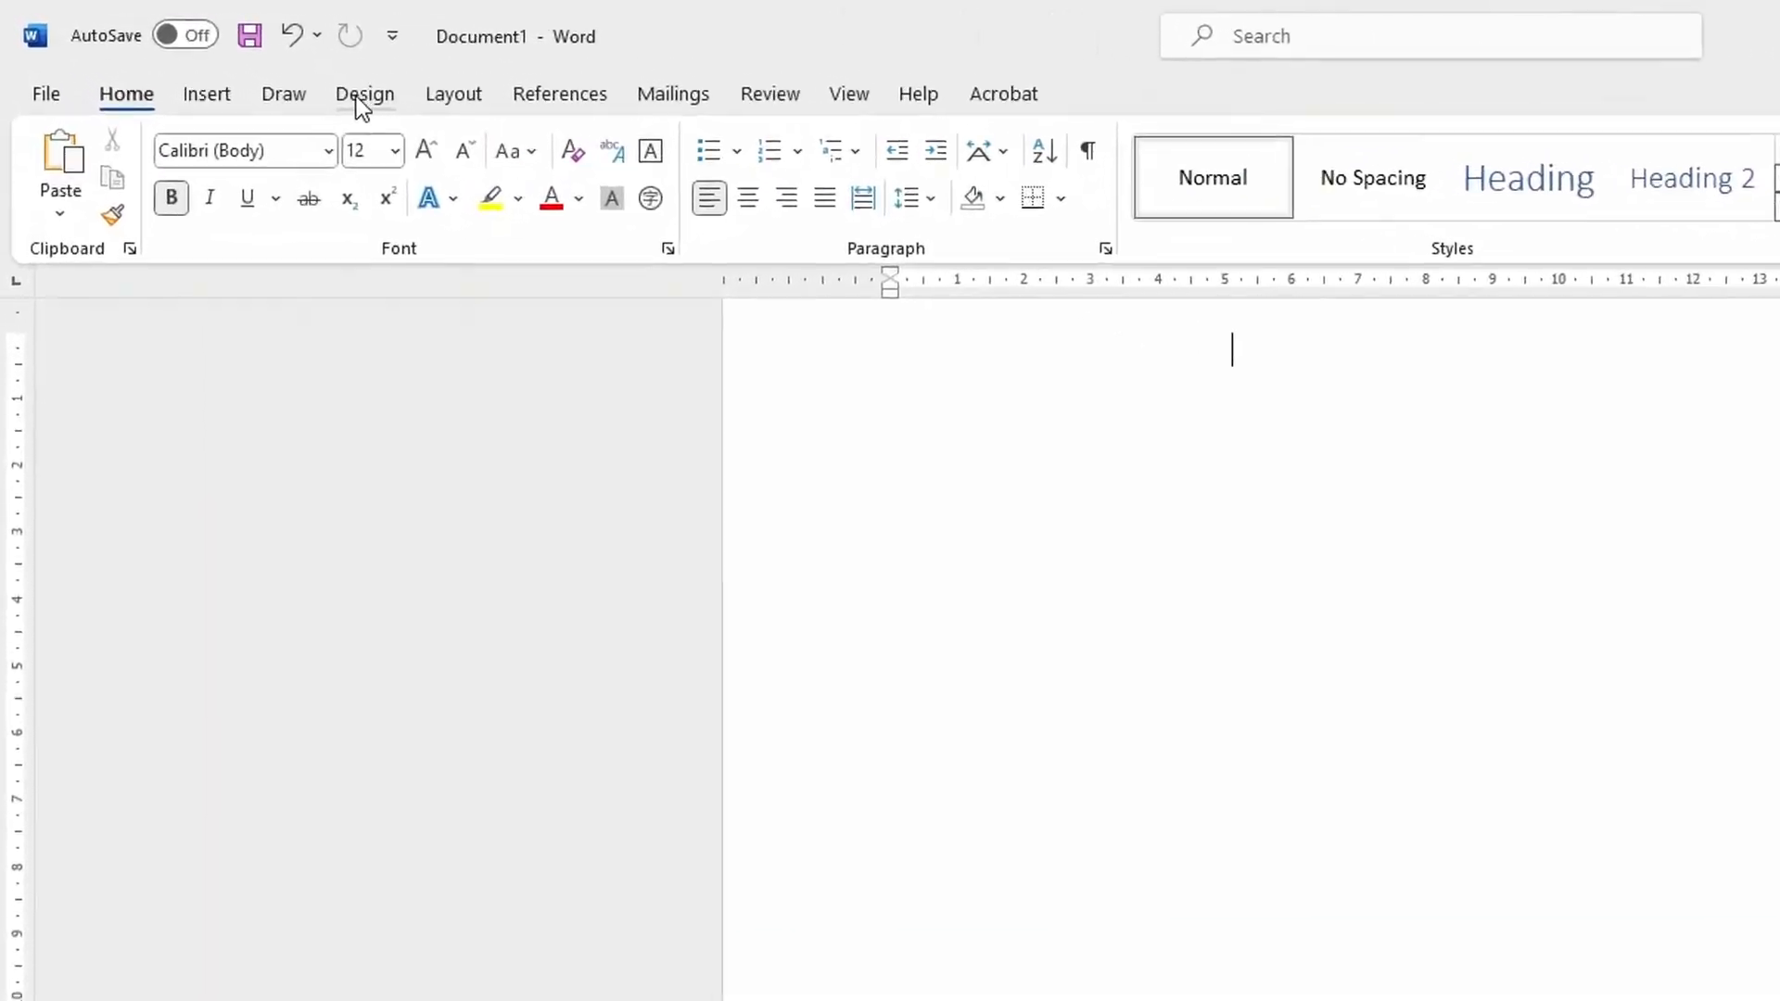
Step: Set the page numbering of the section following the Introduction page to start at 2
{"action": "left_click", "coordinate": [243, 105]}
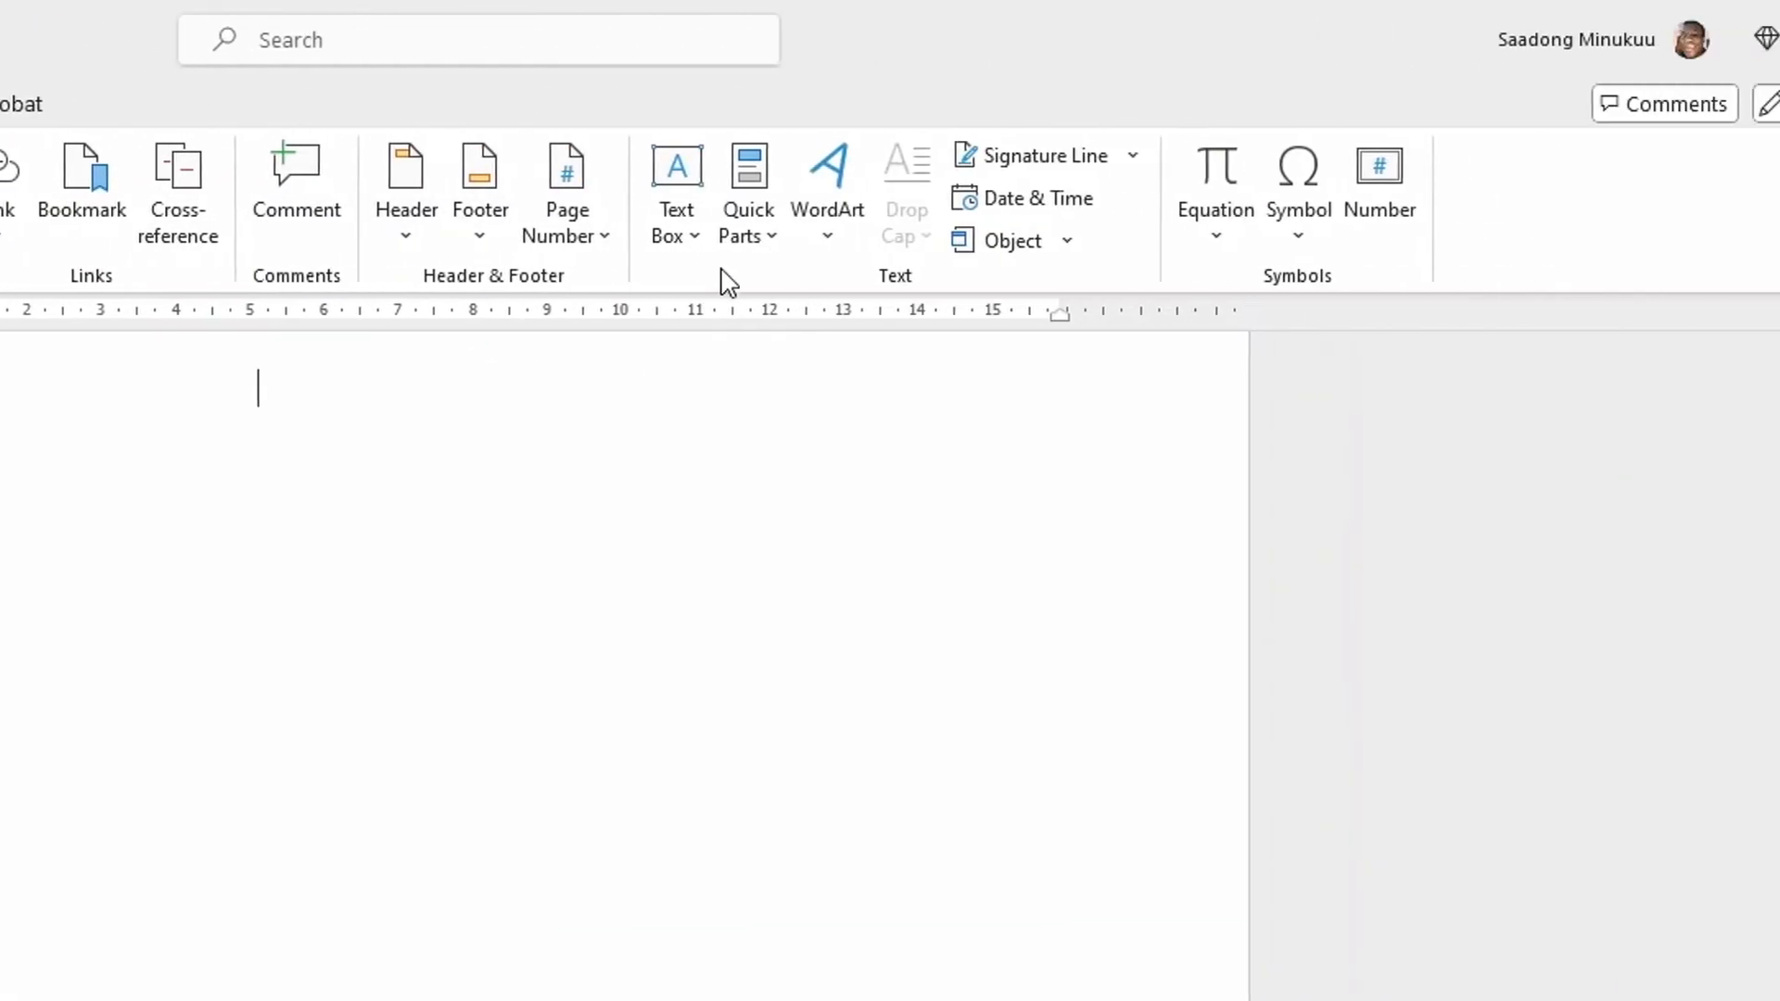
{"action": "left_click", "coordinate": [335, 247]}
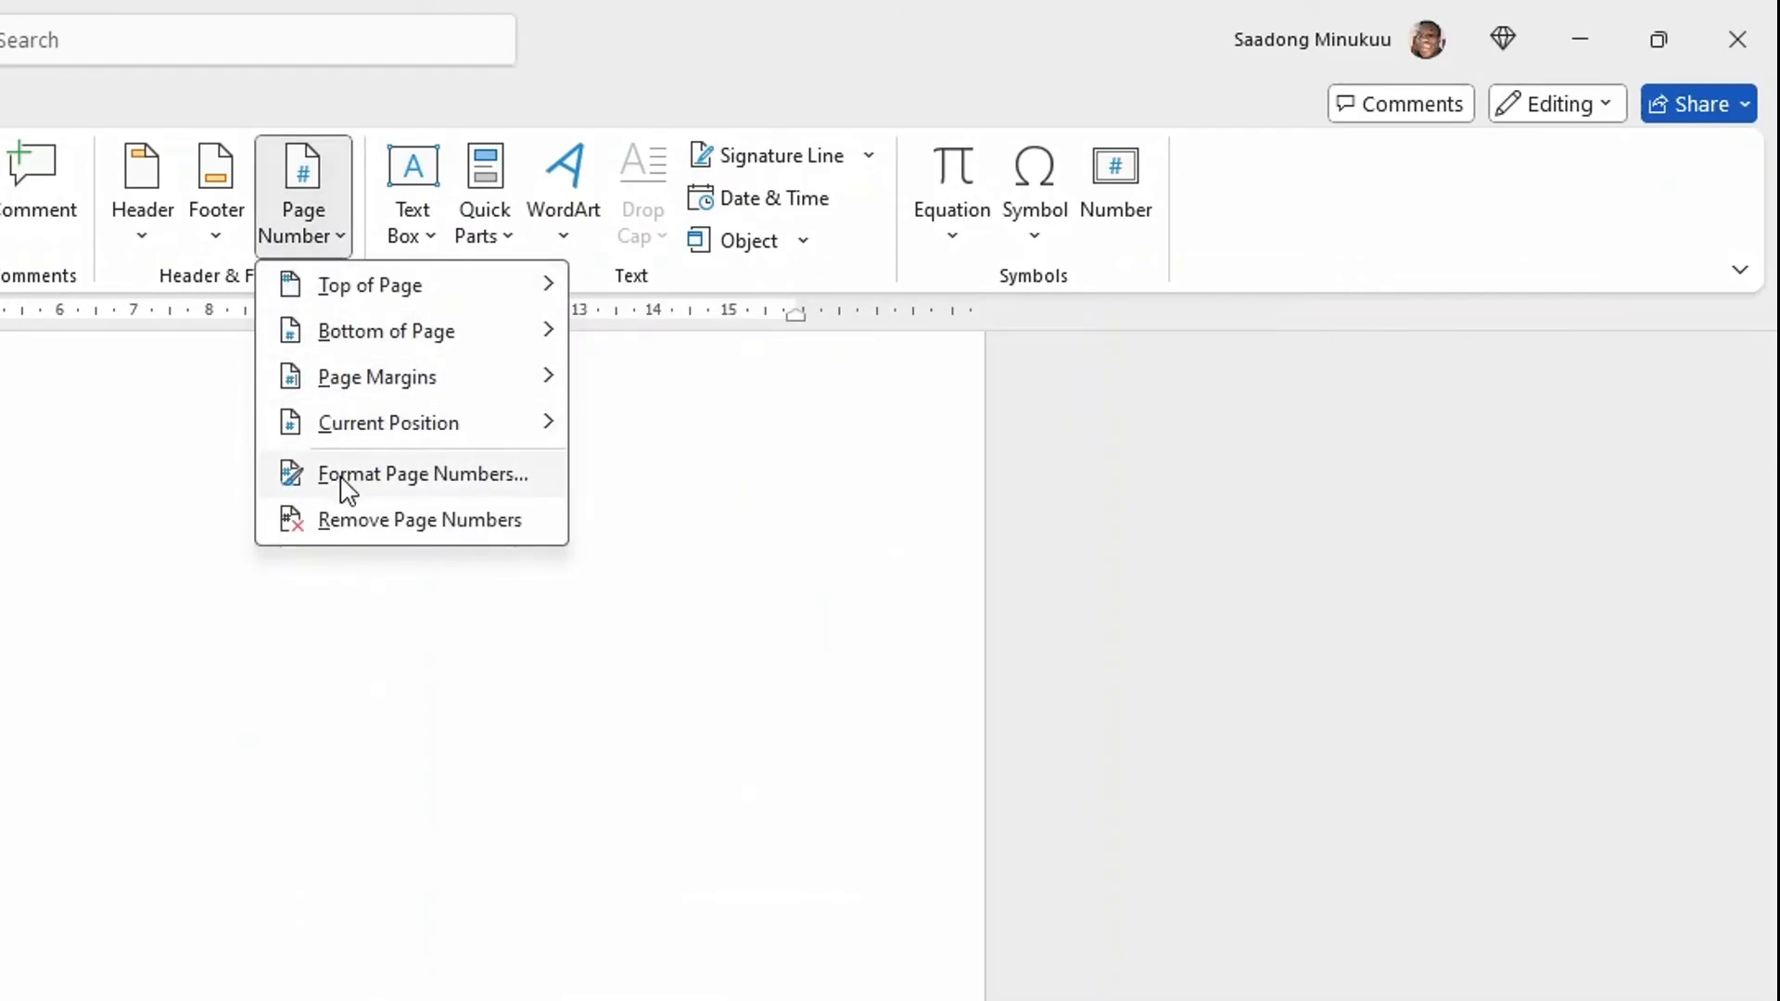
{"action": "left_click", "coordinate": [347, 482]}
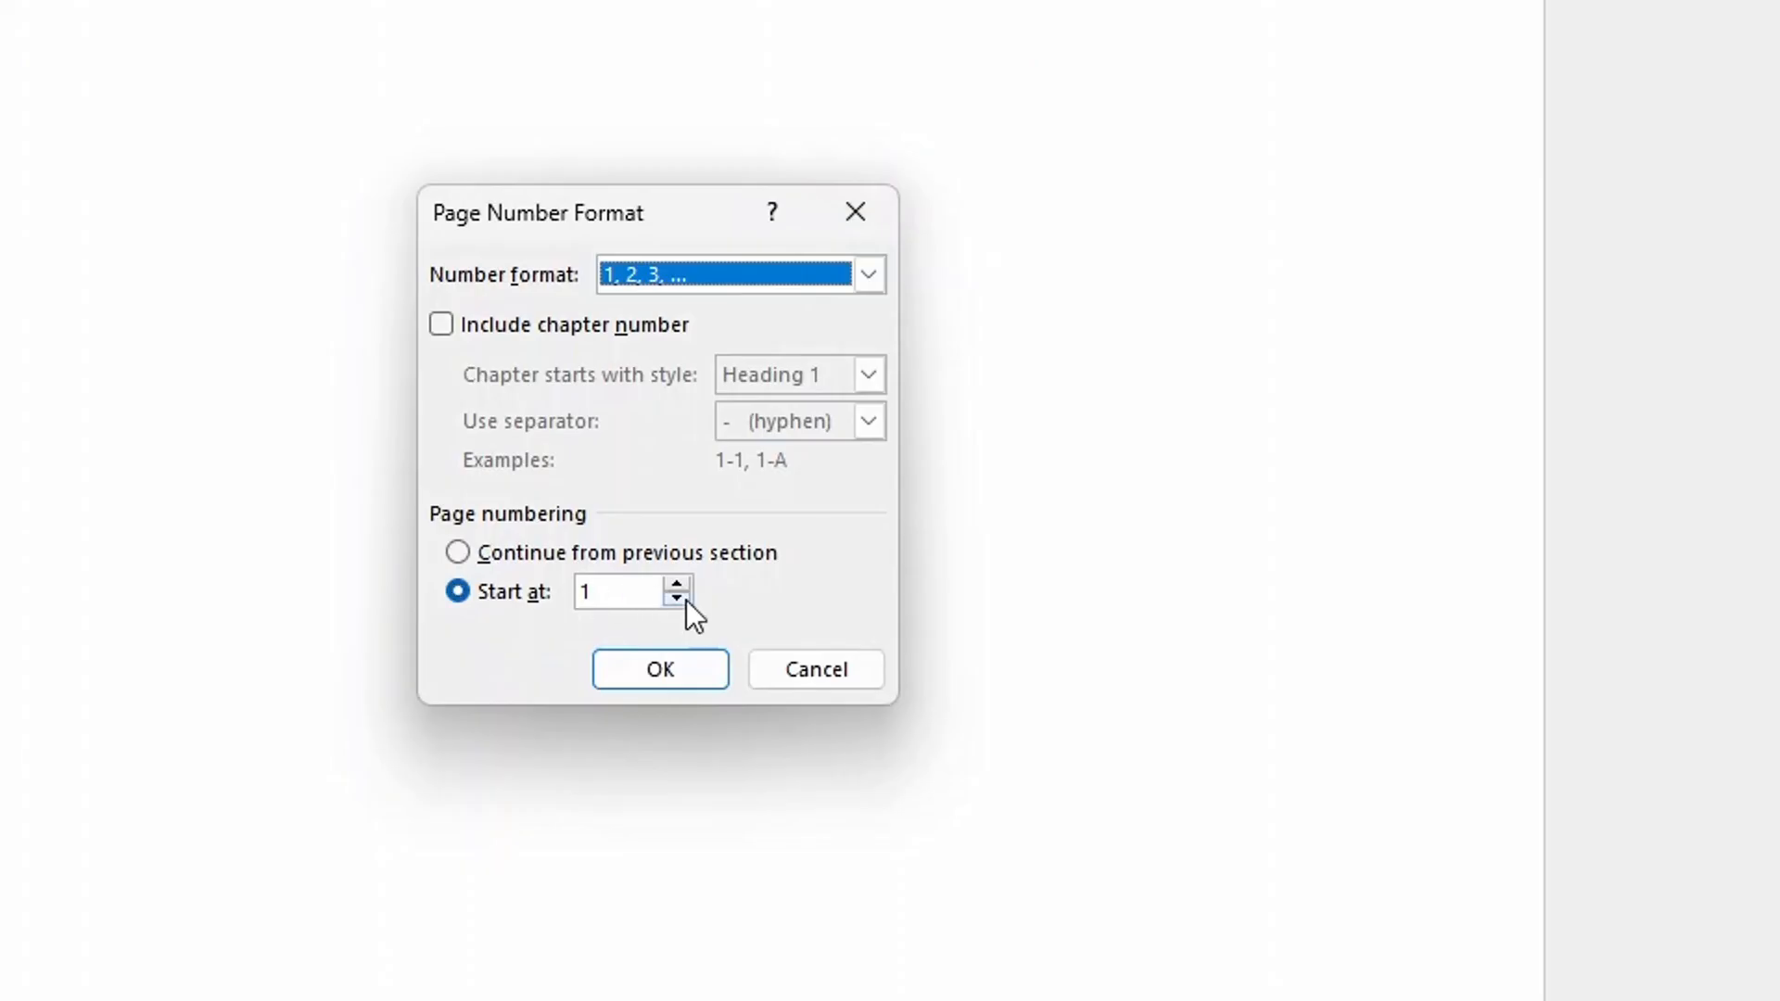
{"action": "left_click", "coordinate": [684, 585]}
{"action": "left_click", "coordinate": [676, 667]}
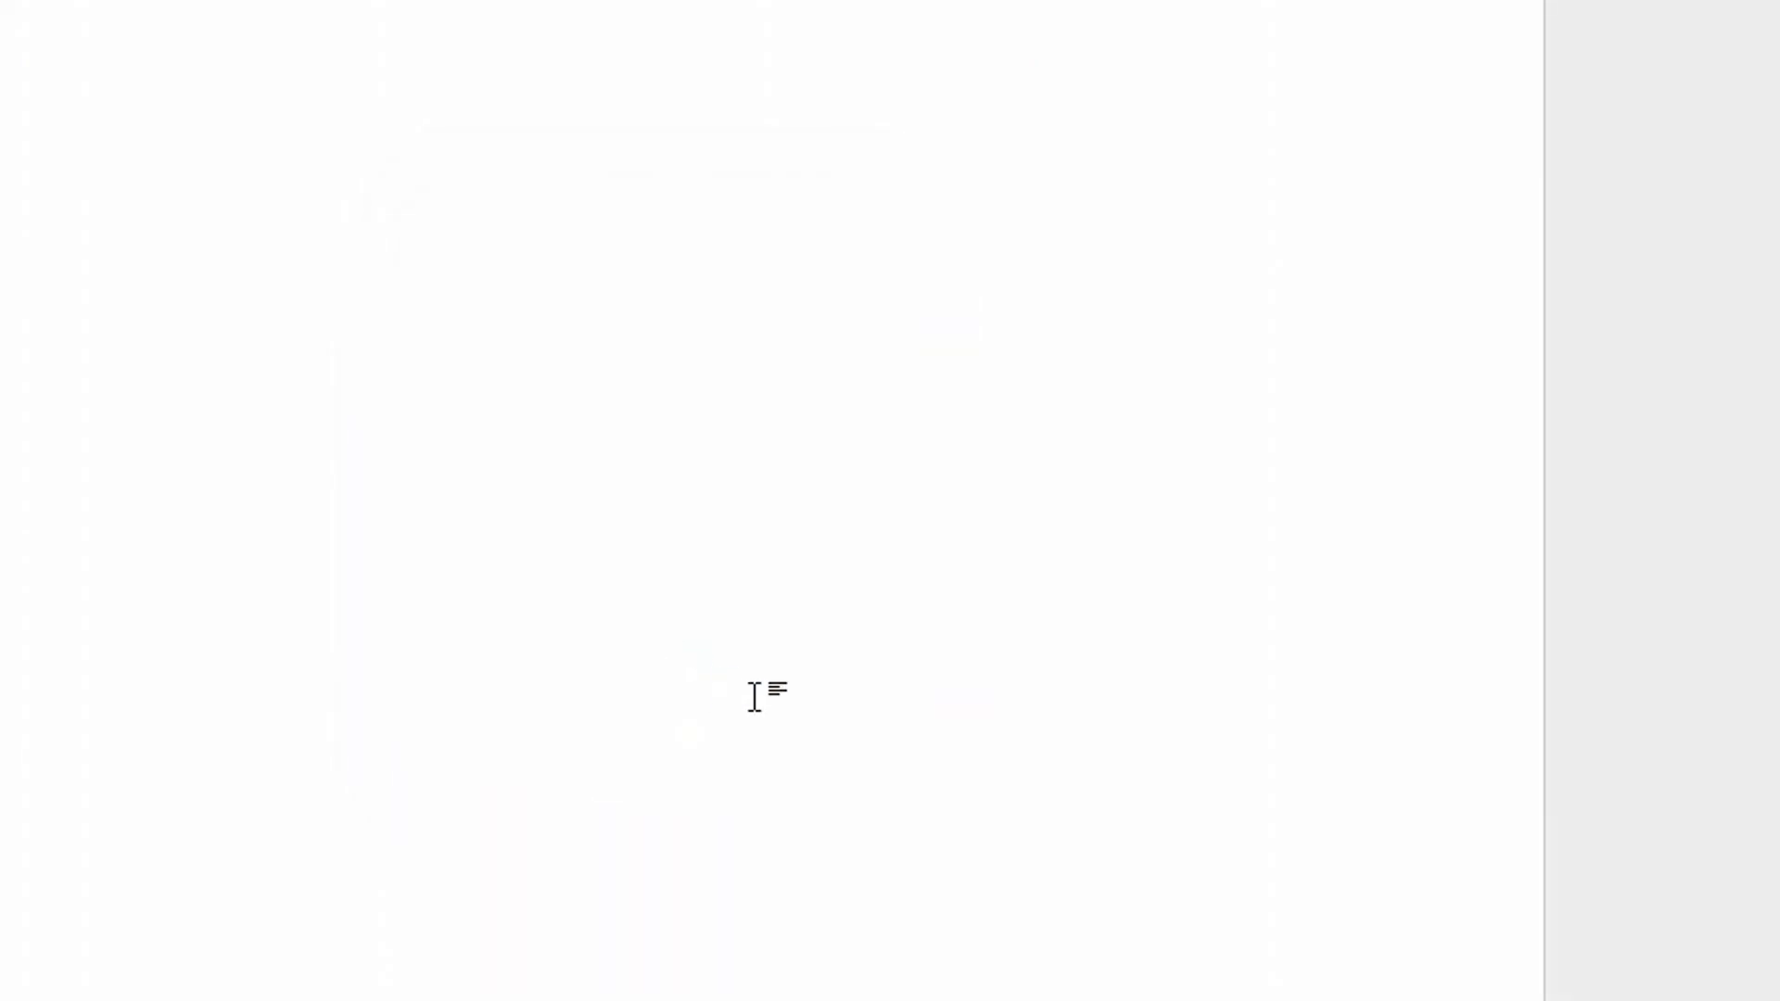
Step: Check the page numbers on the Introduction page and the pages following it, dismissing the page setup settings unchanged
{"action": "scroll", "coordinate": [775, 630], "scroll_direction": "up", "scroll_amount": 3}
{"action": "scroll", "coordinate": [846, 668], "scroll_direction": "down", "scroll_amount": 15}
{"action": "scroll", "coordinate": [928, 741], "scroll_direction": "down", "scroll_amount": 12}
{"action": "scroll", "coordinate": [1235, 957], "scroll_direction": "down", "scroll_amount": 4}
{"action": "scroll", "coordinate": [1235, 957], "scroll_direction": "down", "scroll_amount": 5}
{"action": "scroll", "coordinate": [1326, 864], "scroll_direction": "up", "scroll_amount": 10}
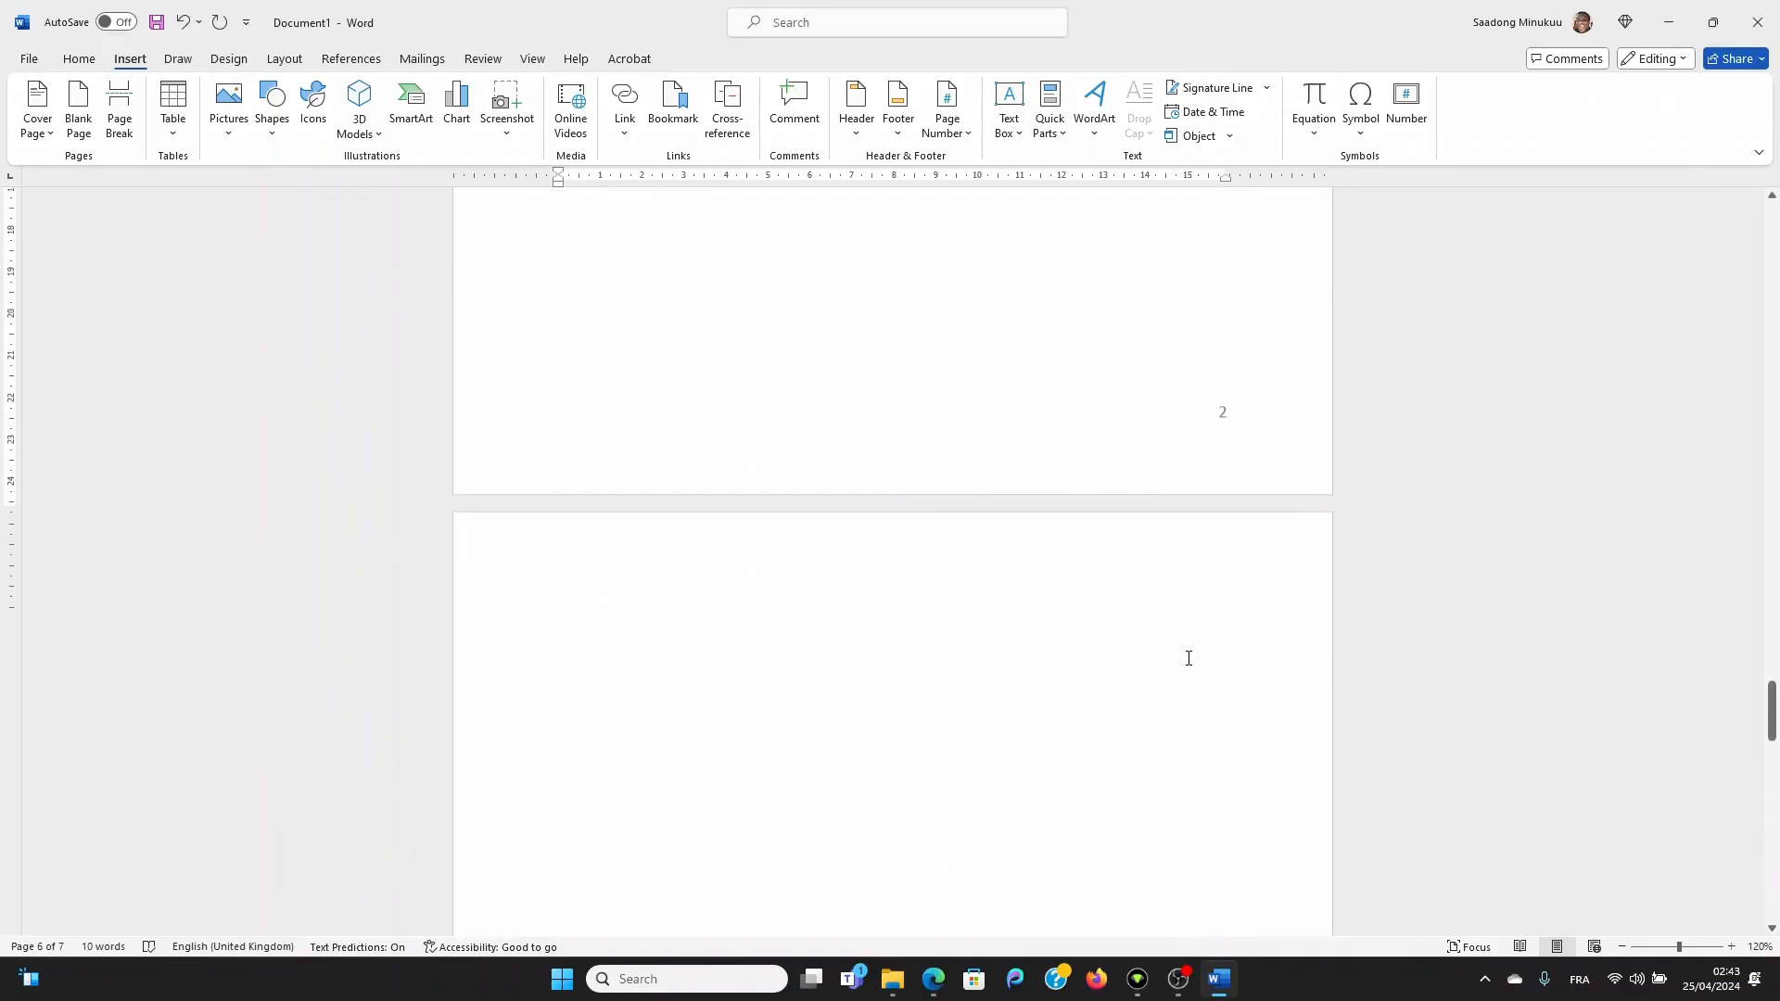
{"action": "scroll", "coordinate": [1189, 658], "scroll_direction": "up", "scroll_amount": 10}
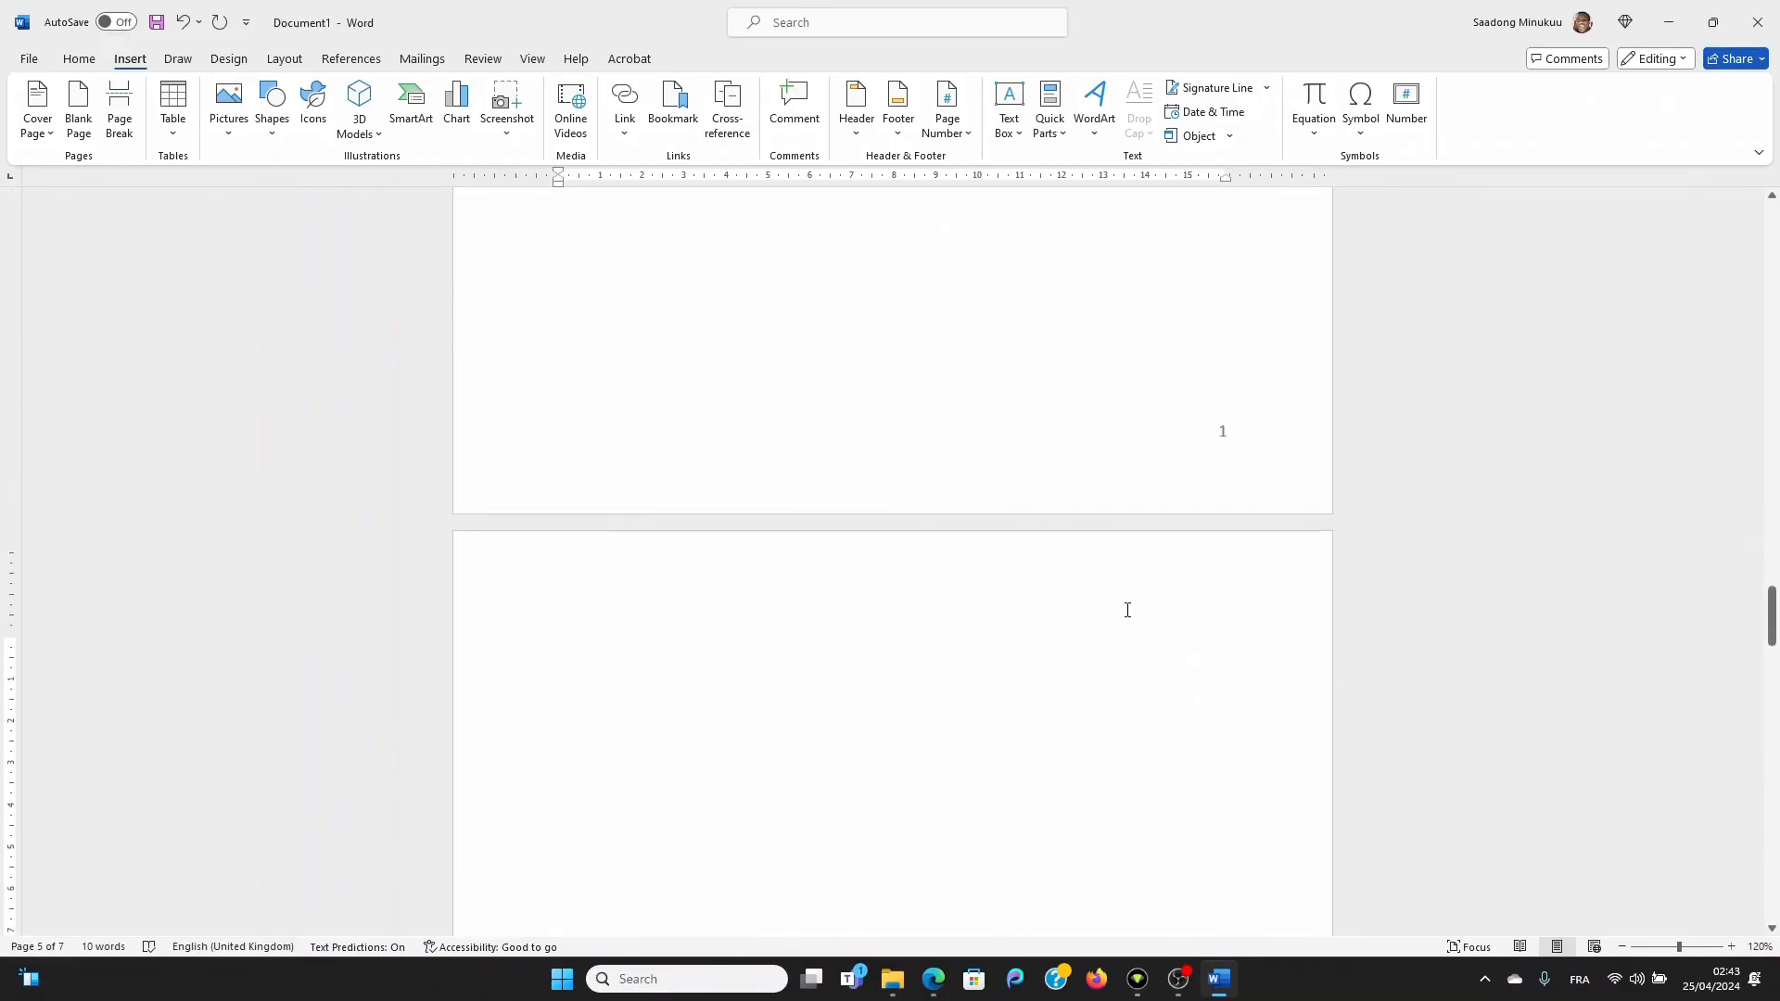
{"action": "double_click", "coordinate": [1036, 509]}
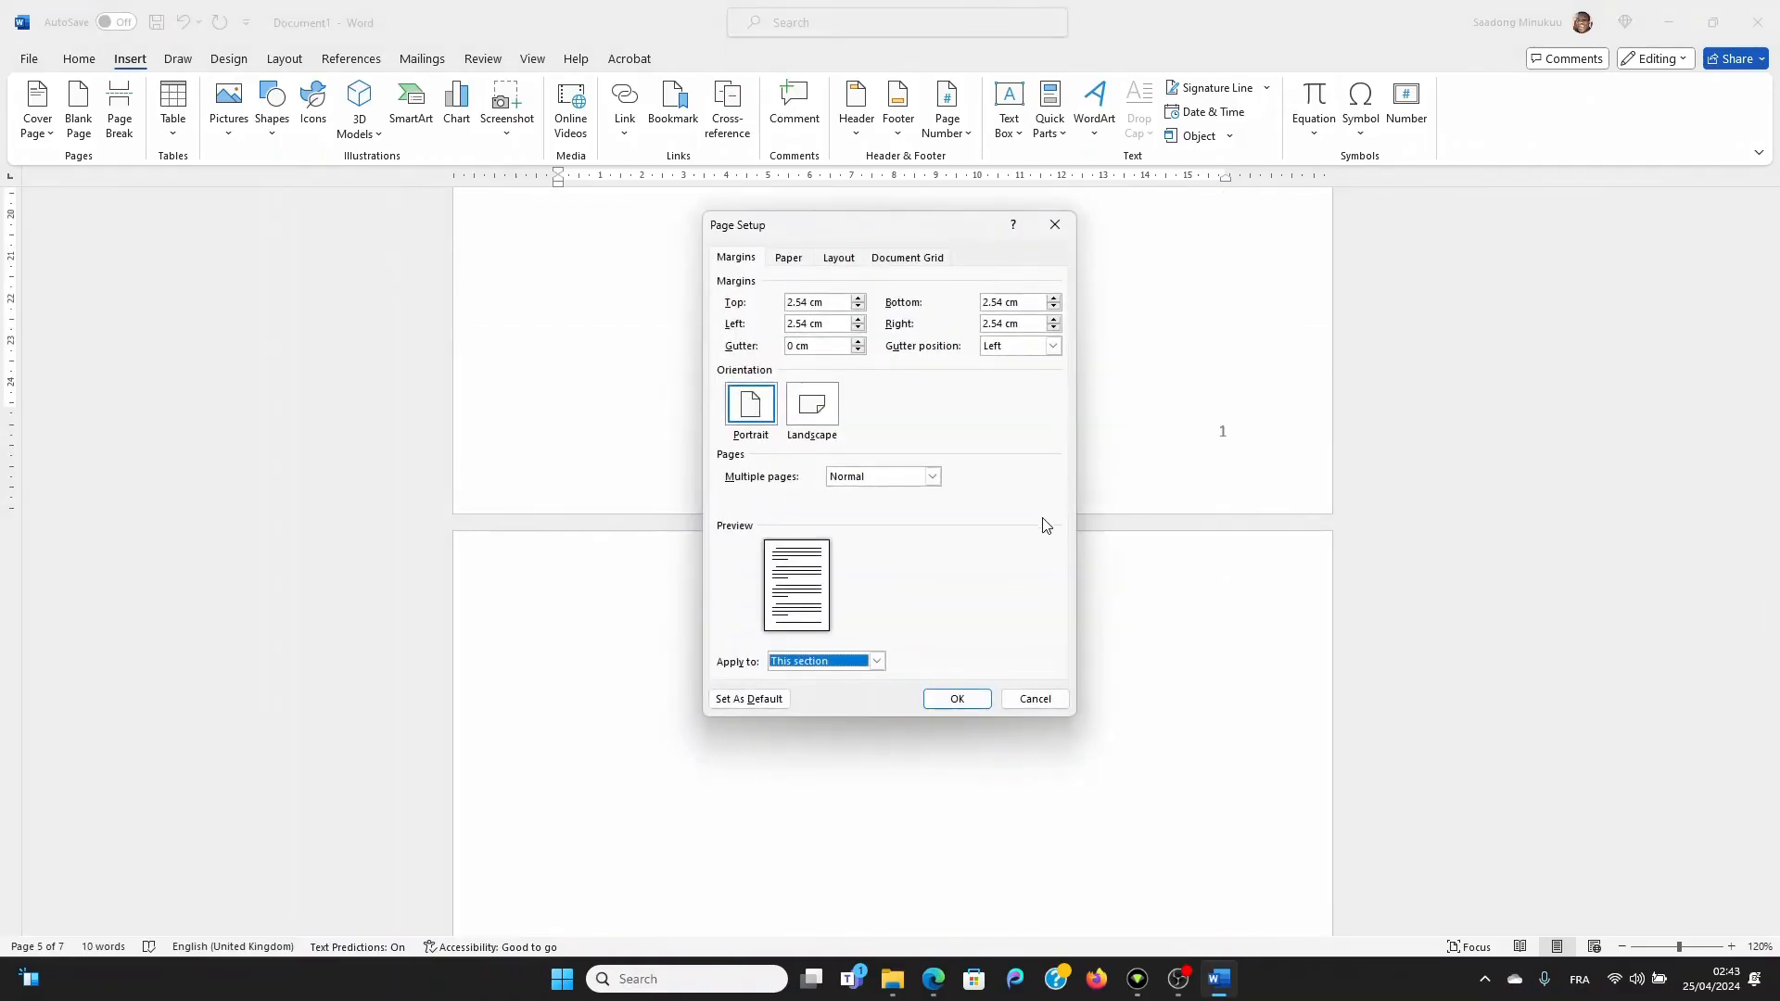
{"action": "left_click", "coordinate": [1039, 706]}
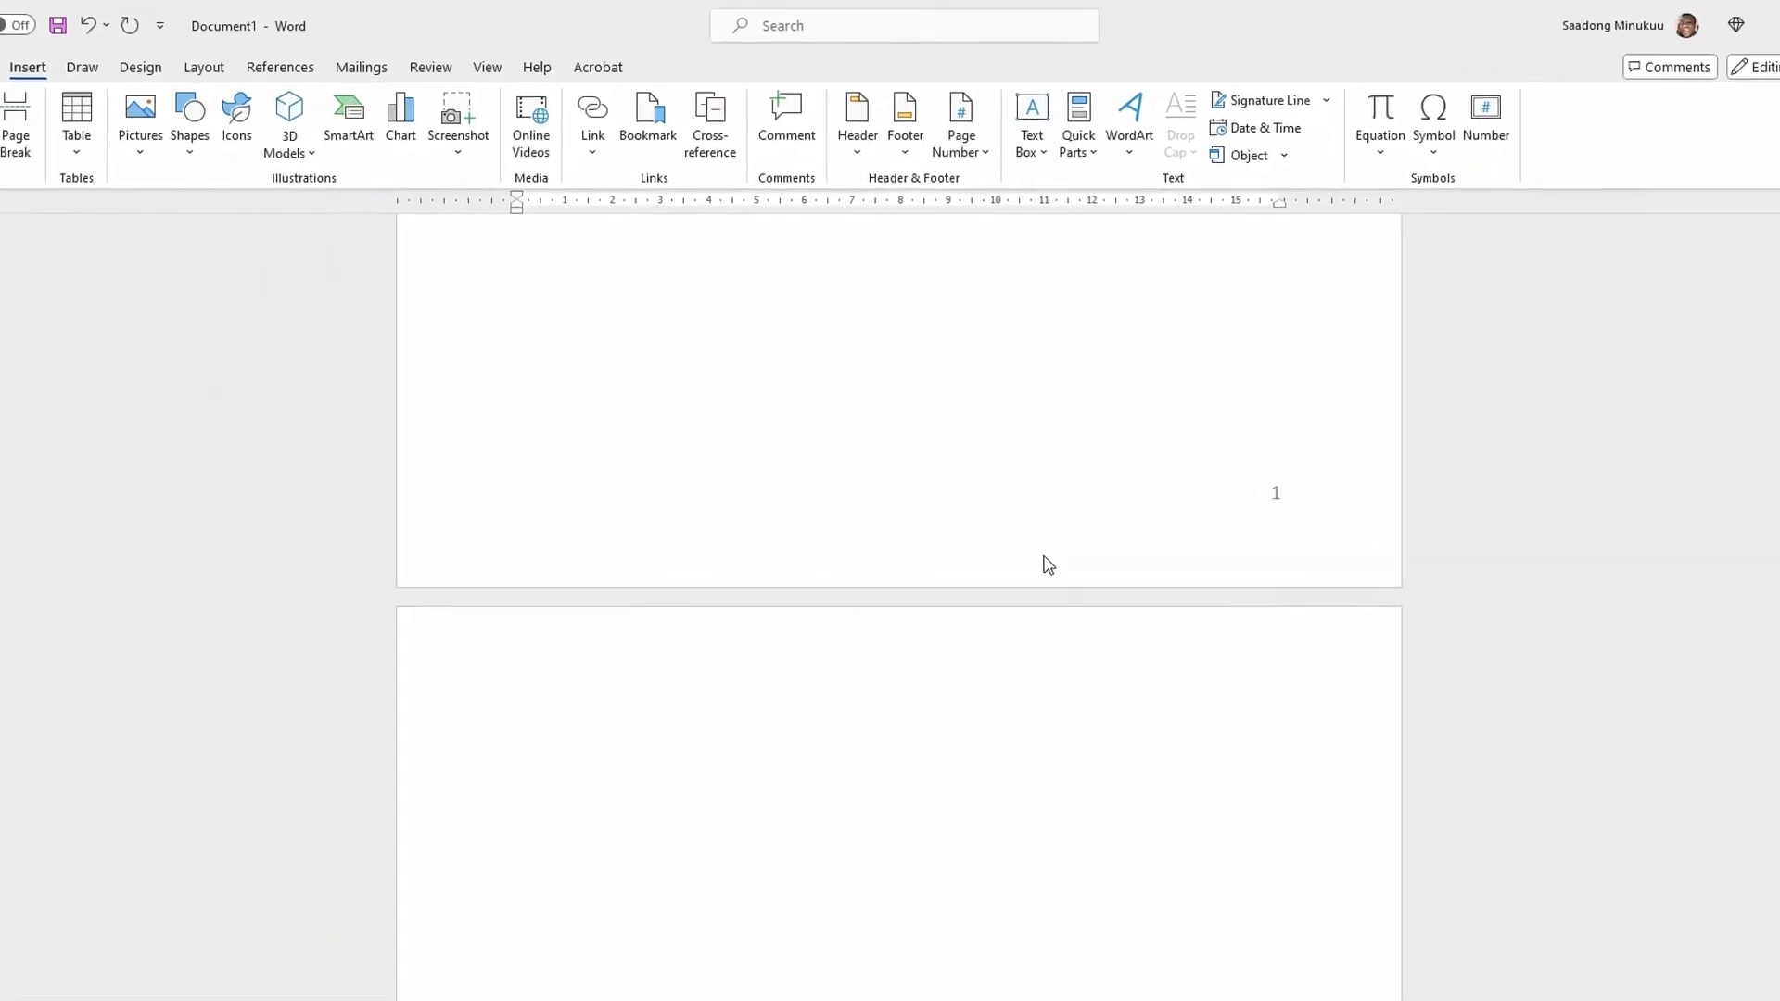
Step: Open the Introduction page's footer and compare its section label and page number with those of the section after it
{"action": "double_click", "coordinate": [1024, 496]}
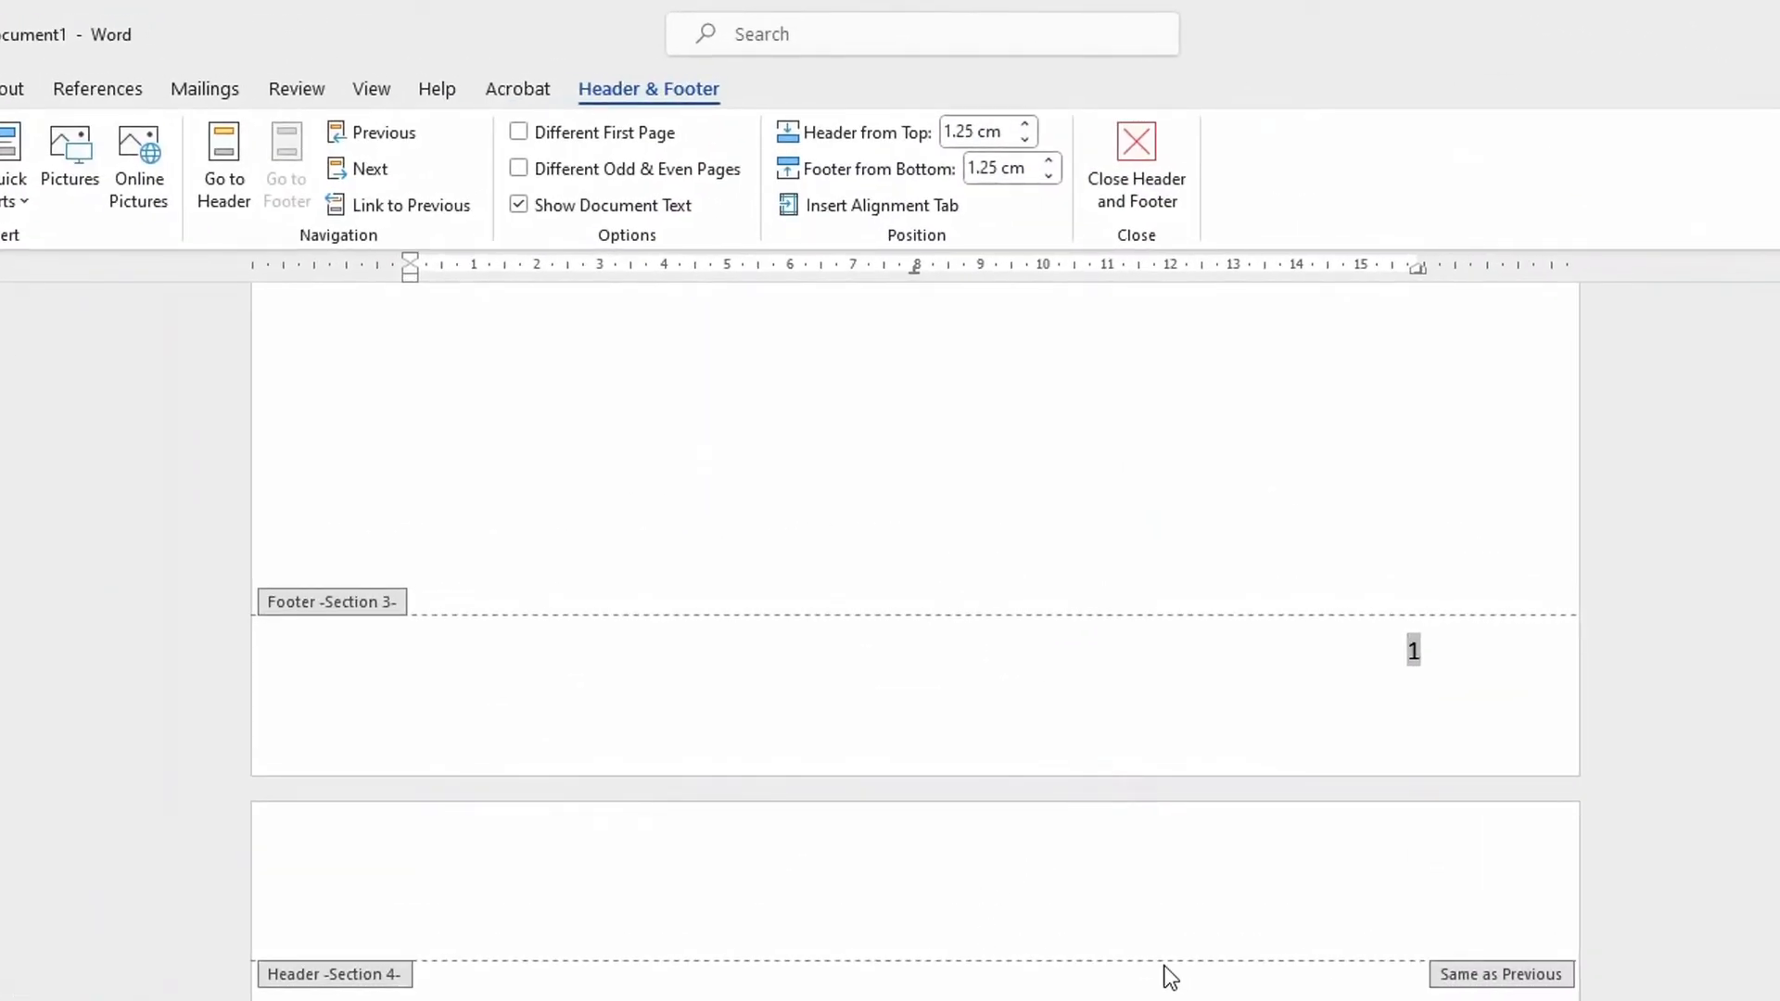
{"action": "scroll", "coordinate": [1174, 987], "scroll_direction": "down", "scroll_amount": 6}
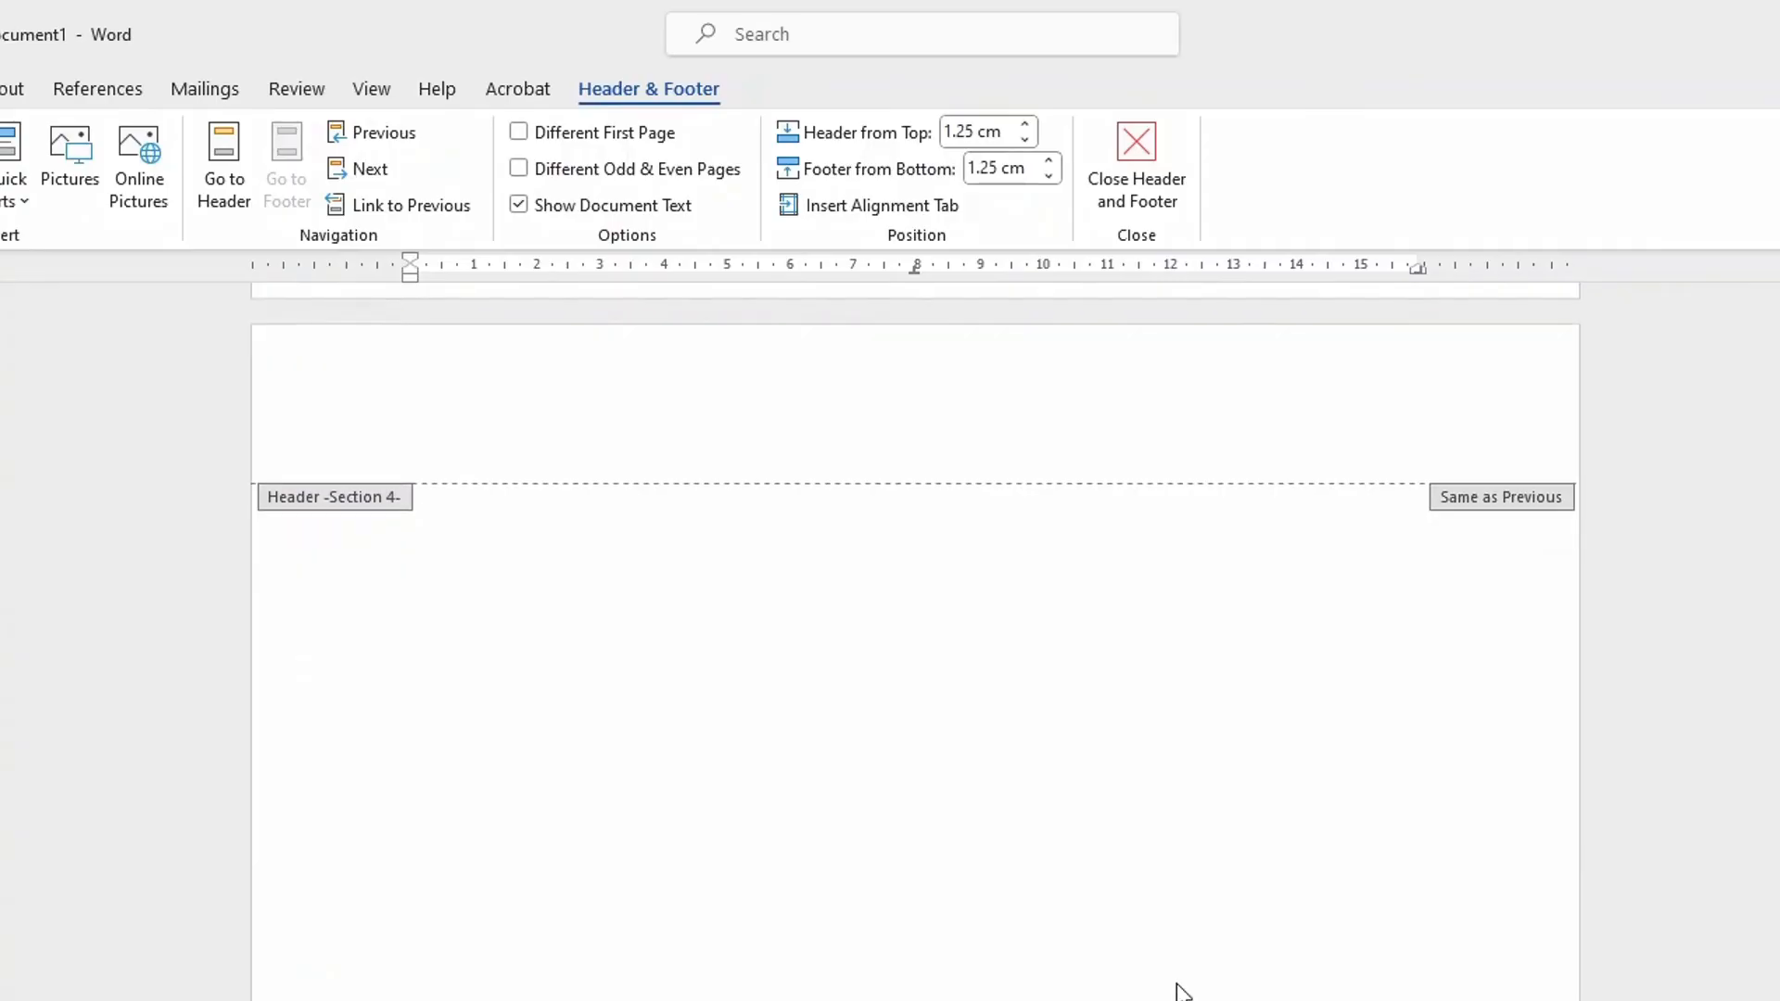
{"action": "scroll", "coordinate": [1183, 981], "scroll_direction": "down", "scroll_amount": 3}
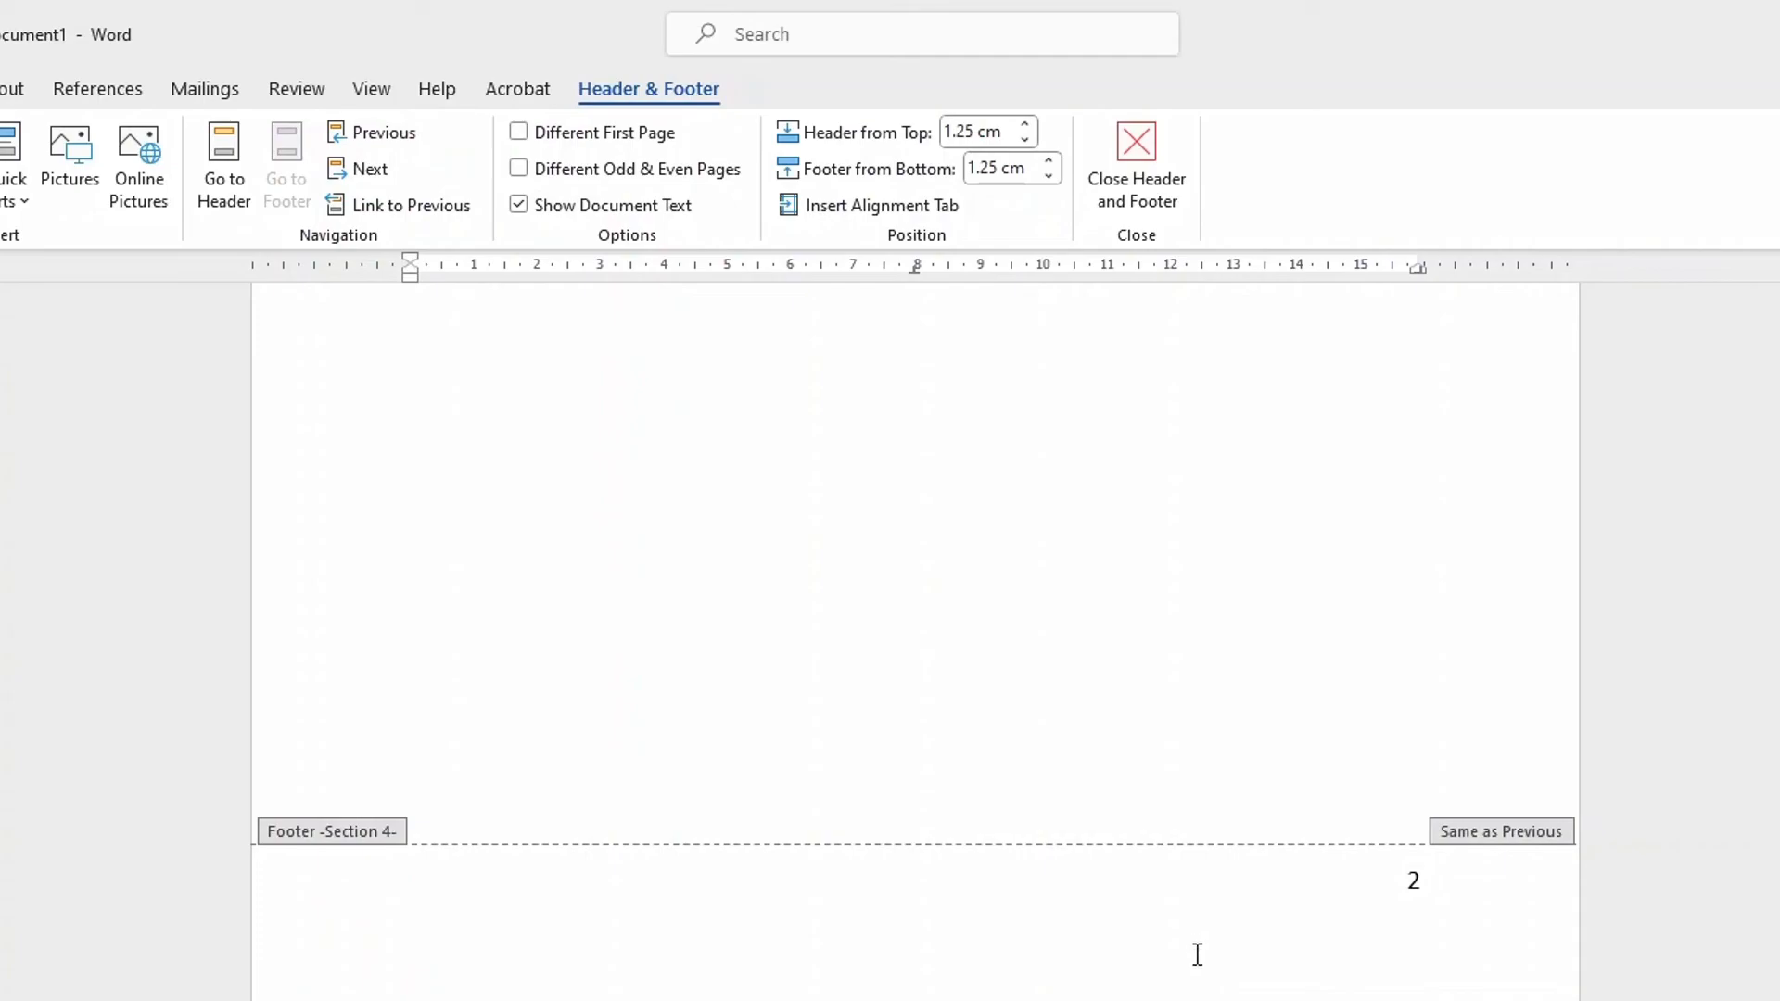
{"action": "scroll", "coordinate": [937, 694], "scroll_direction": "up", "scroll_amount": 1}
{"action": "scroll", "coordinate": [943, 703], "scroll_direction": "up", "scroll_amount": 15}
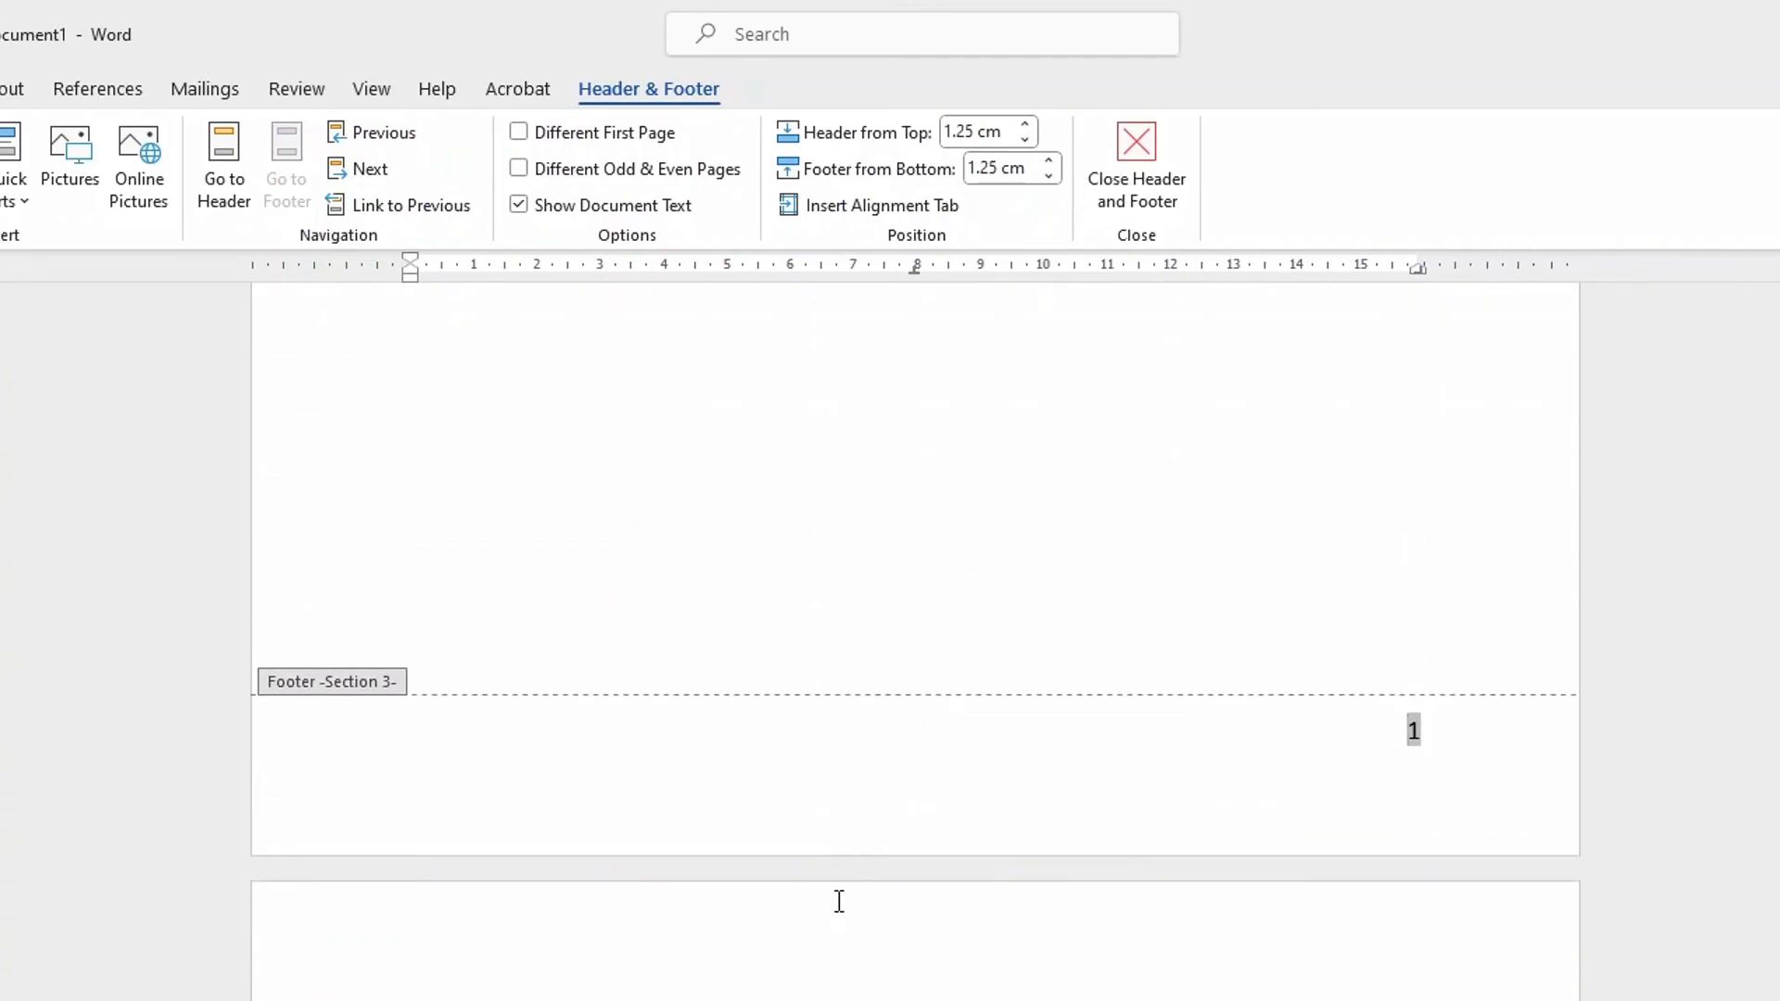
{"action": "scroll", "coordinate": [818, 954], "scroll_direction": "down", "scroll_amount": 4}
{"action": "scroll", "coordinate": [862, 953], "scroll_direction": "down", "scroll_amount": 15}
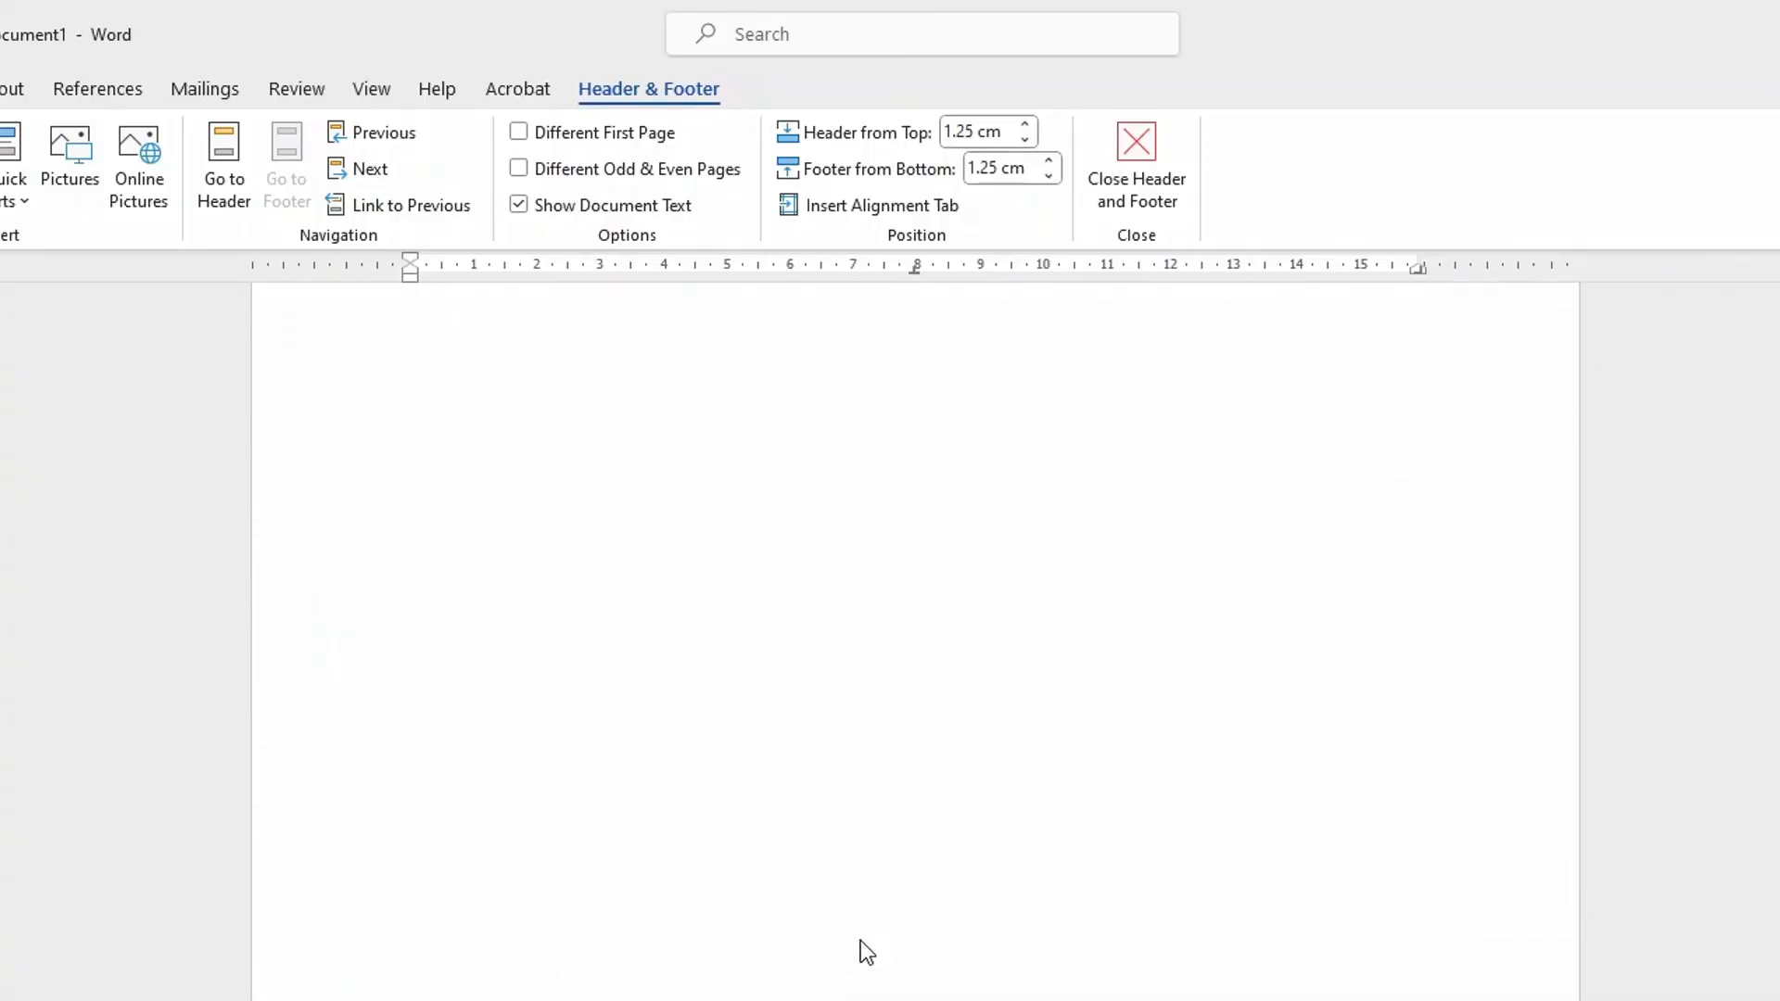
{"action": "scroll", "coordinate": [916, 639], "scroll_direction": "down", "scroll_amount": 12}
{"action": "scroll", "coordinate": [915, 640], "scroll_direction": "up", "scroll_amount": 10}
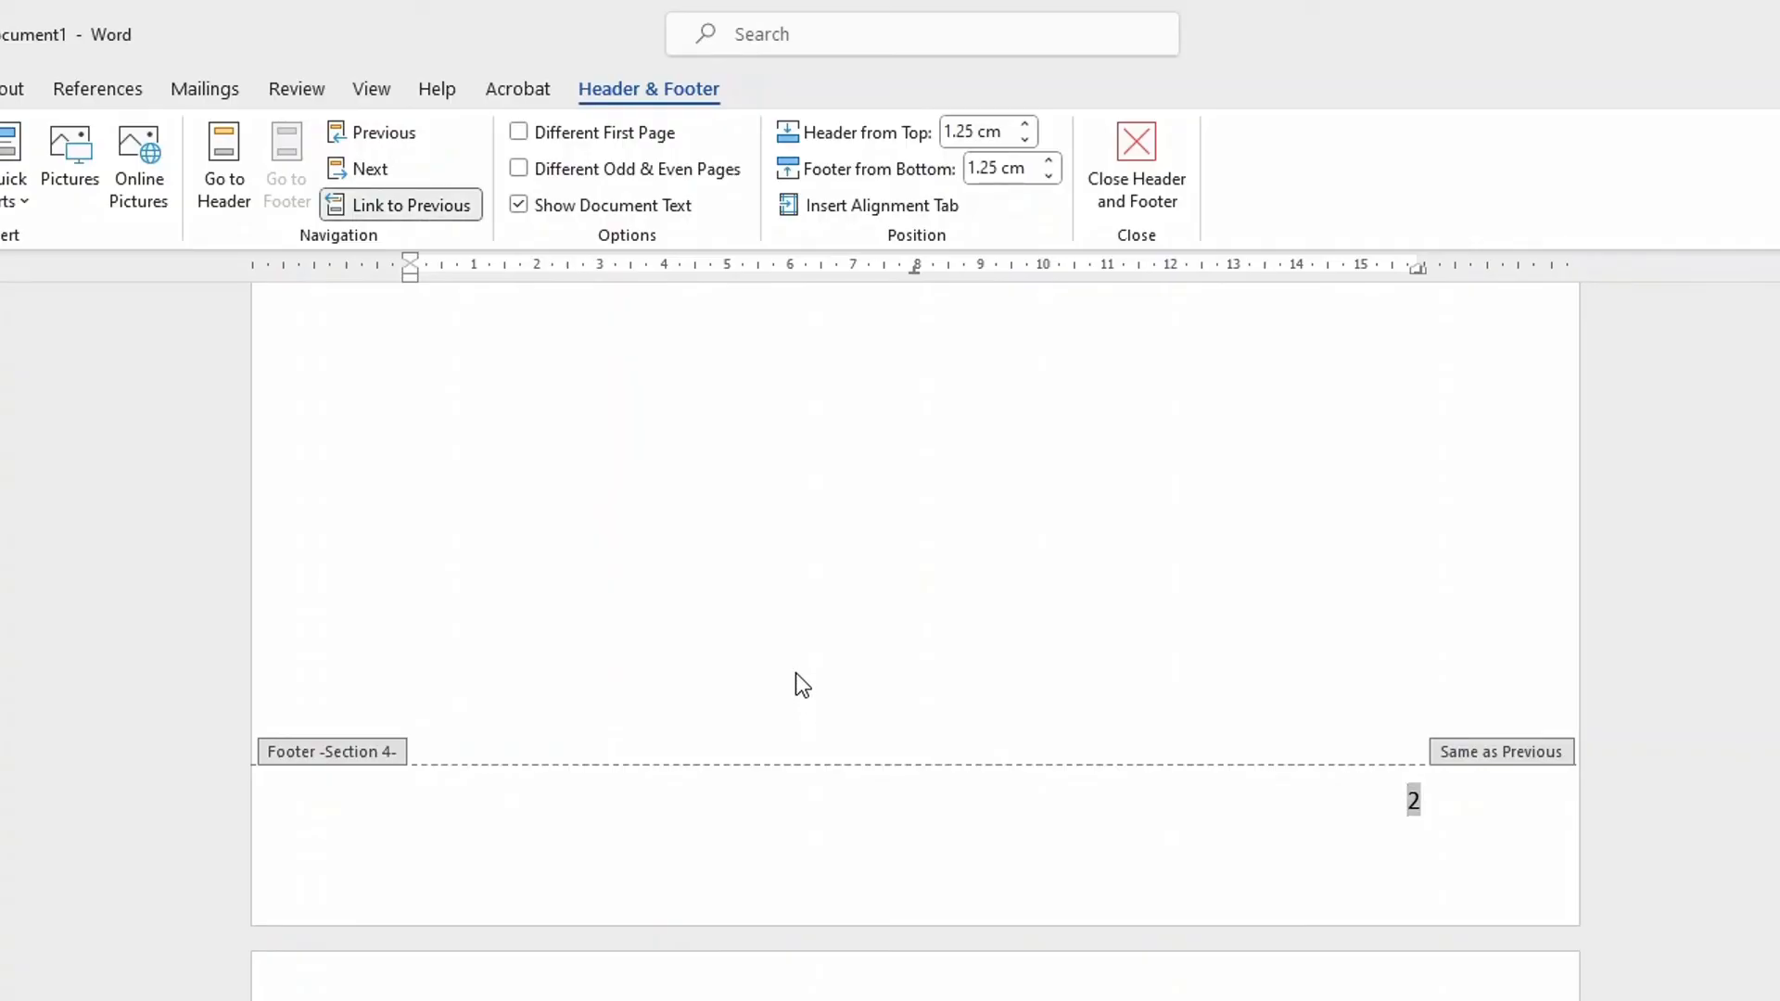
Step: Return to the body text of the page numbered 2 and insert a Next Page section break there
{"action": "double_click", "coordinate": [805, 586]}
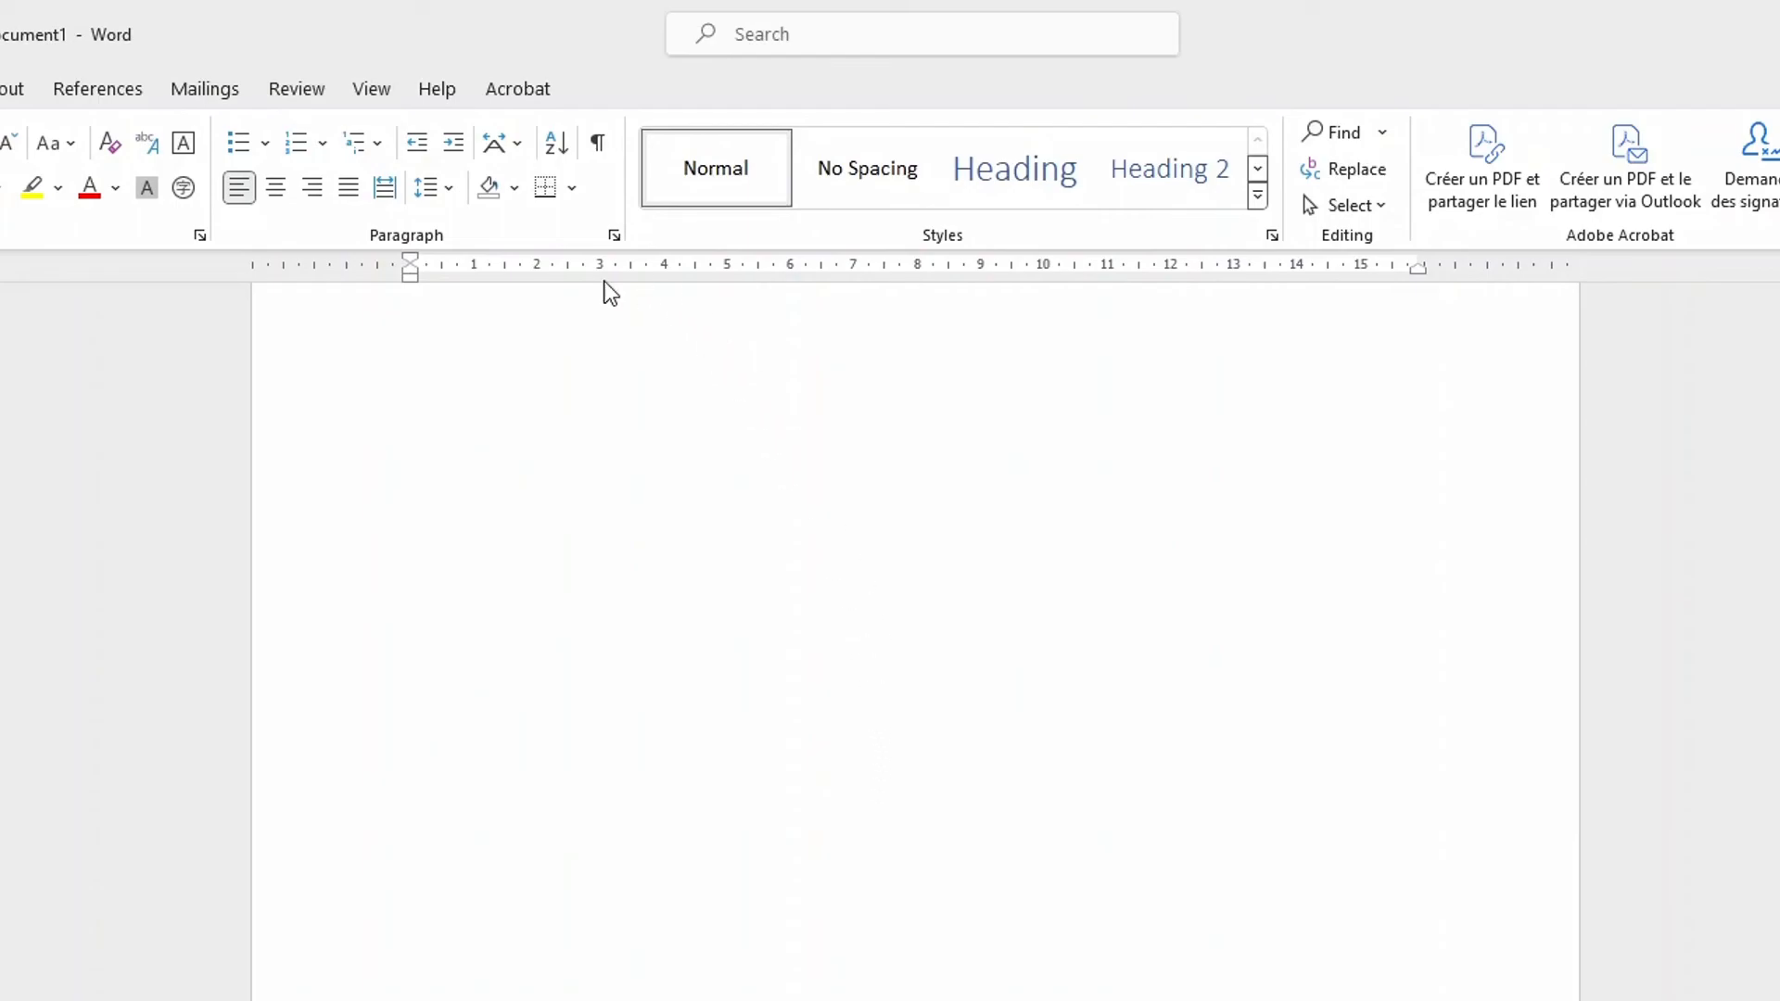
{"action": "left_click", "coordinate": [9, 98]}
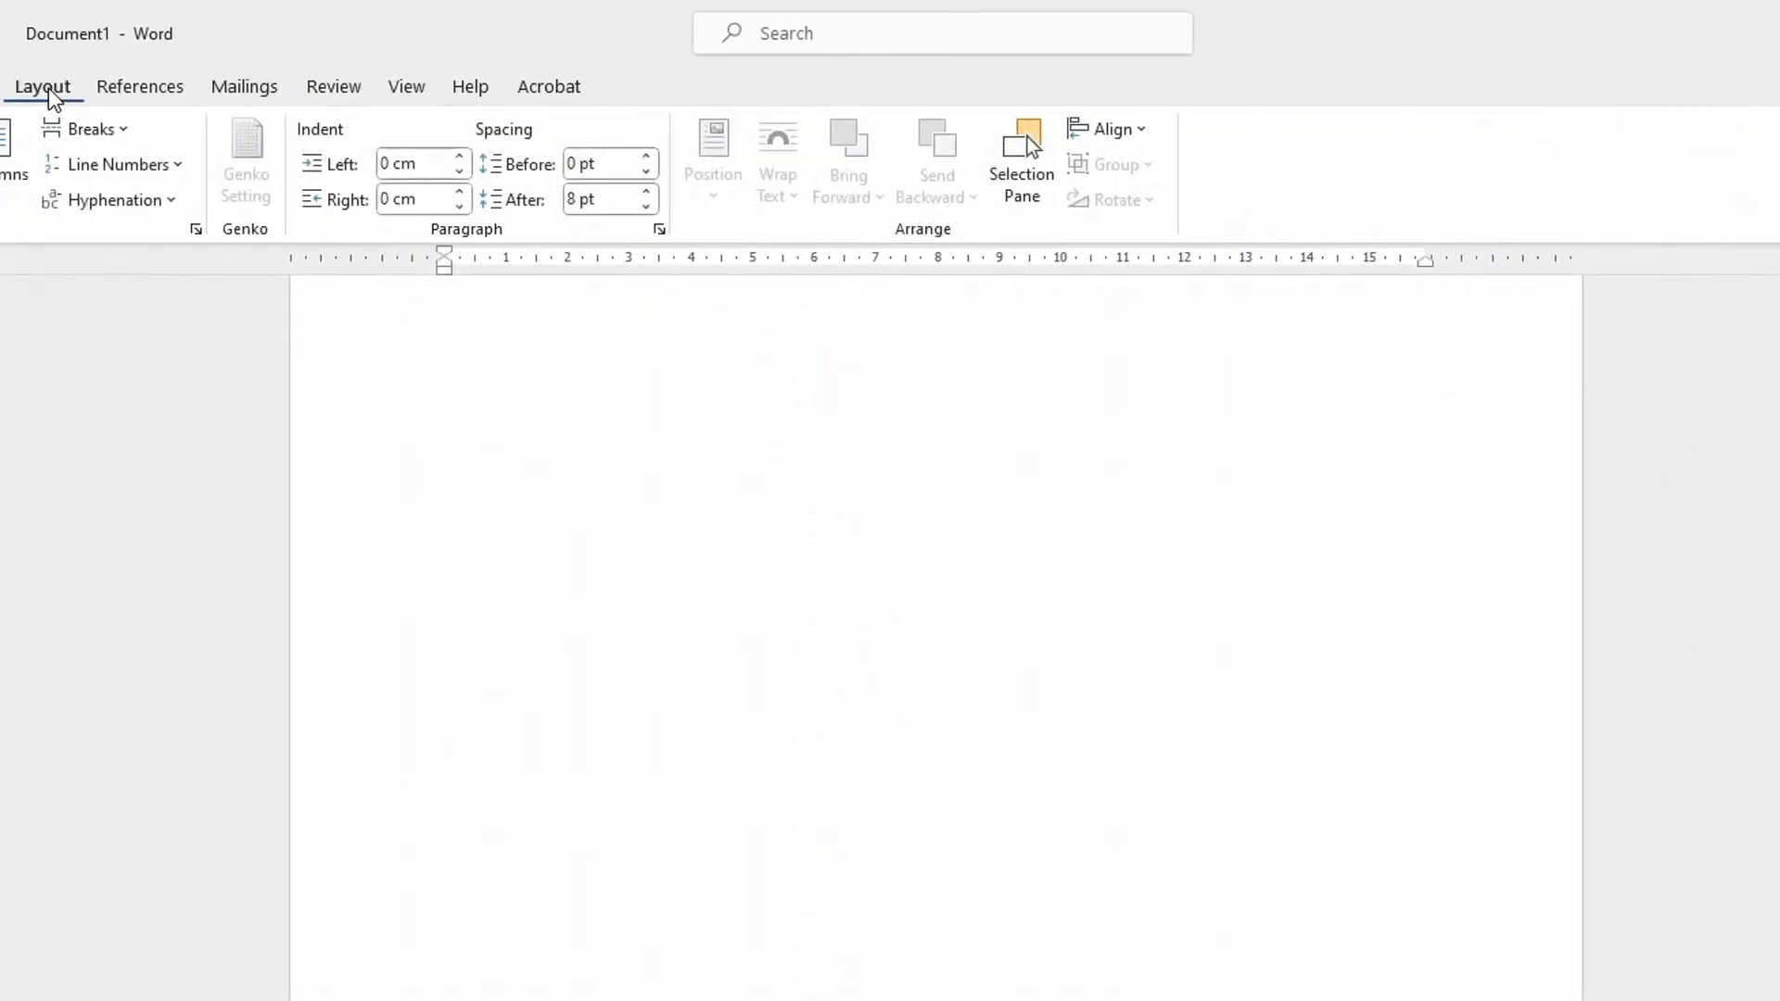
{"action": "left_click", "coordinate": [104, 136]}
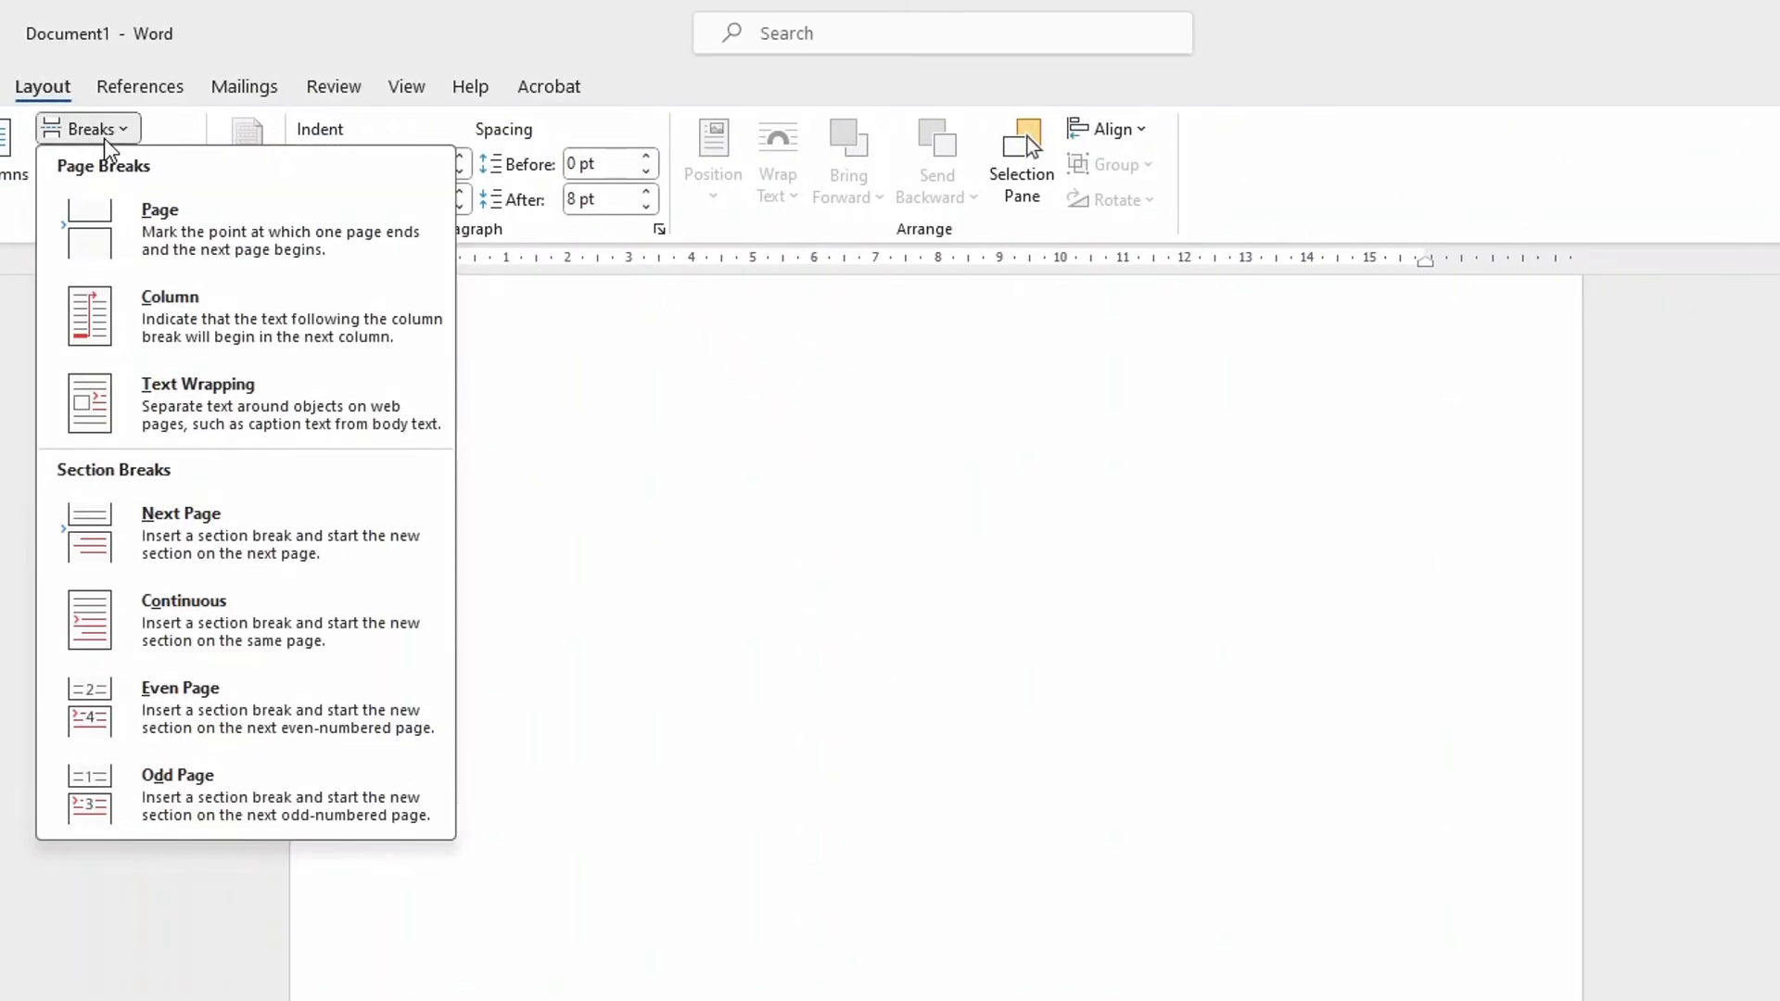
{"action": "left_click", "coordinate": [192, 553]}
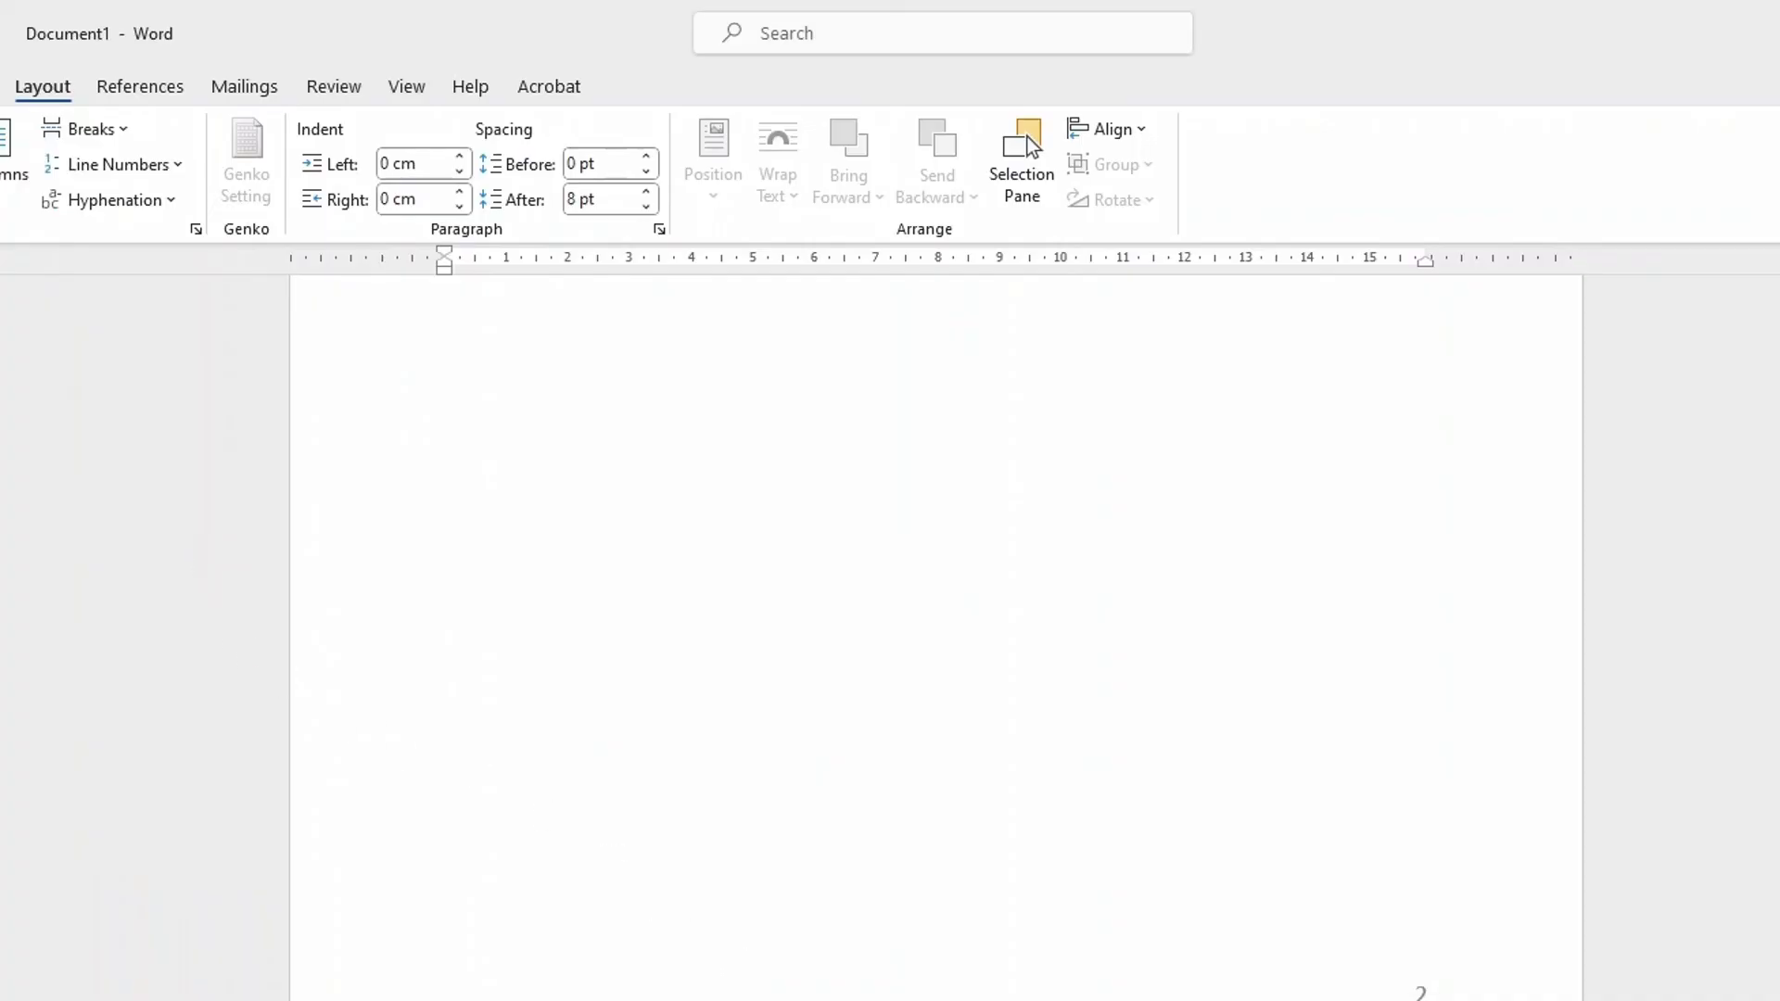
Step: Open the Section 4 footer and examine the section labels and page number on both sides of the new section break
{"action": "double_click", "coordinate": [1420, 992]}
{"action": "scroll", "coordinate": [937, 640], "scroll_direction": "down", "scroll_amount": 3}
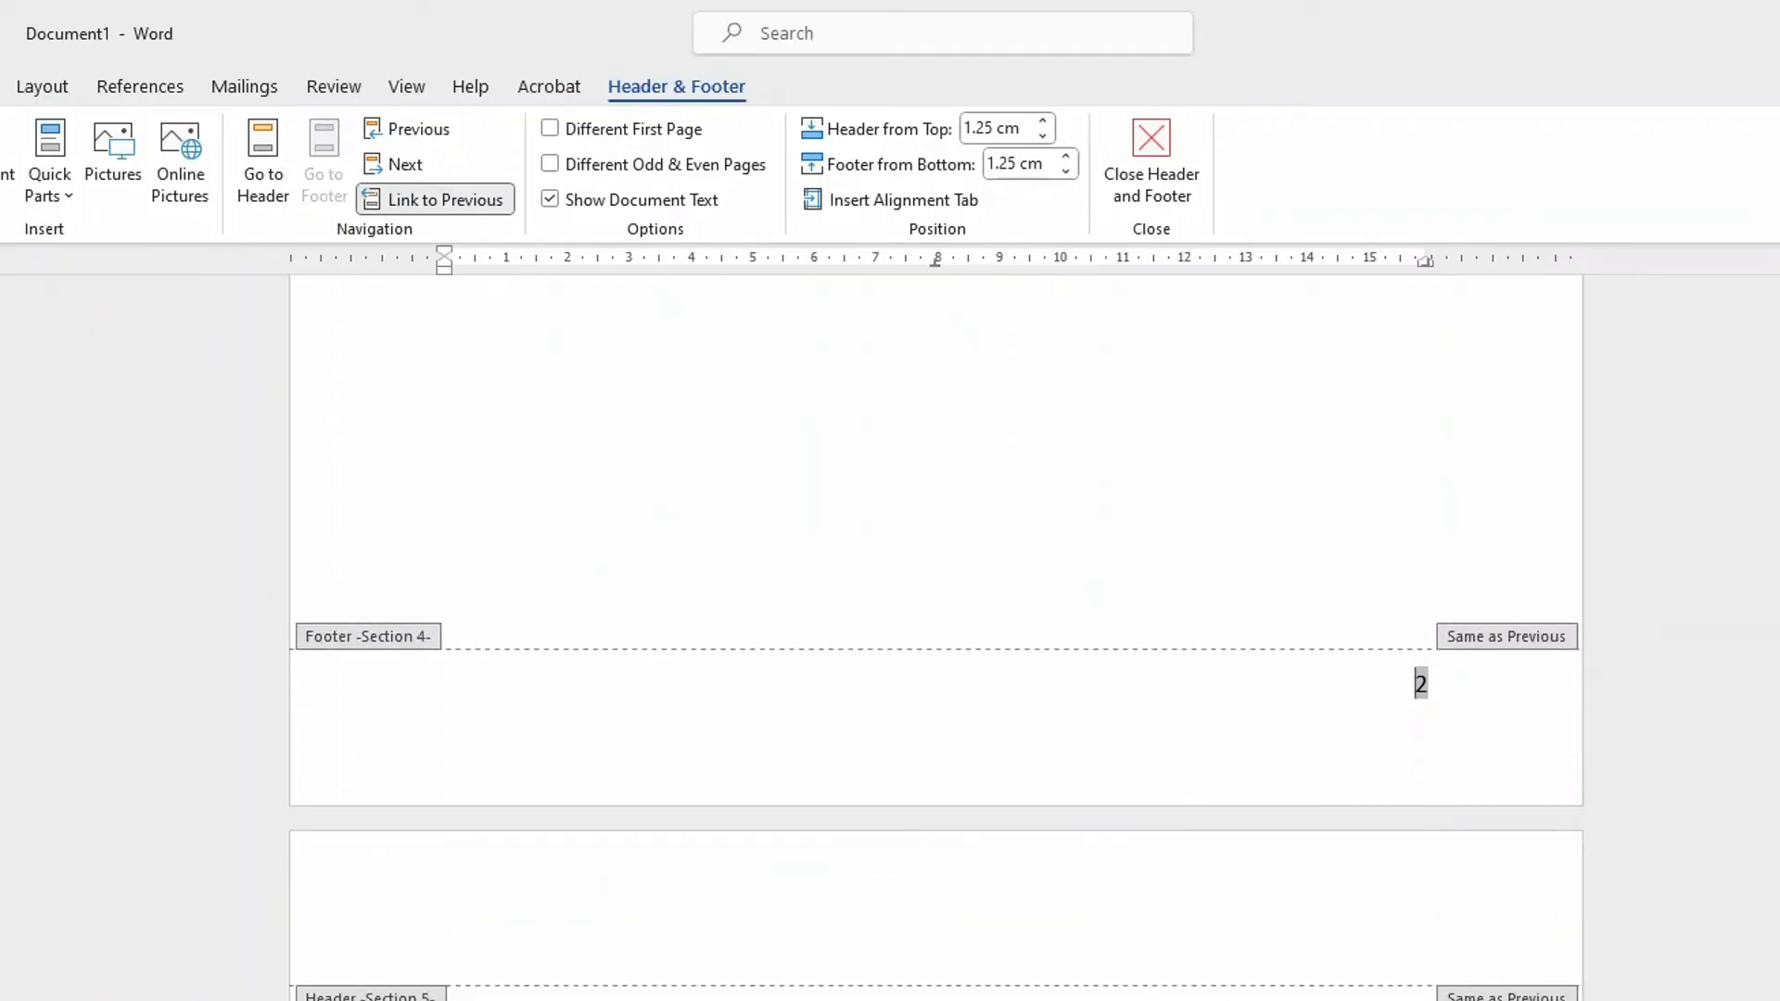
{"action": "scroll", "coordinate": [1080, 927], "scroll_direction": "up", "scroll_amount": 3}
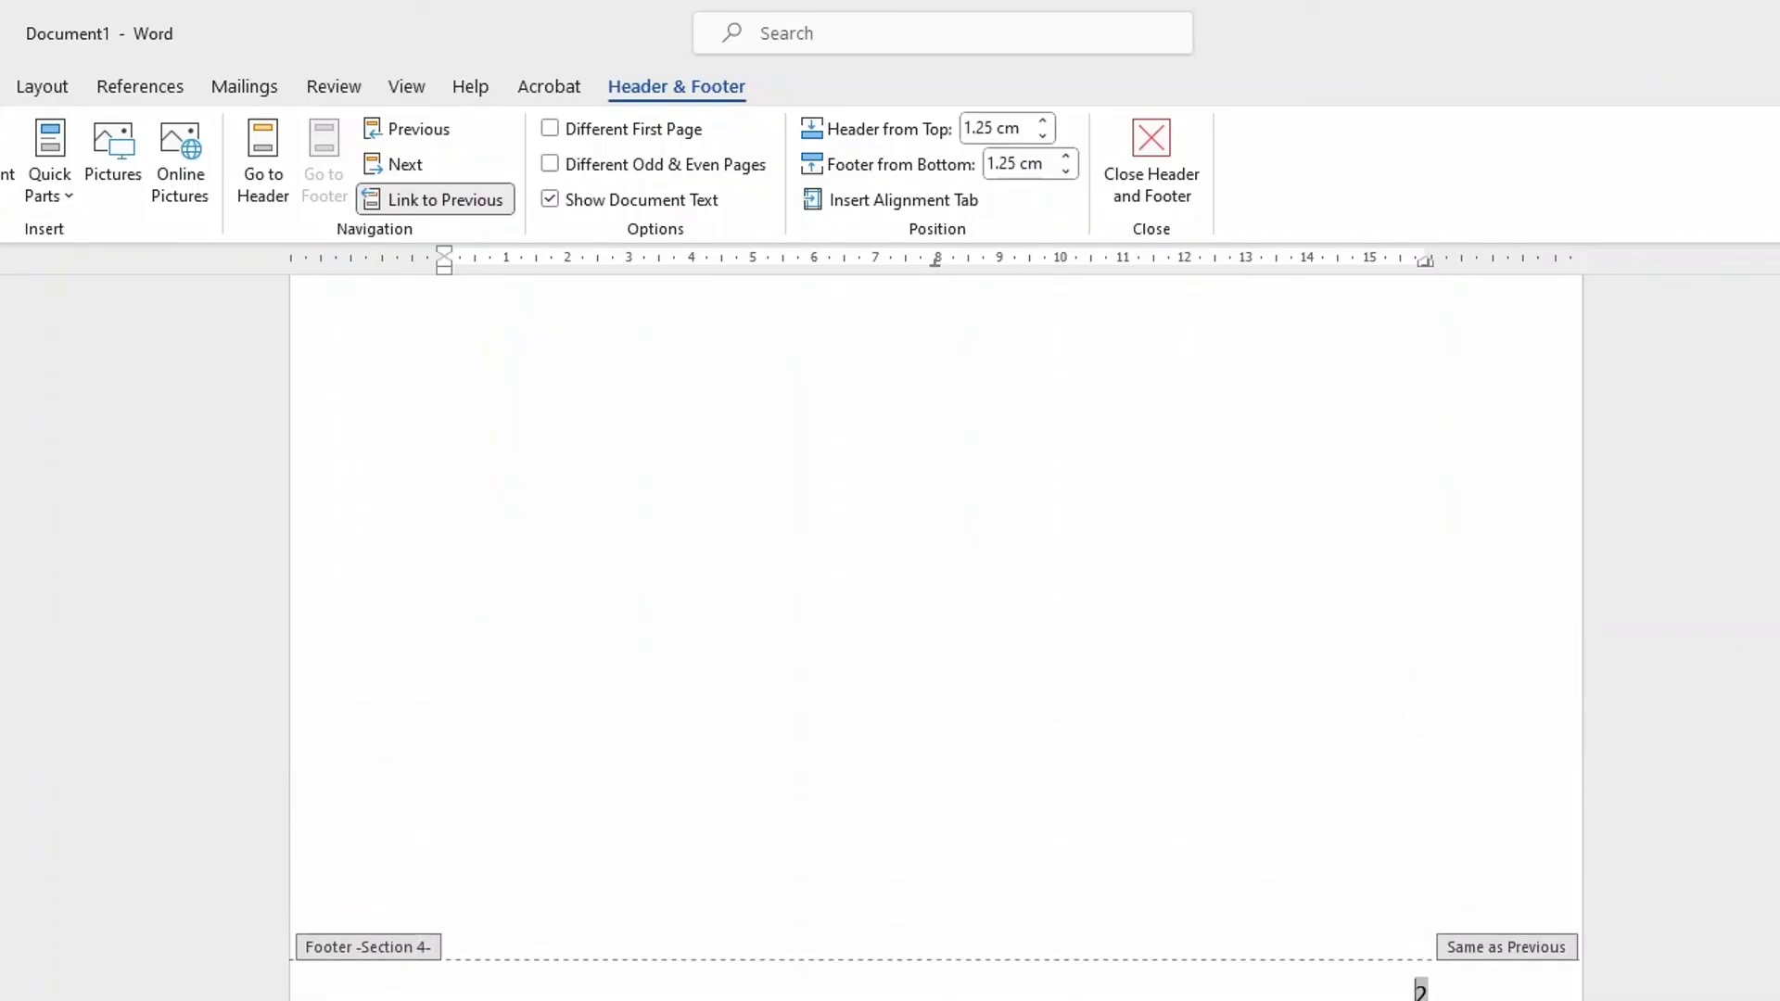
{"action": "scroll", "coordinate": [783, 986], "scroll_direction": "up", "scroll_amount": 1}
{"action": "scroll", "coordinate": [816, 961], "scroll_direction": "up", "scroll_amount": 6}
{"action": "scroll", "coordinate": [723, 904], "scroll_direction": "down", "scroll_amount": 5}
{"action": "scroll", "coordinate": [788, 930], "scroll_direction": "down", "scroll_amount": 1}
{"action": "scroll", "coordinate": [936, 640], "scroll_direction": "down", "scroll_amount": 5}
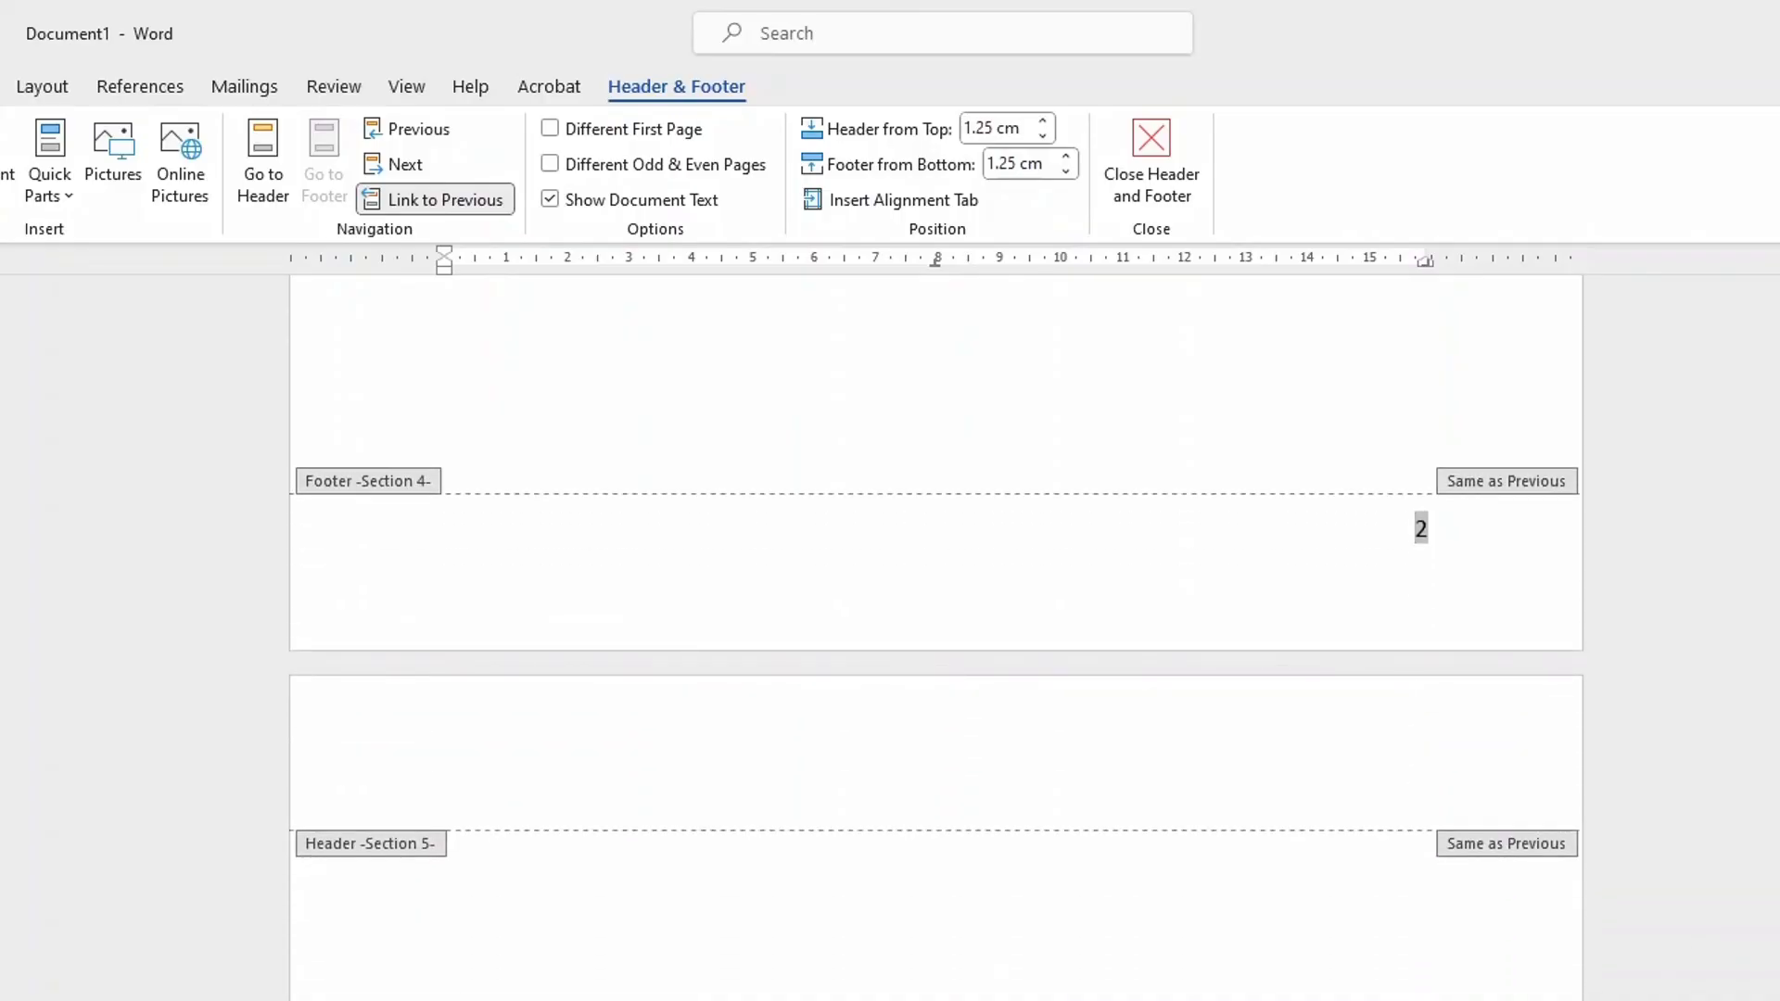
Step: Inspect the header and footer section labels and the page number on the first page of Section 5
{"action": "scroll", "coordinate": [937, 640], "scroll_direction": "down", "scroll_amount": 6}
{"action": "scroll", "coordinate": [1341, 865], "scroll_direction": "down", "scroll_amount": 5}
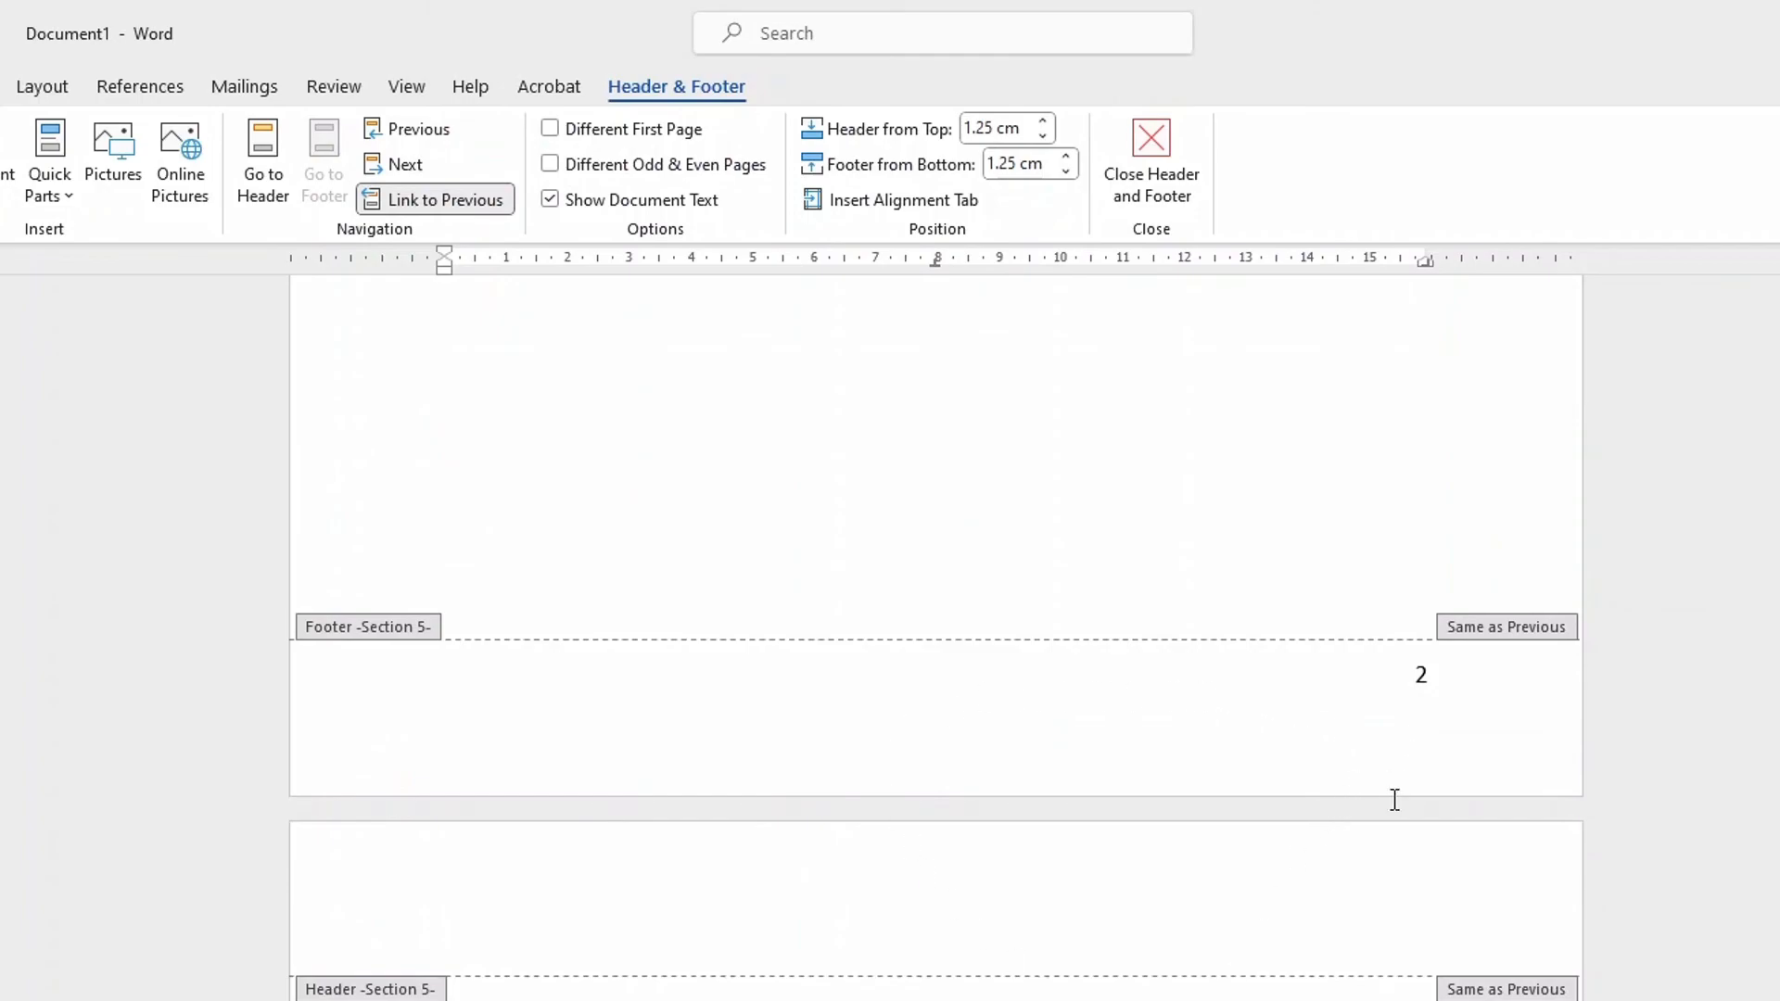
{"action": "scroll", "coordinate": [1390, 835], "scroll_direction": "up", "scroll_amount": 3}
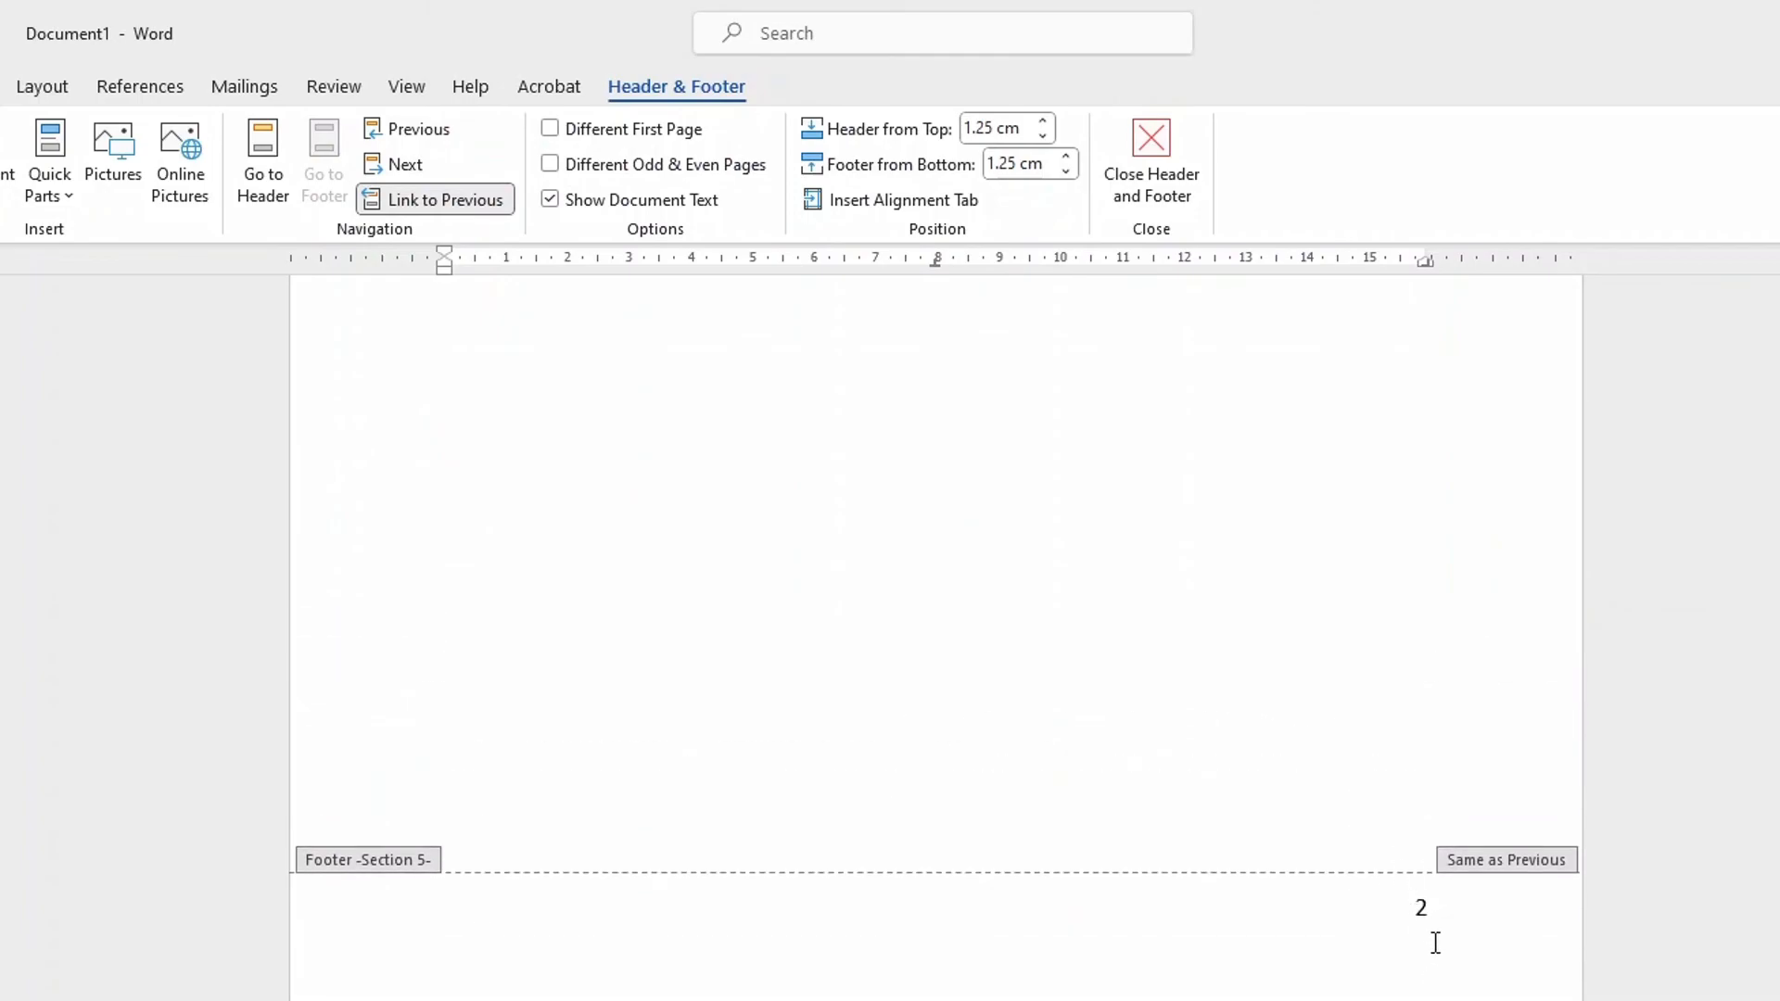
{"action": "scroll", "coordinate": [1416, 927], "scroll_direction": "up", "scroll_amount": 15}
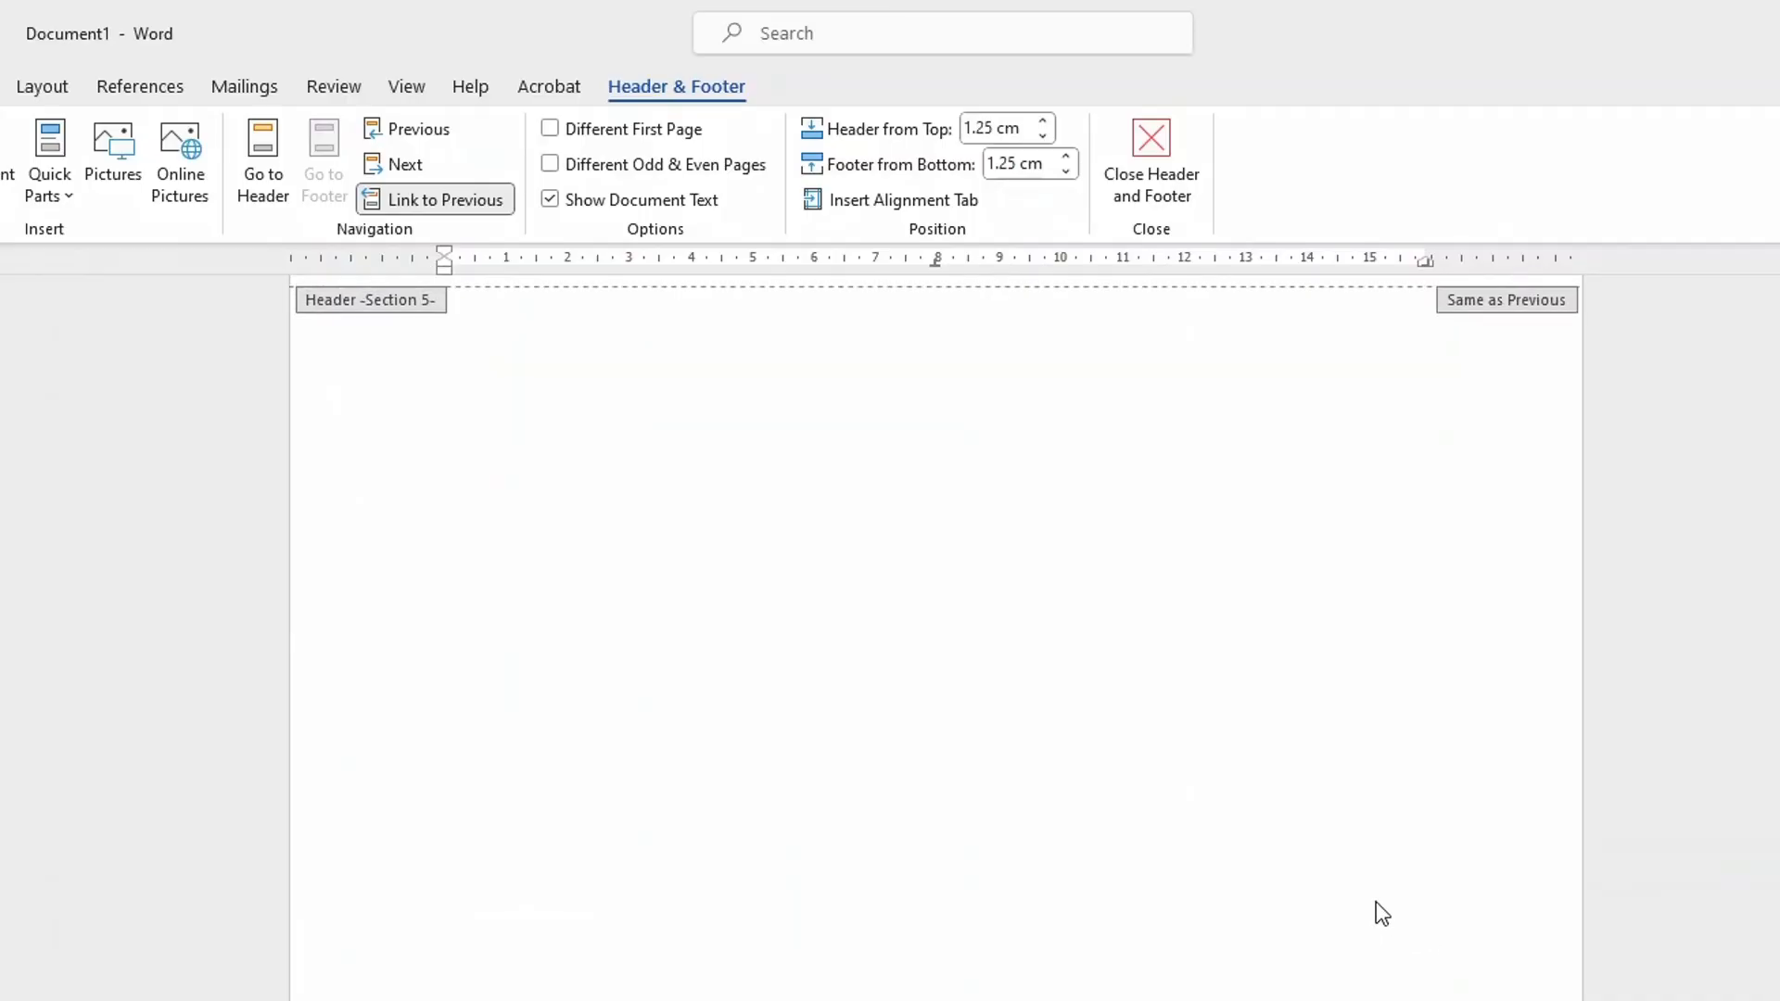
{"action": "scroll", "coordinate": [1541, 805], "scroll_direction": "down", "scroll_amount": 5}
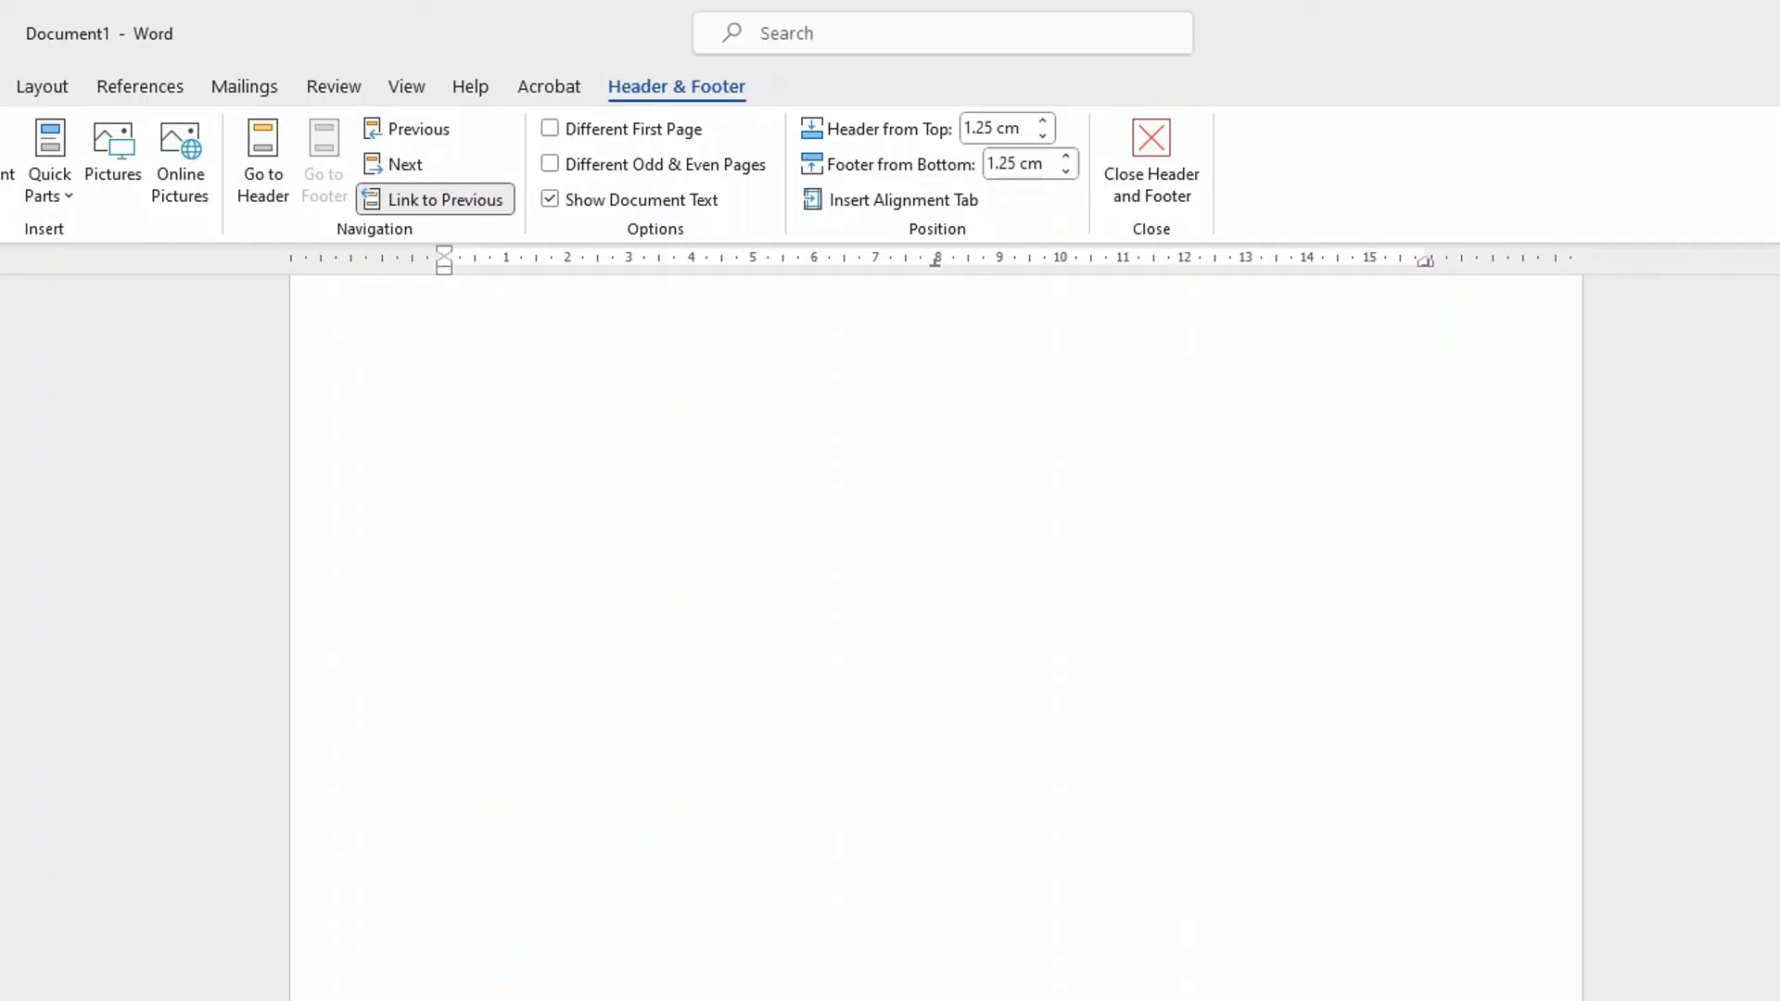
{"action": "scroll", "coordinate": [998, 729], "scroll_direction": "up", "scroll_amount": 3}
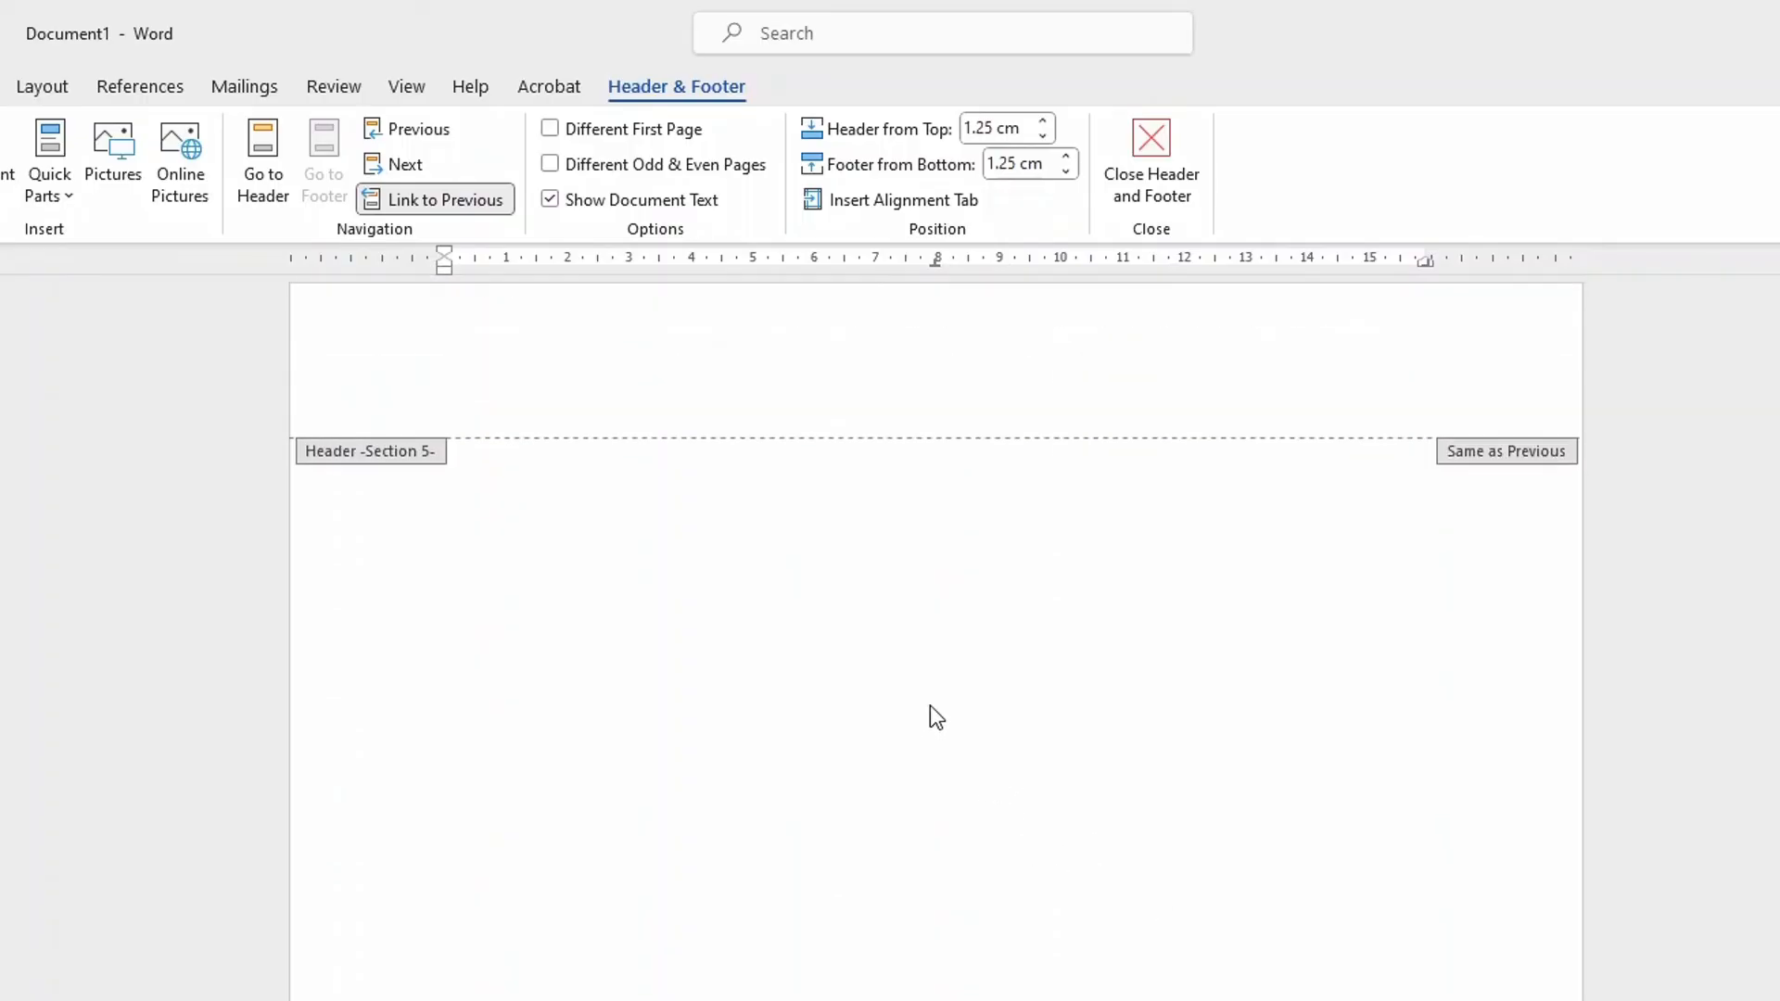
Step: Return to the body text on Section 5's first page and set that section's page numbering to start at 3
{"action": "double_click", "coordinate": [460, 601]}
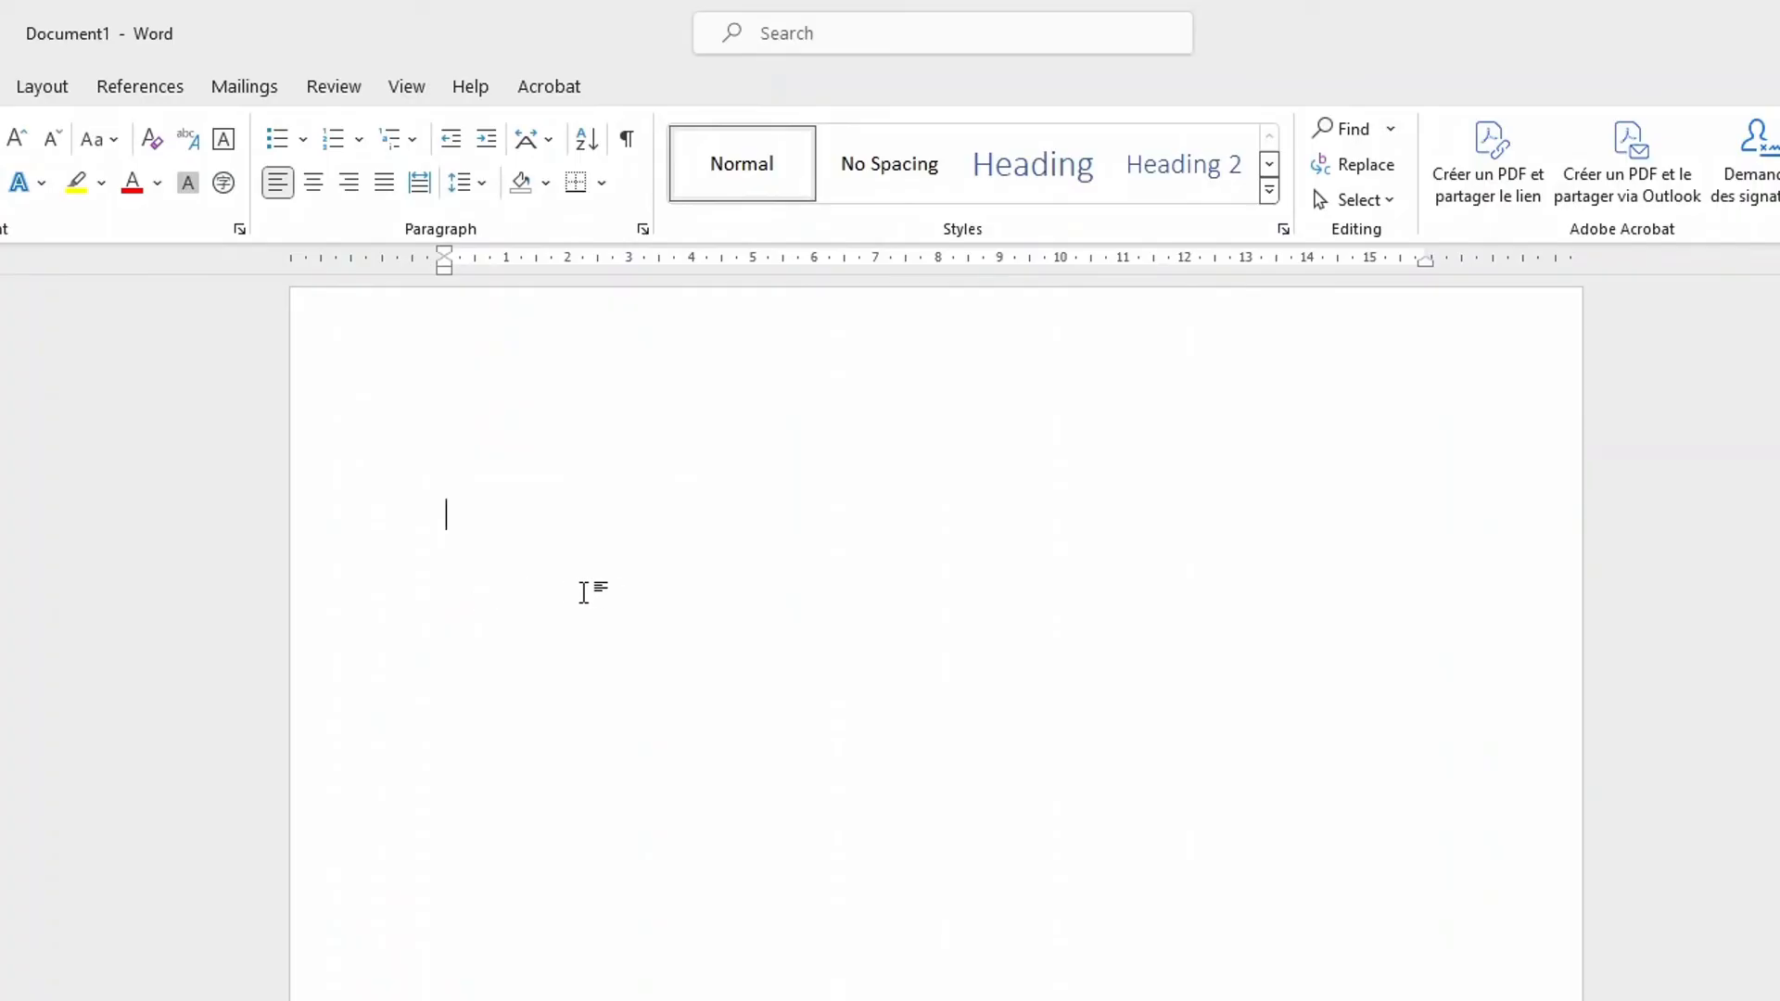
{"action": "left_click", "coordinate": [56, 64]}
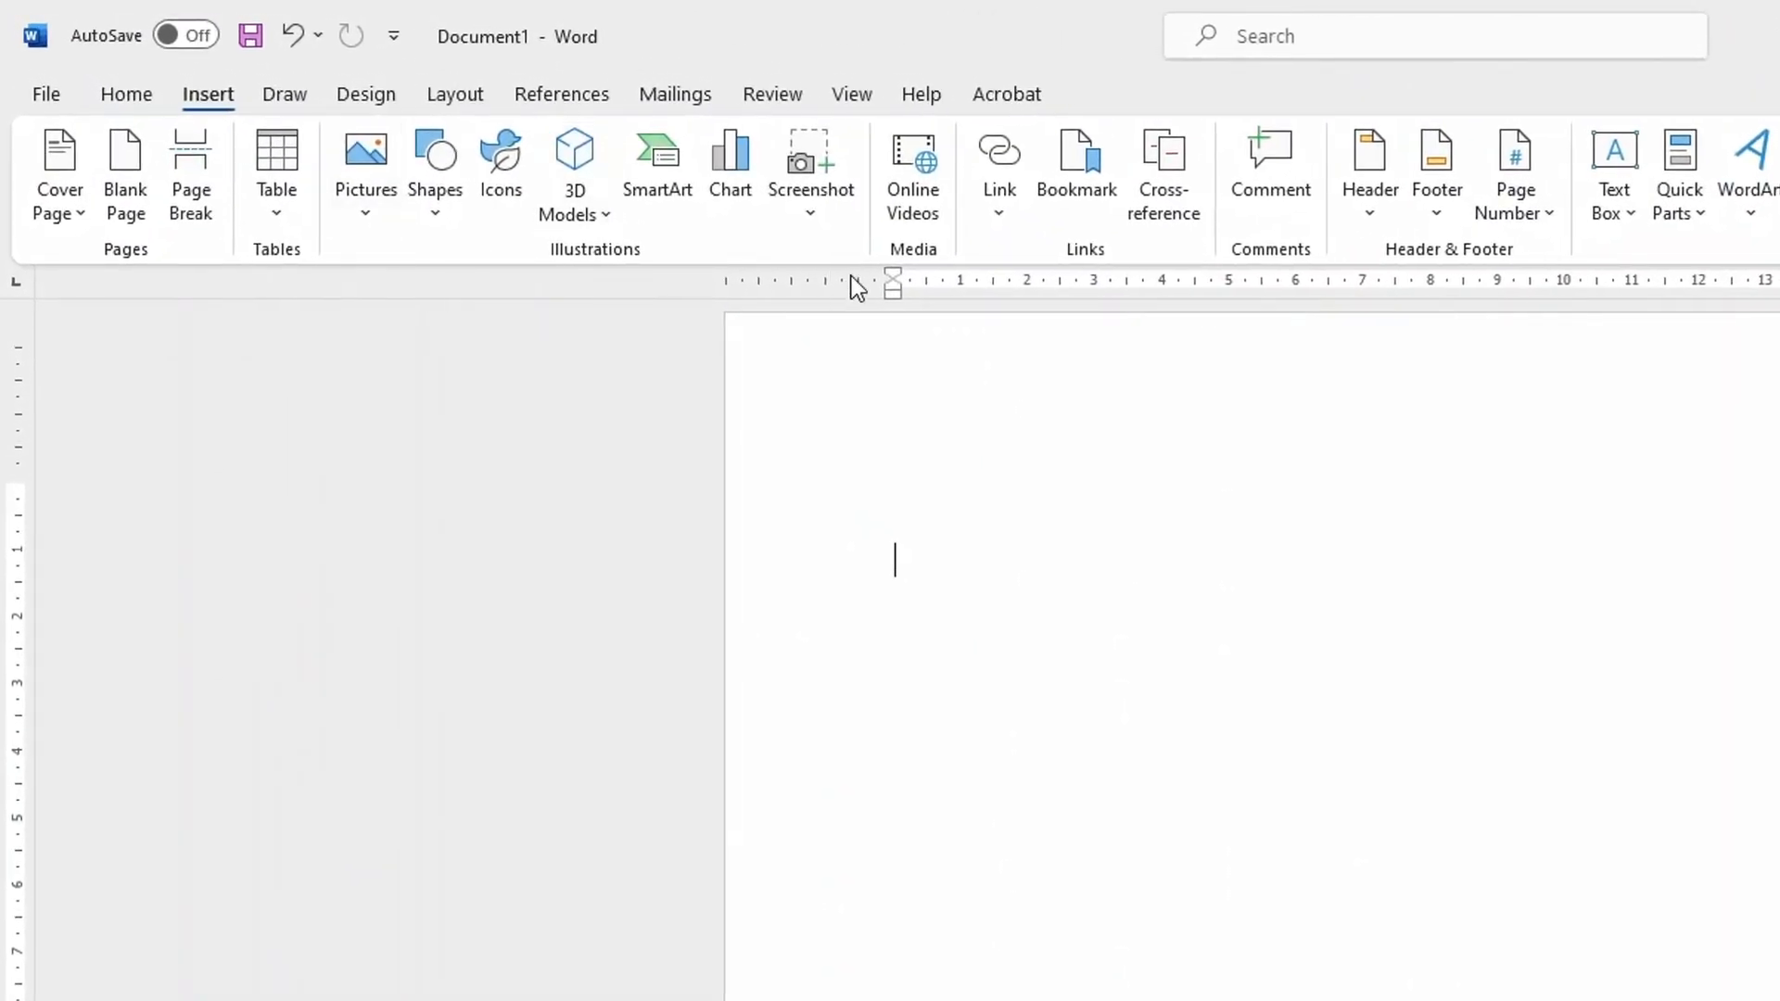
{"action": "left_click", "coordinate": [1541, 221]}
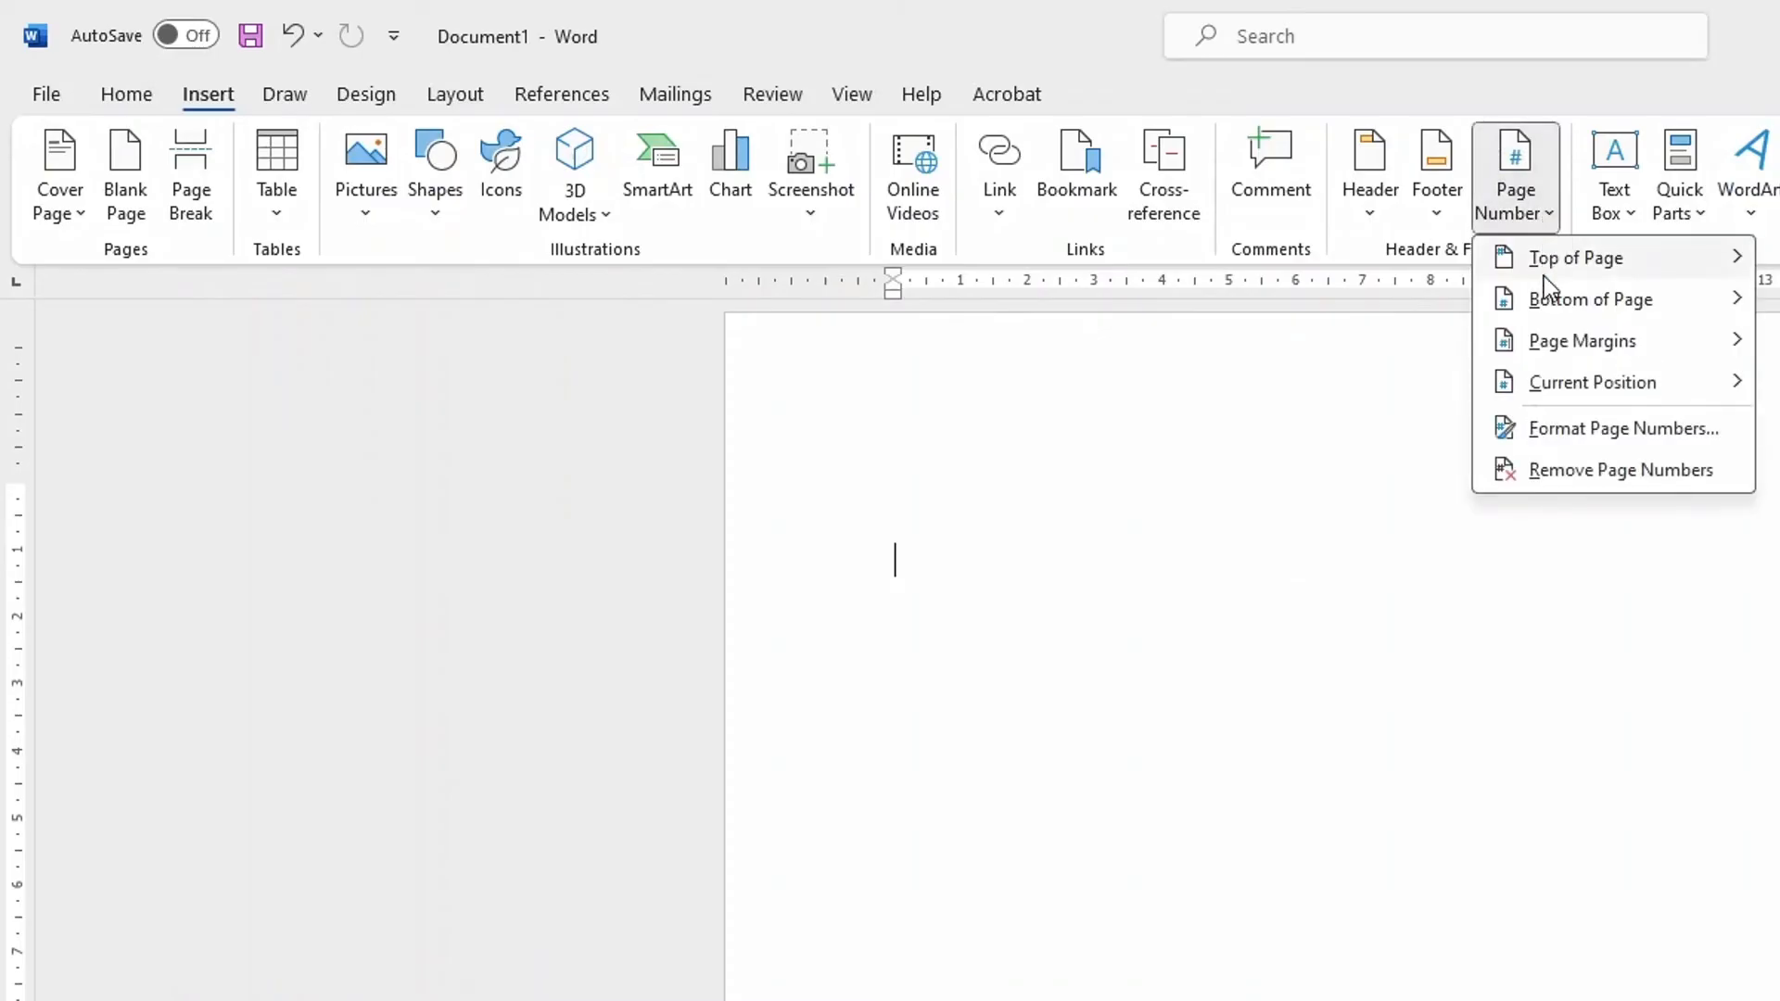
{"action": "left_click", "coordinate": [1589, 431]}
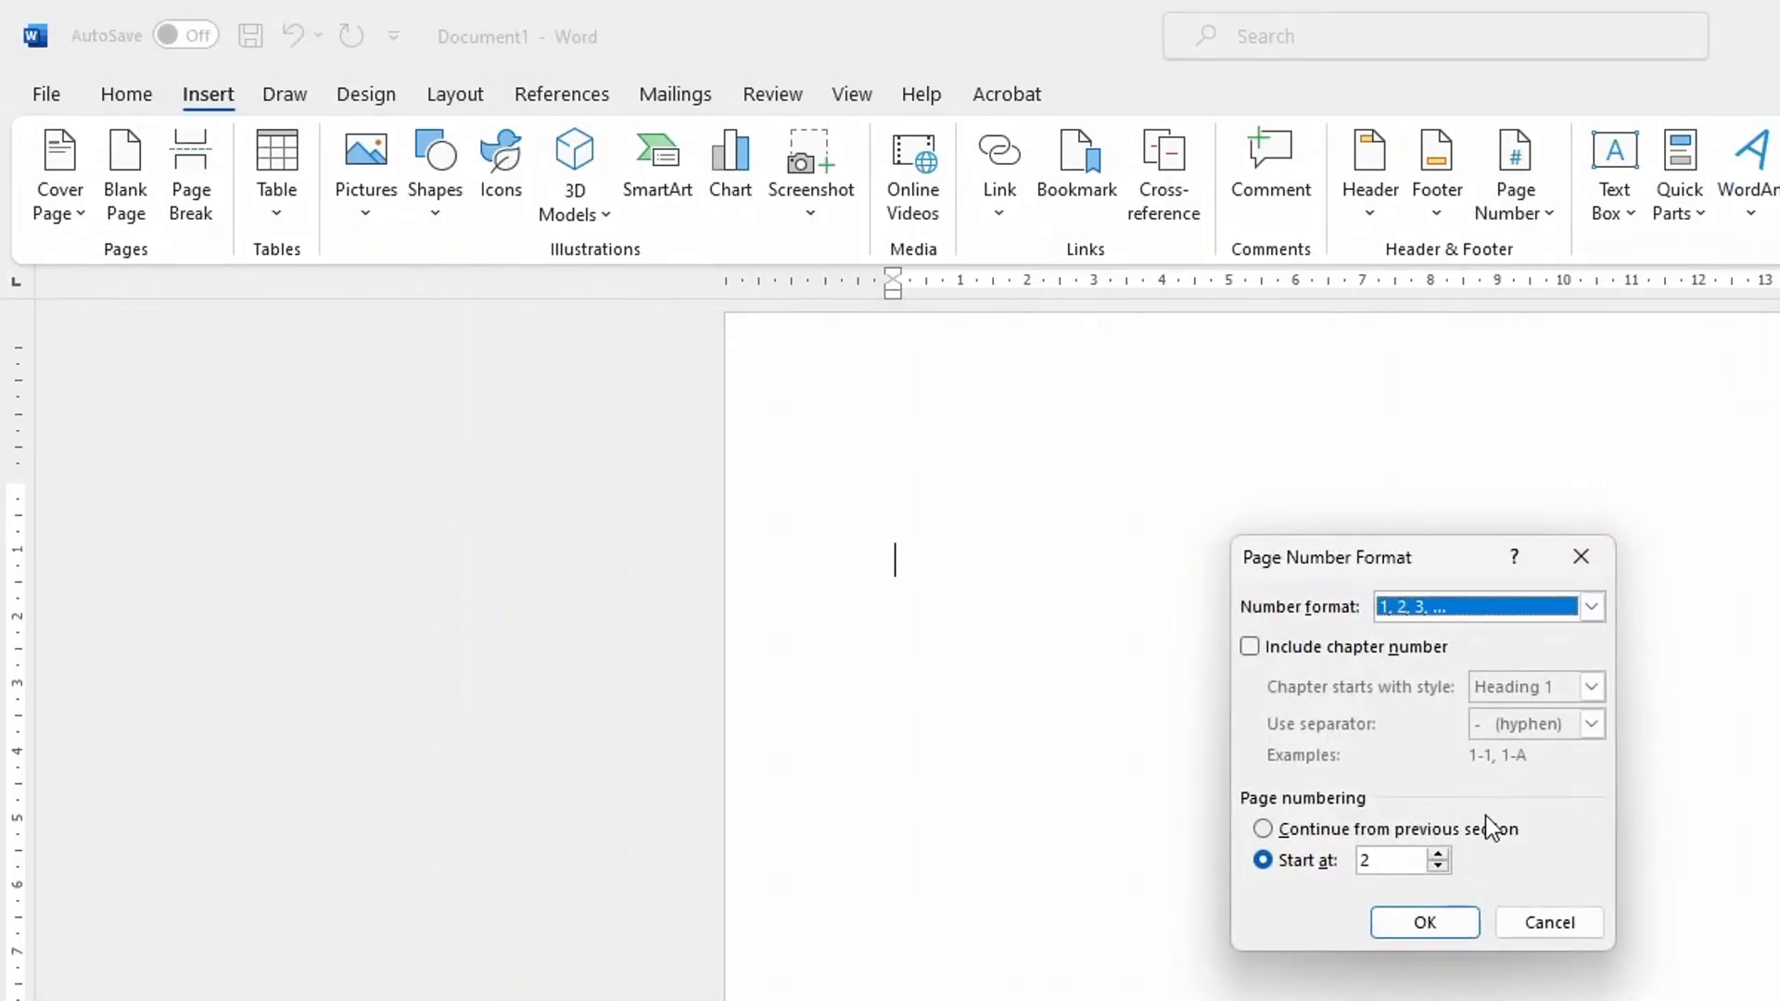
{"action": "left_click", "coordinate": [1439, 854]}
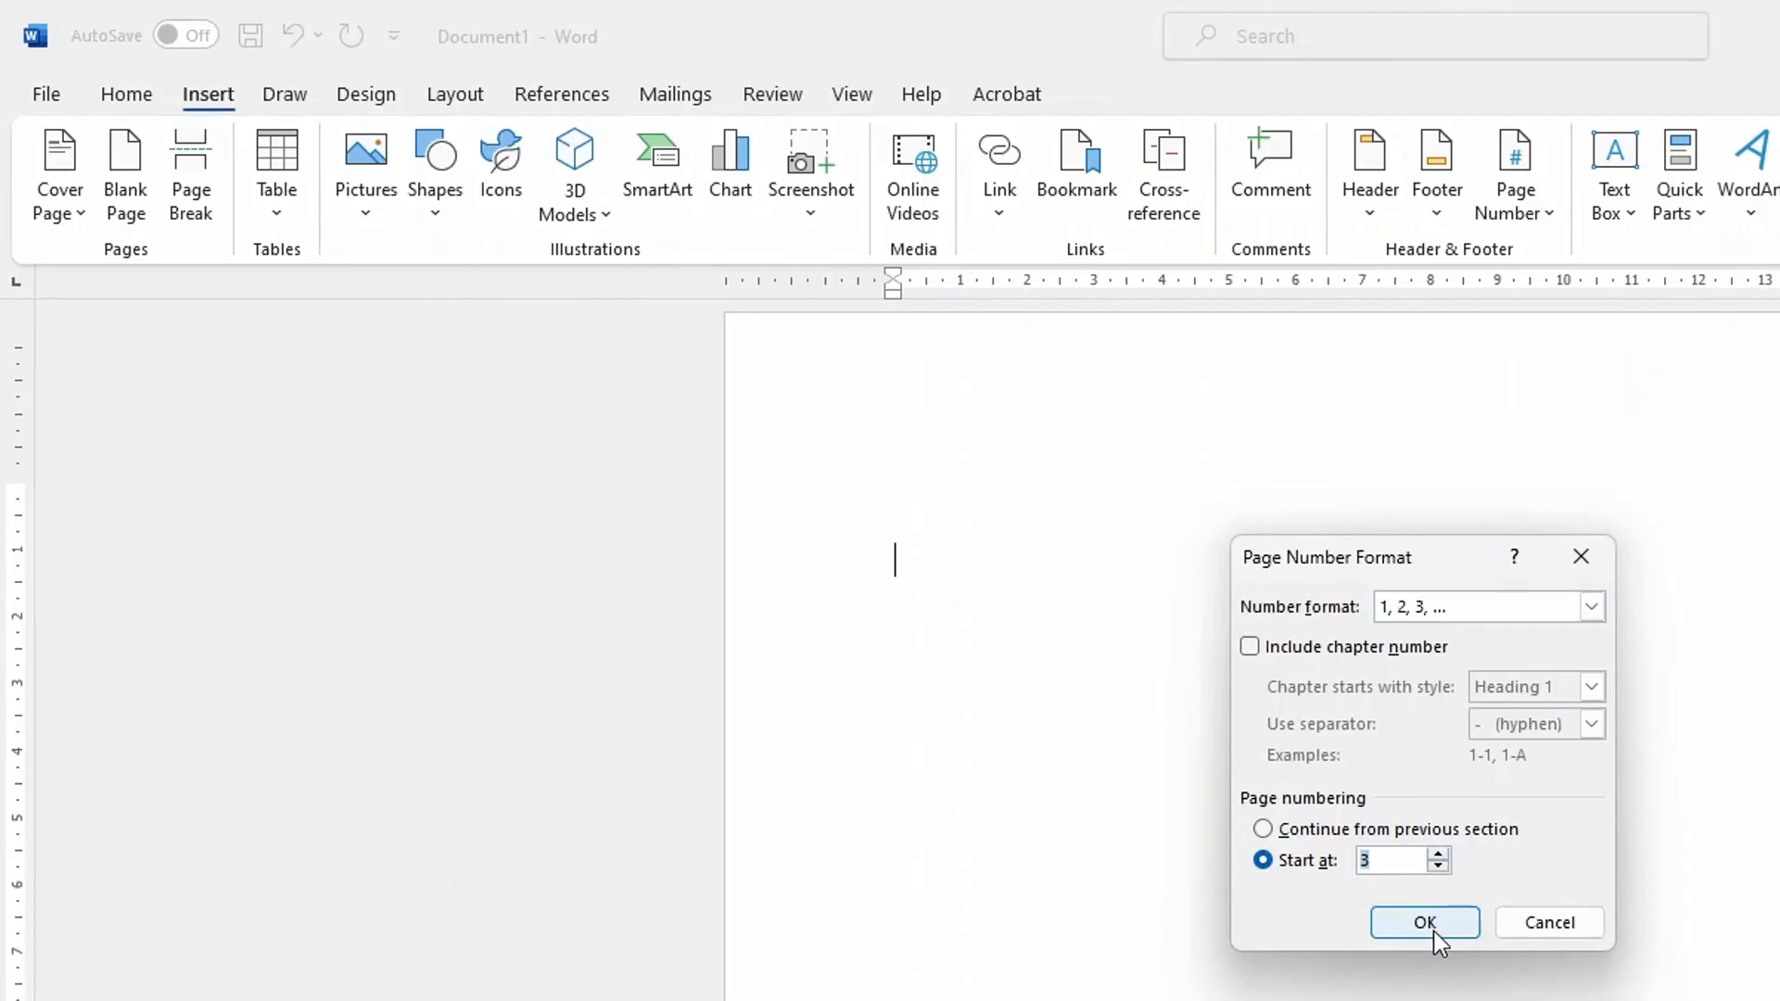
{"action": "left_click", "coordinate": [1425, 923]}
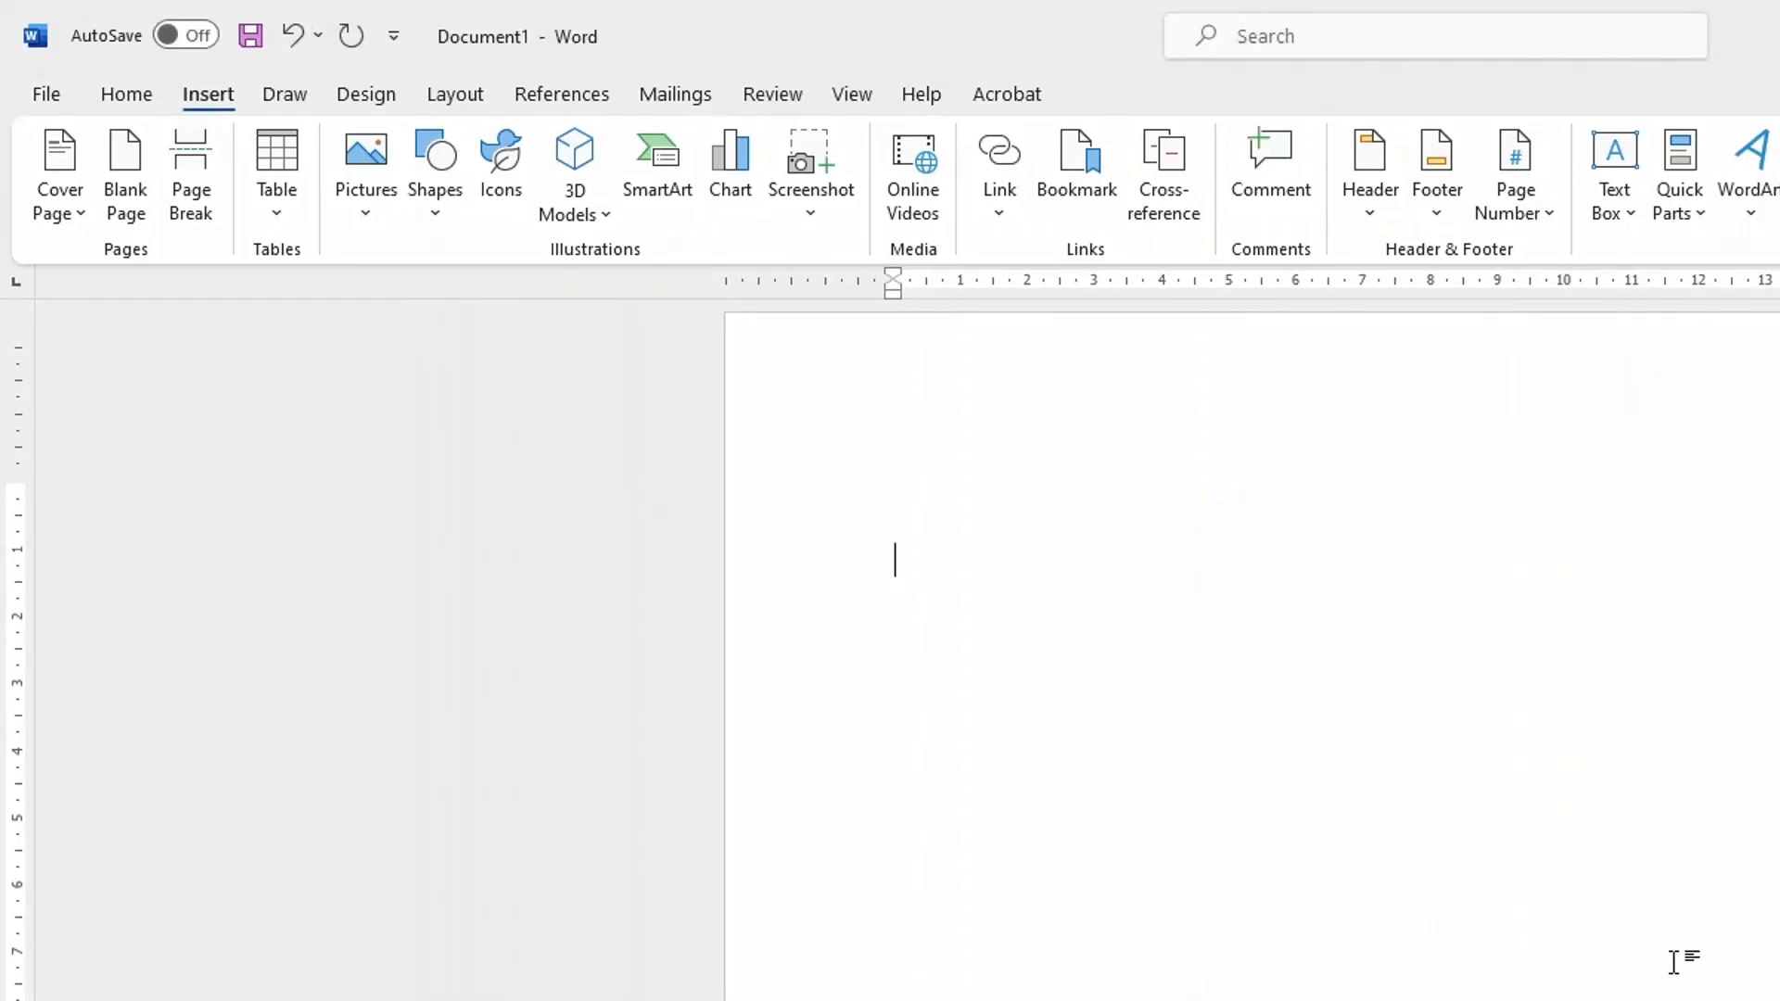
Step: Review the page numbers on the pages before and after the Section 5 break
{"action": "scroll", "coordinate": [1669, 955], "scroll_direction": "down", "scroll_amount": 5}
{"action": "scroll", "coordinate": [1669, 954], "scroll_direction": "down", "scroll_amount": 10}
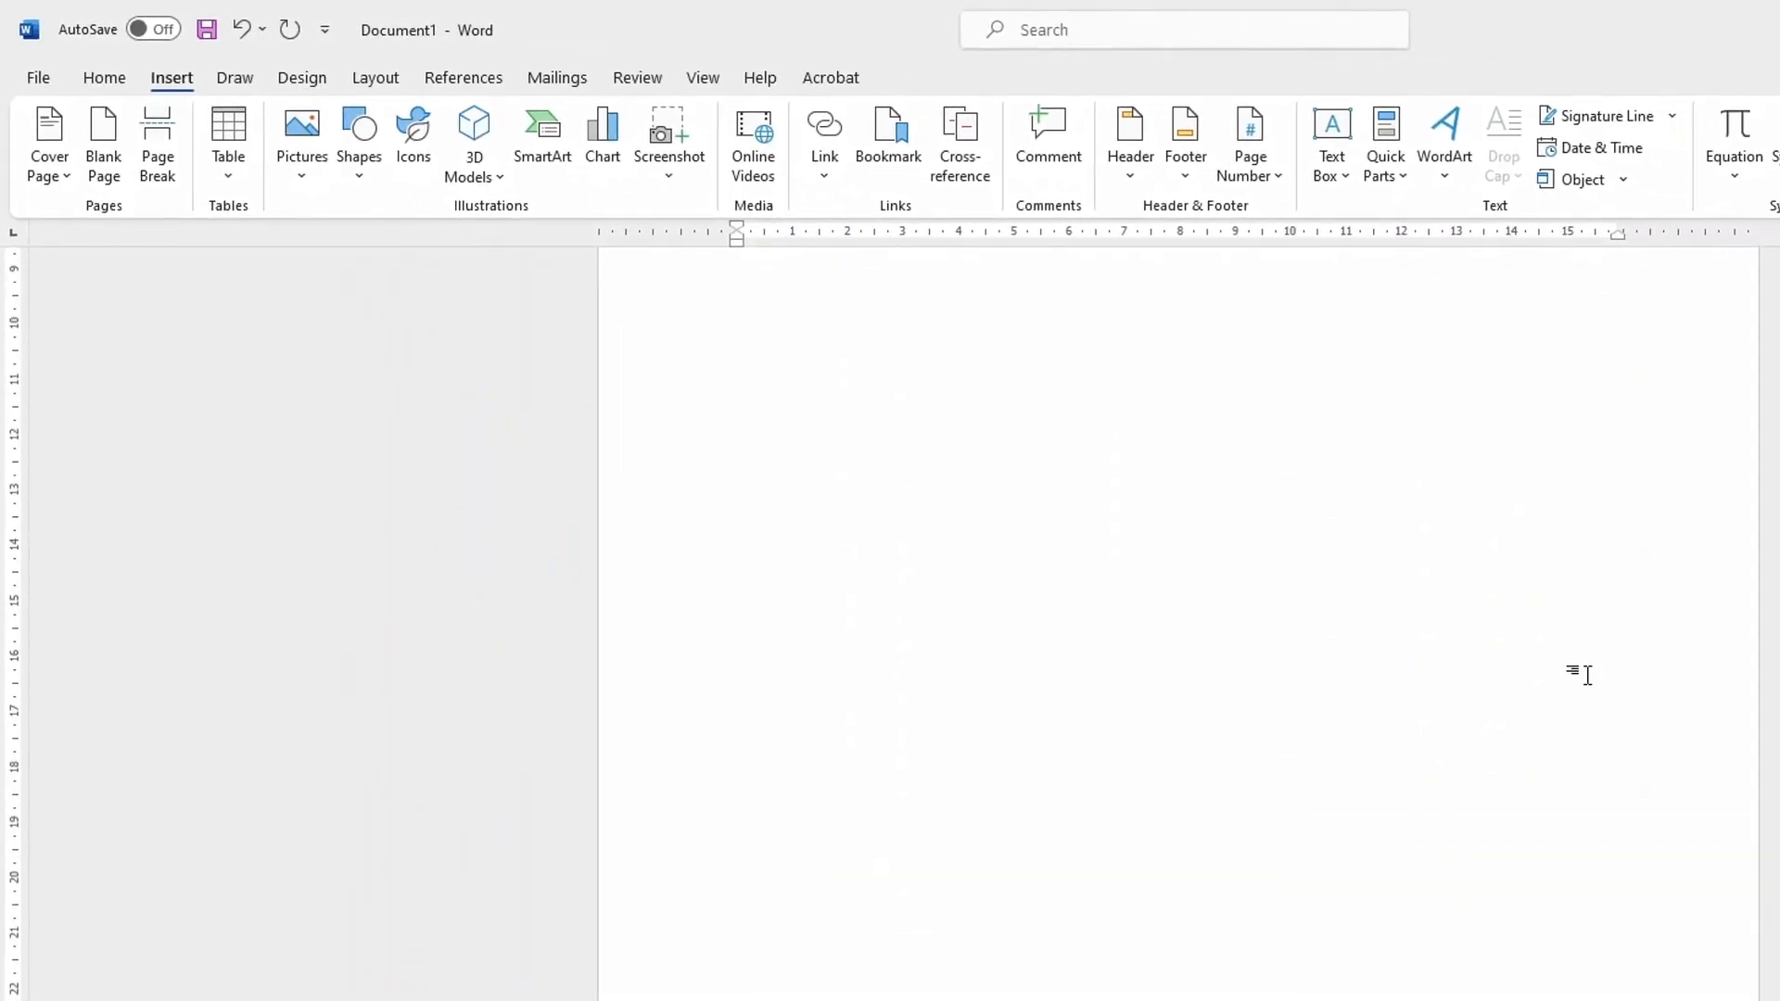
{"action": "scroll", "coordinate": [1521, 639], "scroll_direction": "up", "scroll_amount": 5}
{"action": "scroll", "coordinate": [1488, 788], "scroll_direction": "down", "scroll_amount": 7}
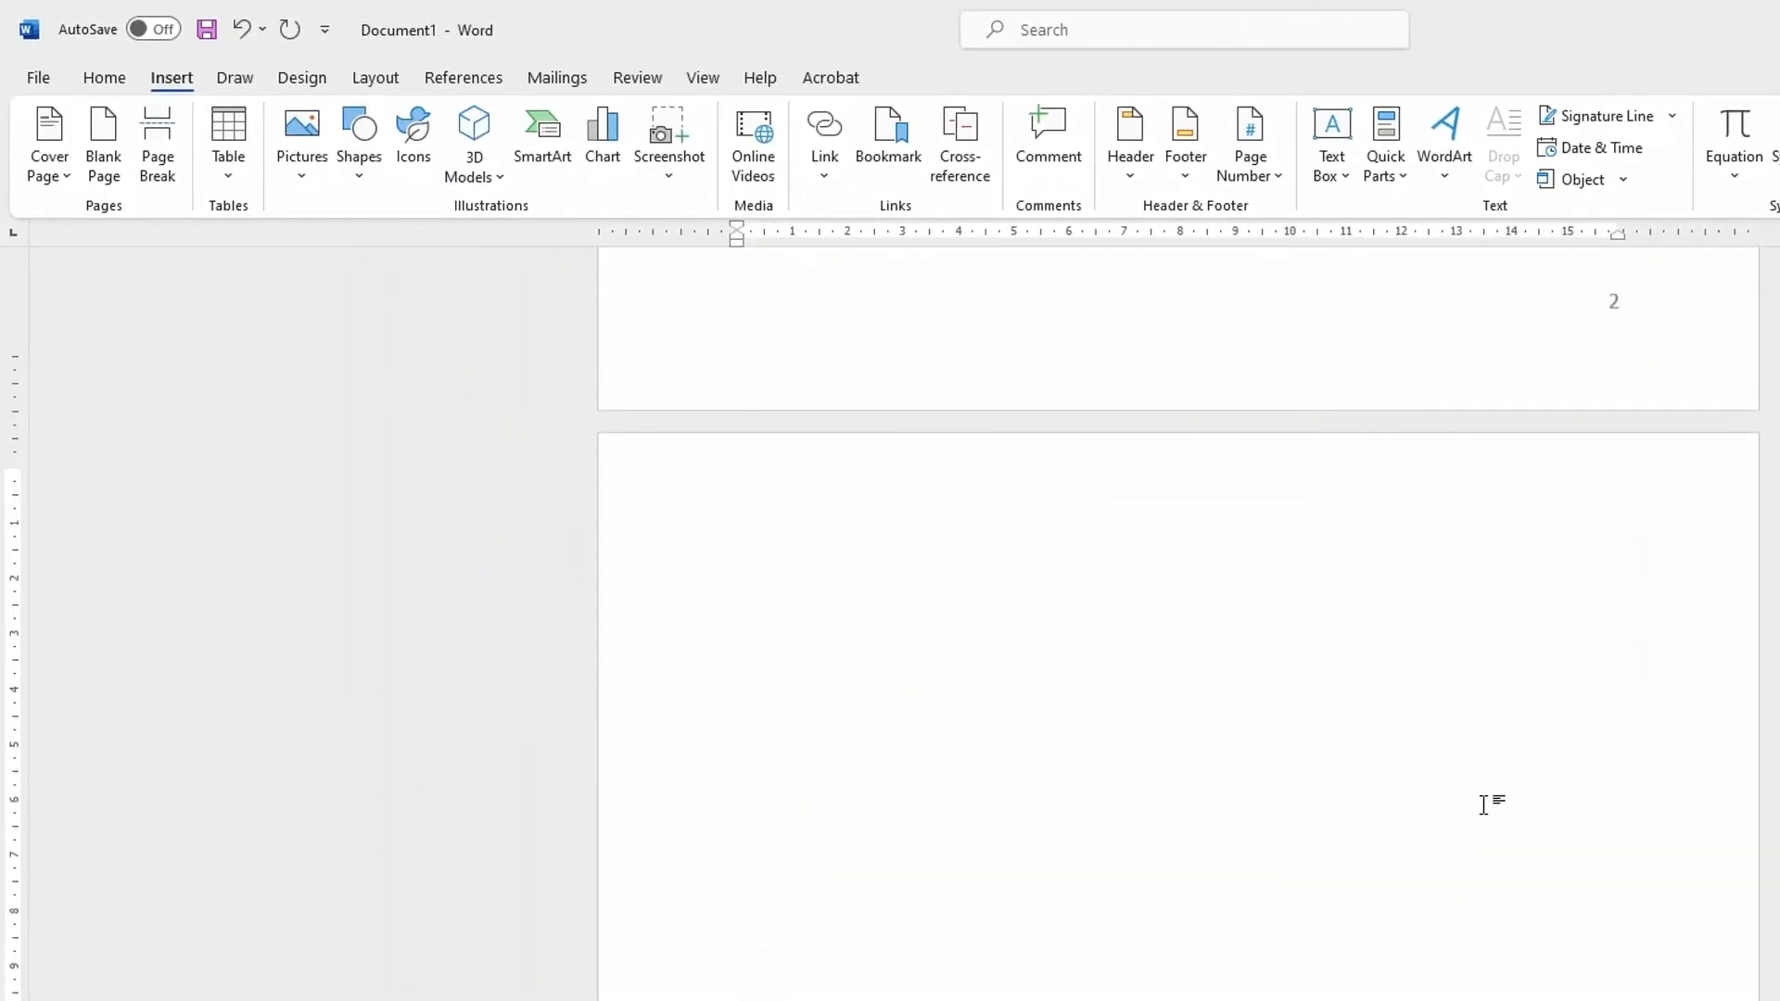
{"action": "scroll", "coordinate": [1493, 770], "scroll_direction": "down", "scroll_amount": 15}
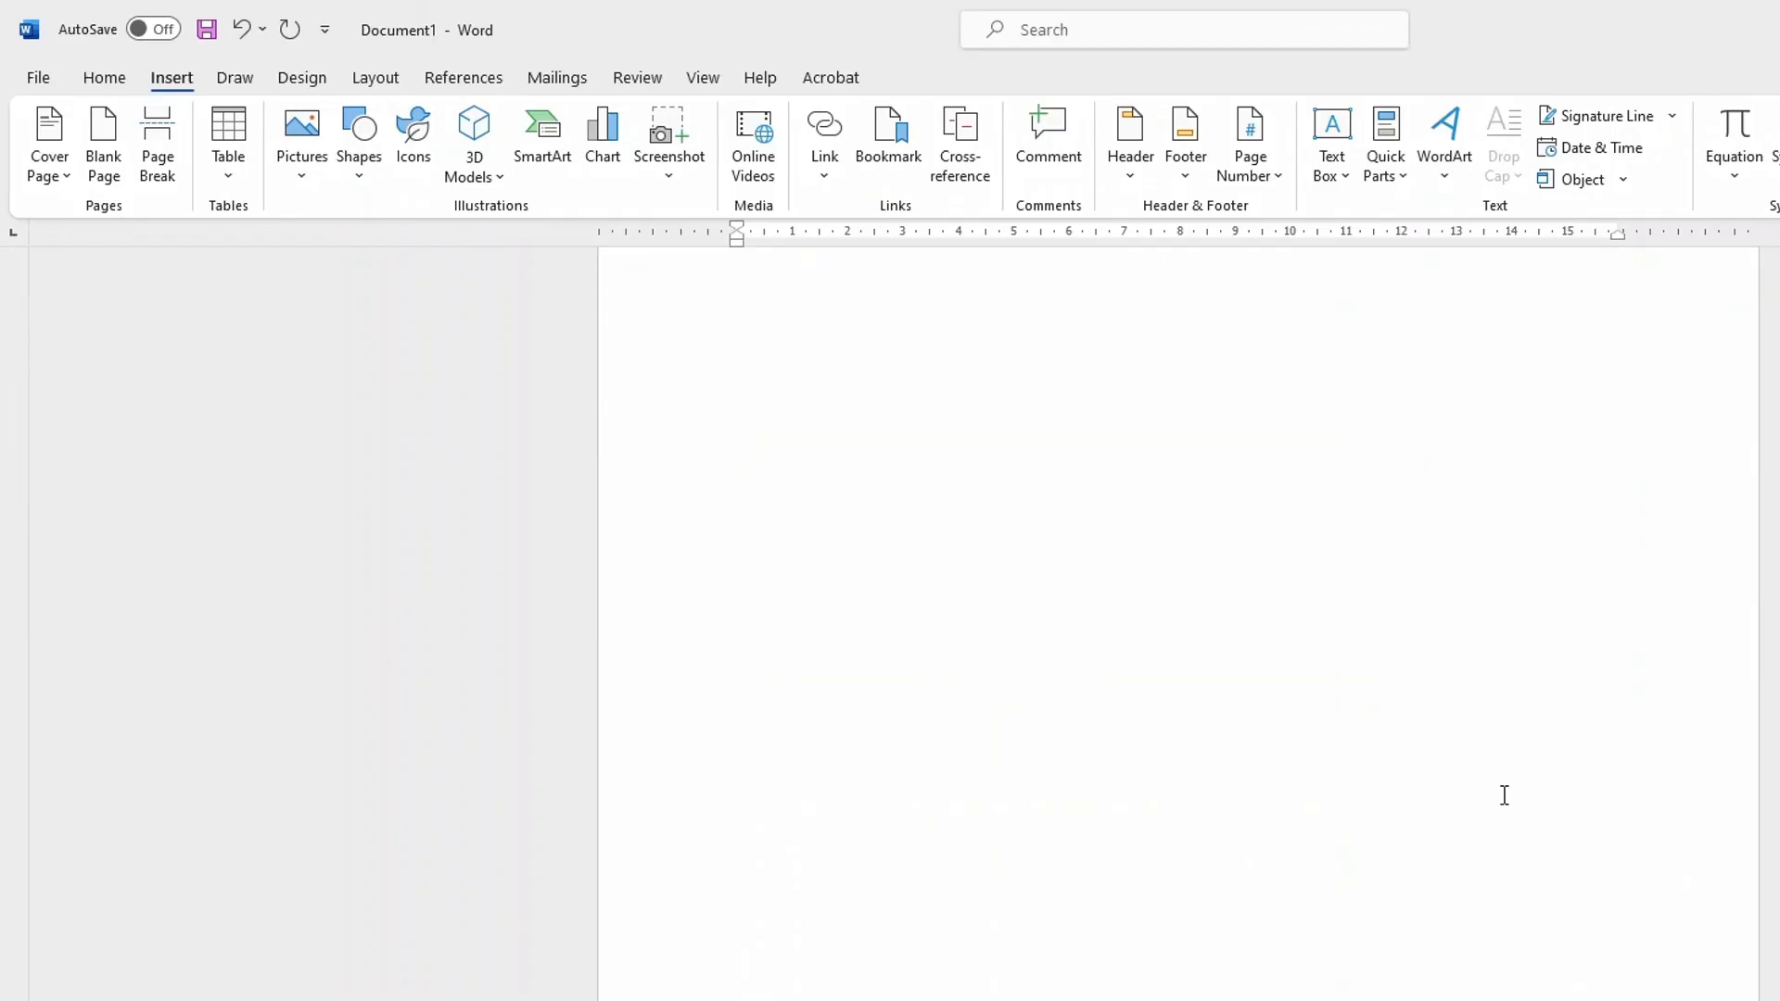
{"action": "scroll", "coordinate": [1518, 702], "scroll_direction": "up", "scroll_amount": 20}
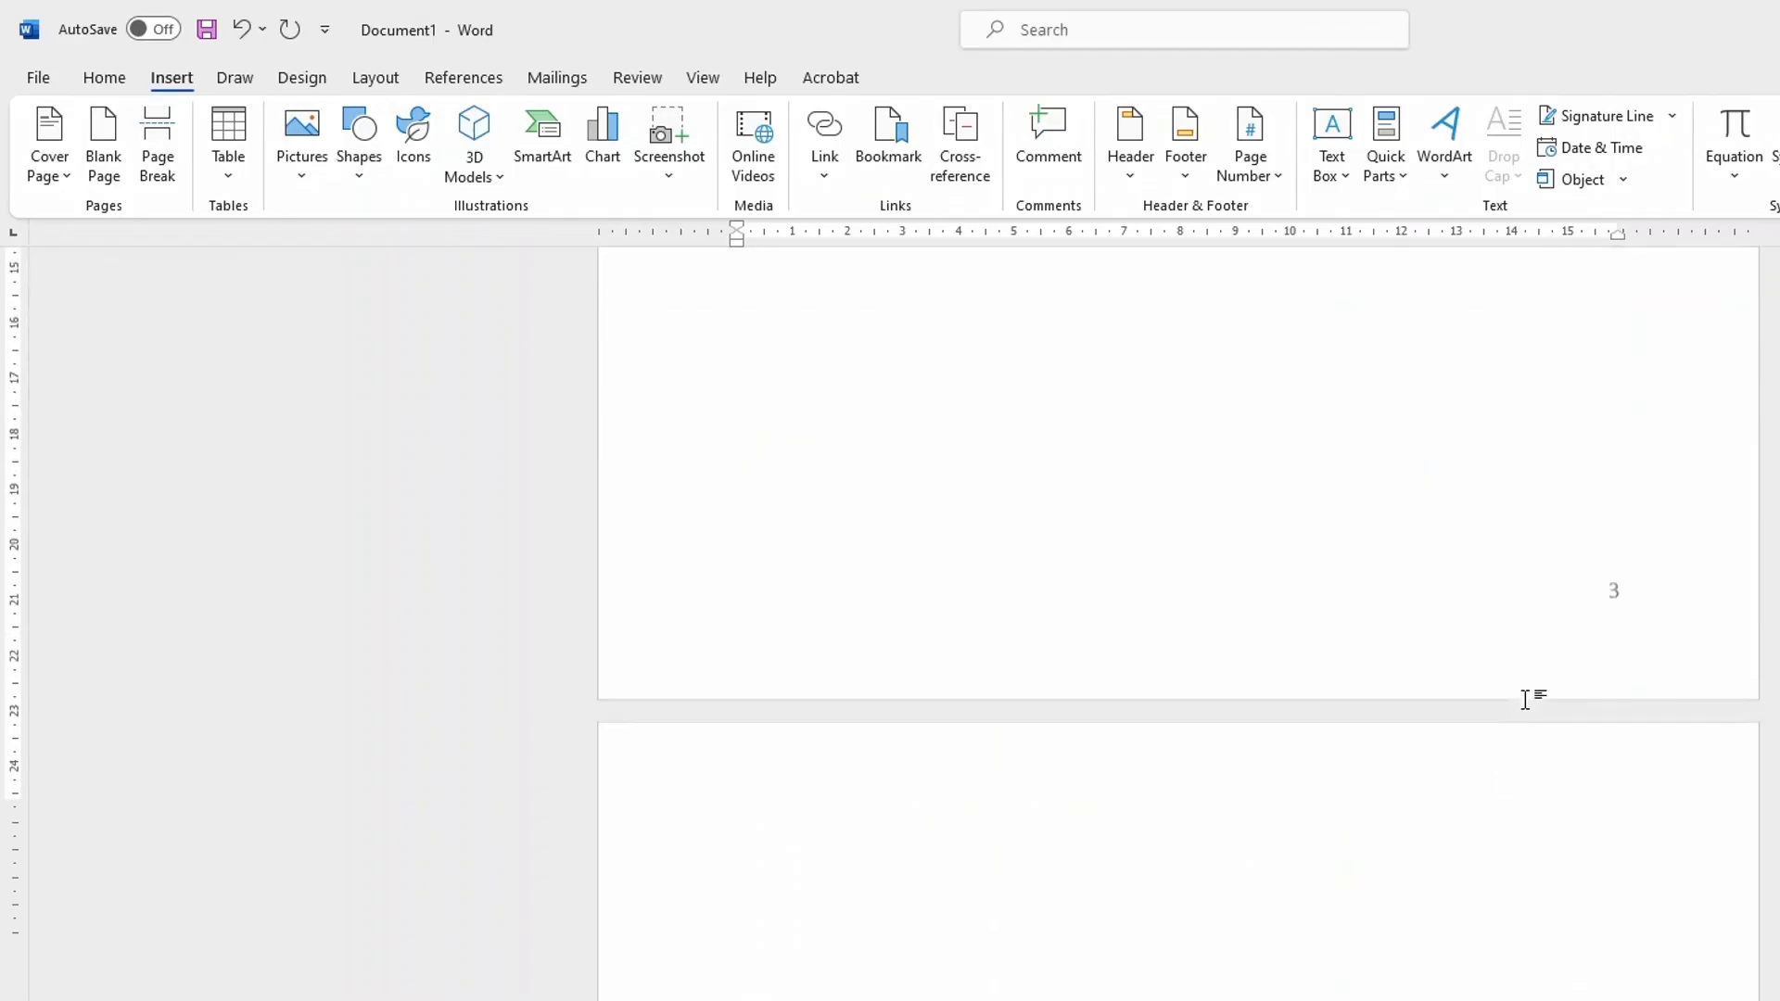
{"action": "scroll", "coordinate": [1522, 698], "scroll_direction": "up", "scroll_amount": 8}
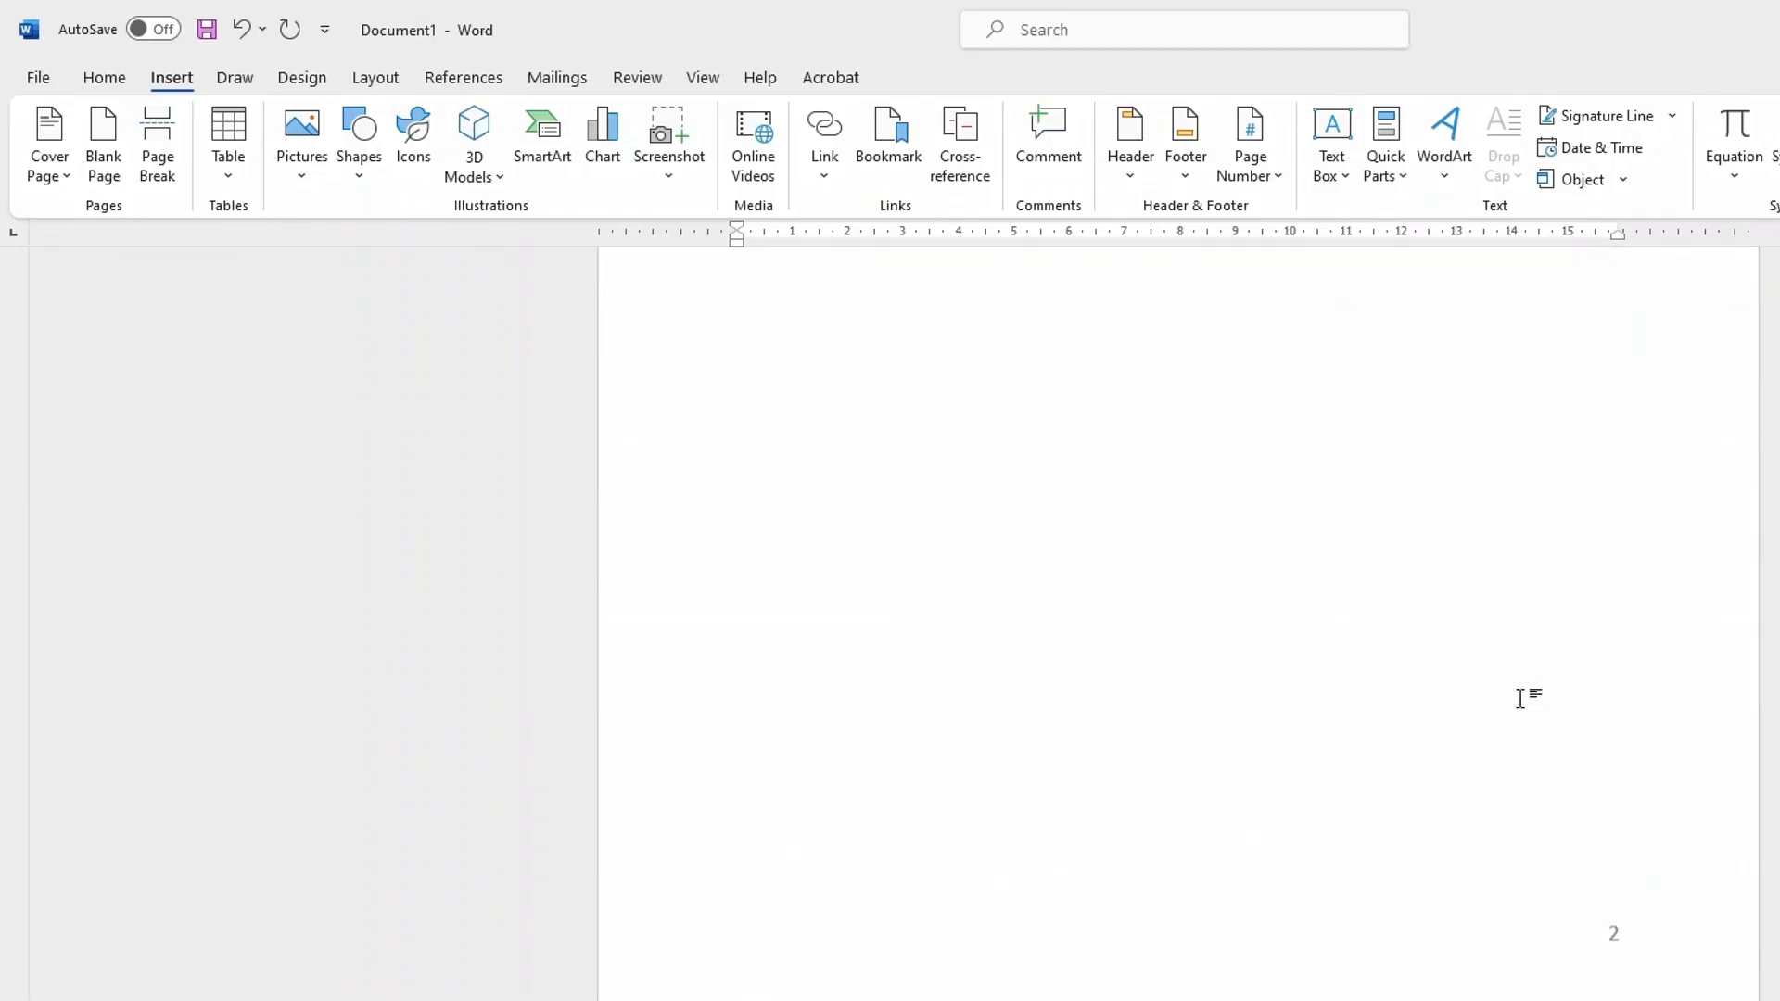
{"action": "scroll", "coordinate": [1503, 695], "scroll_direction": "up", "scroll_amount": 10}
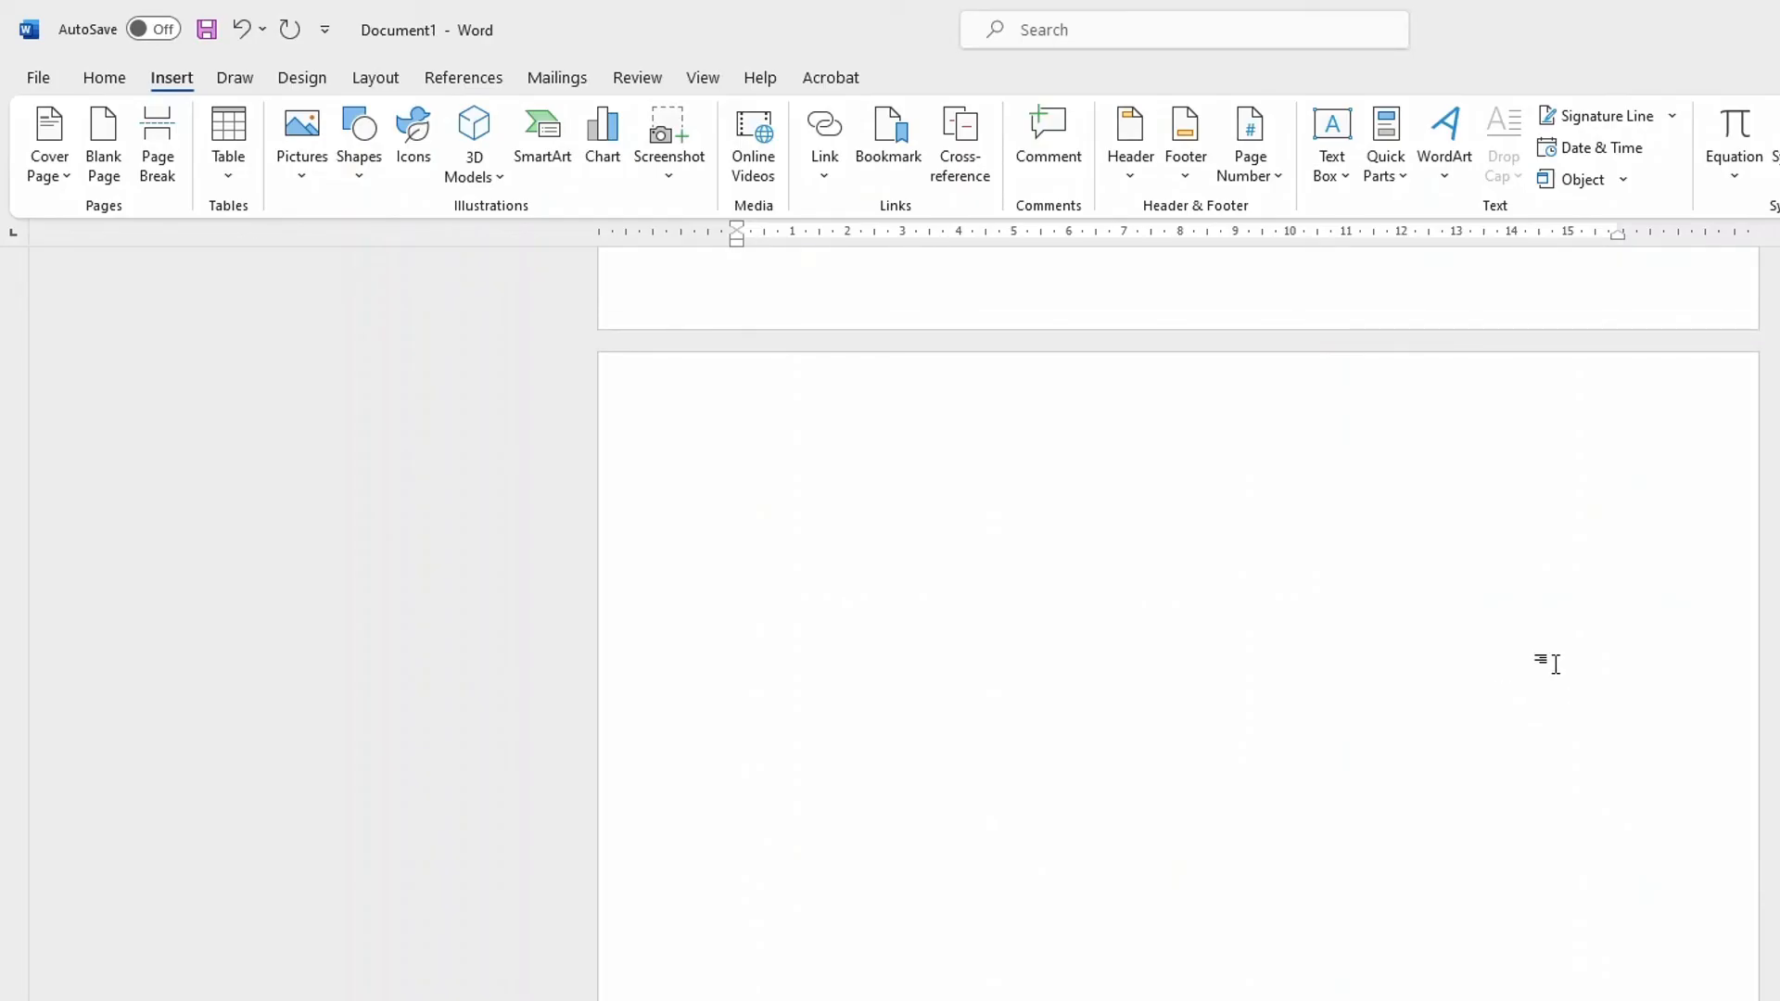
Step: Open the Section 4 header and examine the section labels and page numbers across Sections 4 and 5
{"action": "double_click", "coordinate": [1258, 375]}
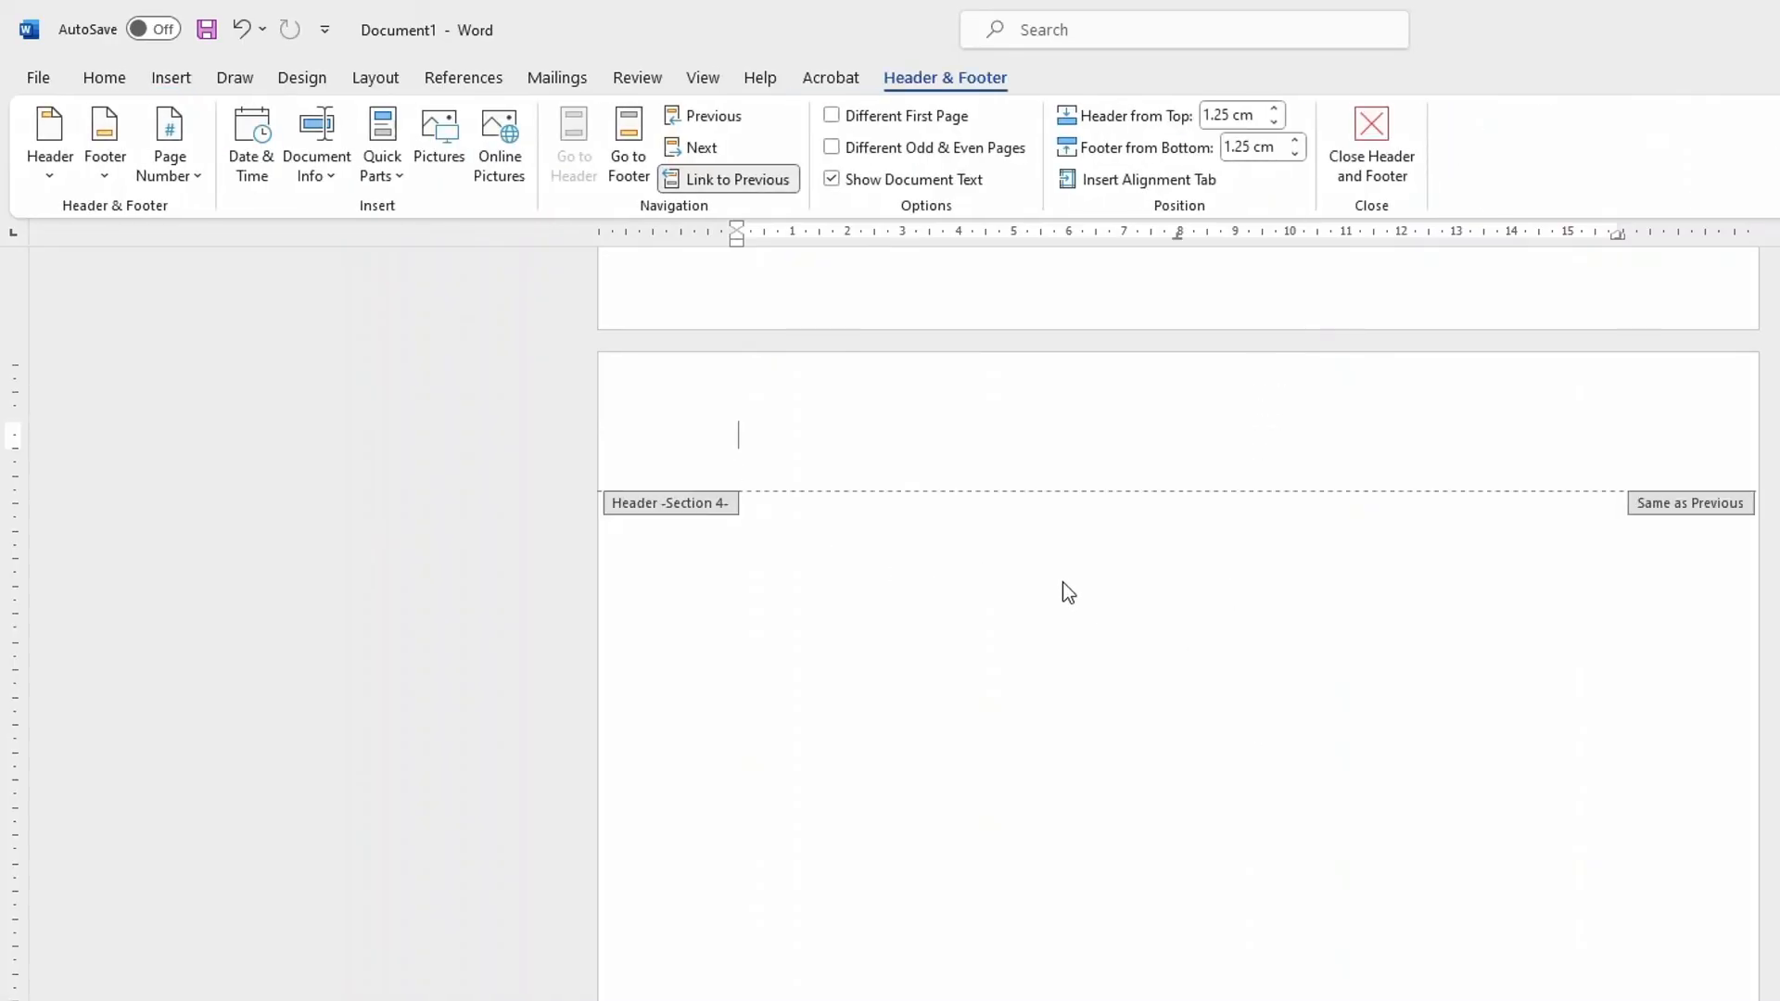
{"action": "scroll", "coordinate": [855, 574], "scroll_direction": "down", "scroll_amount": 10}
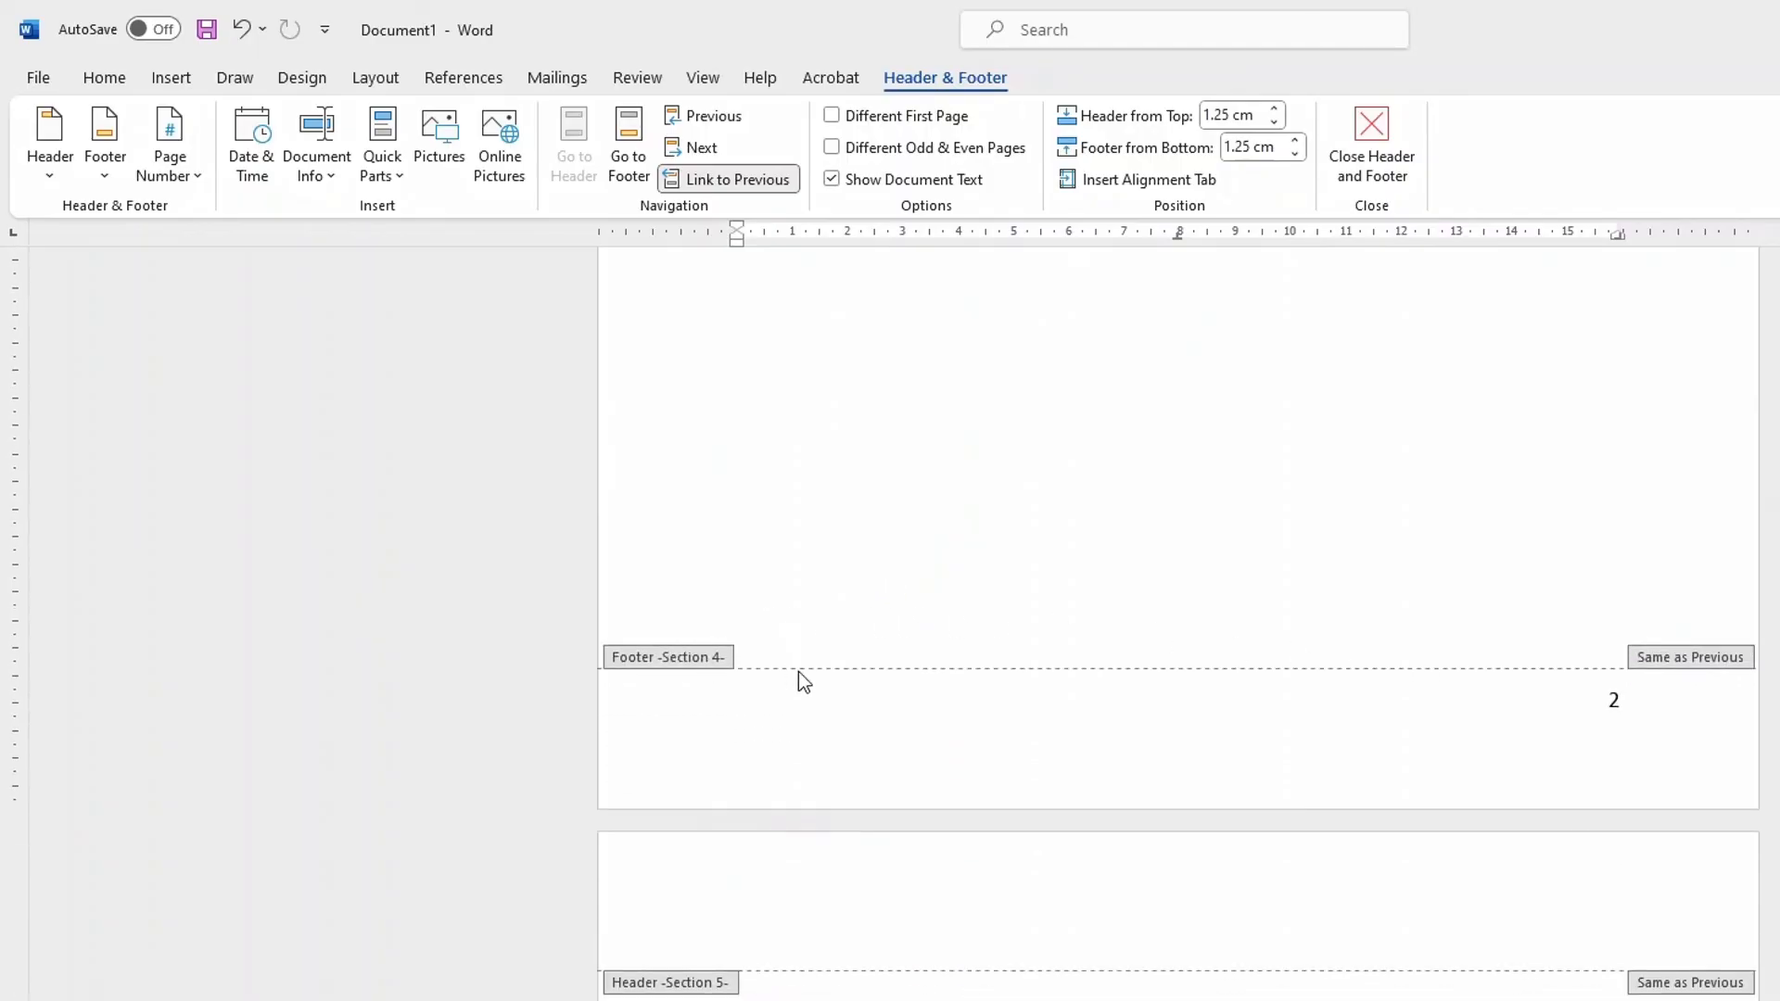
{"action": "scroll", "coordinate": [1135, 671], "scroll_direction": "down", "scroll_amount": 15}
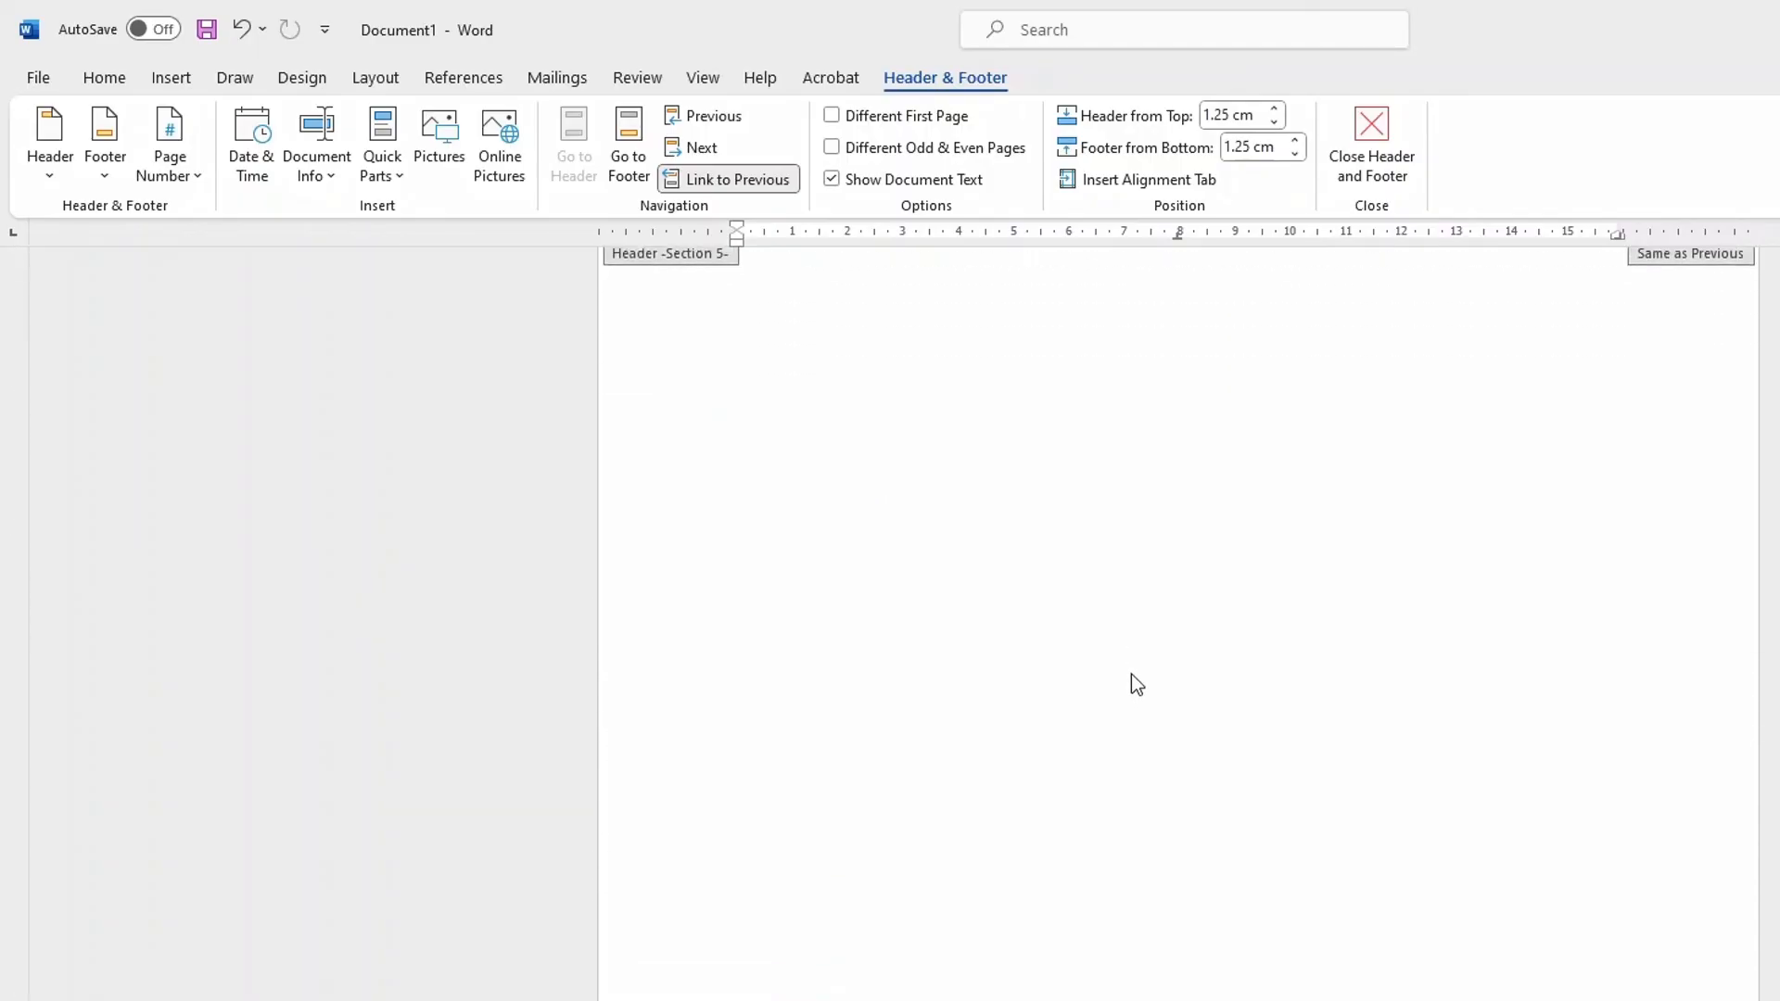
{"action": "scroll", "coordinate": [1150, 760], "scroll_direction": "down", "scroll_amount": 5}
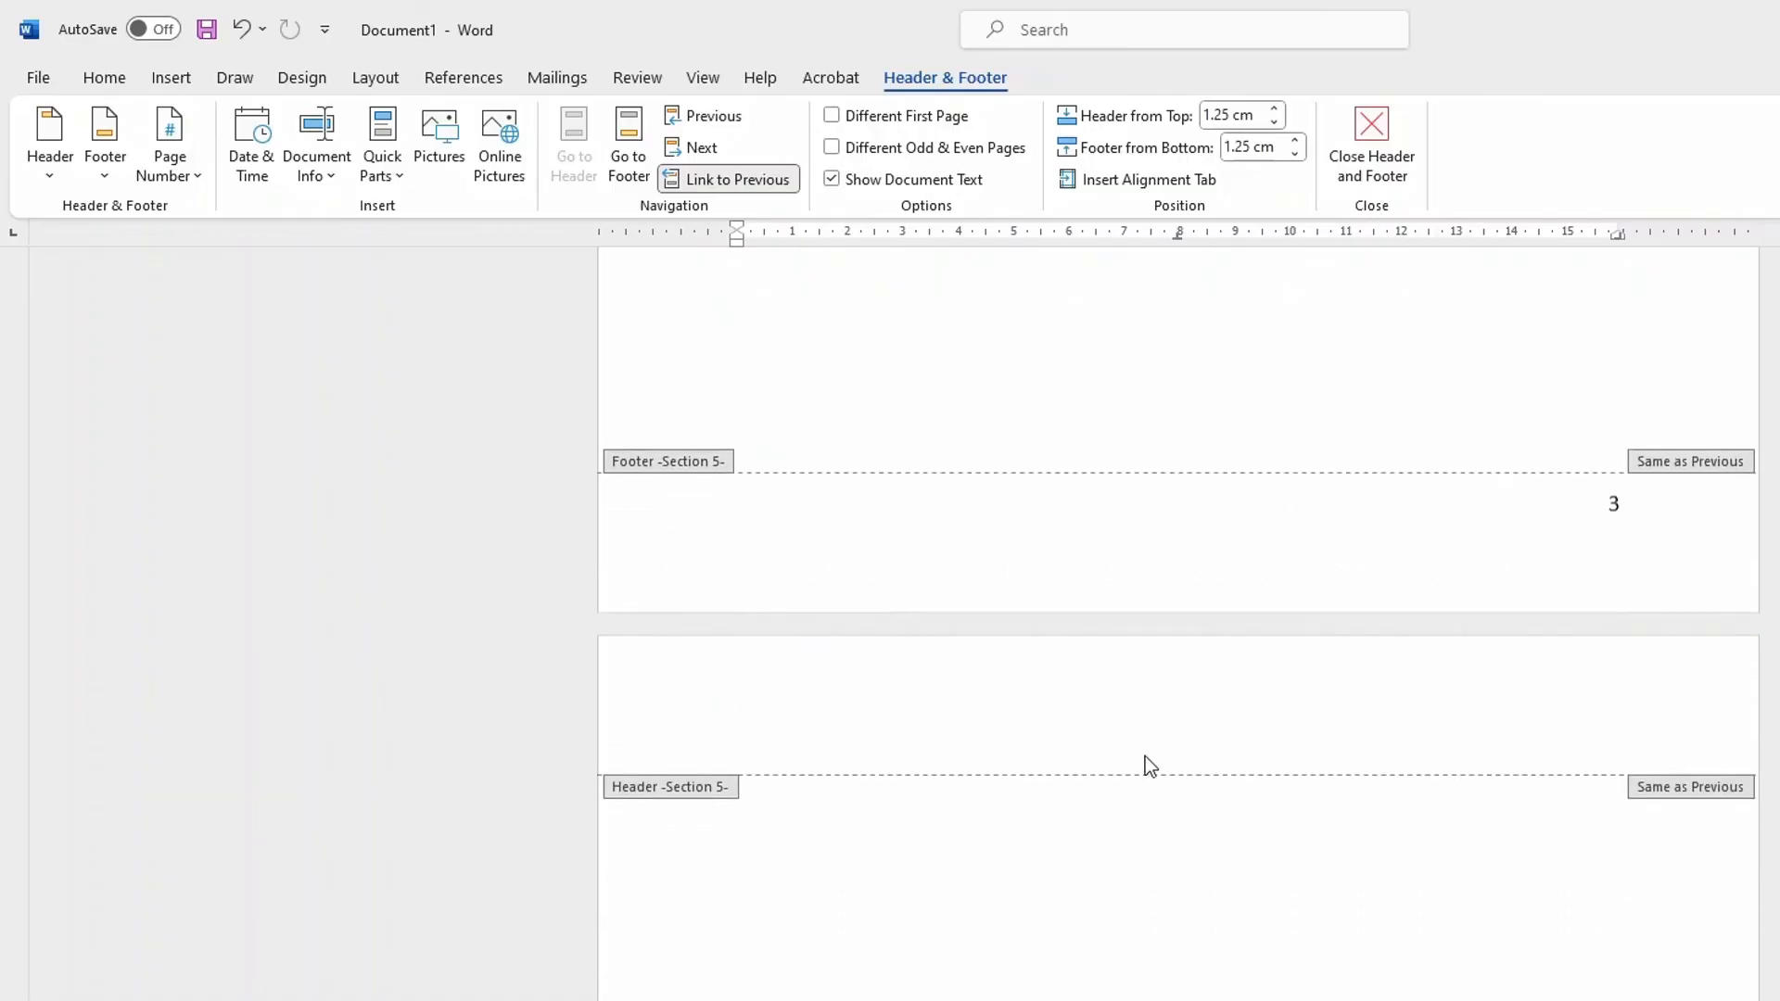
{"action": "scroll", "coordinate": [929, 673], "scroll_direction": "up", "scroll_amount": 10}
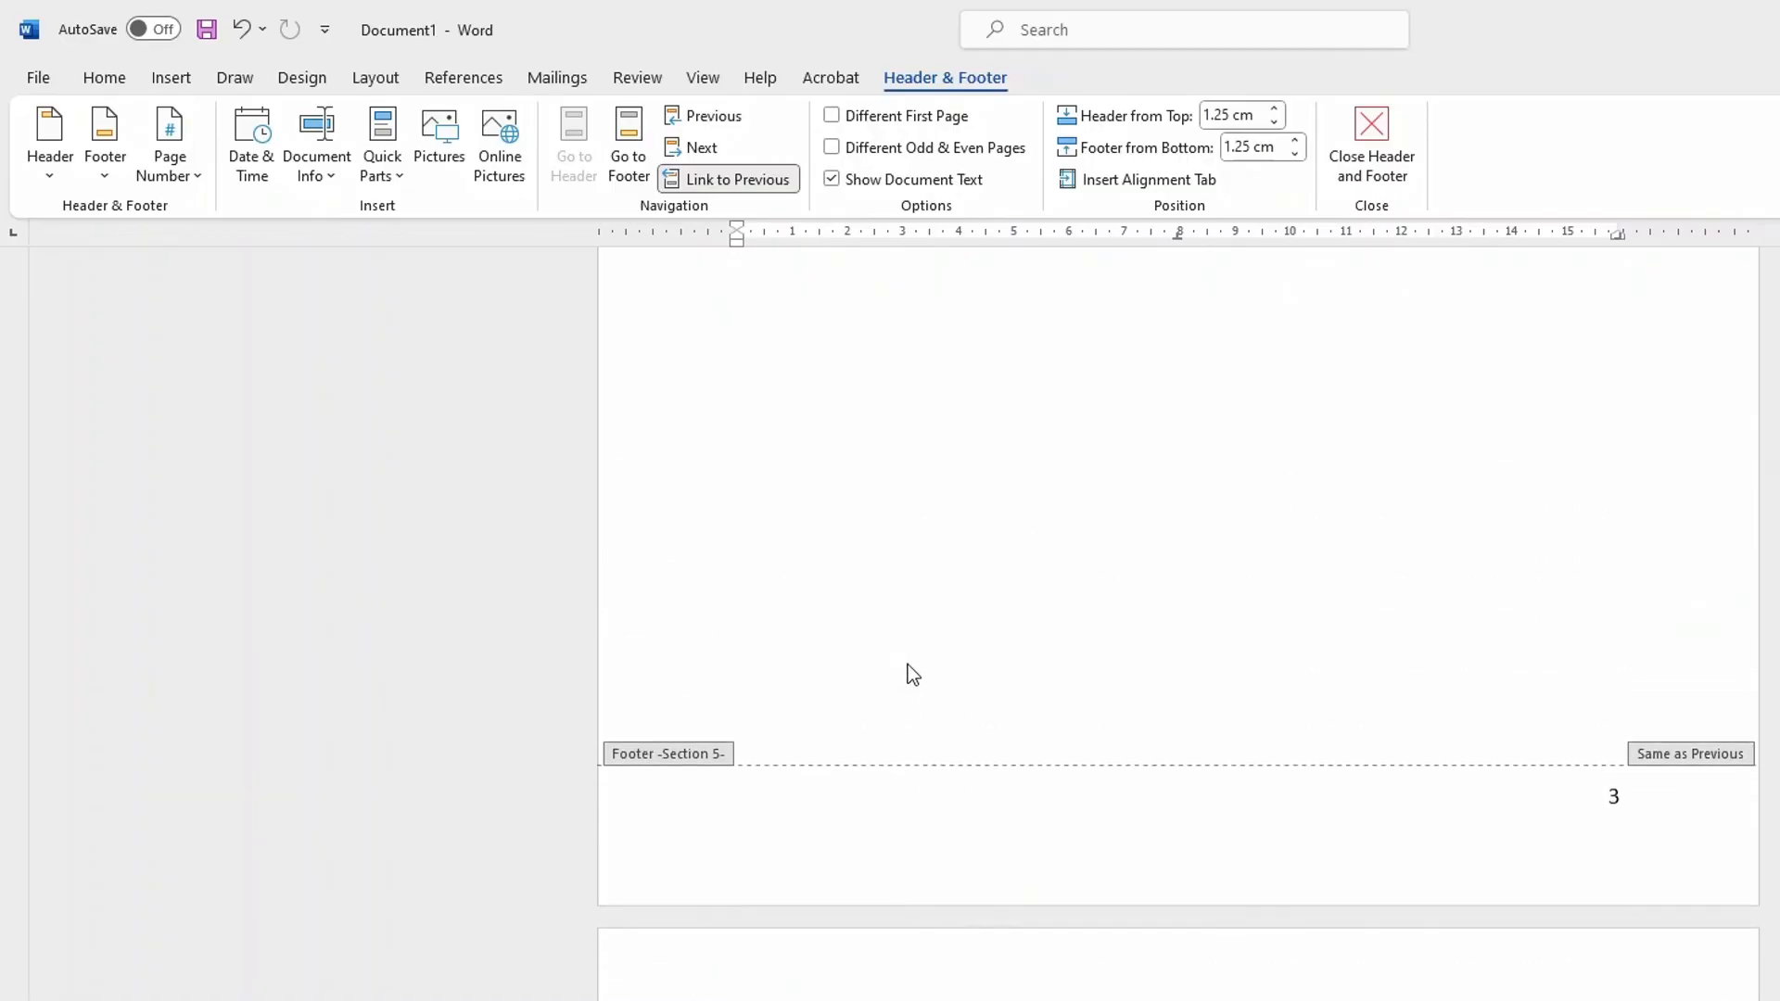
{"action": "scroll", "coordinate": [992, 598], "scroll_direction": "up", "scroll_amount": 10}
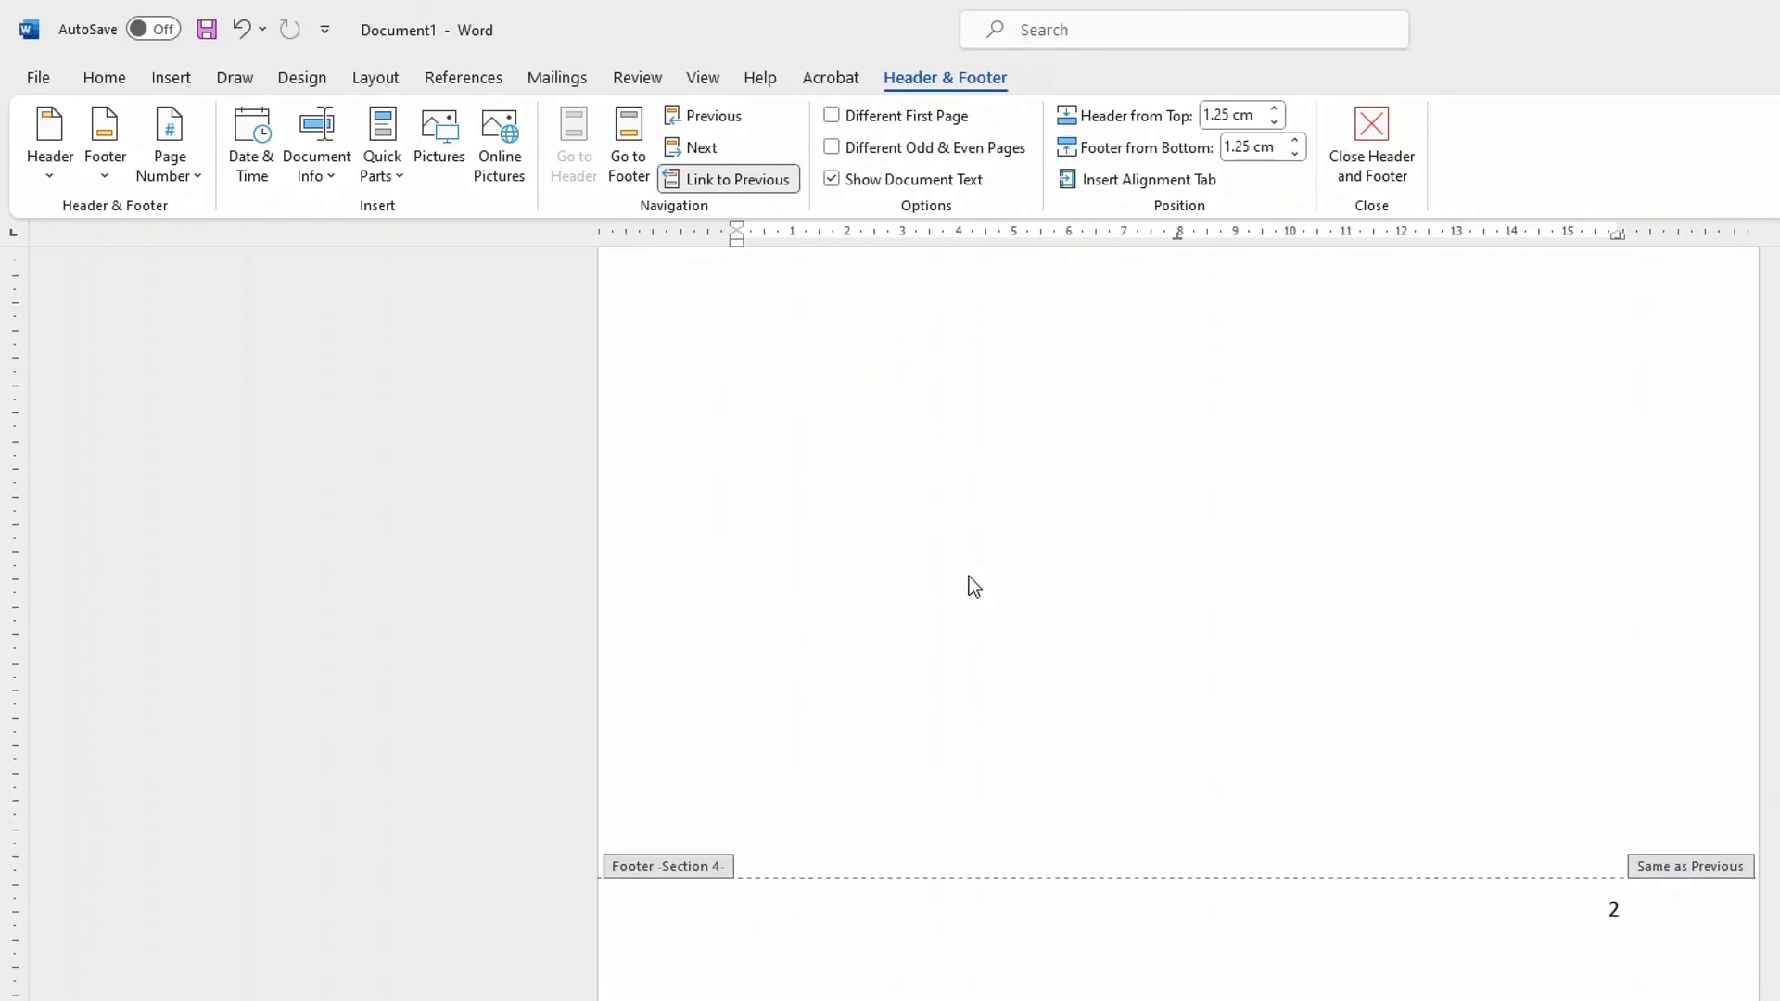
{"action": "scroll", "coordinate": [969, 578], "scroll_direction": "up", "scroll_amount": 3}
{"action": "scroll", "coordinate": [971, 583], "scroll_direction": "up", "scroll_amount": 8}
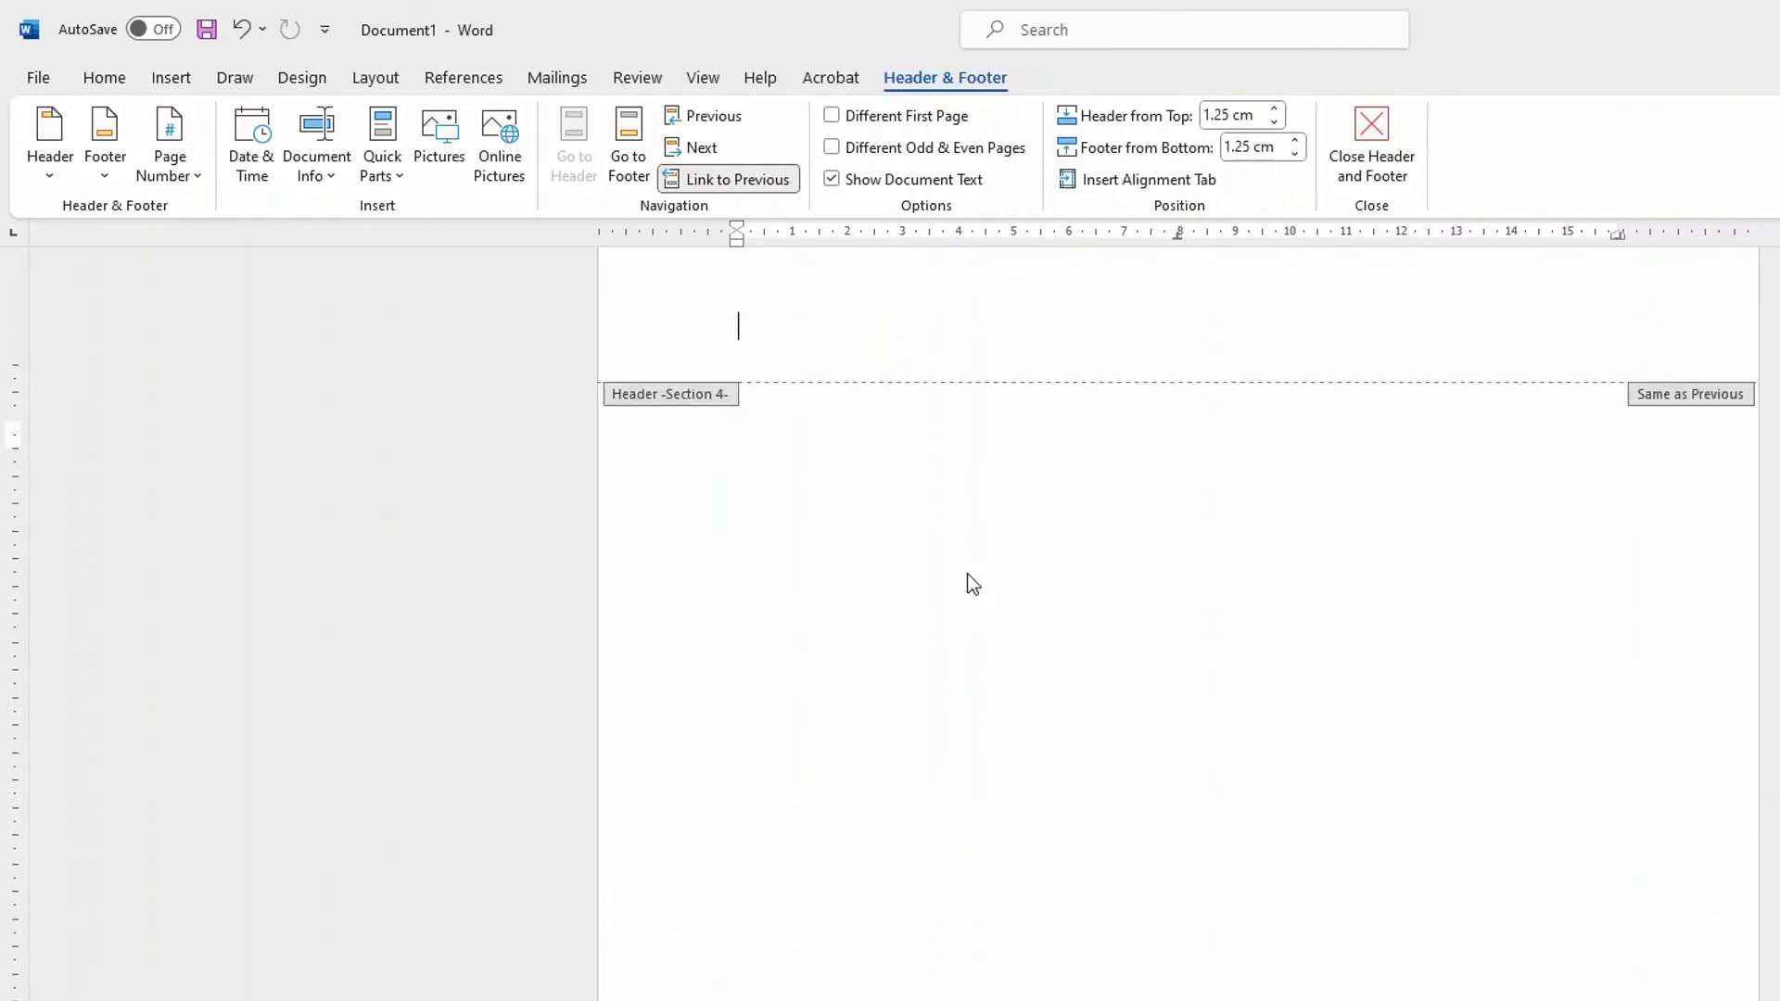
{"action": "scroll", "coordinate": [973, 569], "scroll_direction": "down", "scroll_amount": 4}
{"action": "scroll", "coordinate": [970, 640], "scroll_direction": "down", "scroll_amount": 1}
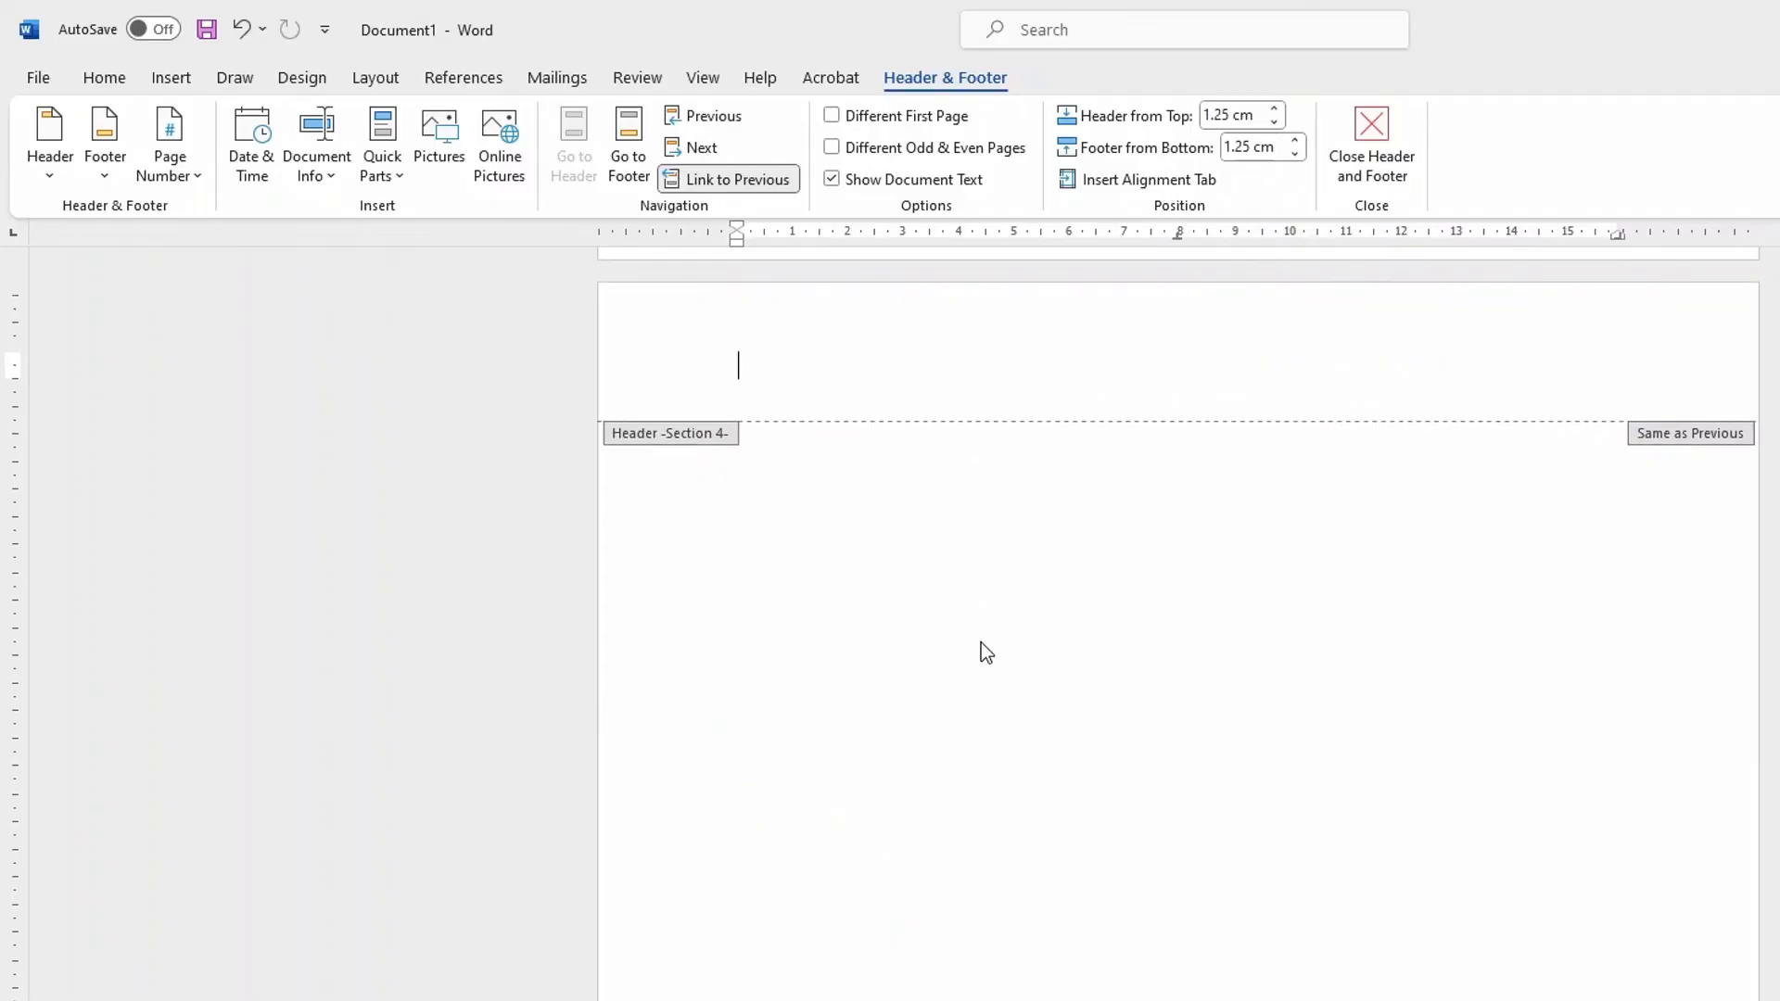
{"action": "scroll", "coordinate": [1024, 623], "scroll_direction": "up", "scroll_amount": 4}
{"action": "scroll", "coordinate": [1029, 619], "scroll_direction": "down", "scroll_amount": 3}
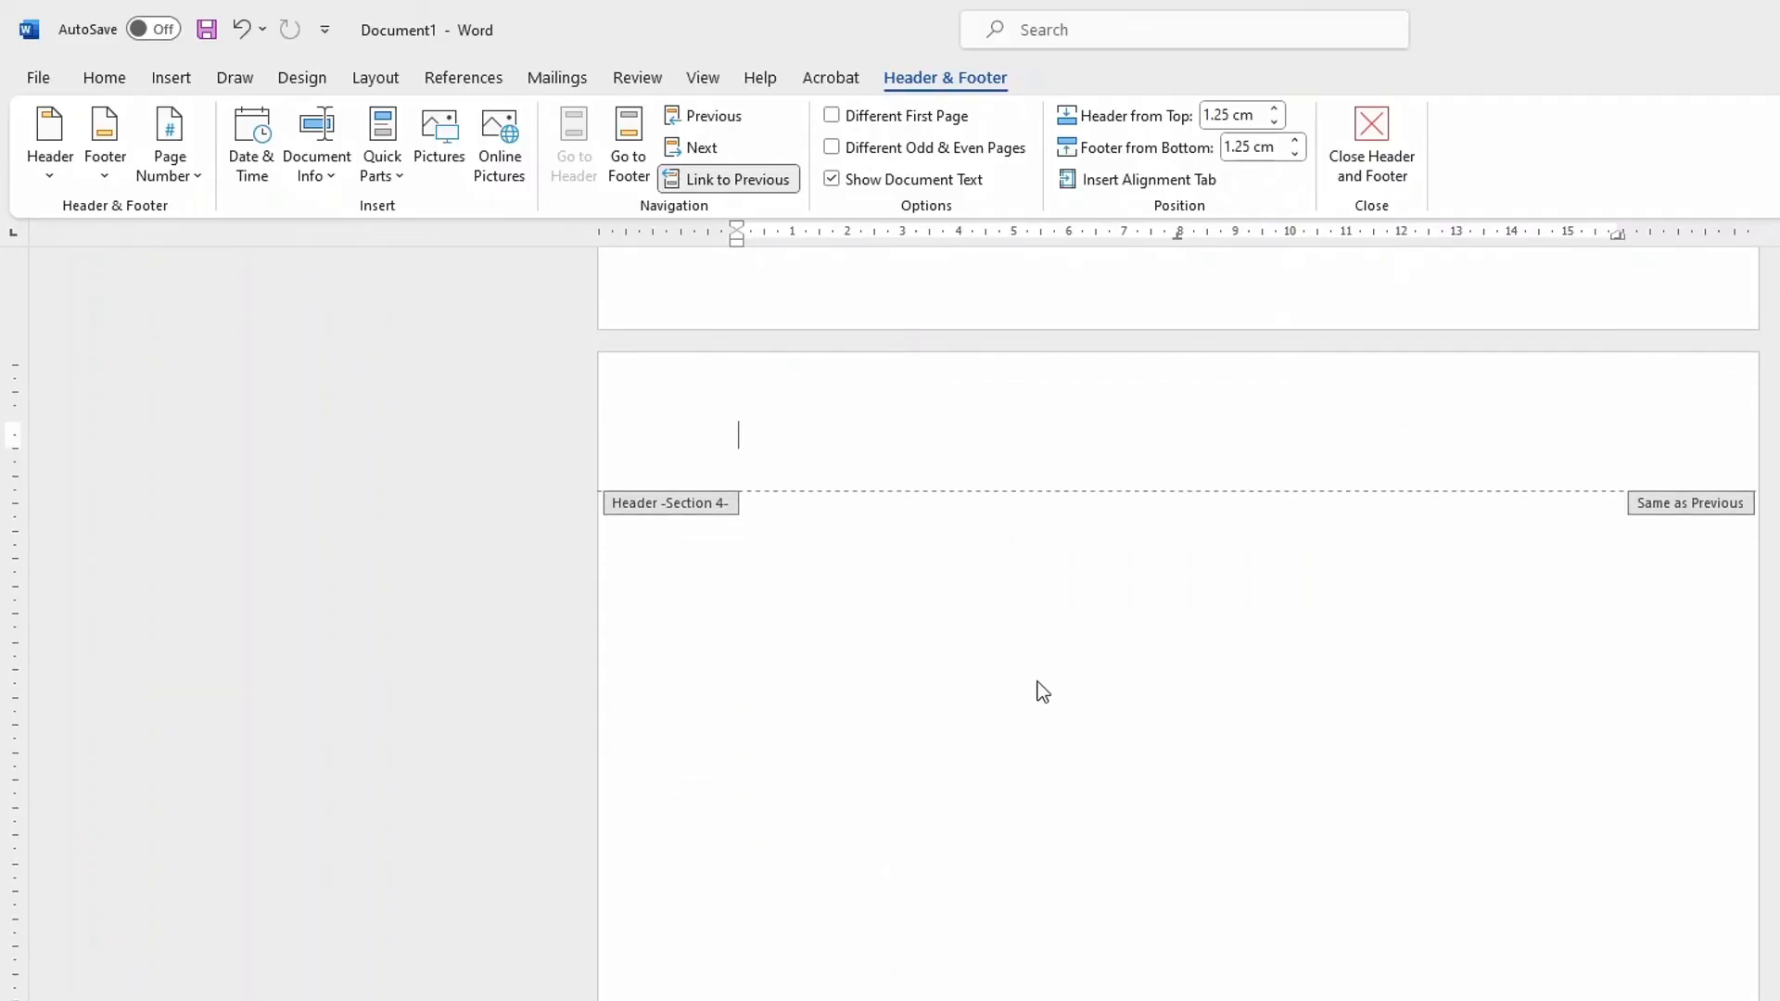
Step: Return to the body text of the Section 4 page and set that section's orientation to Landscape
{"action": "double_click", "coordinate": [915, 626]}
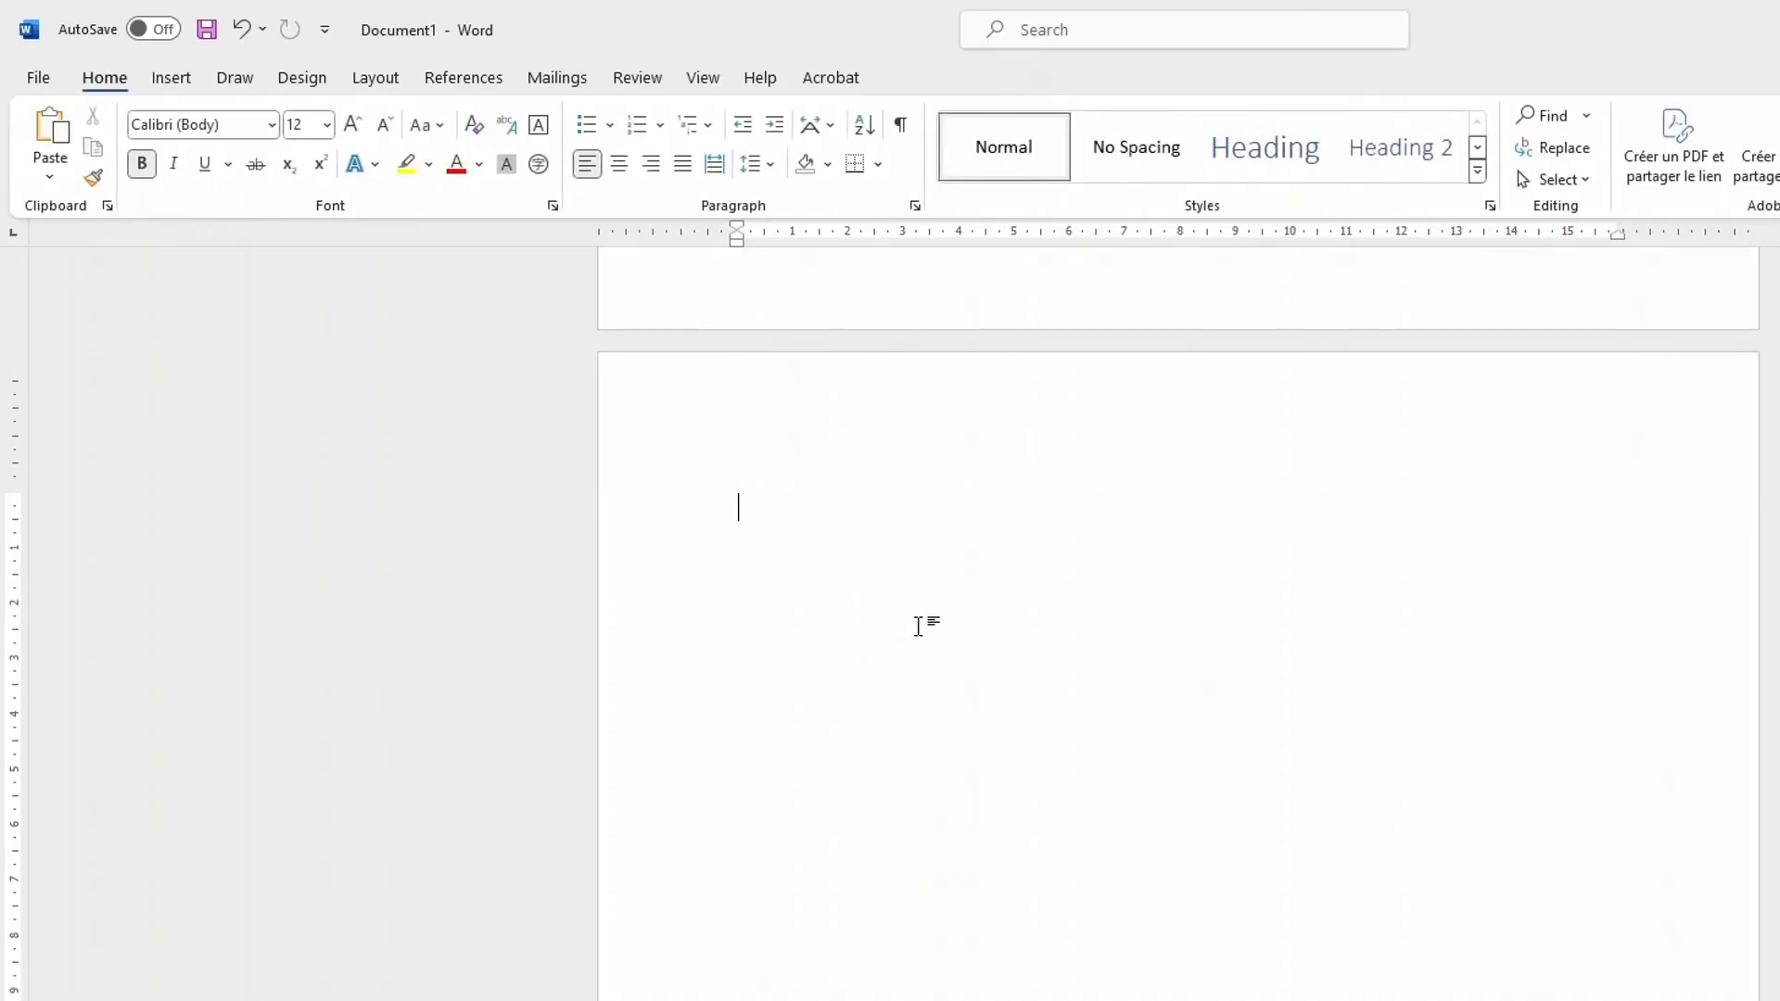
{"action": "scroll", "coordinate": [893, 616], "scroll_direction": "down", "scroll_amount": 8}
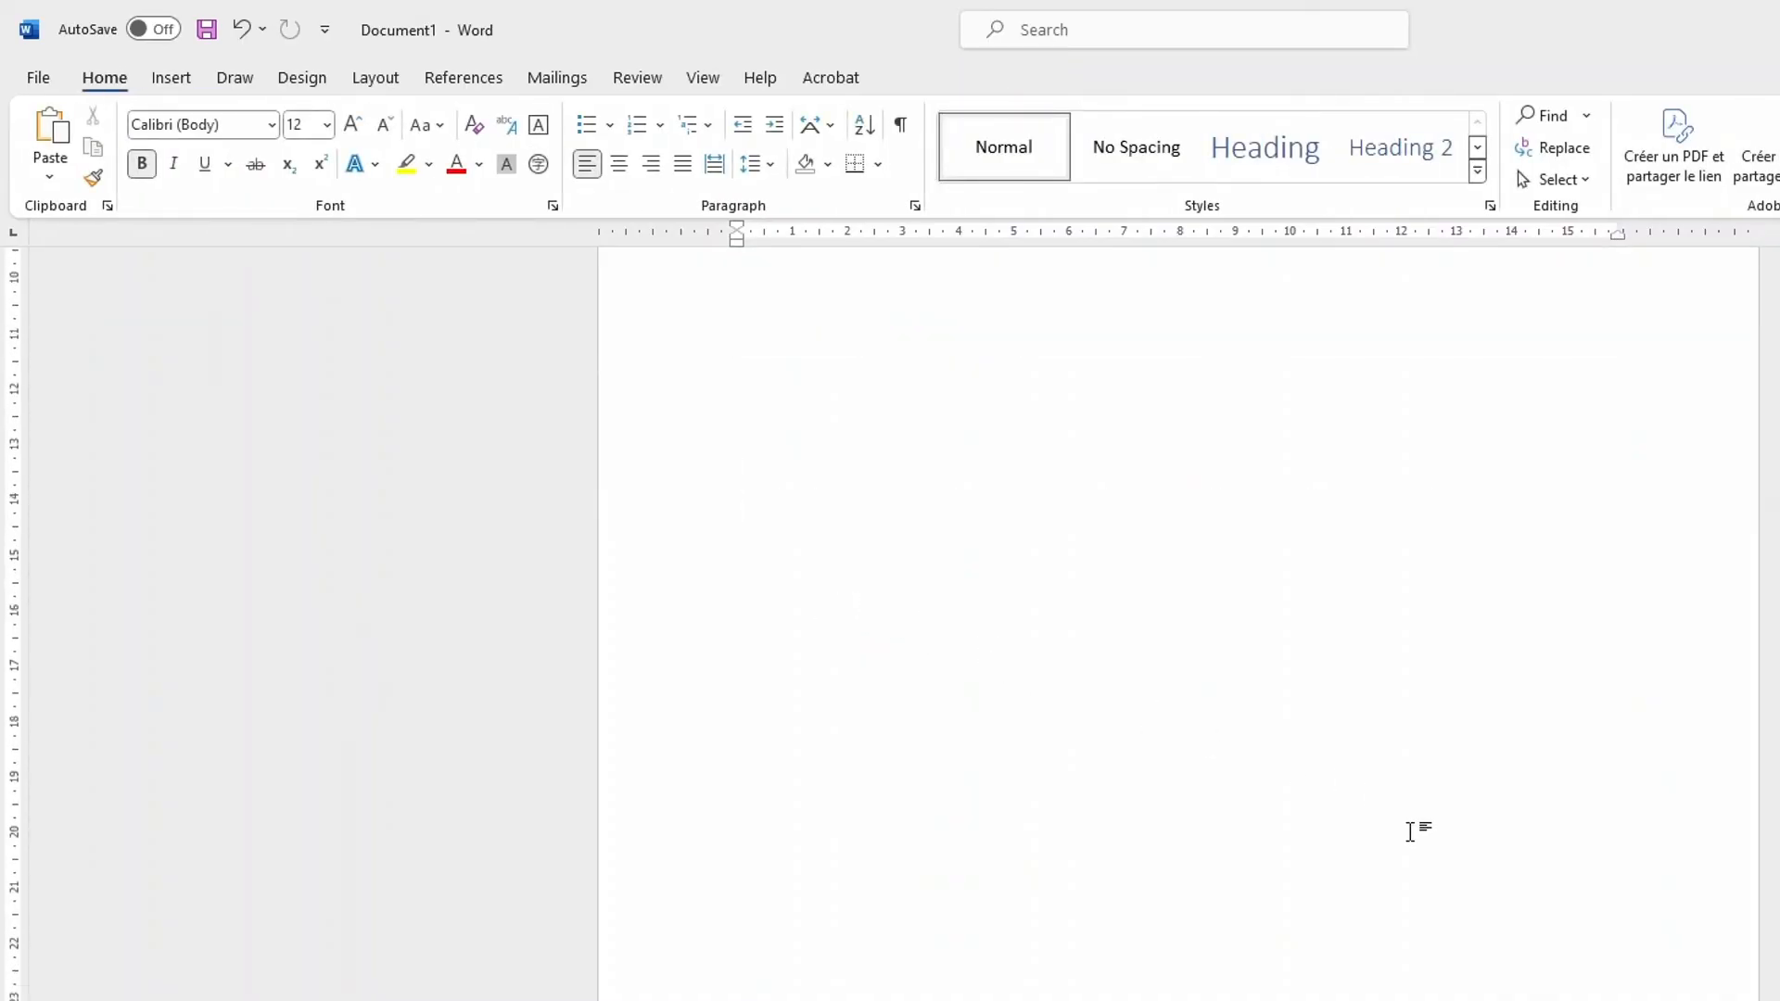
{"action": "left_click", "coordinate": [388, 77]}
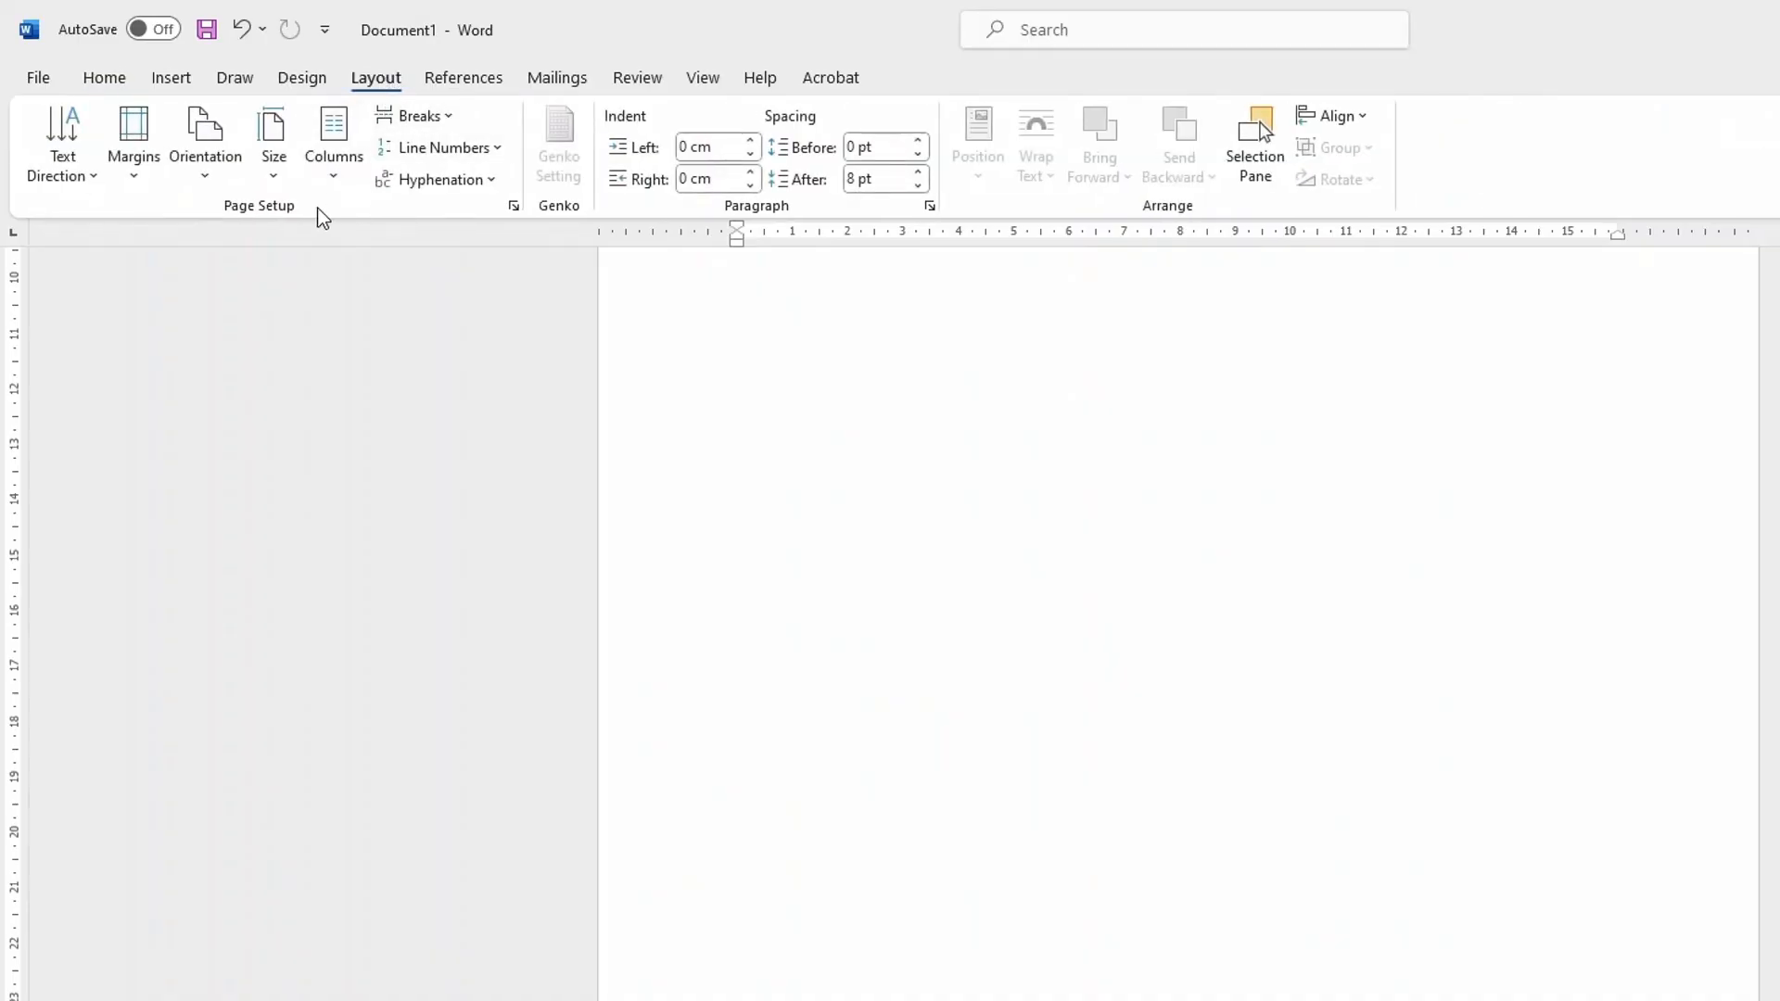
{"action": "left_click", "coordinate": [212, 176]}
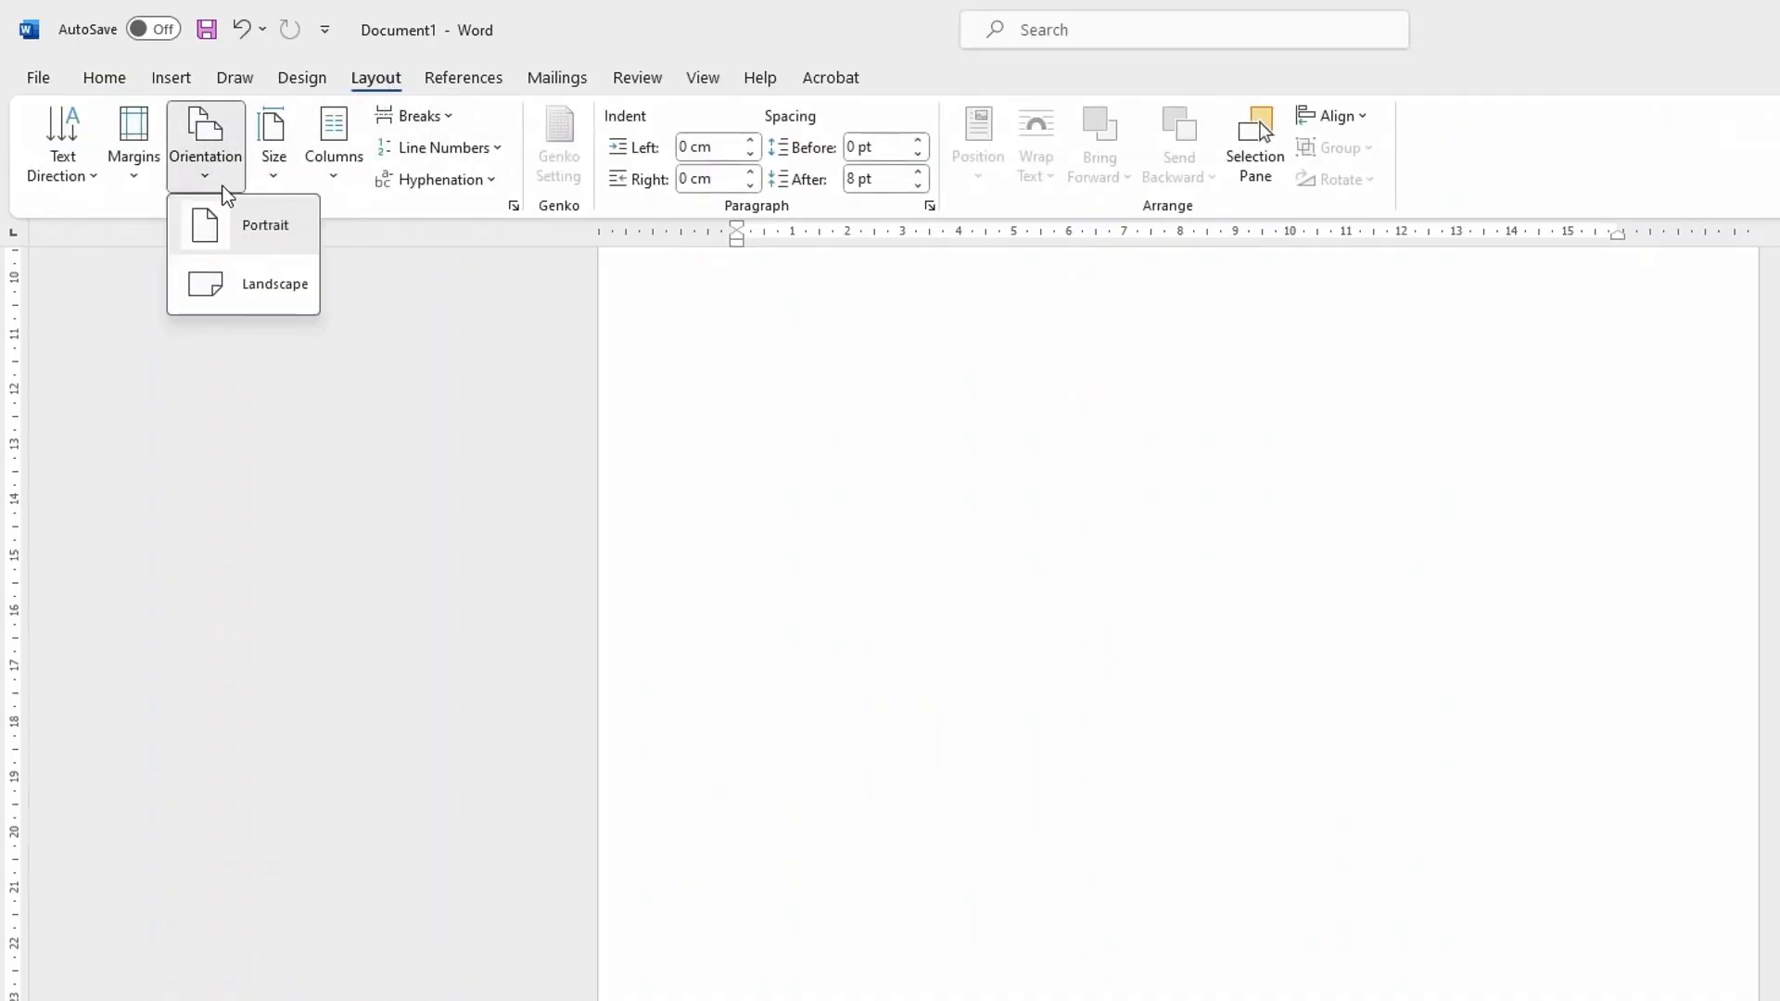
{"action": "left_click", "coordinate": [265, 295]}
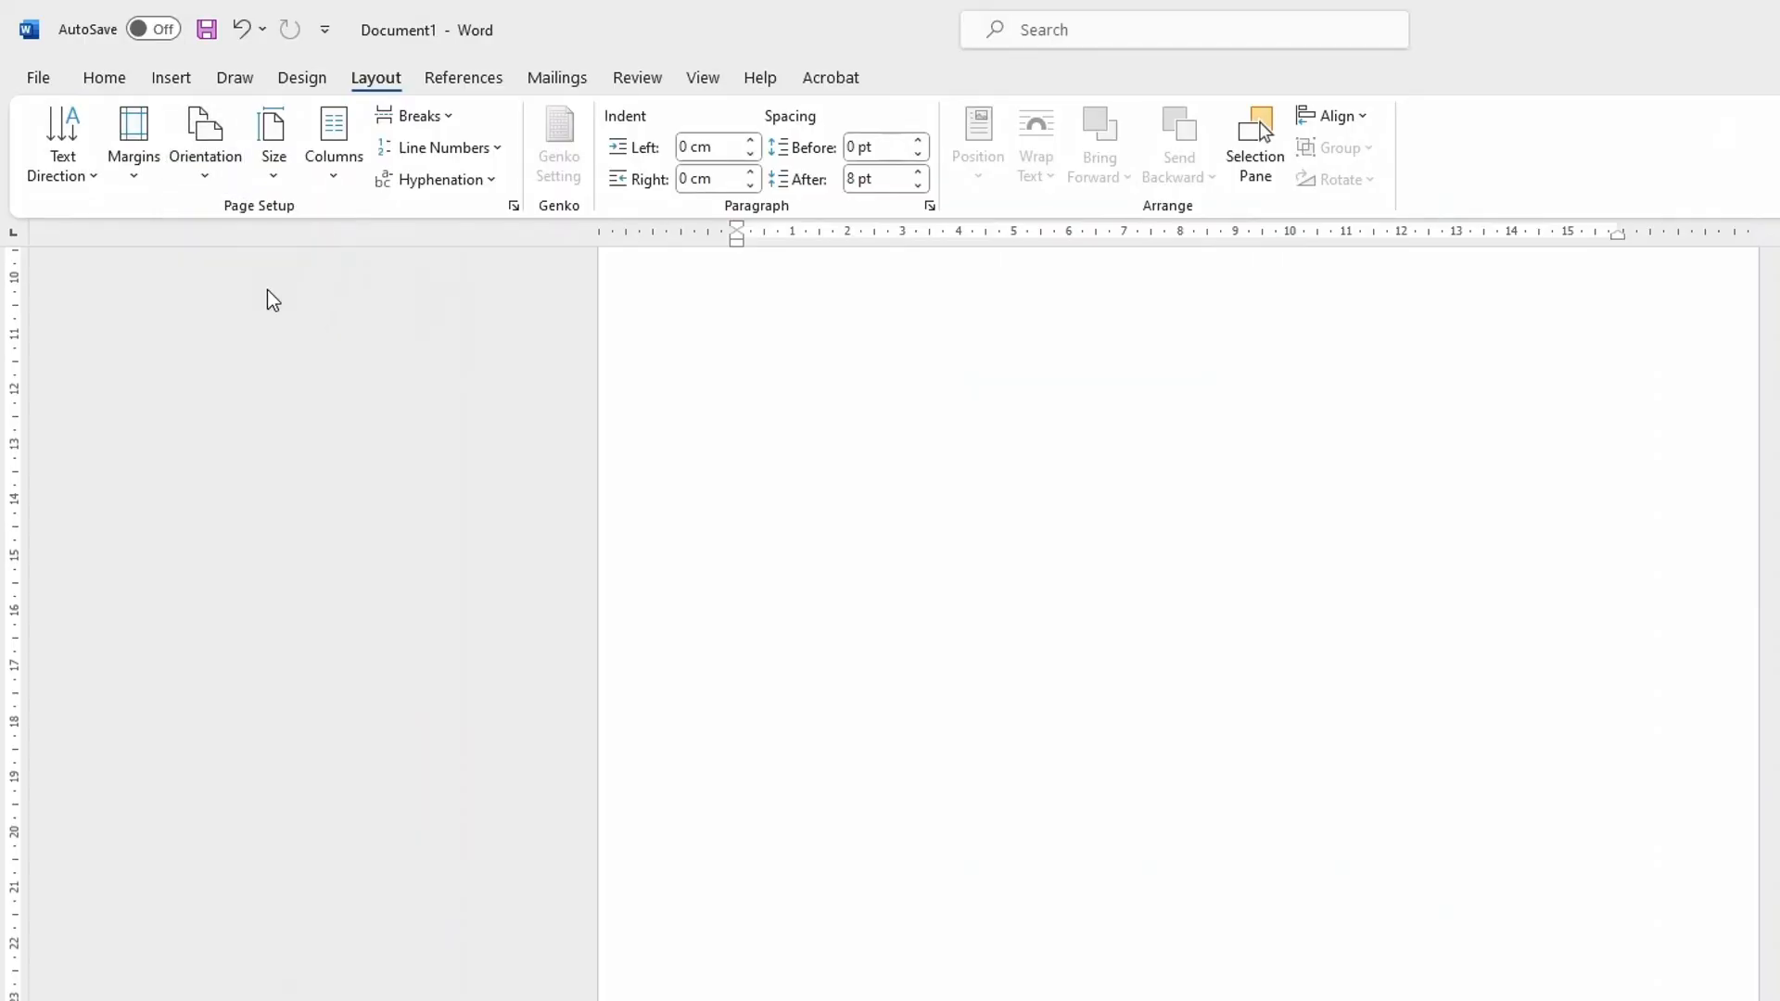
{"action": "scroll", "coordinate": [1140, 588], "scroll_direction": "up", "scroll_amount": 9}
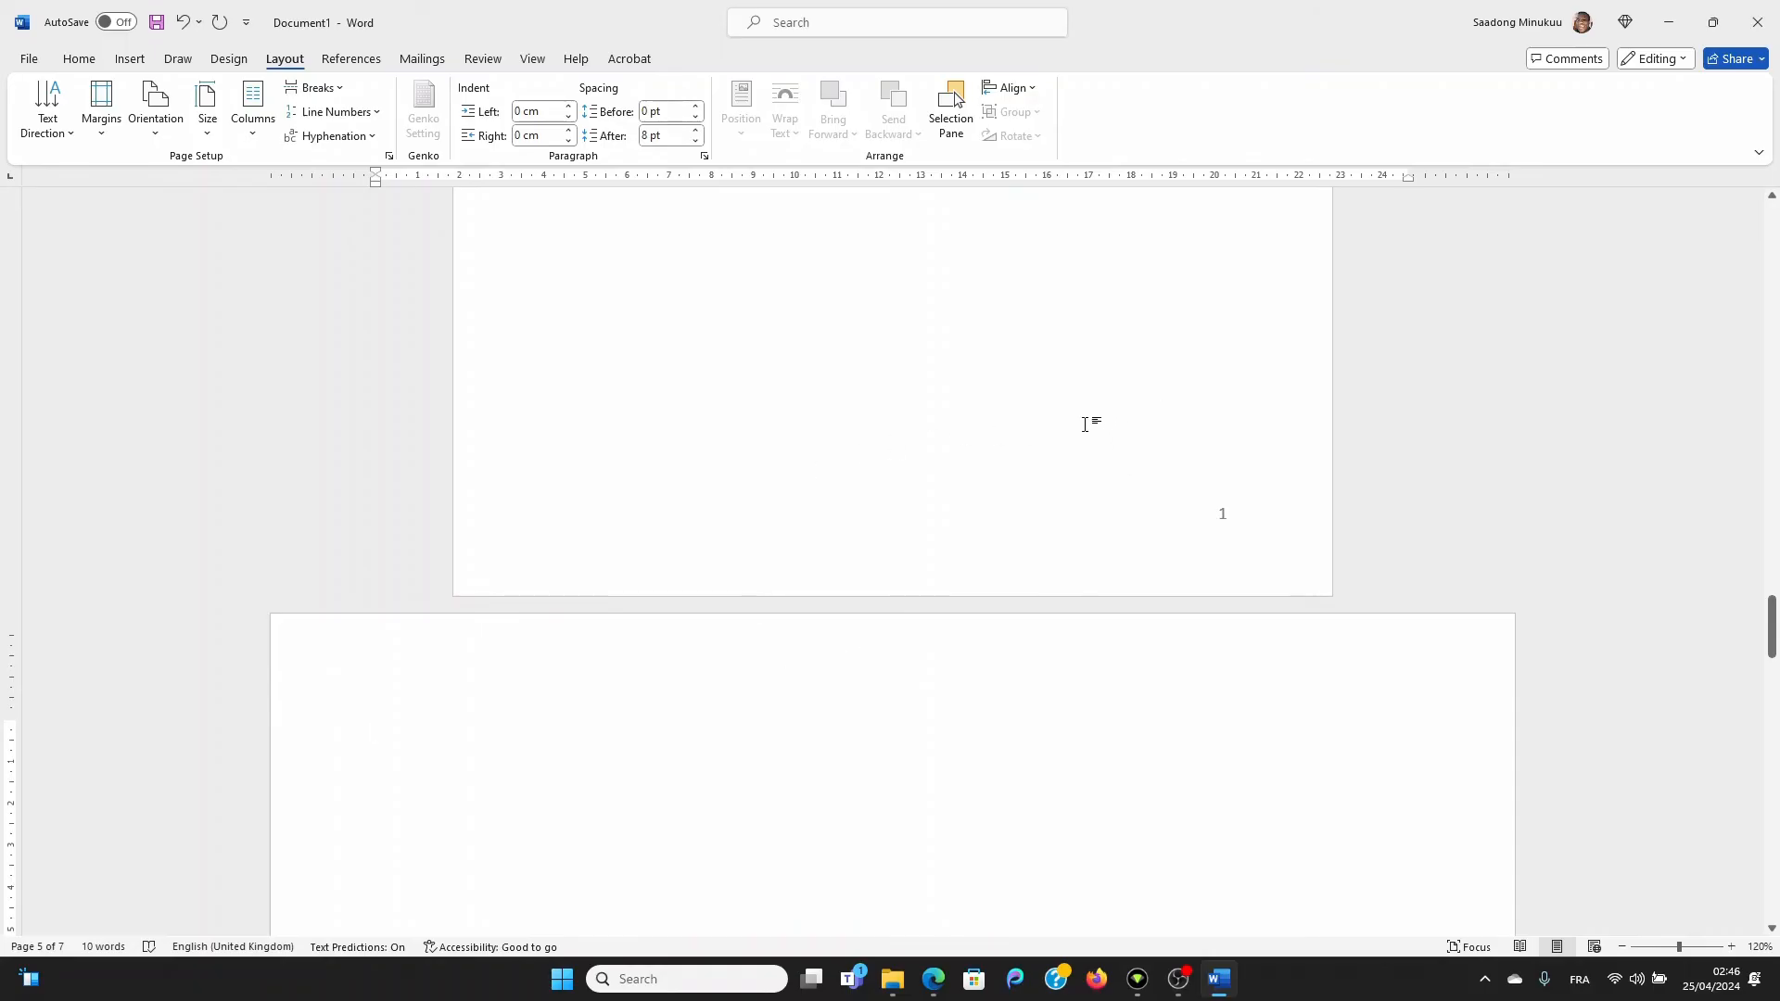
Step: Insert a table of 10 columns by 8 rows at the start of the landscape page
{"action": "scroll", "coordinate": [931, 547], "scroll_direction": "down", "scroll_amount": 5}
{"action": "scroll", "coordinate": [926, 544], "scroll_direction": "up", "scroll_amount": 1}
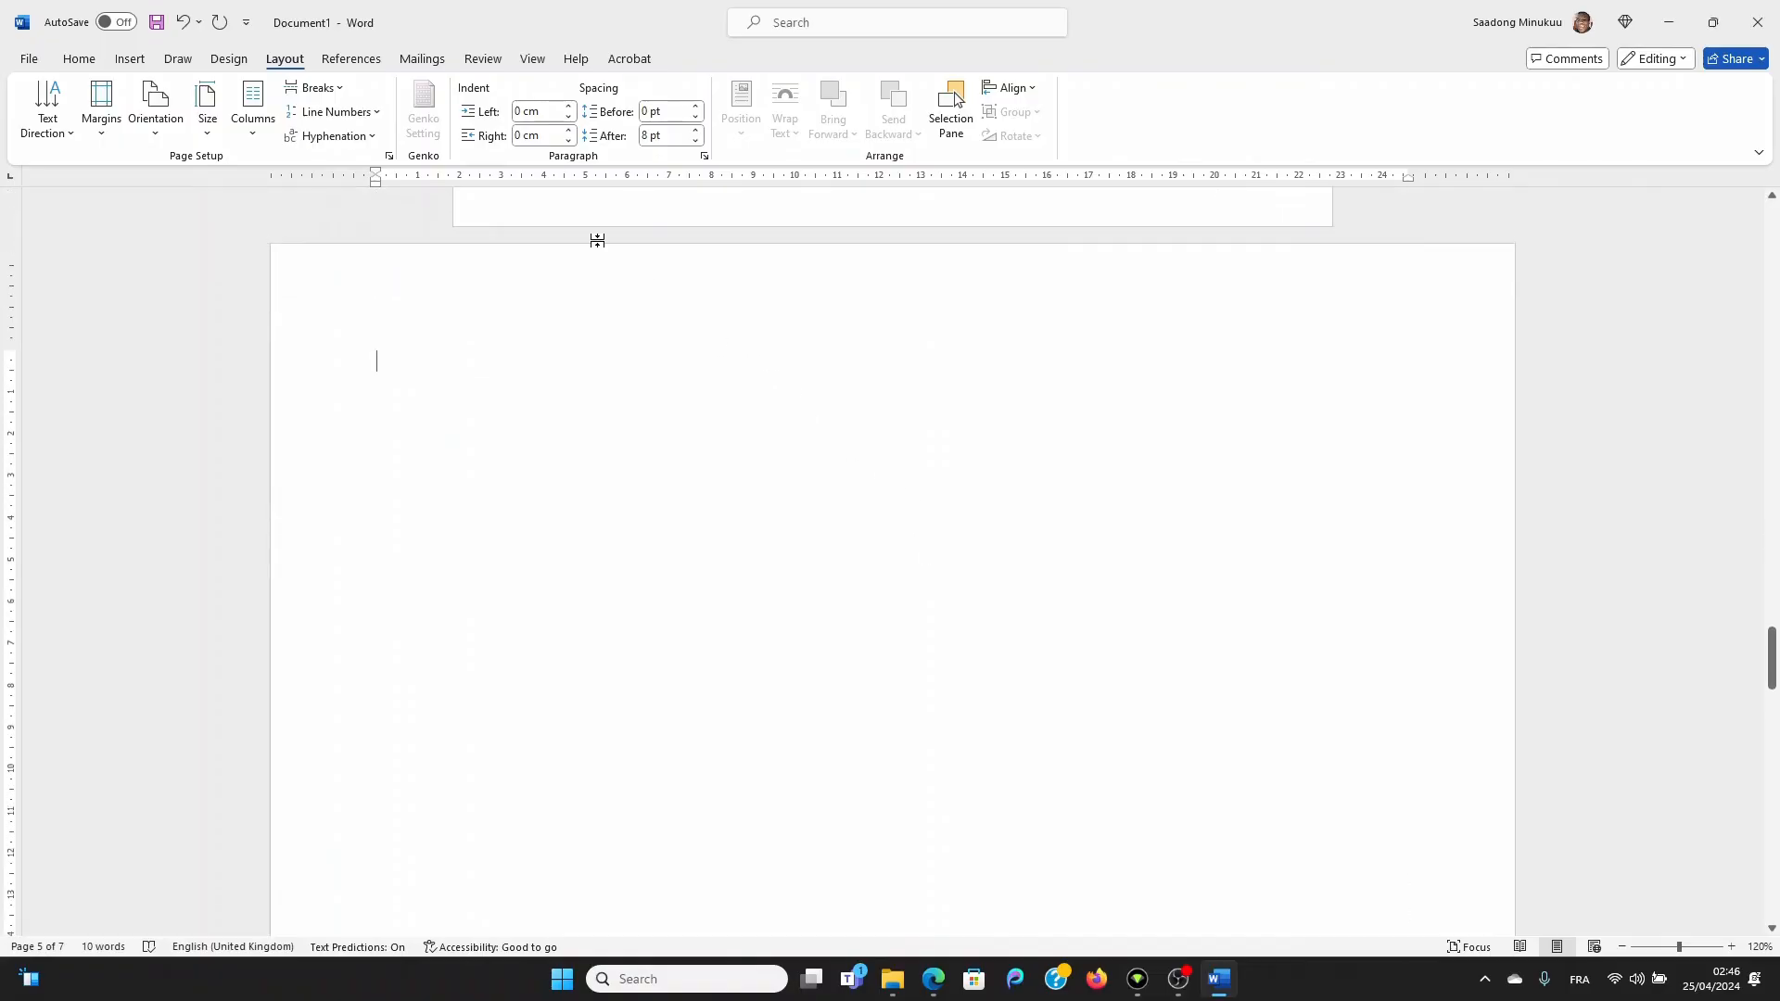
{"action": "left_click", "coordinate": [130, 59]}
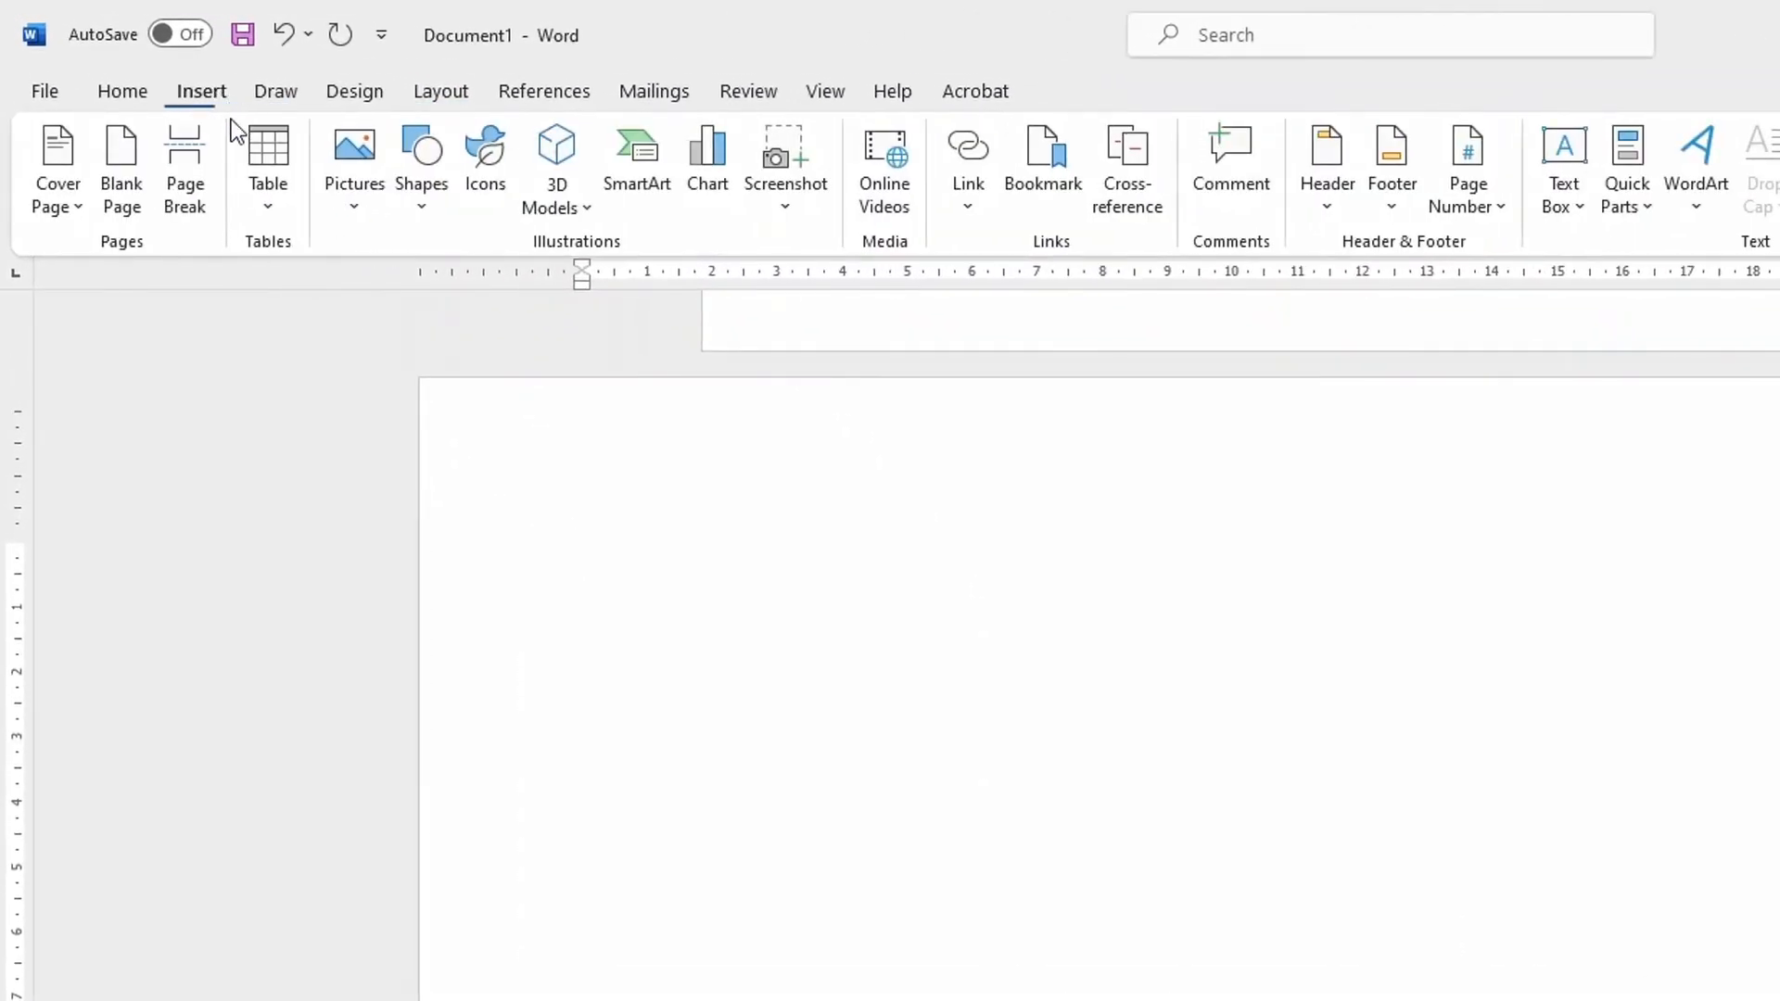
{"action": "left_click", "coordinate": [268, 167]}
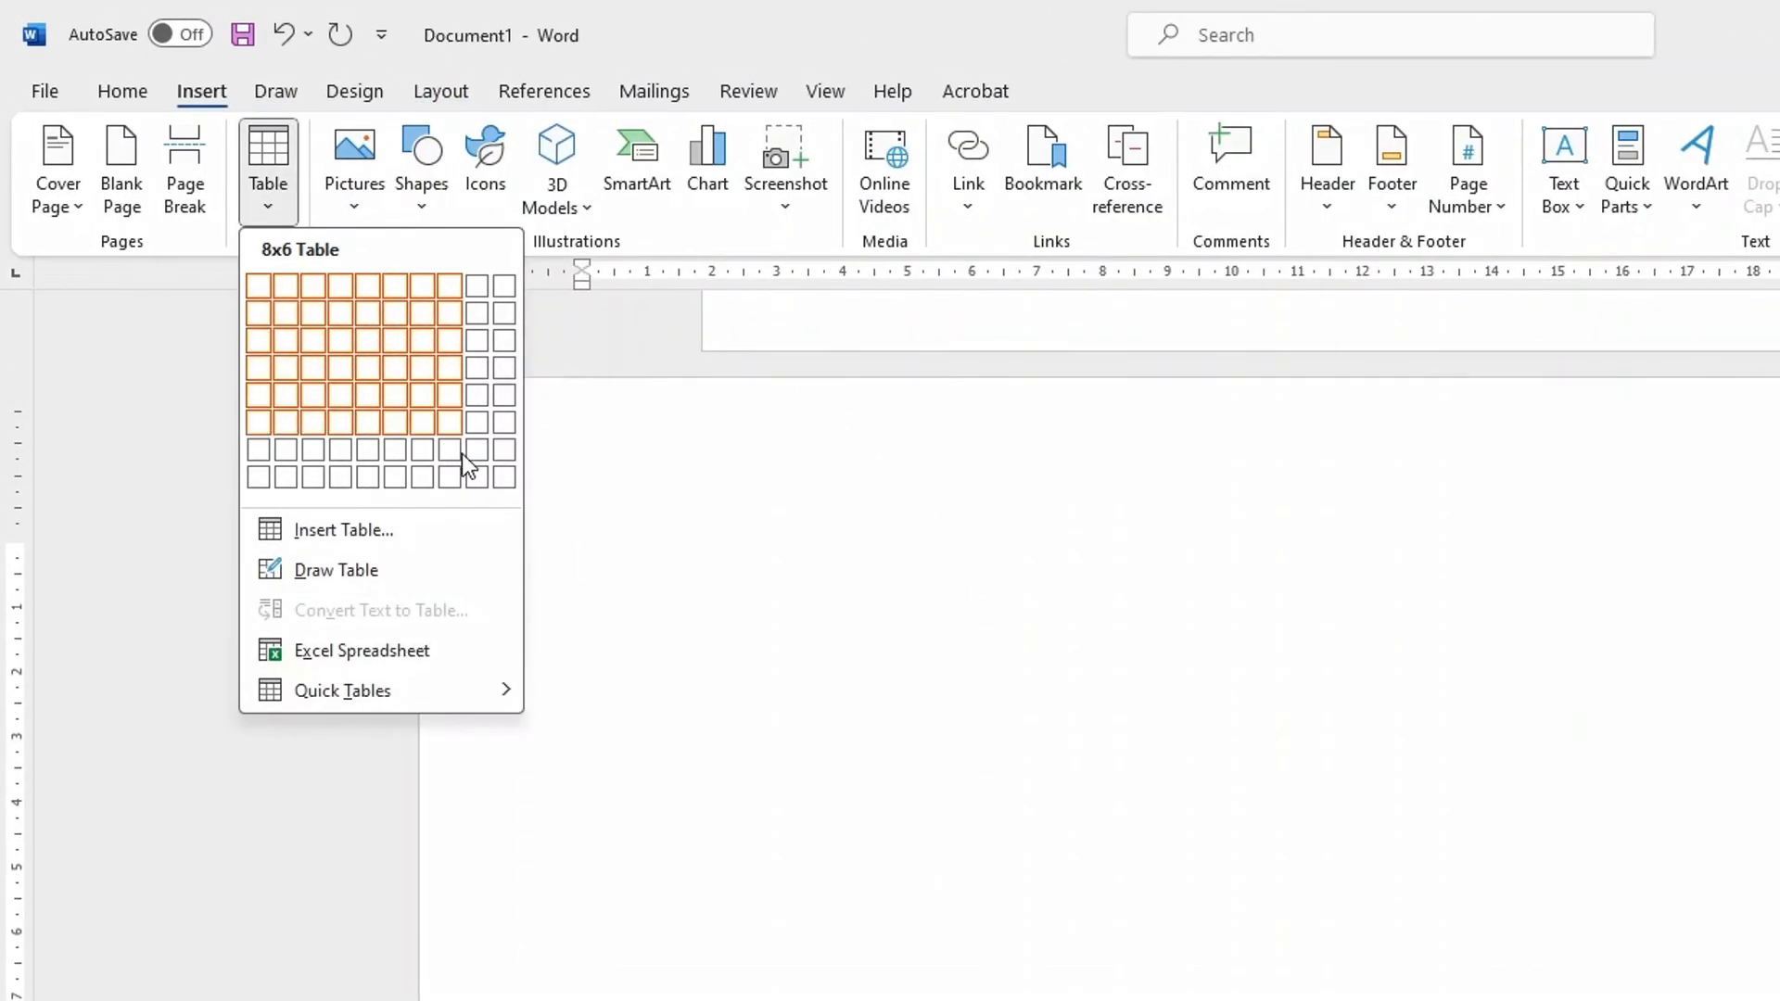
{"action": "left_click", "coordinate": [728, 588]}
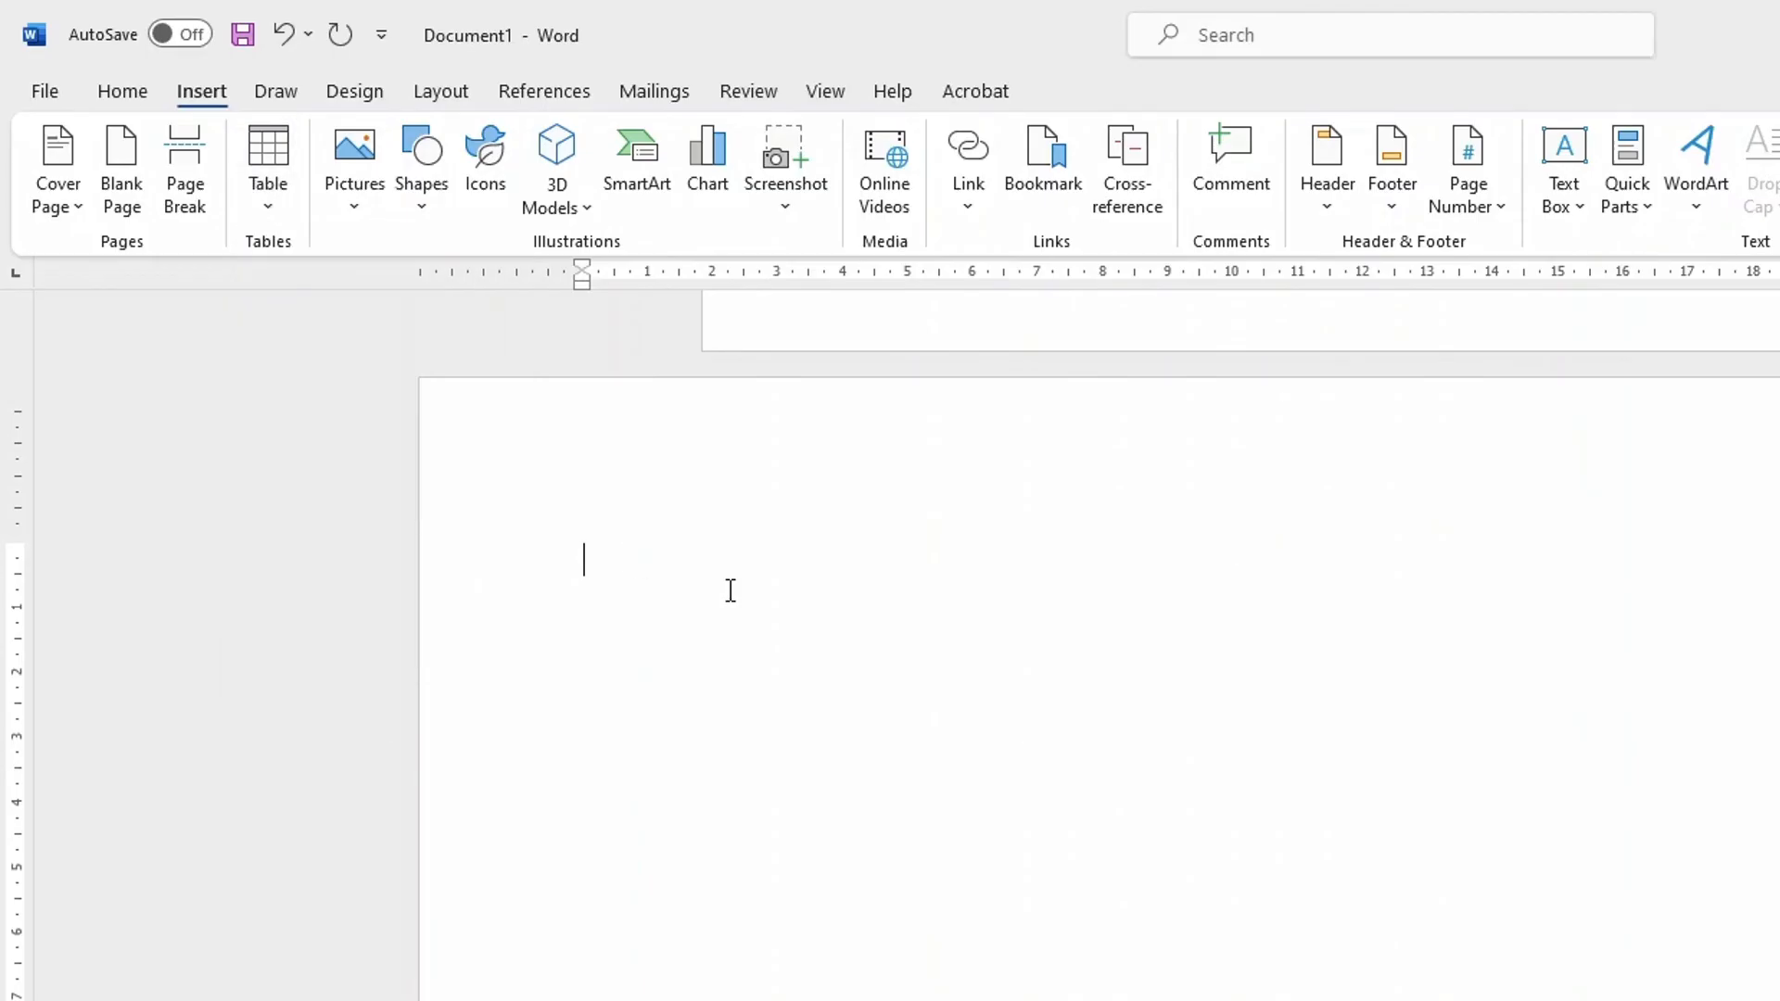
{"action": "left_click", "coordinate": [281, 153]}
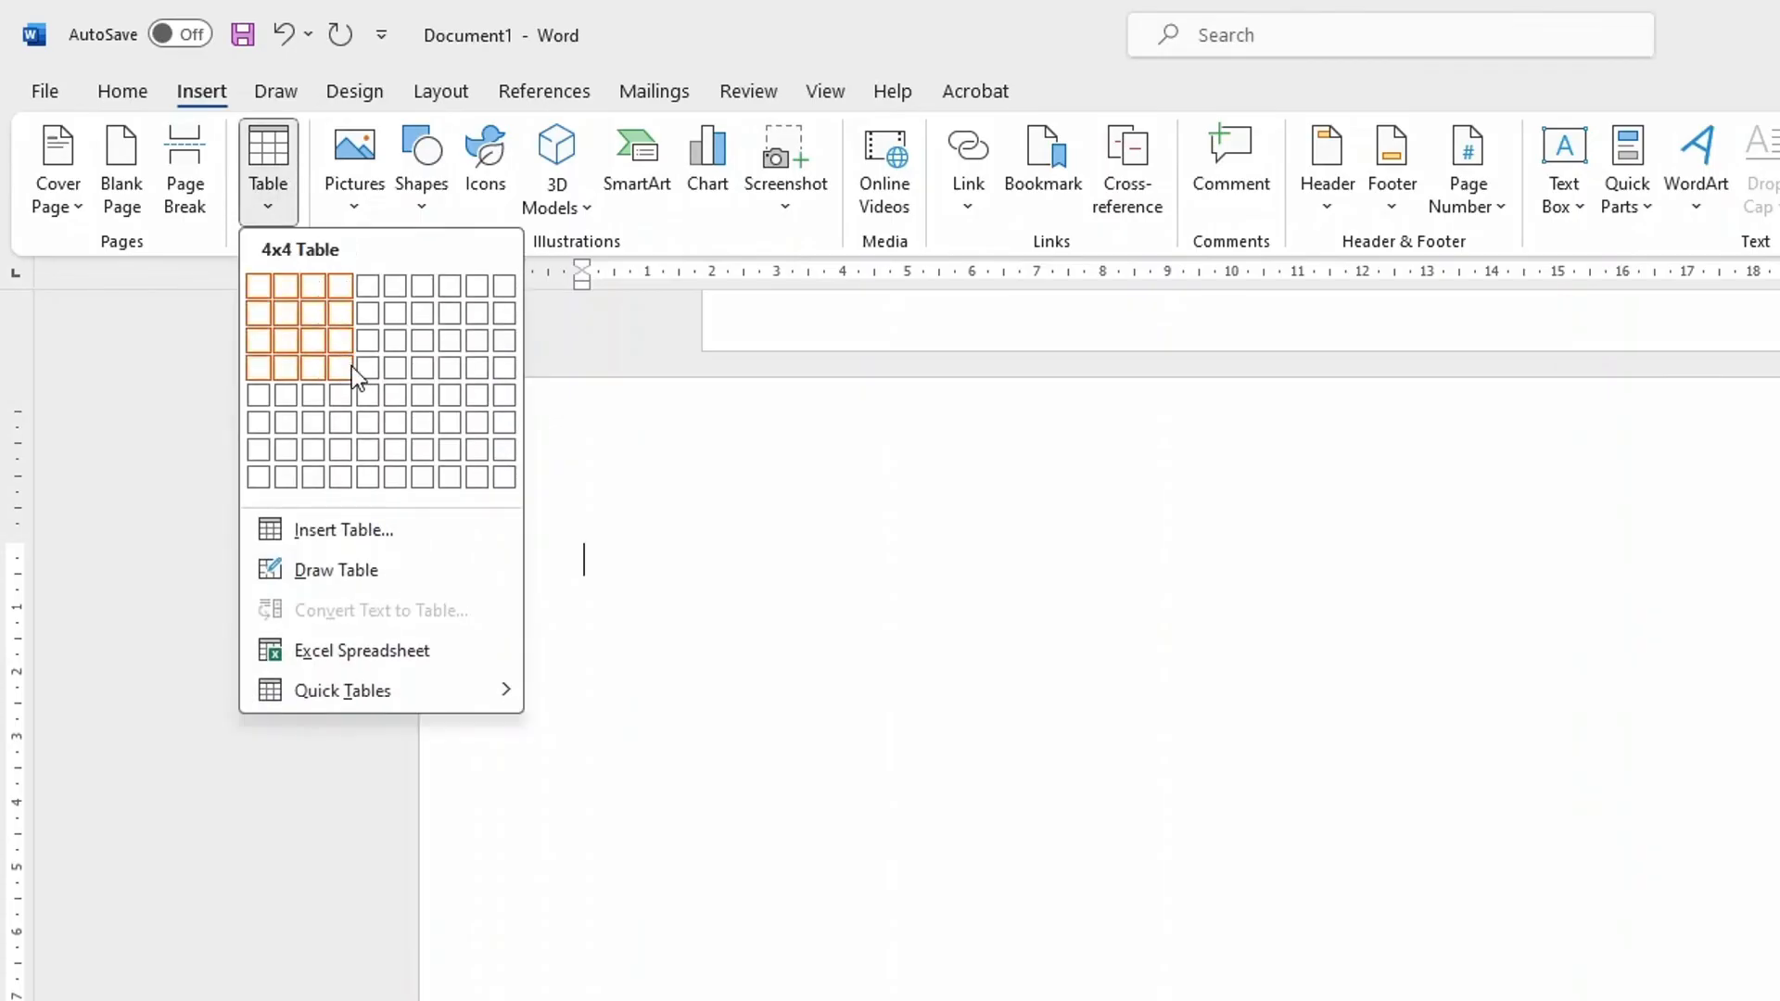
{"action": "left_click", "coordinate": [502, 484]}
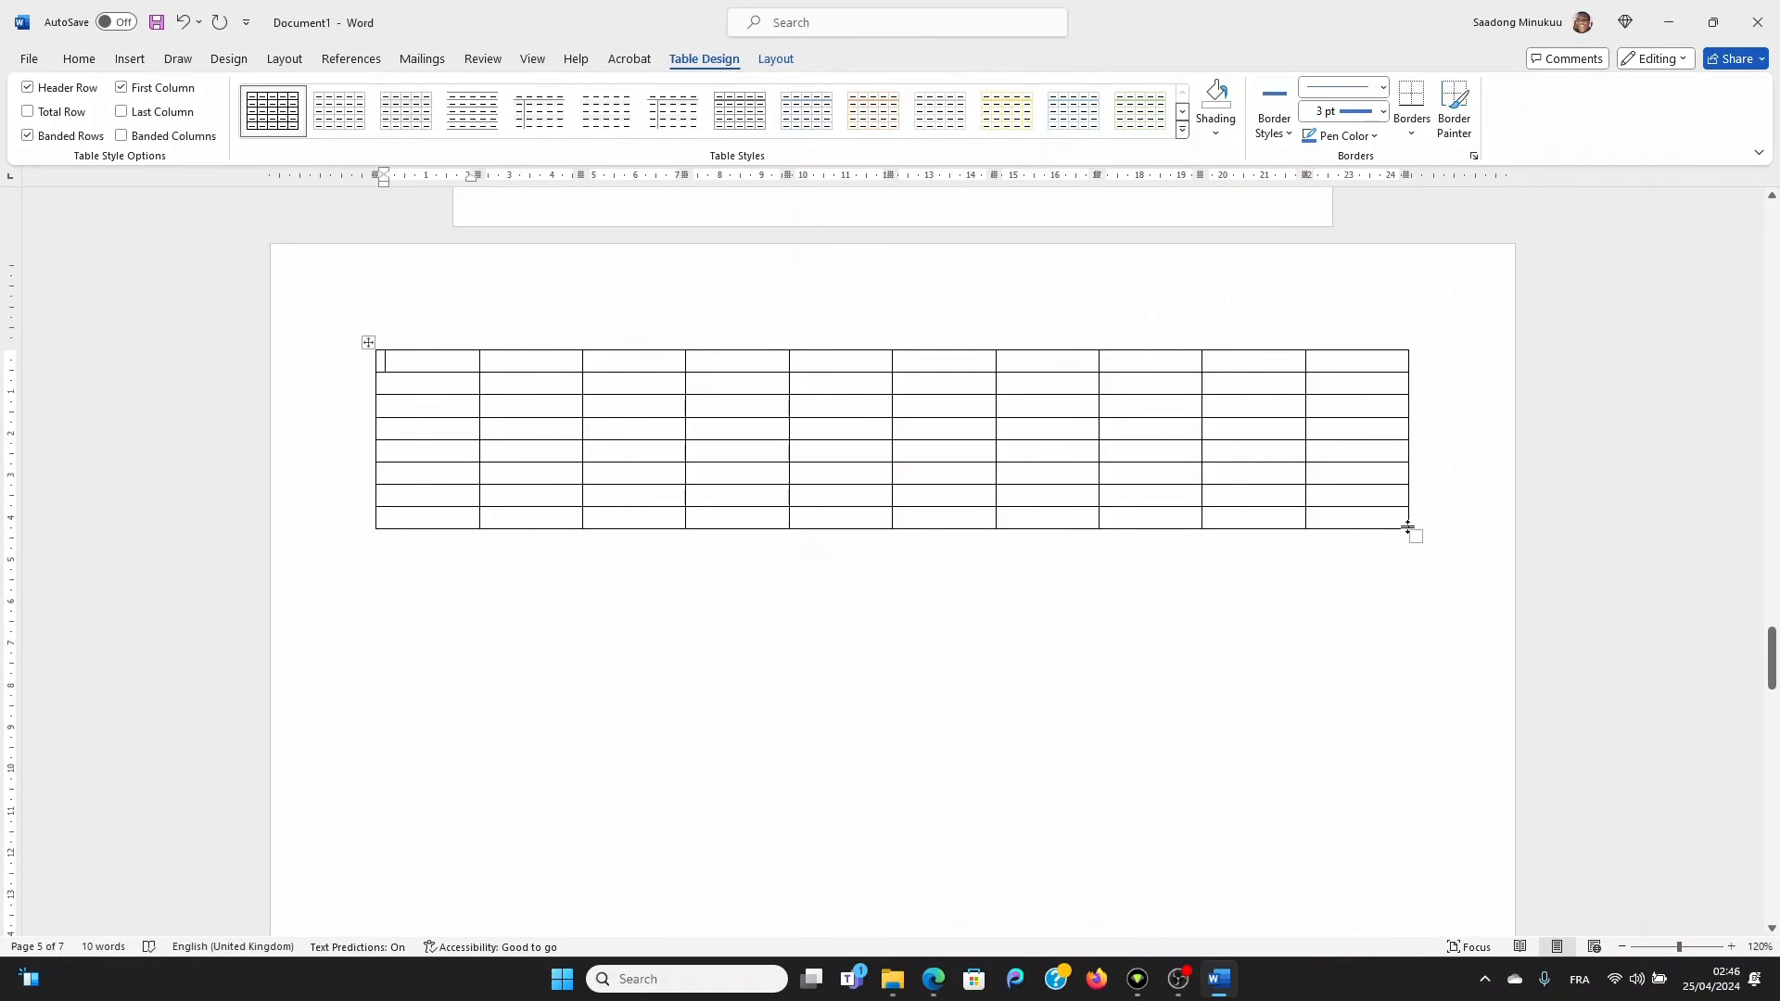
Step: Enlarge the table's height so that its rows fill most of the landscape page
{"action": "left_click_drag", "start_coordinate": [1411, 537], "coordinate": [1401, 918]}
{"action": "scroll", "coordinate": [1310, 762], "scroll_direction": "up", "scroll_amount": 10}
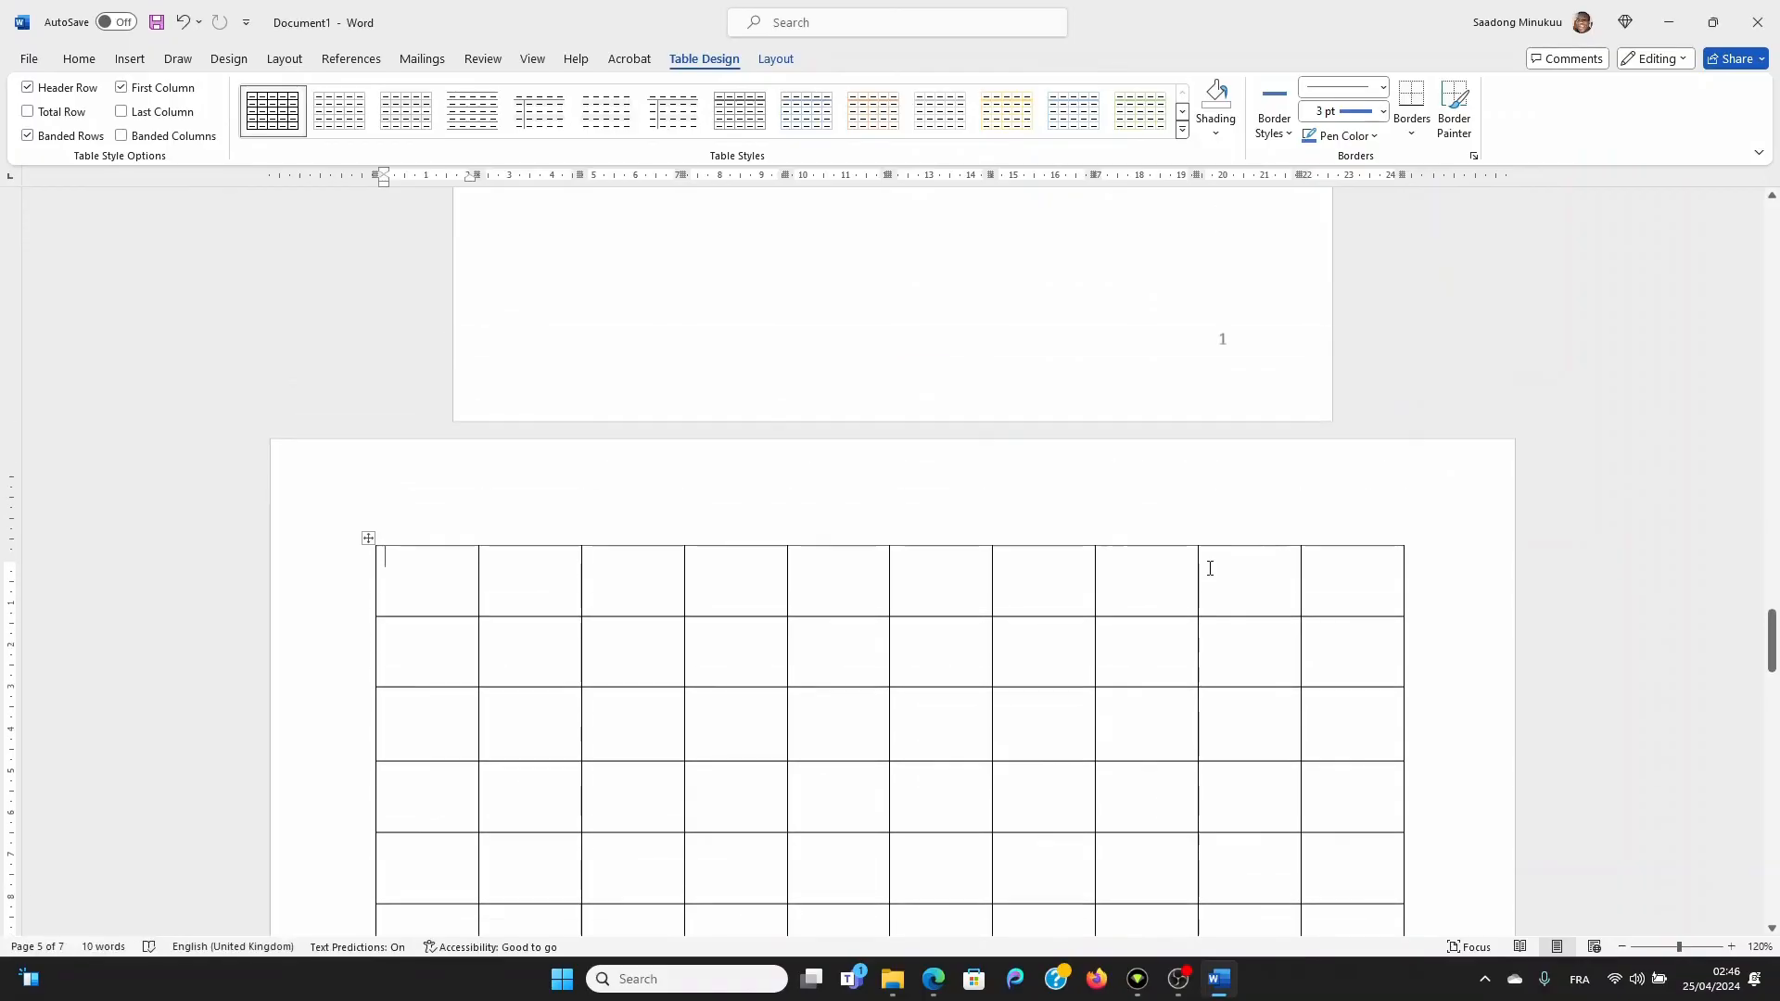
{"action": "scroll", "coordinate": [1280, 506], "scroll_direction": "up", "scroll_amount": 15}
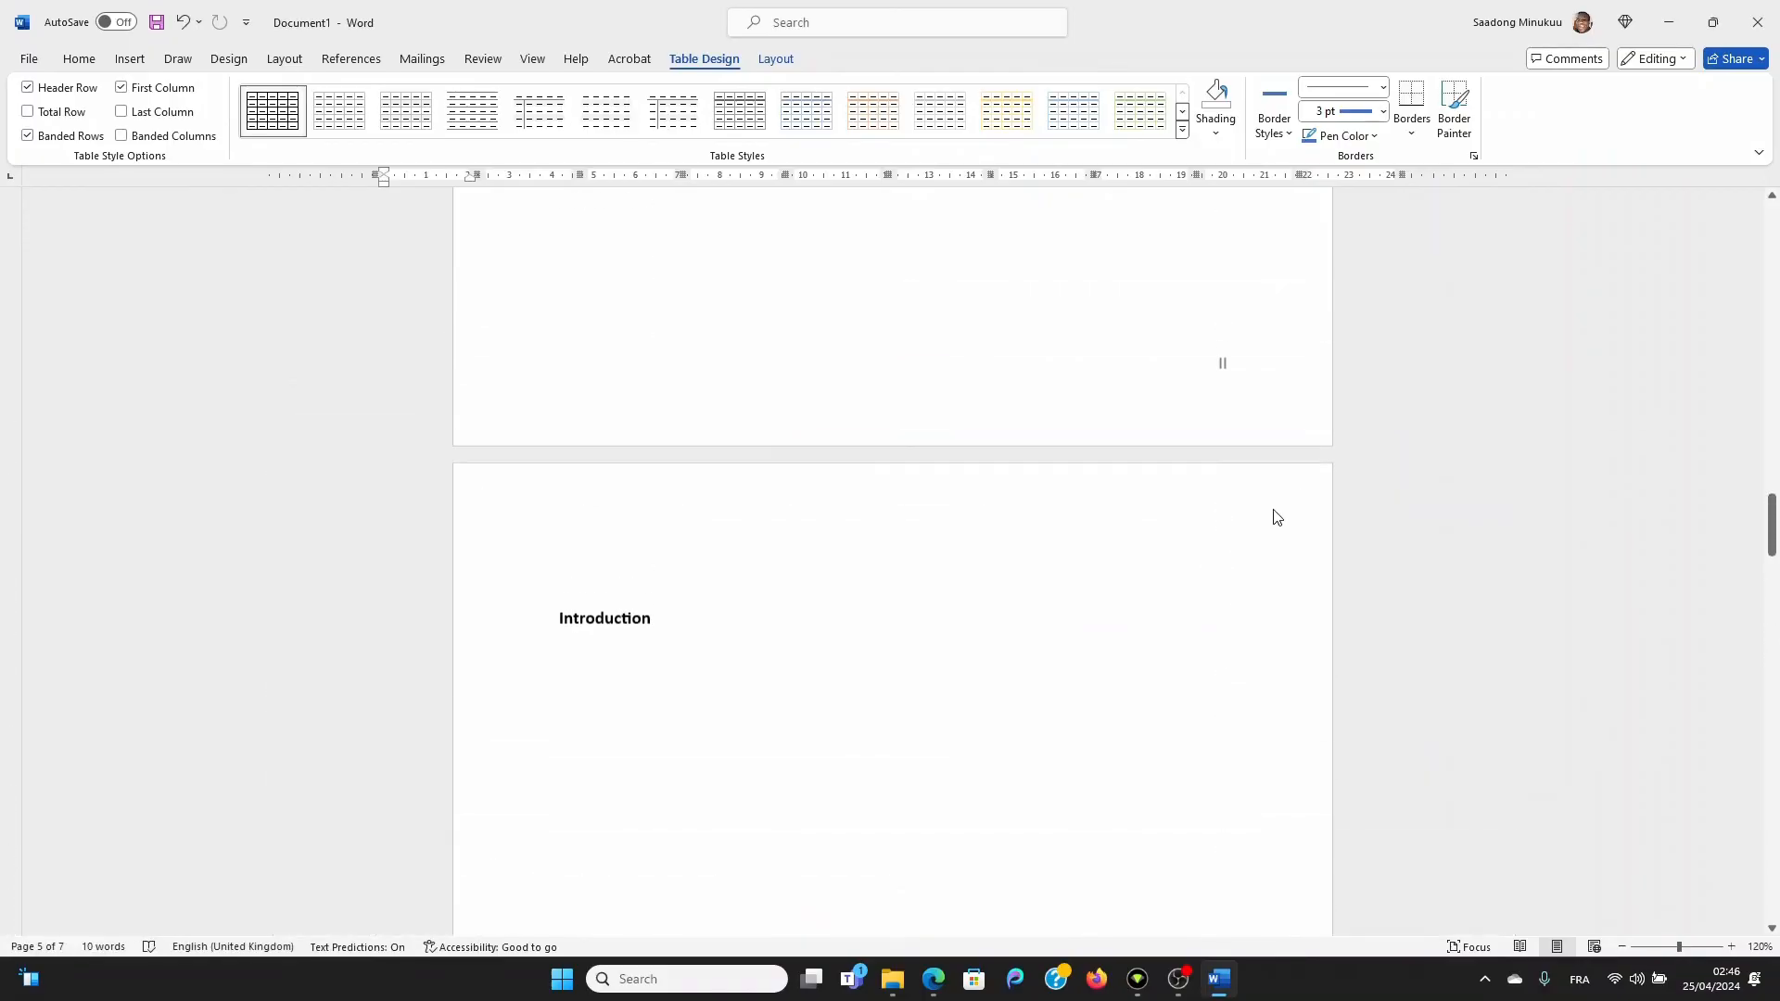
{"action": "scroll", "coordinate": [1284, 512], "scroll_direction": "down", "scroll_amount": 15}
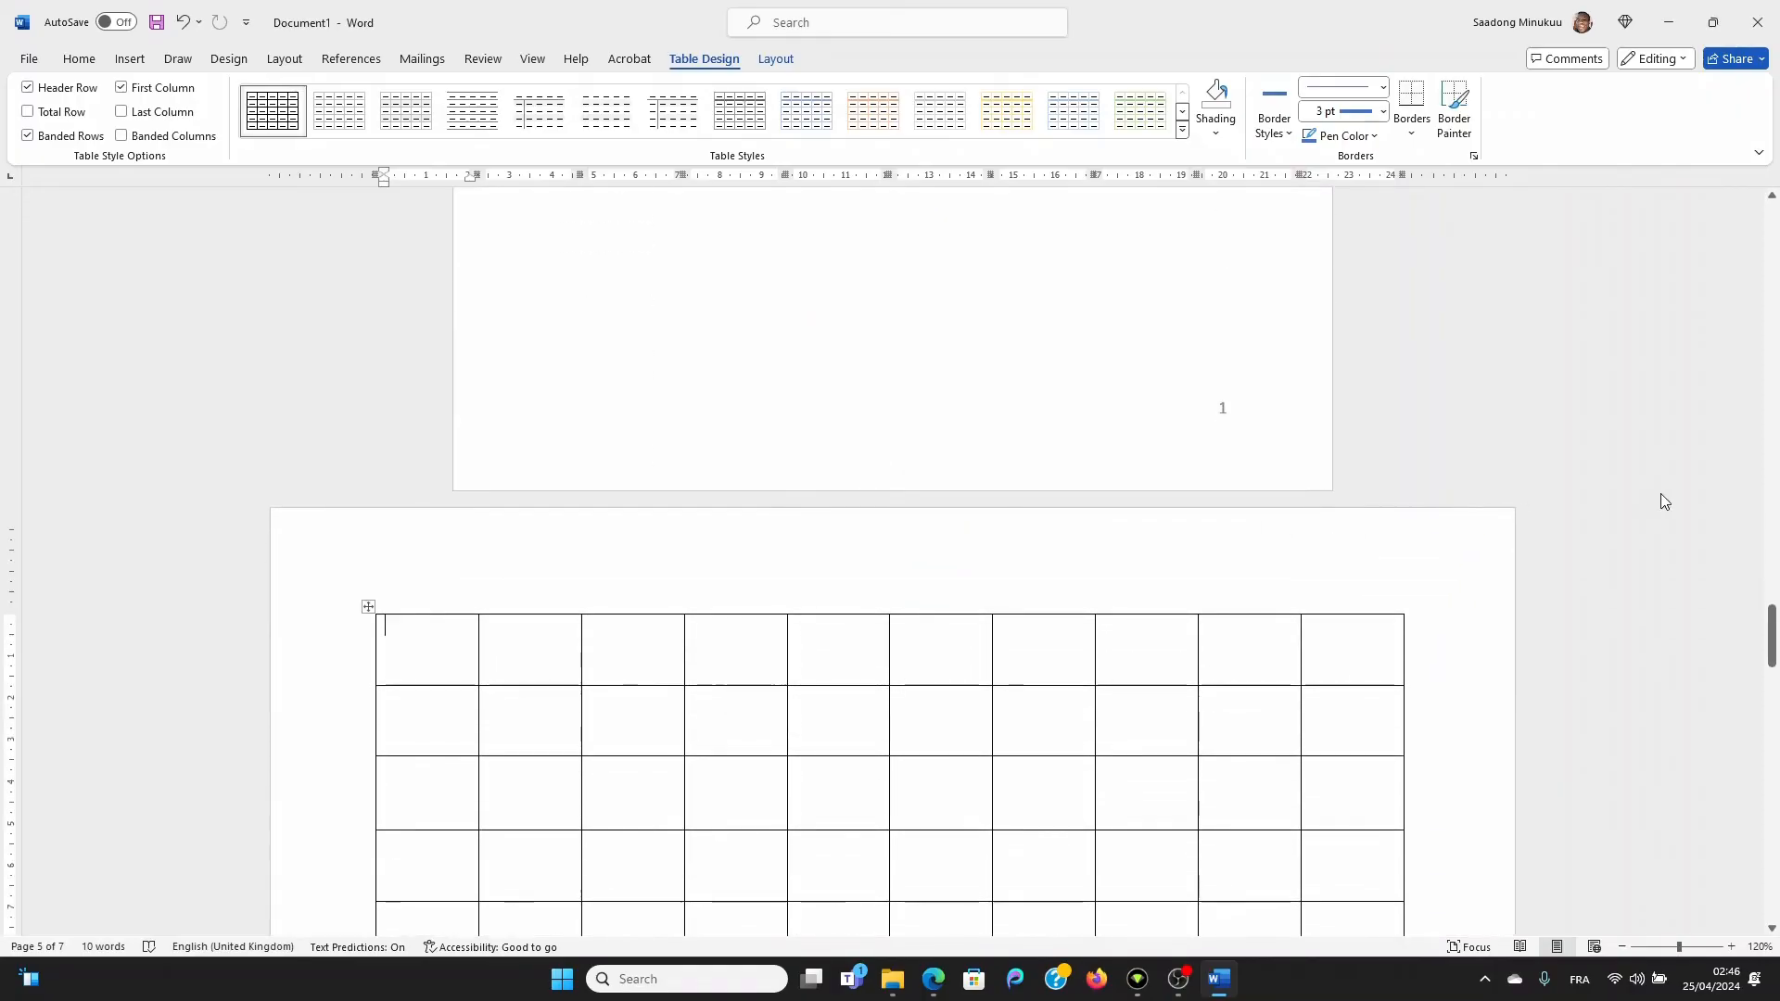
Step: Examine the page numbers and orientation of the pages that follow the table
{"action": "left_click_drag", "start_coordinate": [1773, 623], "coordinate": [1736, 676]}
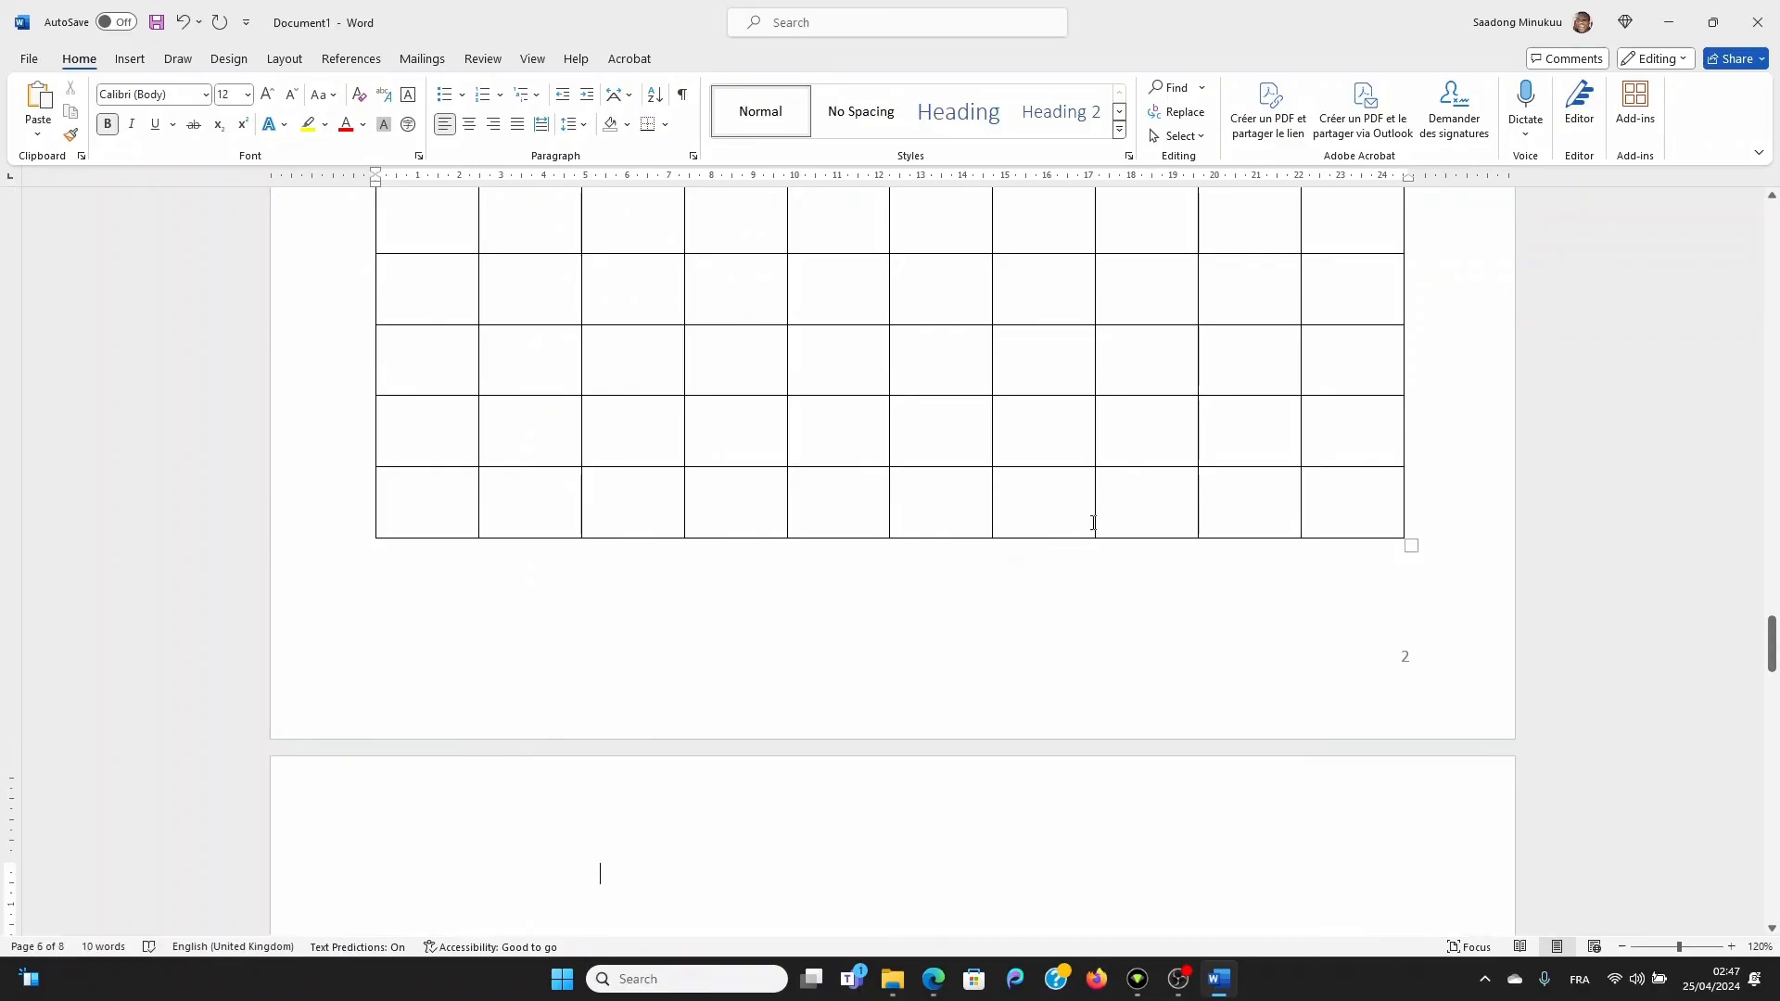
{"action": "scroll", "coordinate": [1093, 517], "scroll_direction": "down", "scroll_amount": 15}
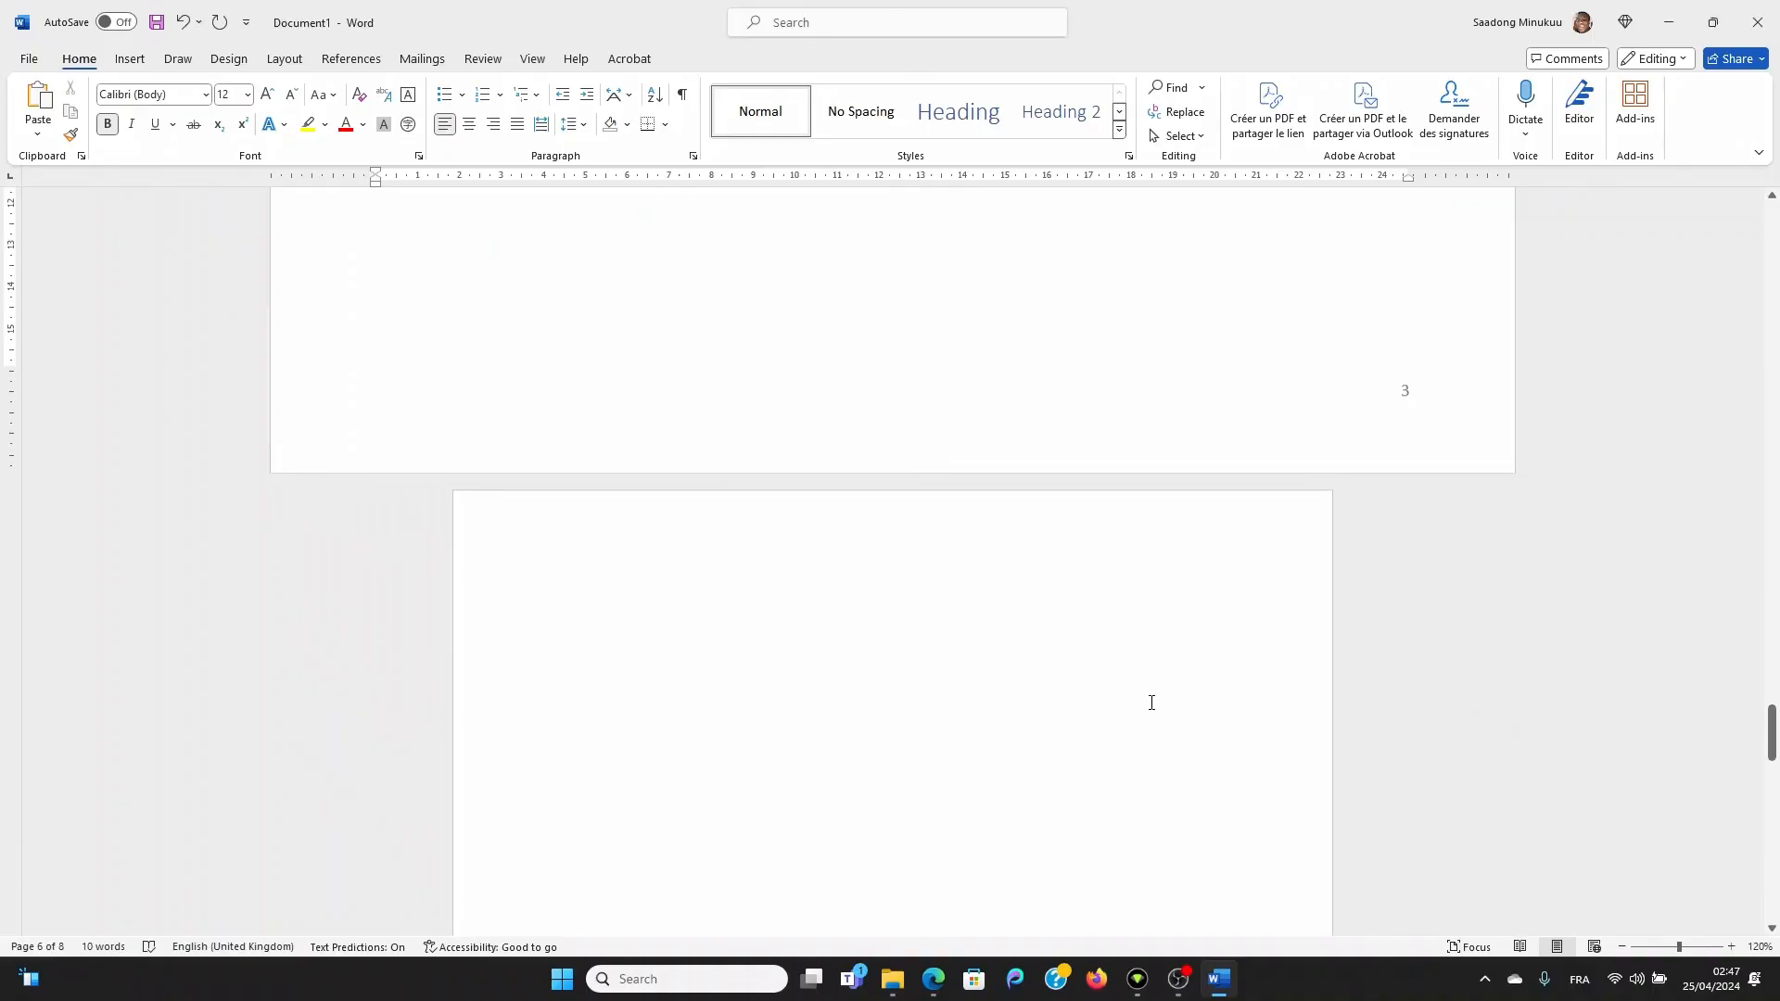
{"action": "scroll", "coordinate": [1140, 723], "scroll_direction": "up", "scroll_amount": 12}
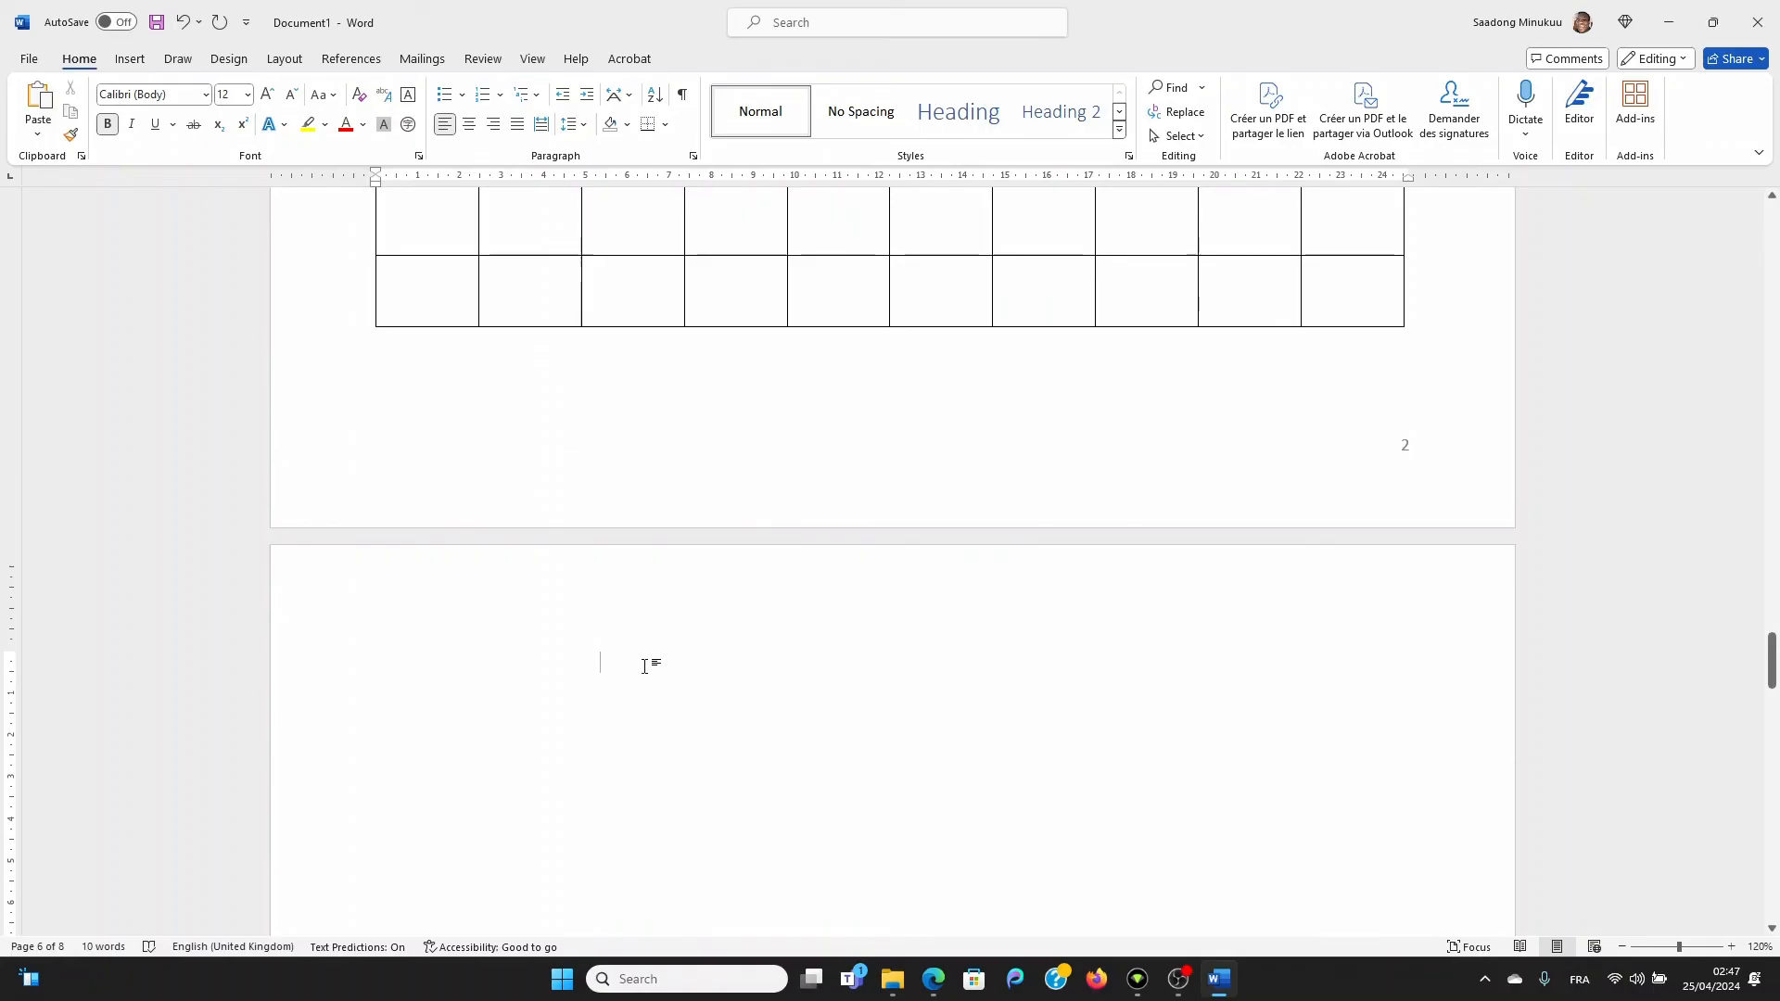
{"action": "scroll", "coordinate": [1029, 696], "scroll_direction": "down", "scroll_amount": 3}
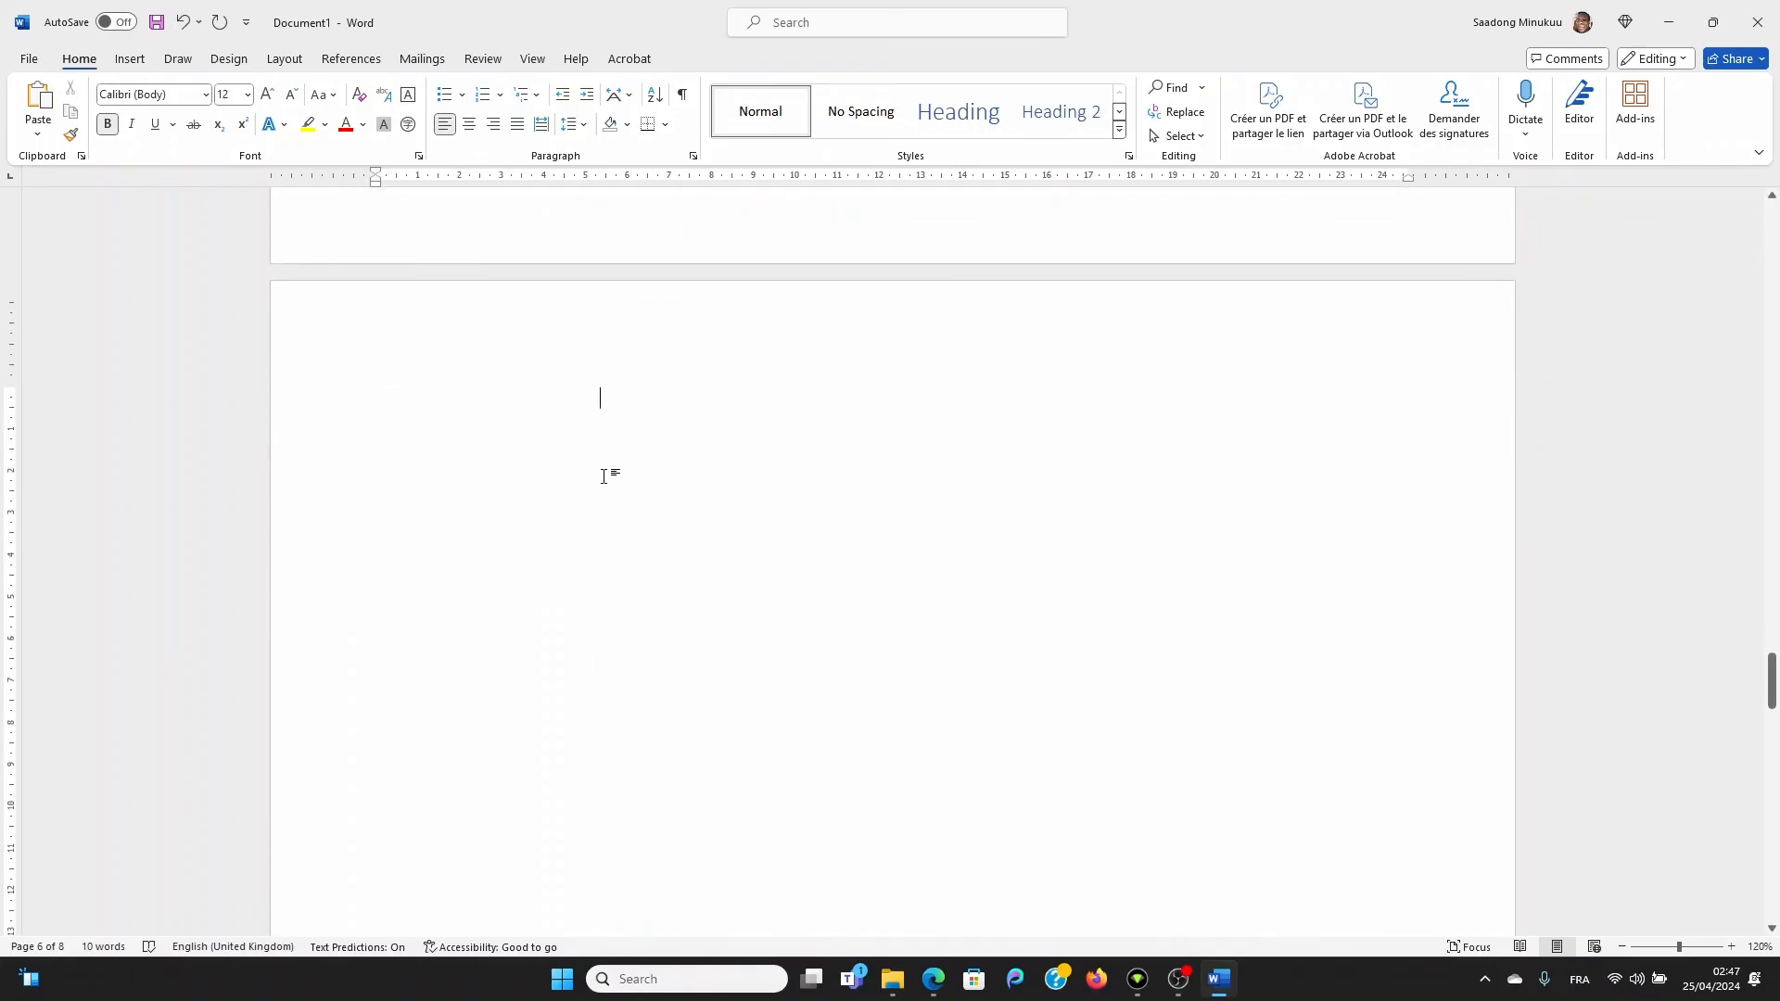
{"action": "scroll", "coordinate": [839, 611], "scroll_direction": "down", "scroll_amount": 7}
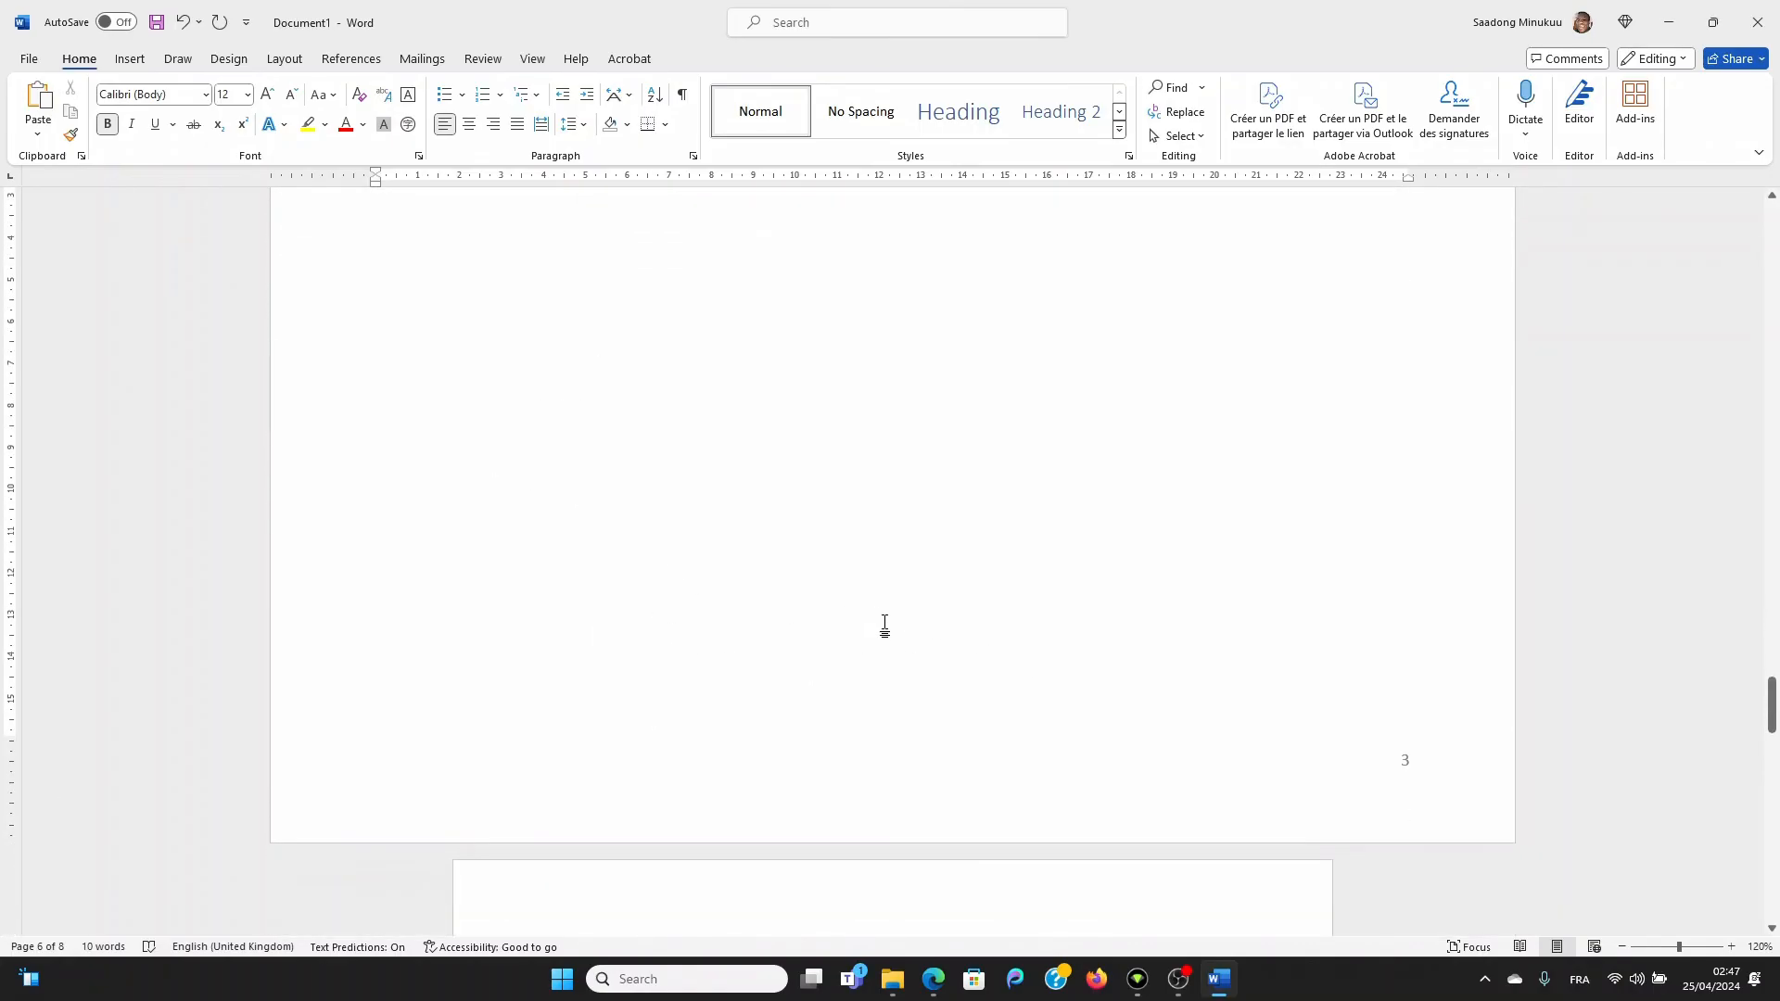
Step: Show the formatting marks and delete the page break and its paragraph mark on the blank landscape page after the table
{"action": "scroll", "coordinate": [844, 593], "scroll_direction": "up", "scroll_amount": 7}
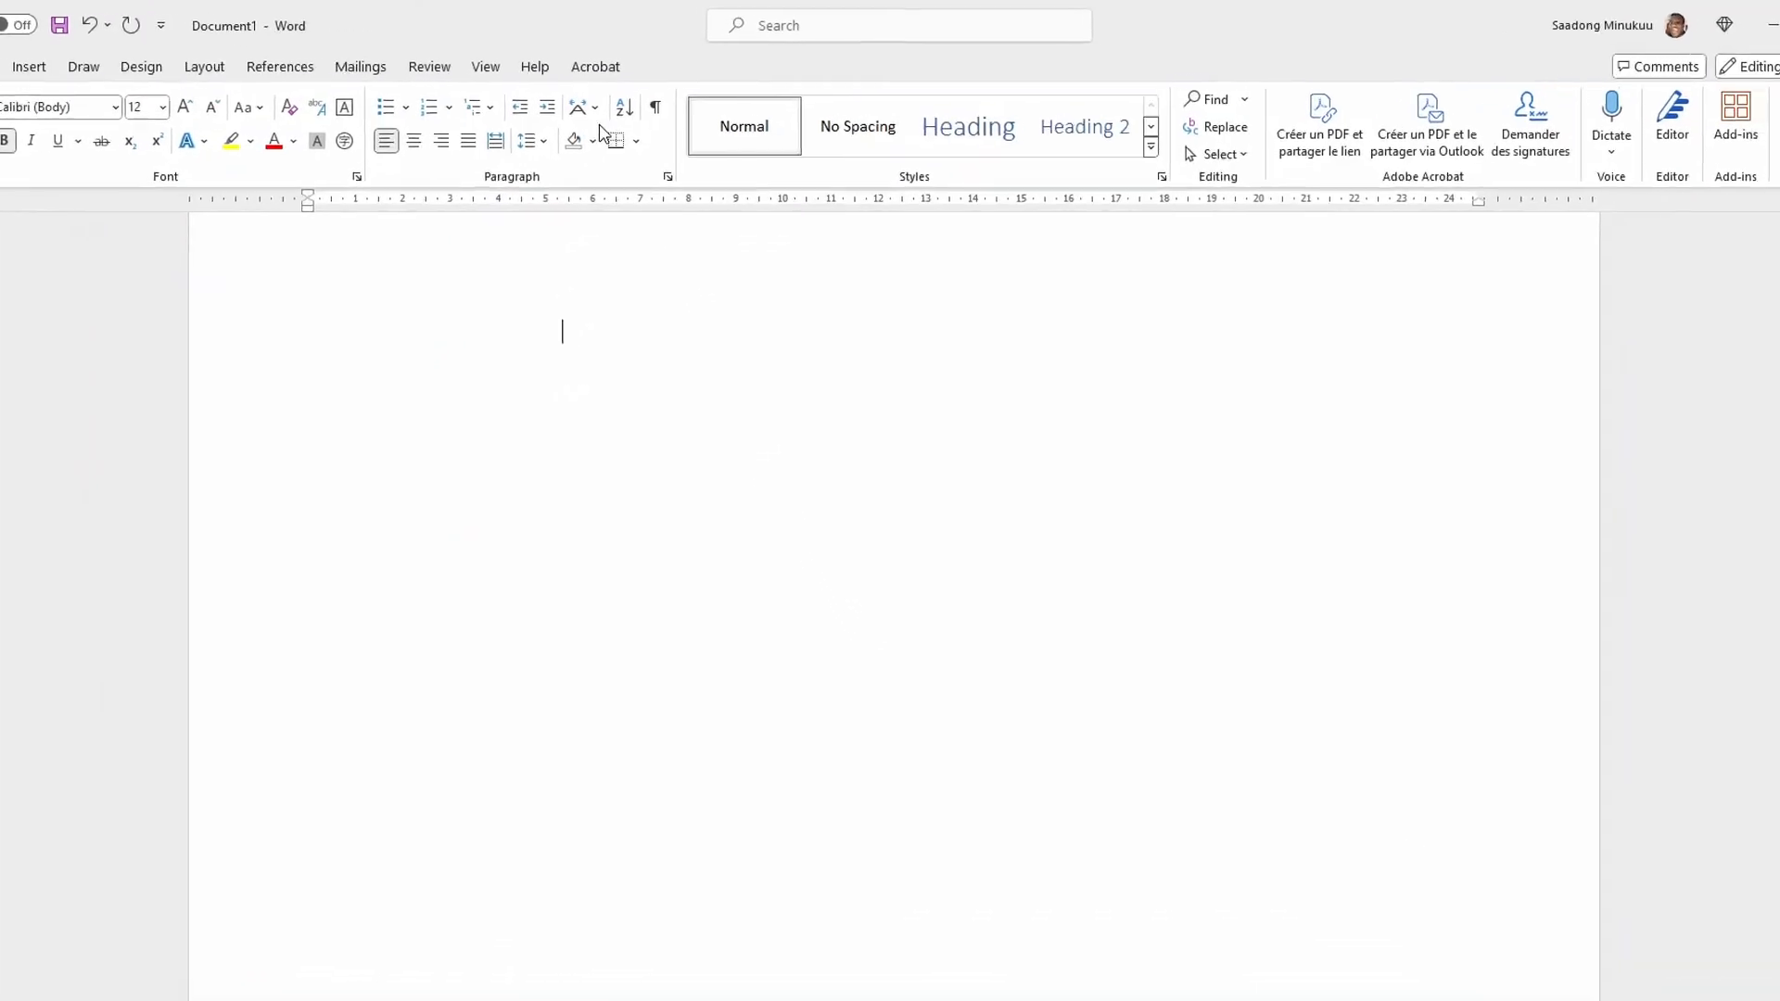
{"action": "left_click", "coordinate": [610, 134]}
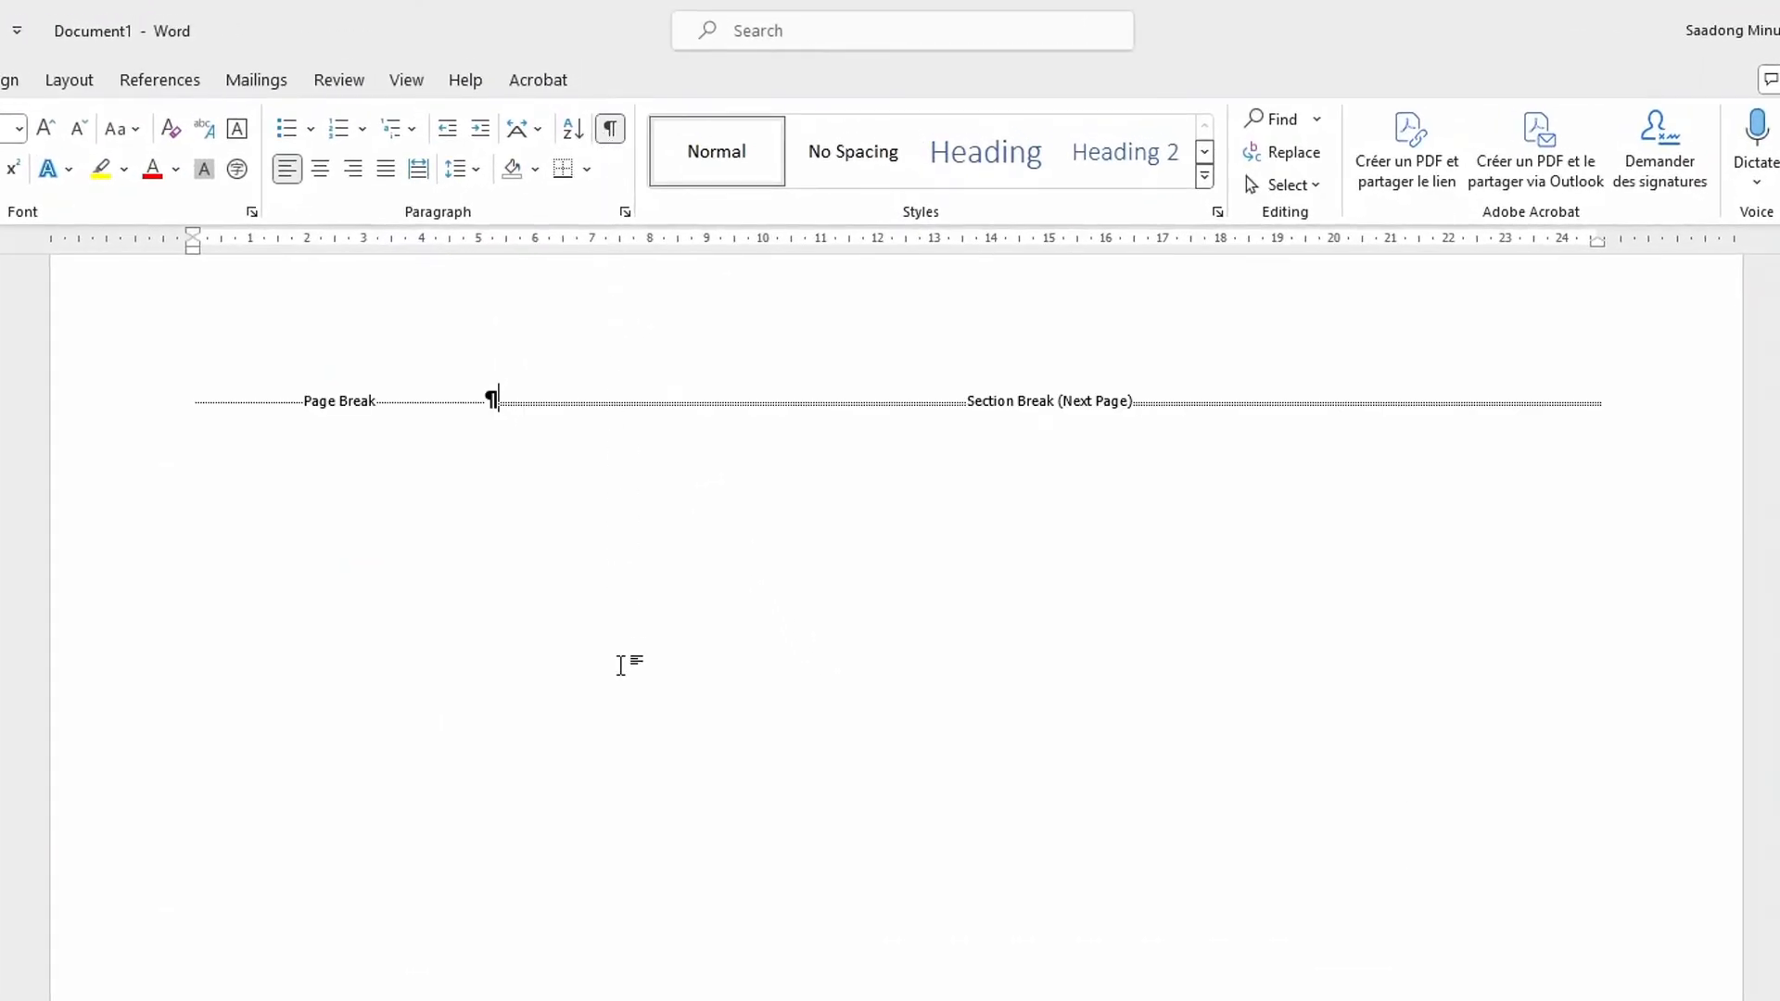
{"action": "scroll", "coordinate": [603, 604], "scroll_direction": "up", "scroll_amount": 3}
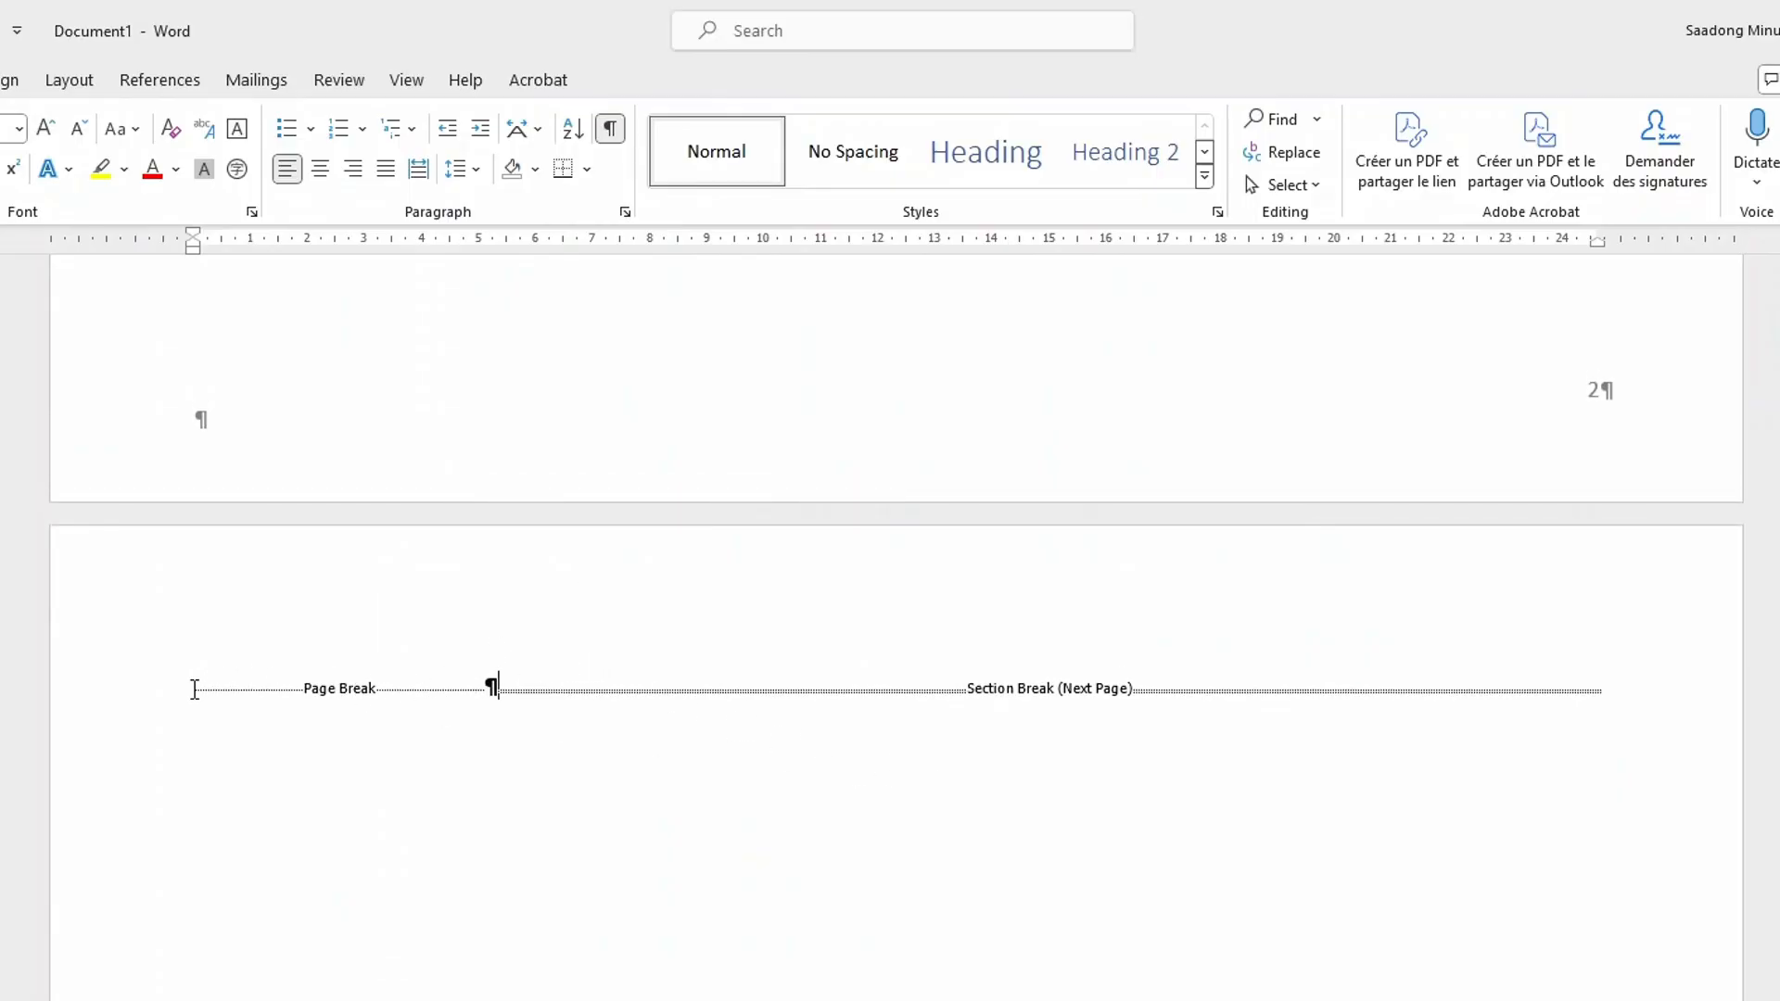
{"action": "left_click_drag", "start_coordinate": [194, 690], "coordinate": [498, 691]}
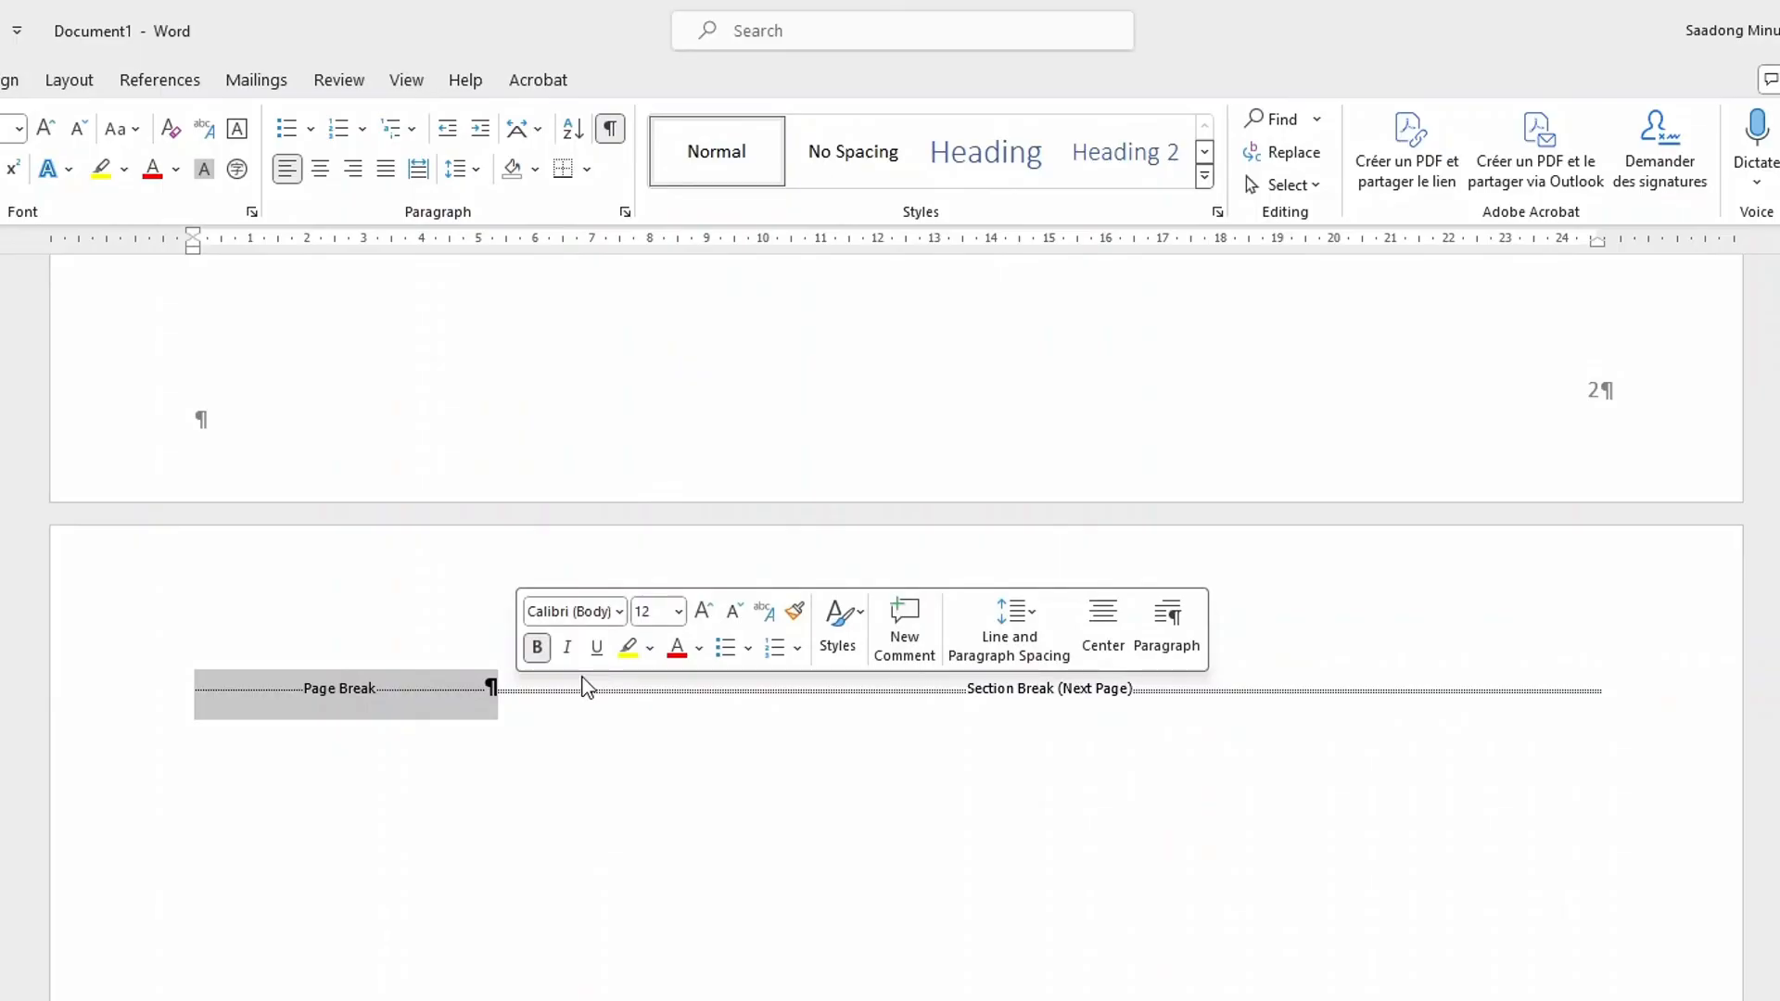
{"action": "key", "text": "Delete"}
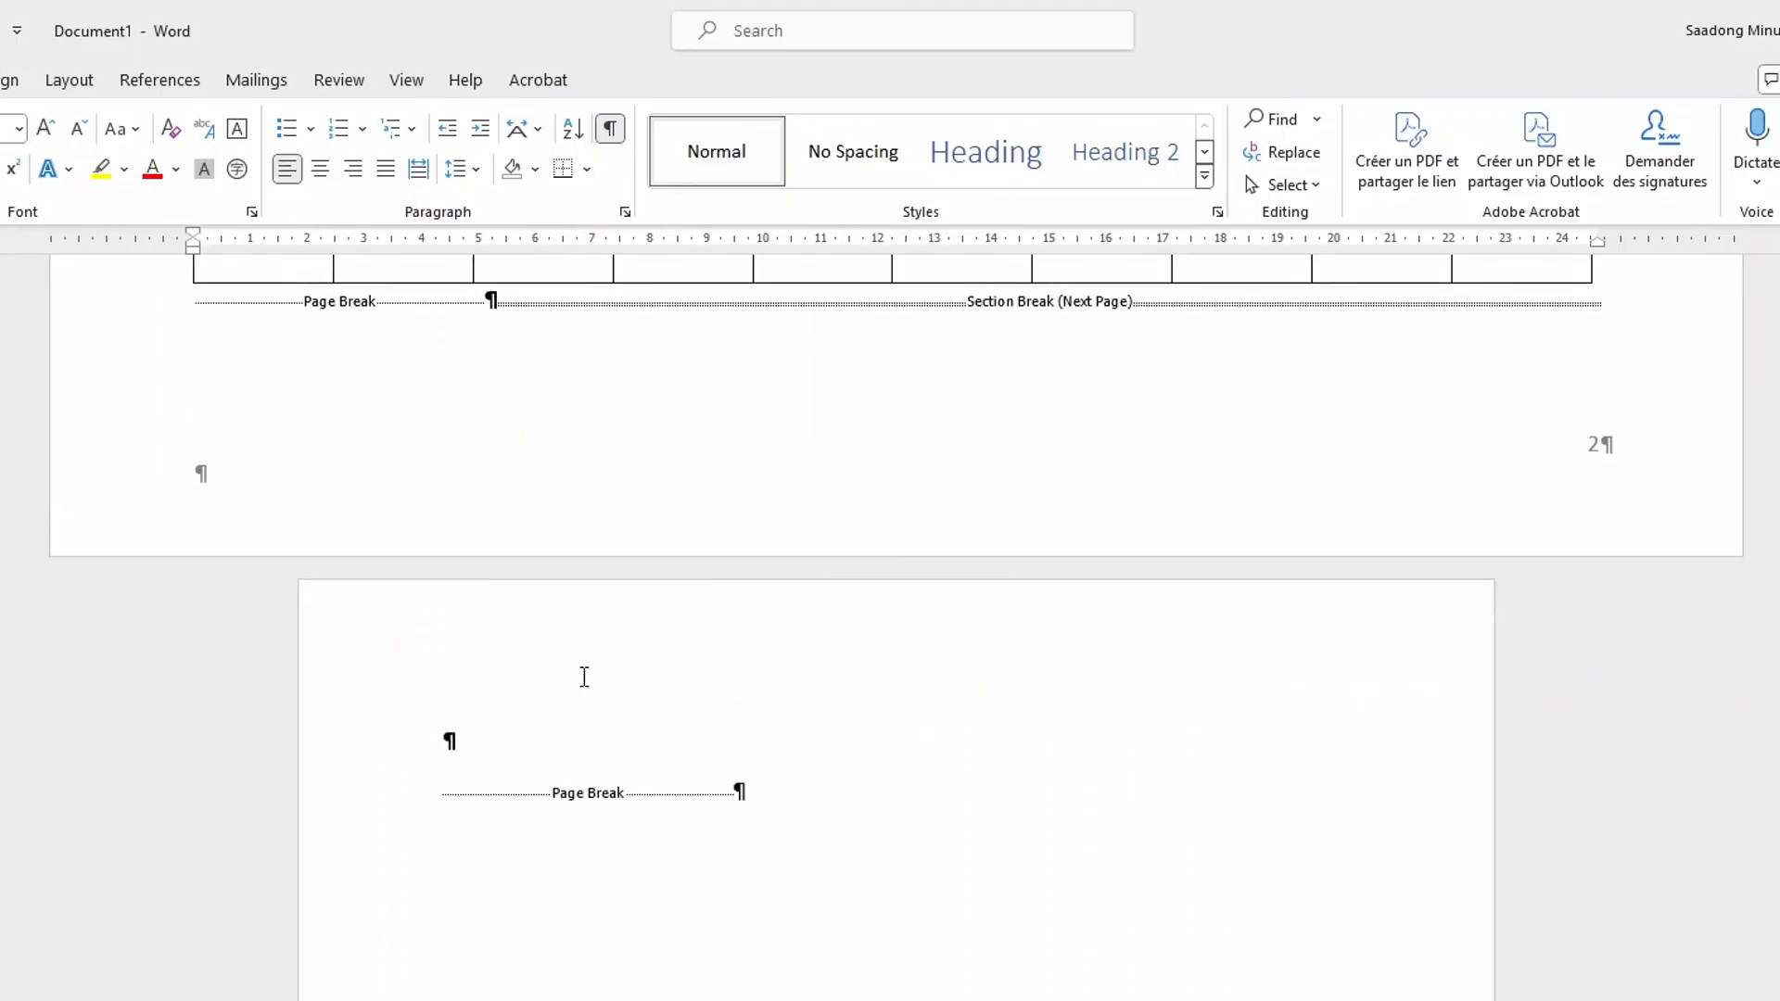
Step: Hide the formatting marks throughout the document
{"action": "scroll", "coordinate": [649, 797], "scroll_direction": "up", "scroll_amount": 7}
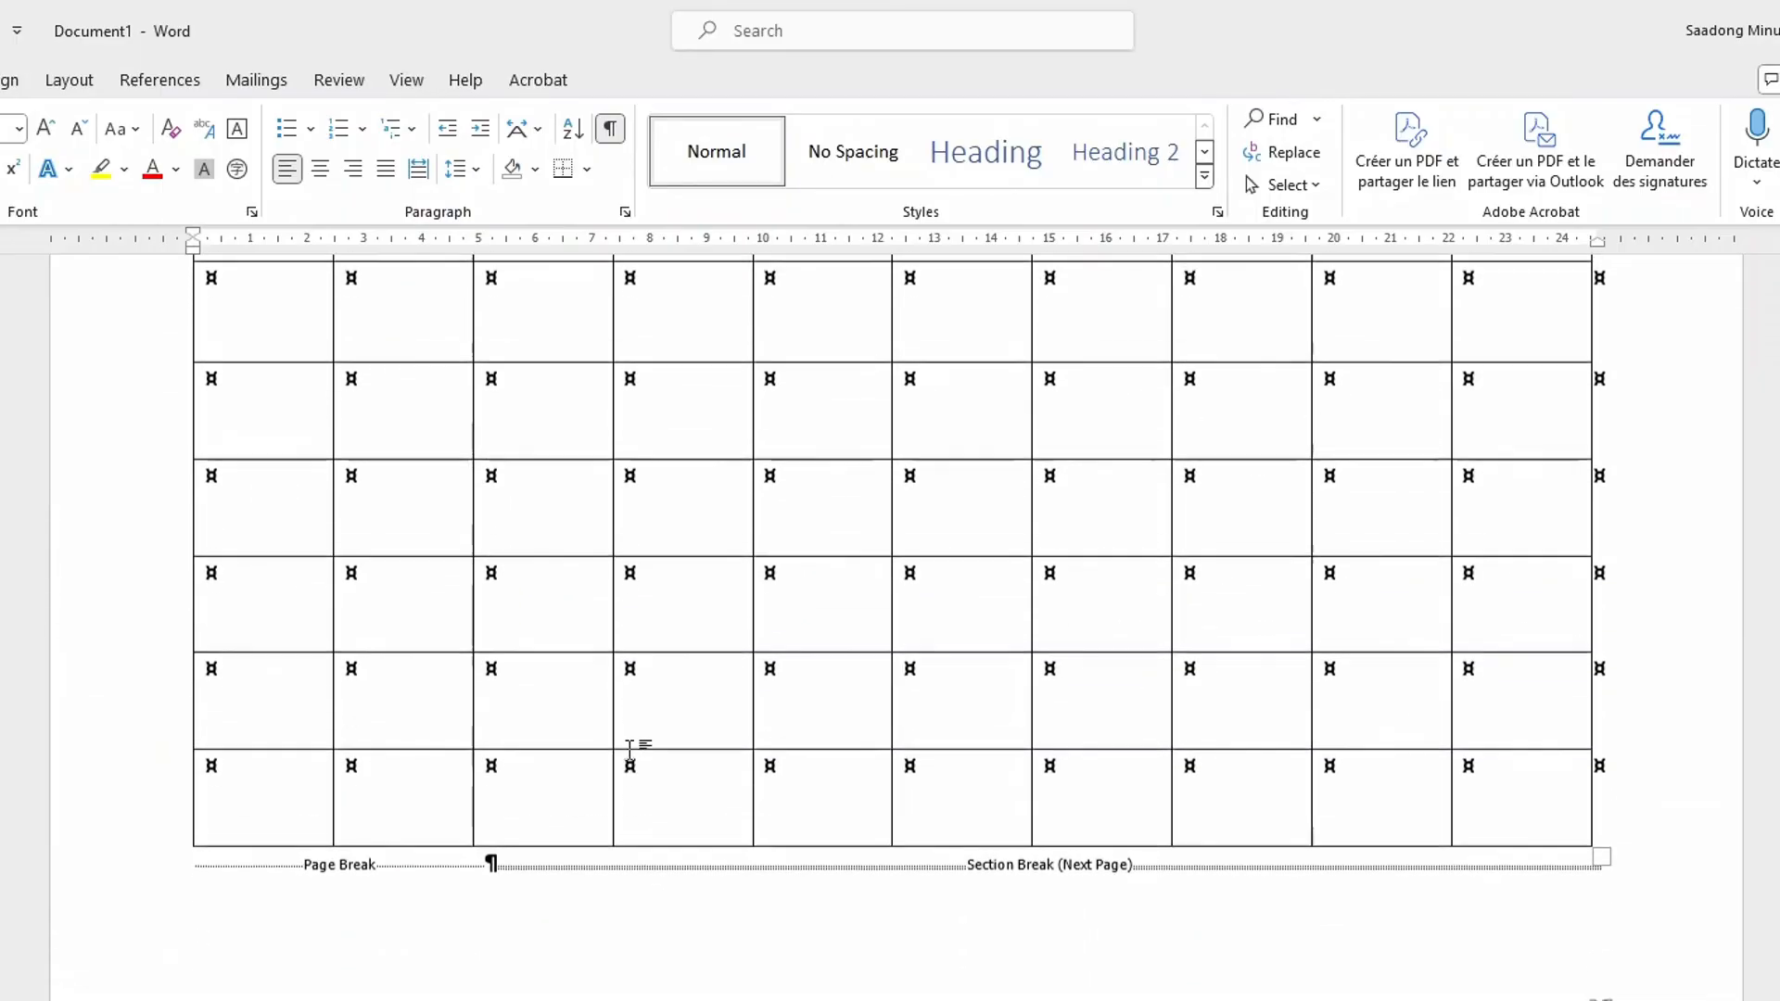
{"action": "scroll", "coordinate": [626, 747], "scroll_direction": "up", "scroll_amount": 4}
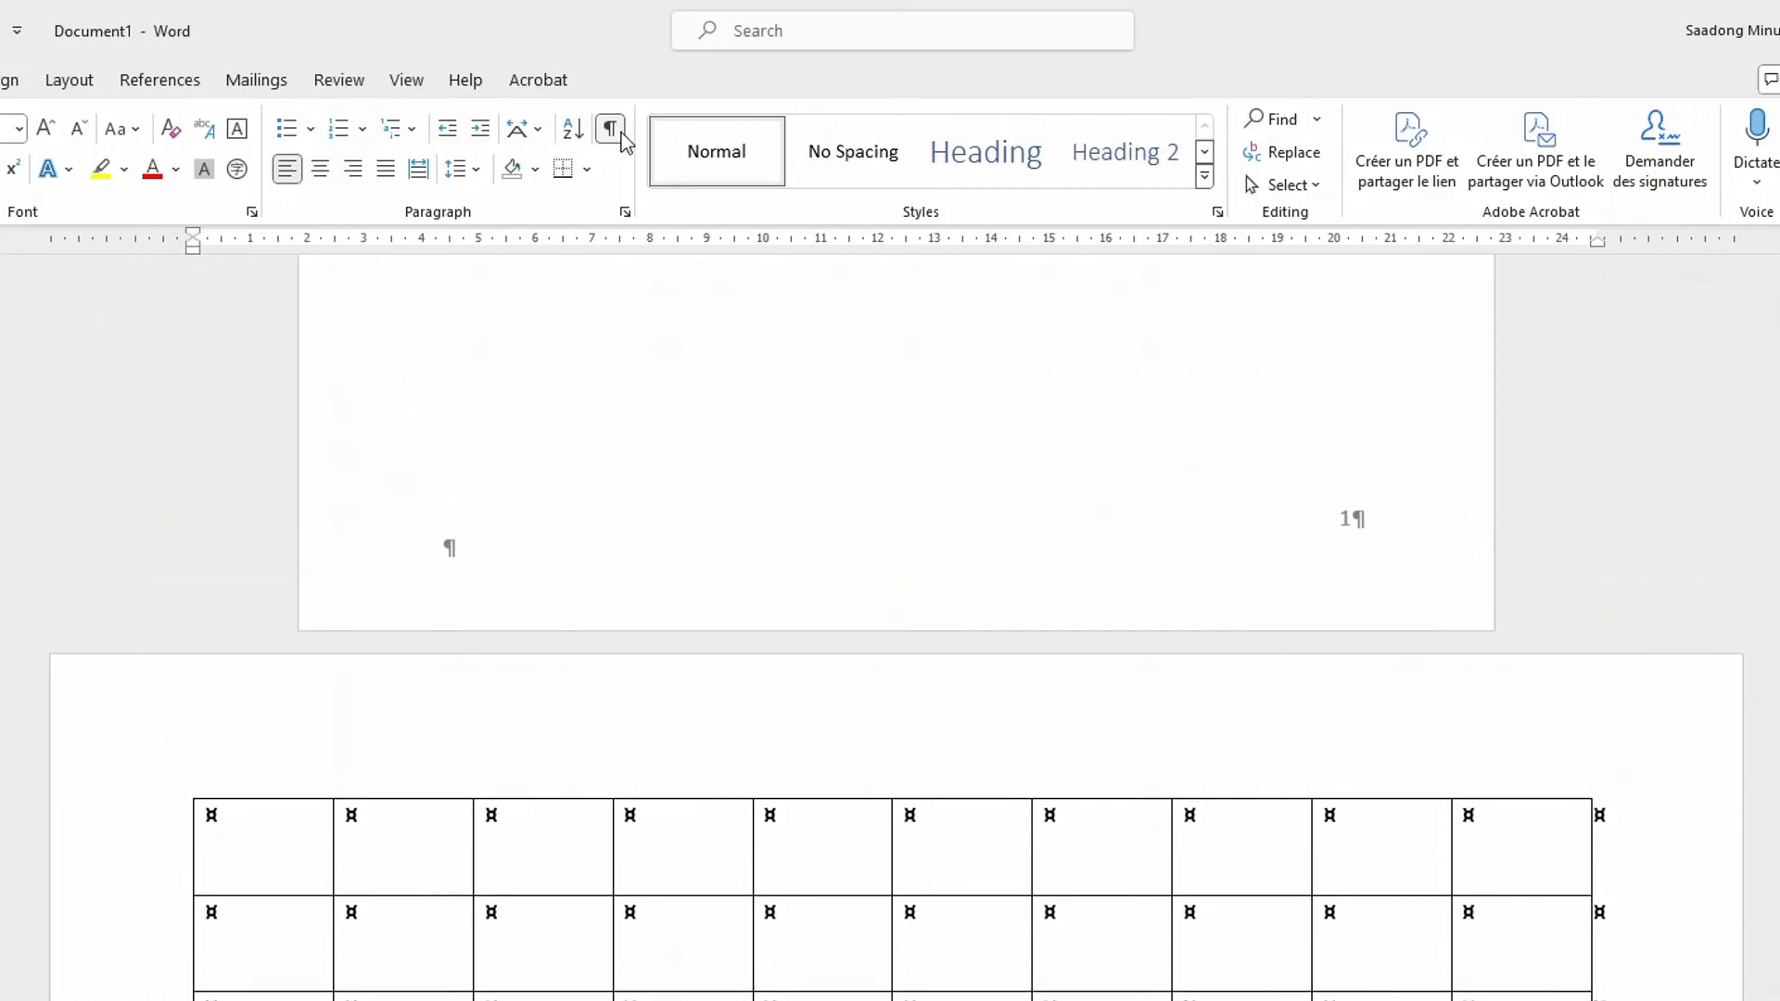
{"action": "left_click", "coordinate": [611, 130]}
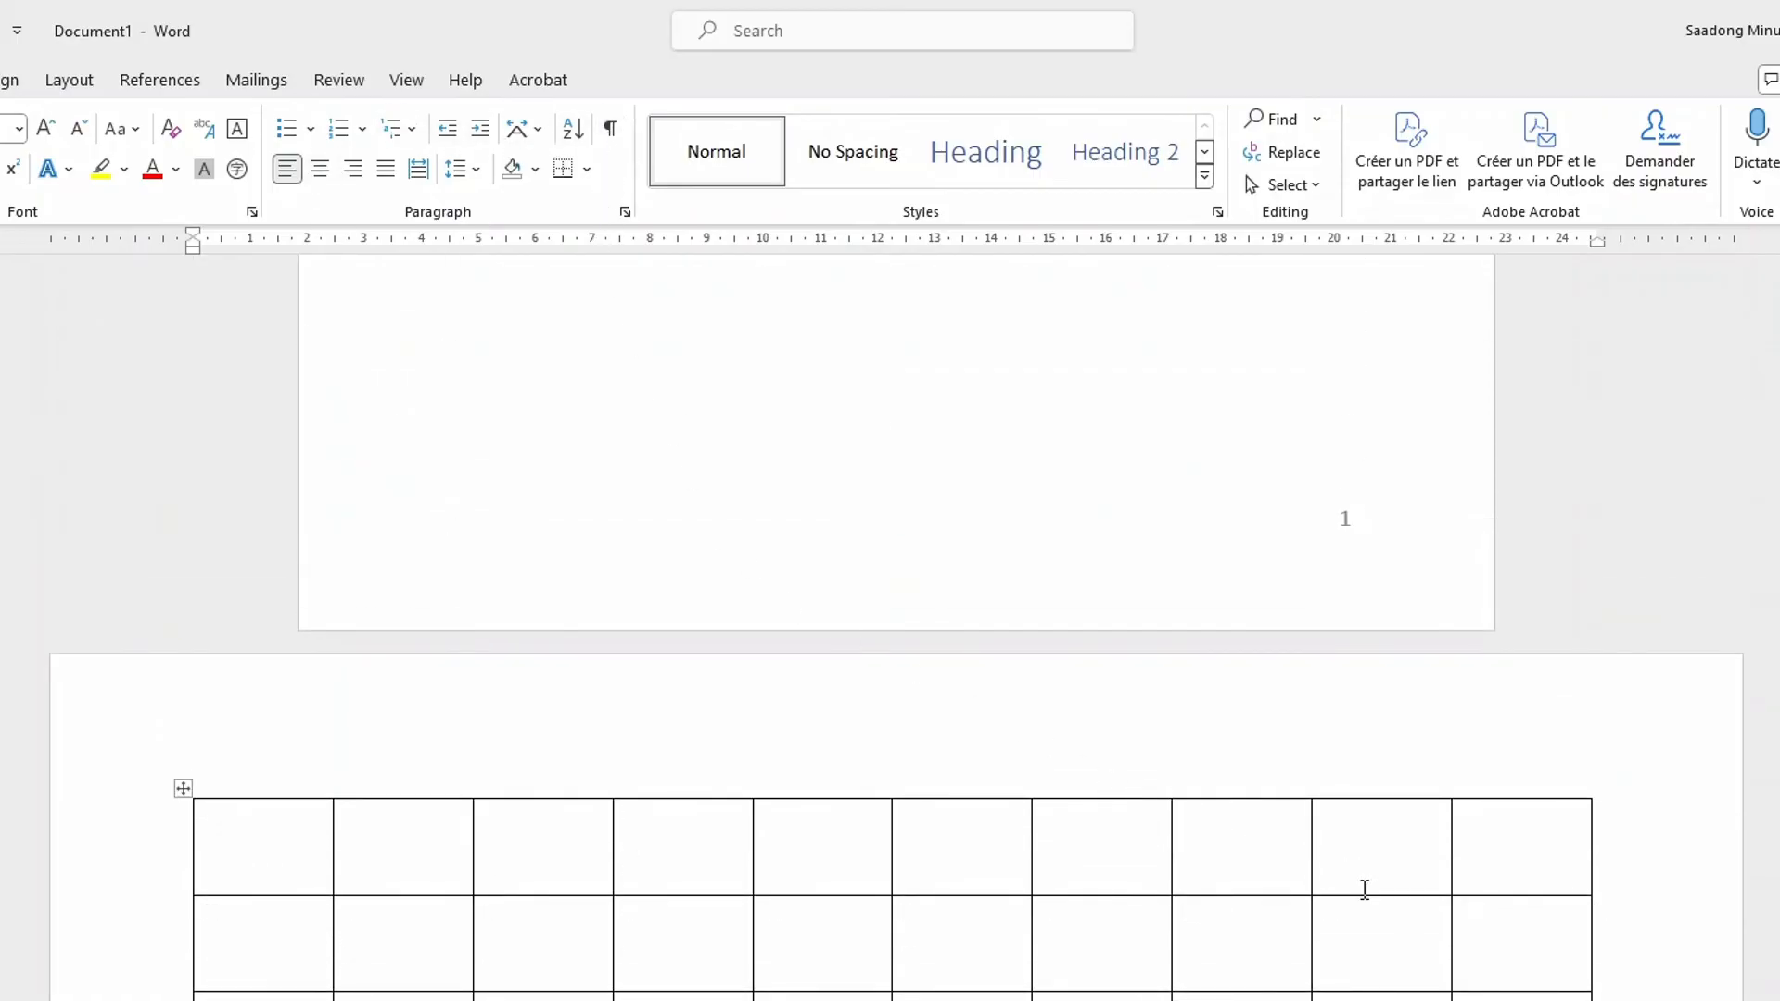
Step: Review the page numbering, orientation and borders from the landscape table pages back to the cover page
{"action": "scroll", "coordinate": [1337, 763], "scroll_direction": "down", "scroll_amount": 5}
{"action": "scroll", "coordinate": [1298, 741], "scroll_direction": "down", "scroll_amount": 5}
{"action": "scroll", "coordinate": [1181, 775], "scroll_direction": "up", "scroll_amount": 5}
{"action": "scroll", "coordinate": [1176, 751], "scroll_direction": "down", "scroll_amount": 5}
{"action": "scroll", "coordinate": [1126, 805], "scroll_direction": "down", "scroll_amount": 2, "text": "ctrl"}
{"action": "scroll", "coordinate": [1149, 797], "scroll_direction": "up", "scroll_amount": 15}
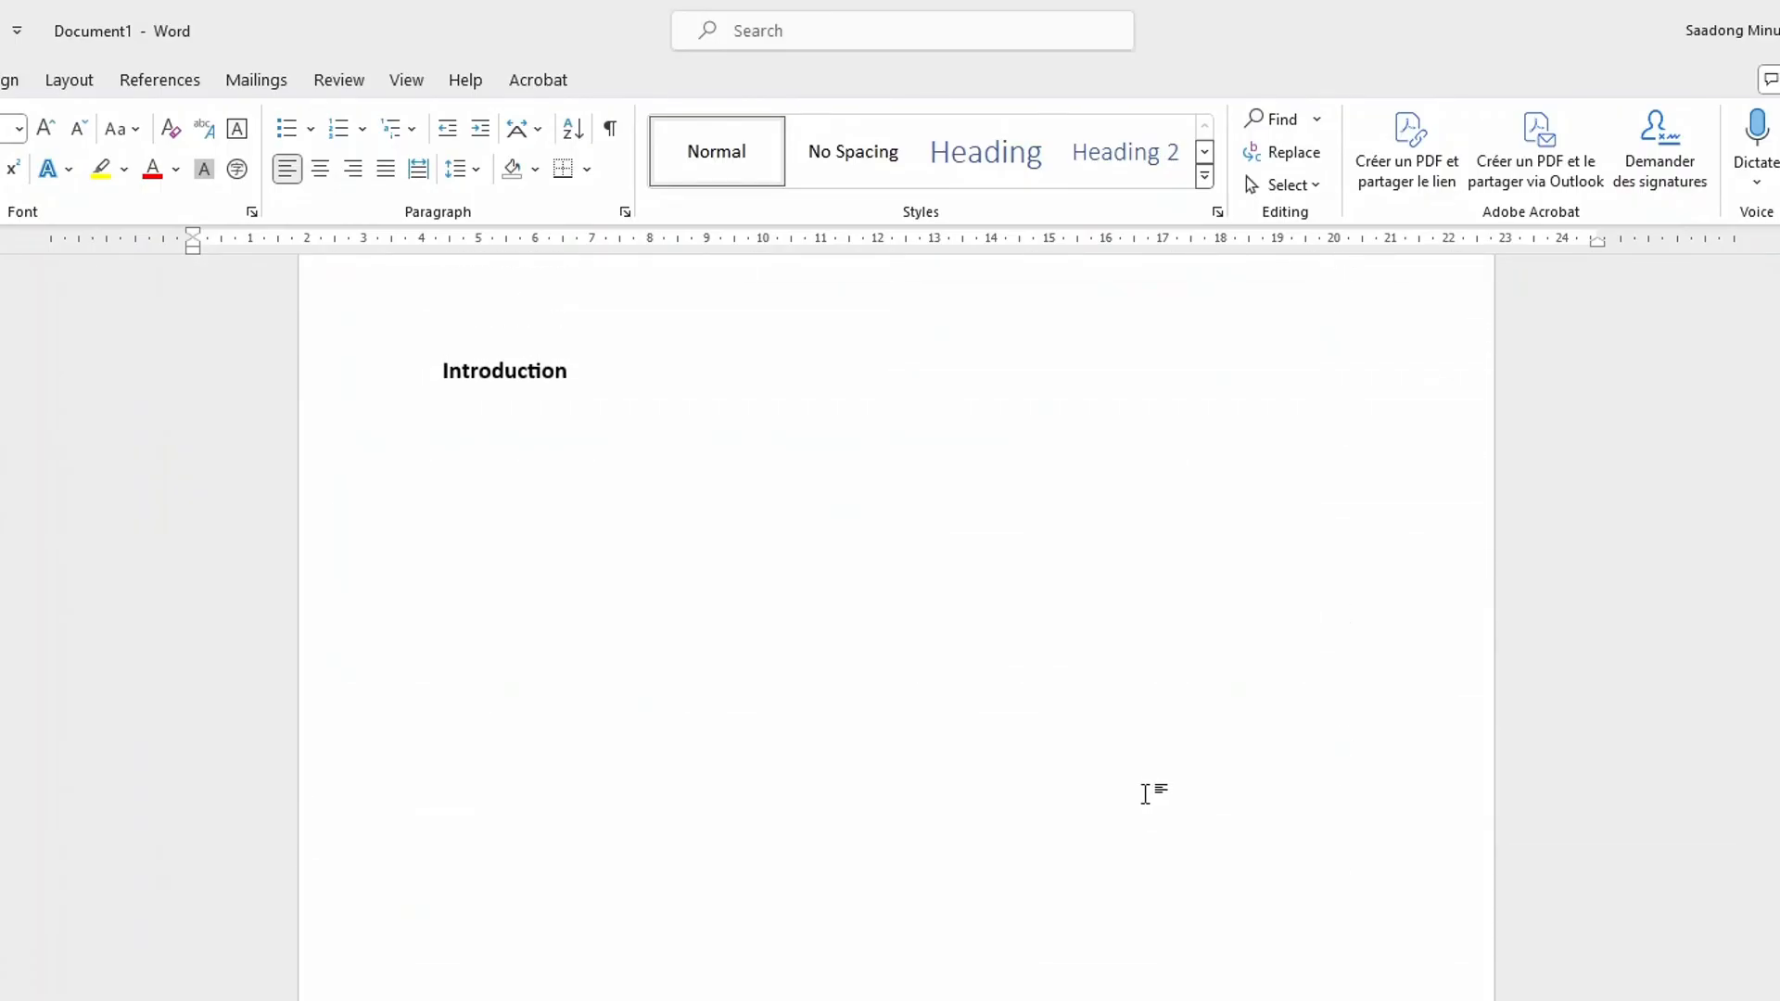
{"action": "scroll", "coordinate": [1154, 788], "scroll_direction": "up", "scroll_amount": 15}
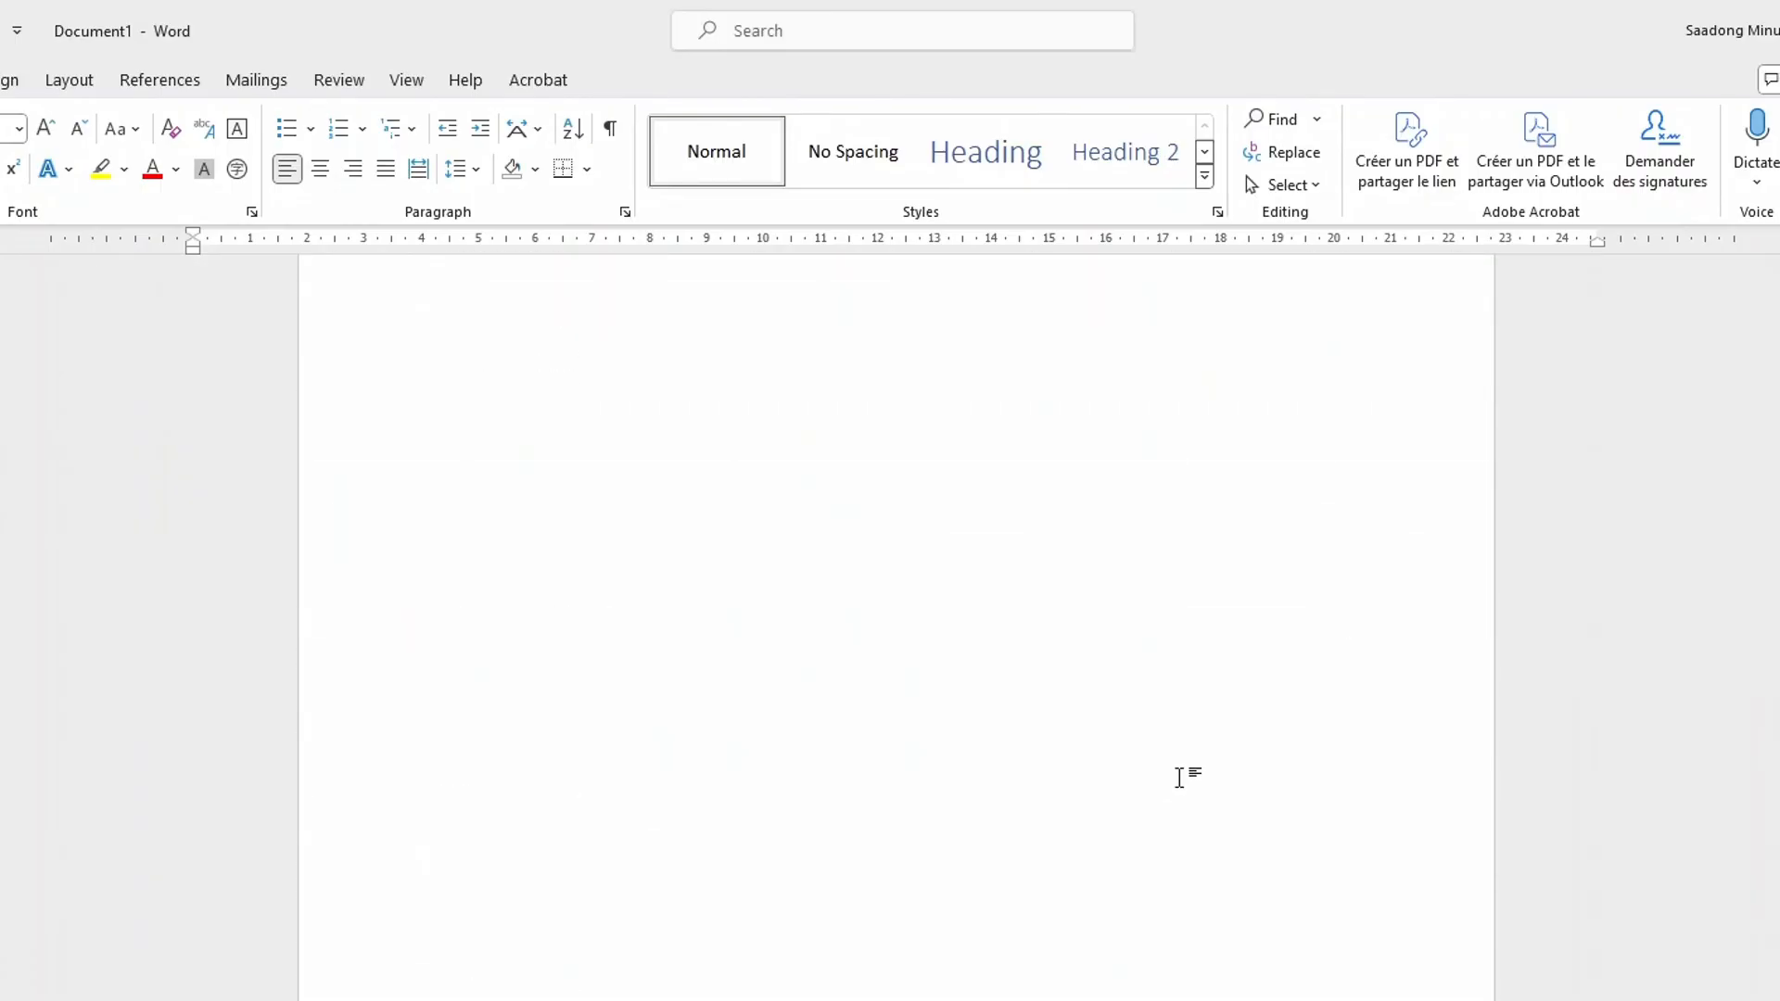
{"action": "scroll", "coordinate": [1189, 777], "scroll_direction": "up", "scroll_amount": 10}
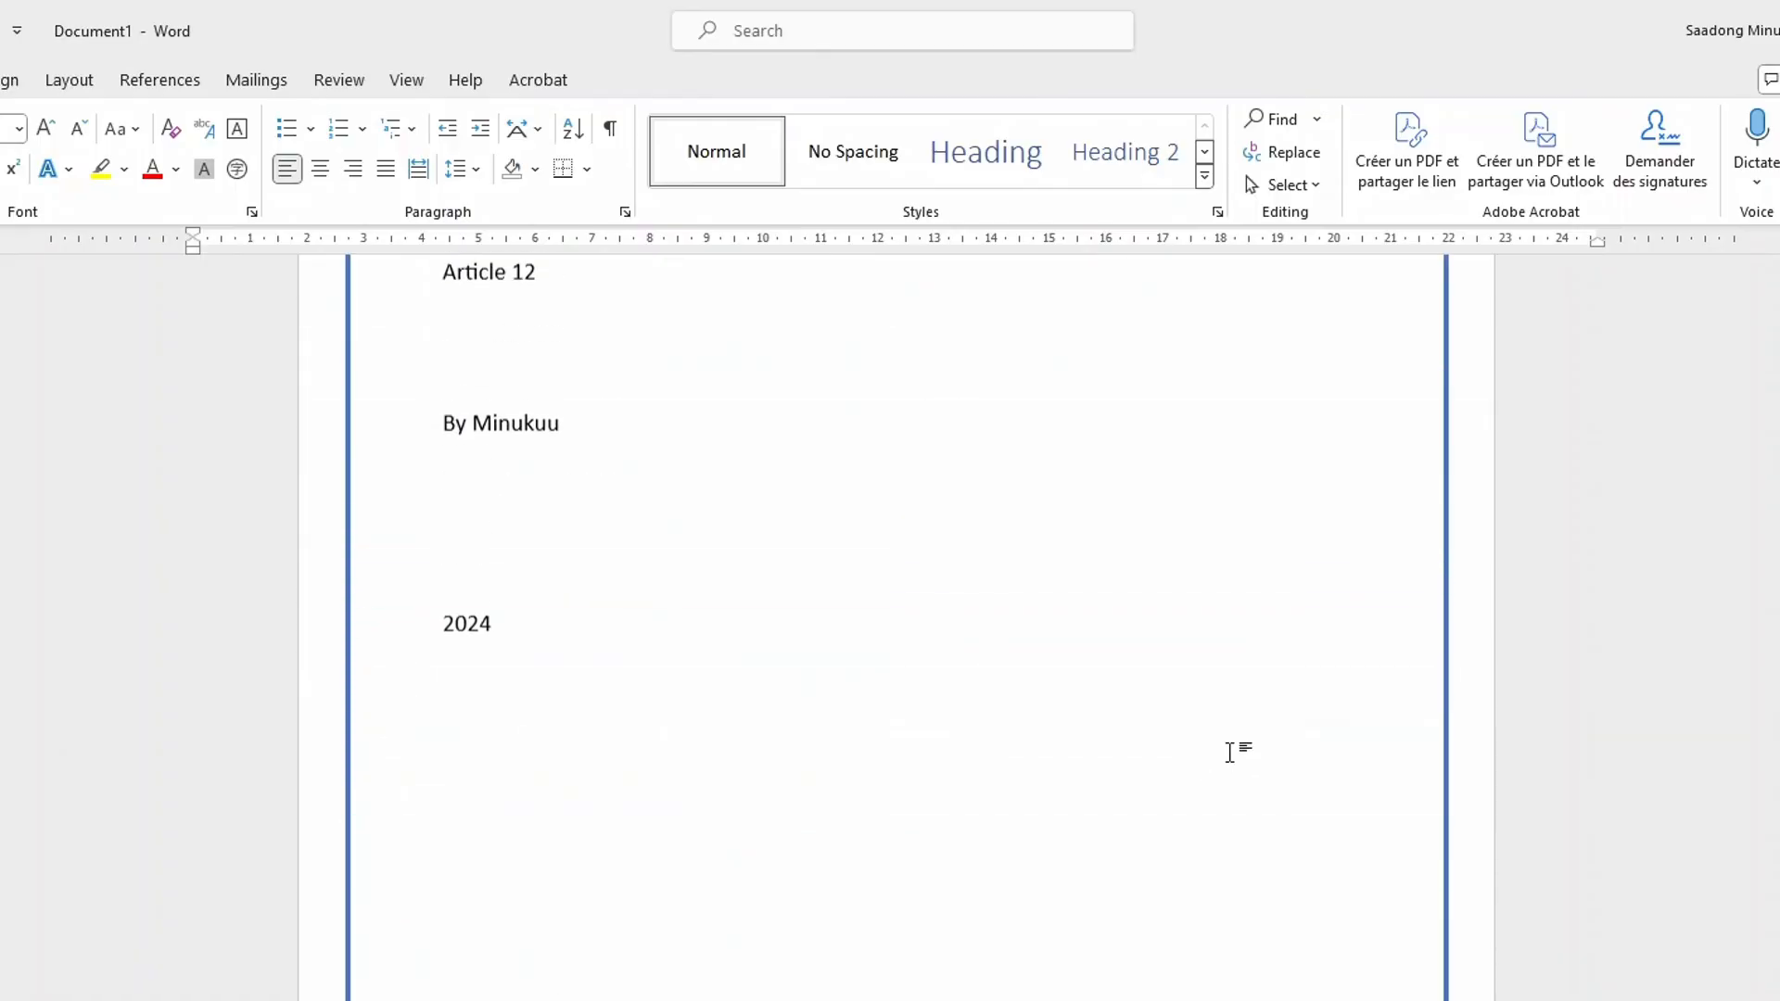